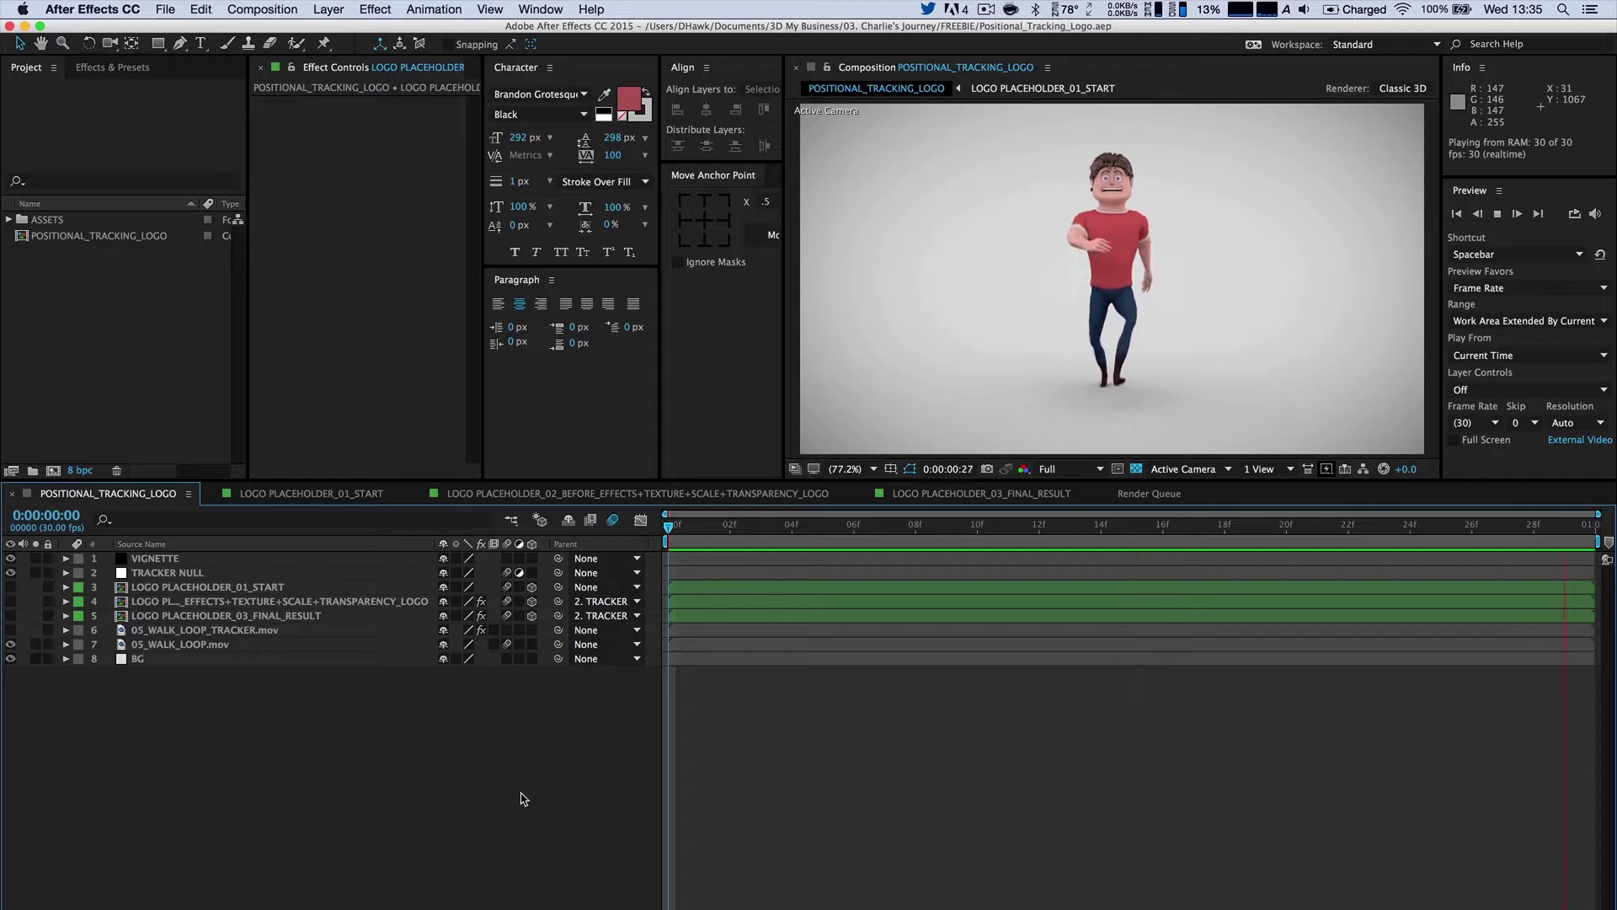
Bring up the Tracker panel, look over its motion tracking options, and close it again.
click(541, 9)
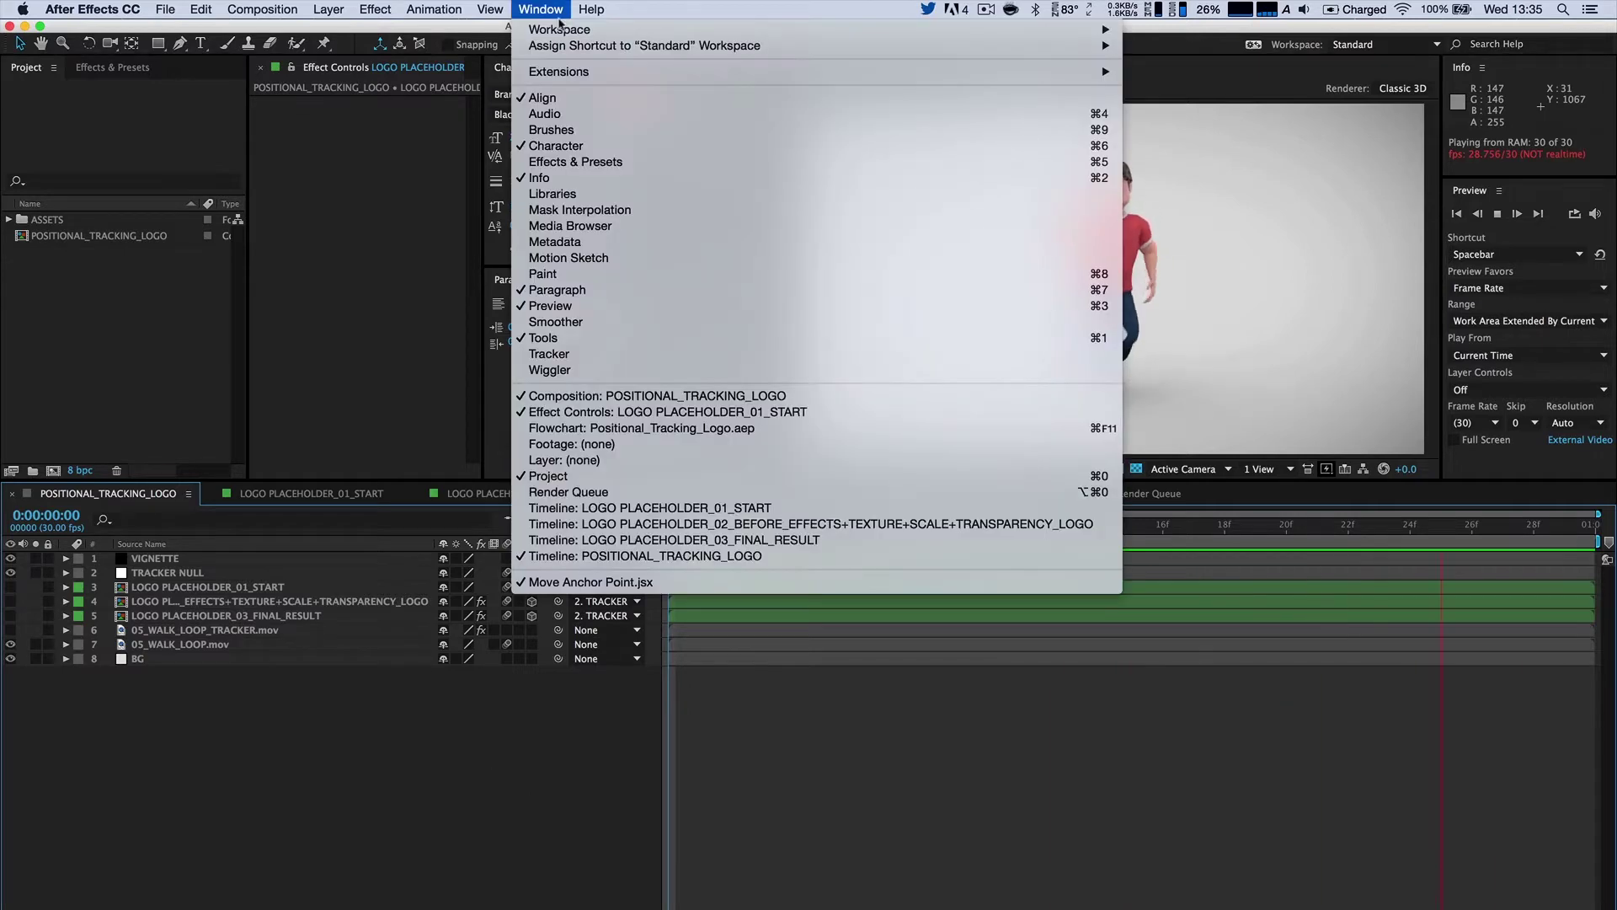
click(561, 358)
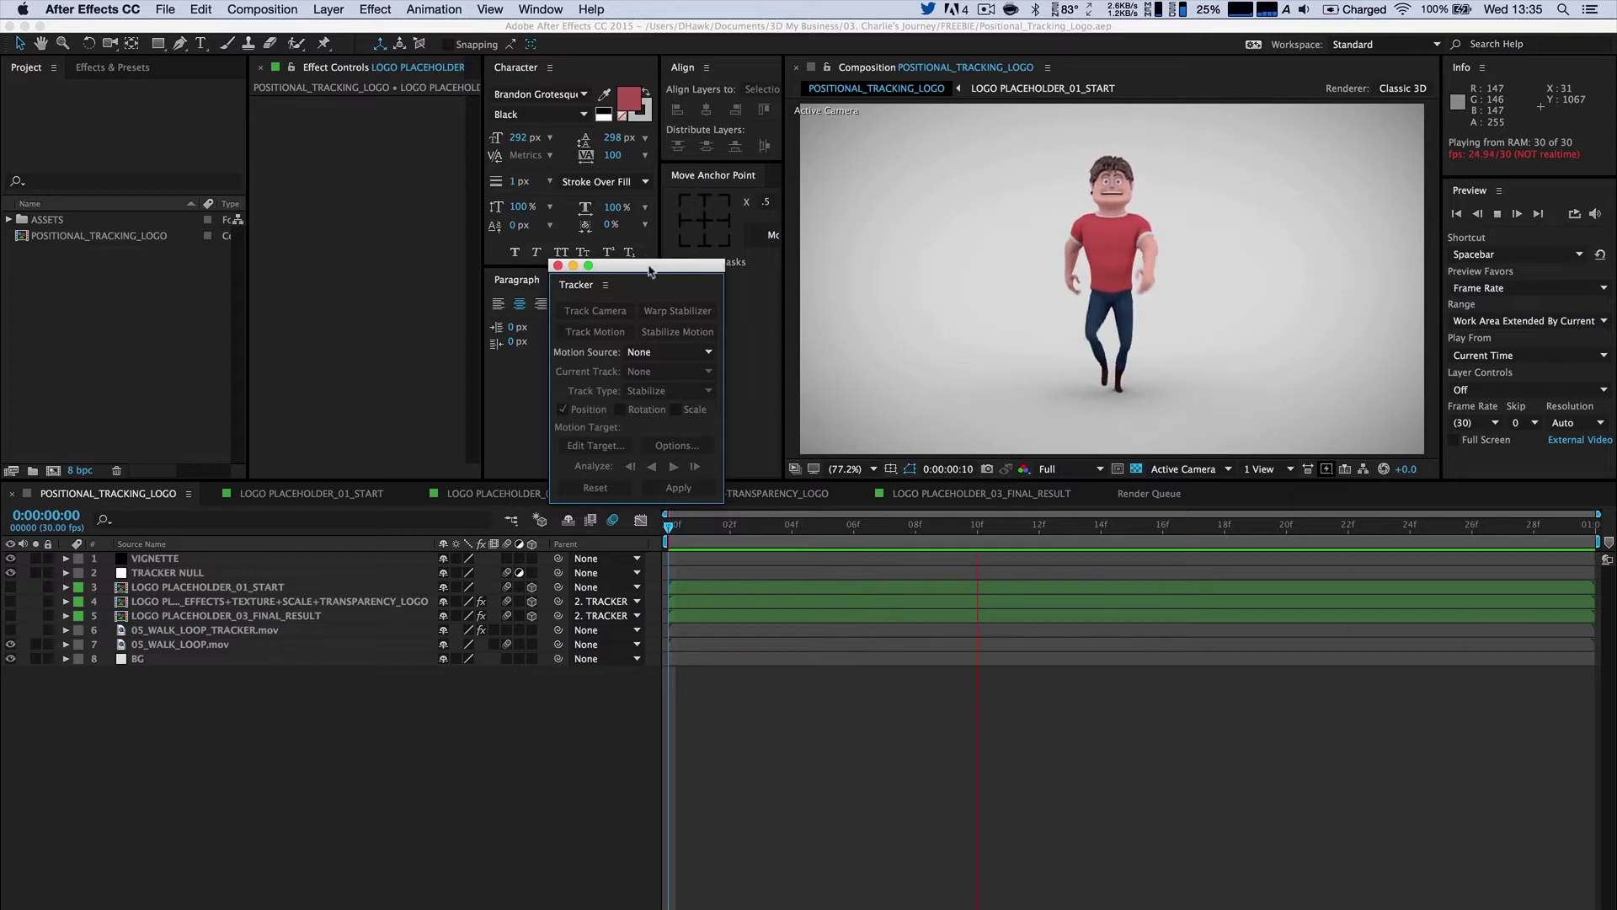
drag(647, 262, 450, 348)
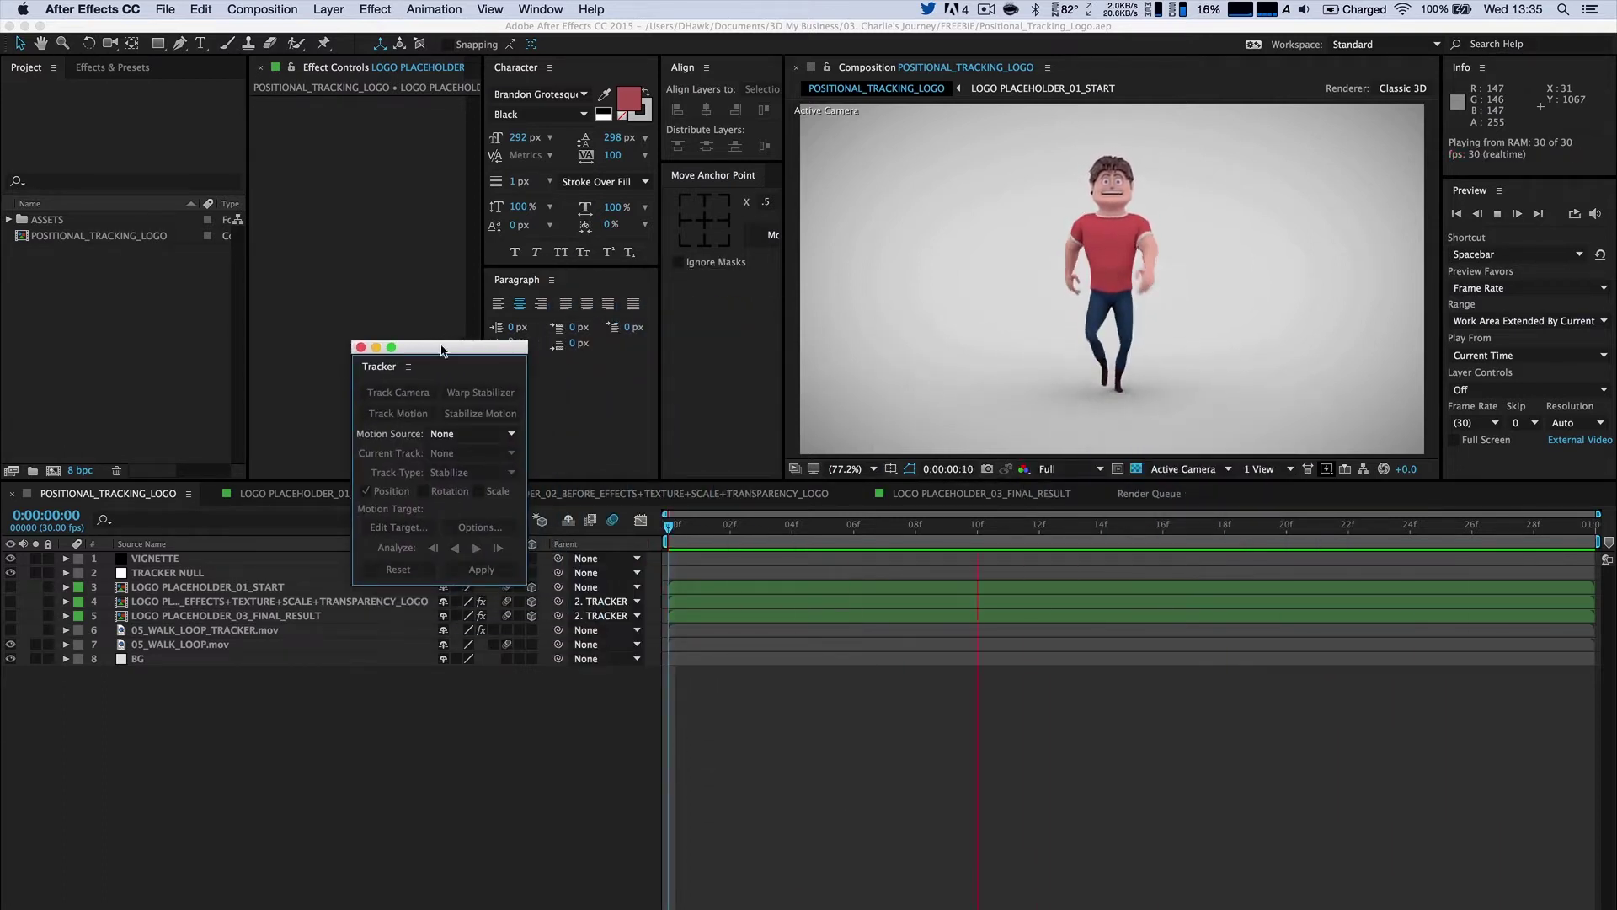
drag(439, 352, 423, 415)
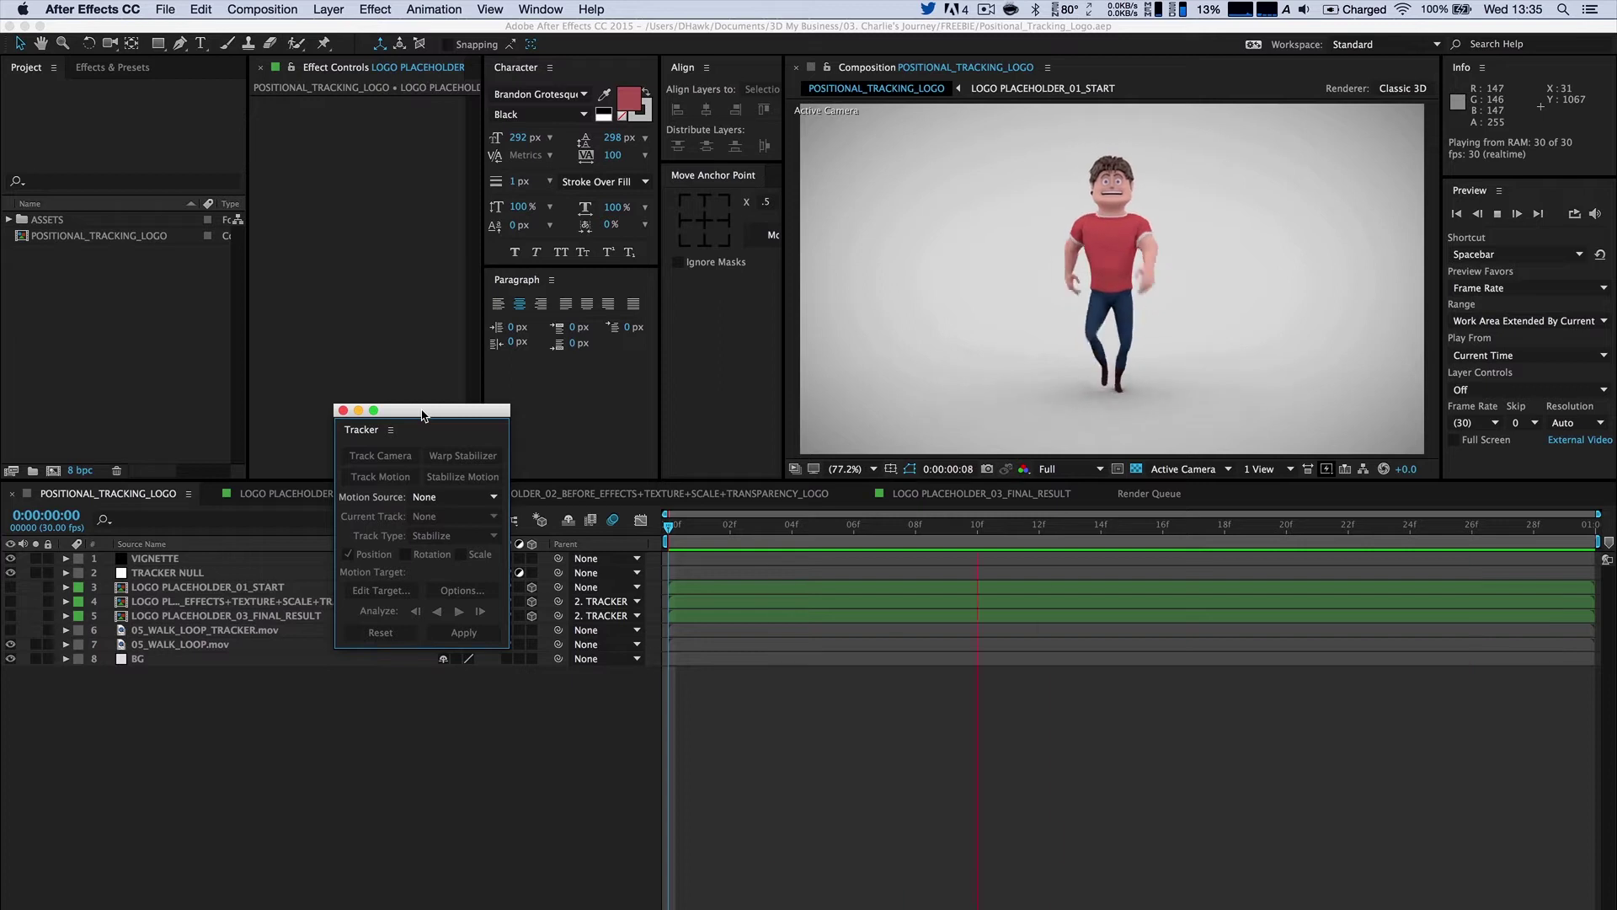
drag(422, 416, 436, 396)
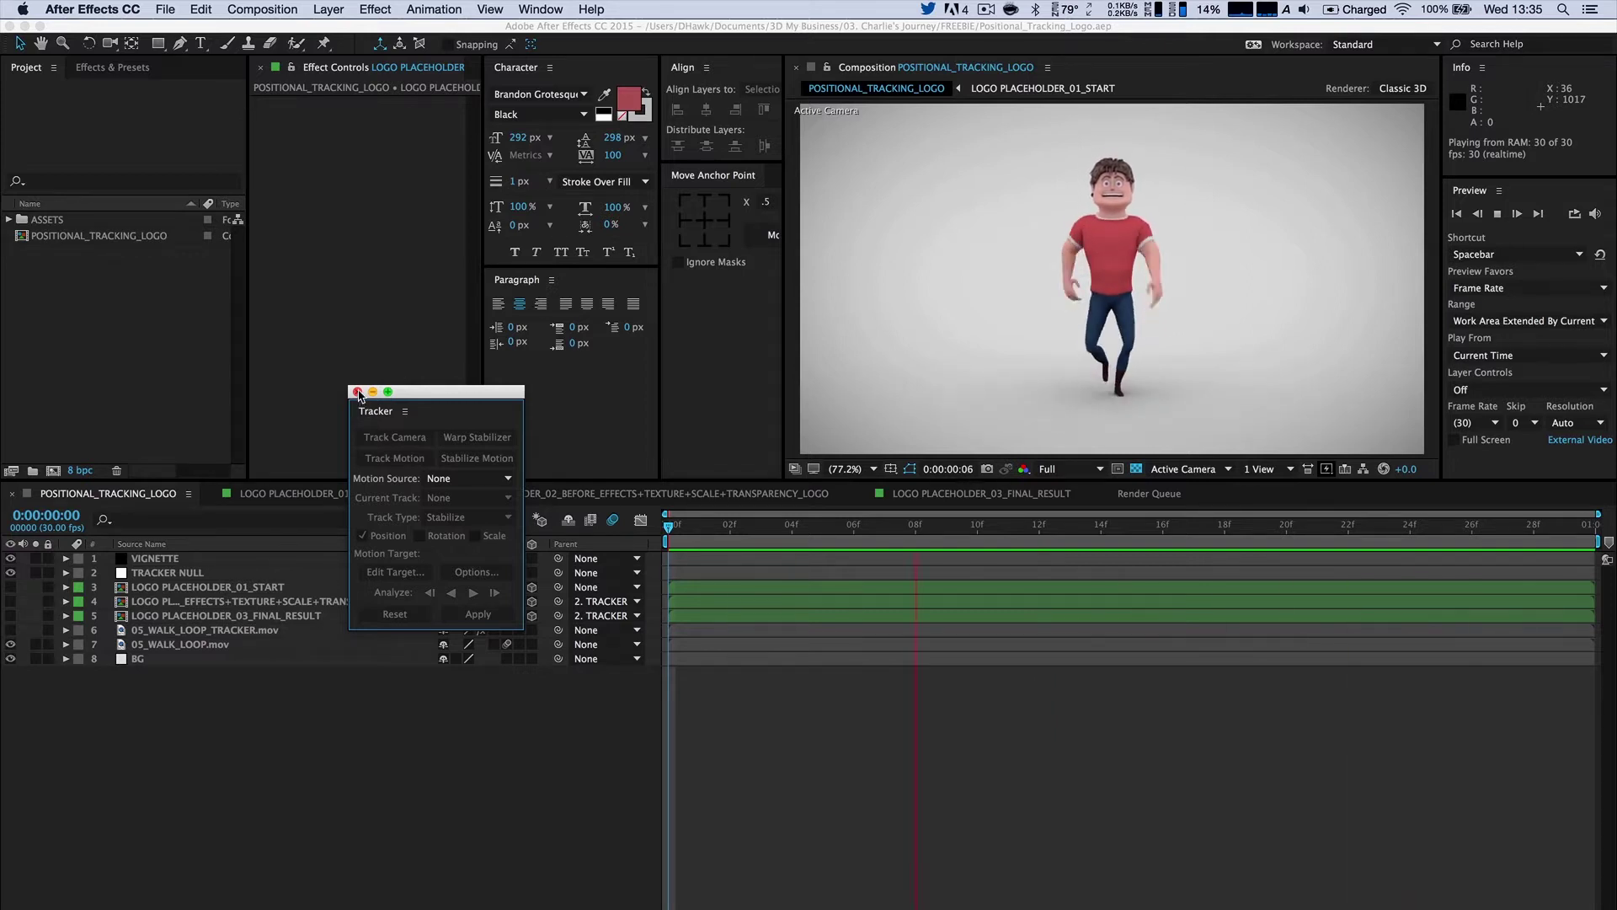
click(357, 392)
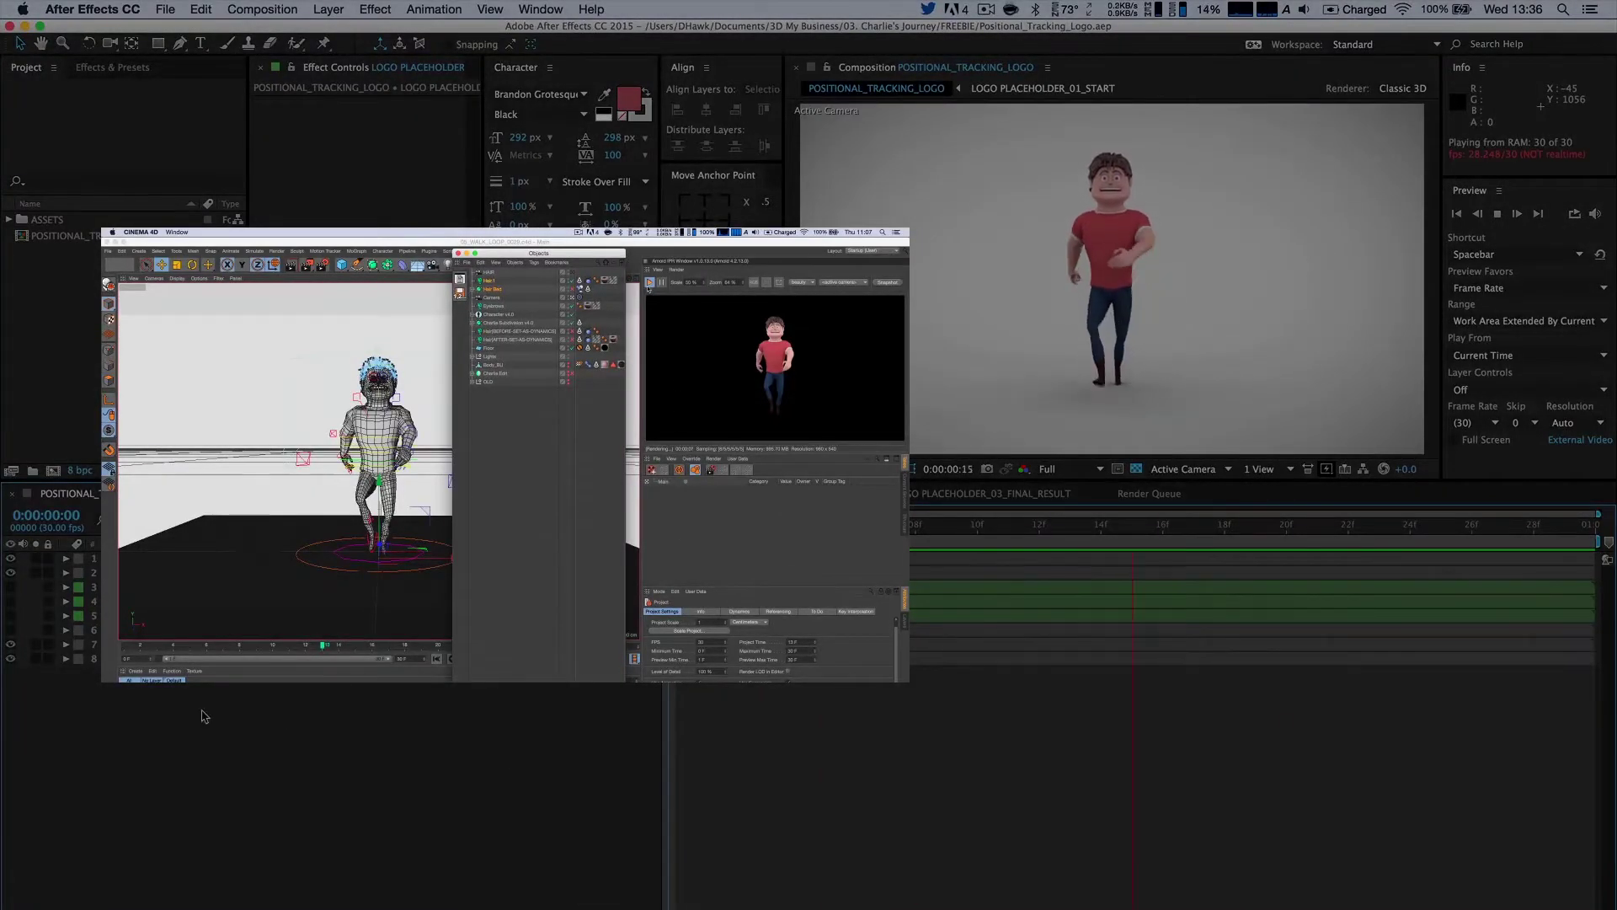
Make the 05_WALK_LOOP_TRACKER.mov layer visible and select its yellow Fill effect.
click(11, 630)
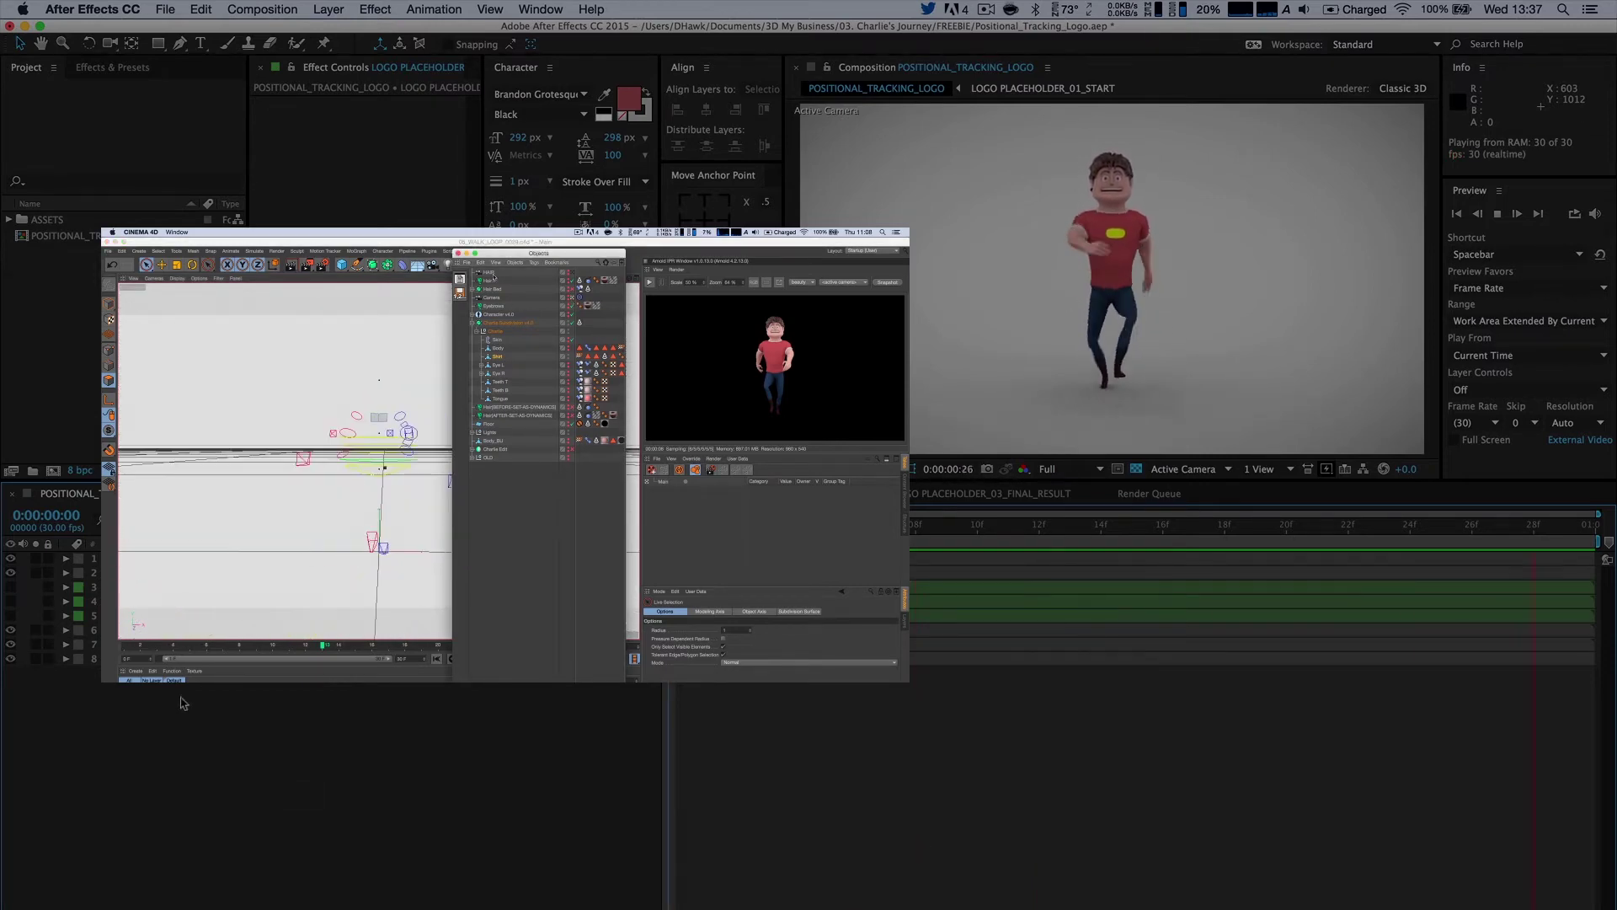
click(168, 630)
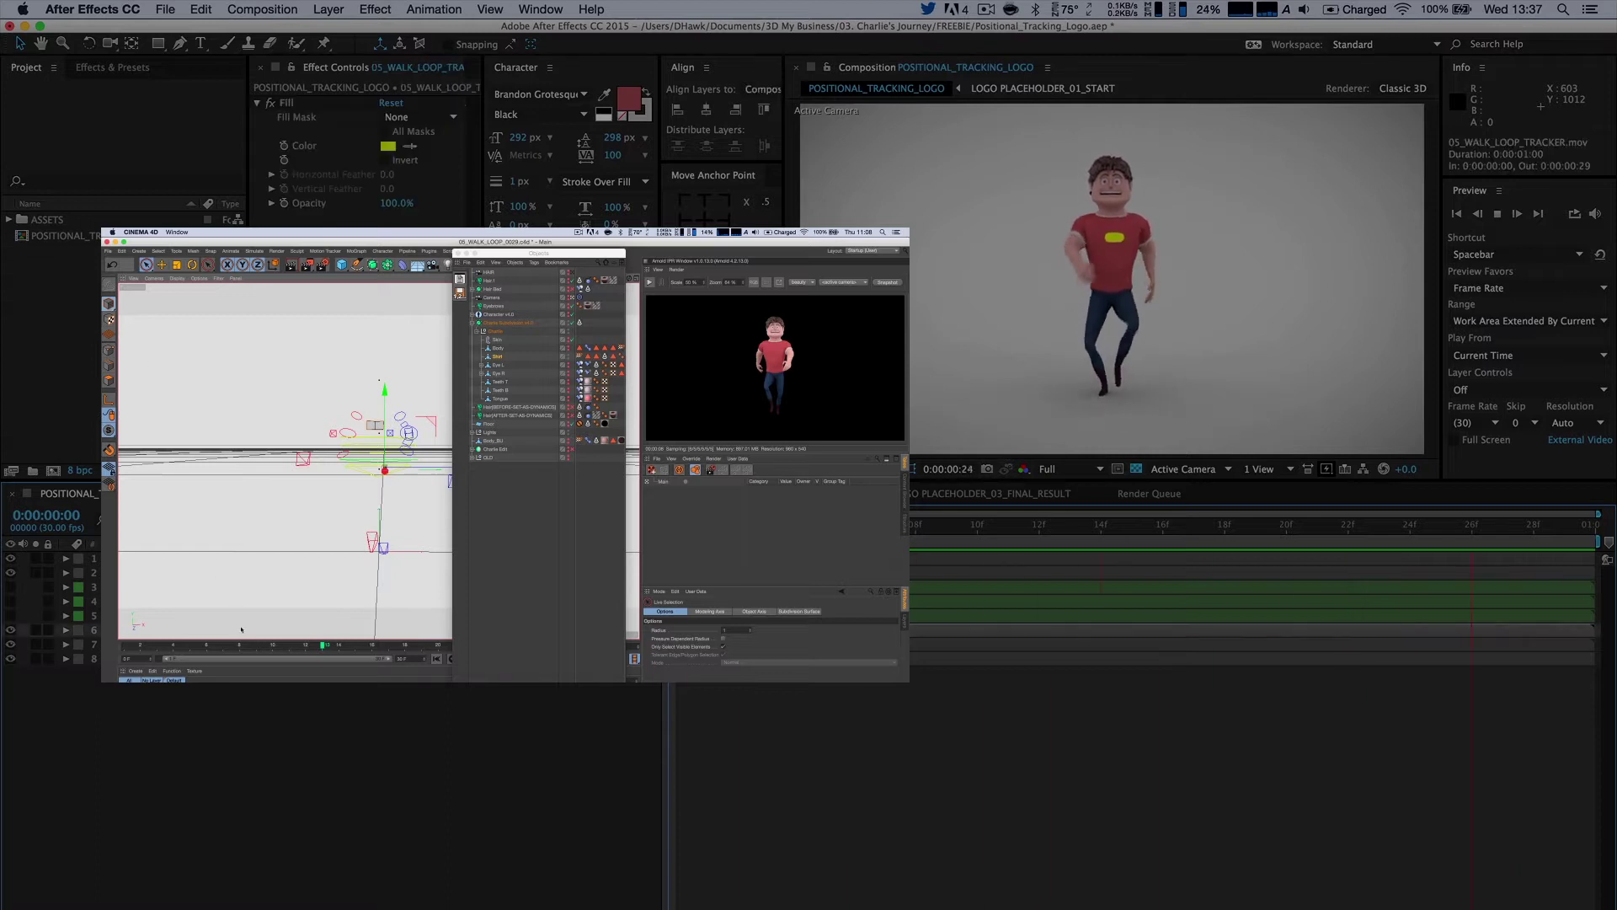
click(288, 105)
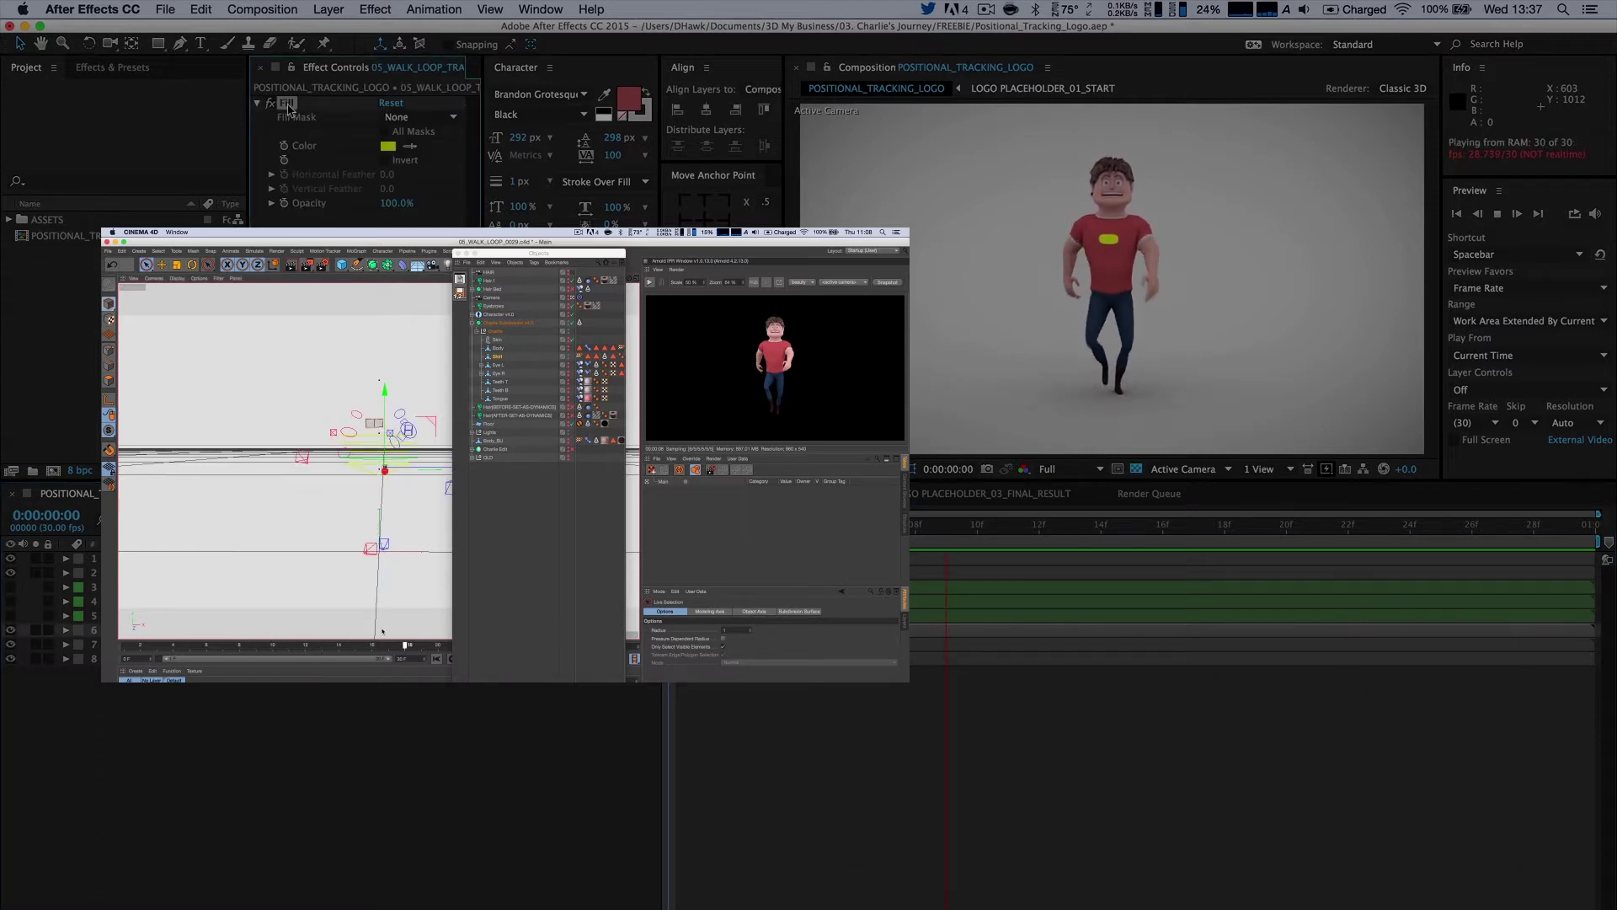
Search the effects library for "fill", clear the search, and check where the Effects & Presets panel is listed.
click(118, 67)
click(126, 91)
text(fill)
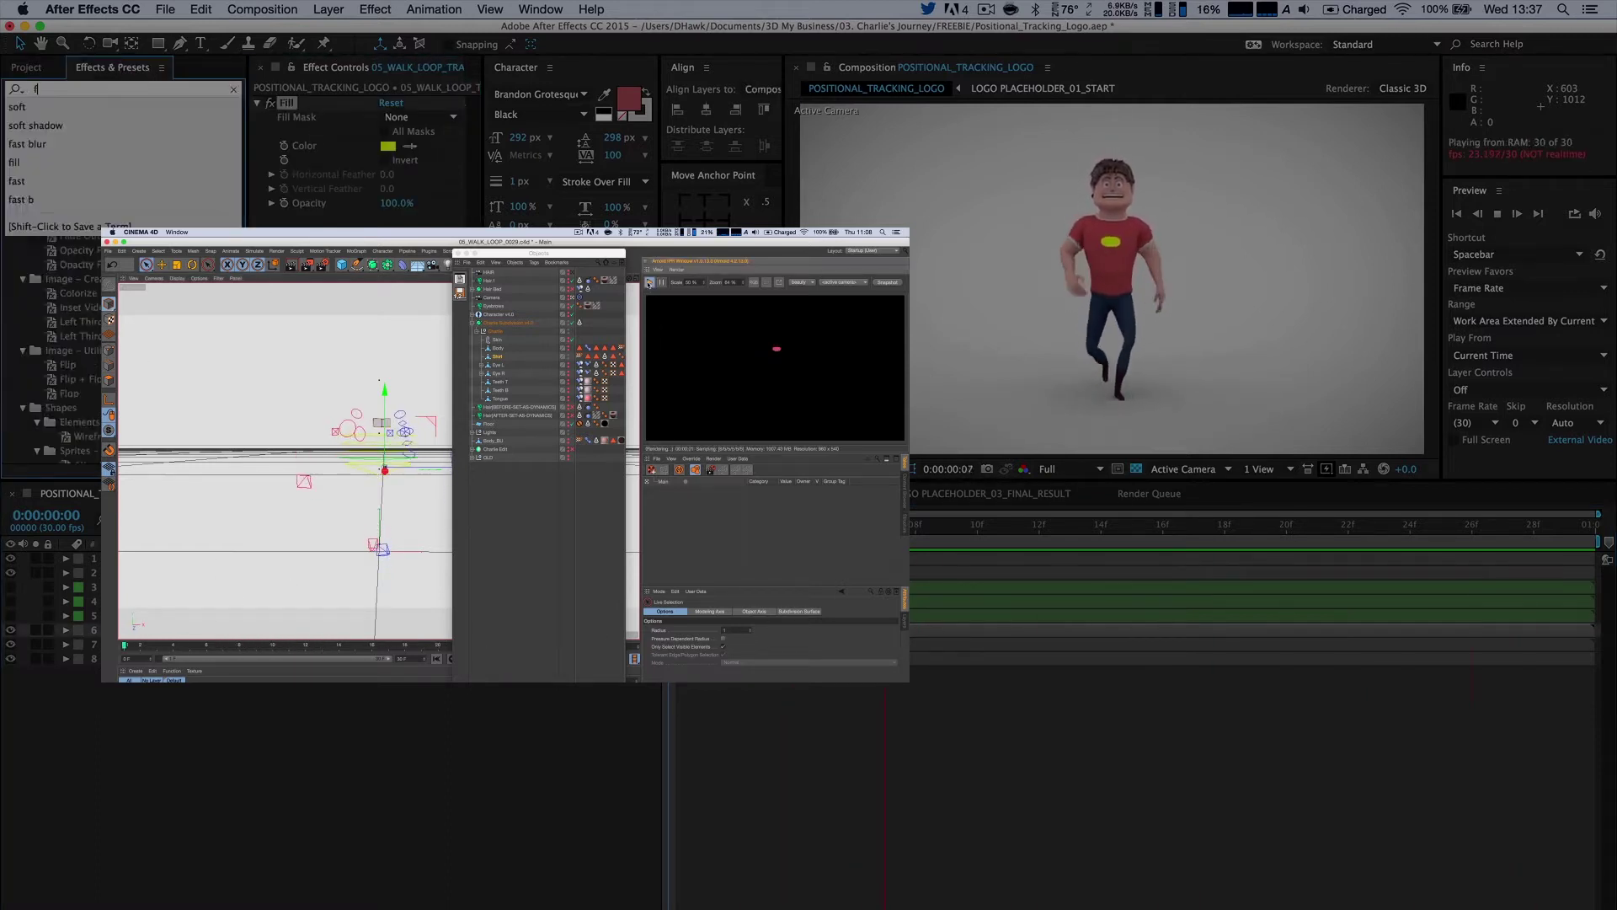
key(BackSpace)
key(BackSpace)
key(BackSpace)
key(BackSpace)
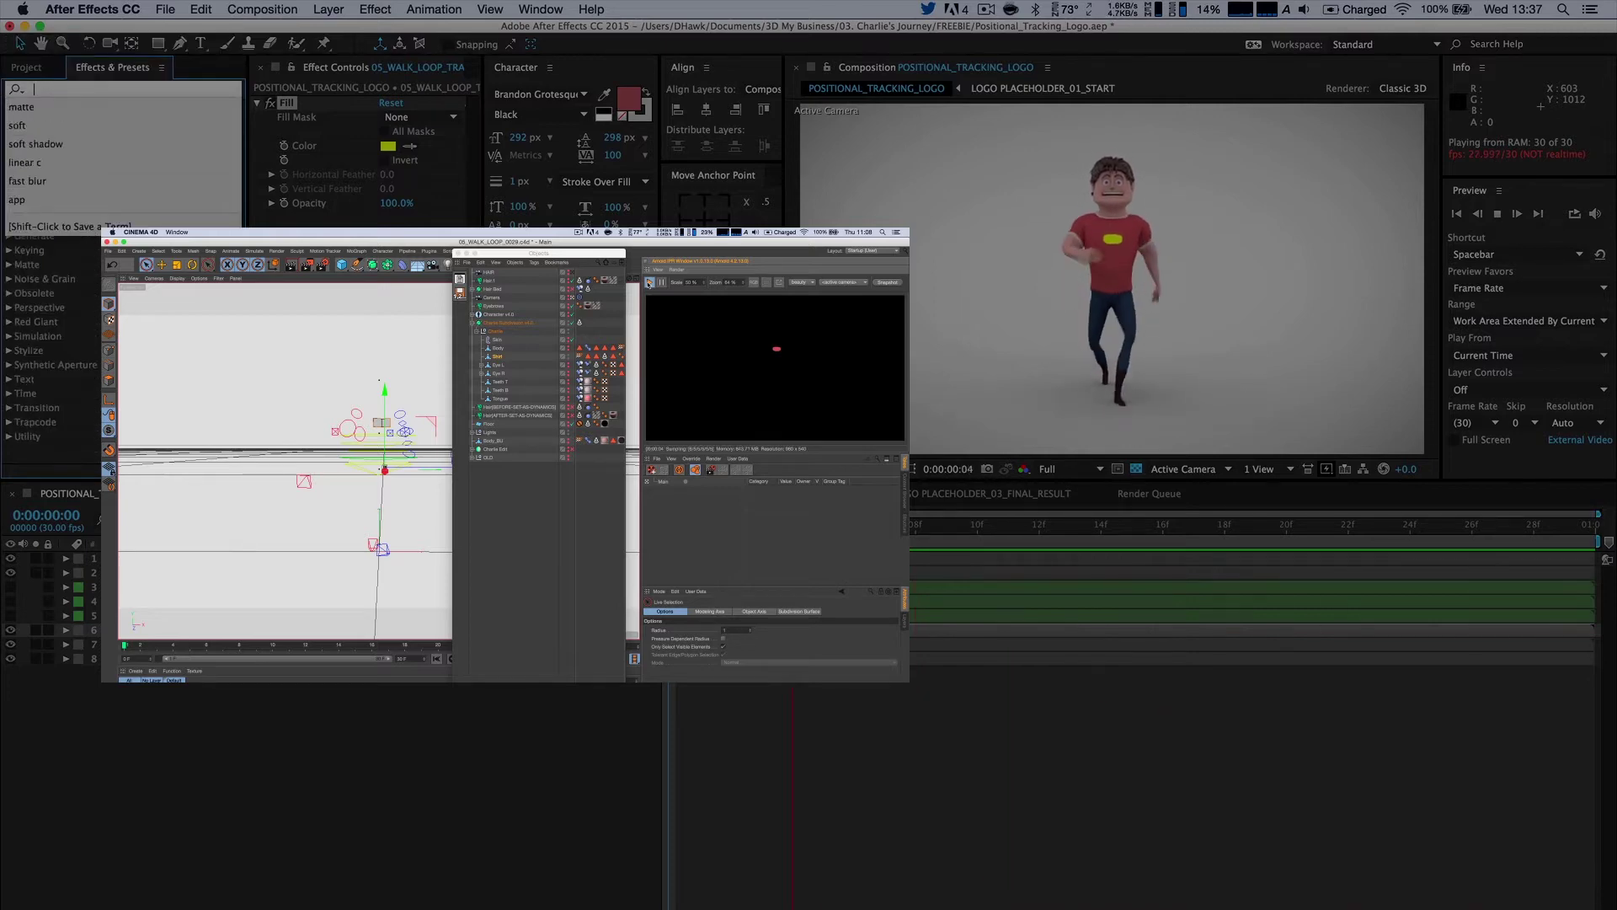
click(530, 10)
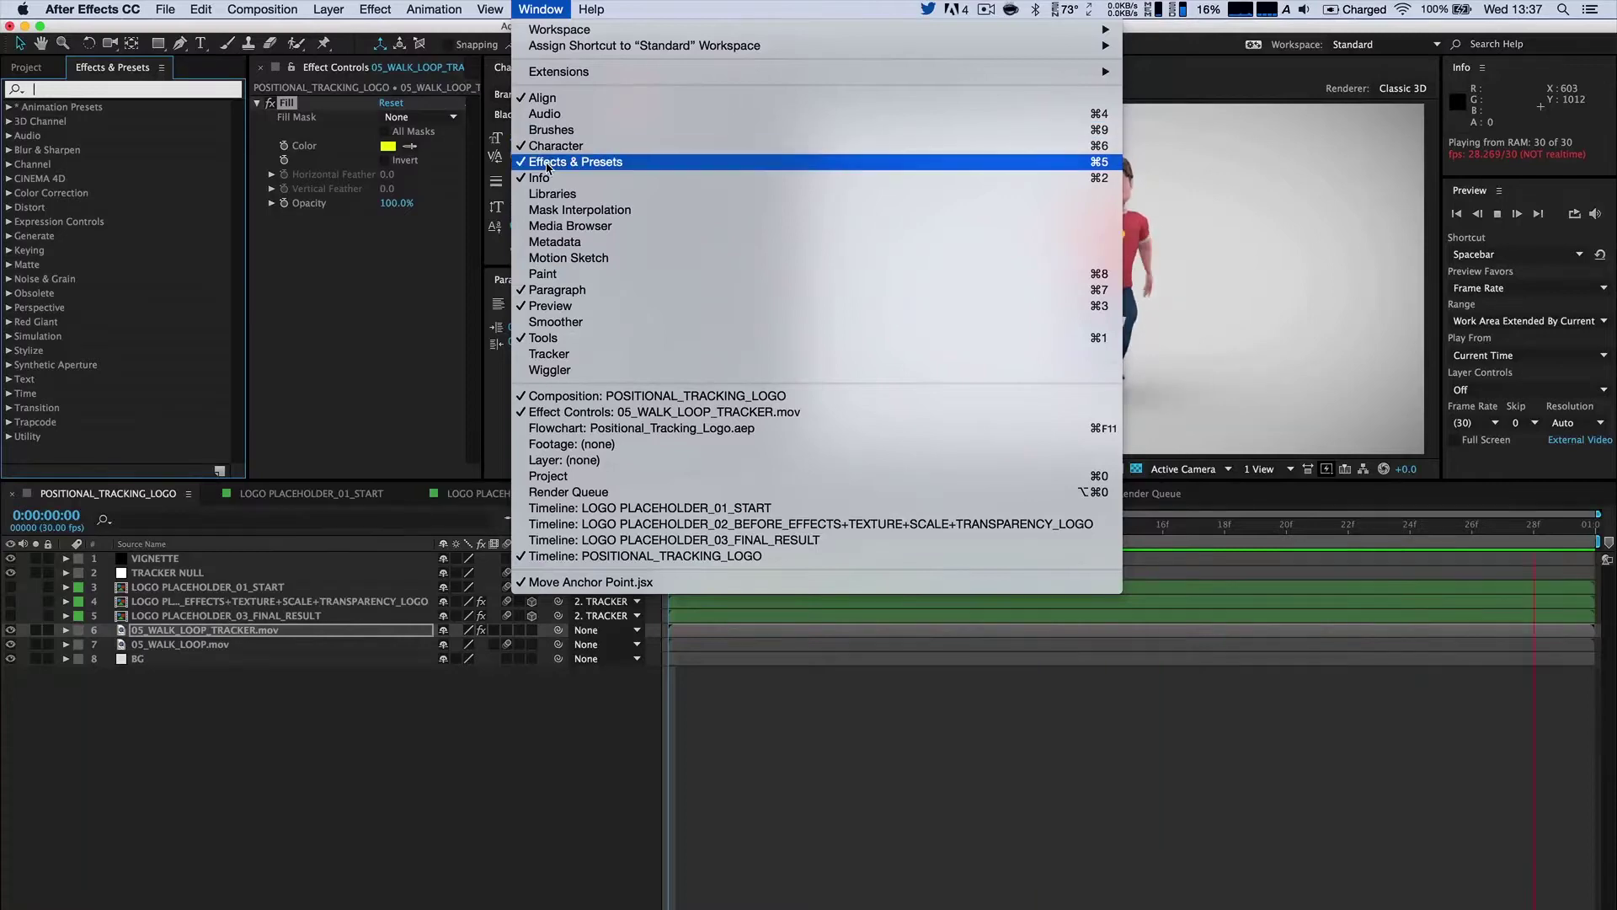
click(380, 284)
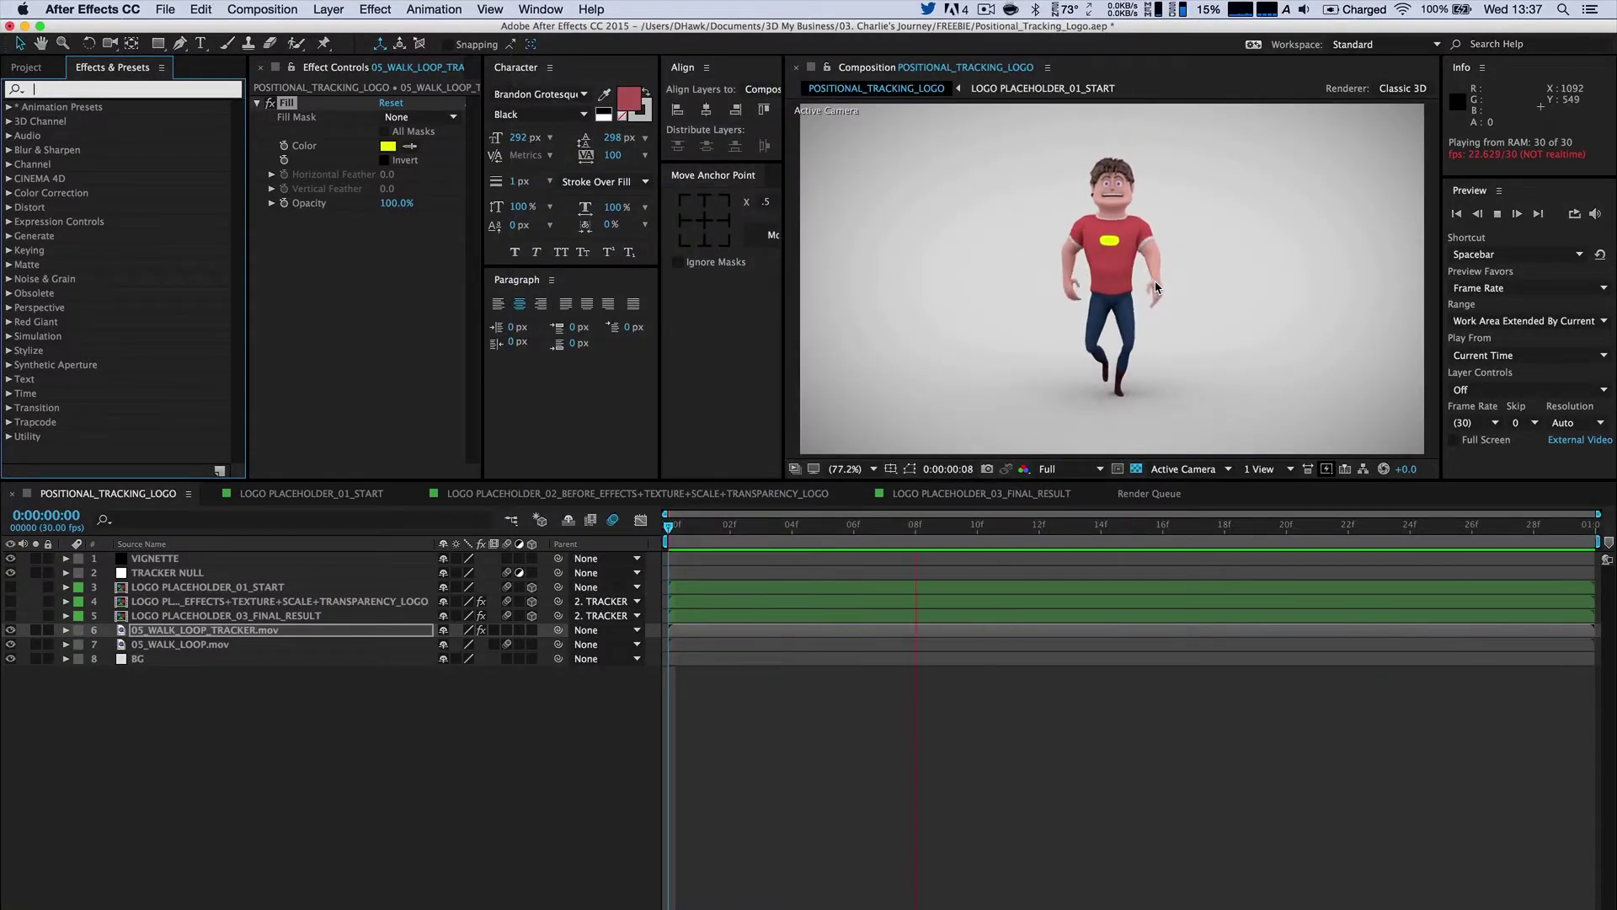
click(76, 804)
click(237, 634)
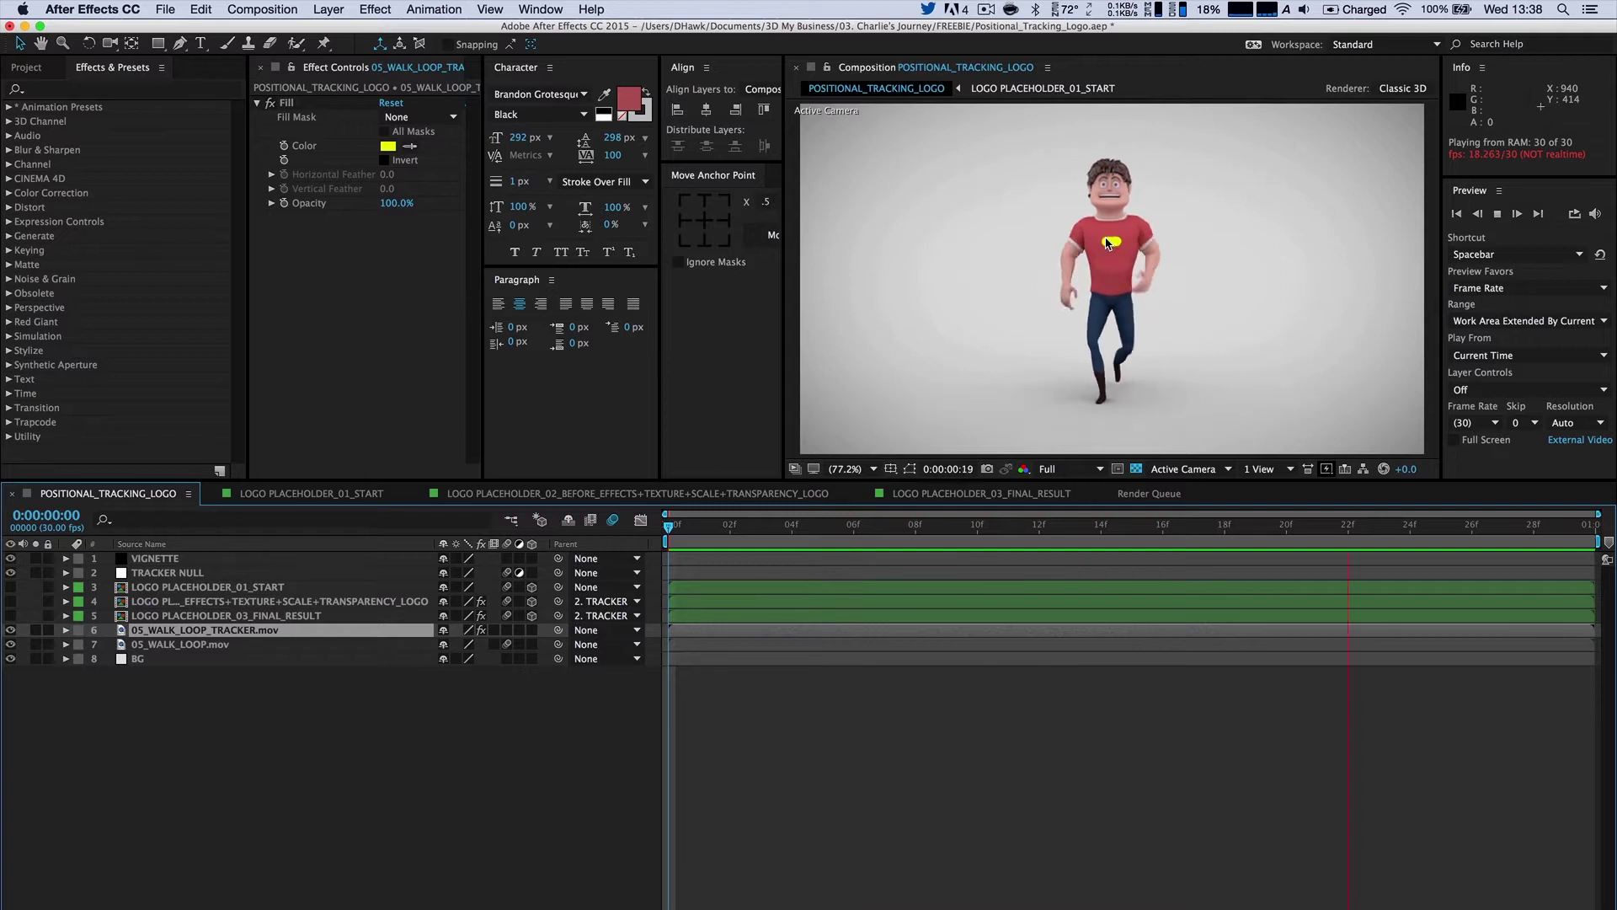
click(346, 818)
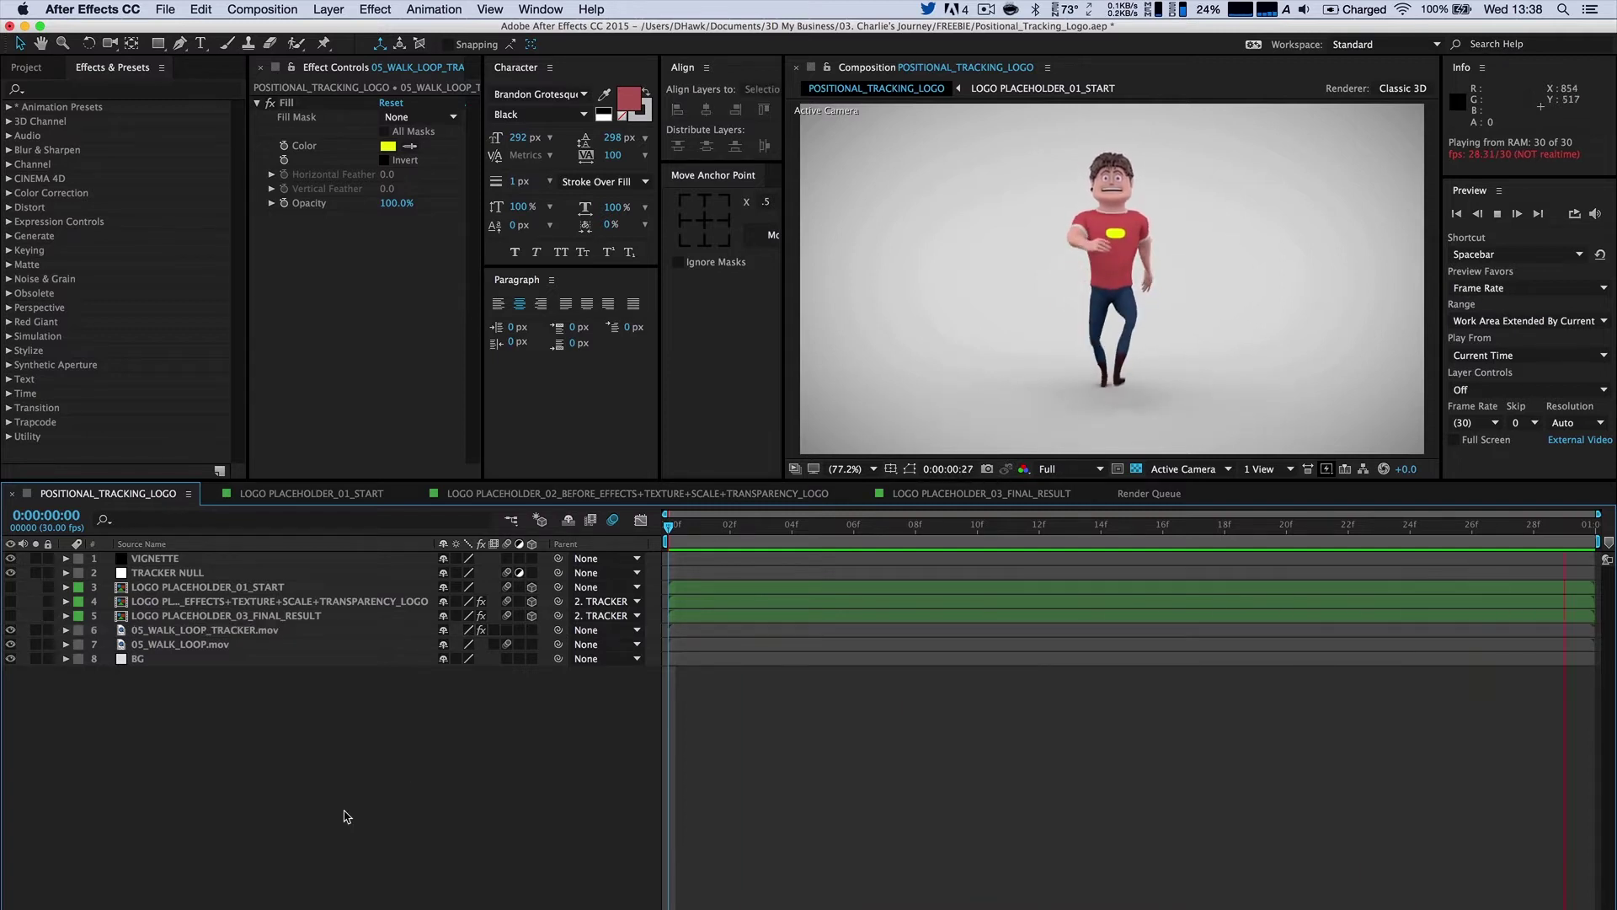
Look through the three LOGO PLACEHOLDER compositions and return to POSITIONAL_TRACKING_LOGO.
click(325, 495)
click(589, 494)
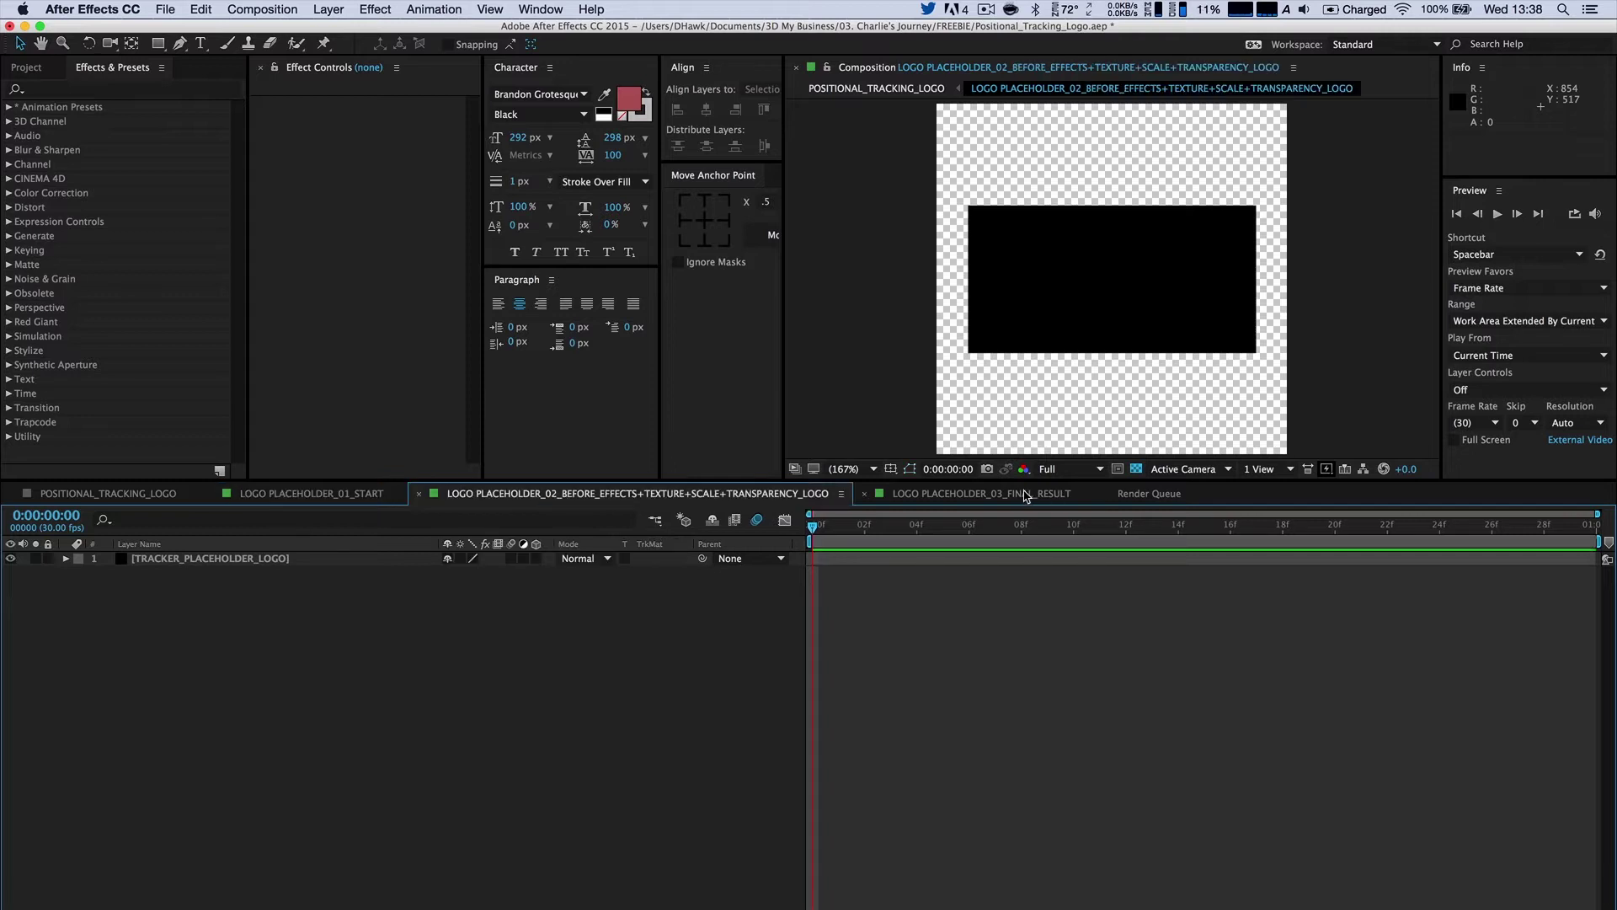
click(1028, 494)
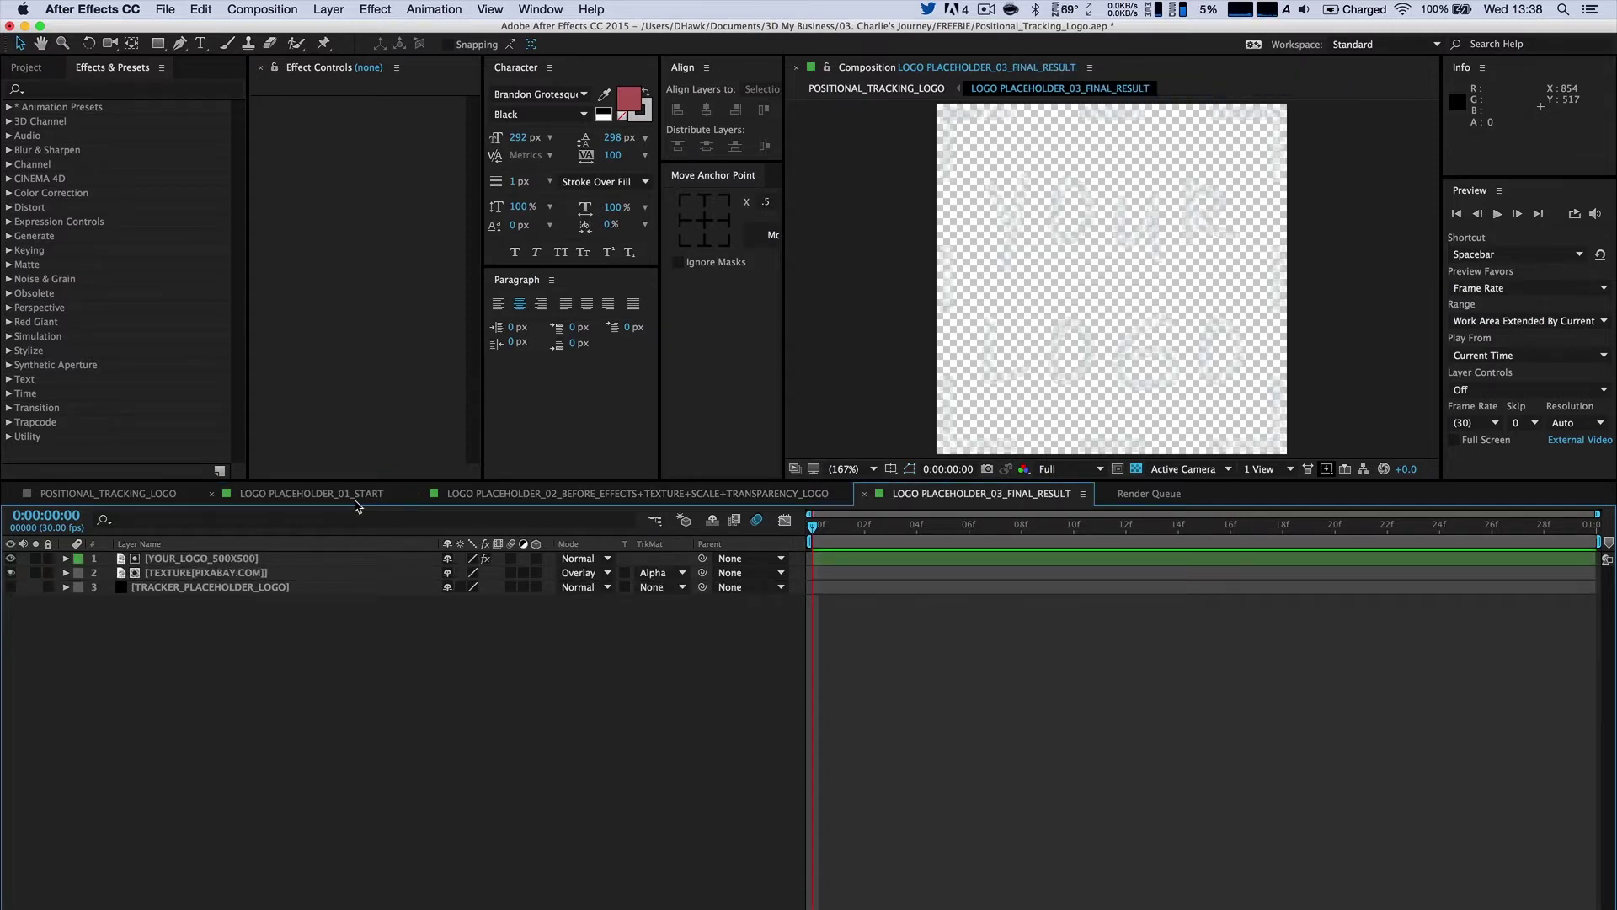
click(357, 505)
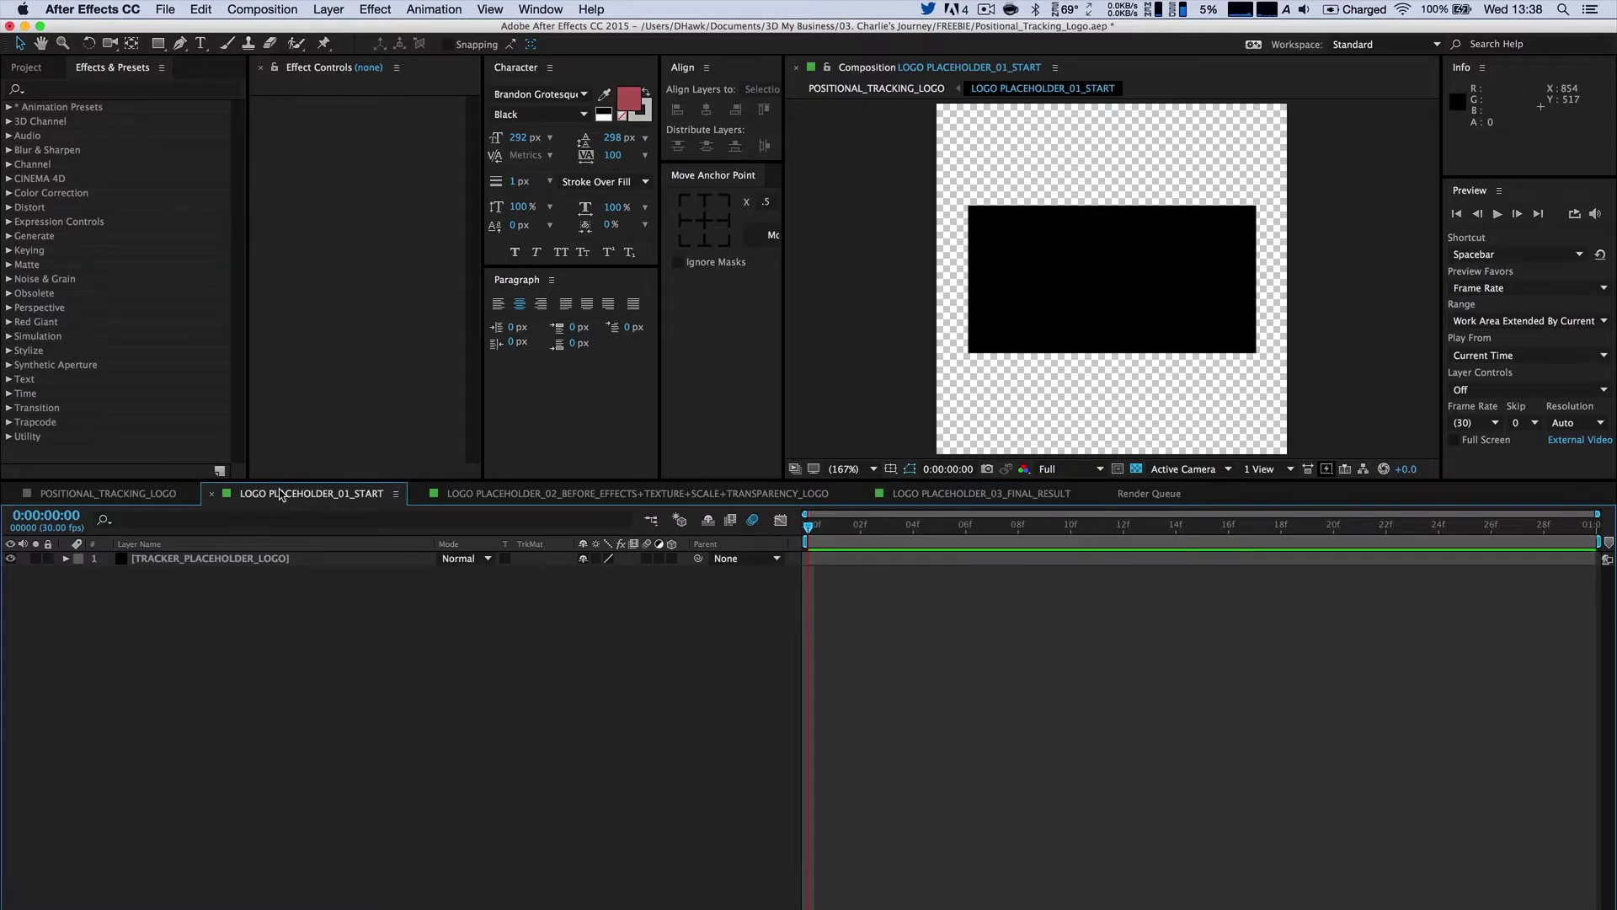
click(455, 498)
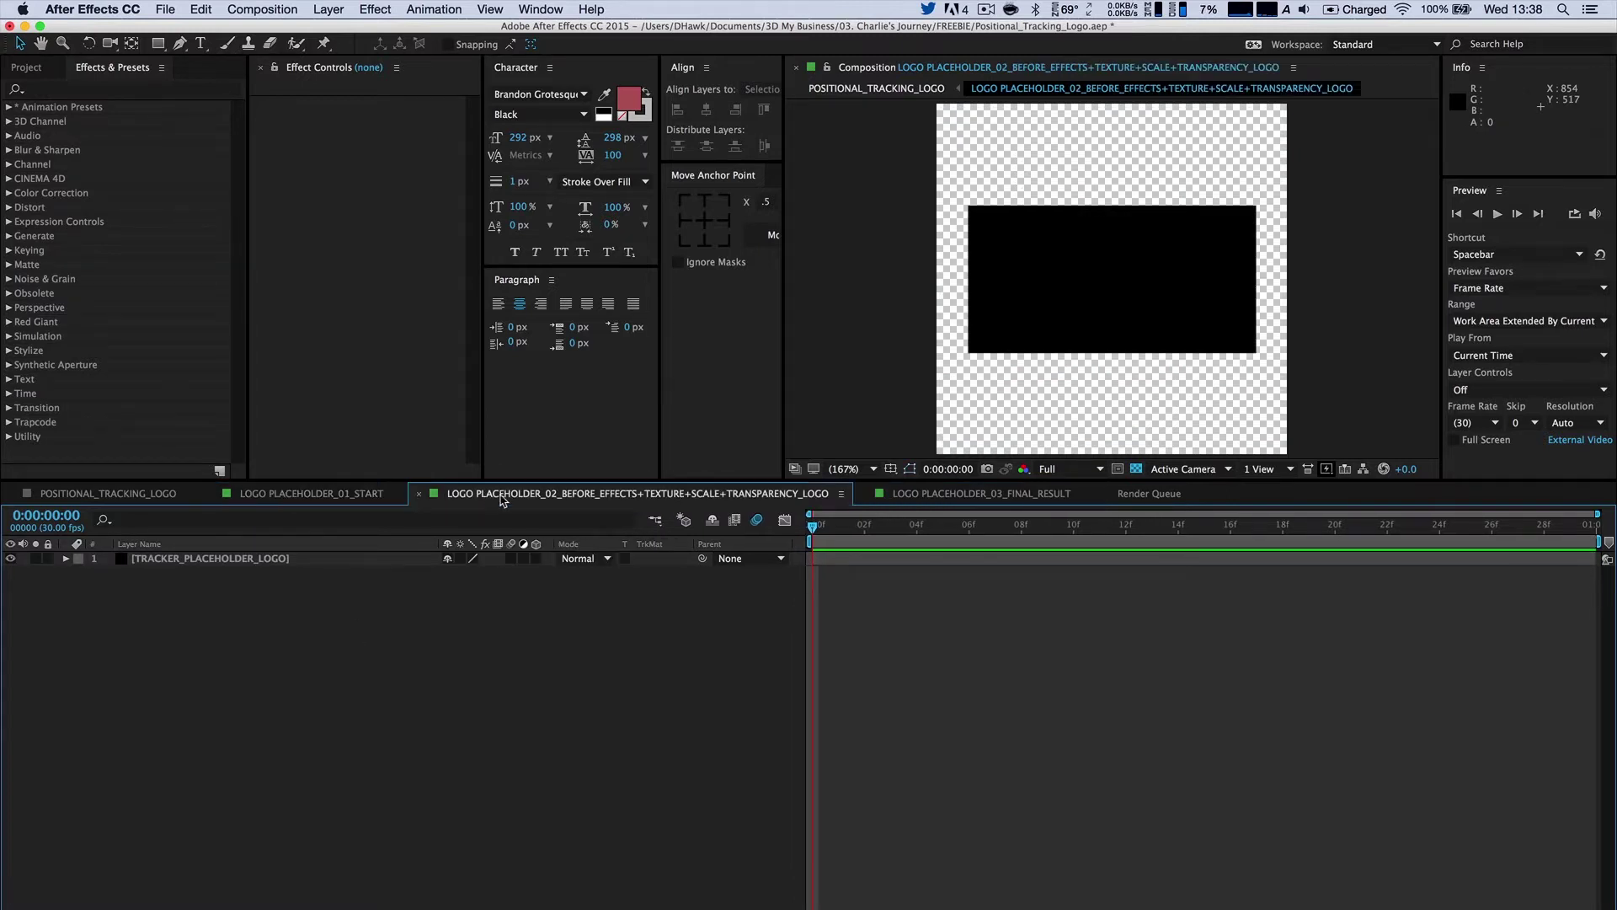
click(917, 493)
click(92, 495)
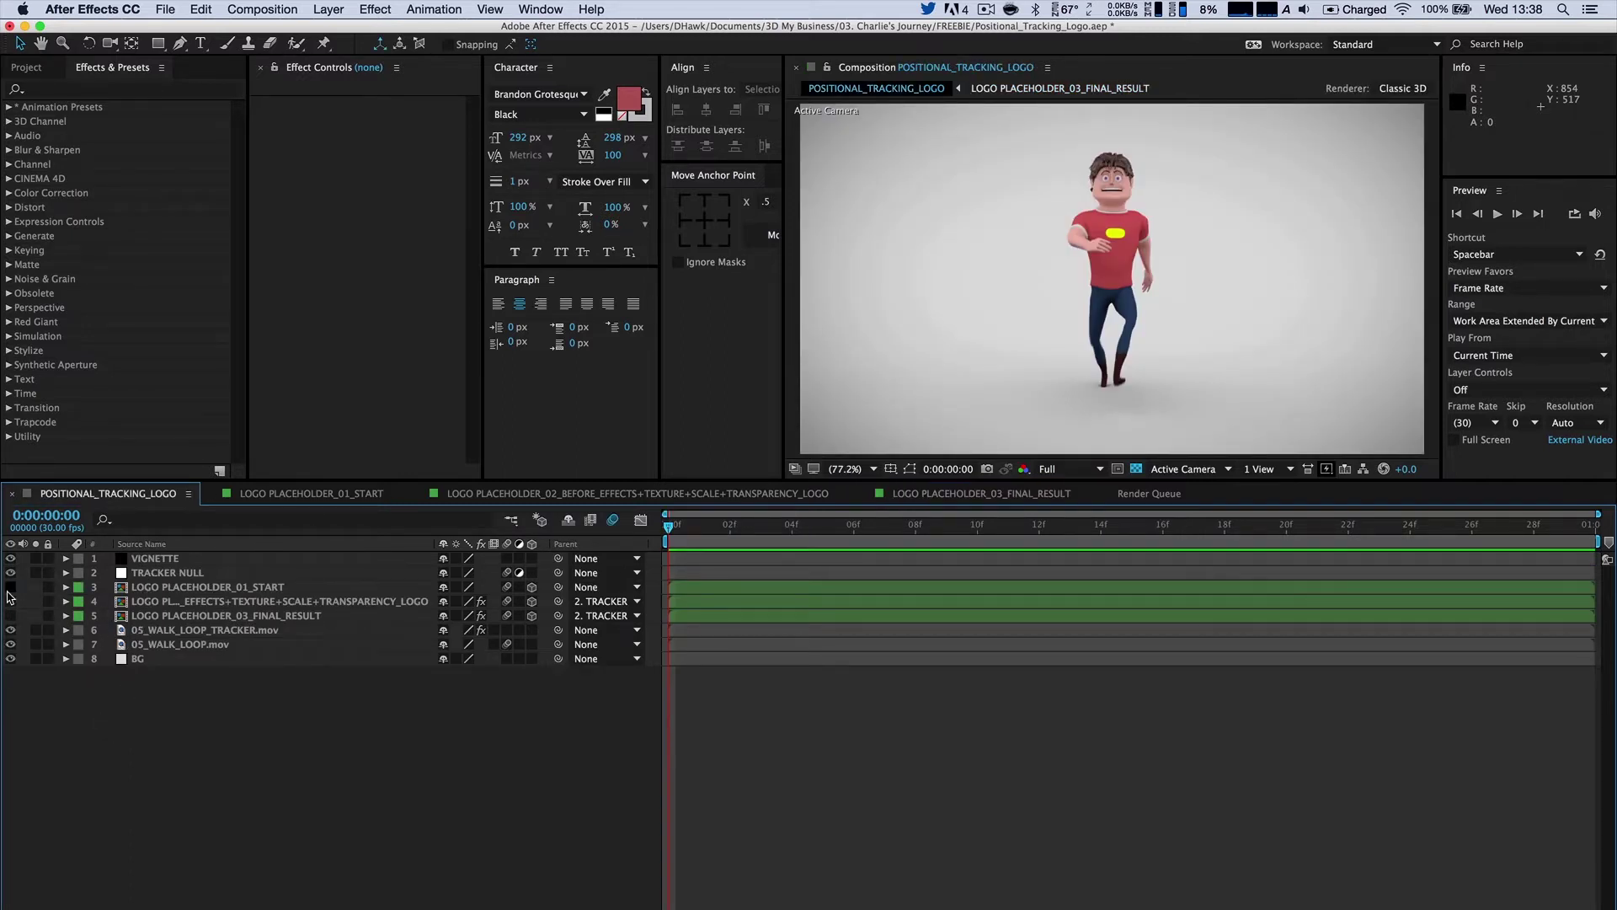
Show the LOGO PLACEHOLDER_01_START layer over the character, examine it, and hide it again.
click(11, 588)
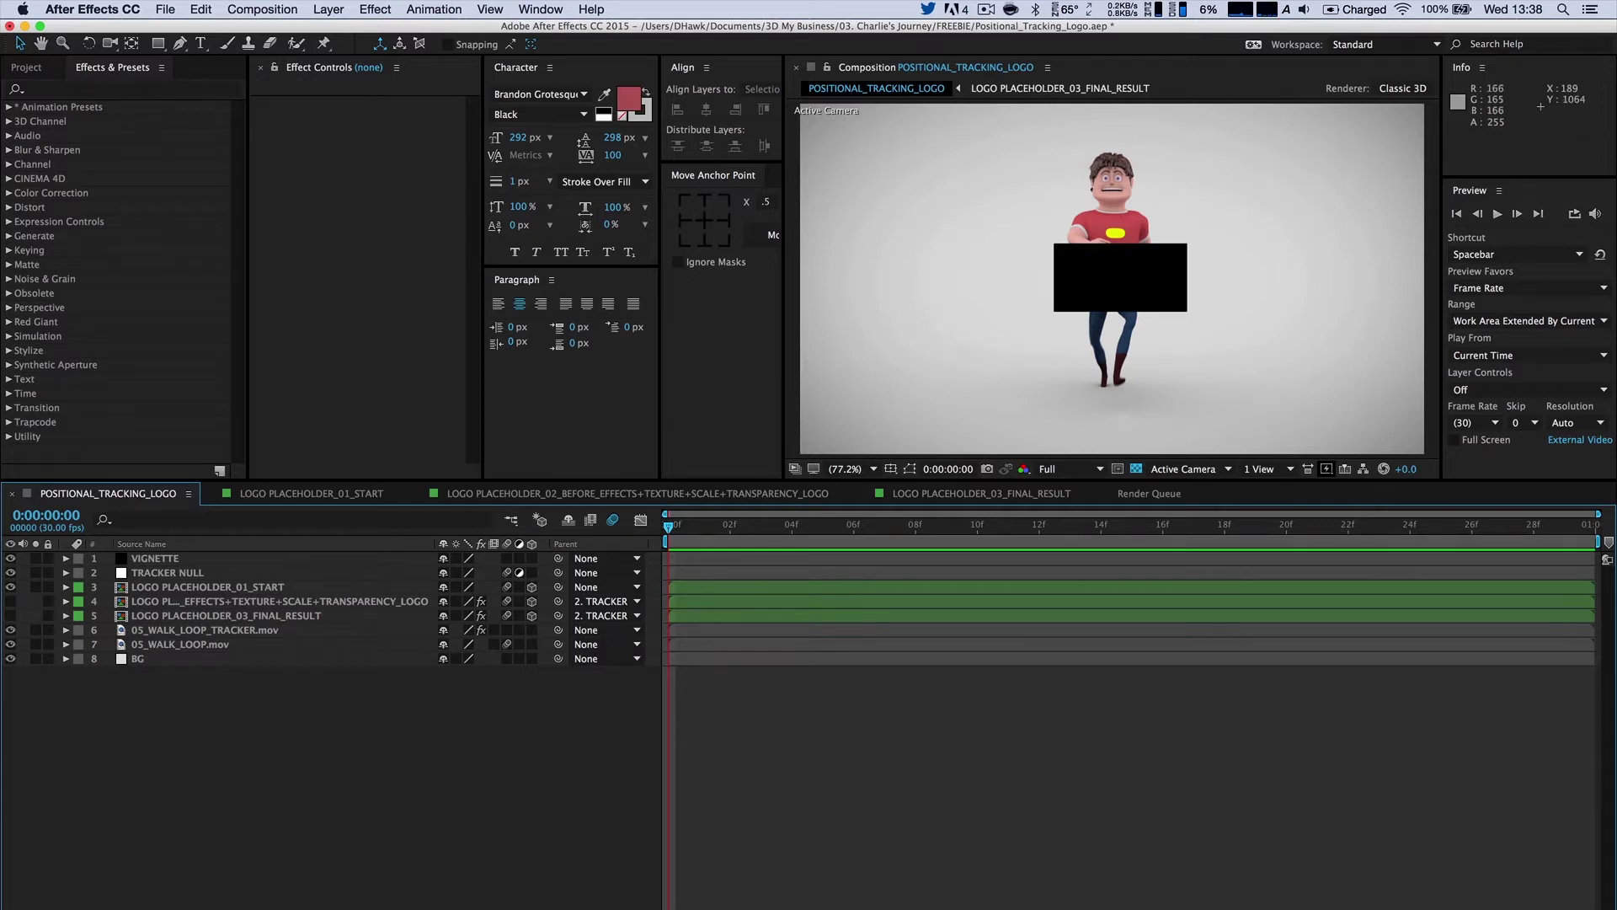
click(188, 589)
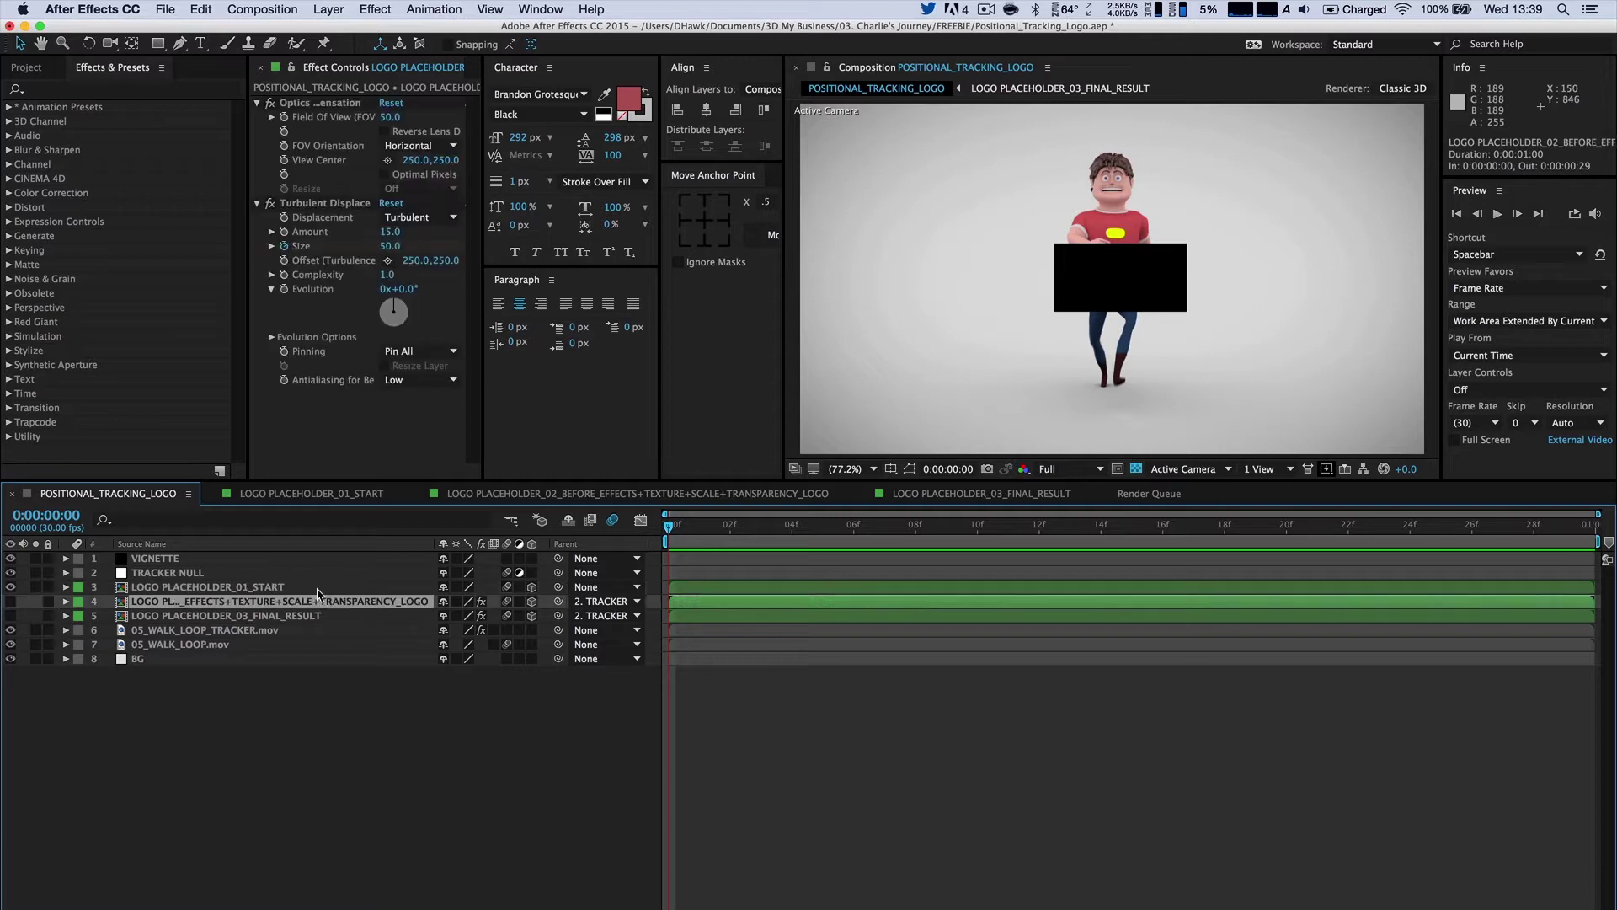
click(10, 587)
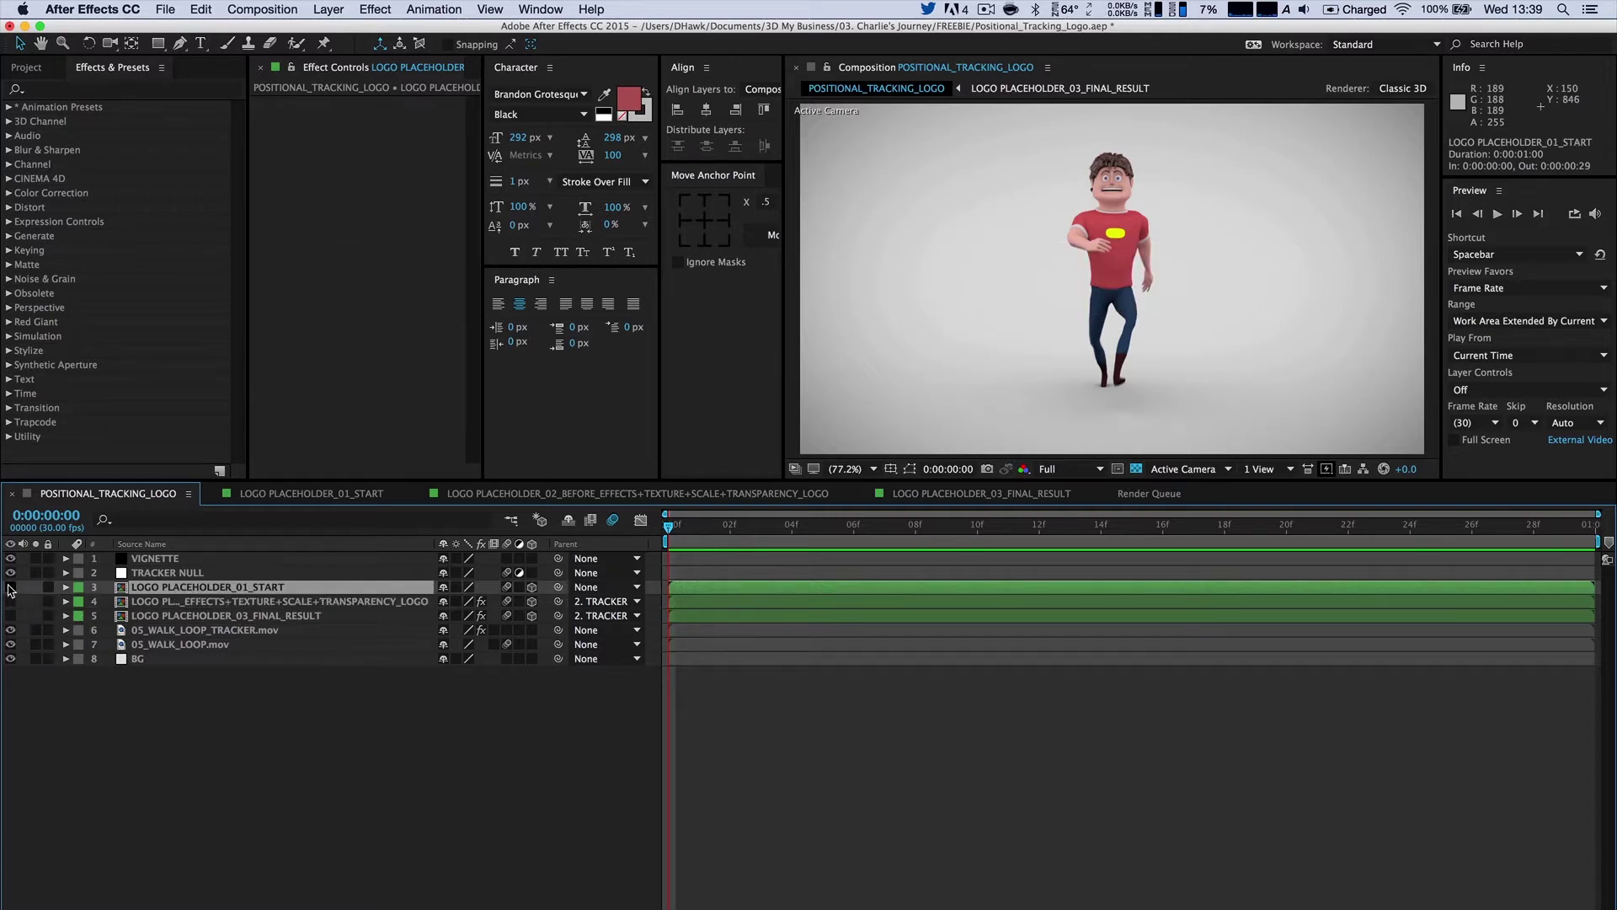
With no layer selected, draw a rectangle across the character's torso as a new shape layer and fill it with black.
click(202, 749)
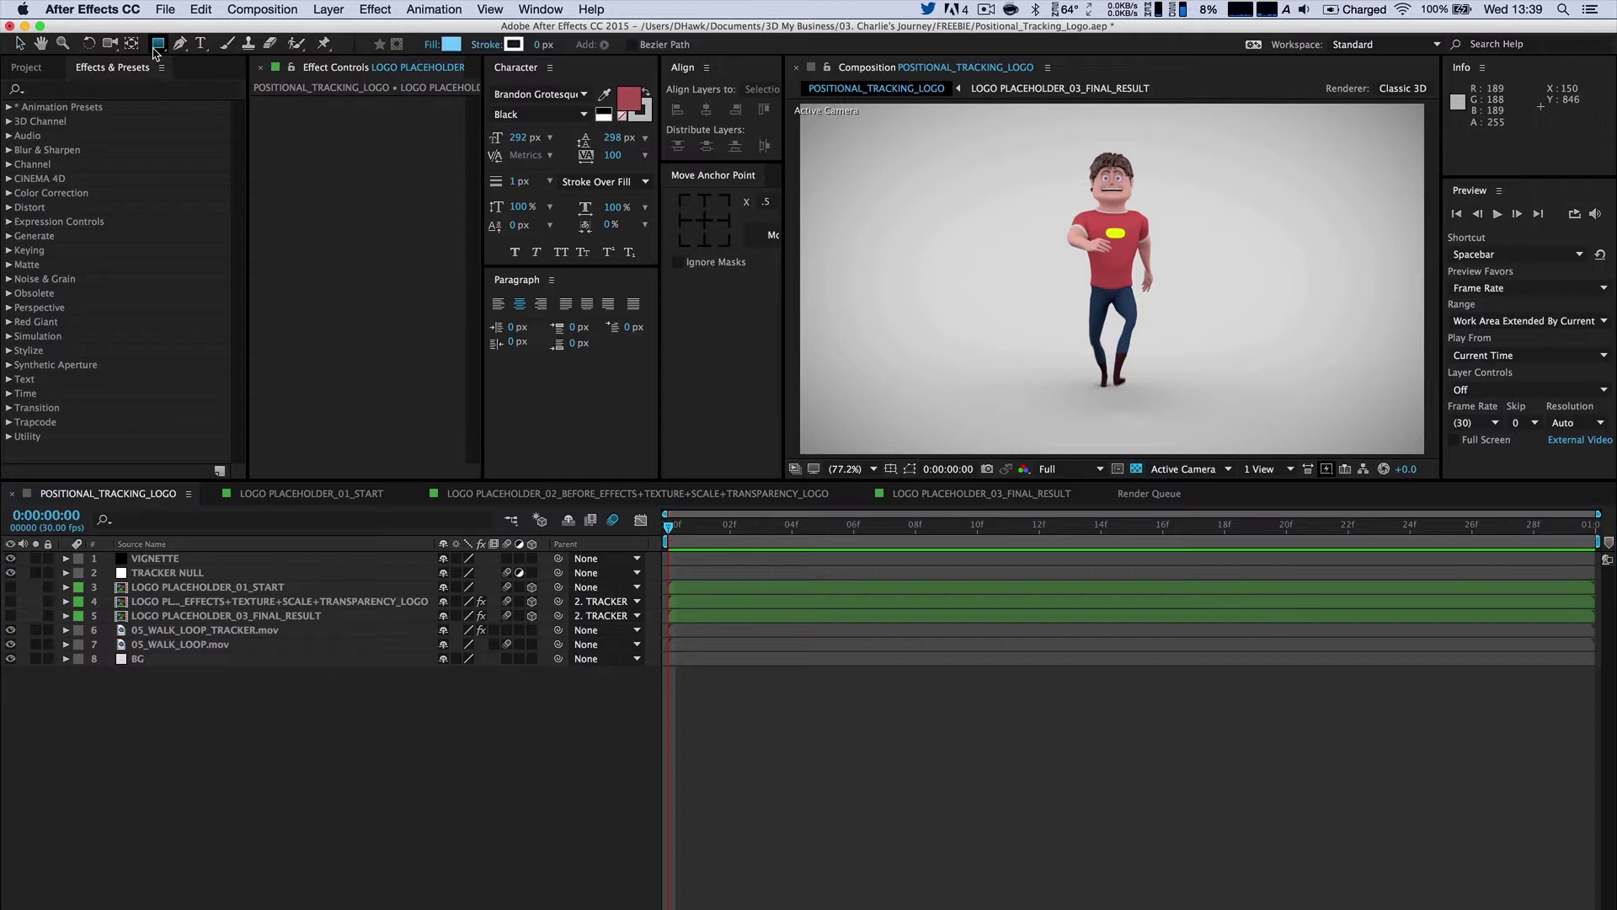
click(158, 43)
drag(963, 218, 1134, 305)
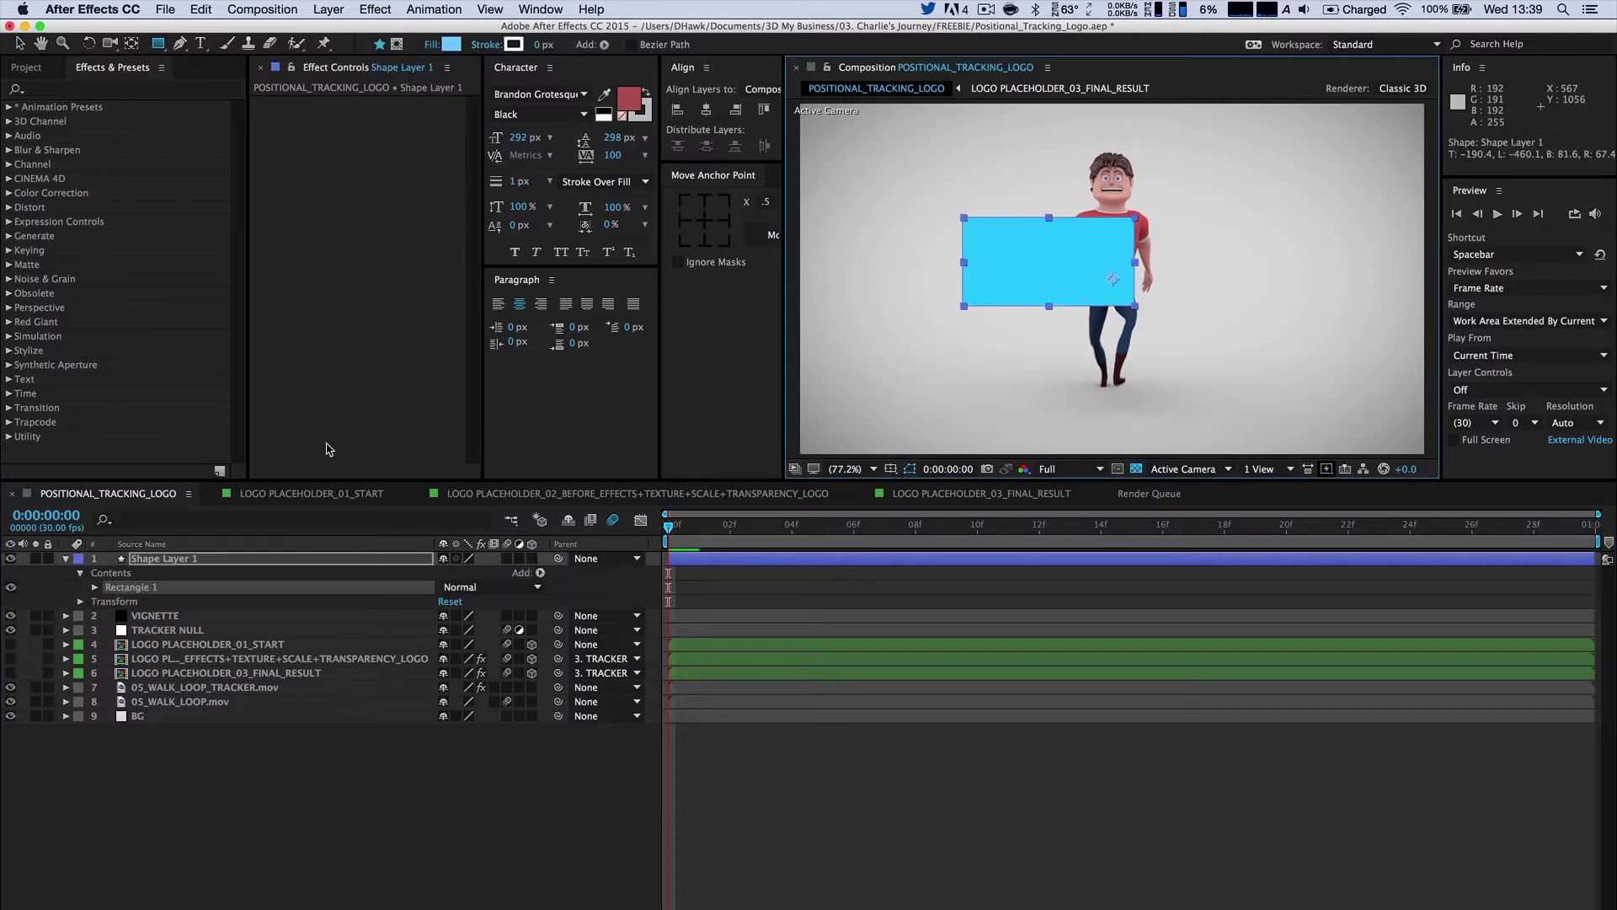
click(450, 44)
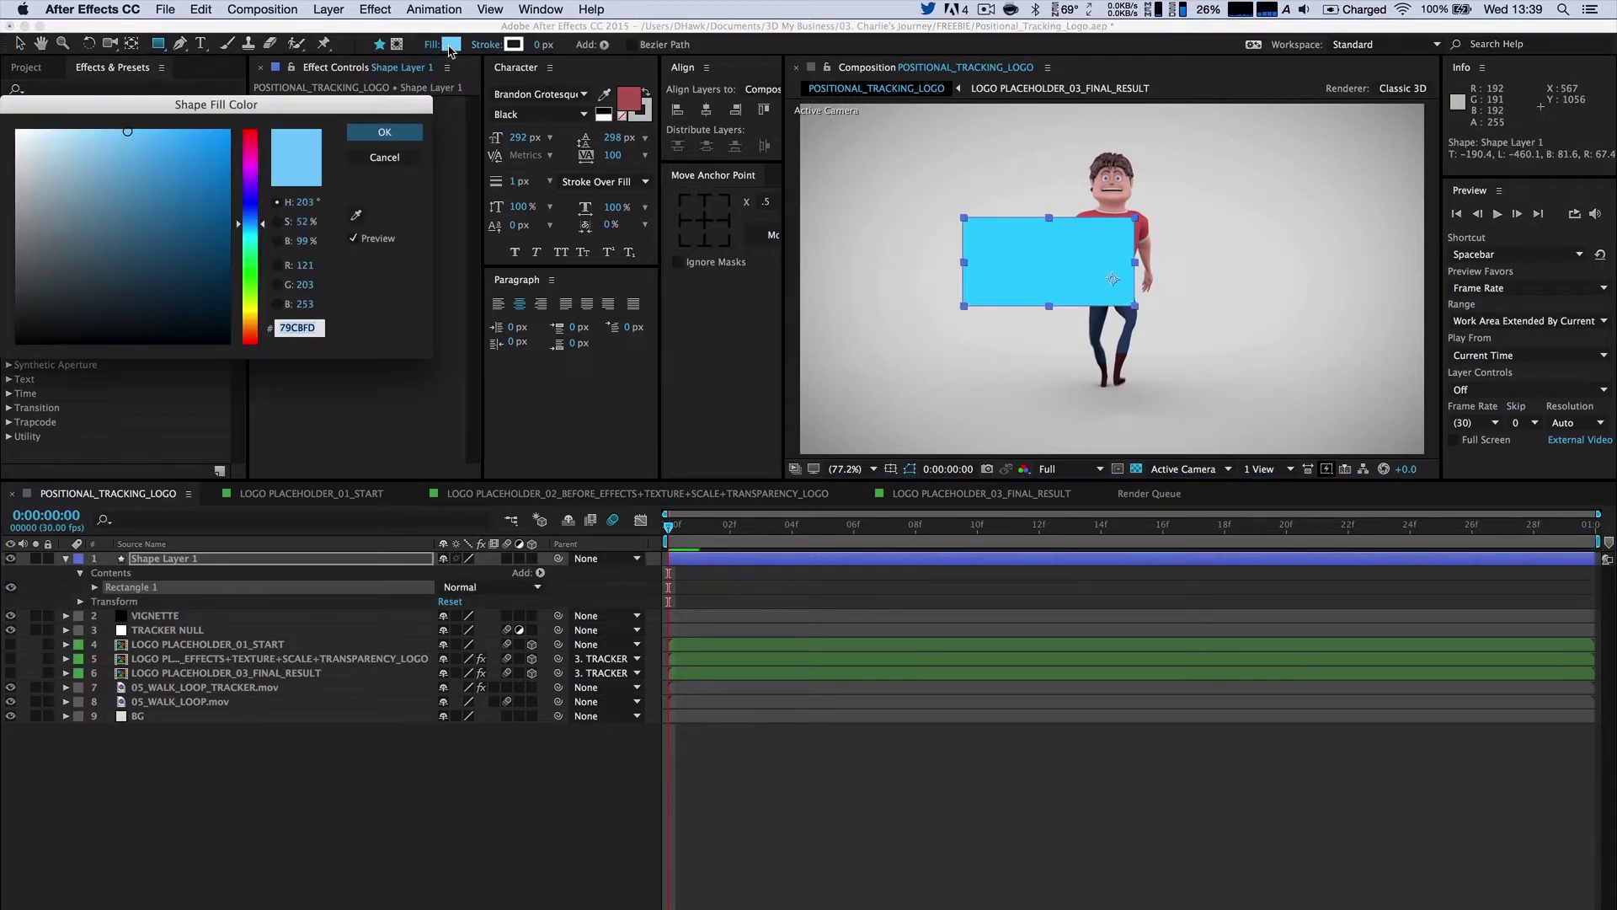
drag(135, 225, 16, 341)
click(424, 135)
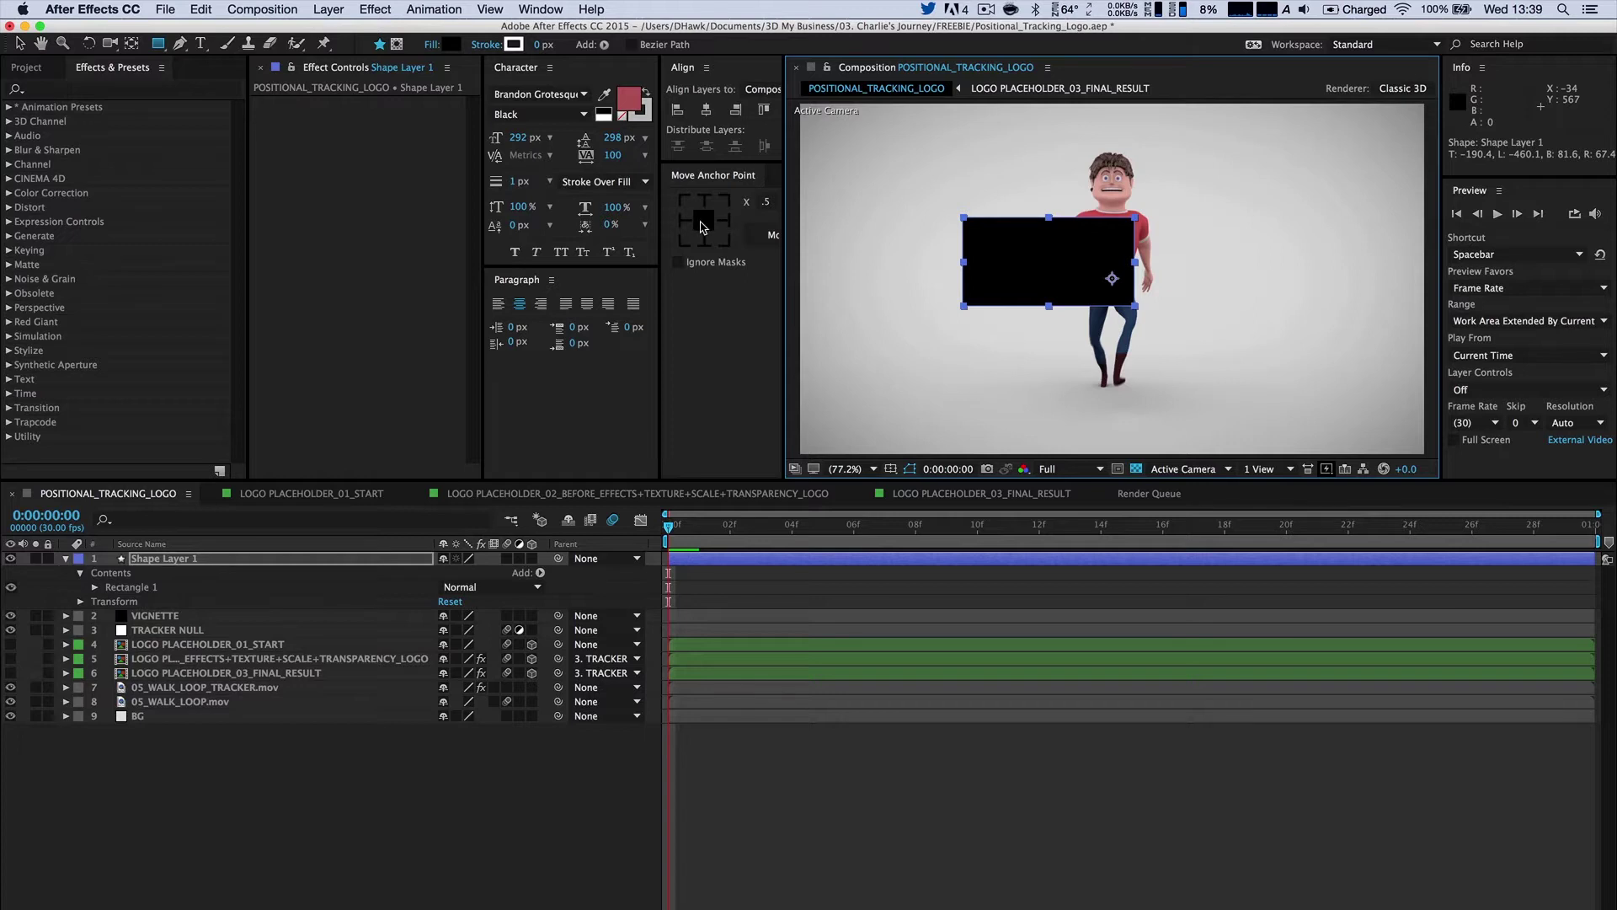
Centre the black rectangle's anchor point and scale the shape non-proportionally to 84% by 95%.
click(703, 222)
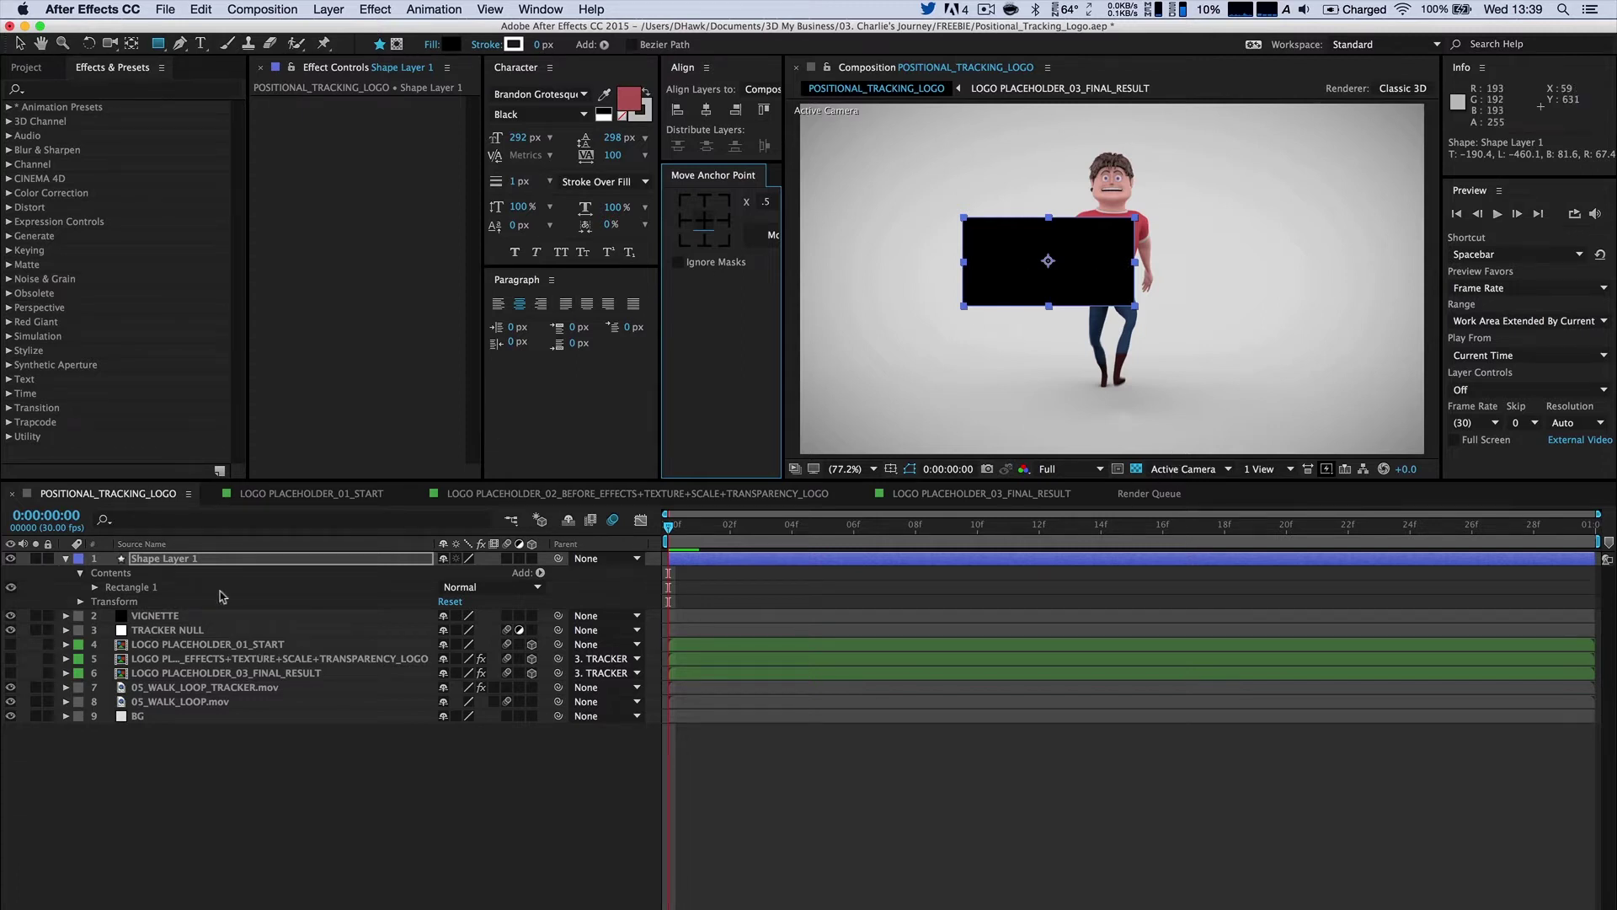
click(210, 561)
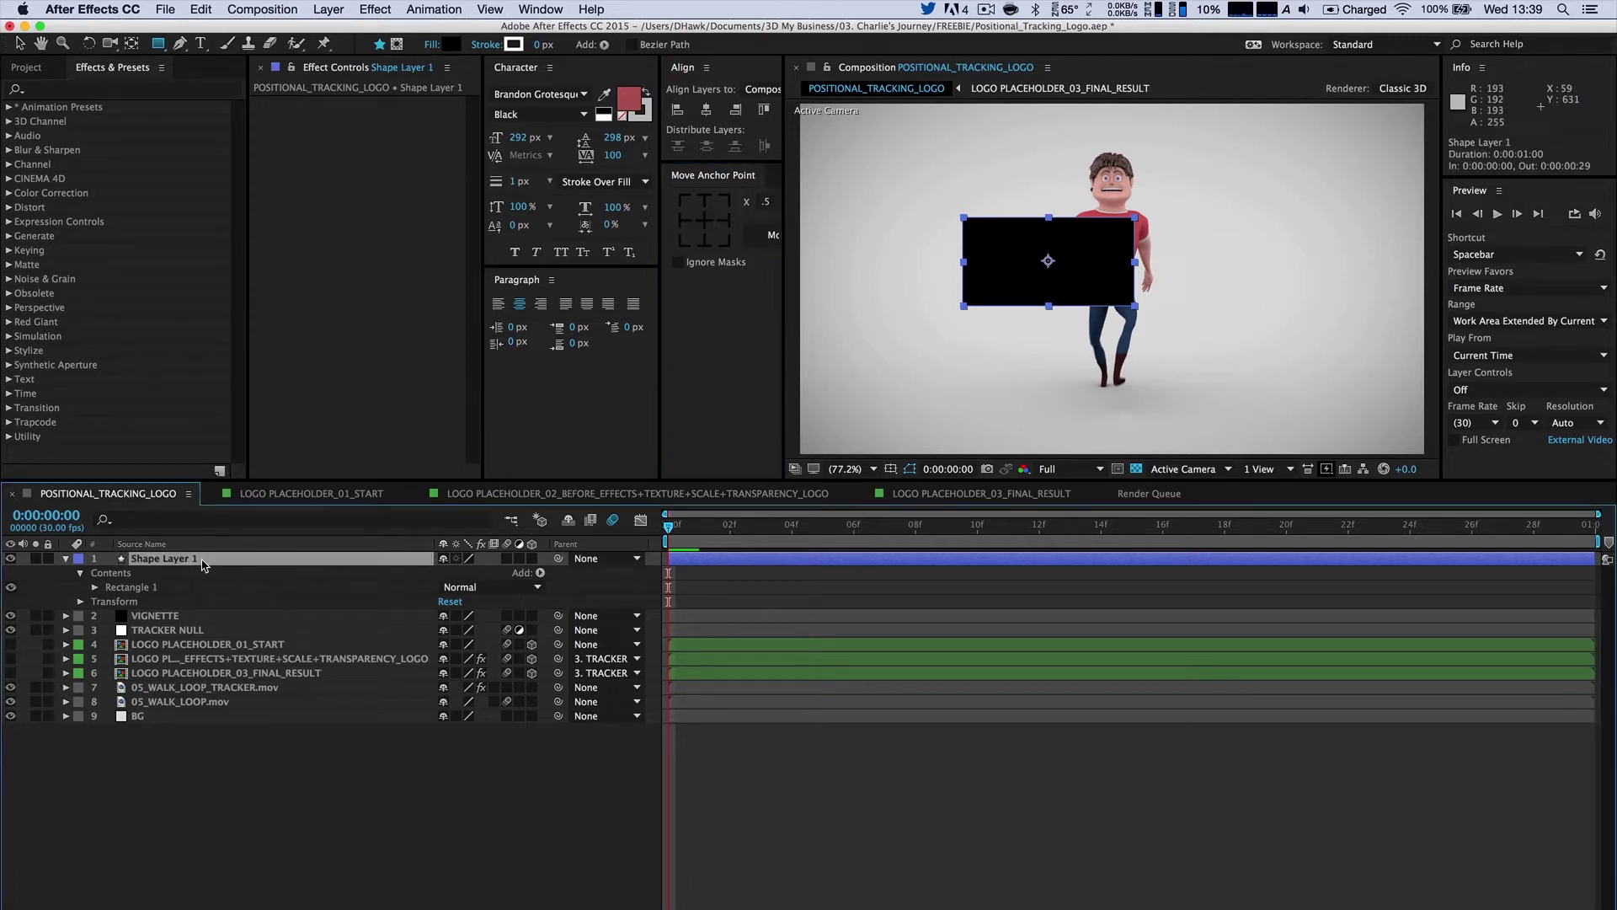
key(s)
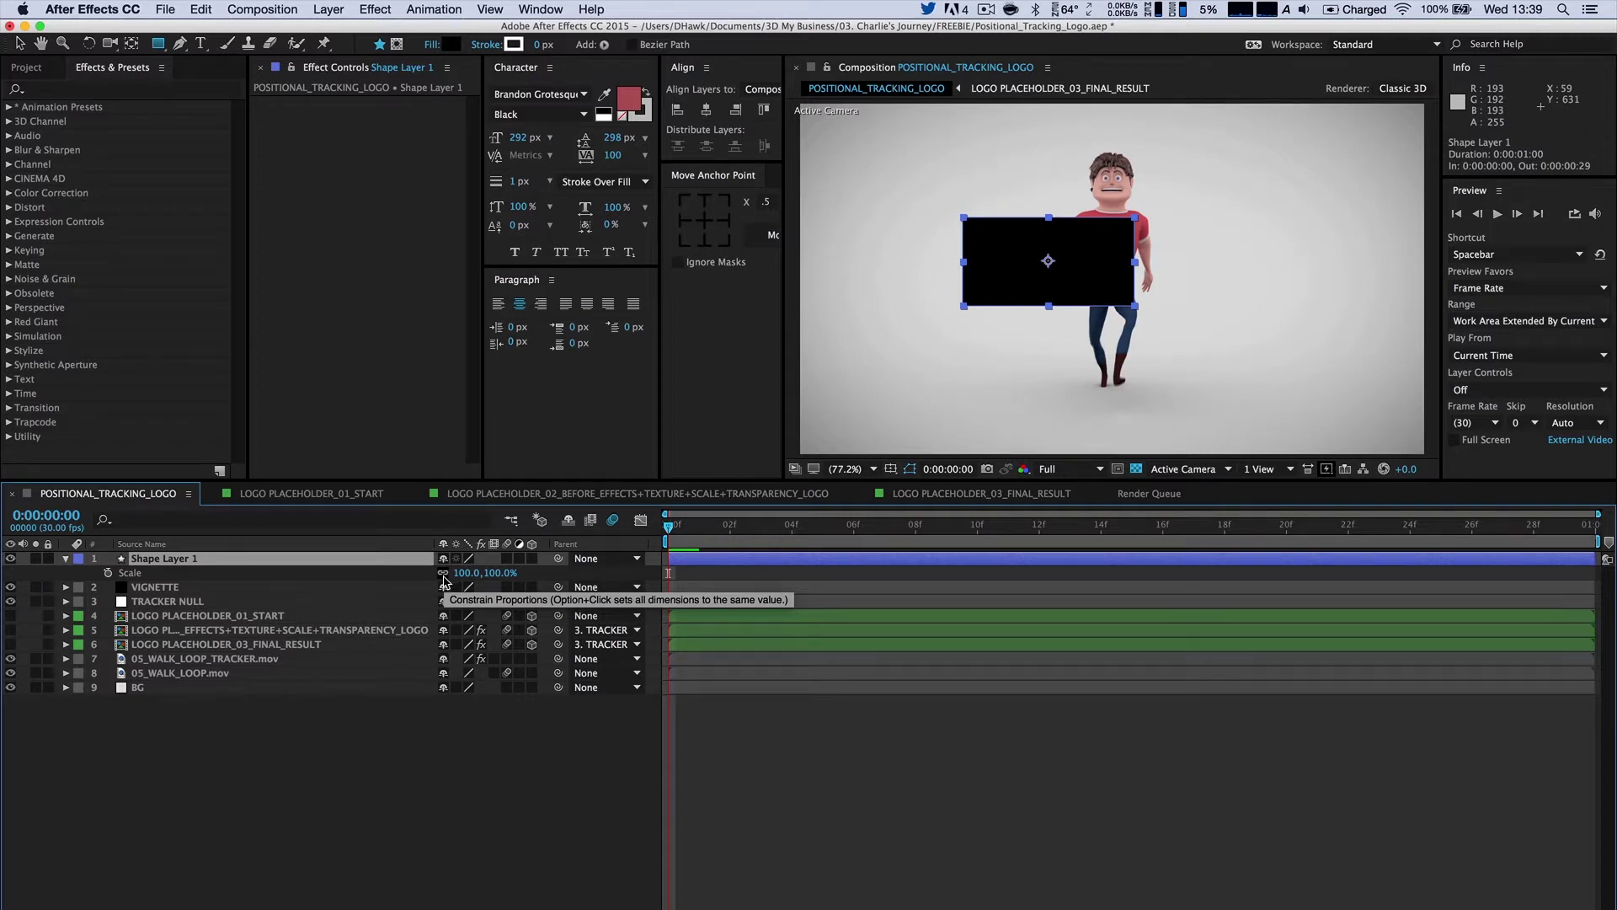
click(443, 574)
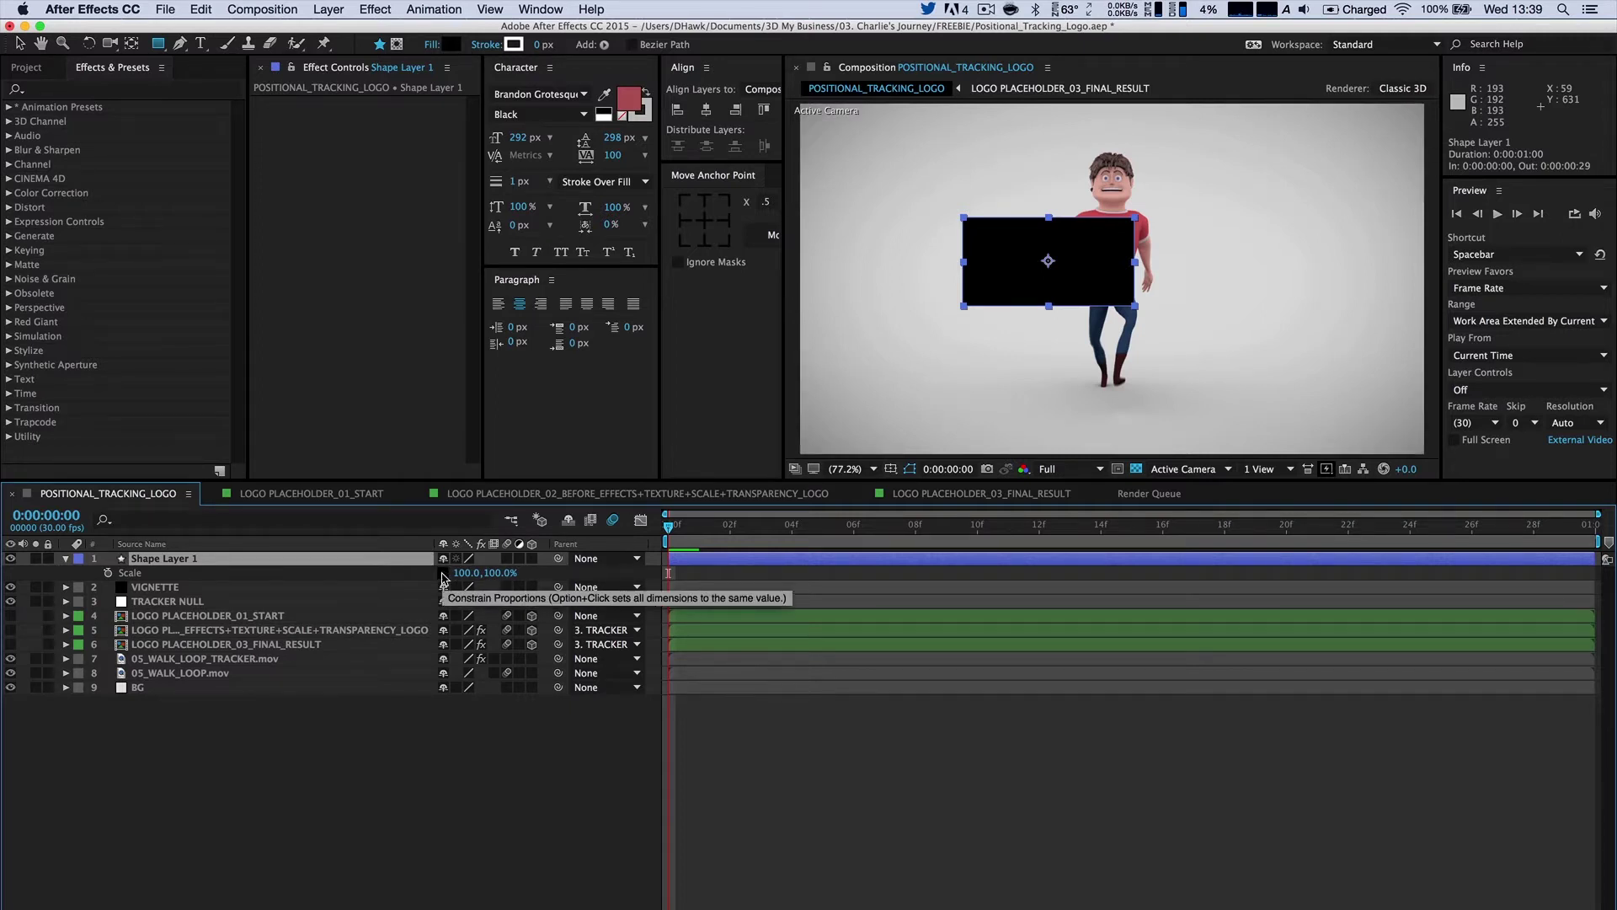
mouse_move(463, 573)
mouse_down()
mouse_move(449, 573)
mouse_move(486, 572)
mouse_up()
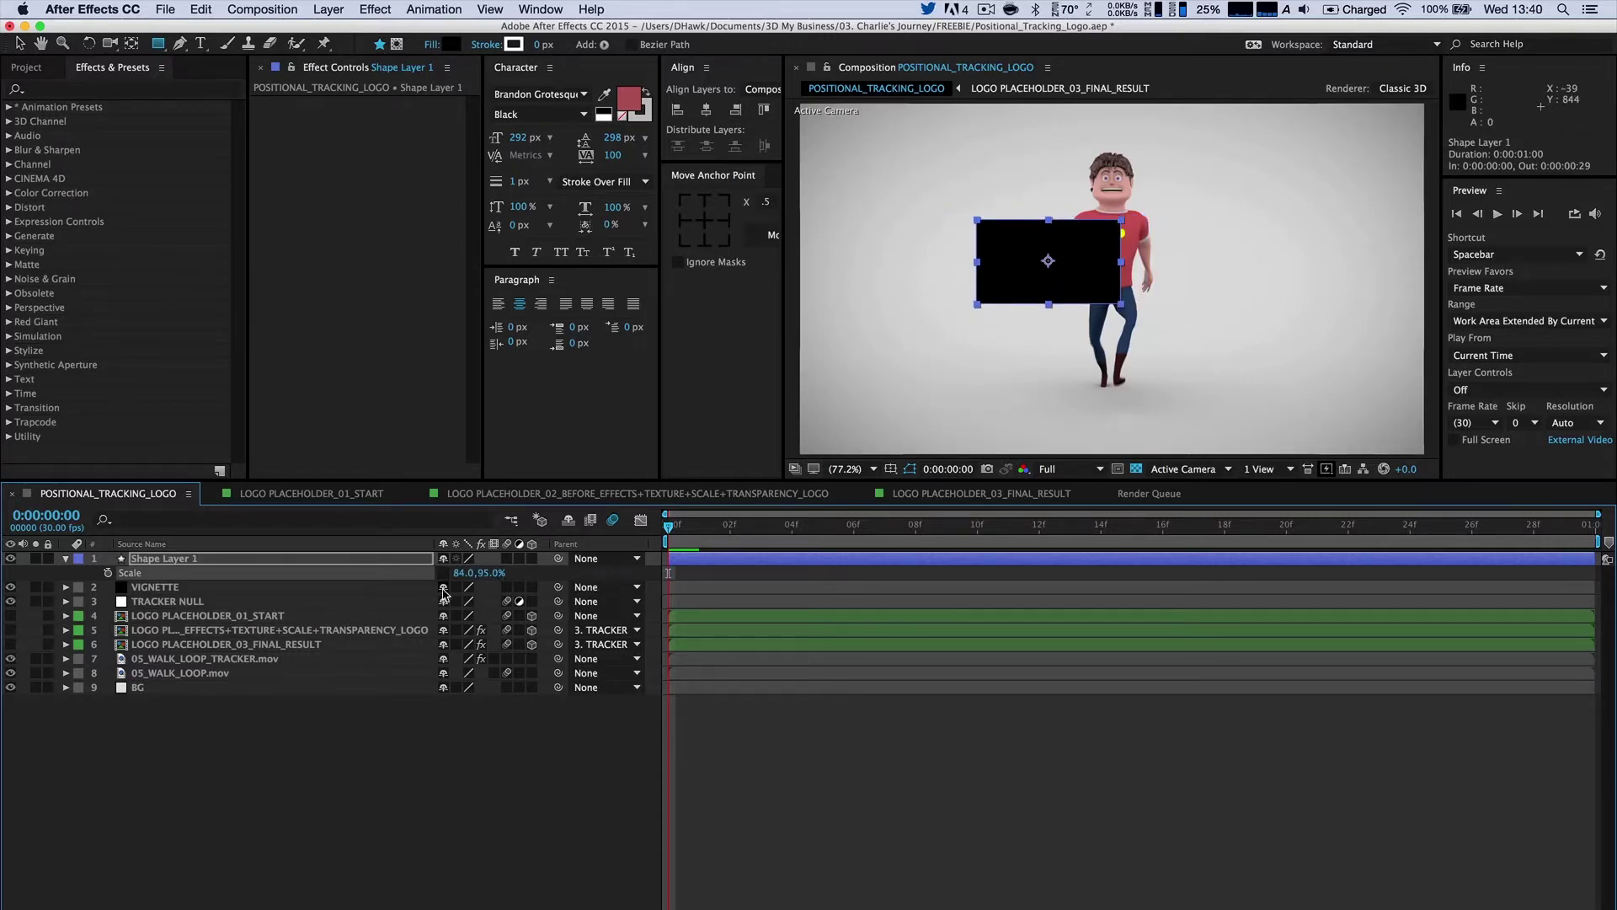
Reduce Shape Layer 1's scale to 42% by 20%, fitting it roughly to the yellow tracker marker.
scroll(1111, 235, up, 5)
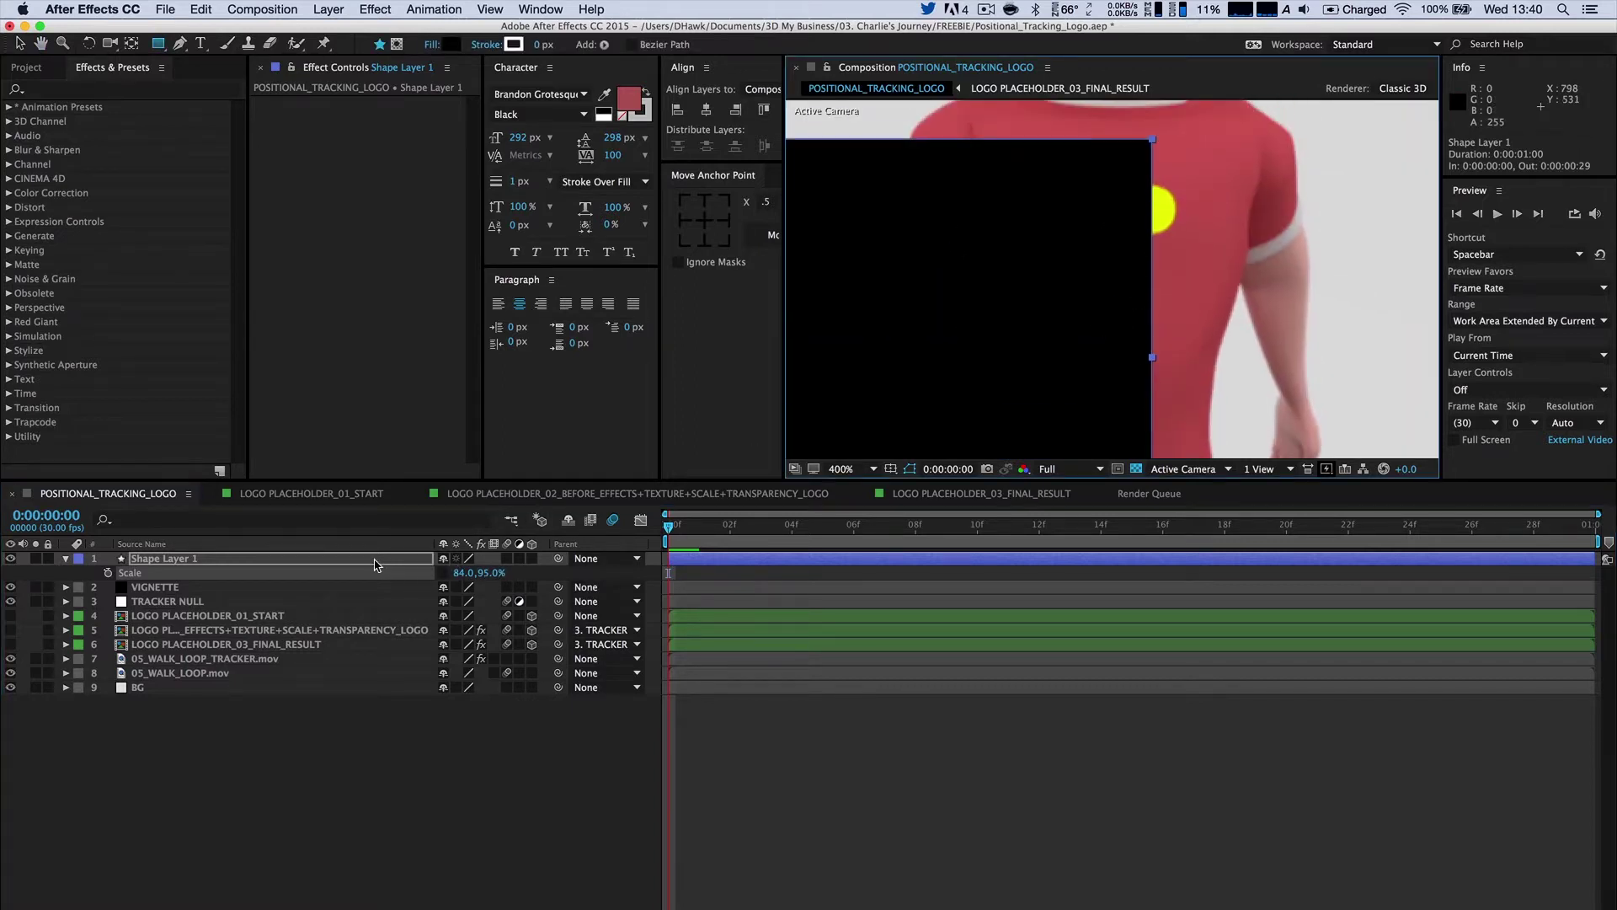
click(376, 561)
key(s)
key(s)
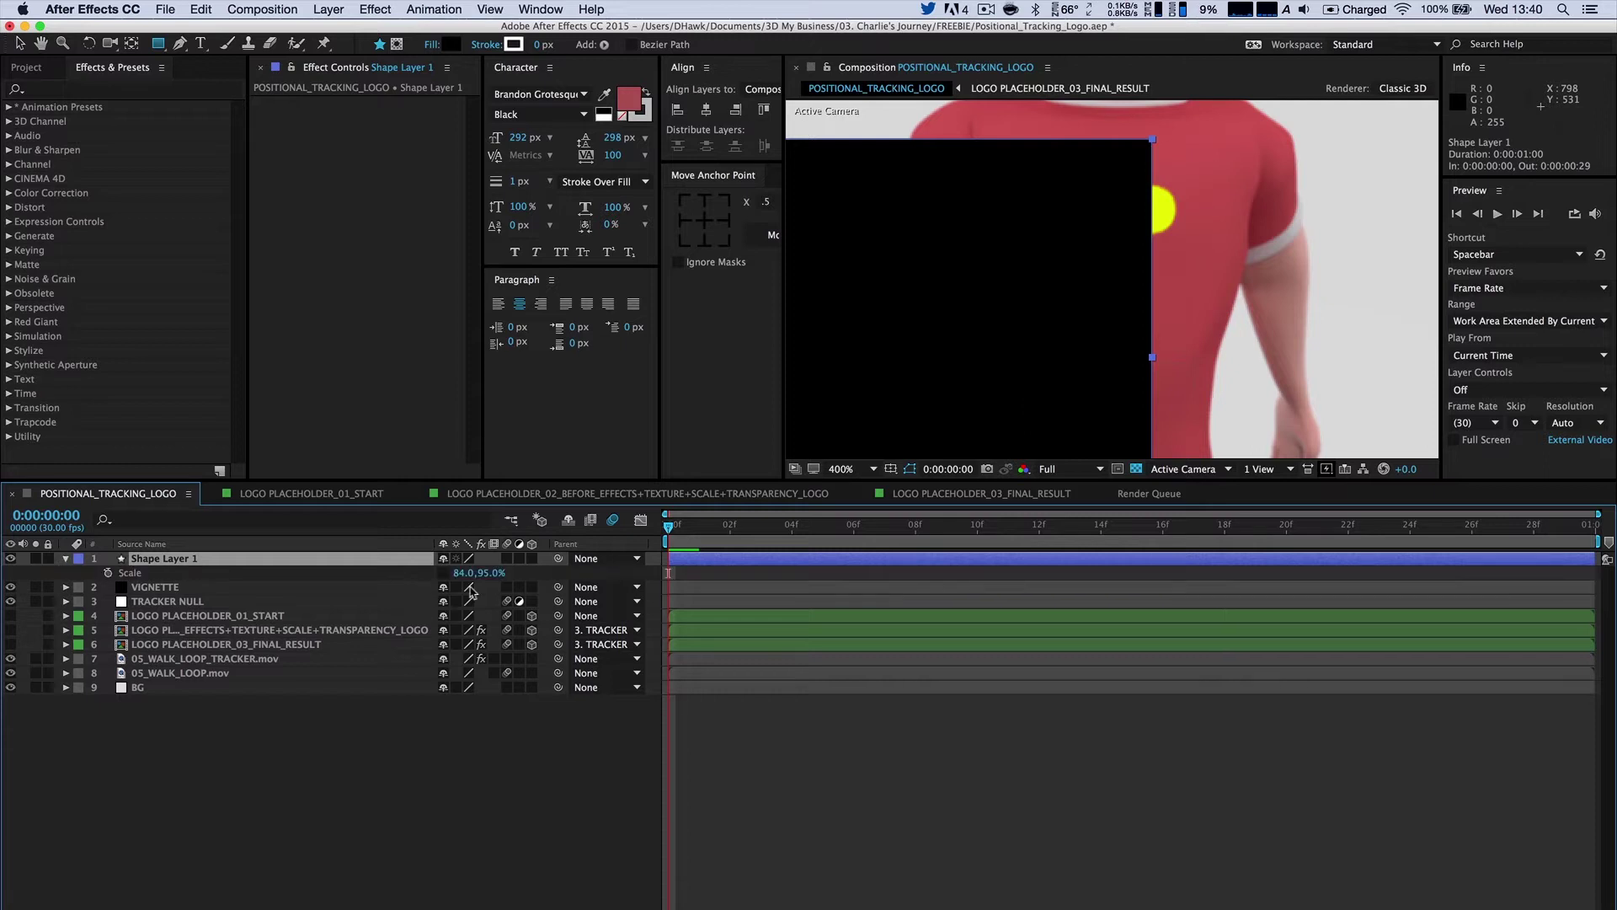
mouse_move(491, 574)
mouse_down()
mouse_move(442, 575)
mouse_move(460, 573)
mouse_up()
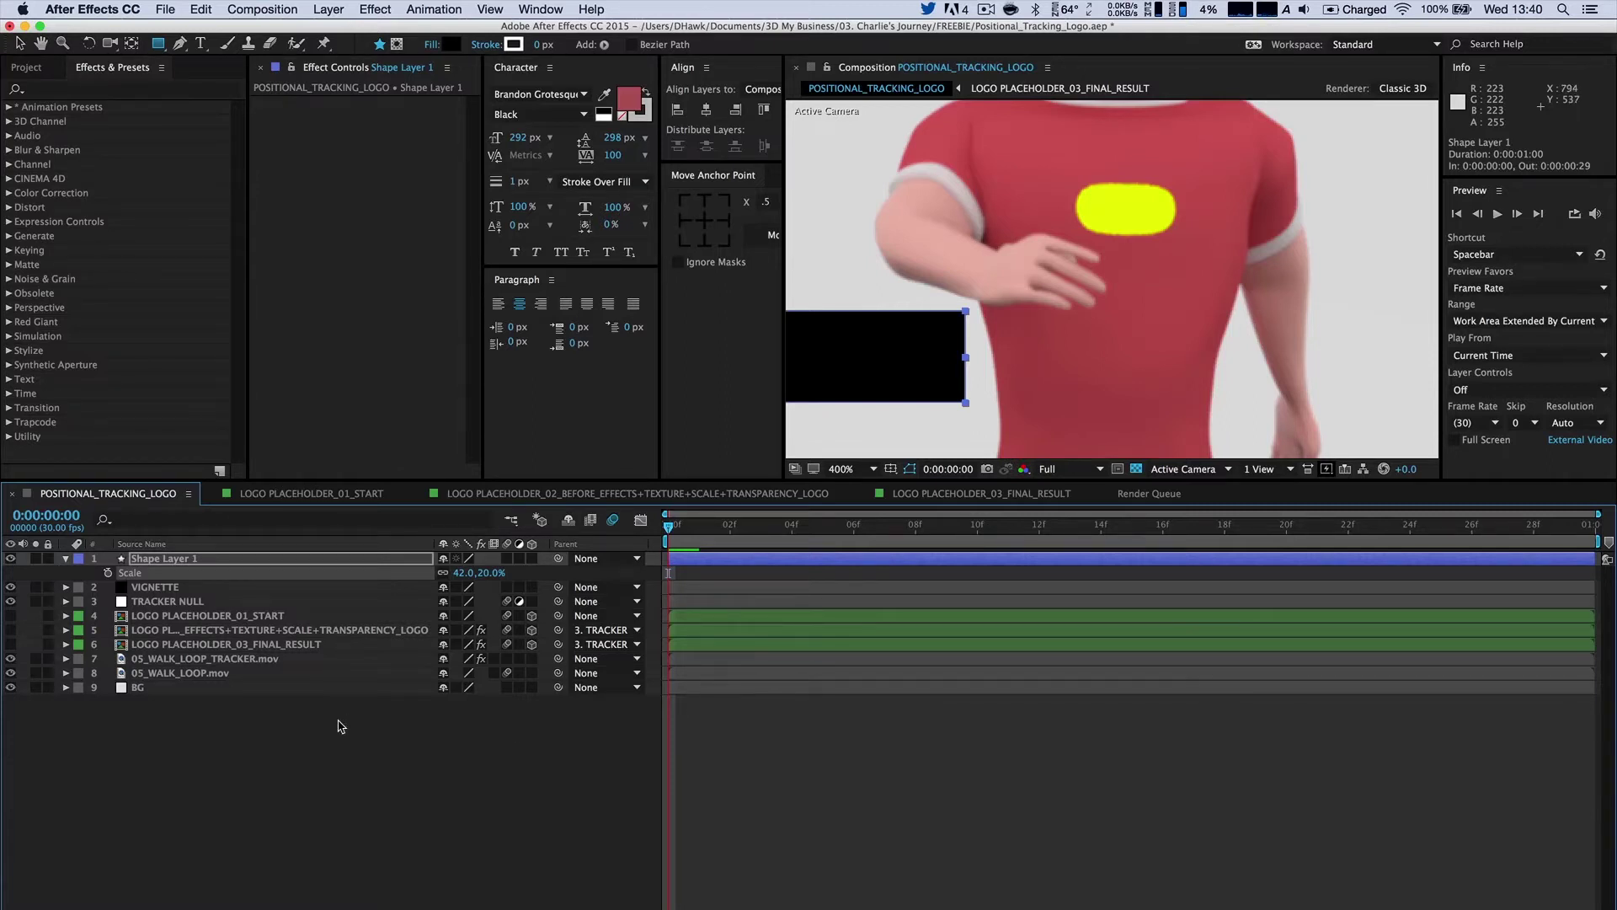
Move Shape Layer 1 onto the chest marker at position 980.6, 397.6 and scale it down to 10% by 11%.
key(Return)
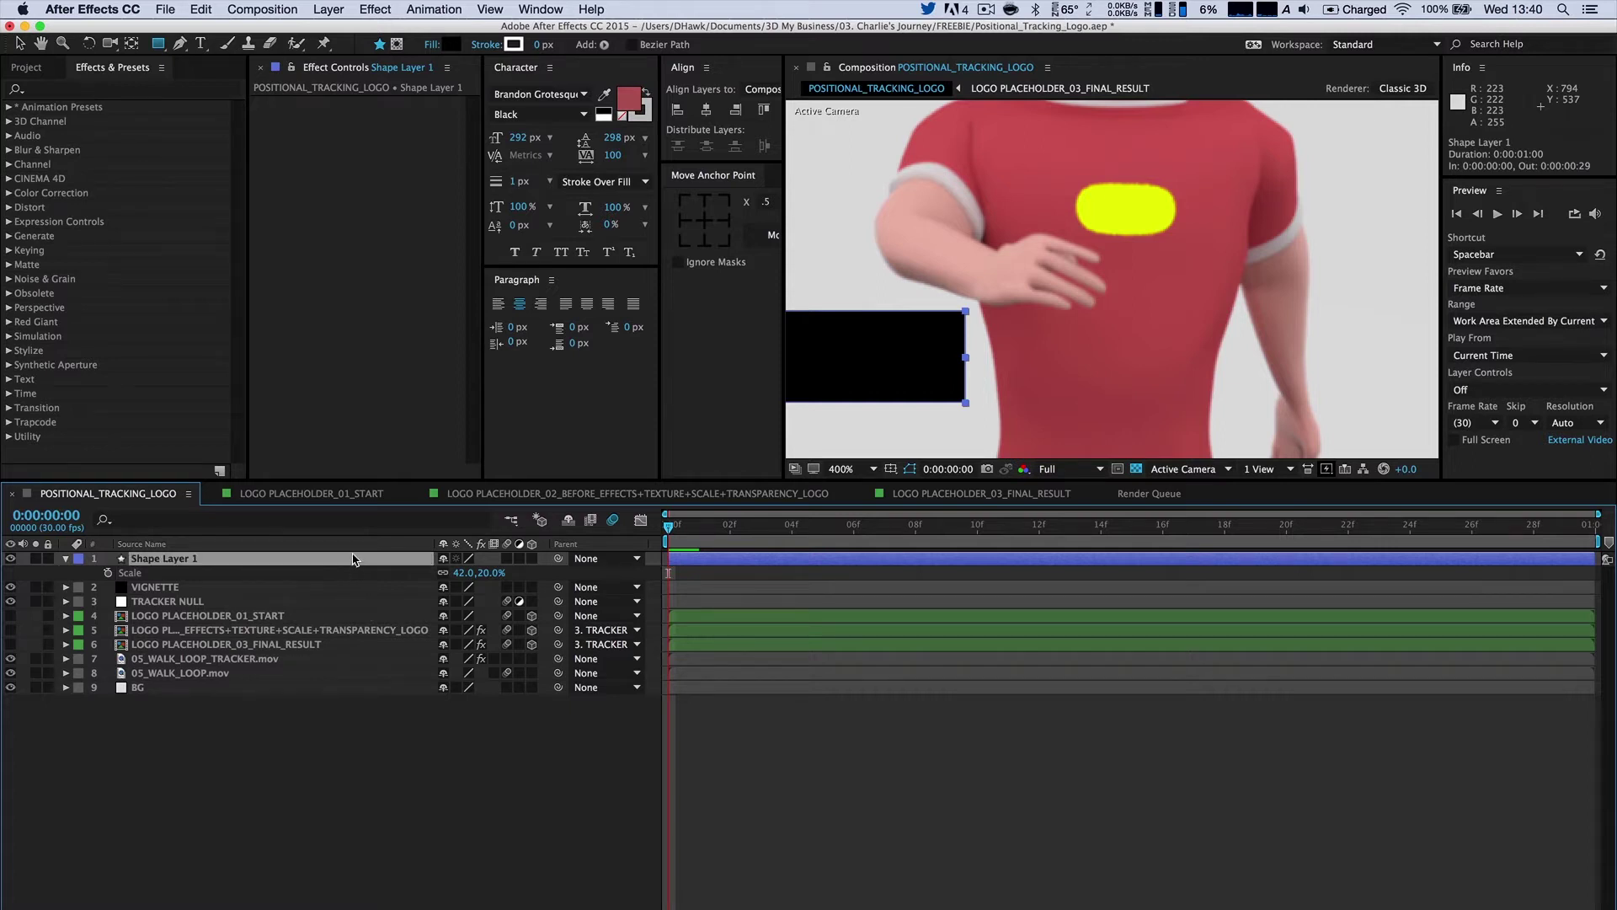
key(p)
drag(455, 573, 379, 613)
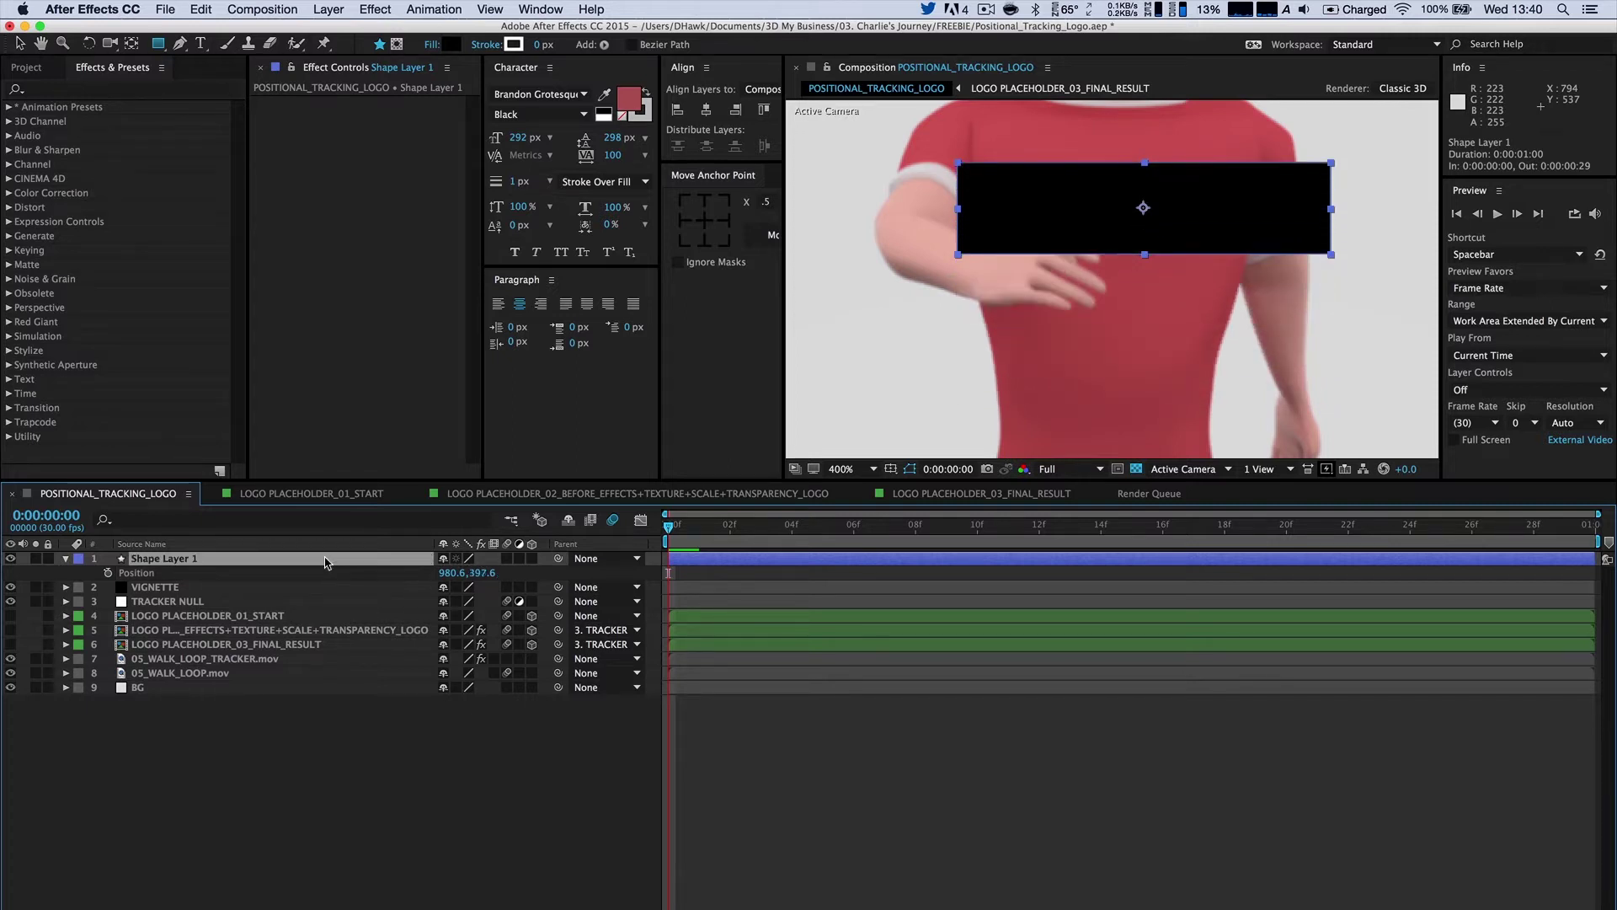
key(s)
drag(482, 571, 436, 568)
Reposition Shape Layer 1 to 969.6, 398.6, centring the black rectangle over the yellow marker.
scroll(1061, 267, up, 1)
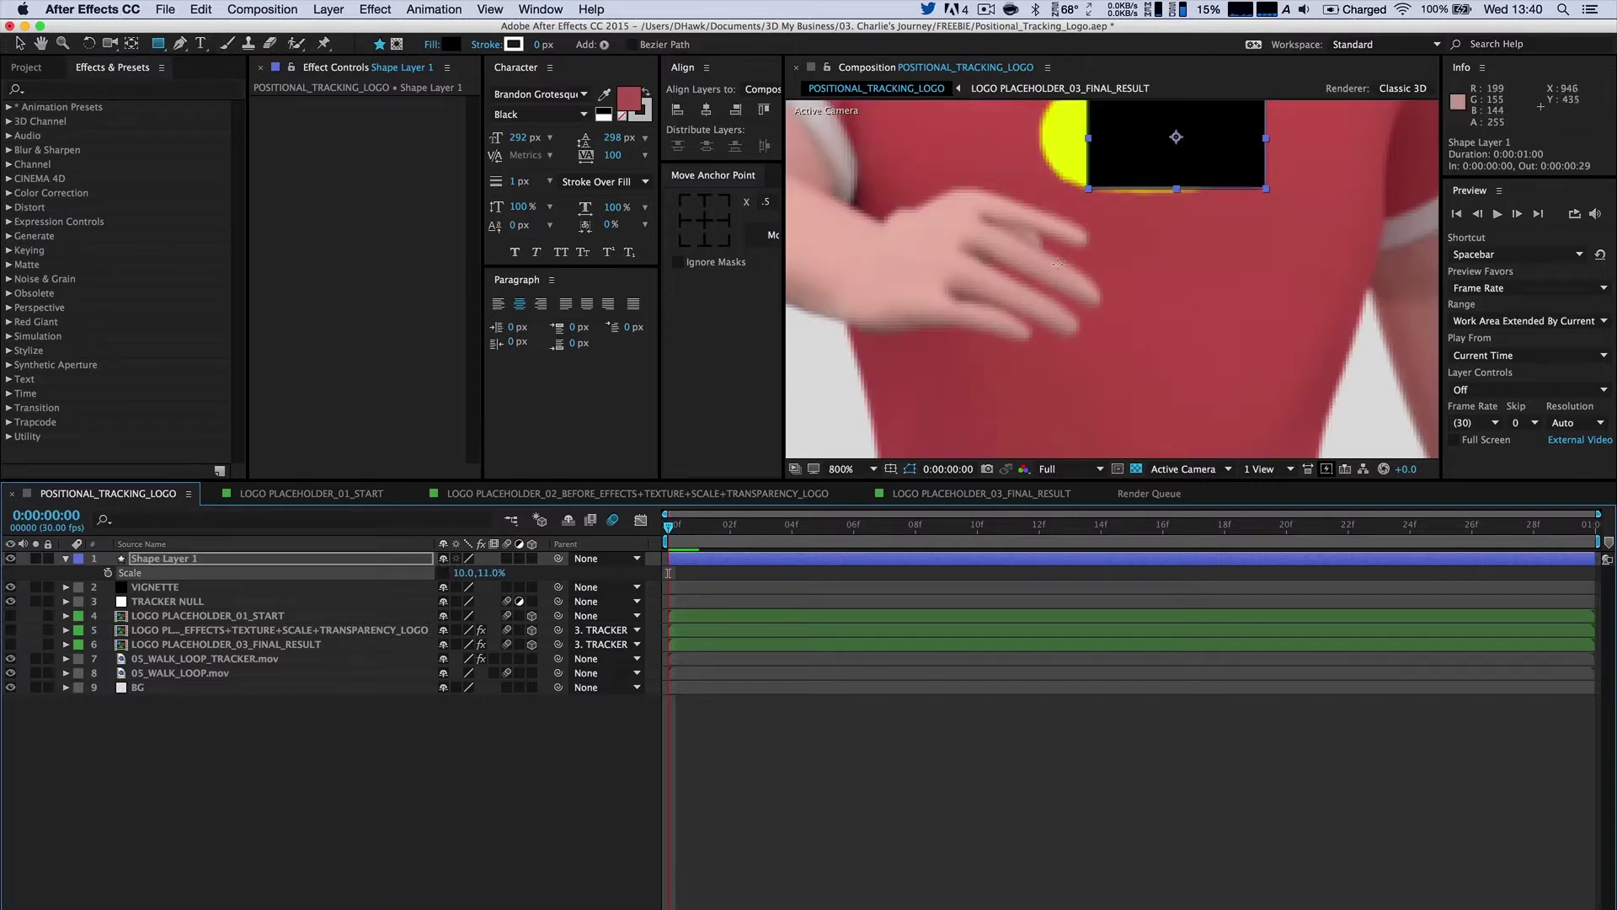
drag(1063, 268, 967, 437)
key(p)
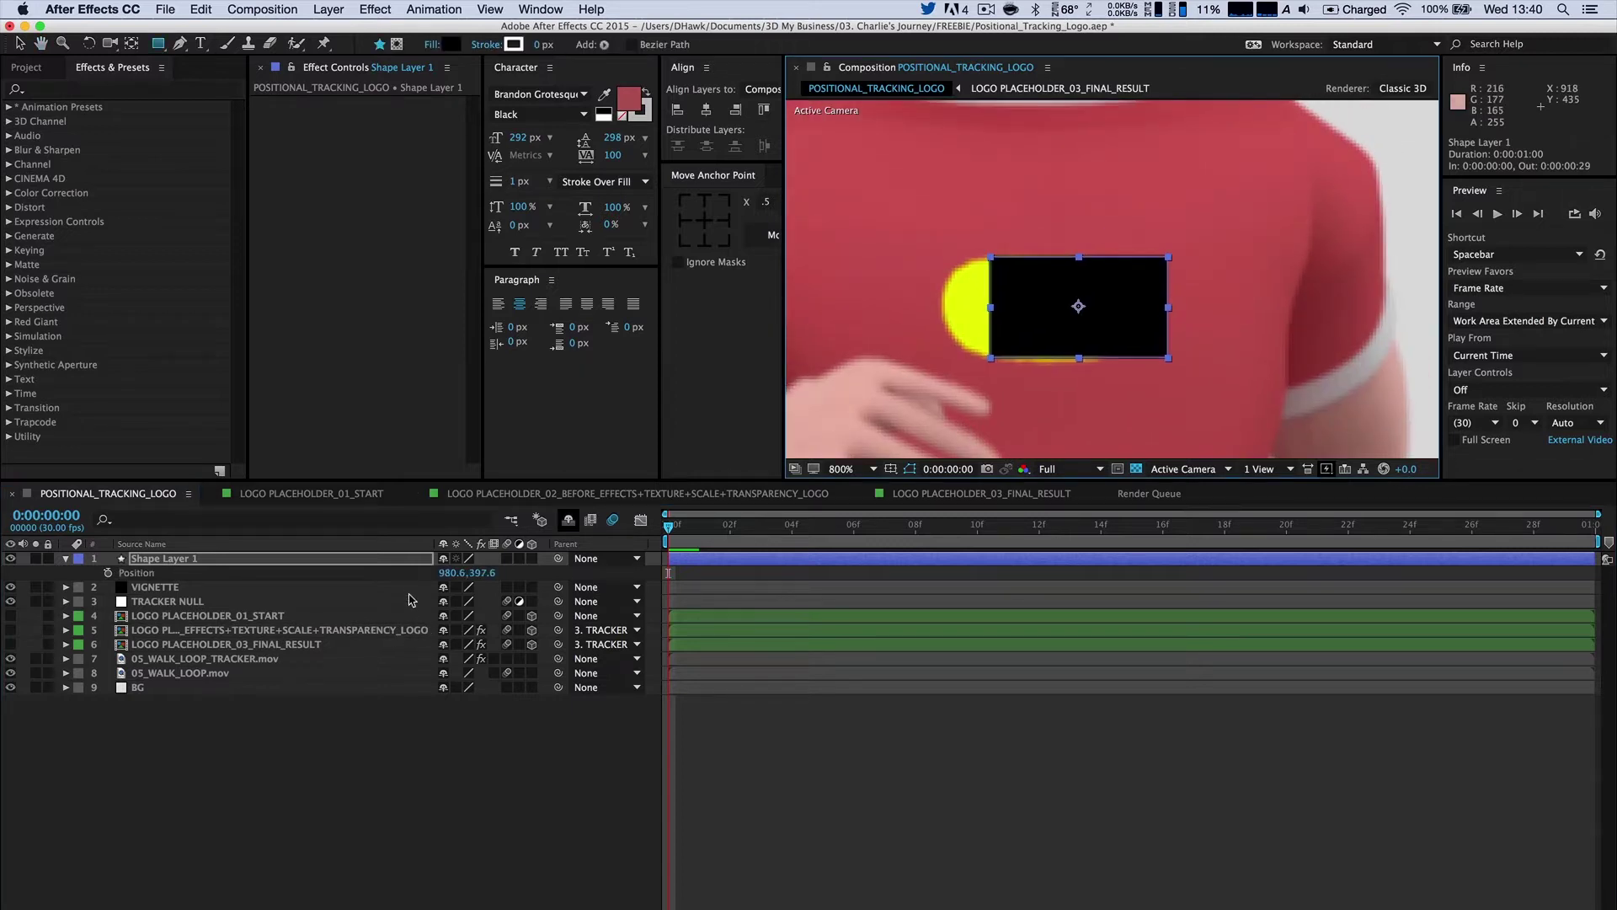
drag(442, 573, 430, 570)
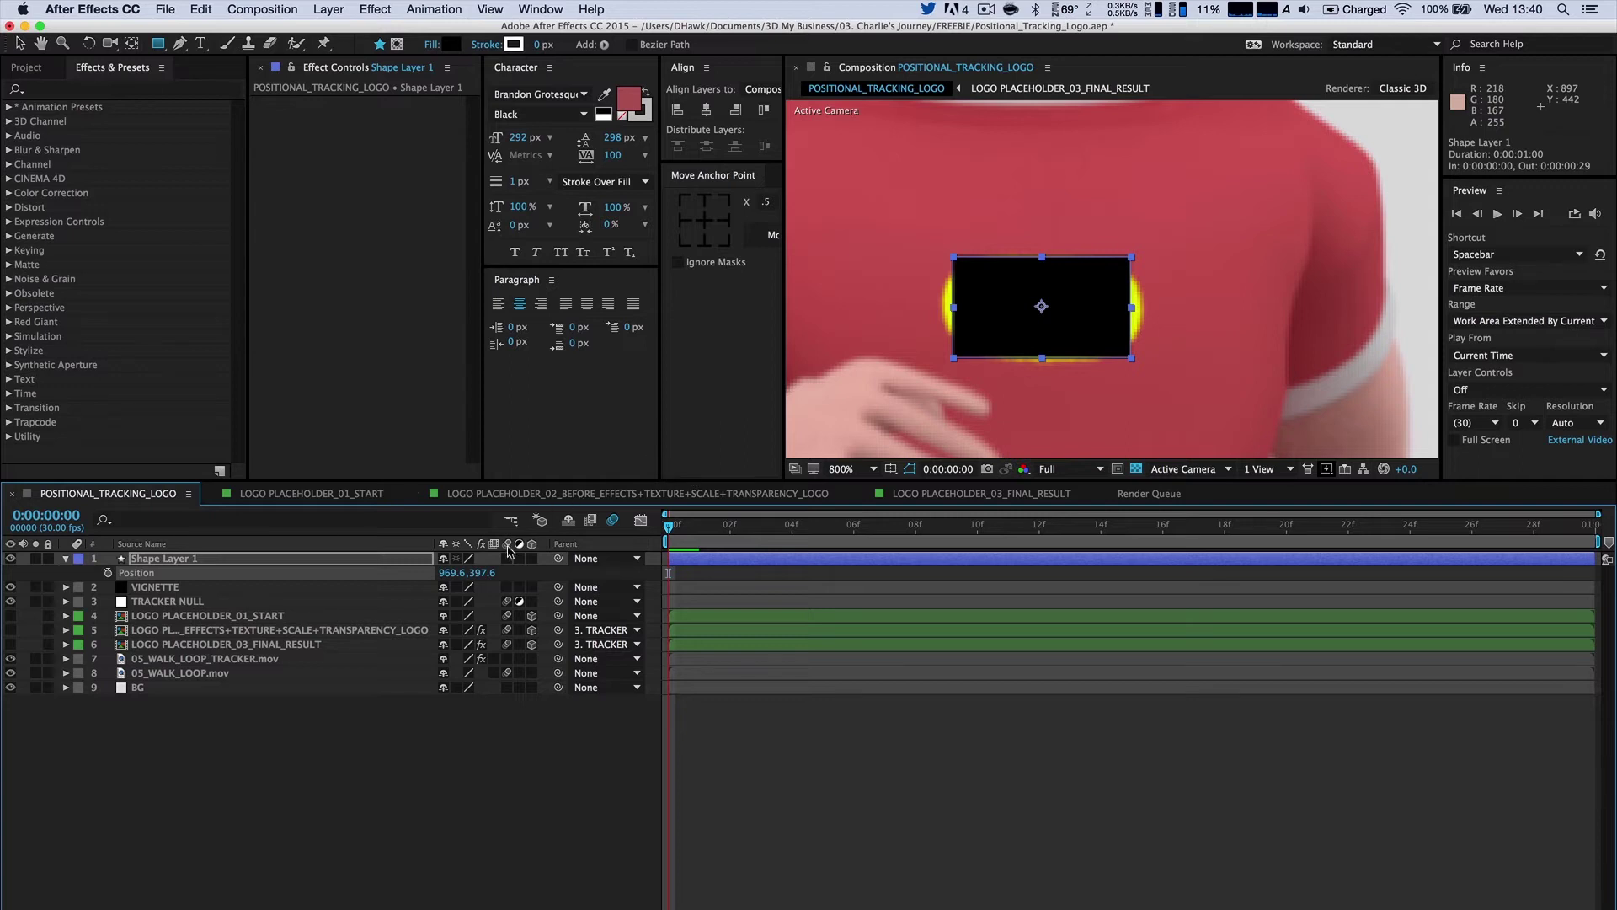
drag(473, 572, 474, 570)
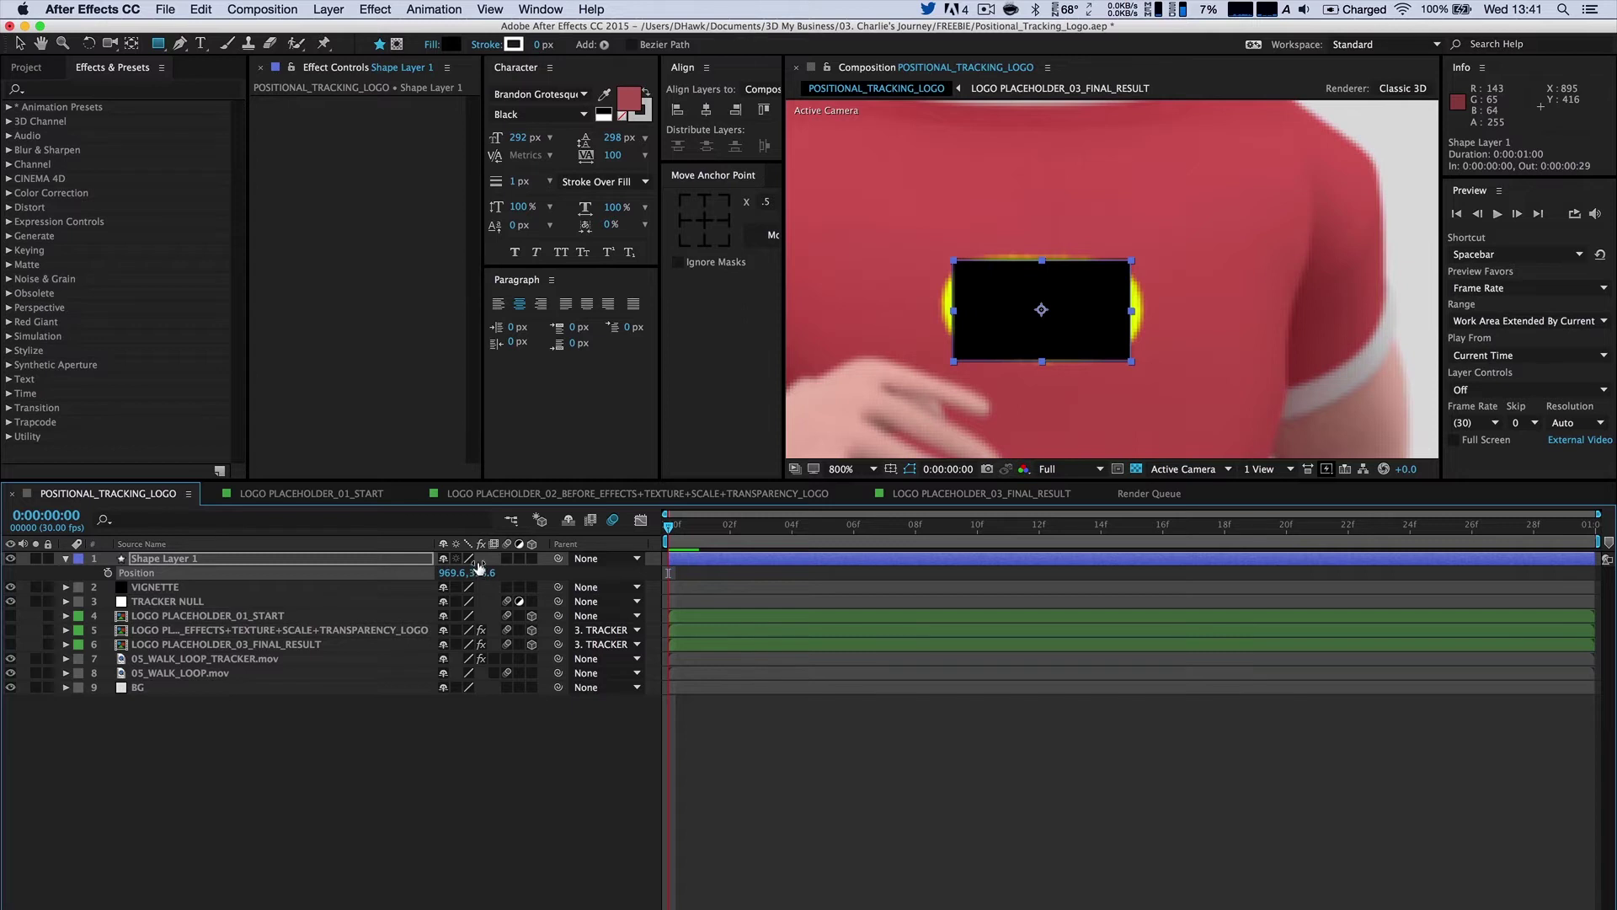
Rotate Shape Layer 1 slightly clockwise to match the marker's tilt and shift its position to 970.6, 397.6.
key(r)
drag(459, 569, 460, 570)
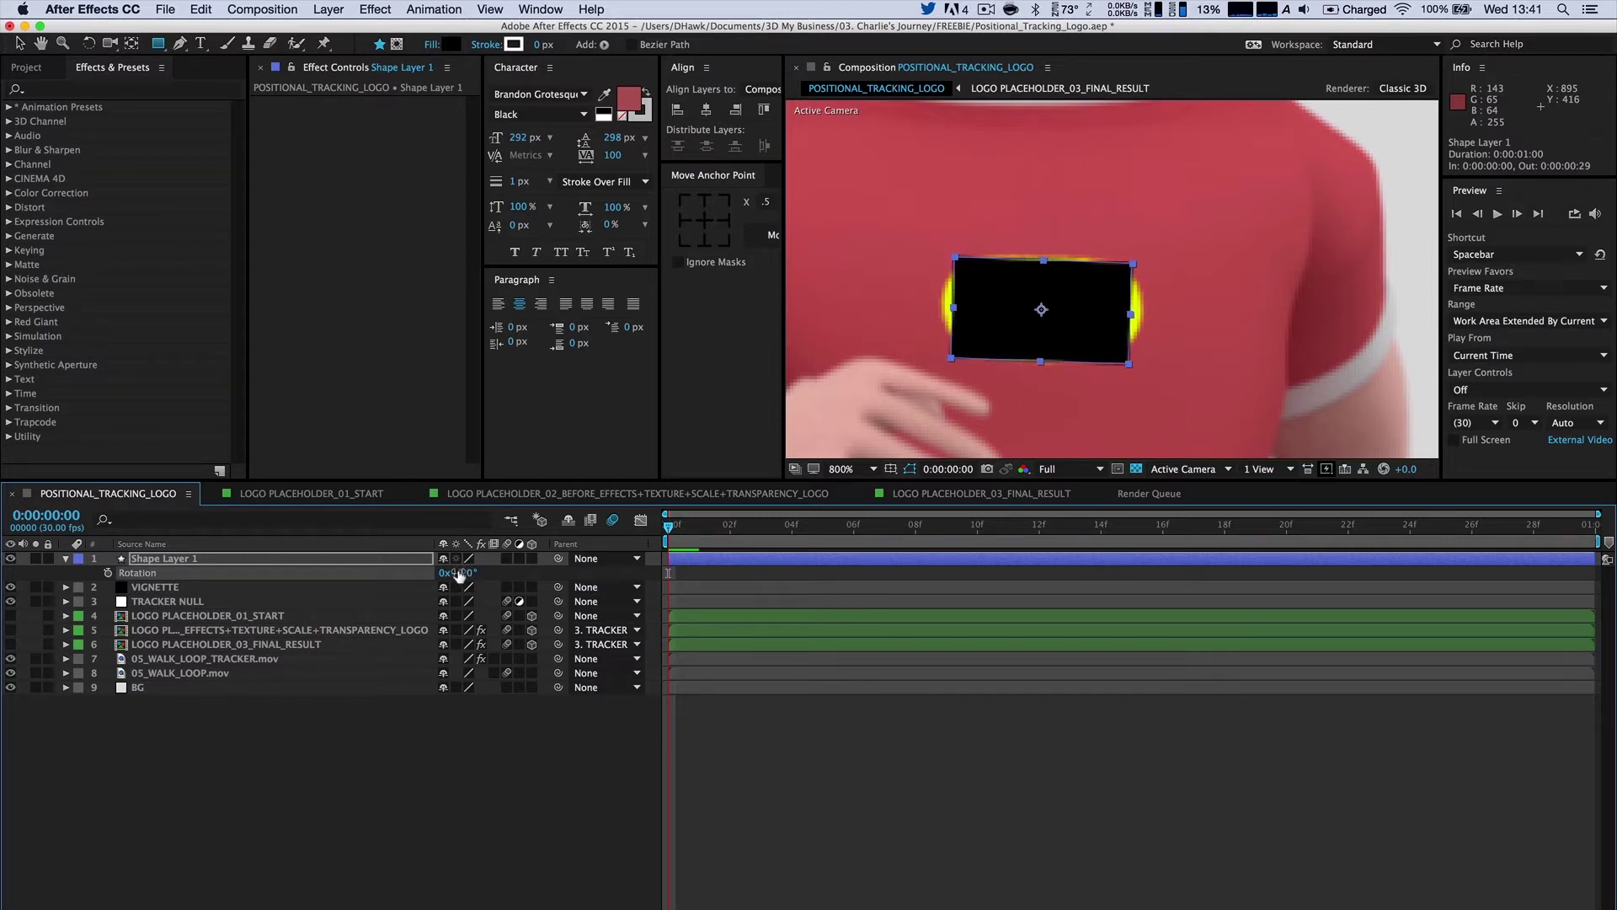
key(p)
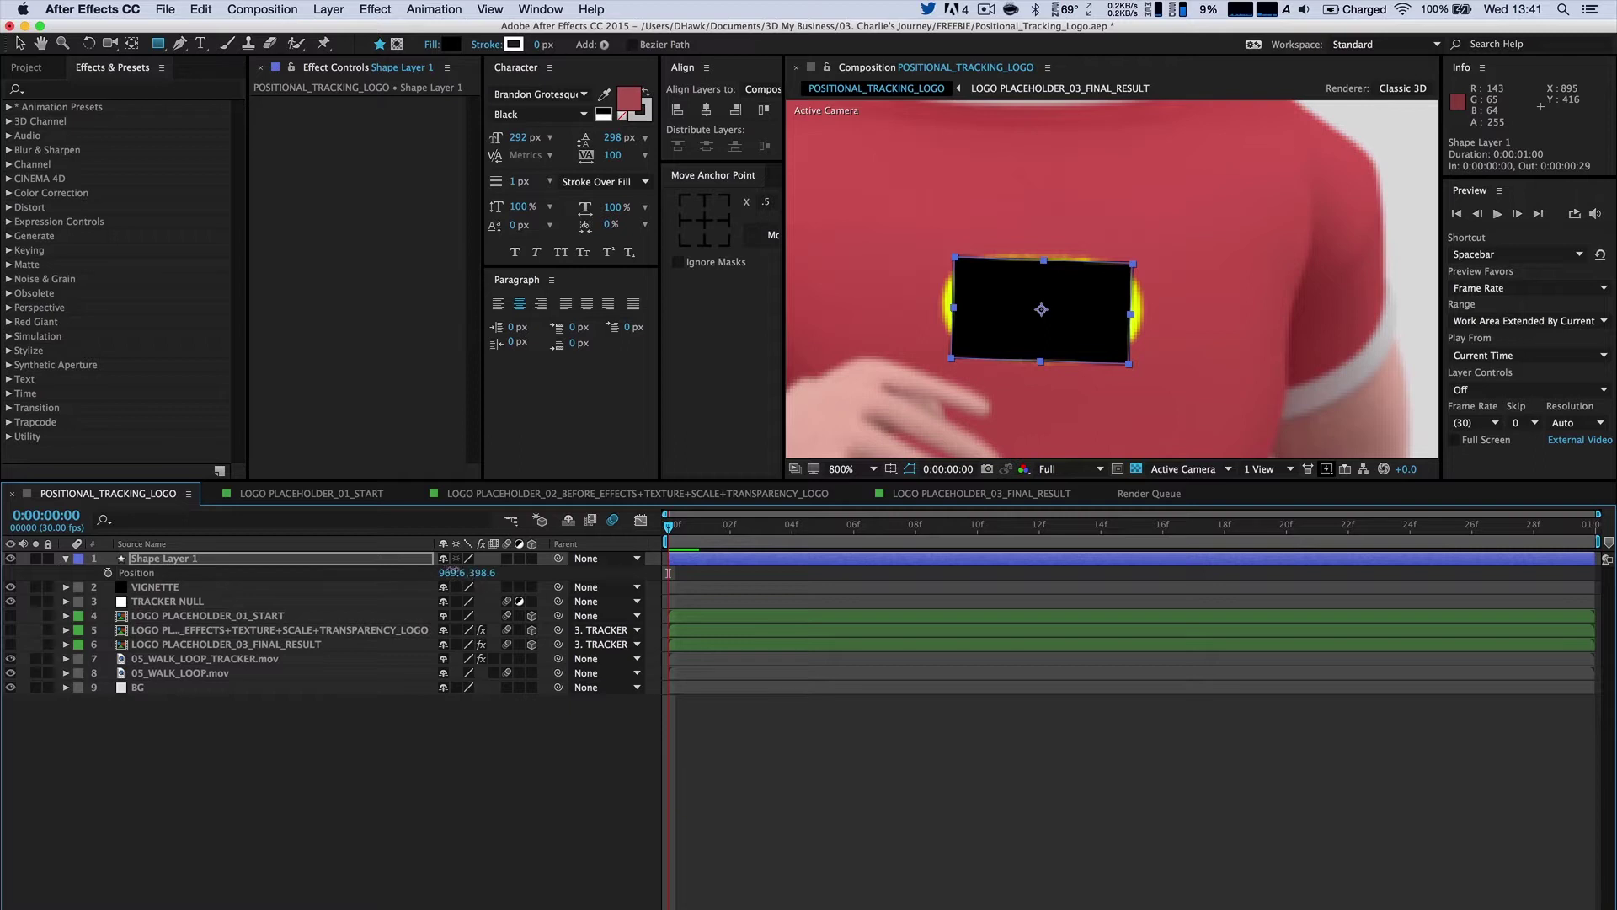
drag(453, 571, 465, 571)
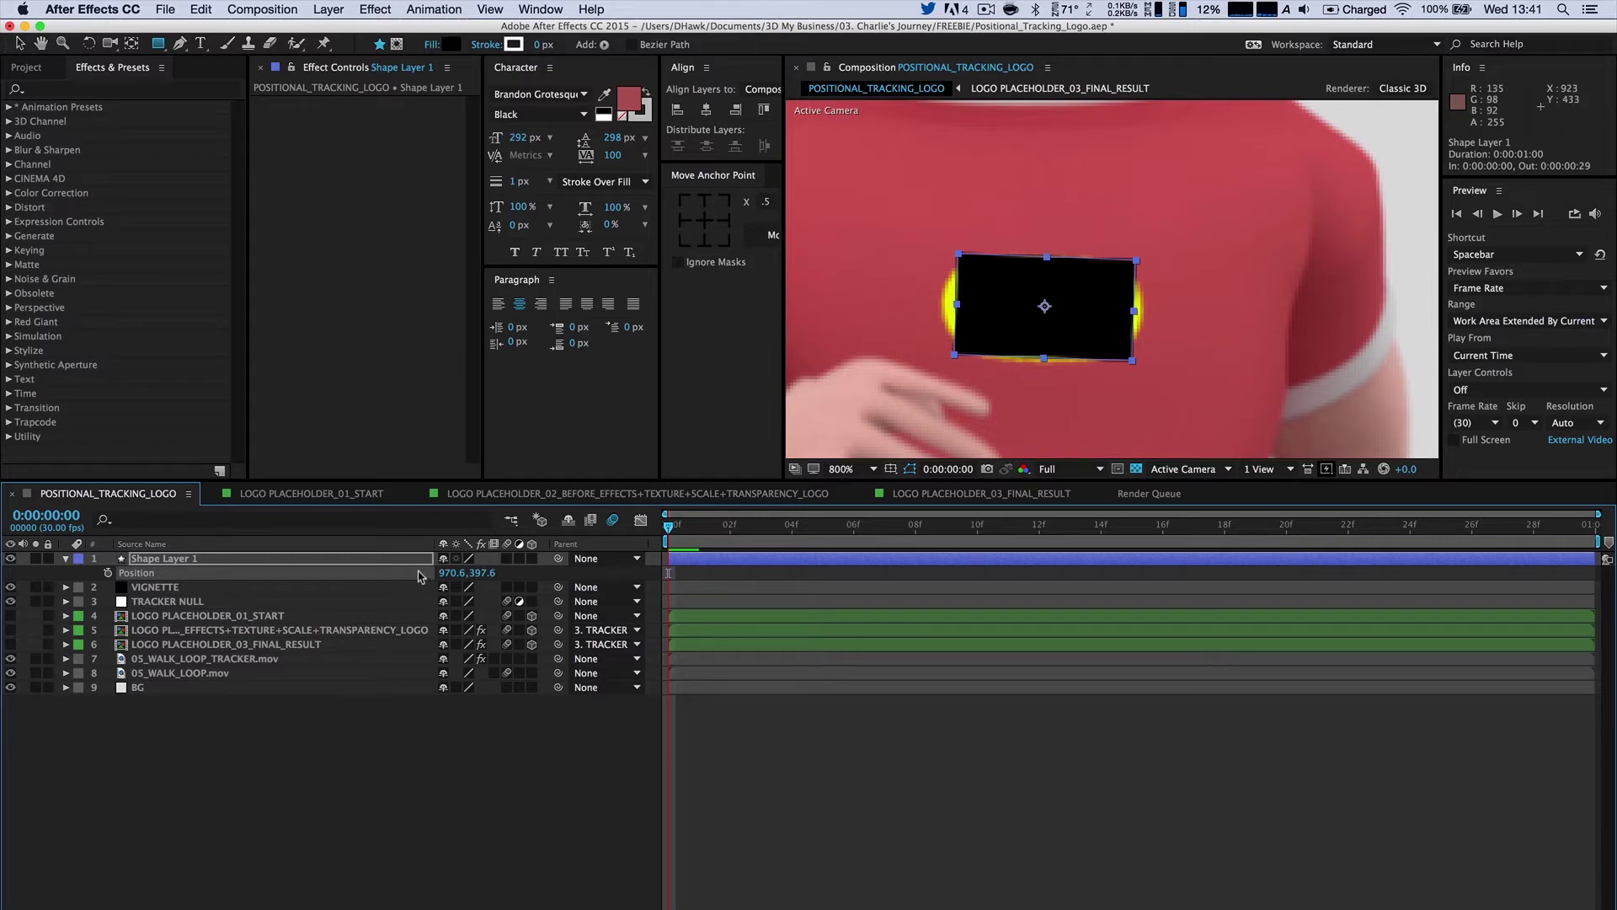
Set Shape Layer 1's scale to 10.4% horizontally and 10% vertically.
click(377, 562)
key(s)
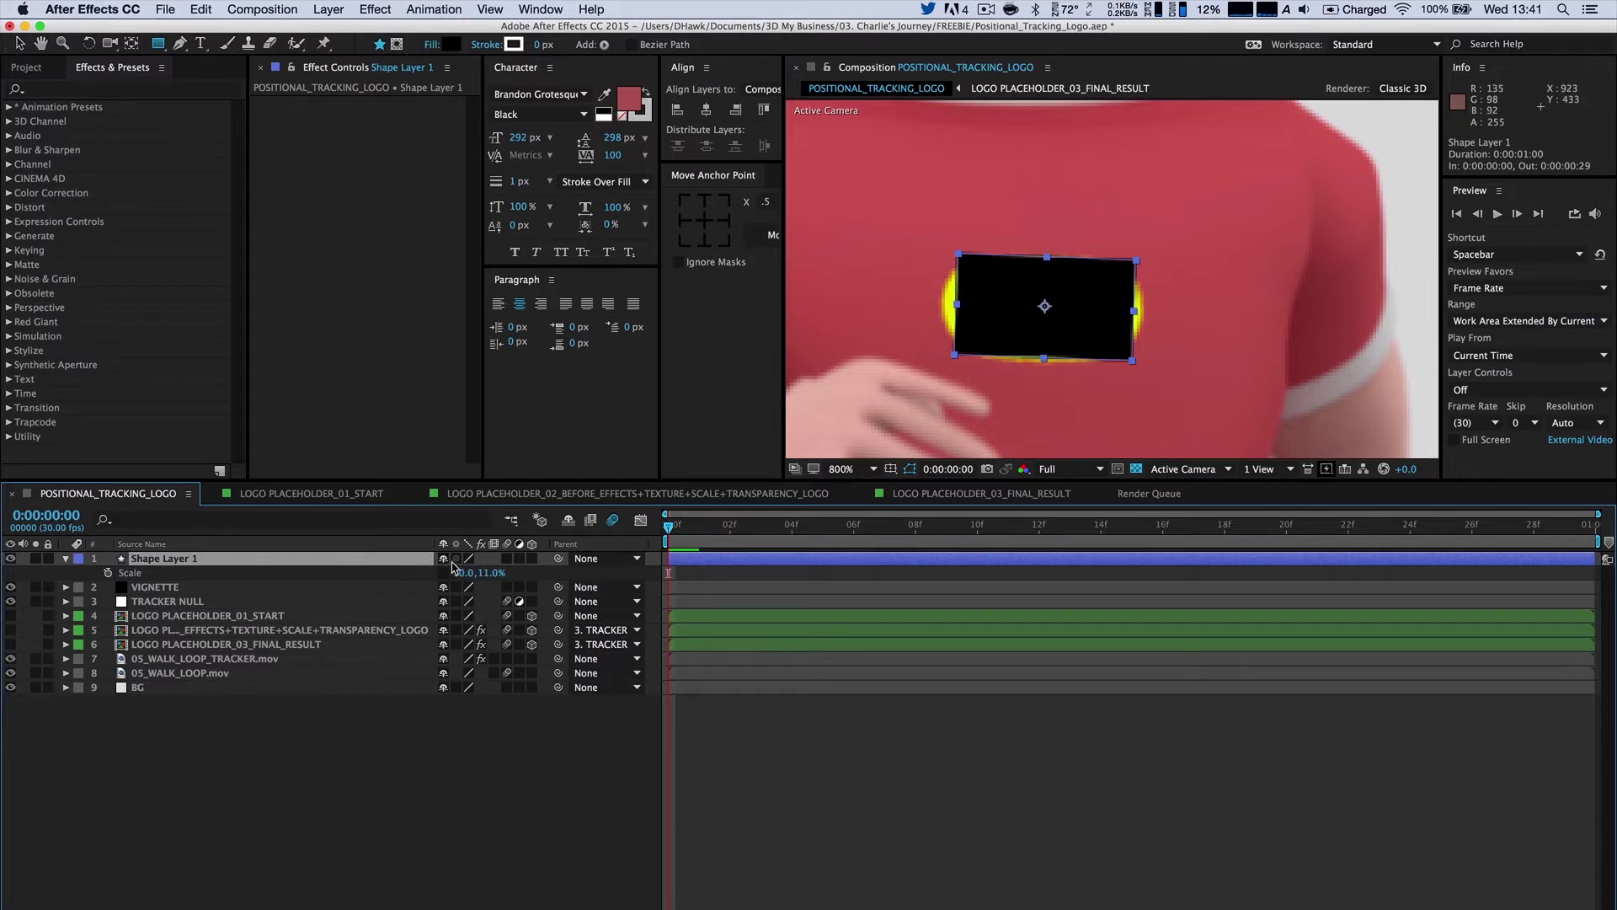
drag(485, 572, 463, 572)
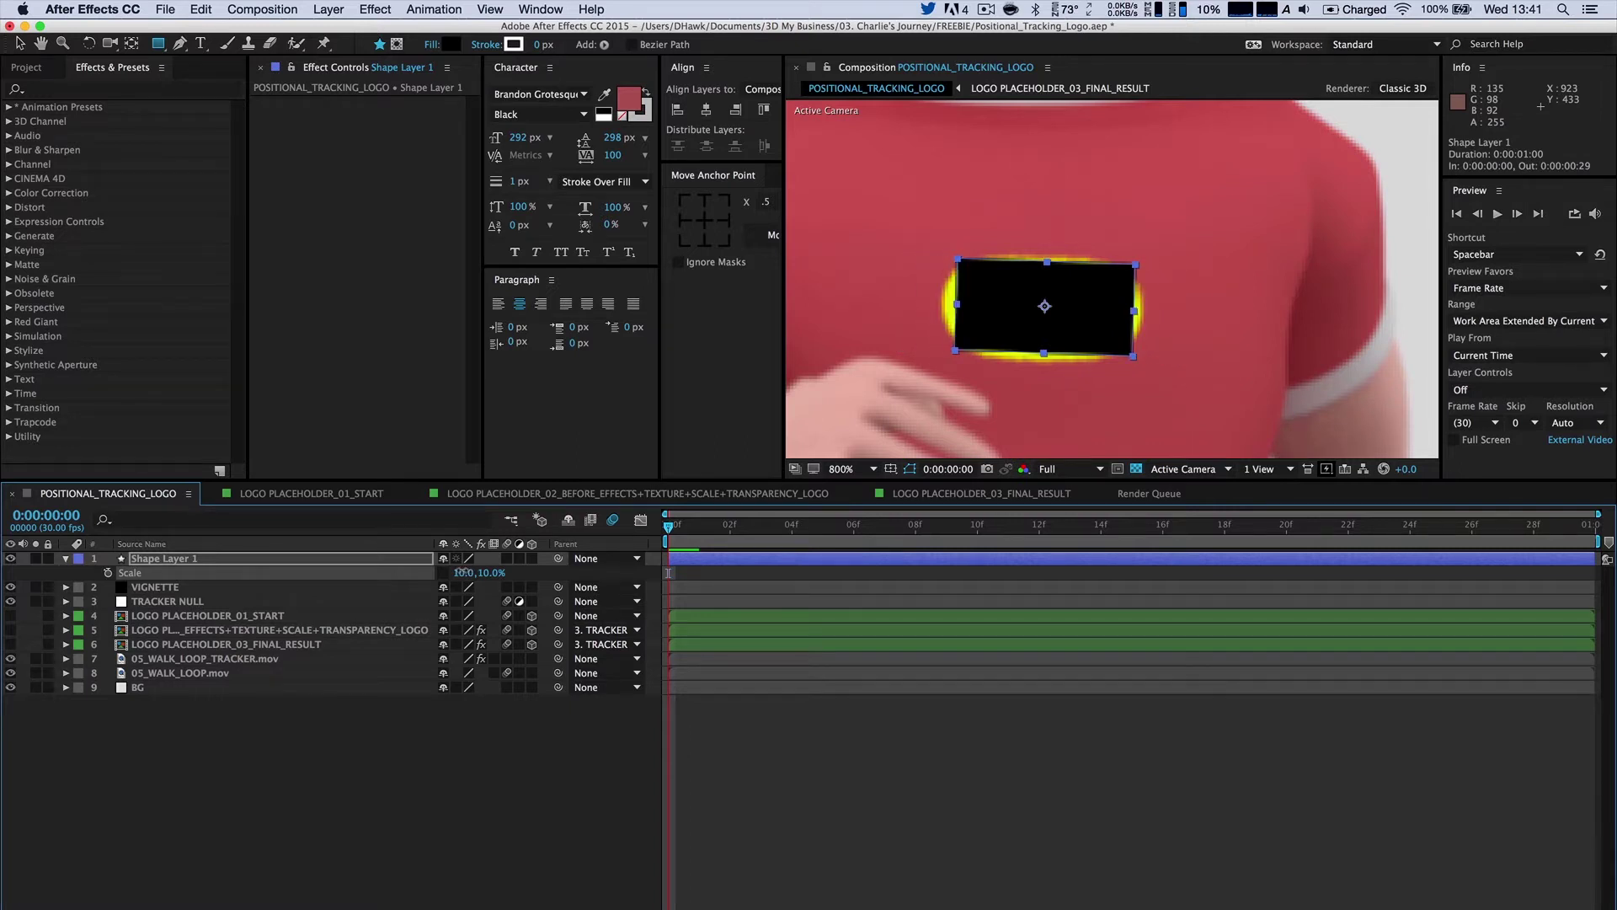
click(464, 573)
text(10.4)
key(Return)
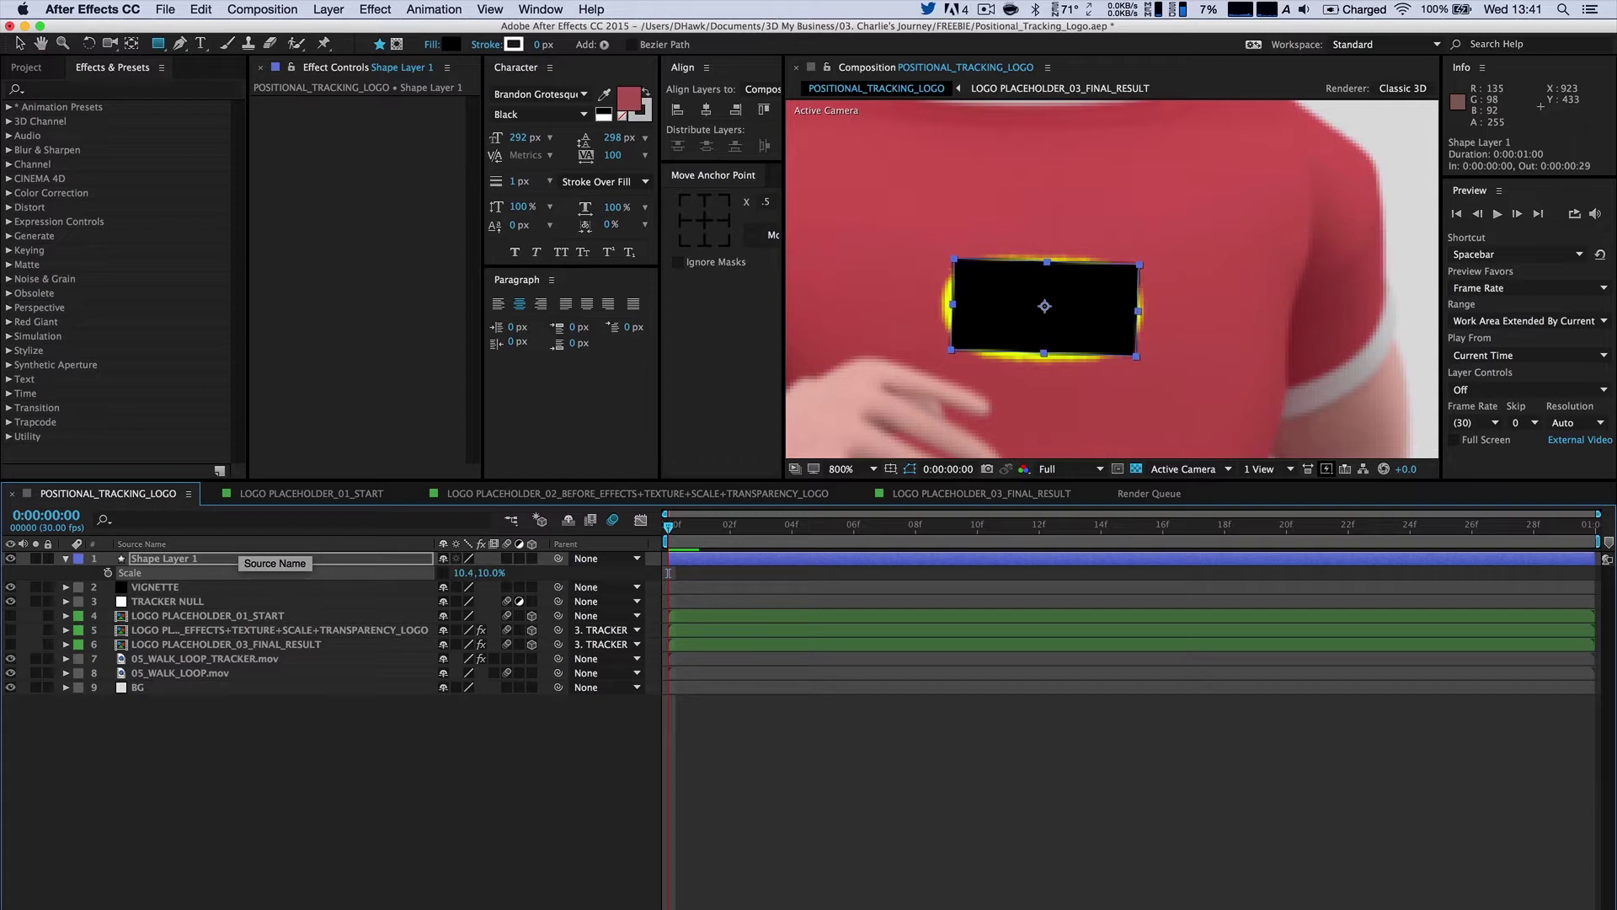
Refine Shape Layer 1's scale to 10.5% in both dimensions.
click(460, 570)
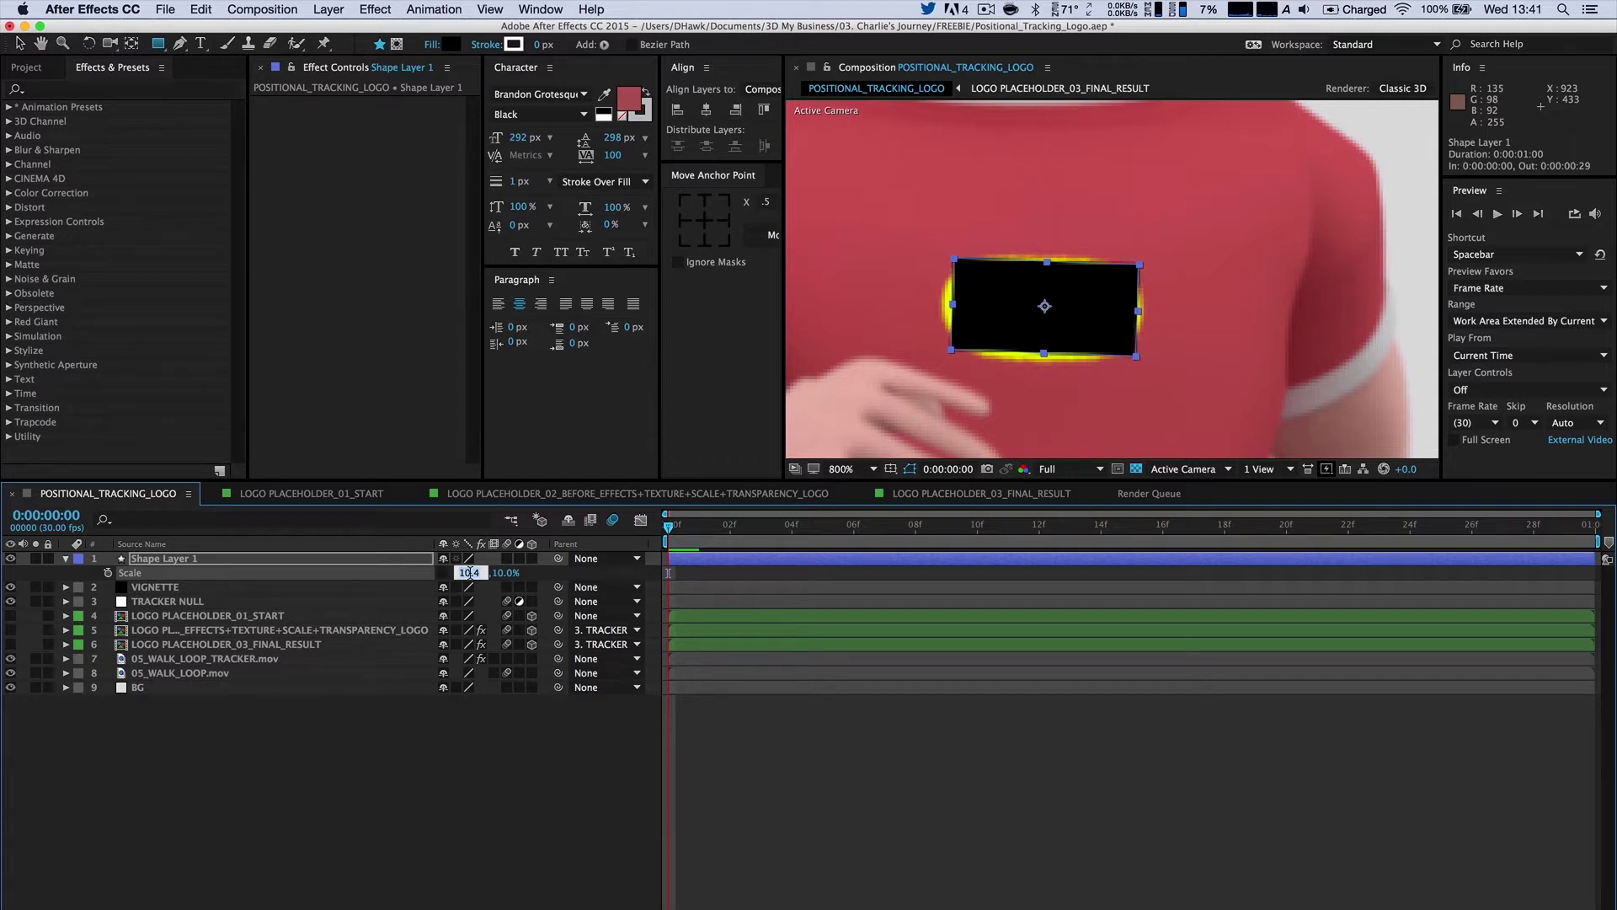
text(10.5)
key(Return)
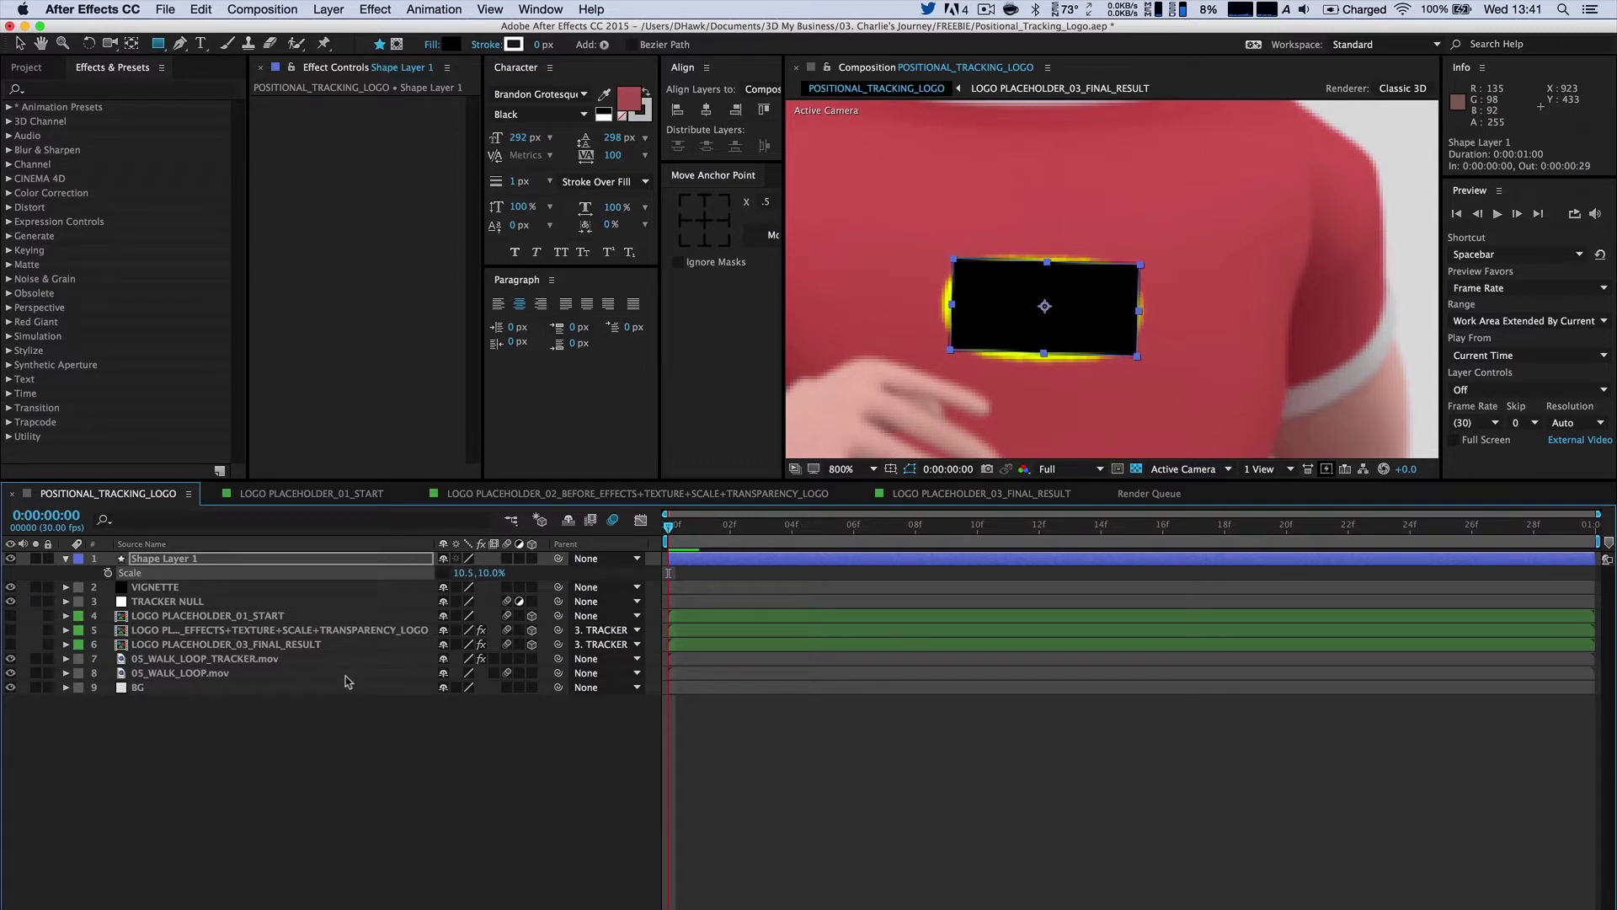
click(494, 573)
text(10.5)
key(Return)
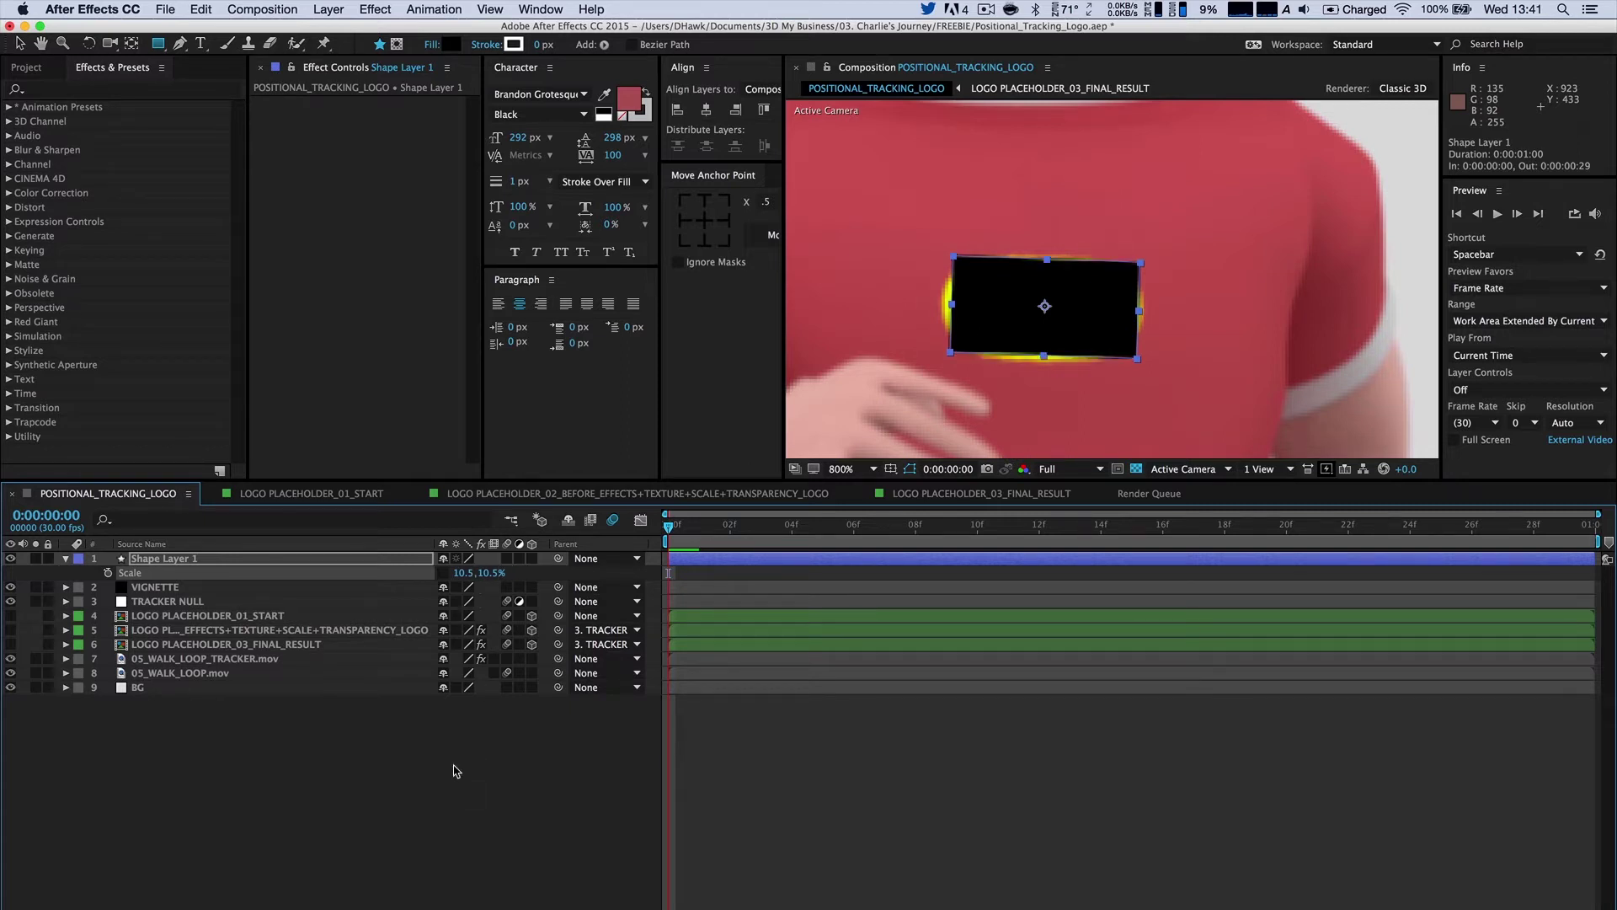
Nudge Shape Layer 1's position to 969.6, 398.6 so the resized rectangle sits centred on the marker.
click(364, 560)
key(p)
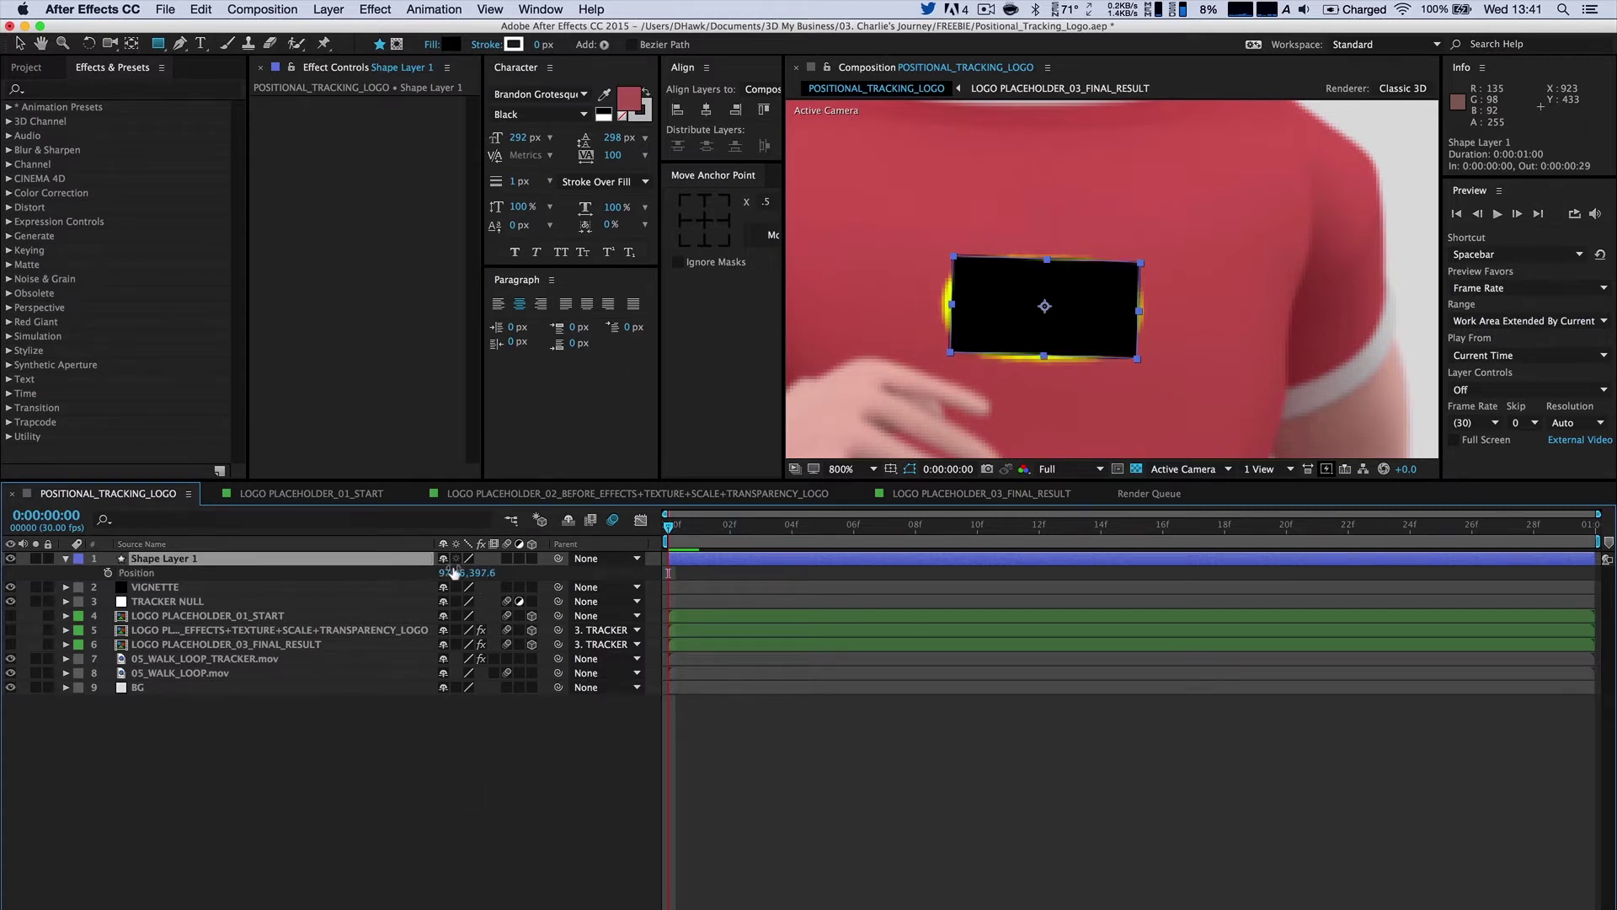
click(477, 573)
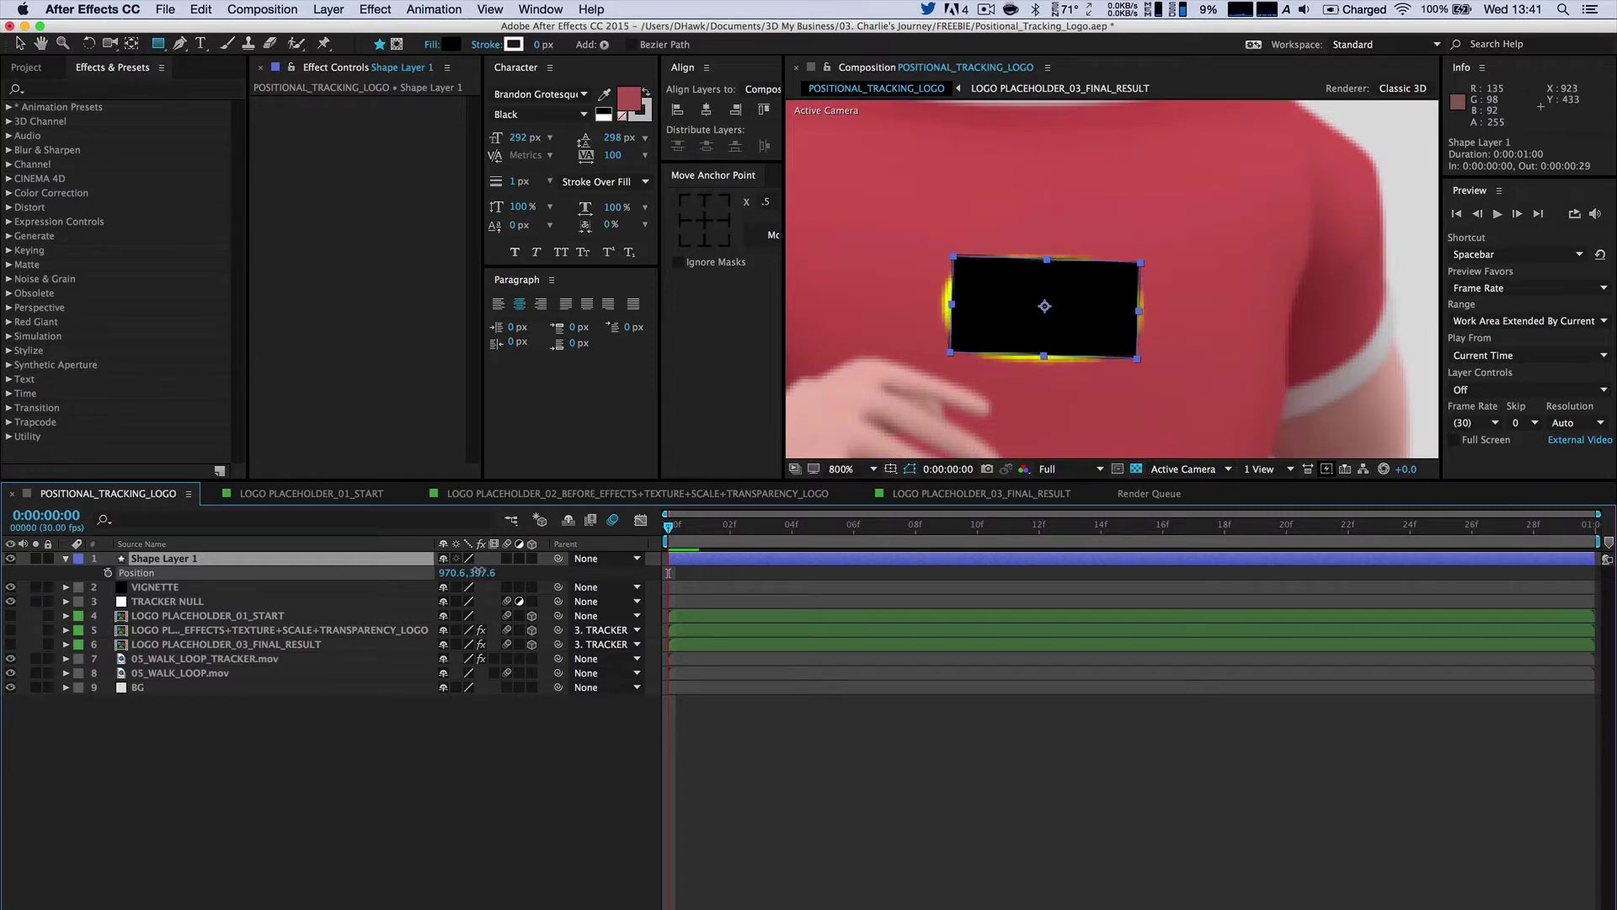
drag(479, 571, 450, 568)
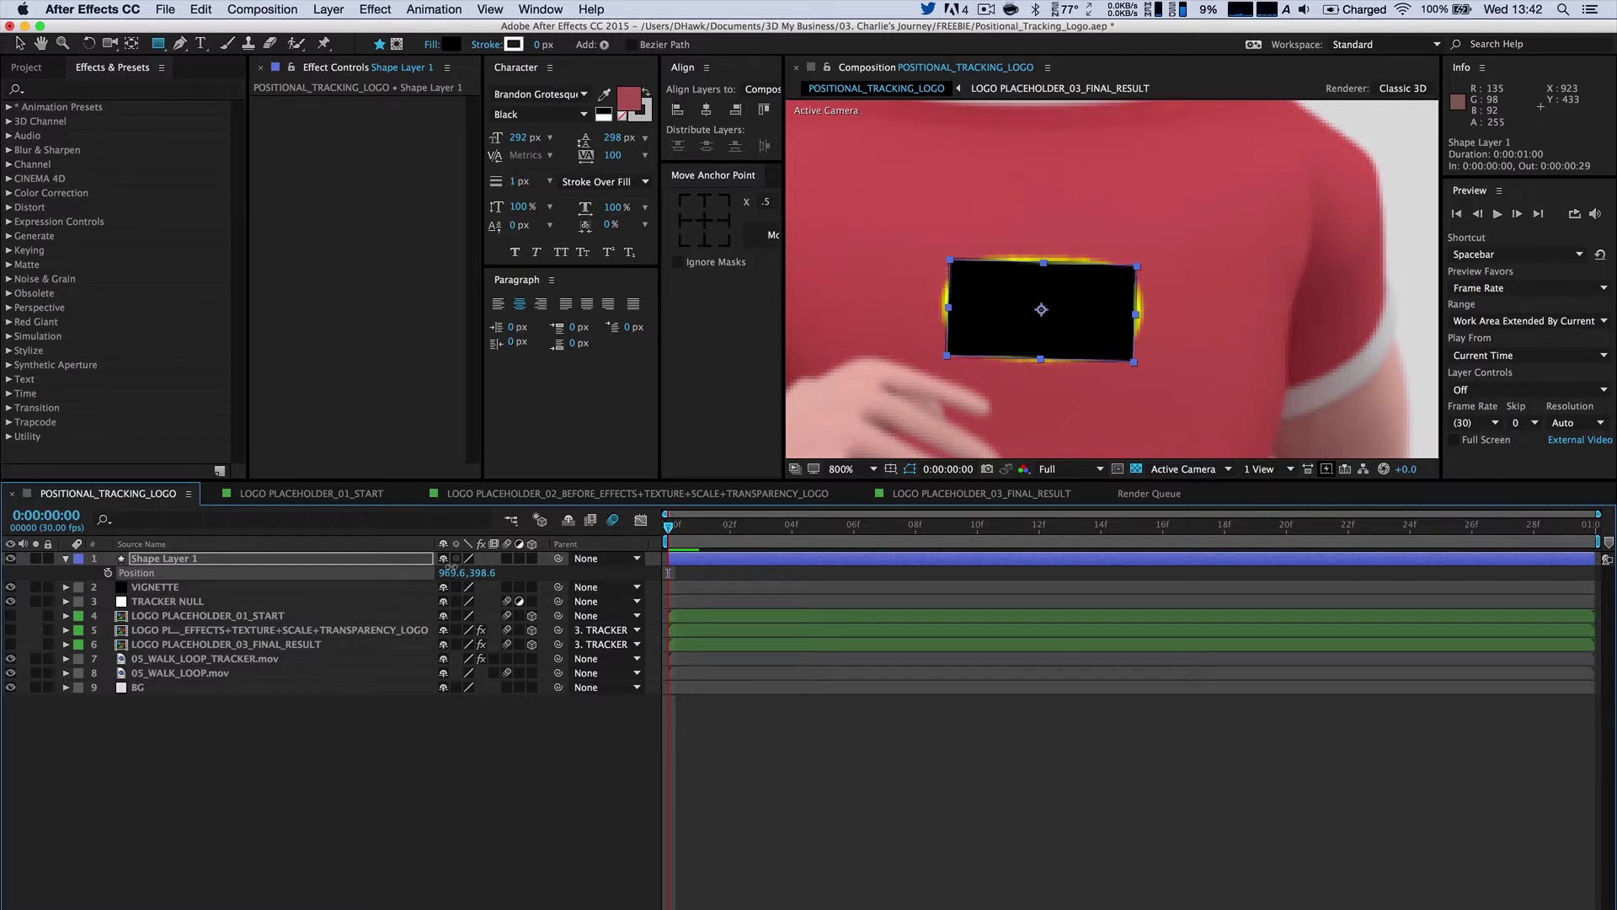
Check the black rectangle's fit on the marker and delete Shape Layer 1 from the composition.
key(comma)
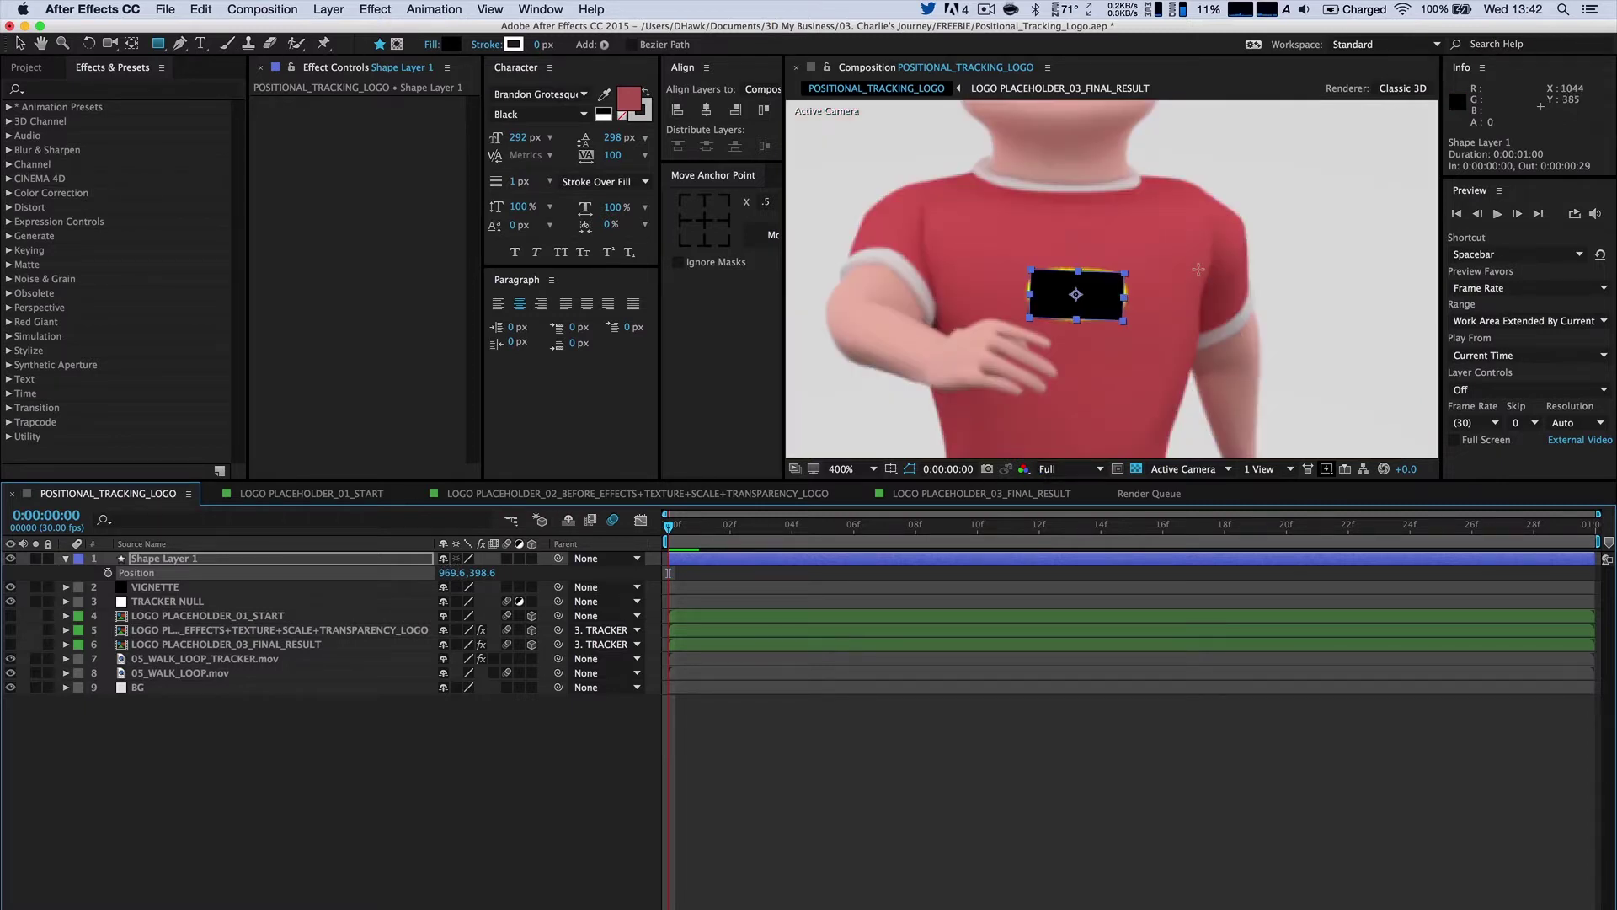
key(comma)
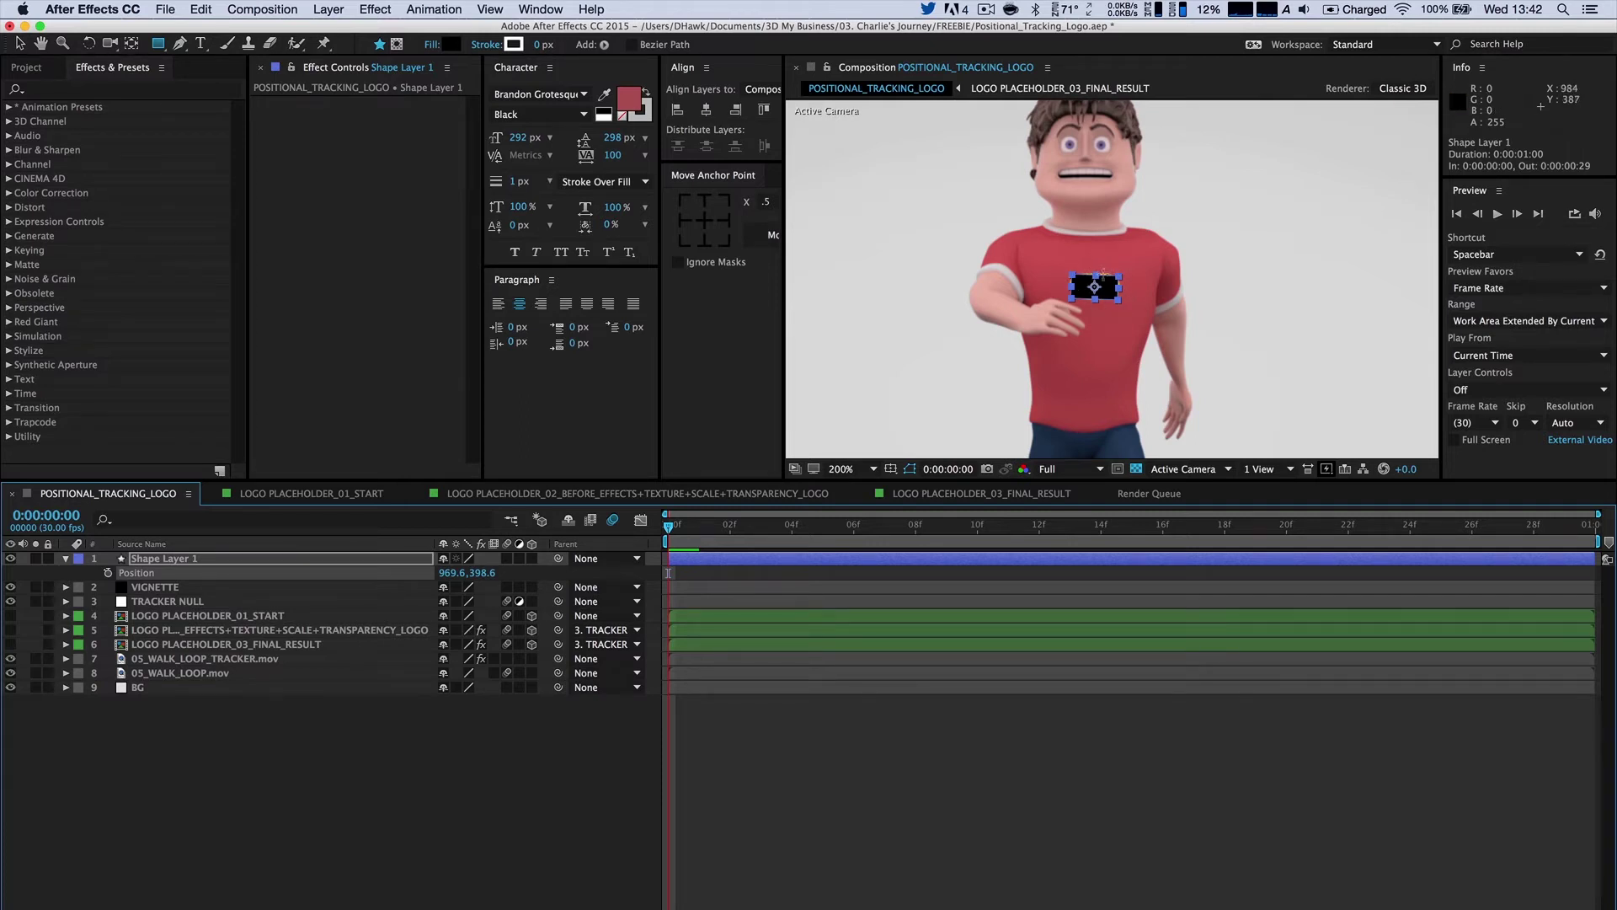
scroll(1102, 272, up, 2)
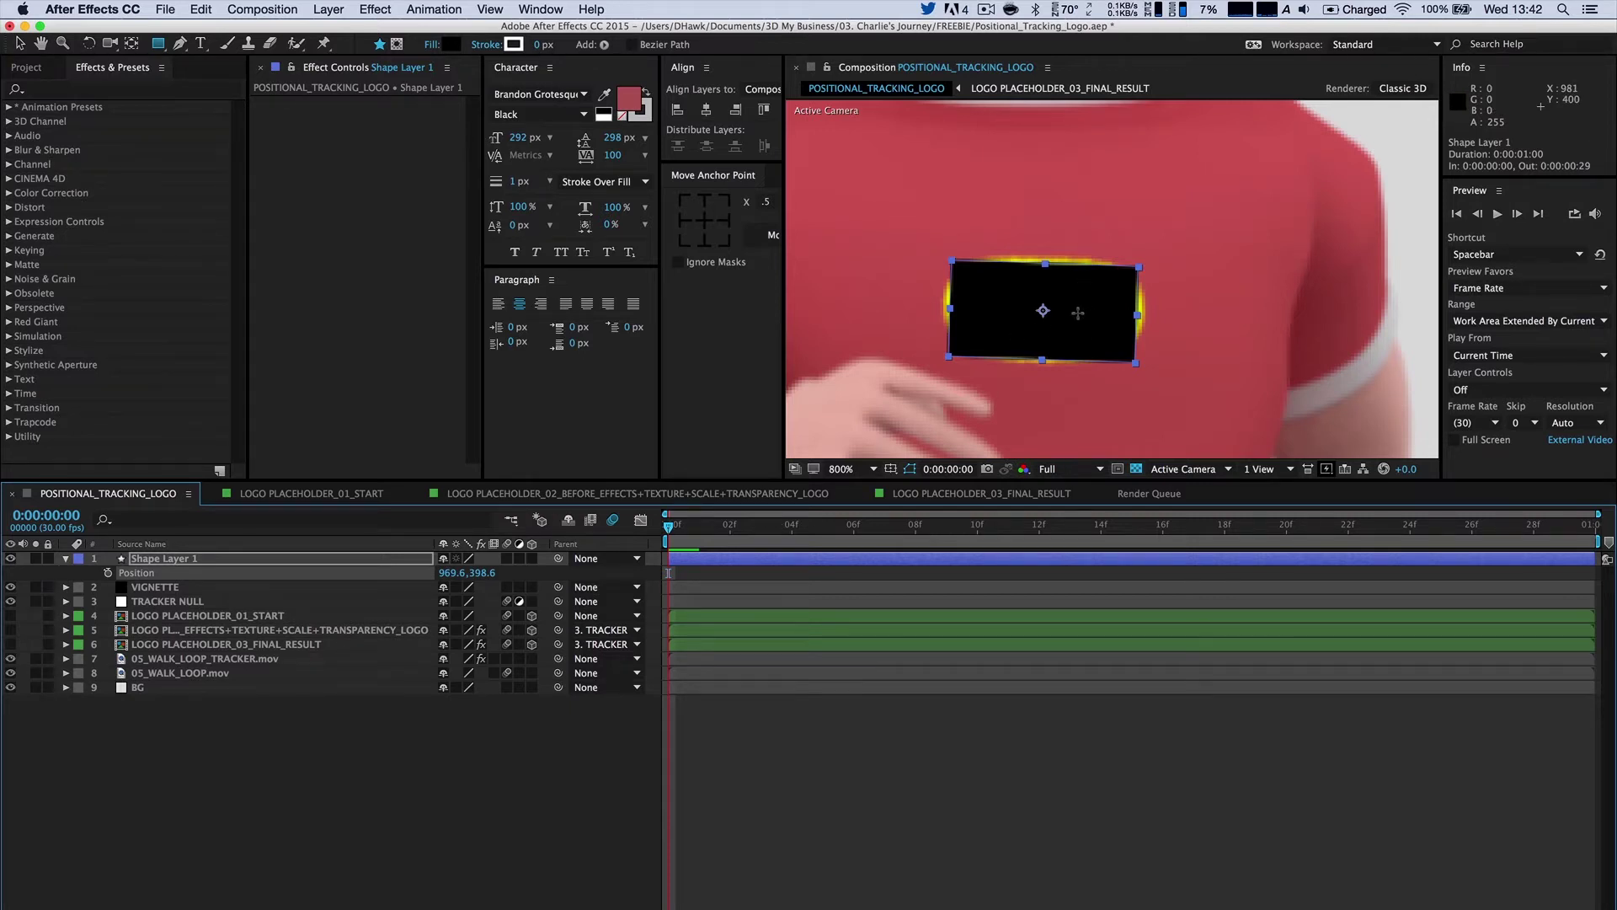
key(comma)
key(period)
click(342, 566)
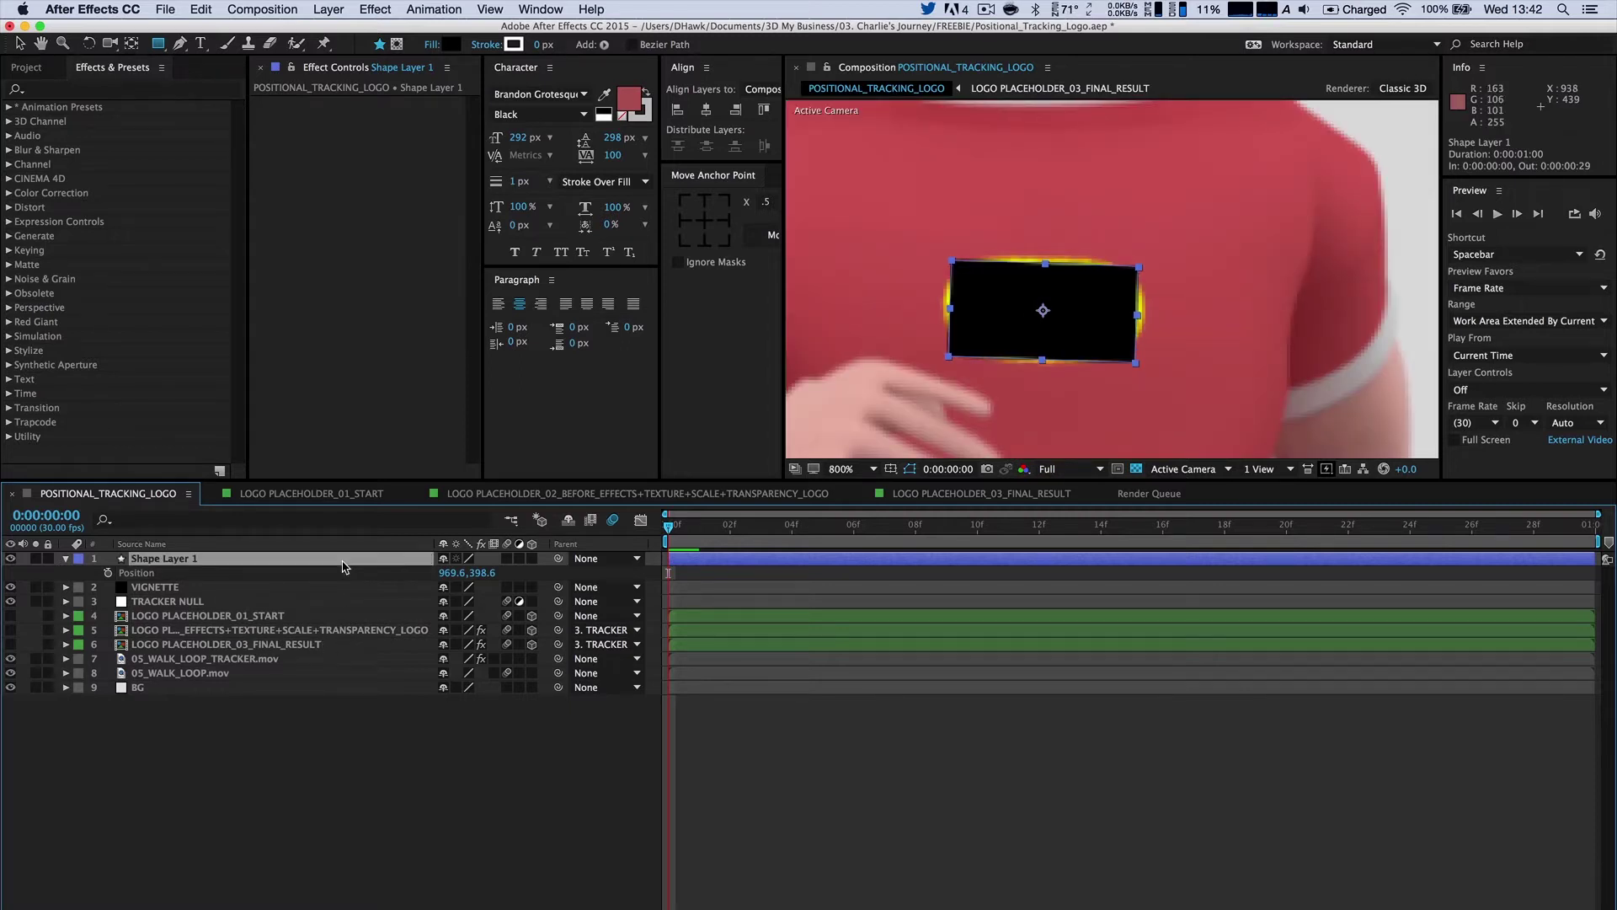
key(Delete)
Briefly toggle LOGO PLACEHOLDER_01_START's visibility and turn on the LOGO PLACEHOLDER_02_BEFORE_EFFECTS+TEXTURE+SCALE+TRANSPARENCY_LOGO layer.
click(156, 587)
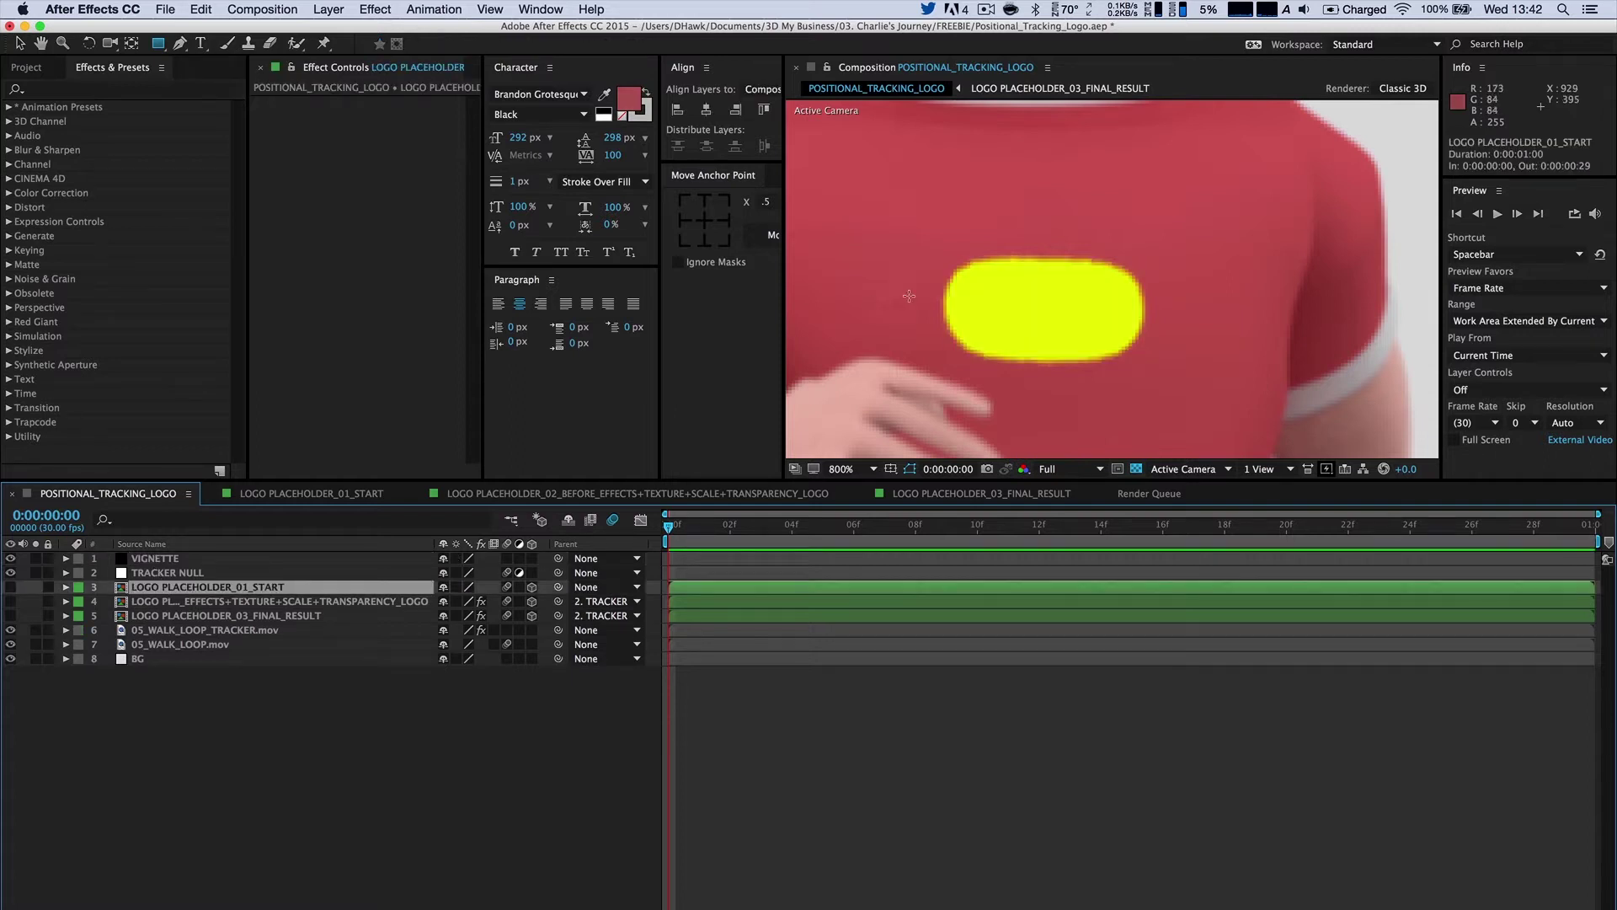
scroll(957, 260, down, 3)
scroll(957, 259, down, 2)
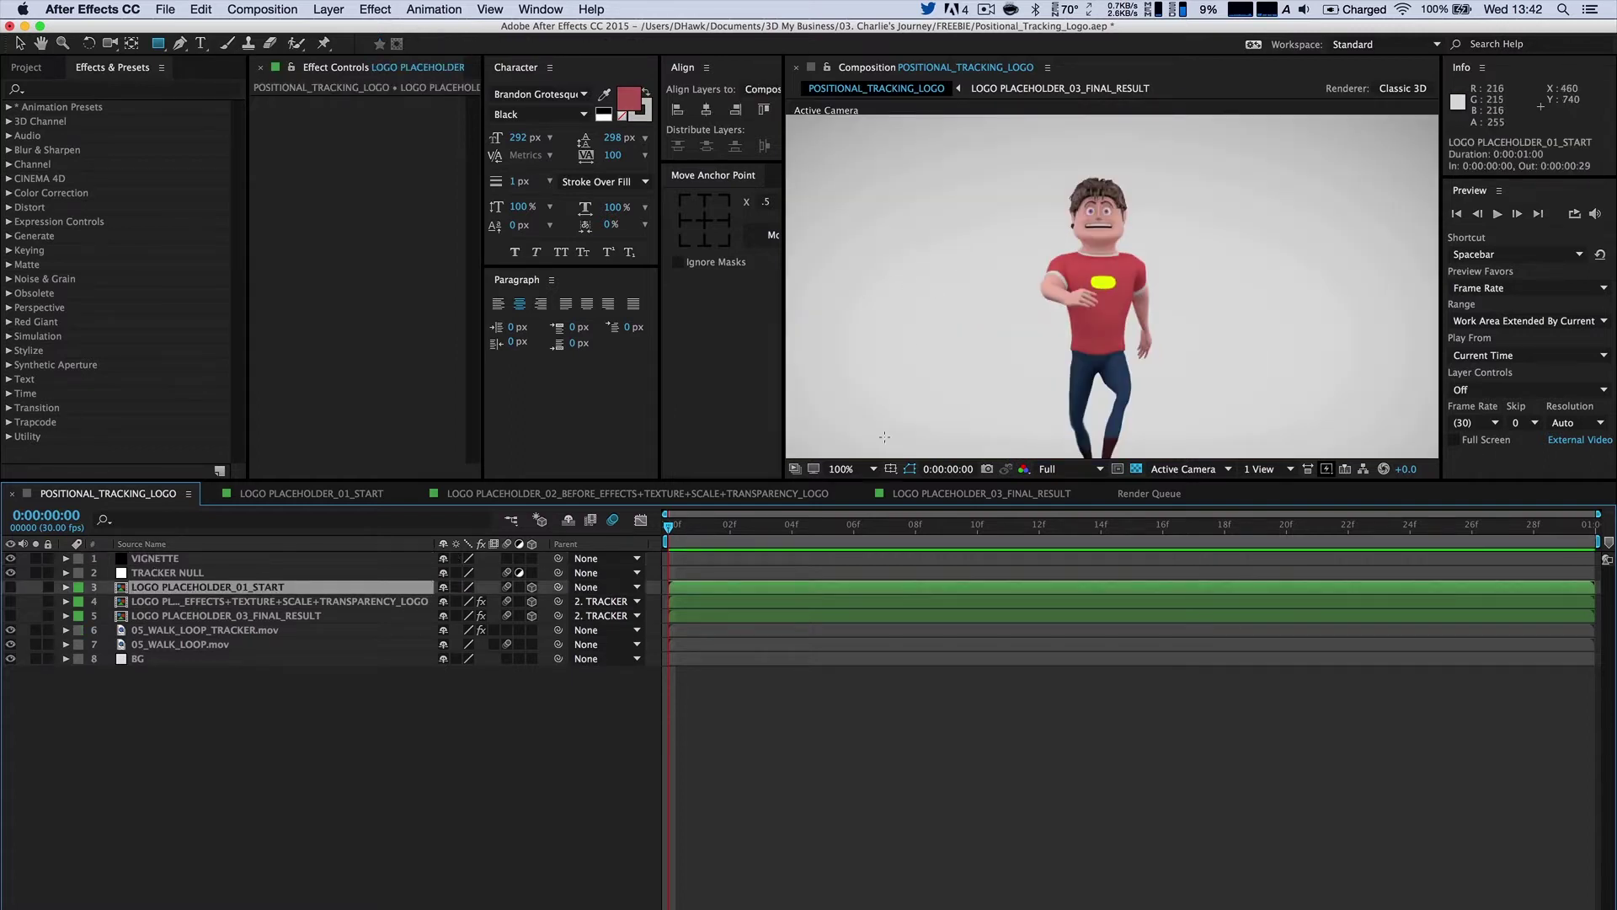
click(851, 468)
click(842, 497)
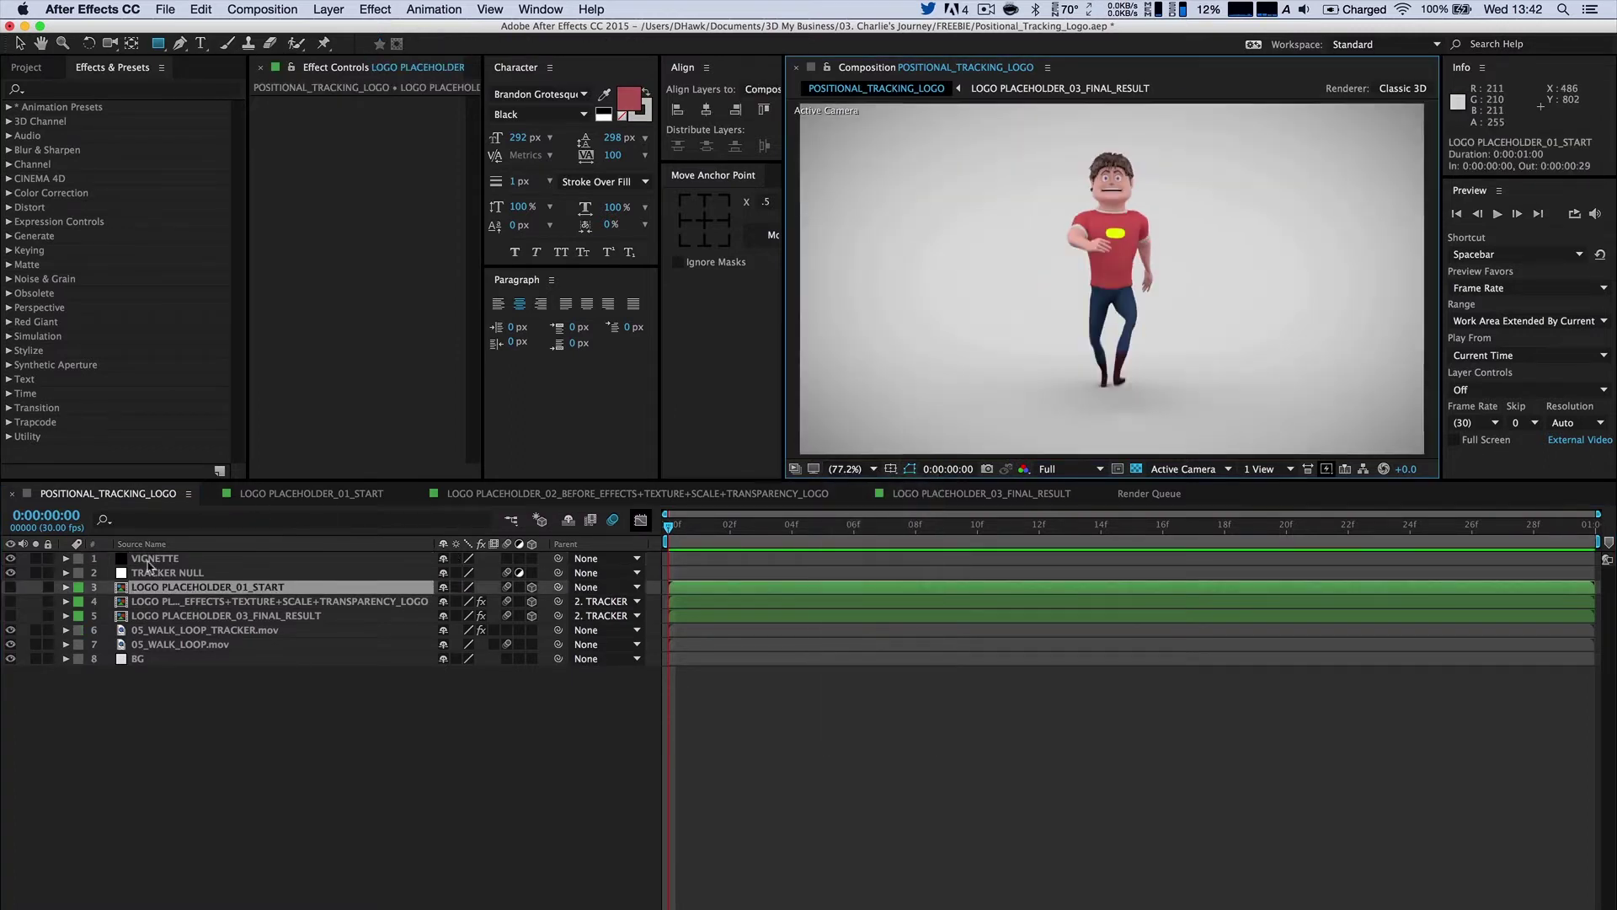
click(10, 587)
click(10, 587)
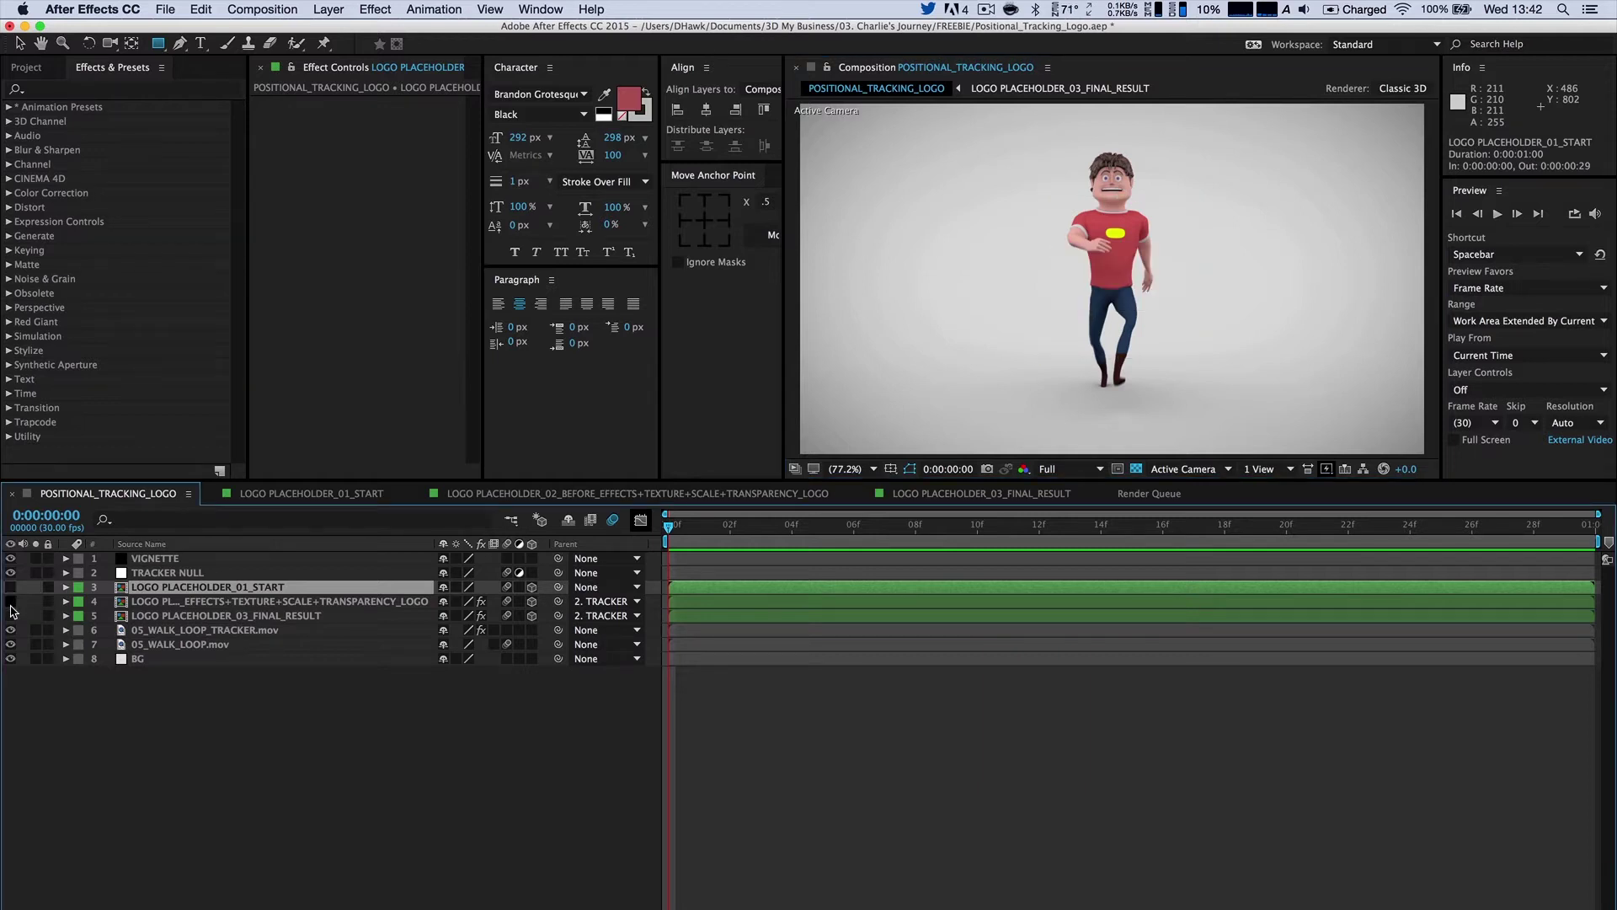
click(10, 601)
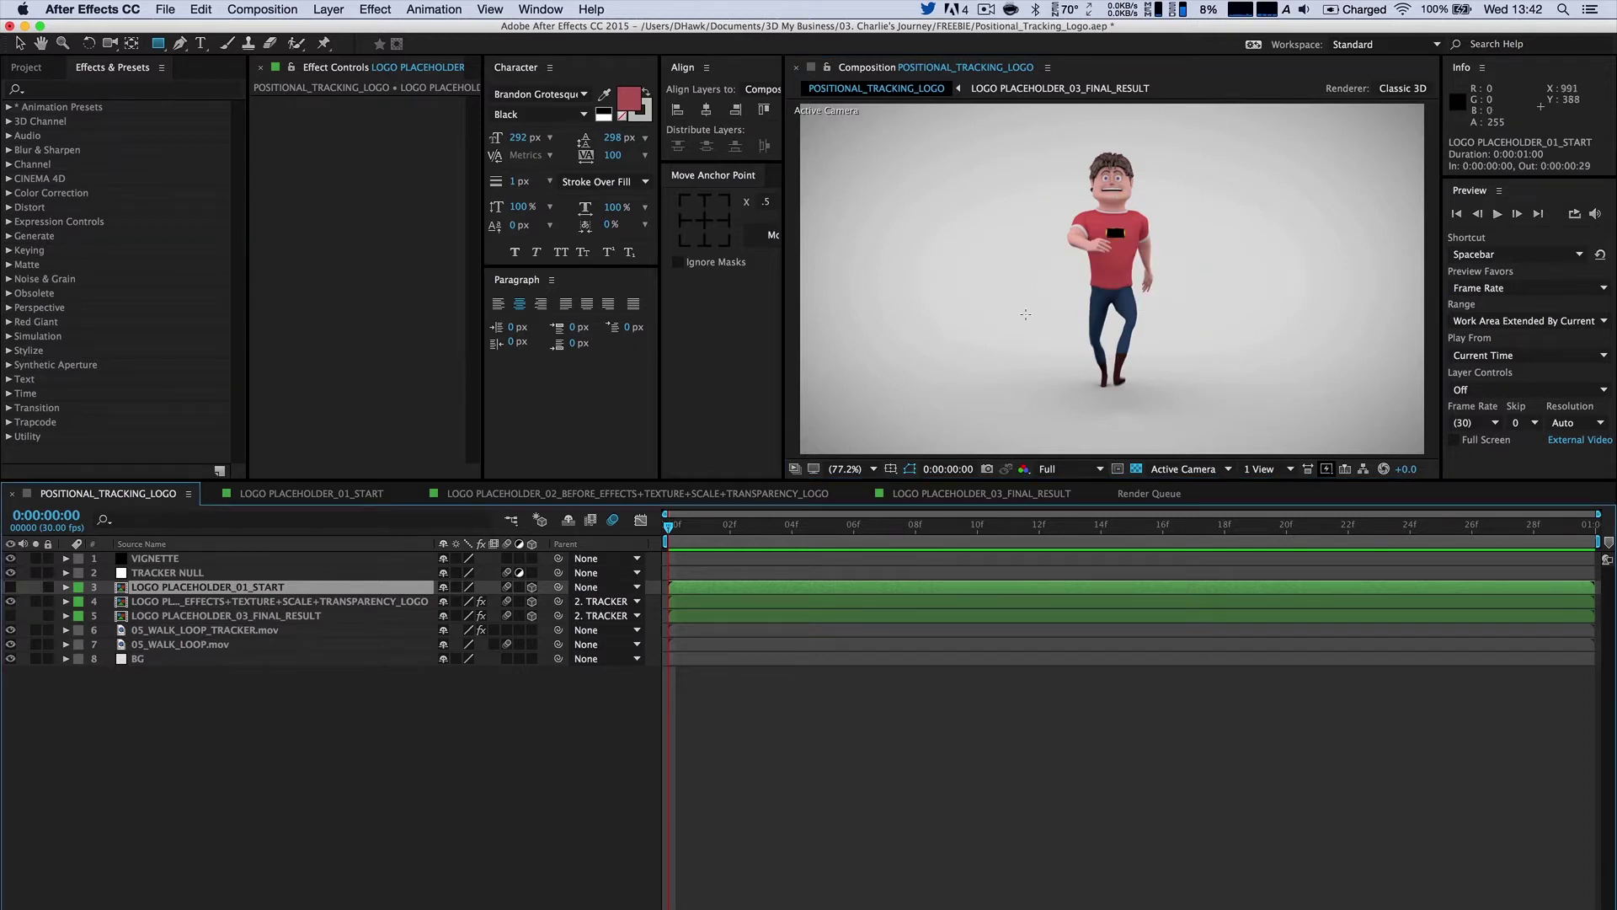
Inspect the black placeholder inside the LOGO PLACEHOLDER_02 composition, then return to the POSITIONAL_TRACKING_LOGO composition.
click(154, 604)
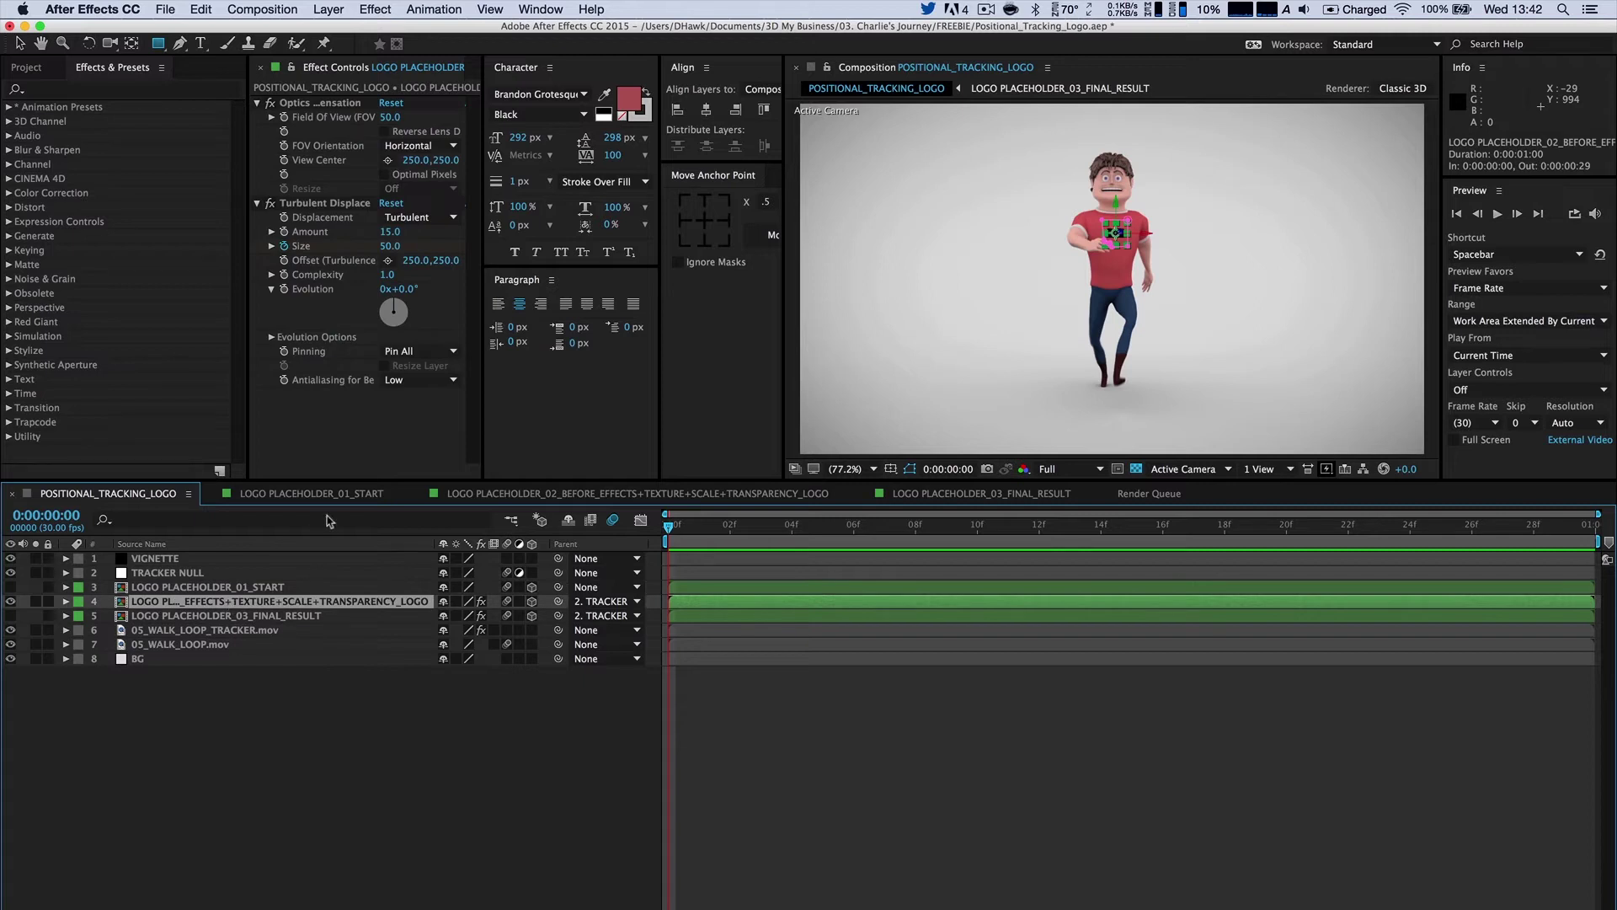
click(562, 493)
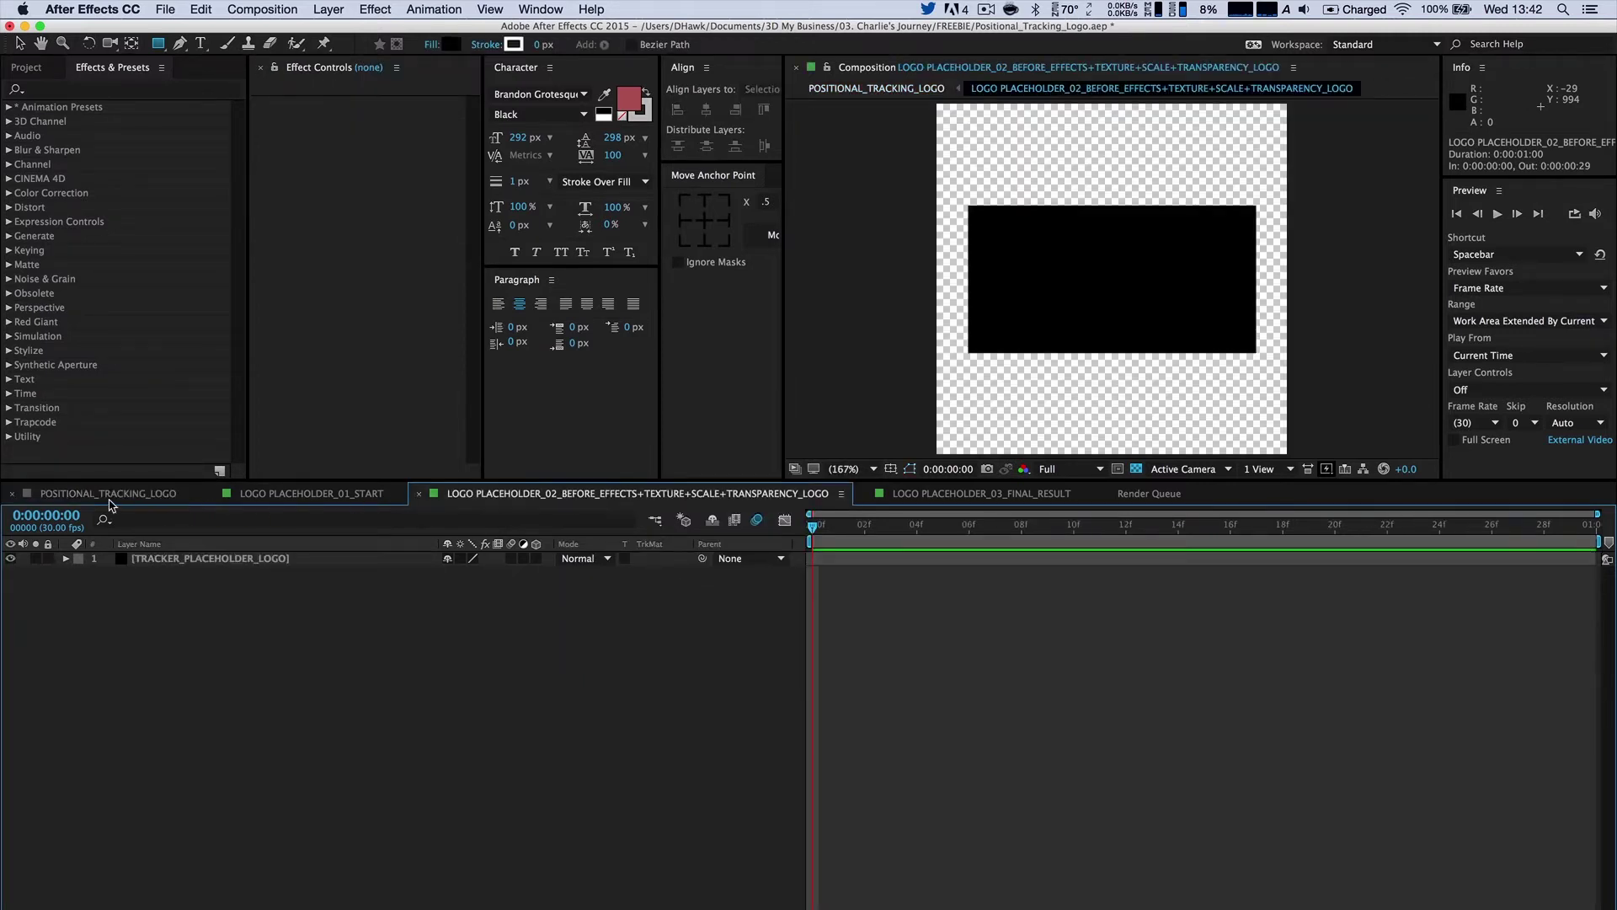
click(153, 498)
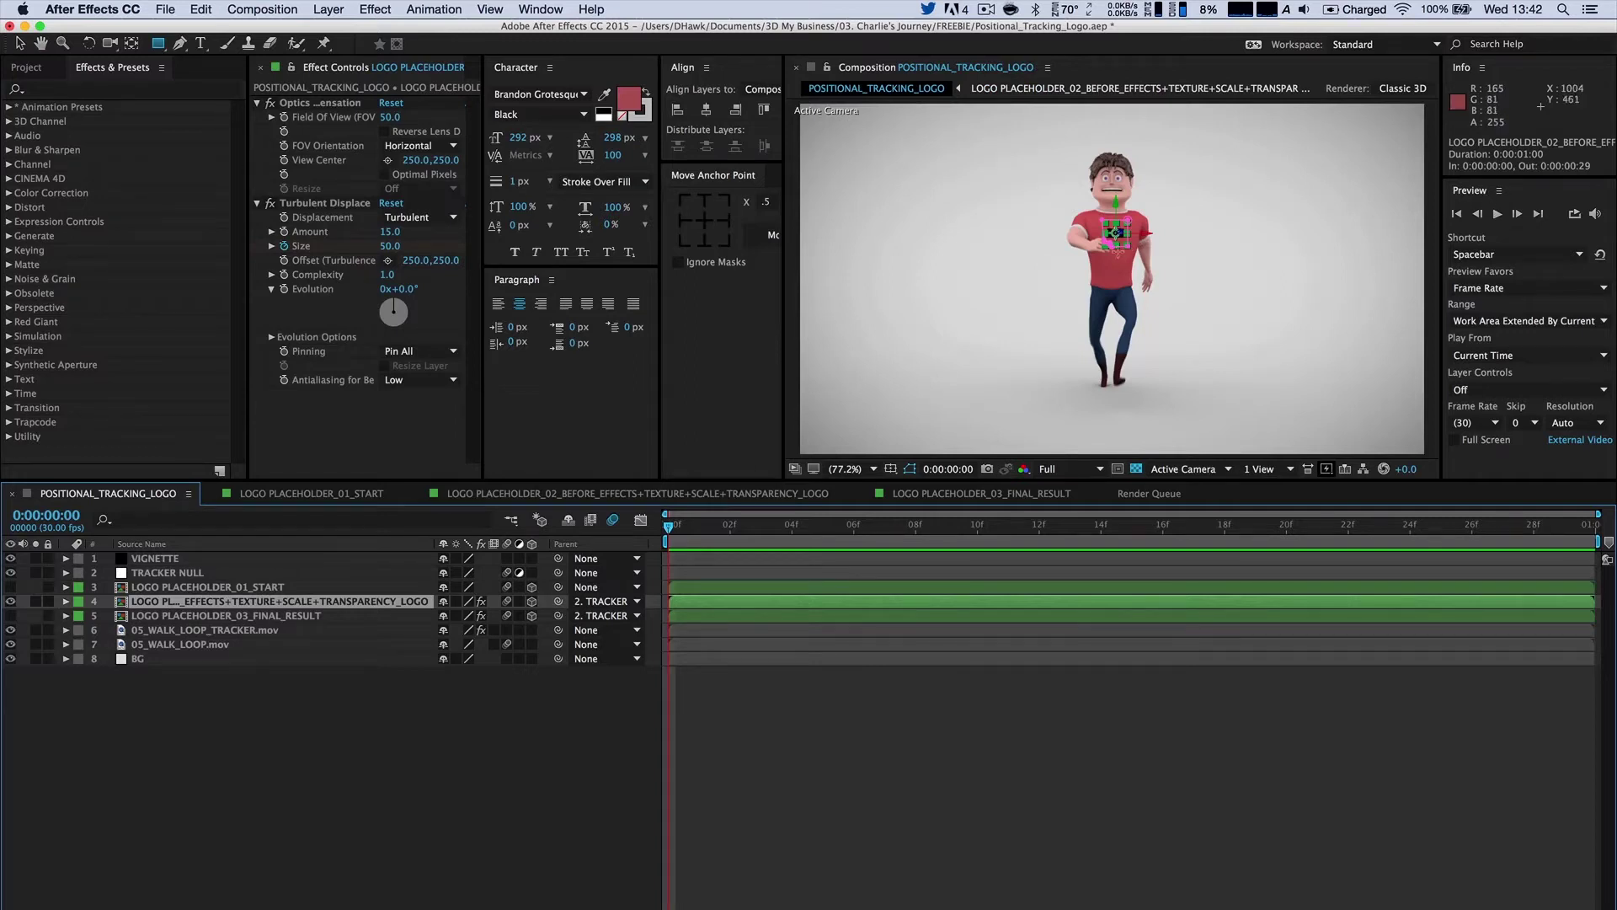
Examine the LOGO PLACEHOLDER_02 layer against the yellow chest marker and reveal its keyframed properties.
scroll(1118, 252, up, 3)
drag(1105, 194, 1092, 394)
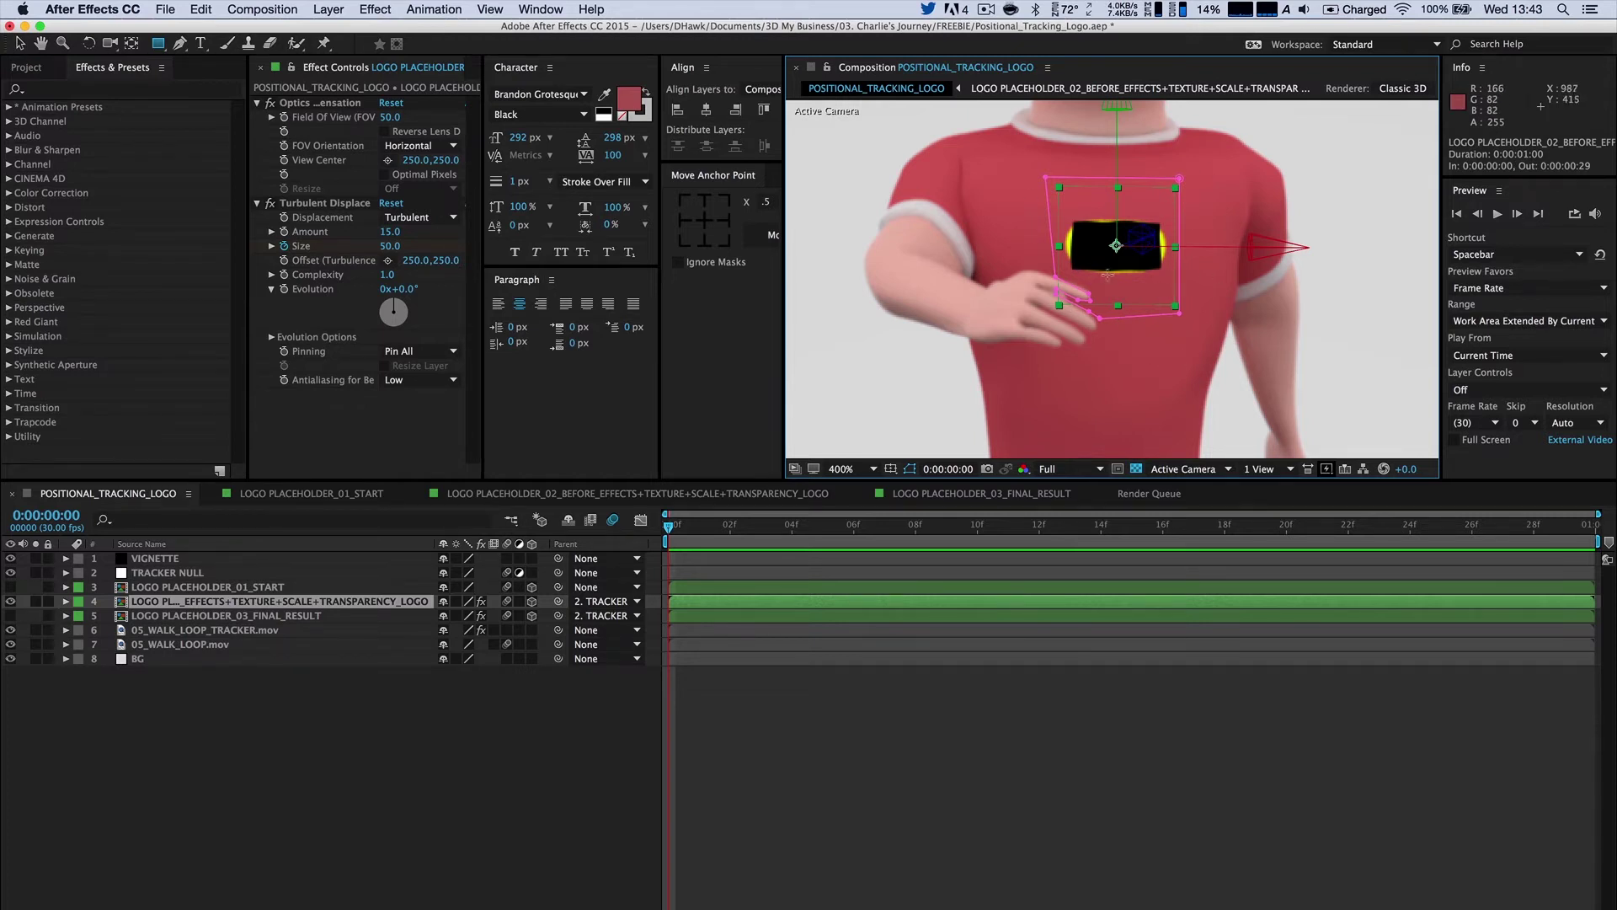
click(1000, 755)
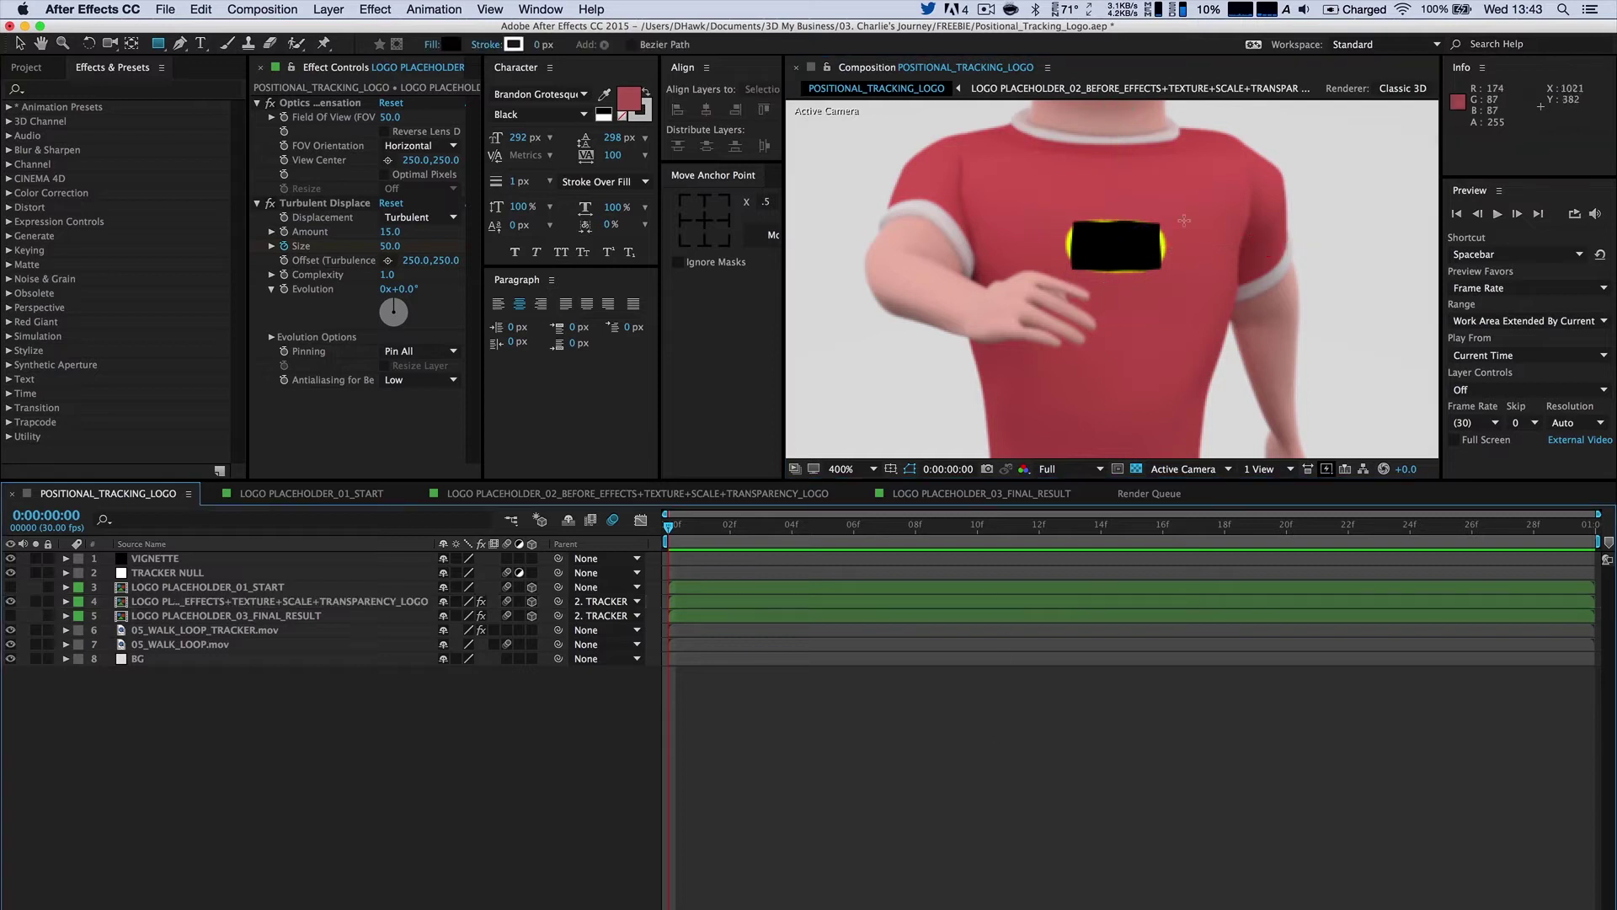
scroll(1072, 224, up, 1)
drag(1090, 213, 1085, 258)
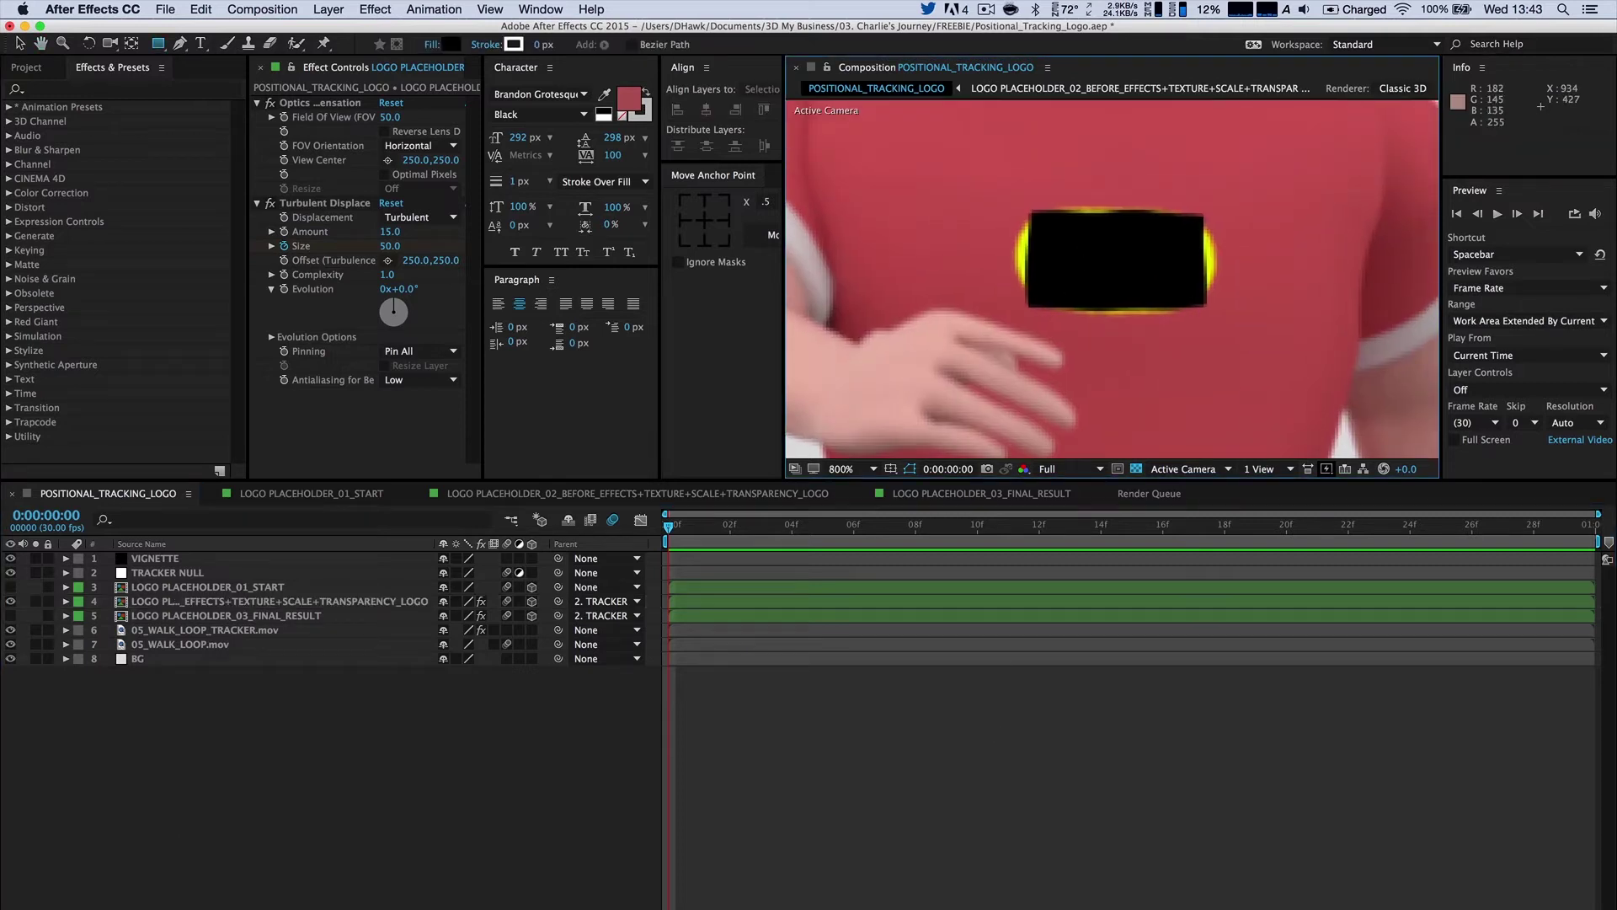
click(190, 603)
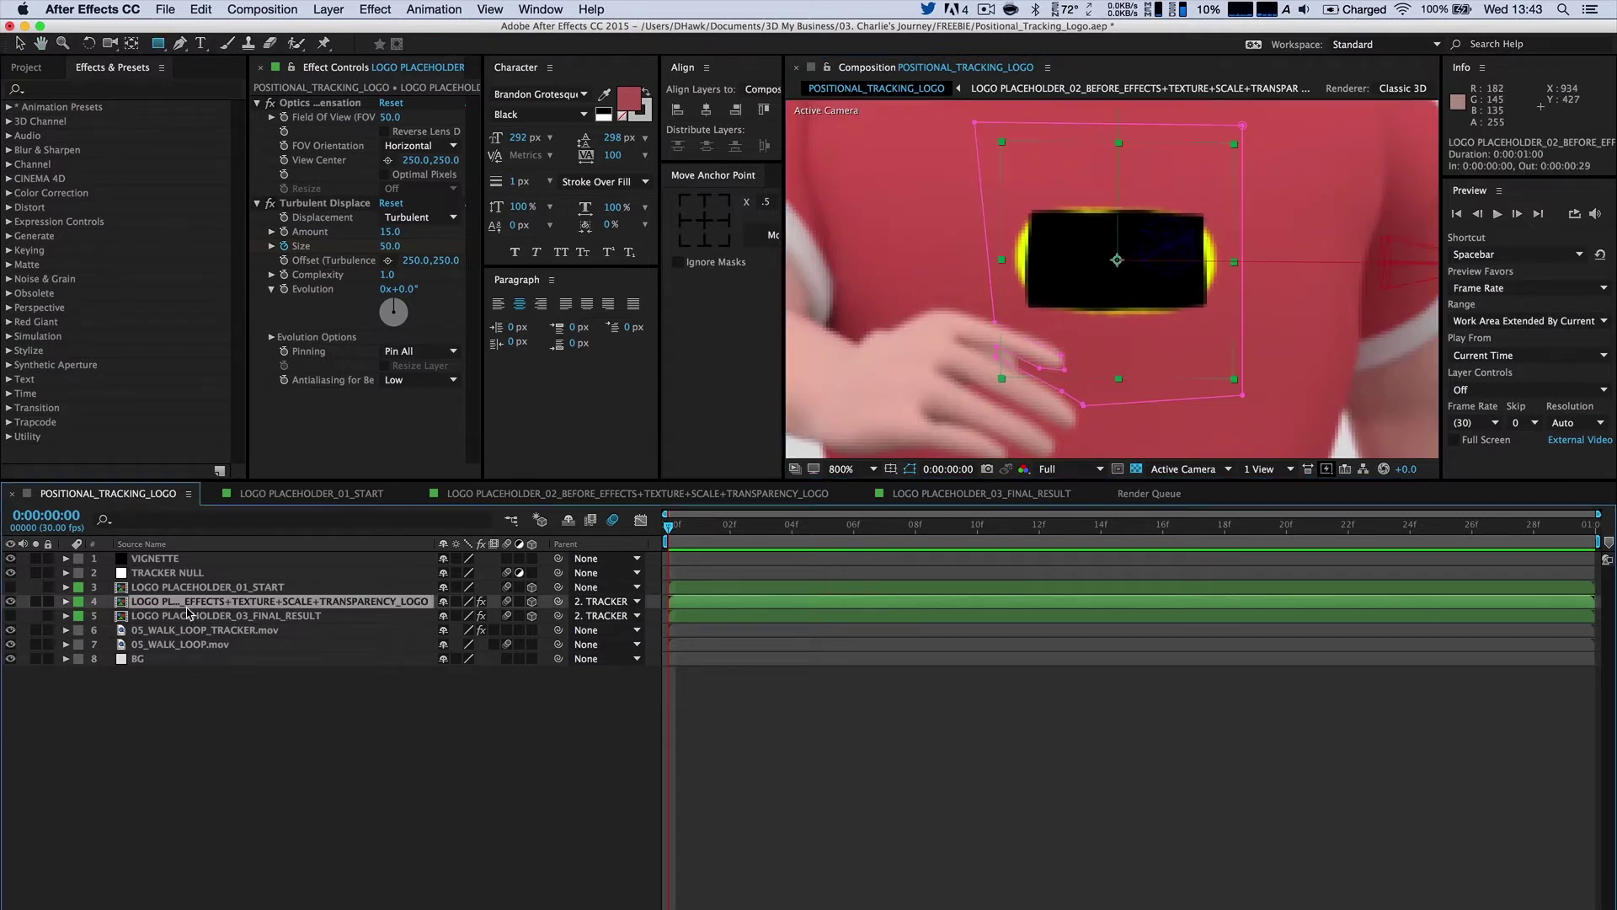
key(u)
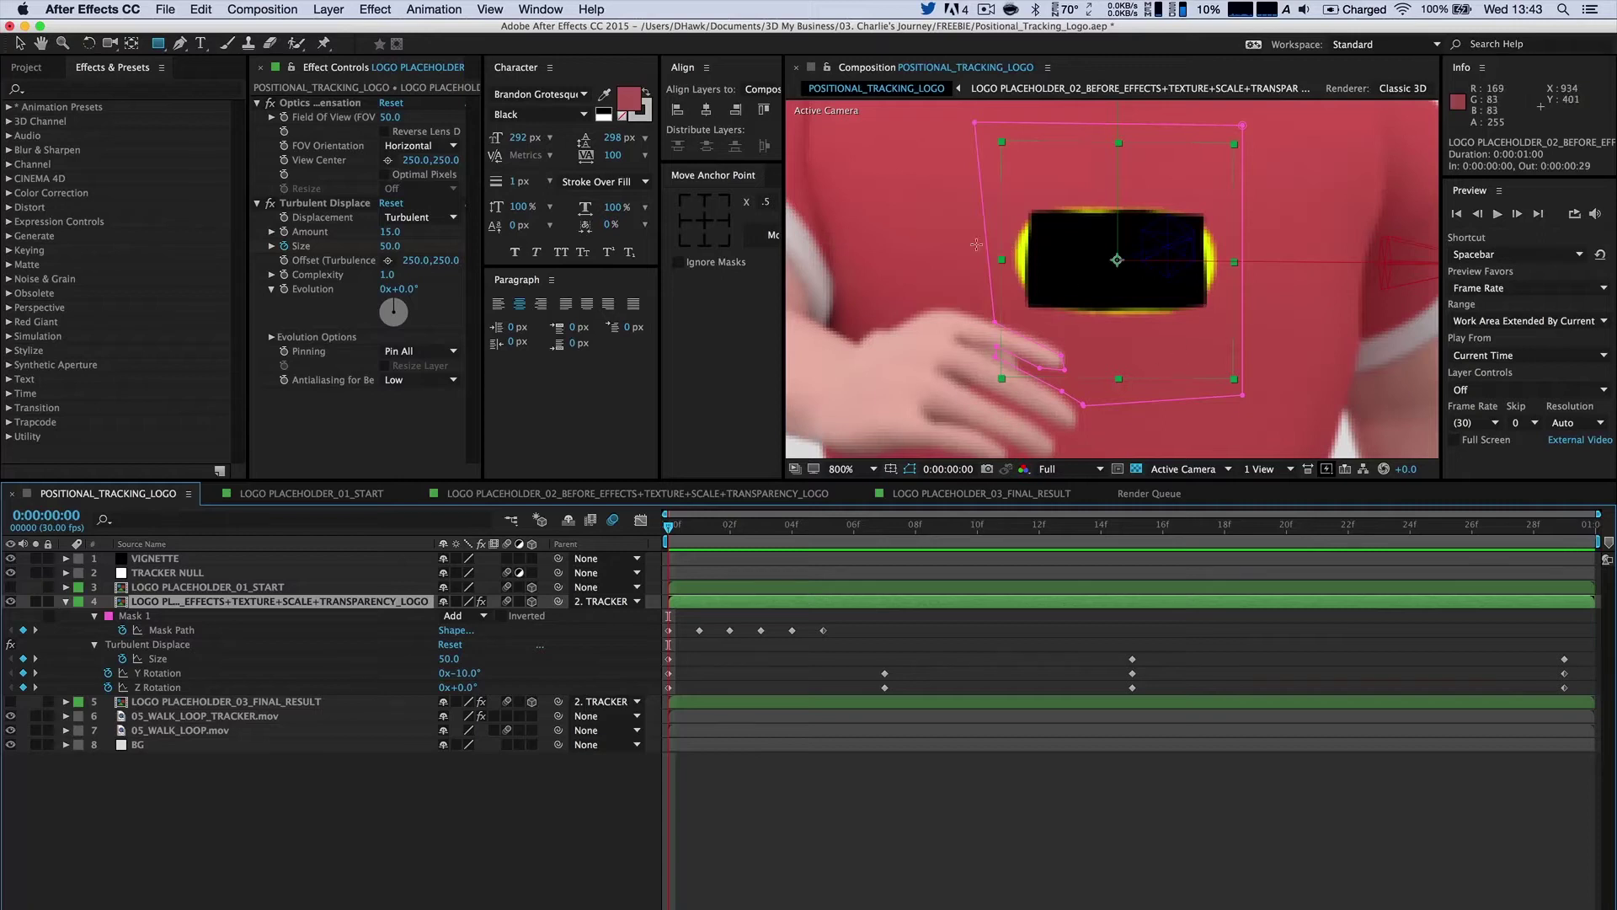
Examine the black placeholder's fit on the yellow chest marker and collapse the LOGO PLACEHOLDER_02 layer's properties.
drag(1126, 285, 1126, 301)
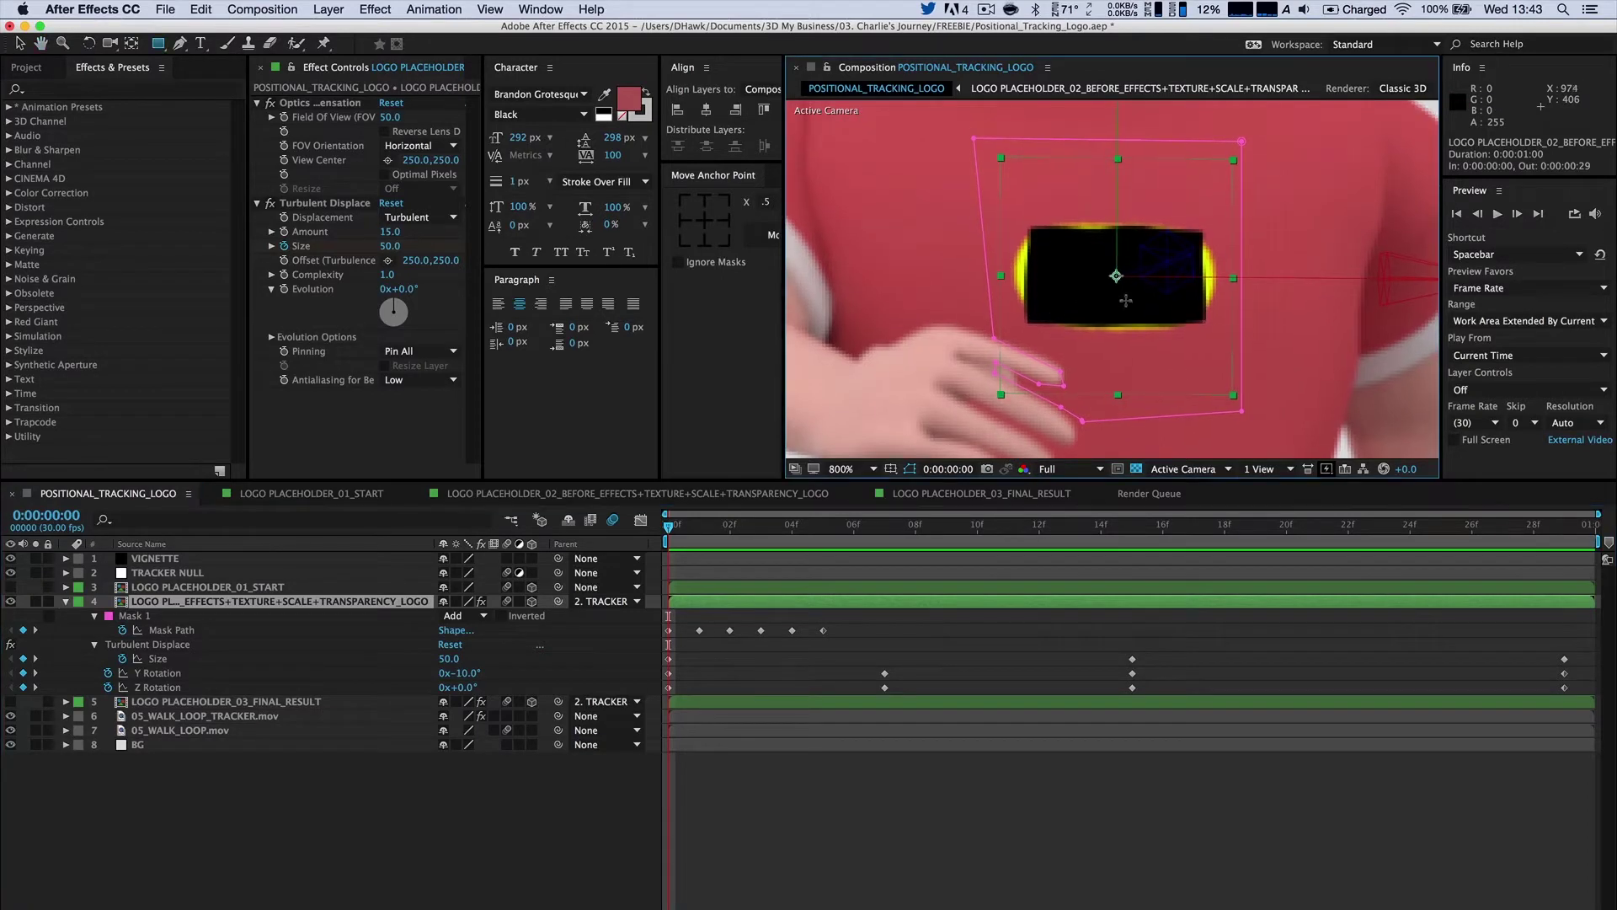
key(.)
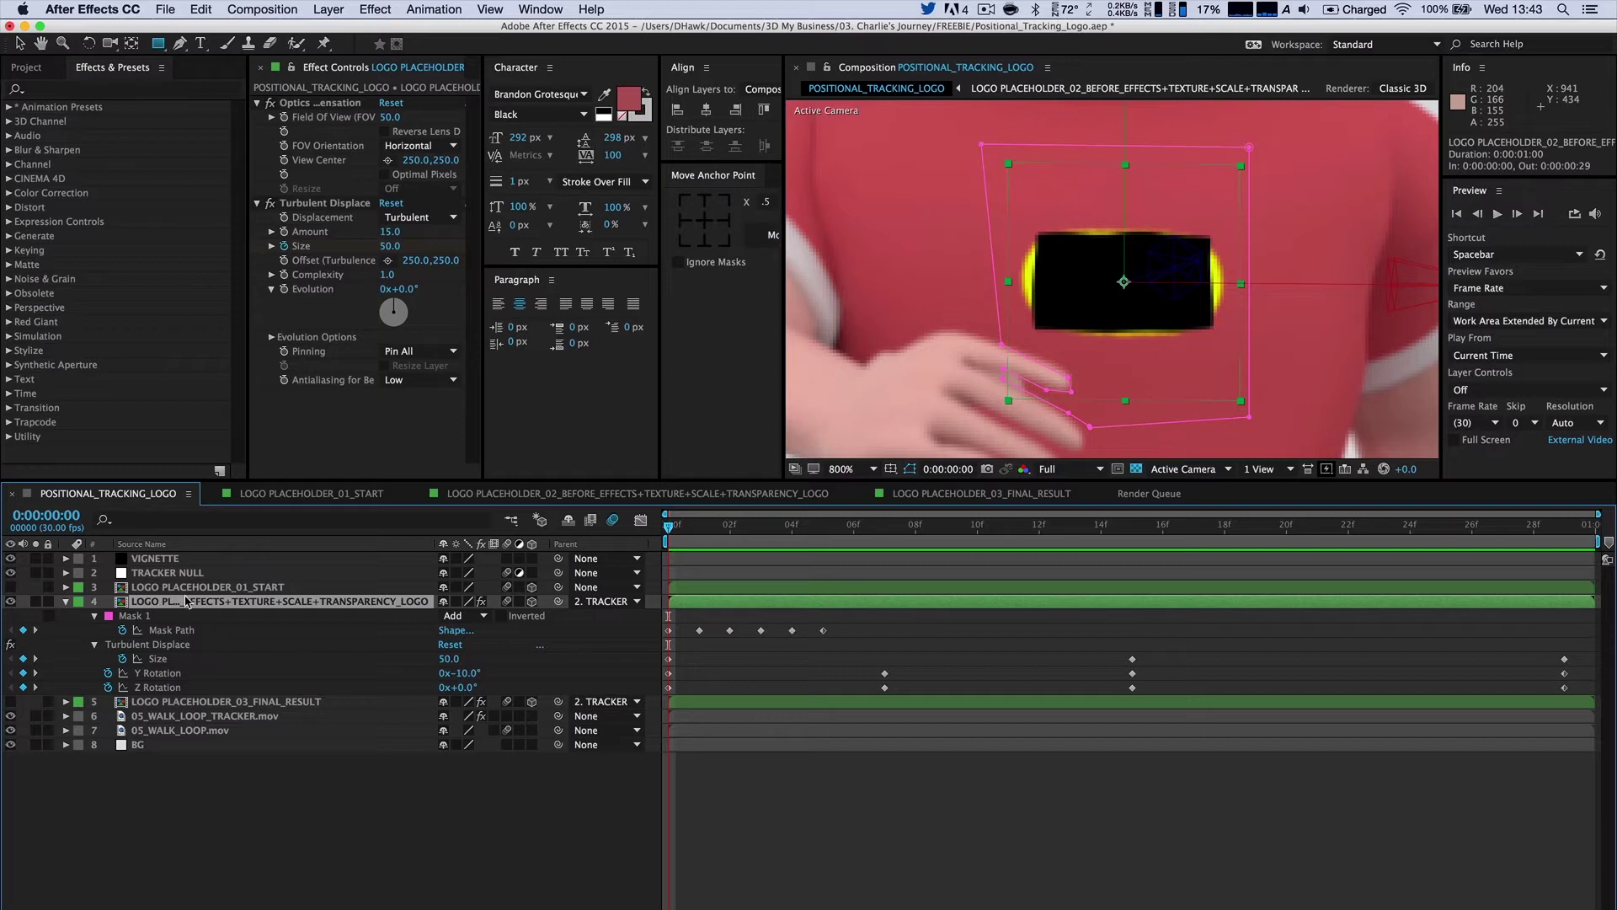
click(67, 601)
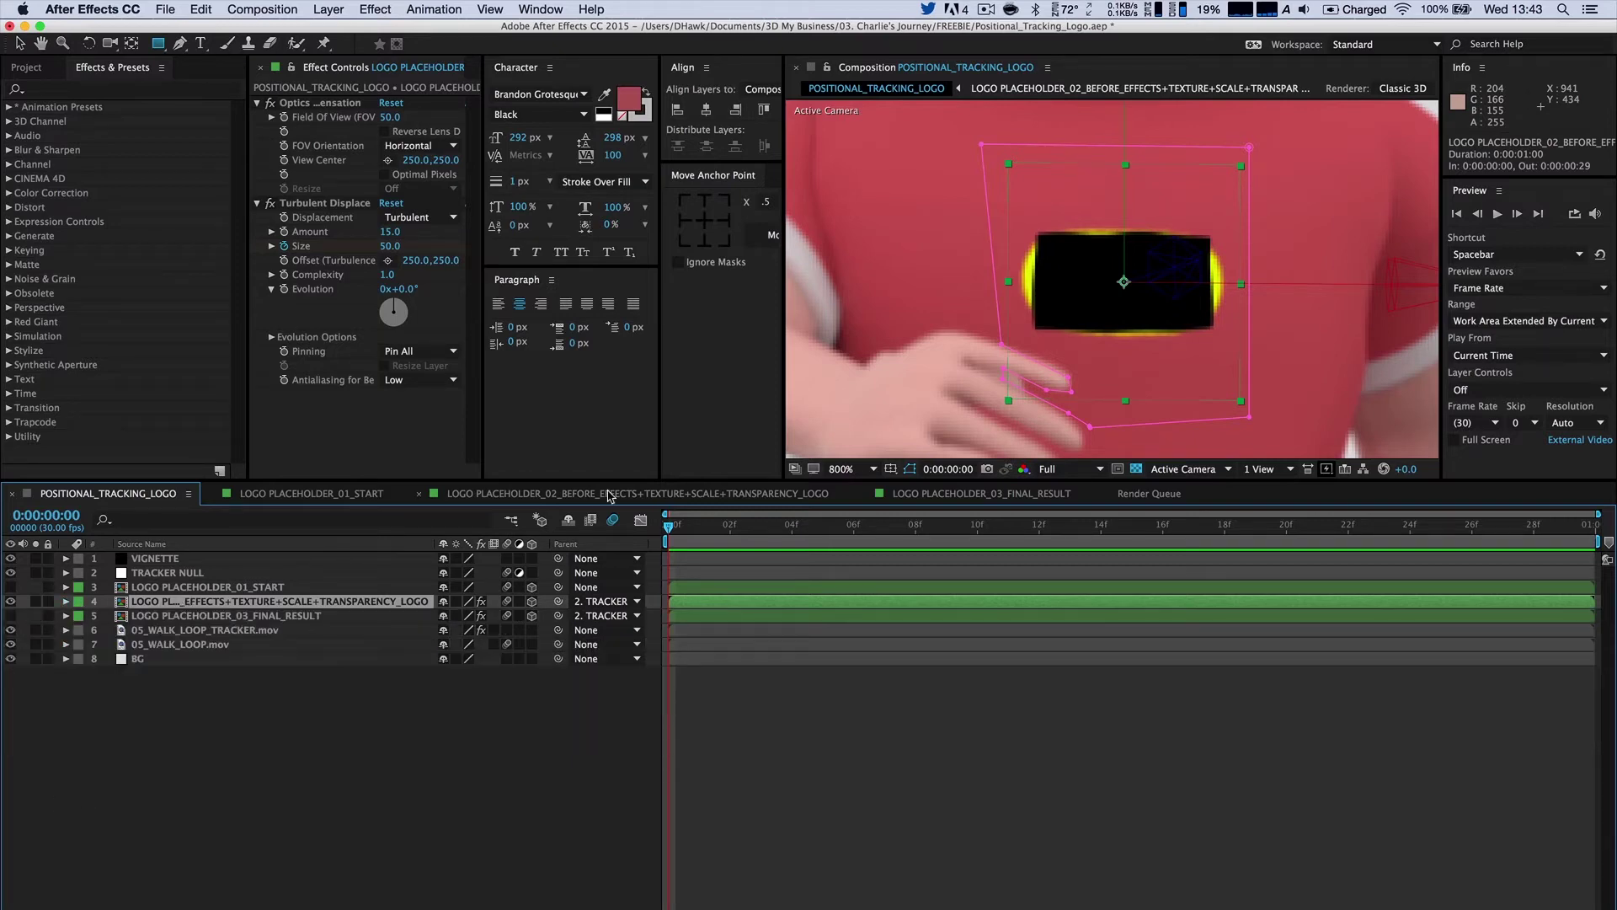
drag(1109, 274, 1107, 263)
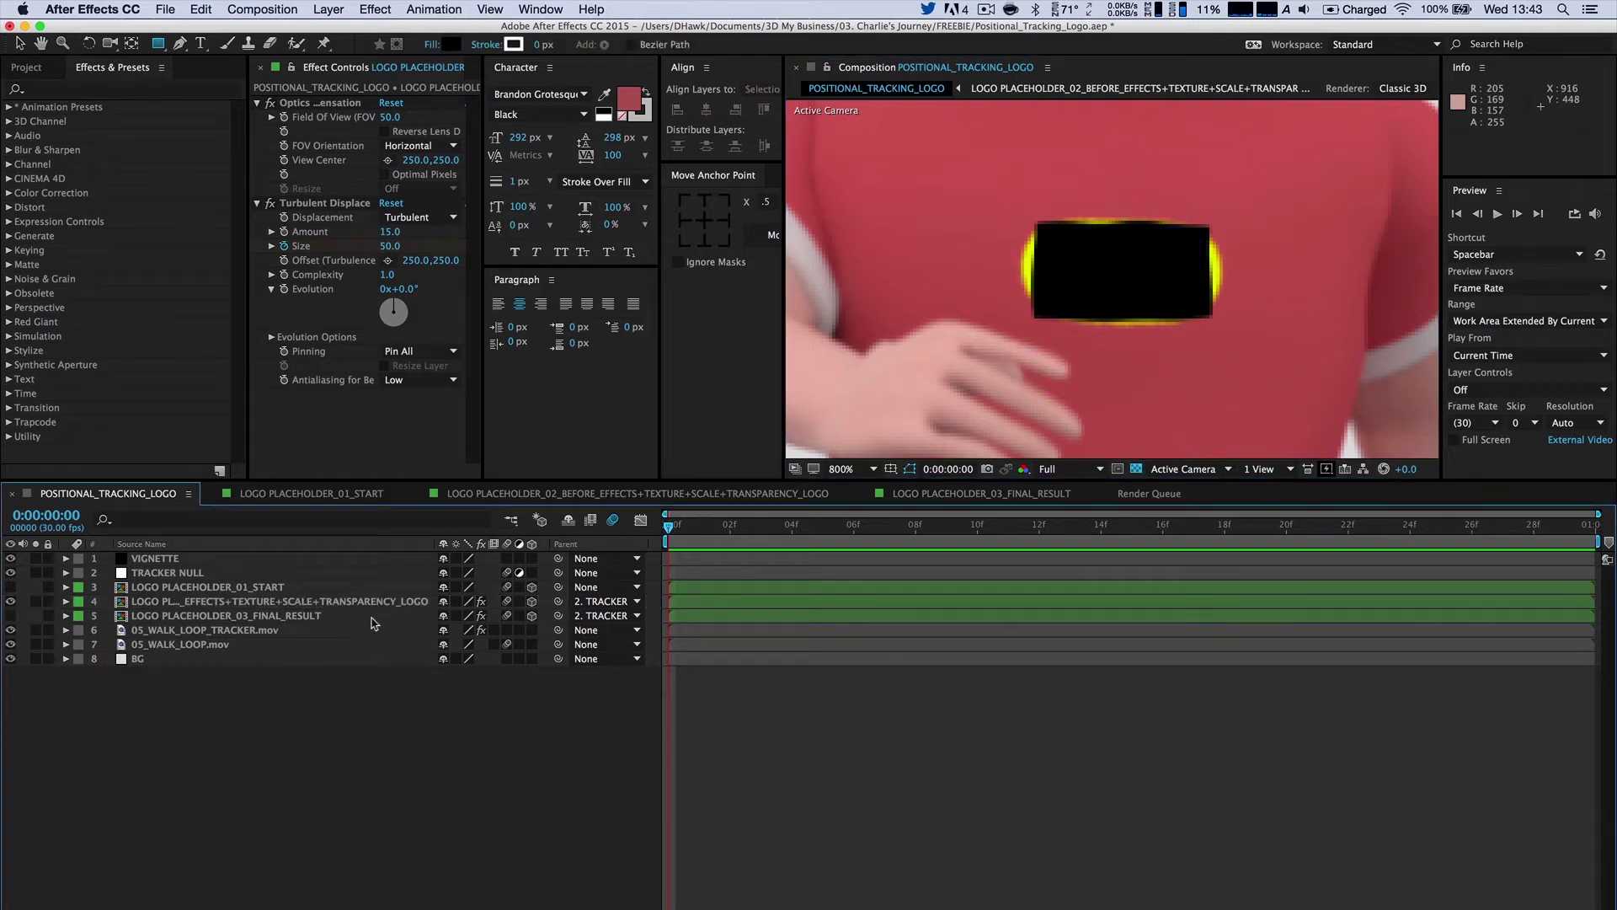
click(343, 601)
click(282, 590)
scroll(918, 396, down, 1)
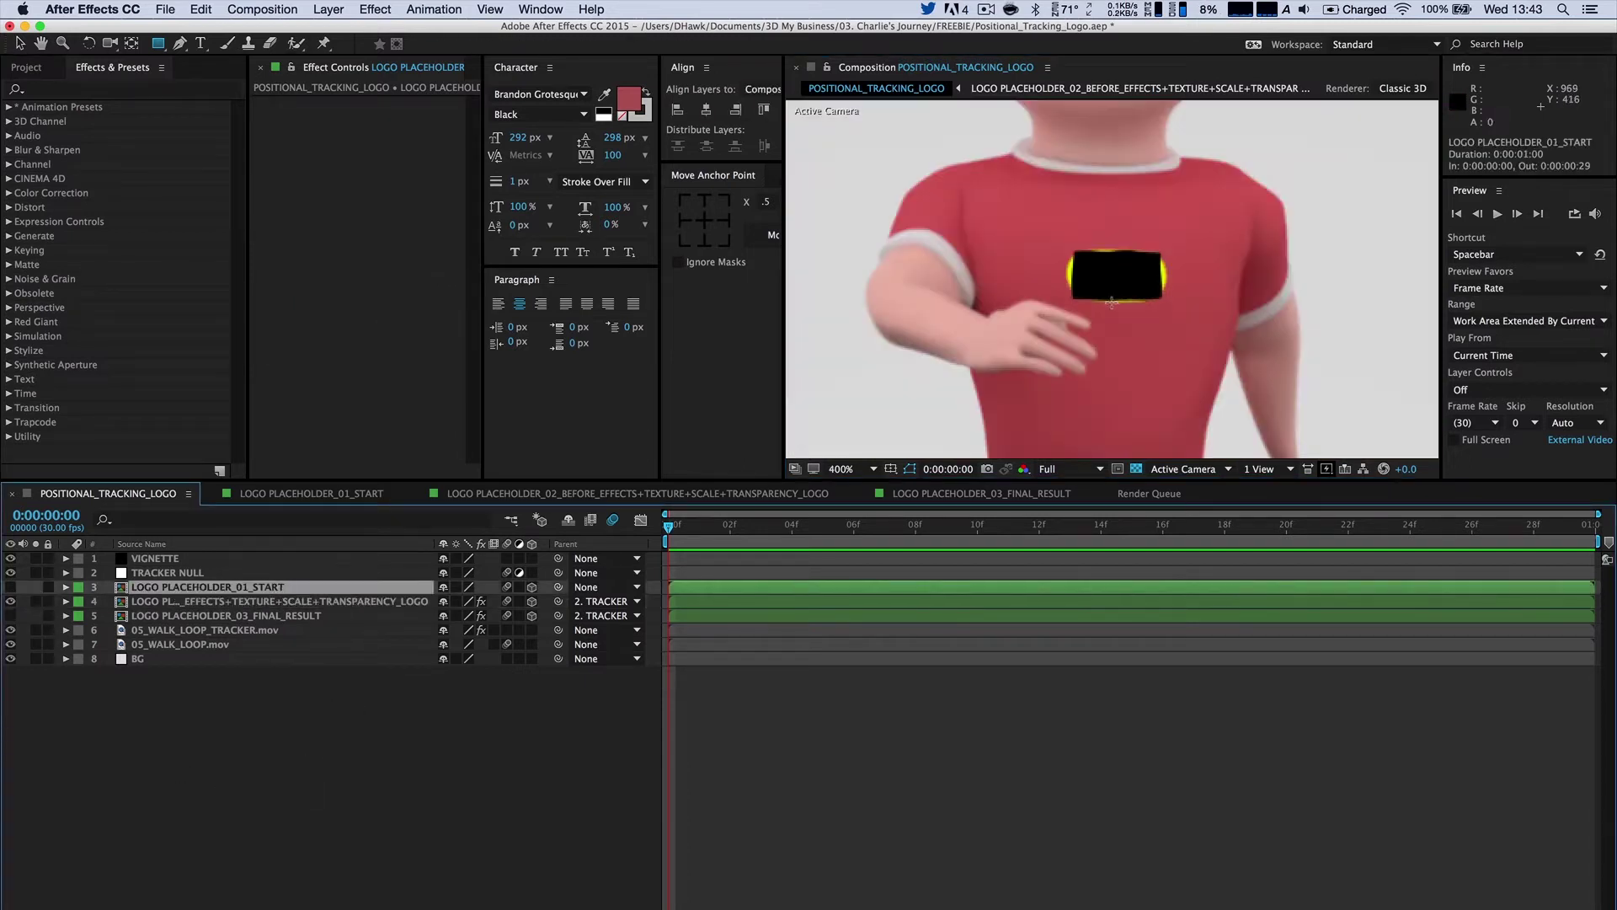
Add a new adjustment layer above TRACKER NULL and compare it with the existing null layer.
click(196, 807)
click(185, 576)
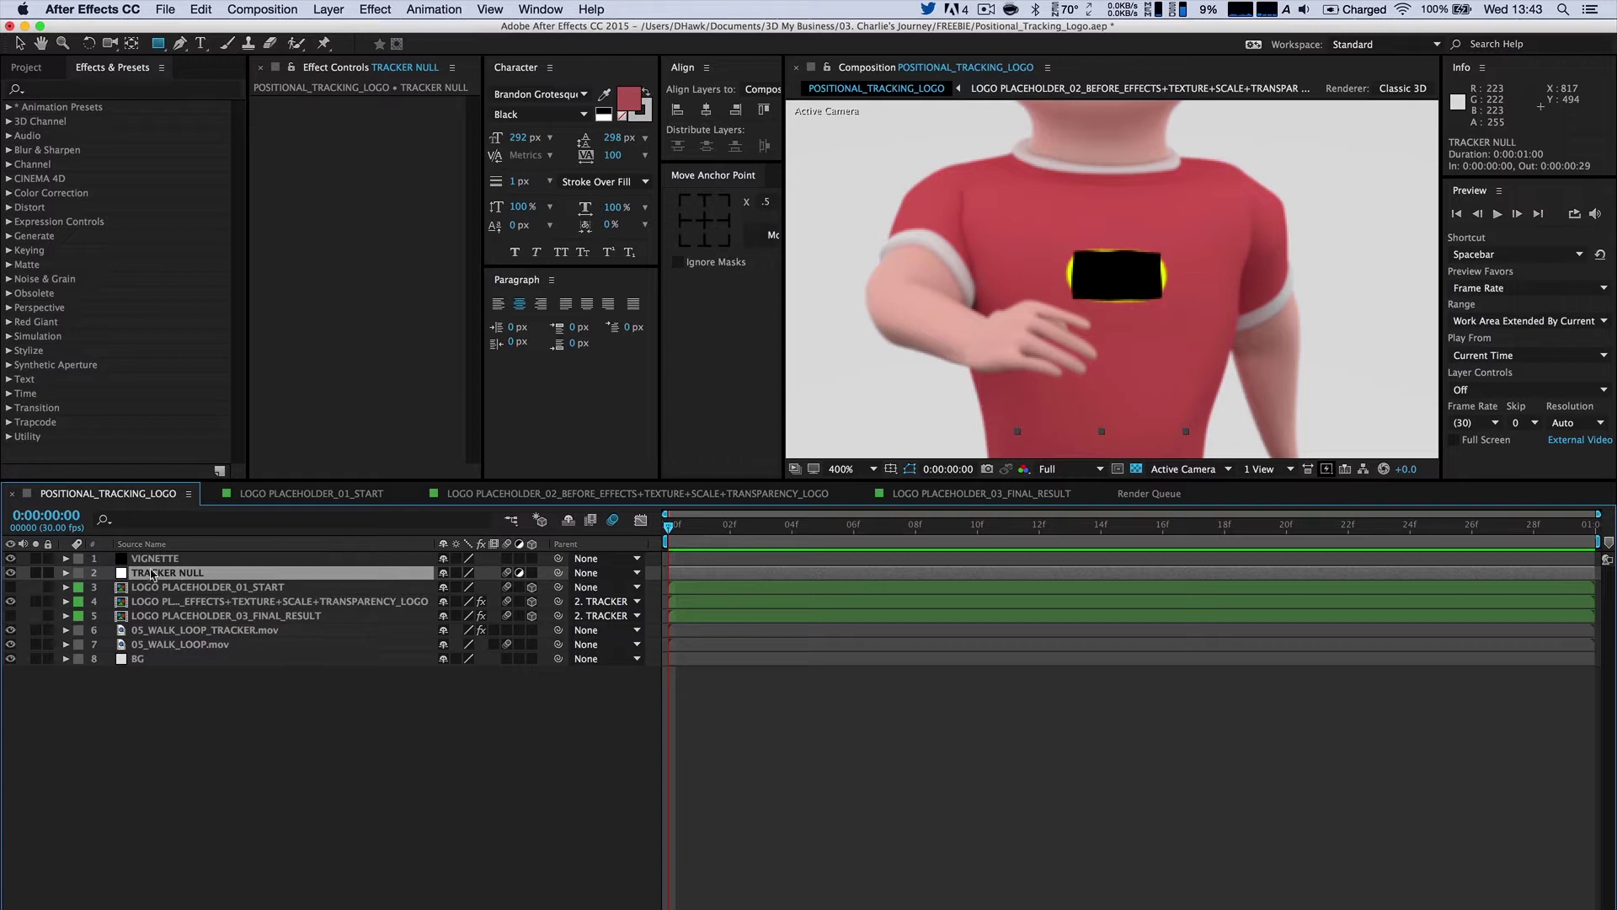
click(330, 10)
mouse_move(361, 30)
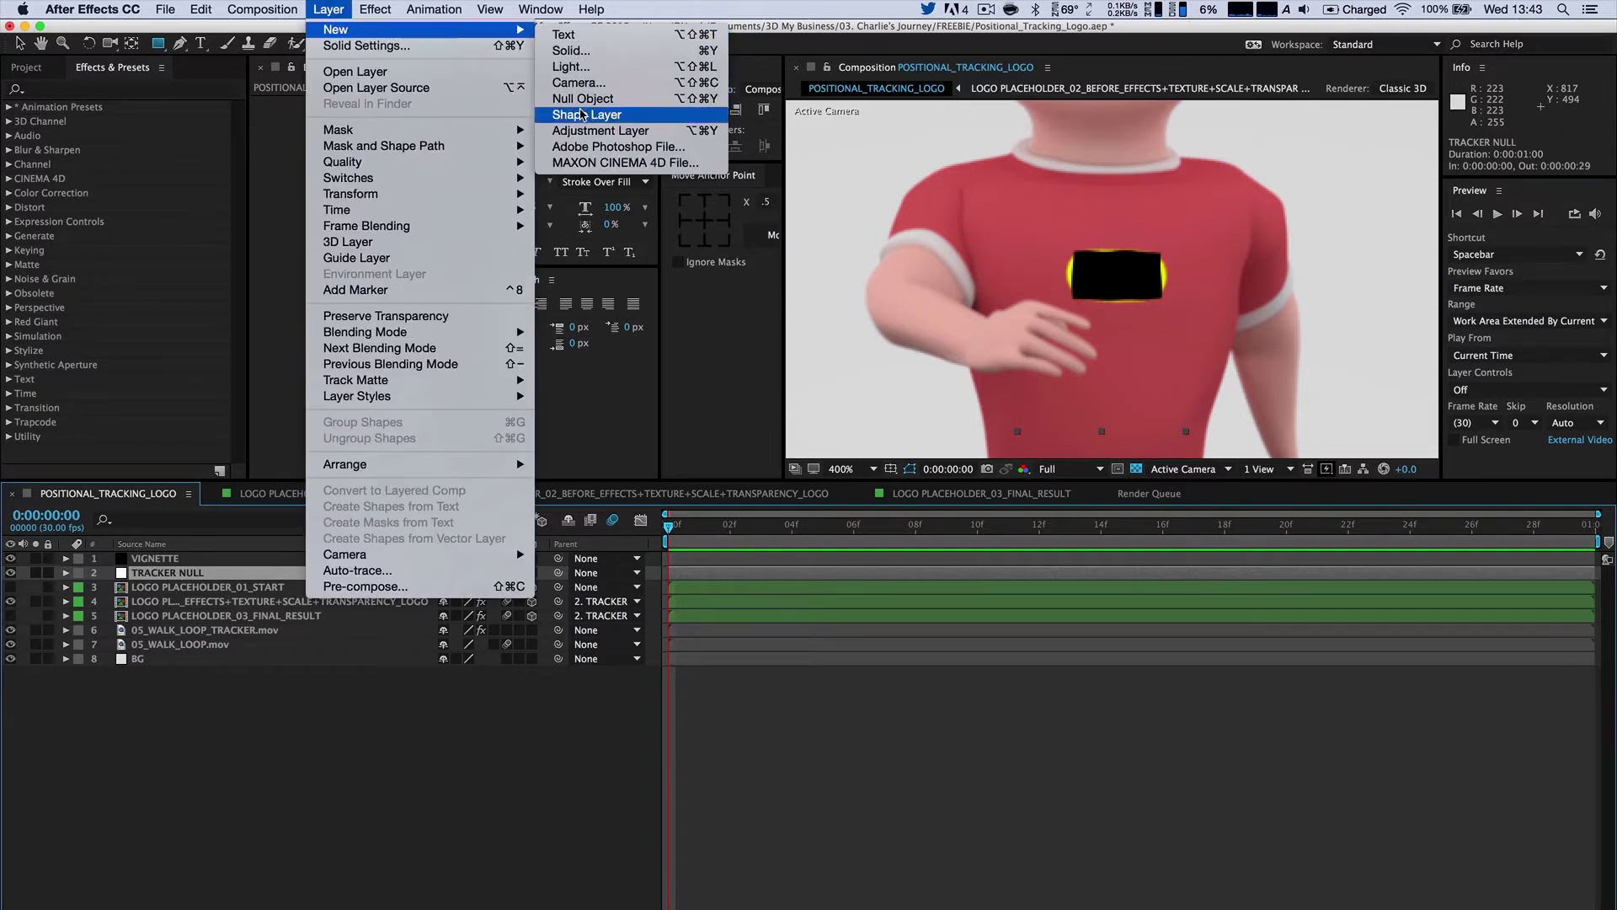
click(581, 133)
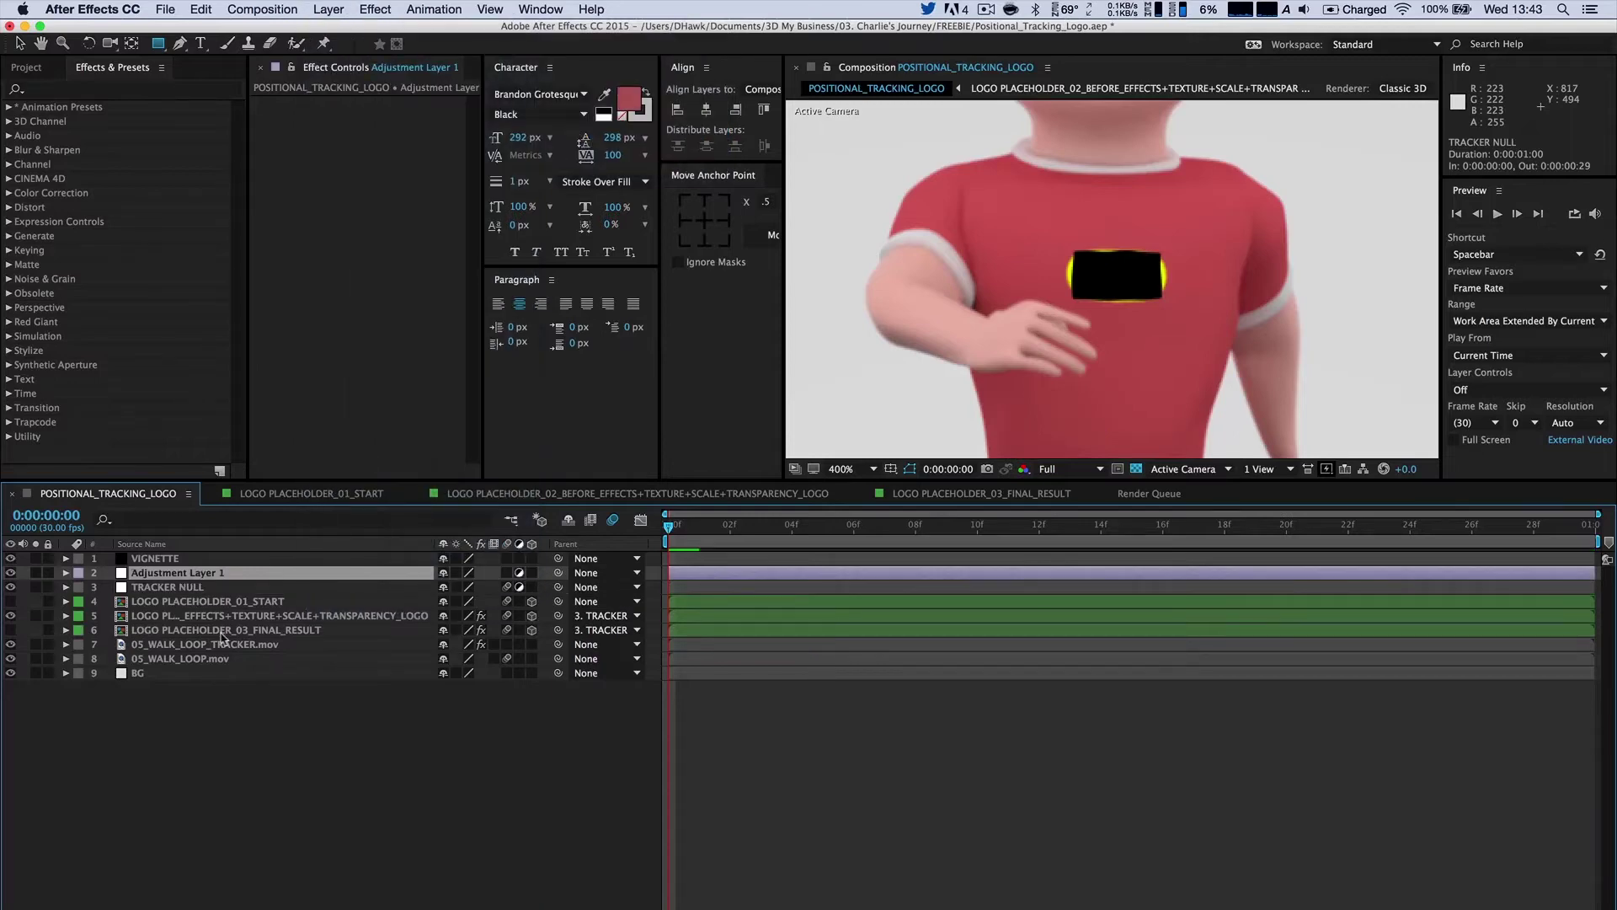
click(329, 10)
mouse_move(505, 32)
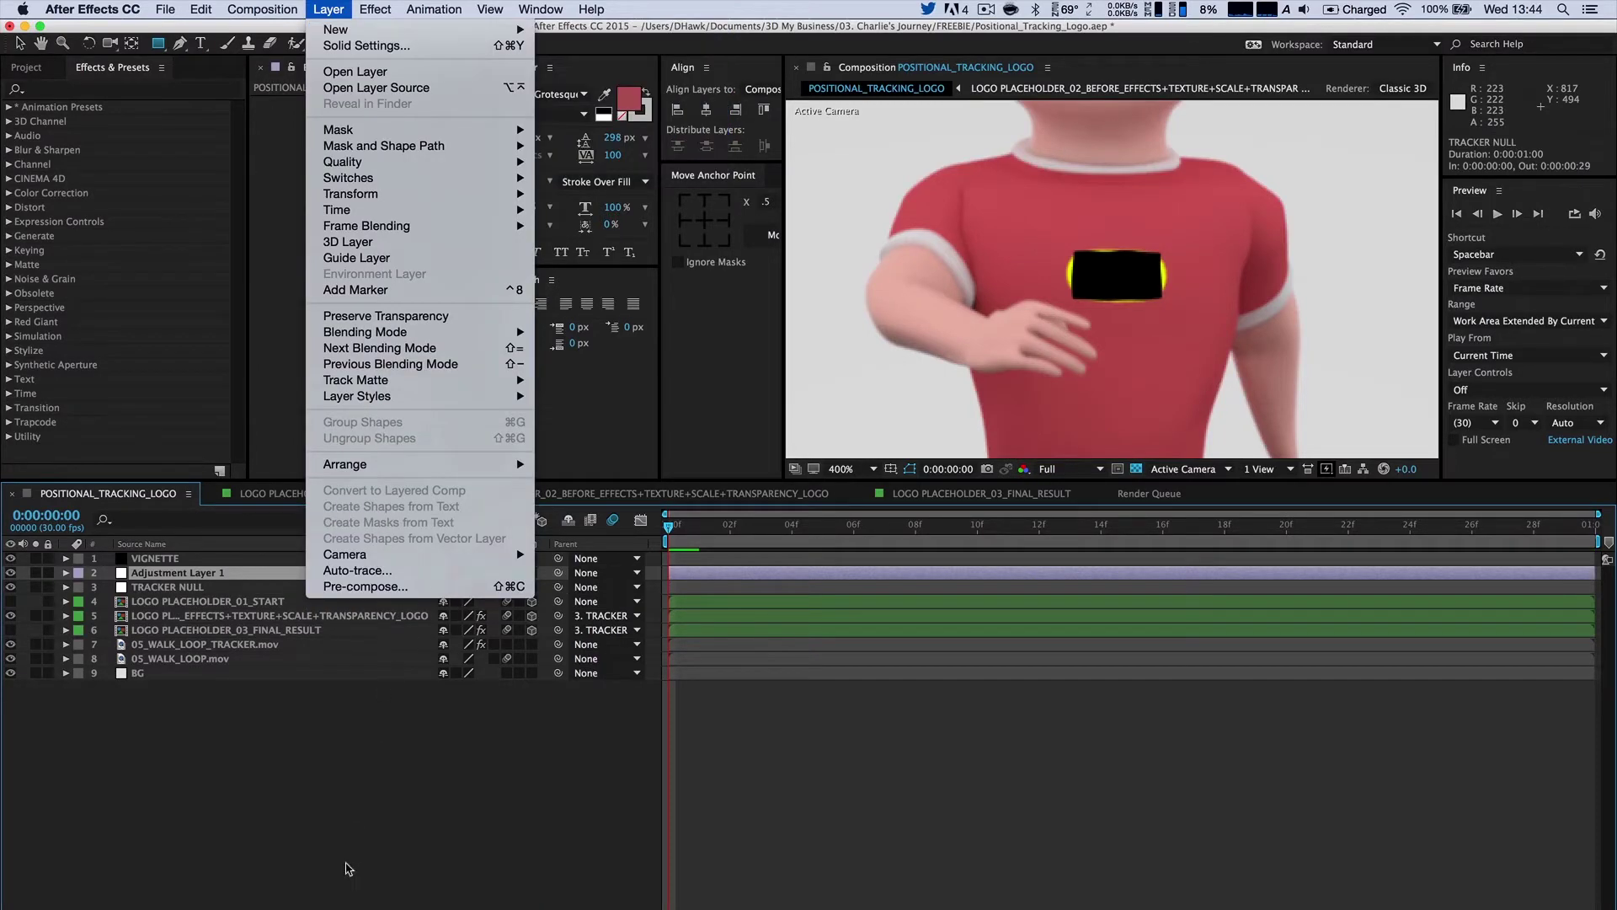
click(346, 865)
click(173, 588)
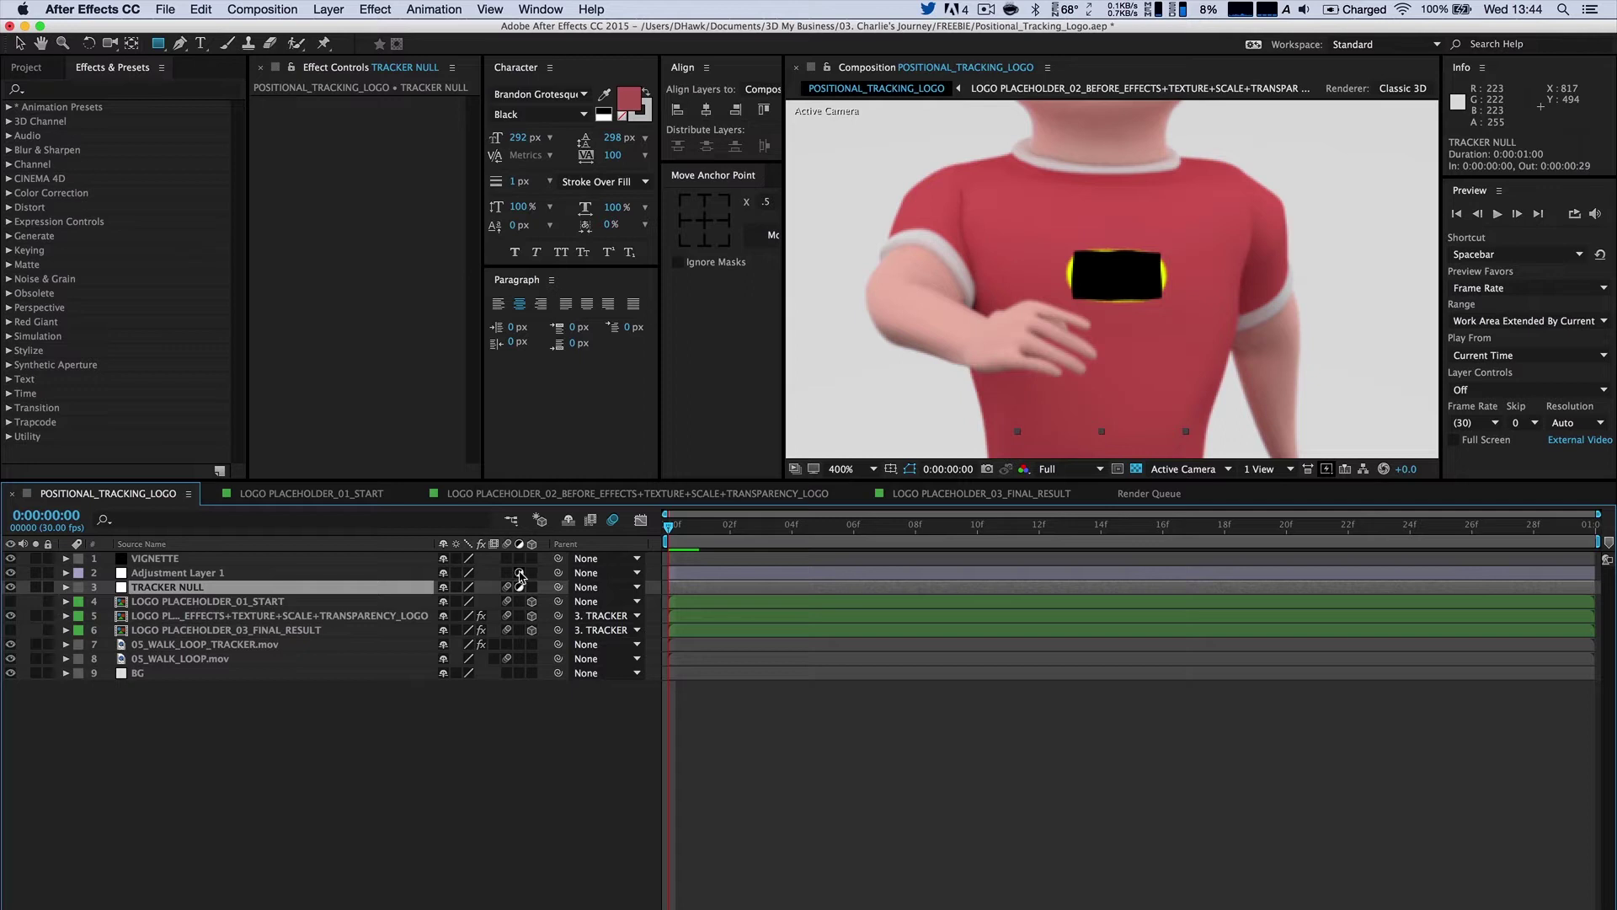
click(204, 575)
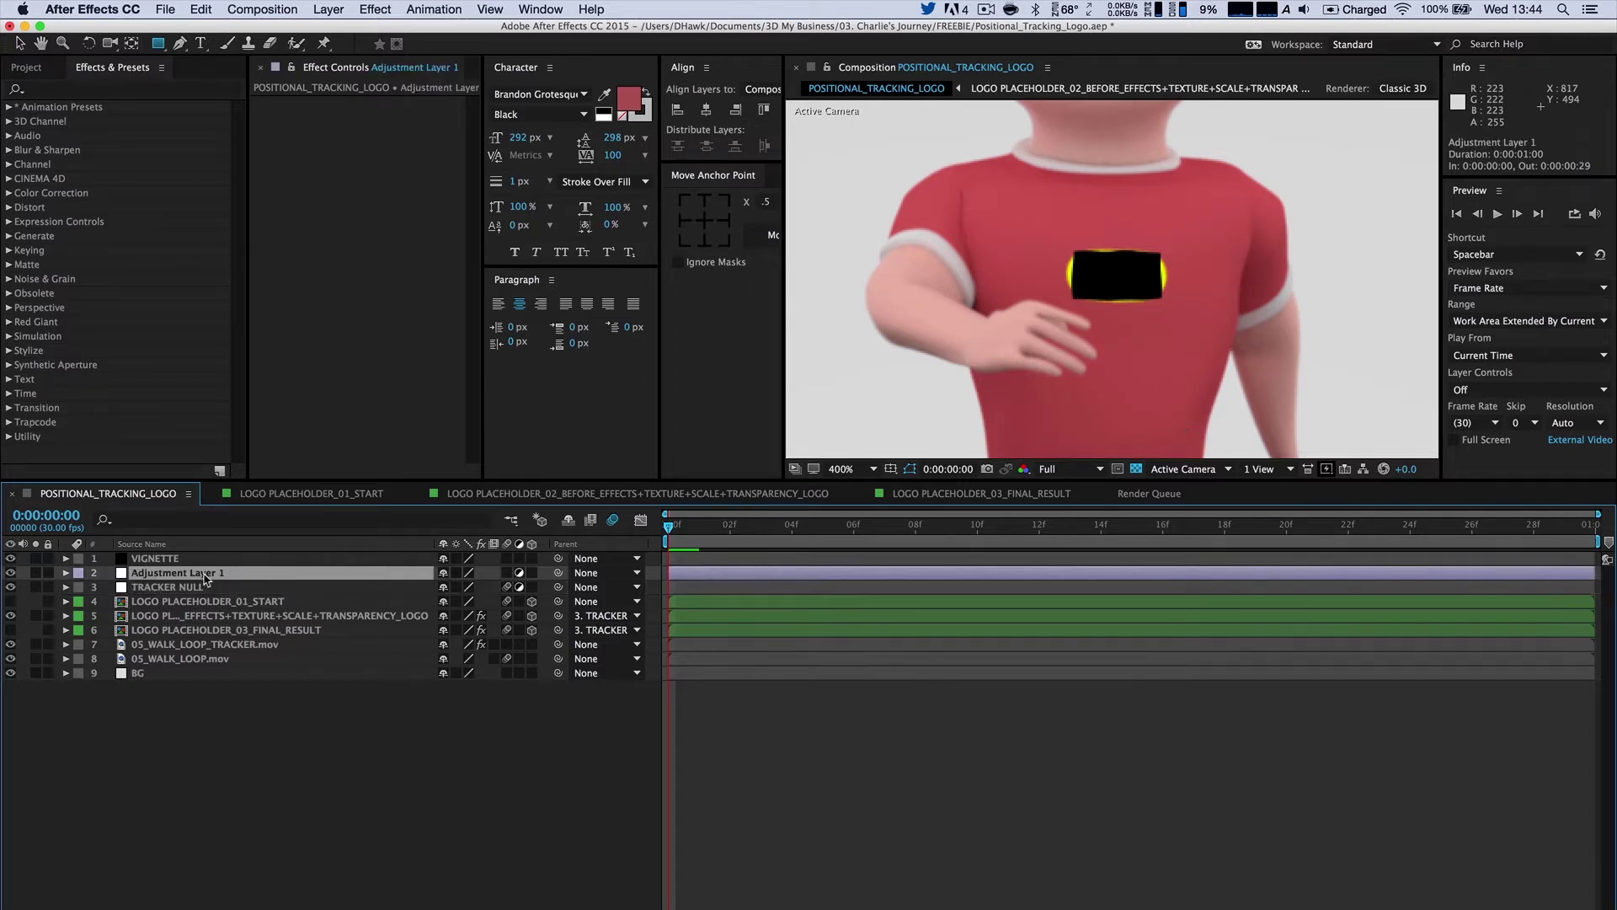
Reveal the new adjustment layer's source in the project and rename it "tracker null".
right_click(202, 575)
click(231, 908)
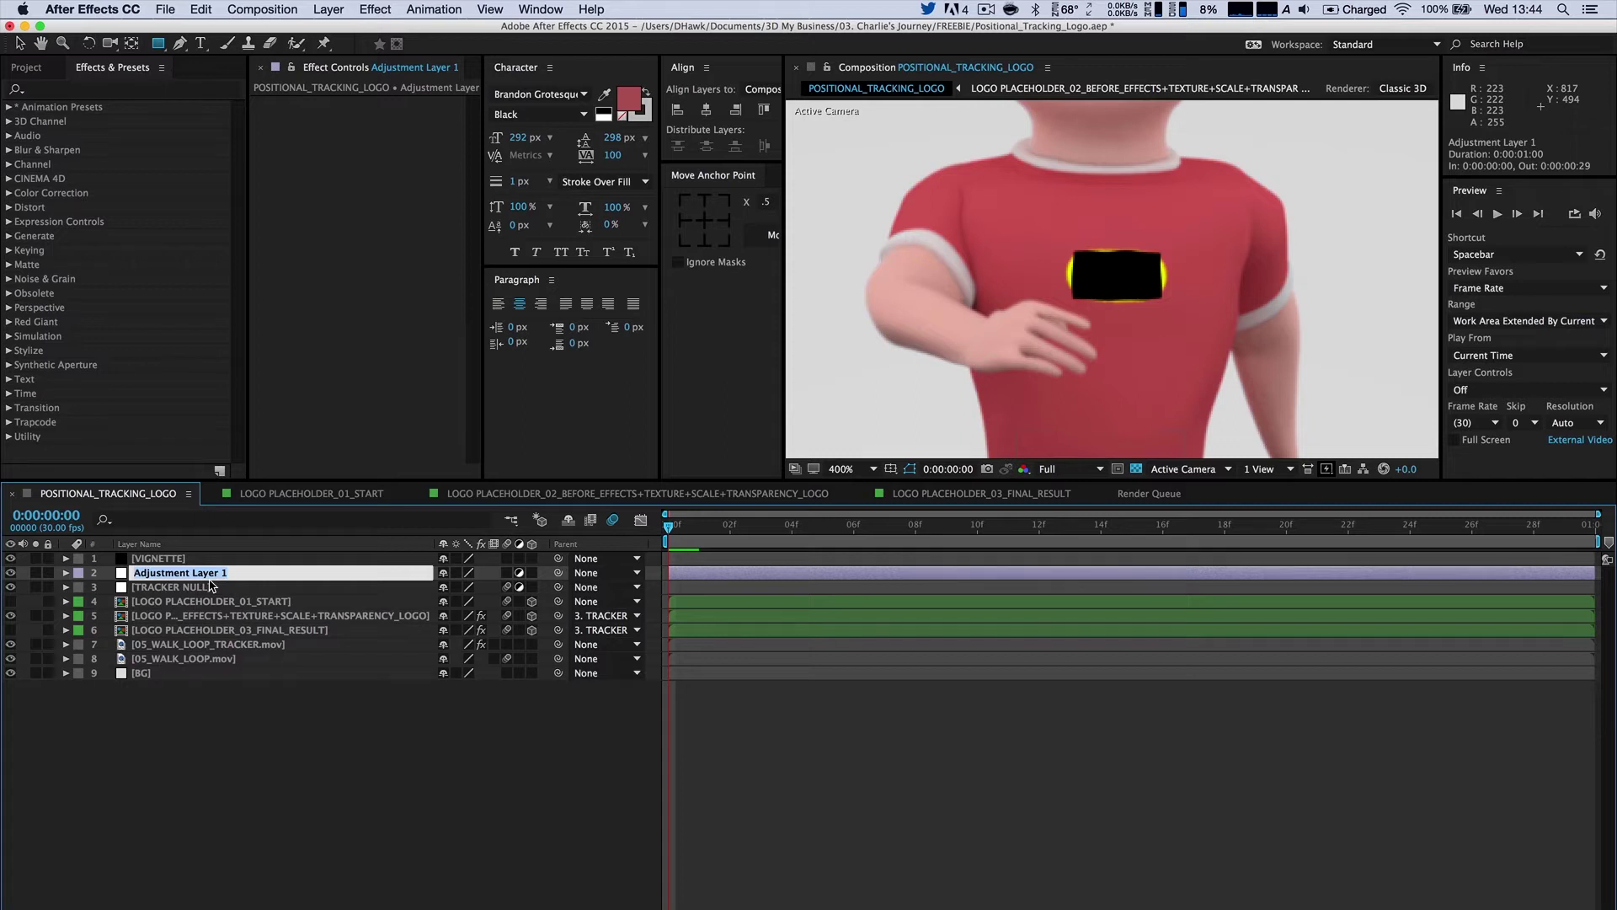
click(168, 792)
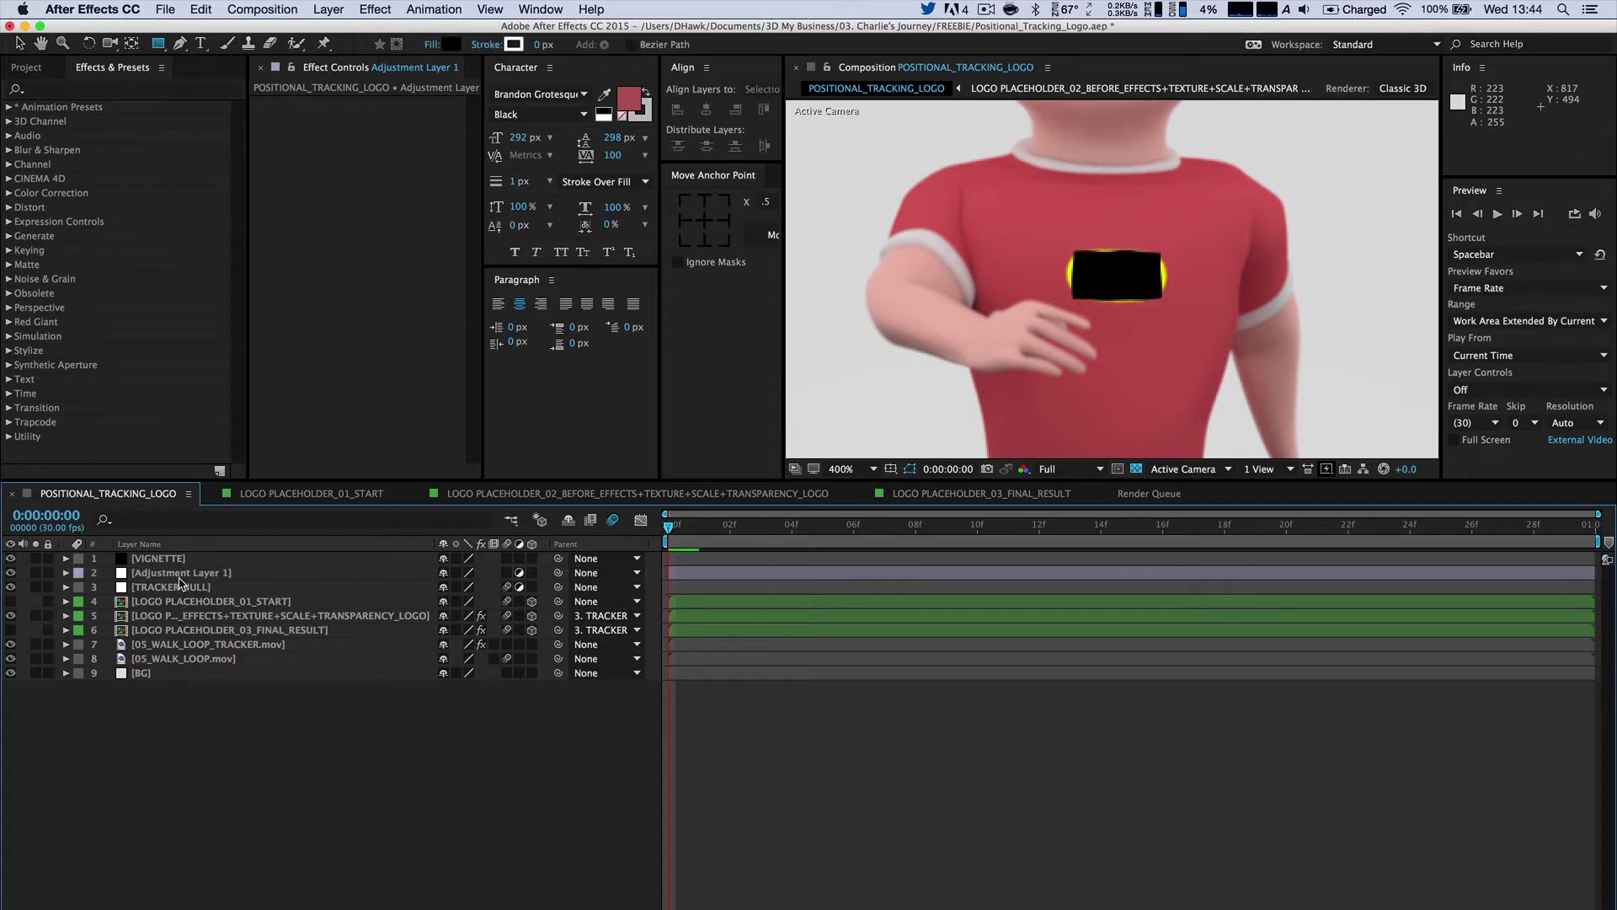
right_click(180, 578)
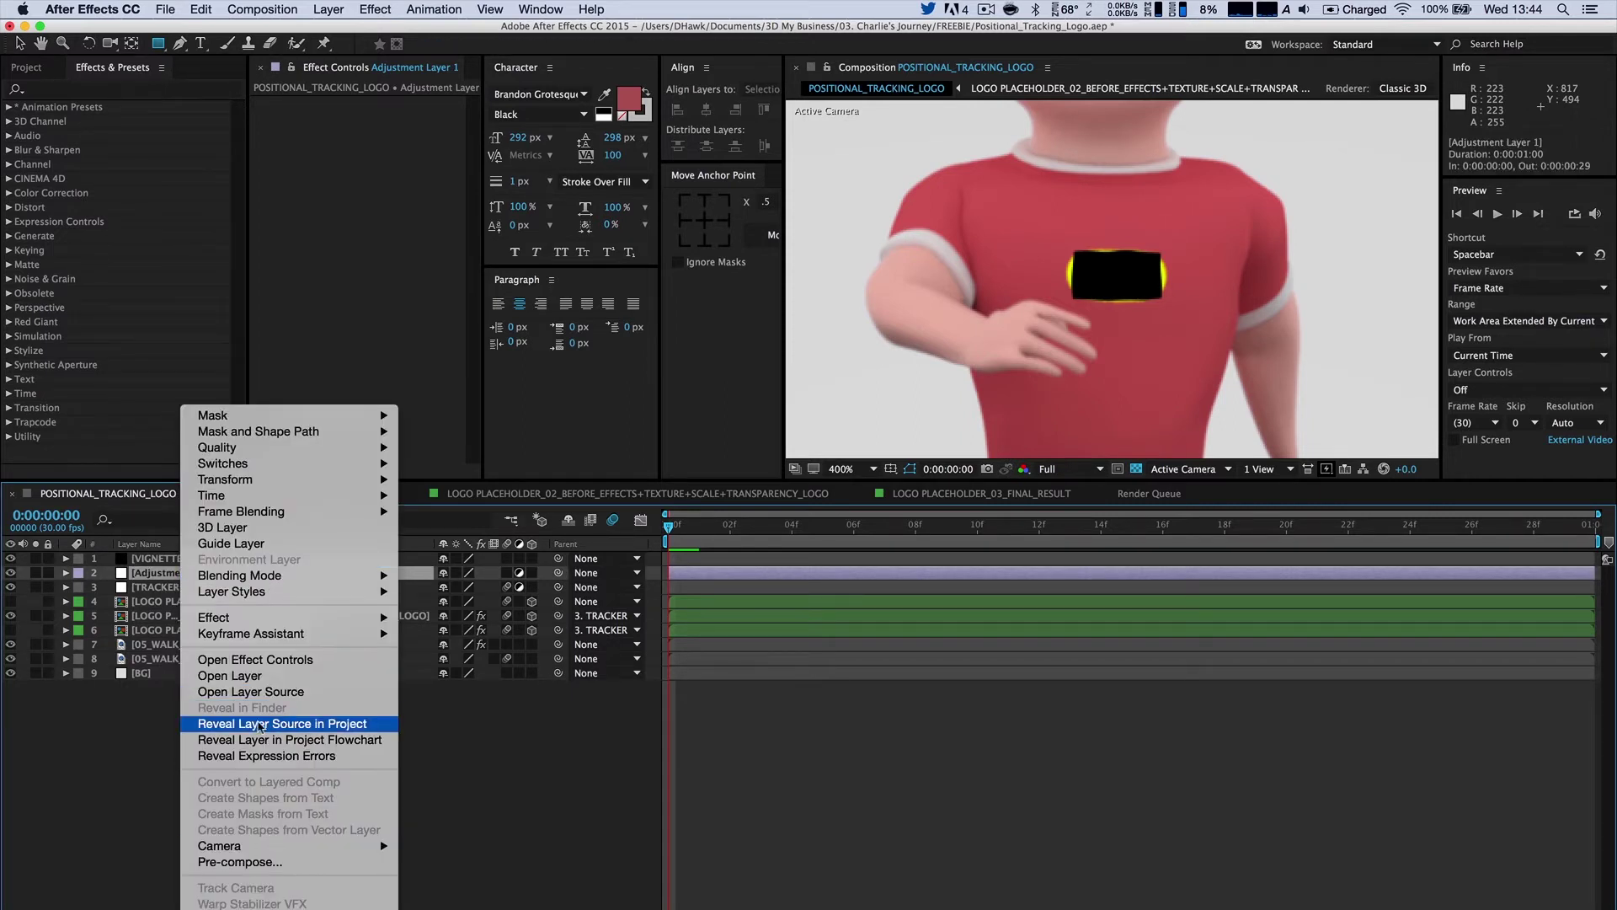
click(271, 726)
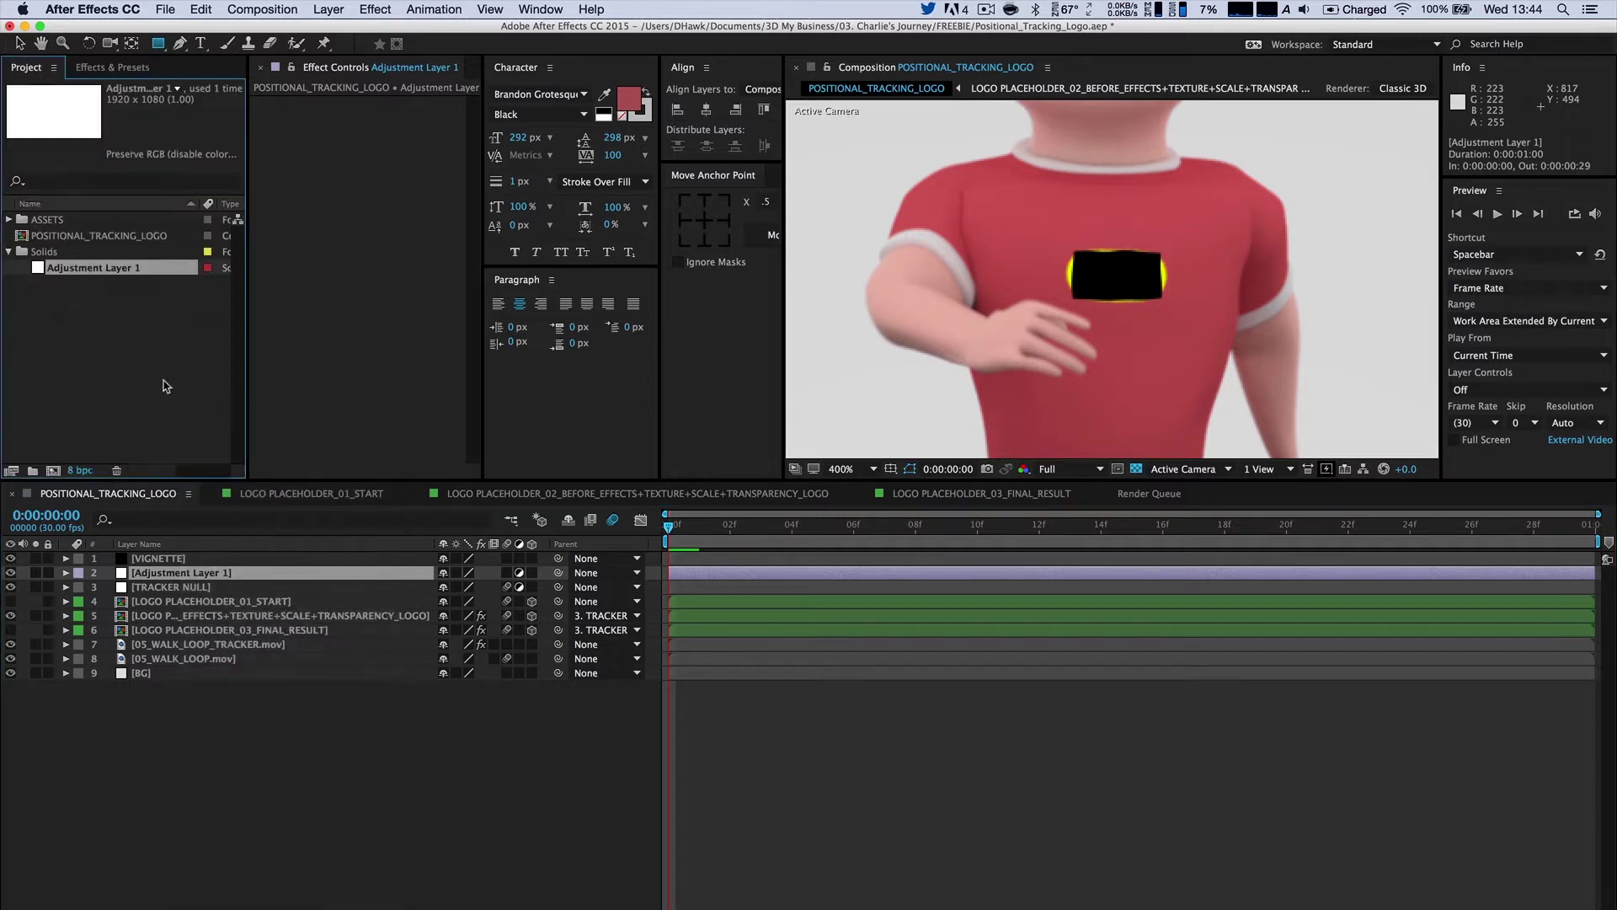
right_click(116, 268)
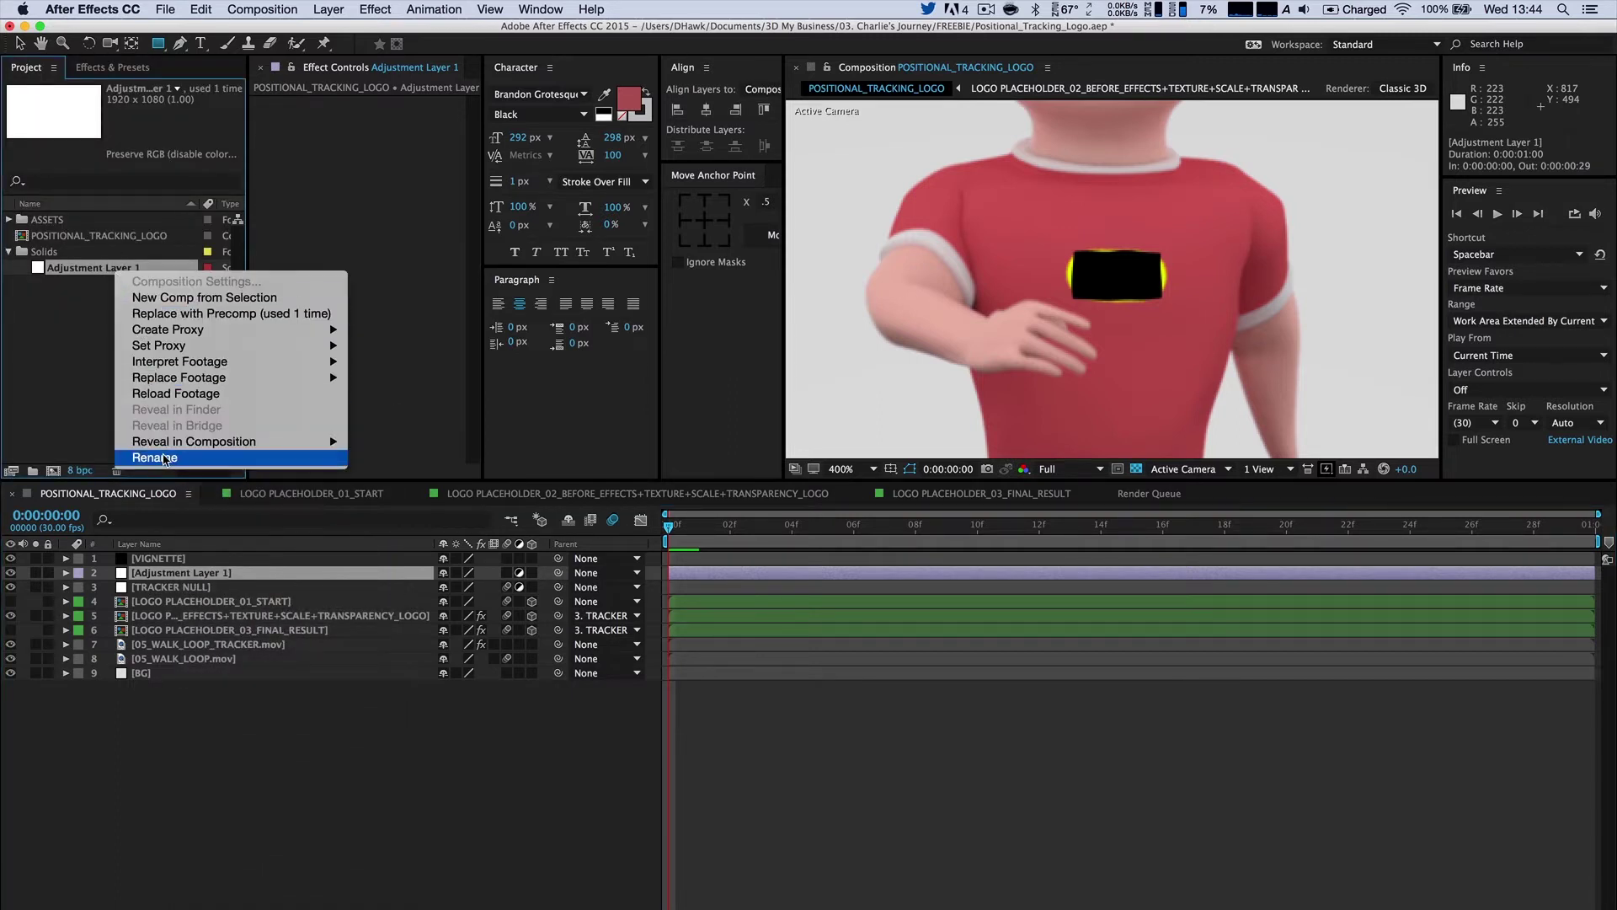
click(164, 457)
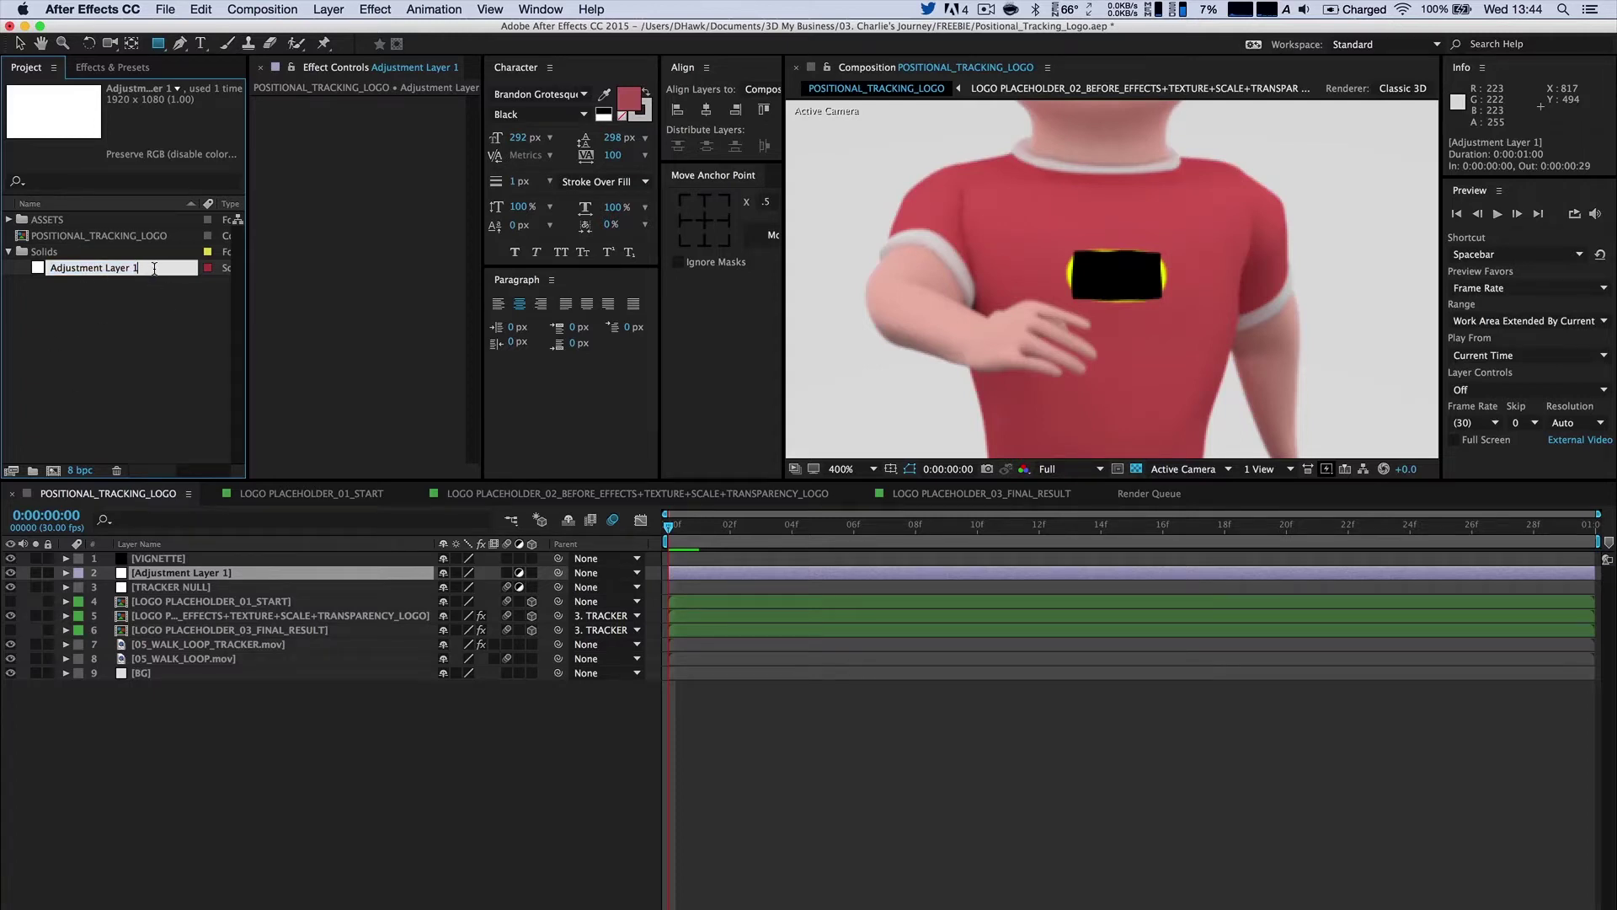
text(tracker null)
key(Return)
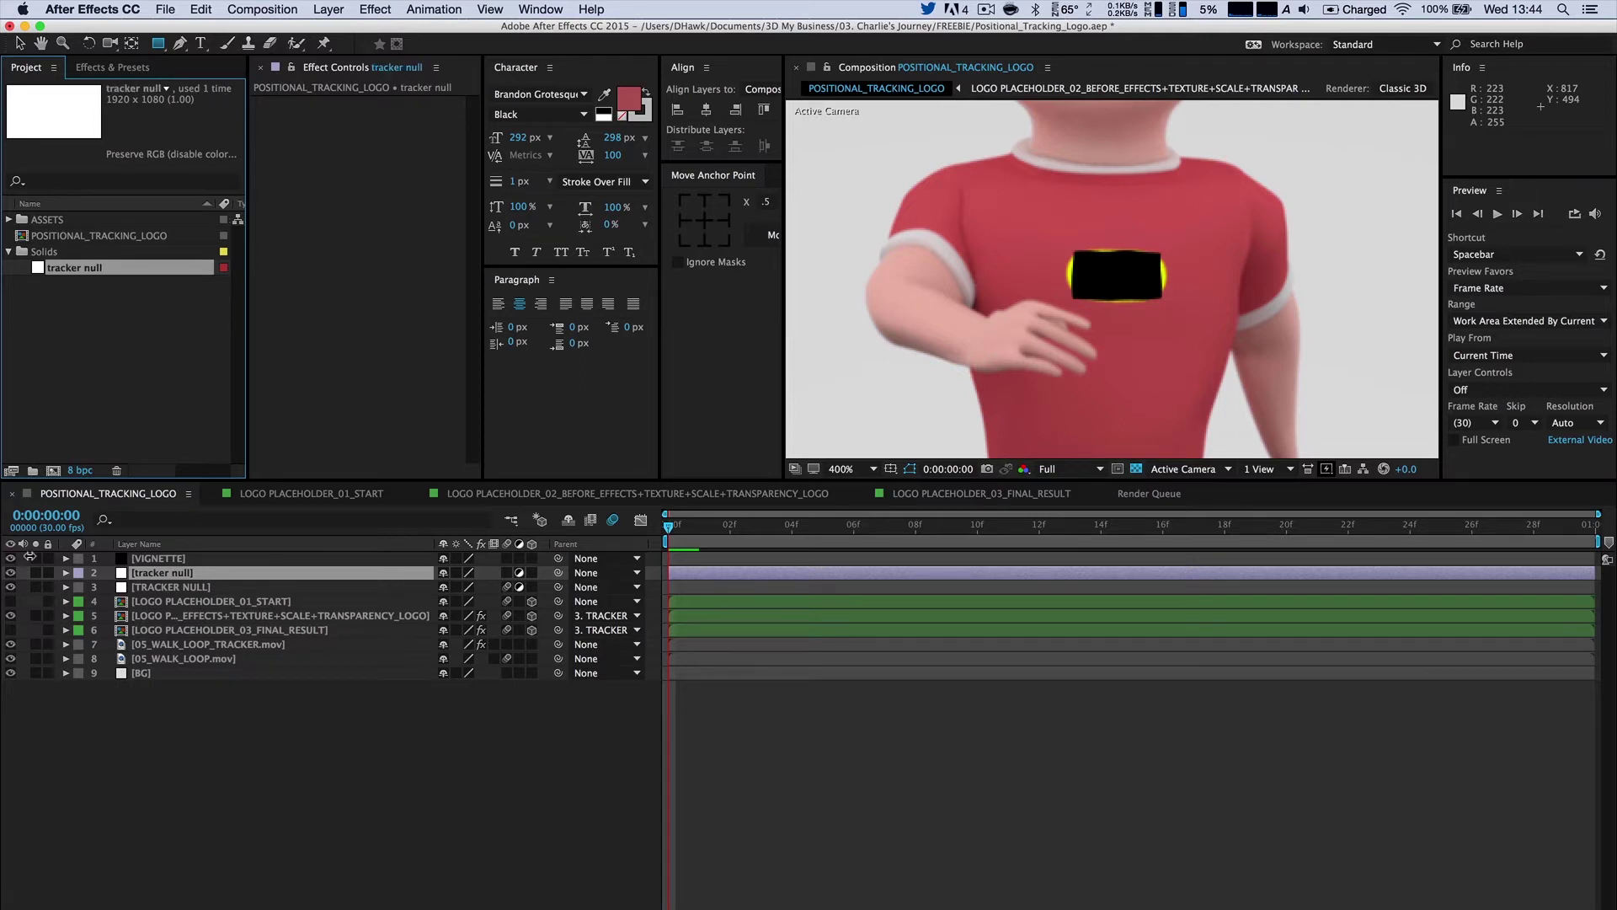
Delete the lowercase tracker null adjustment layer from the POSITIONAL_TRACKING_LOGO composition.
click(243, 785)
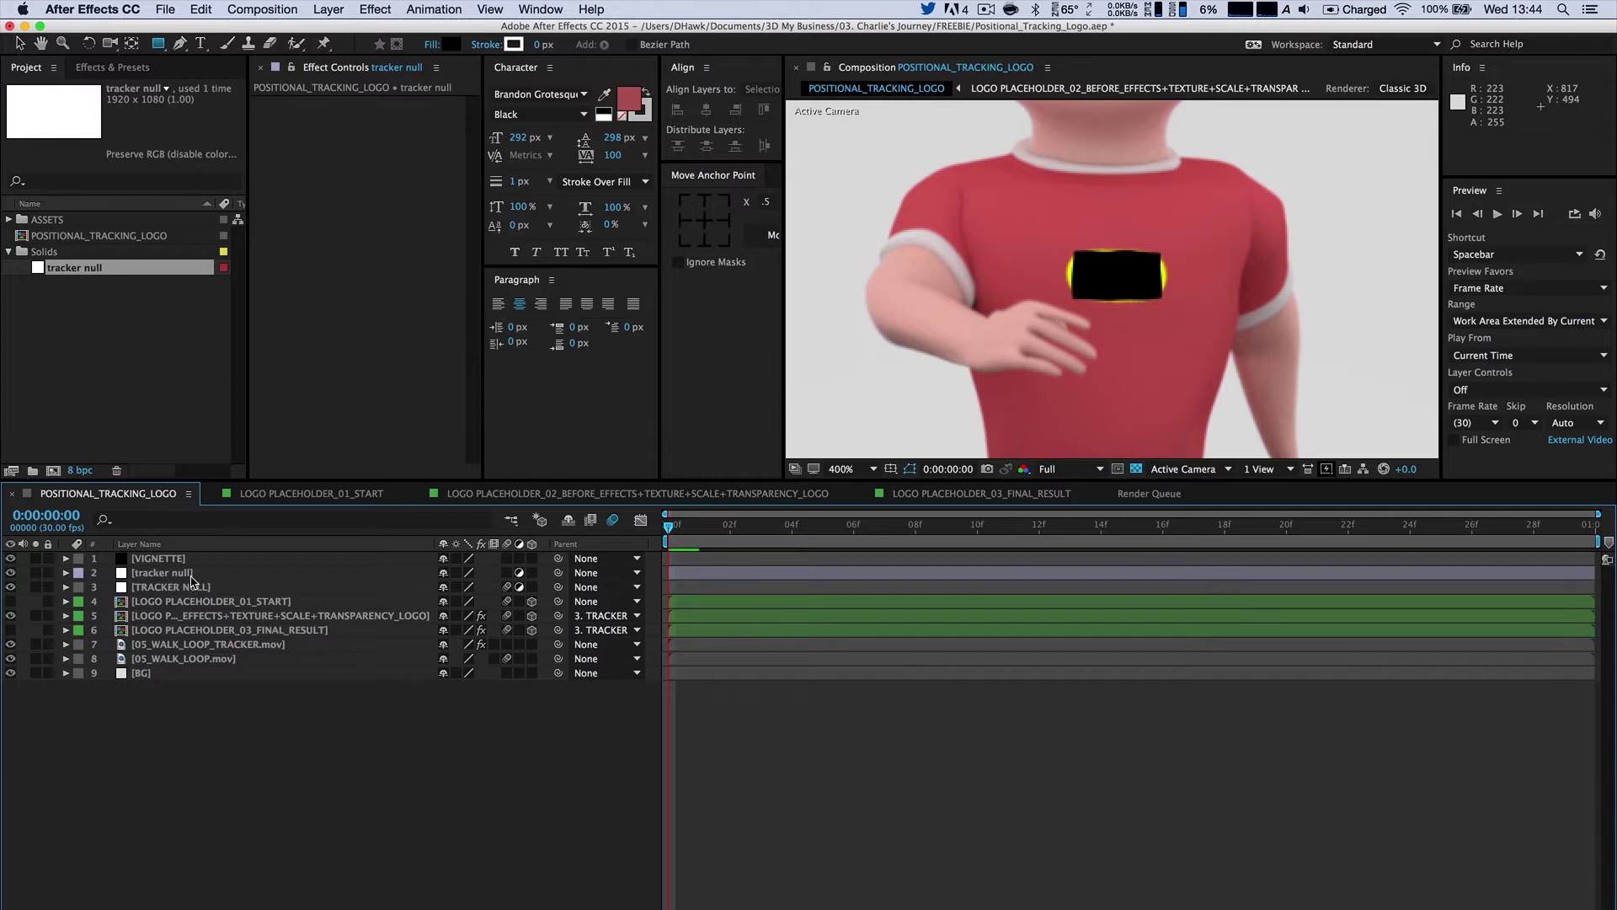
click(190, 574)
key(Delete)
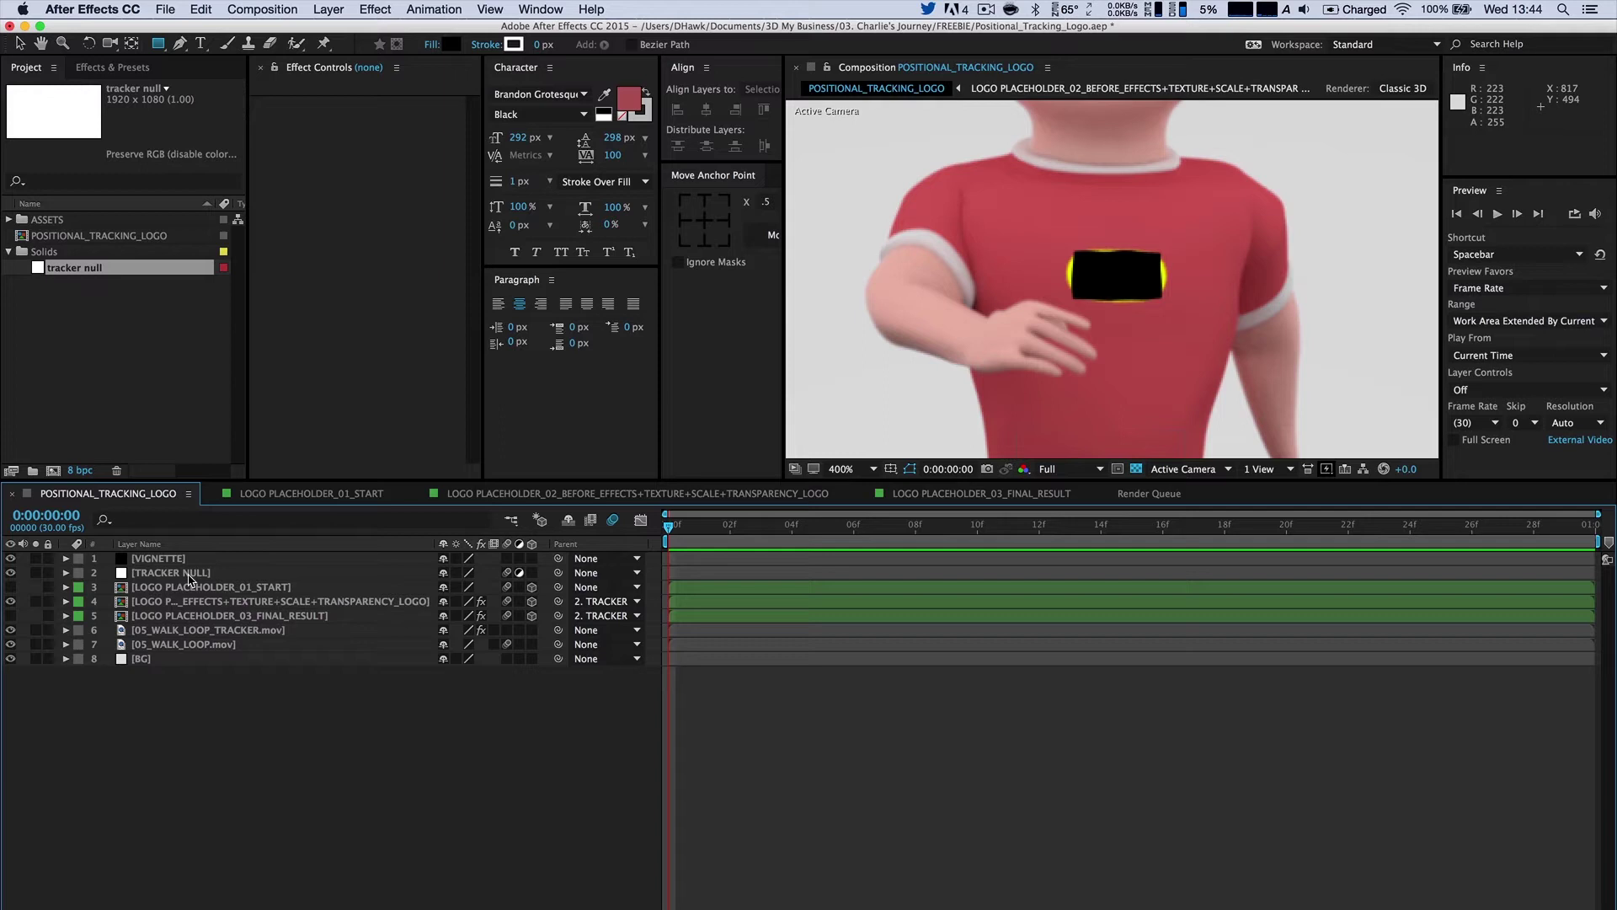
Review TRACKER NULL and the logo placeholder layers, then scrub through the walk loop to check how the placeholder moves.
click(191, 573)
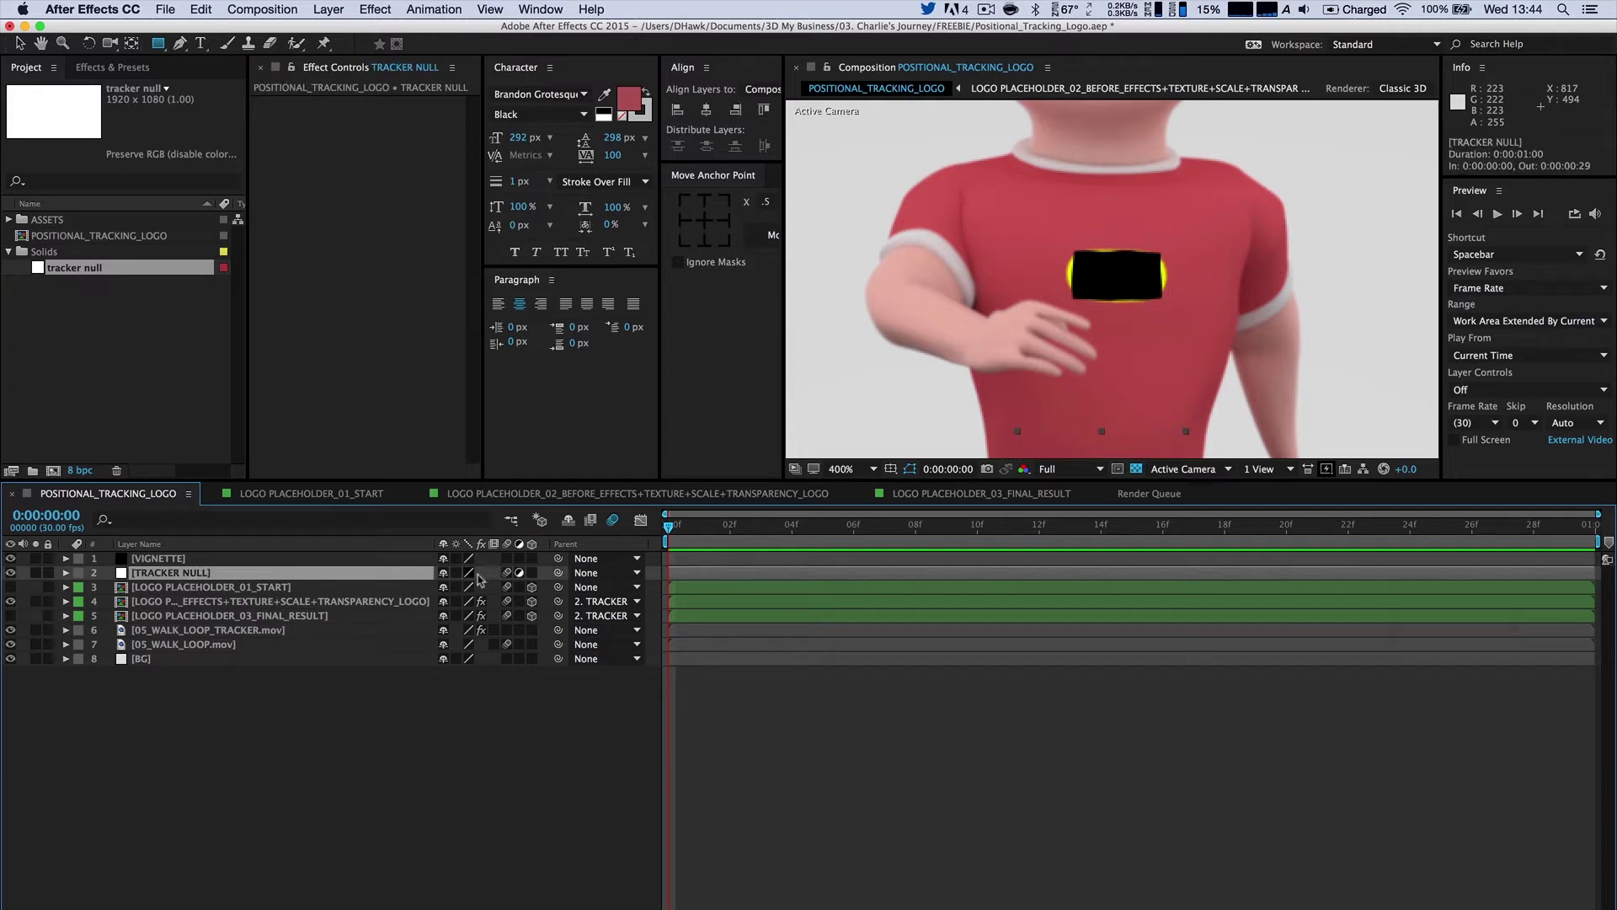
click(285, 617)
click(282, 602)
click(283, 588)
click(283, 613)
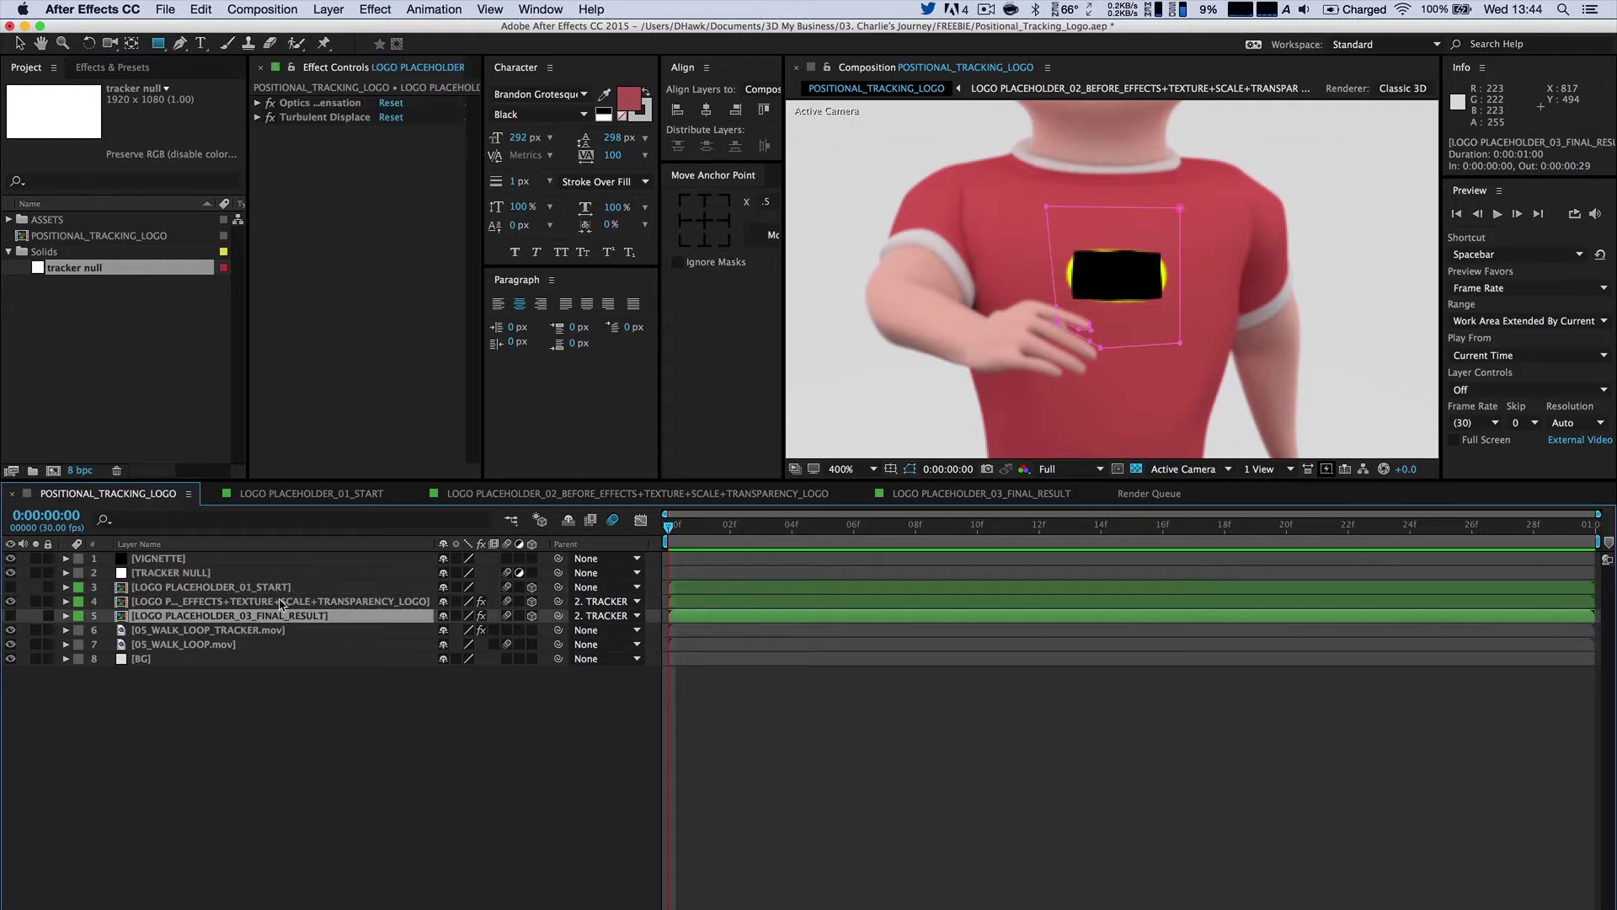
click(216, 574)
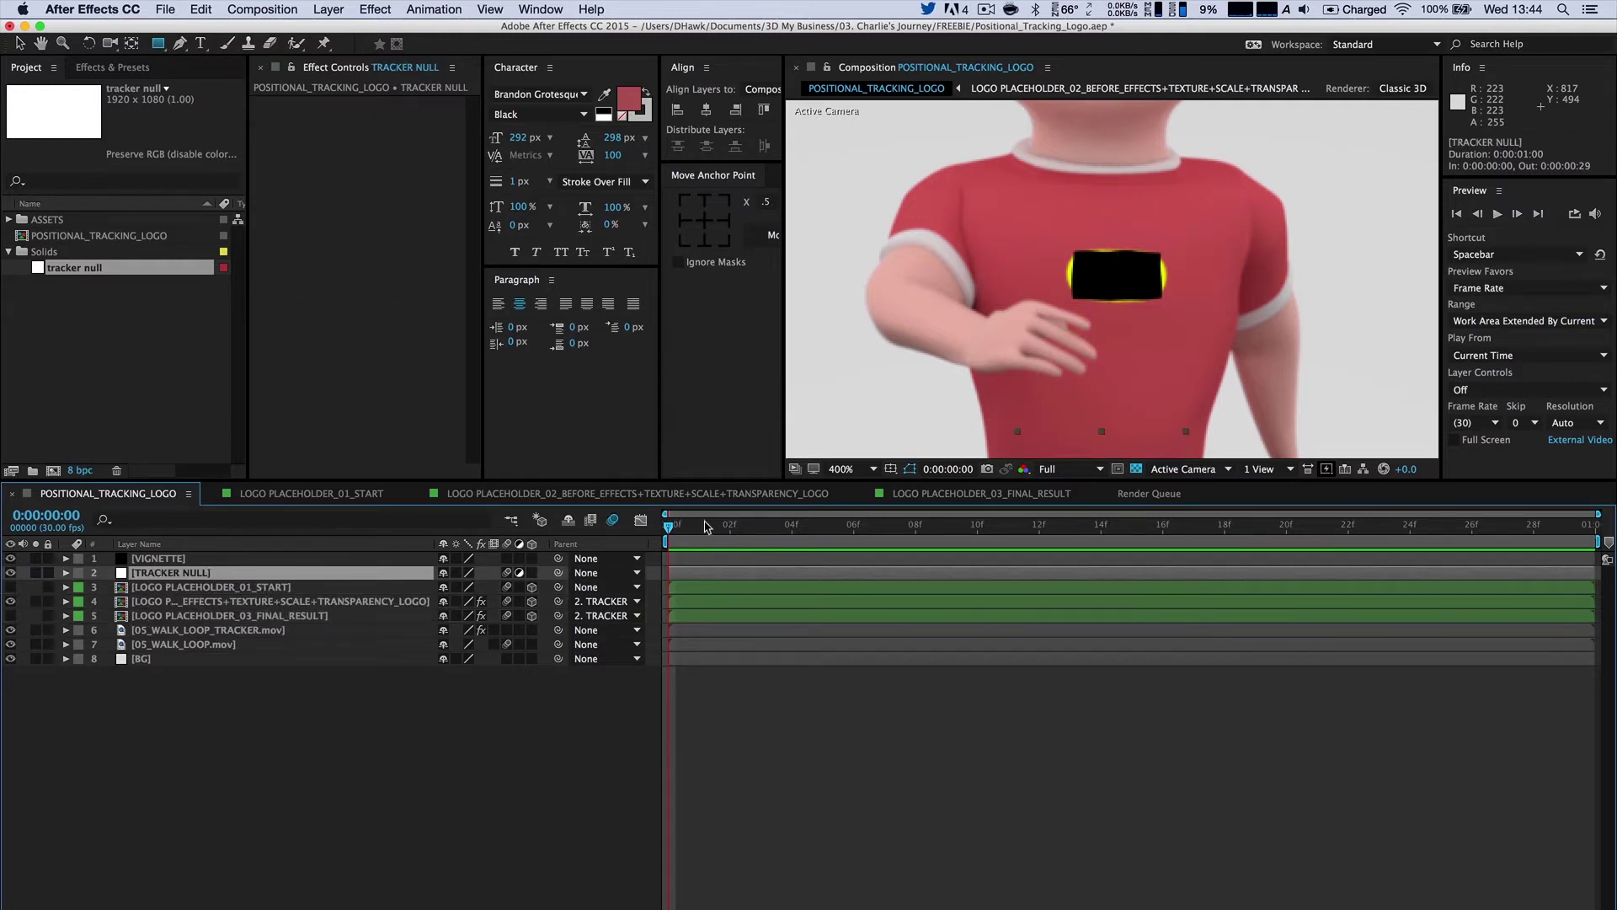
drag(715, 529, 638, 534)
drag(1343, 525, 589, 563)
scroll(1113, 278, down, 2)
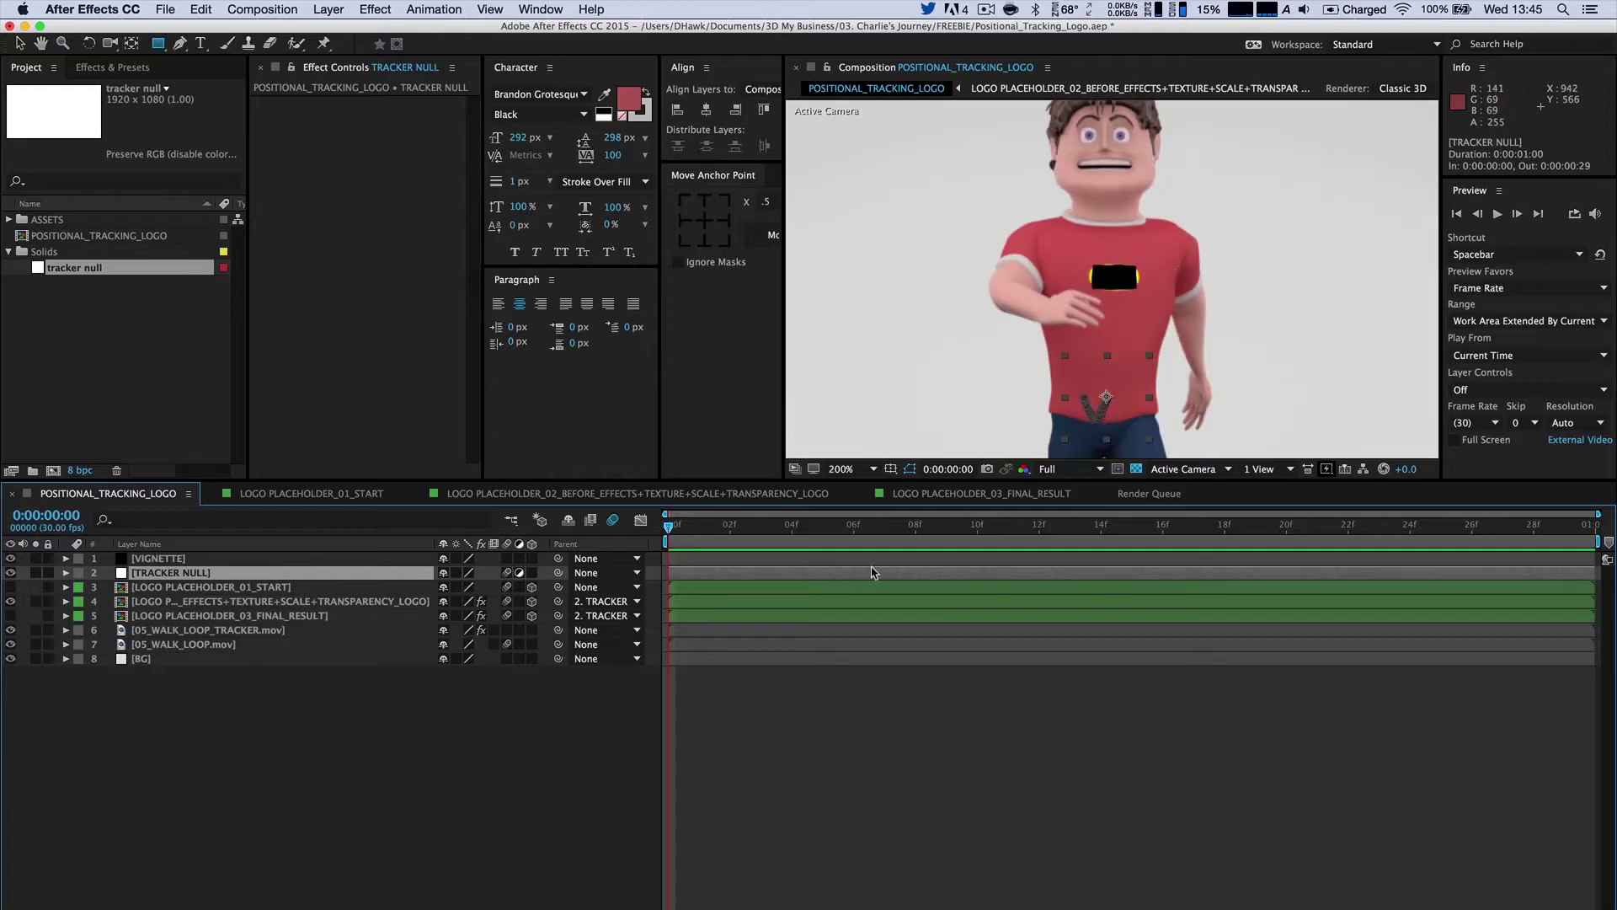
Set the LOGO PLACEHOLDER_02 layer's parent to None and preview the walk loop.
right_click(408, 796)
click(352, 776)
click(602, 601)
click(615, 619)
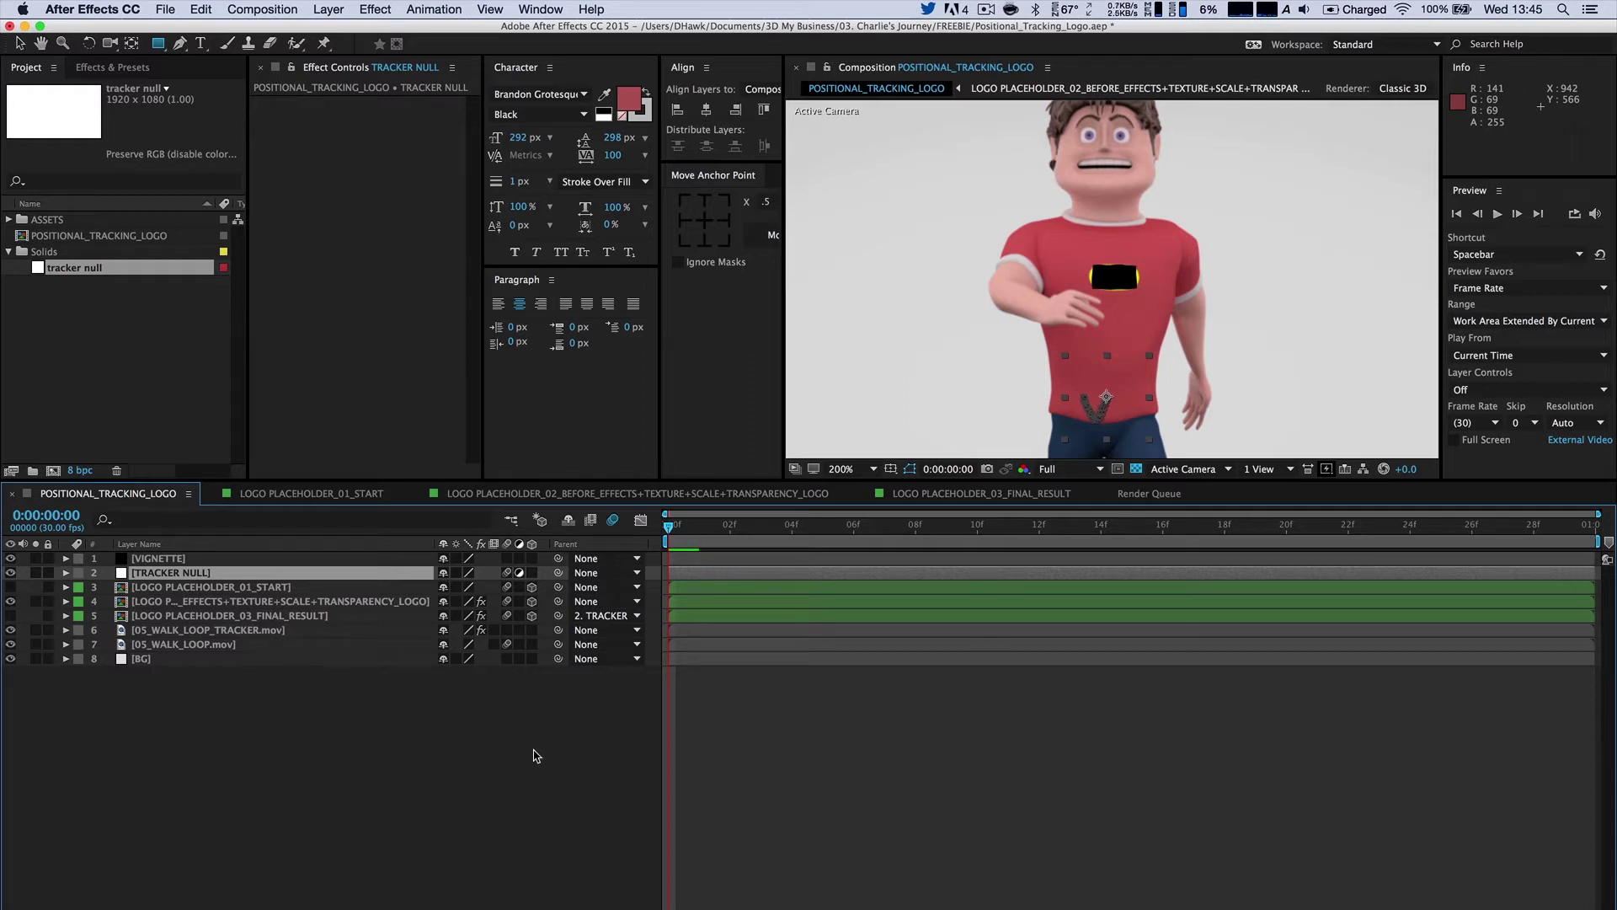
key(space)
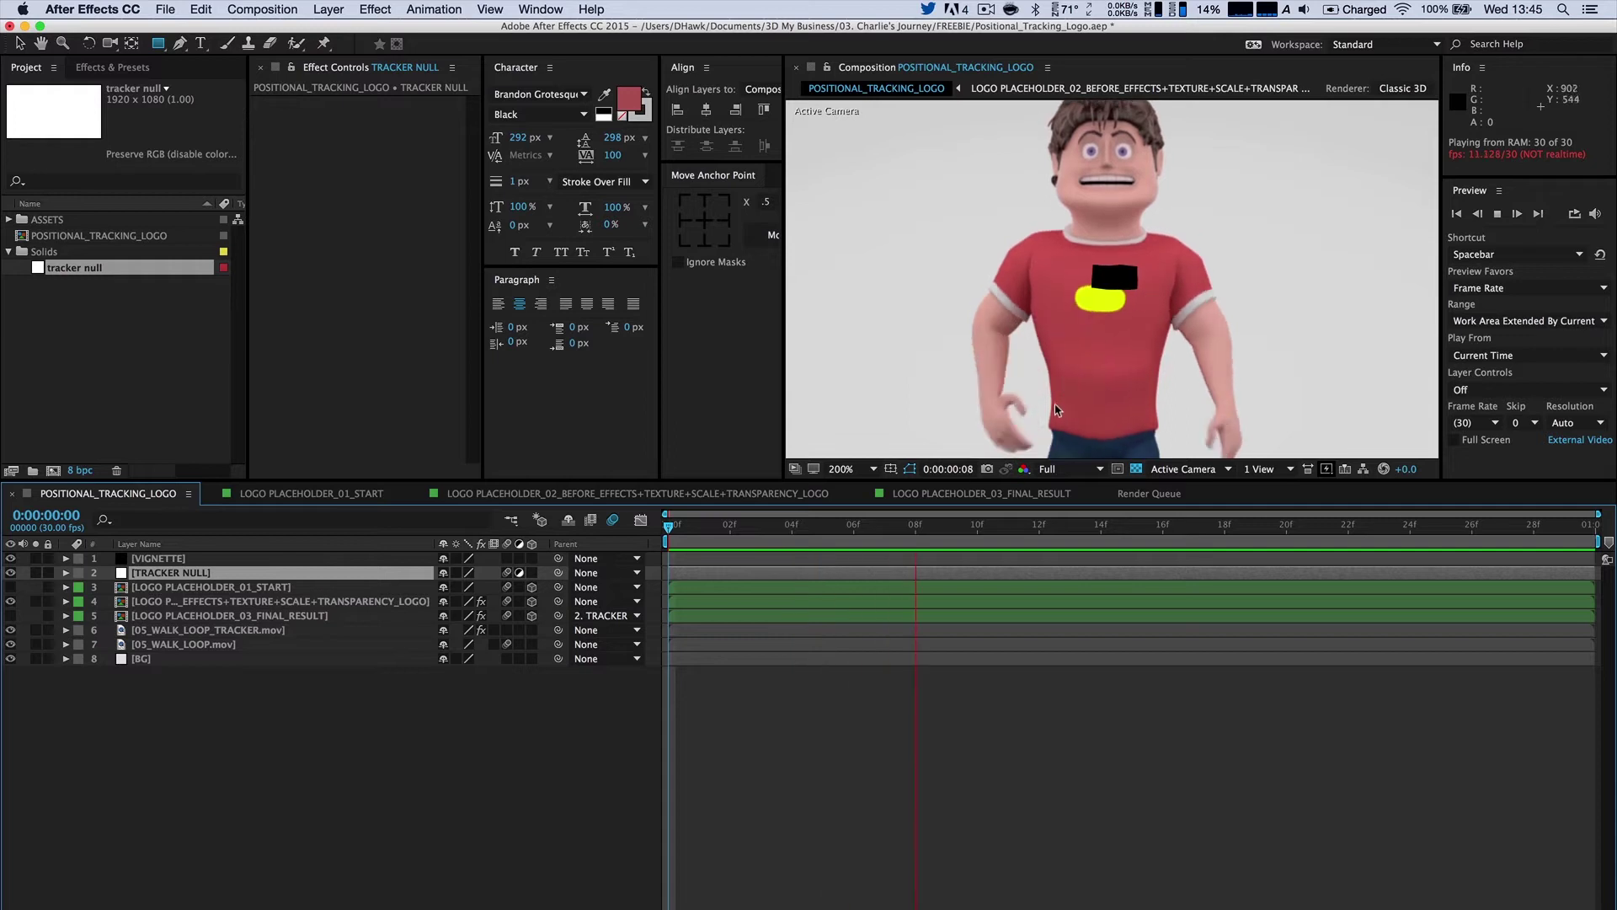
key(space)
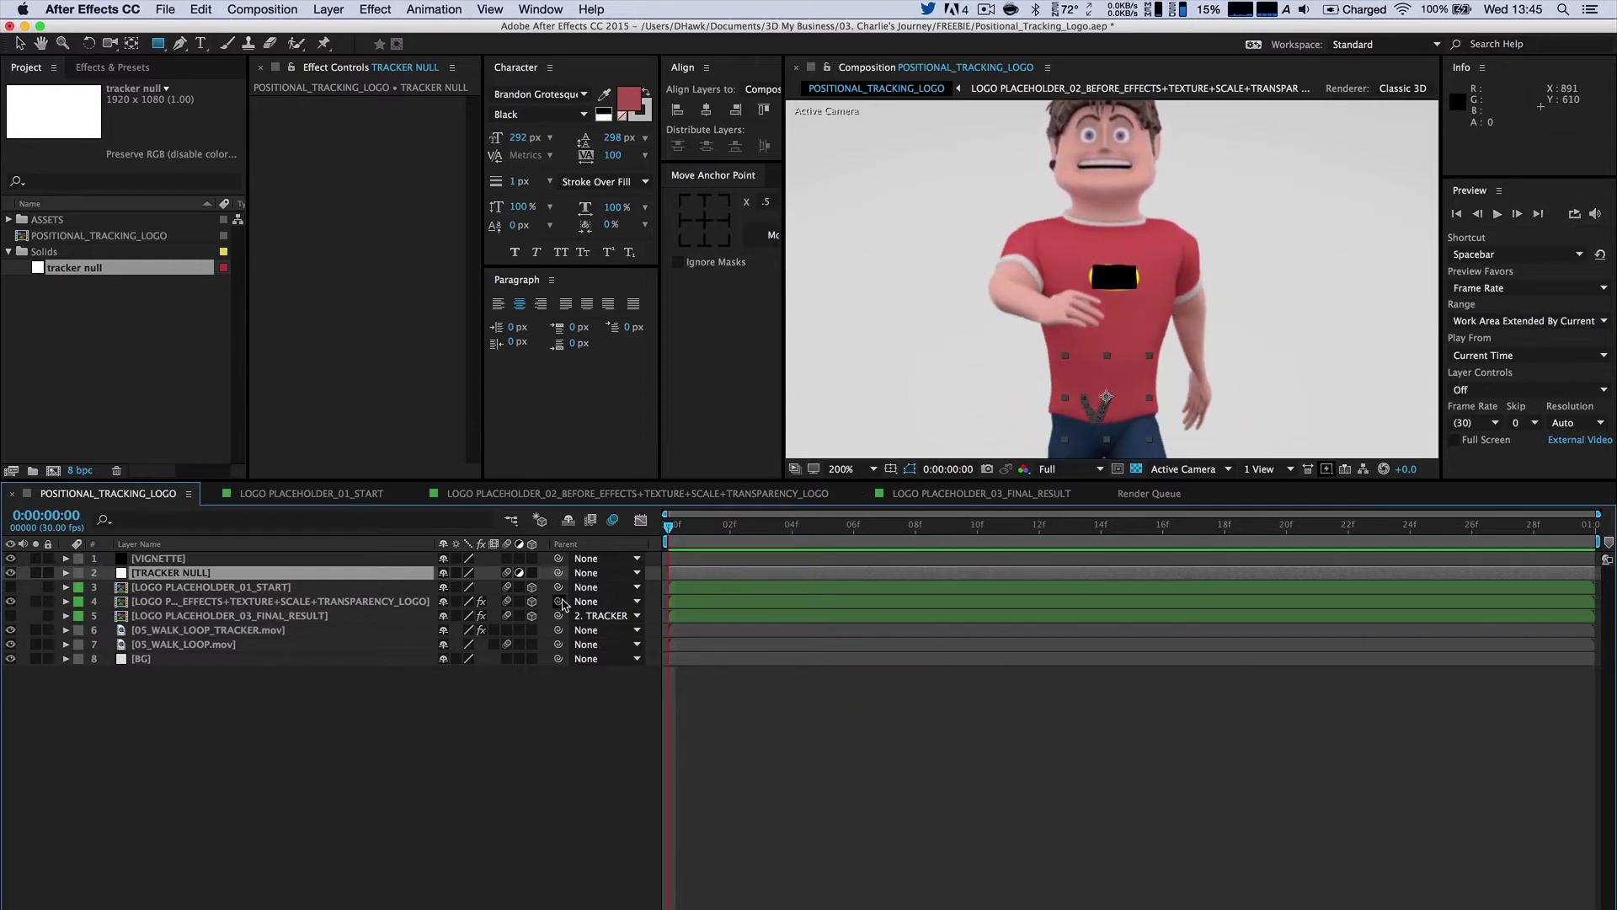
Parent the LOGO PLACEHOLDER_02 layer to TRACKER NULL and reveal the null's position keyframes.
click(265, 601)
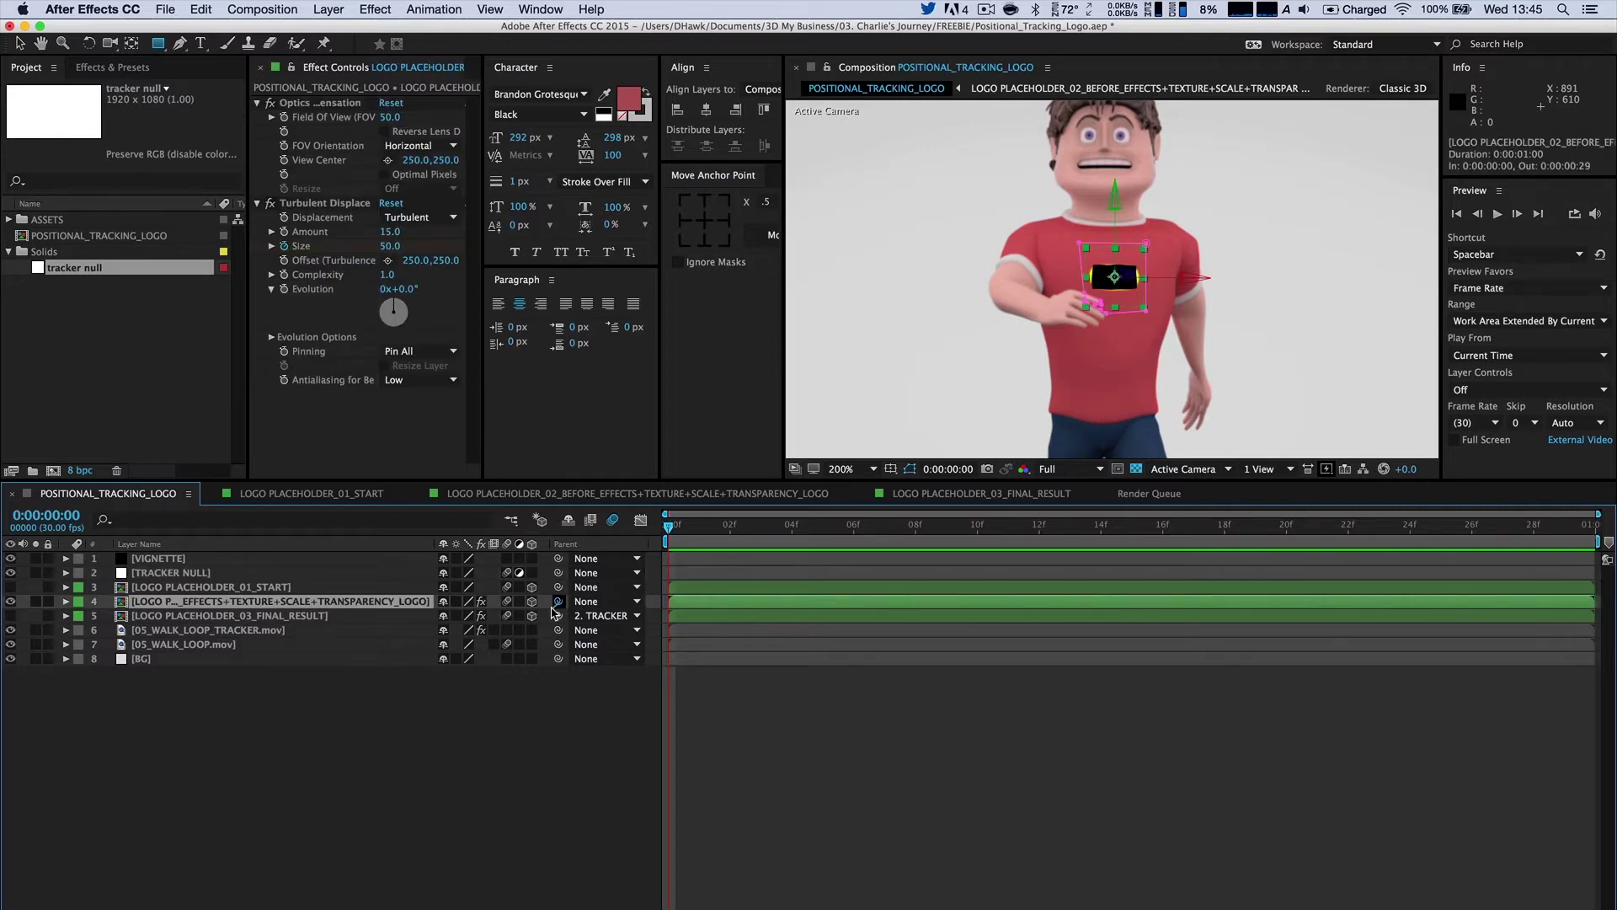
drag(557, 601, 176, 577)
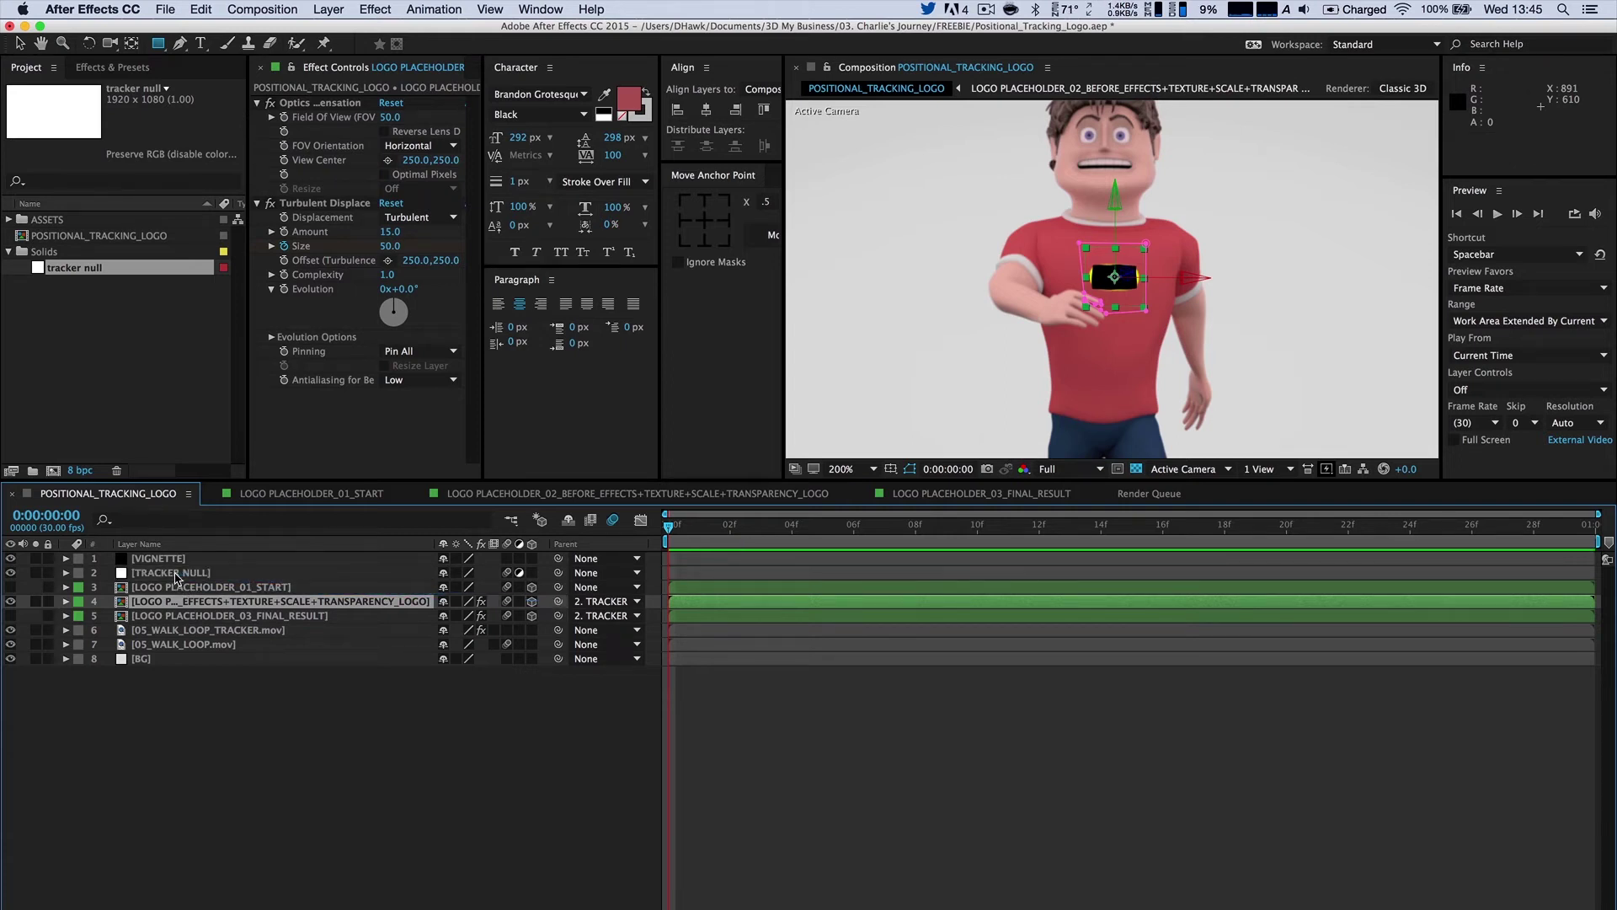
click(176, 576)
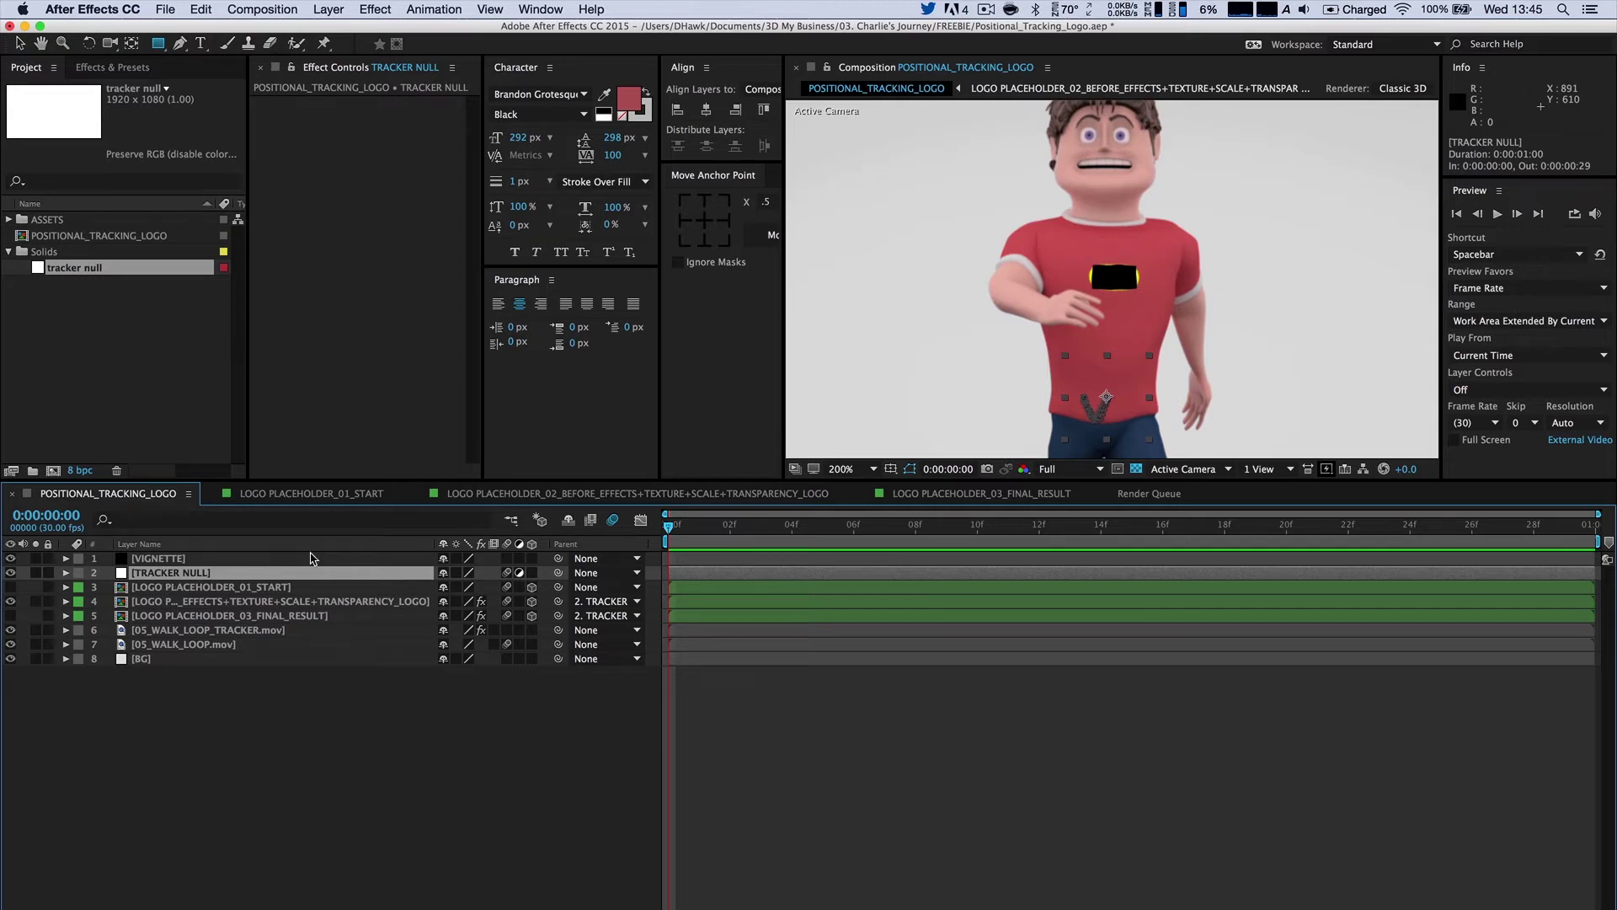
key(u)
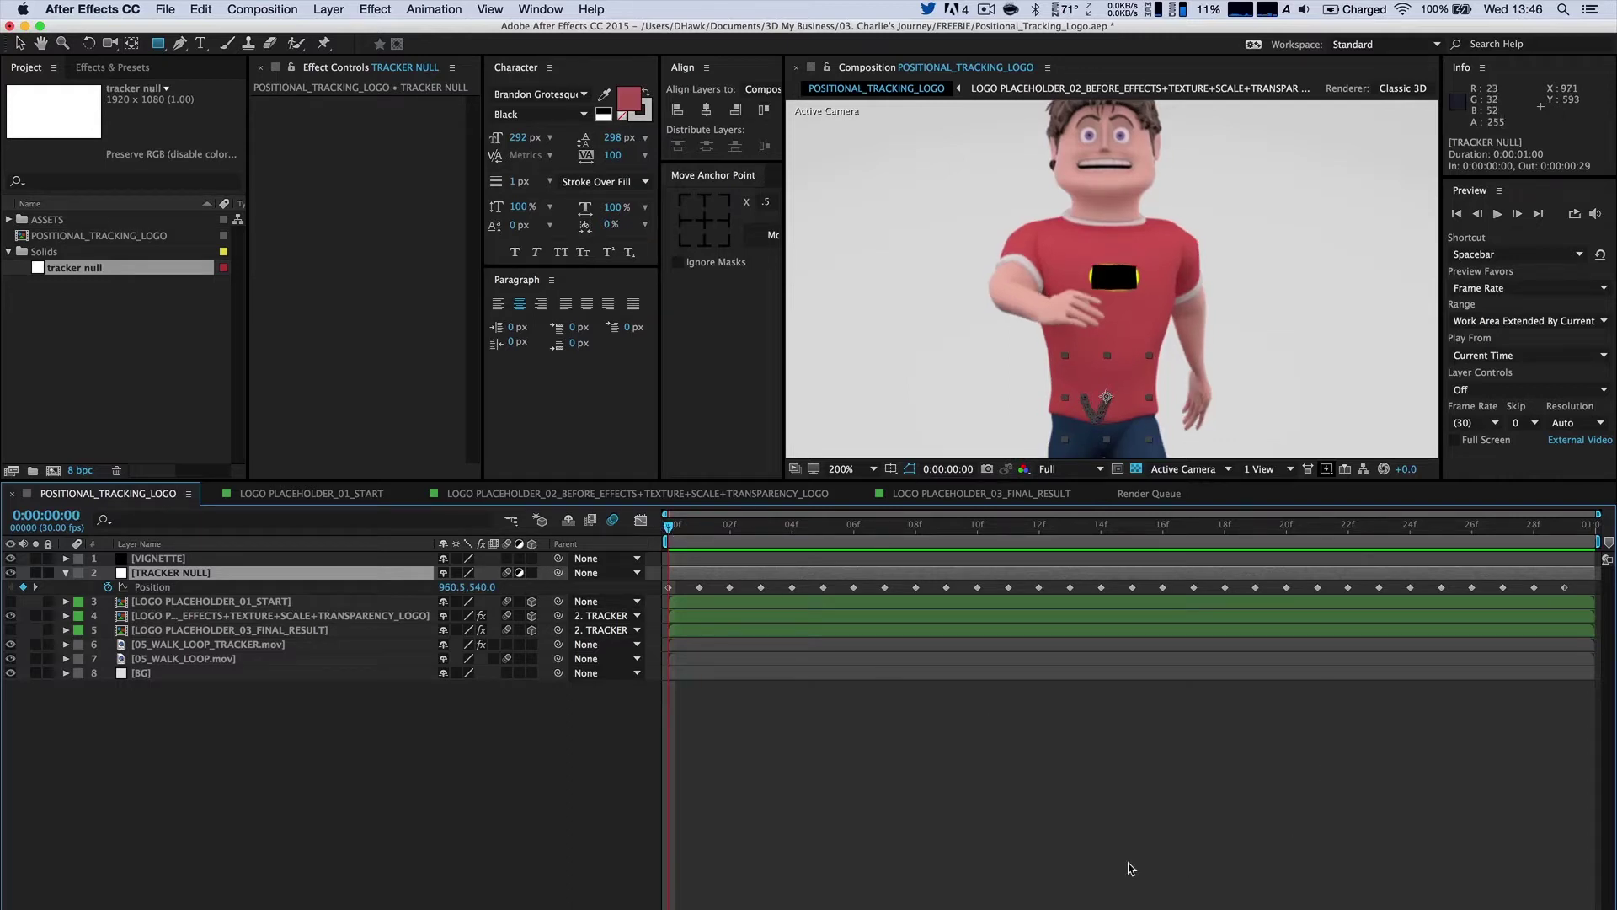
Examine the placeholder's alignment with the yellow marker up close, along with TRACKER NULL's position keyframes and the LOGO PLACEHOLDER_02 layer.
scroll(1170, 202, up, 1)
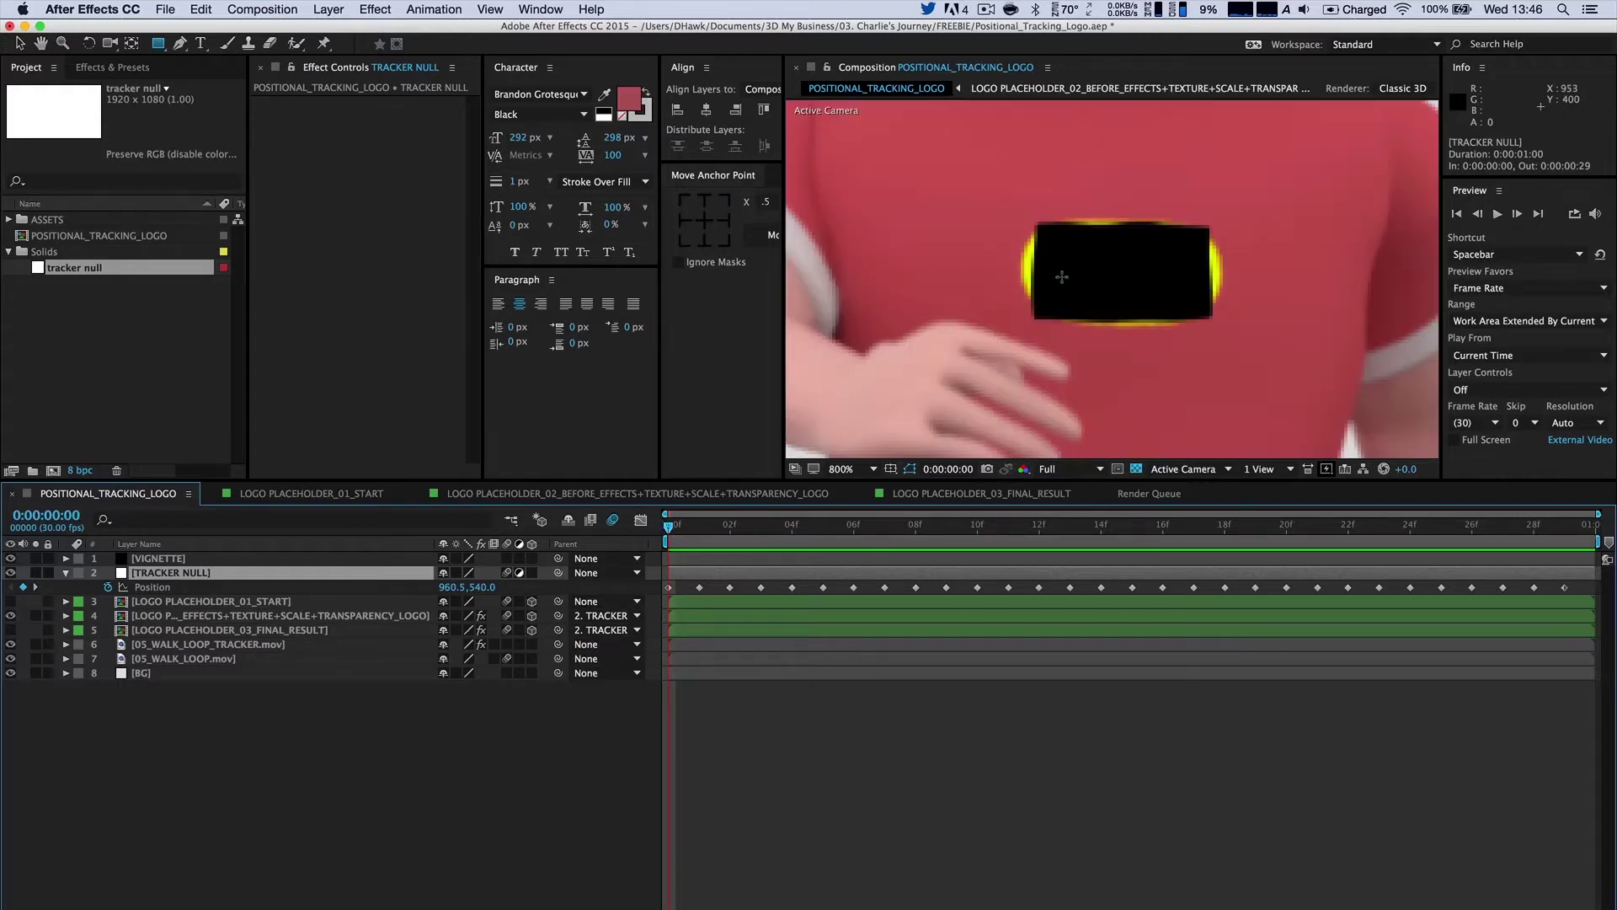
scroll(1061, 266, up, 1)
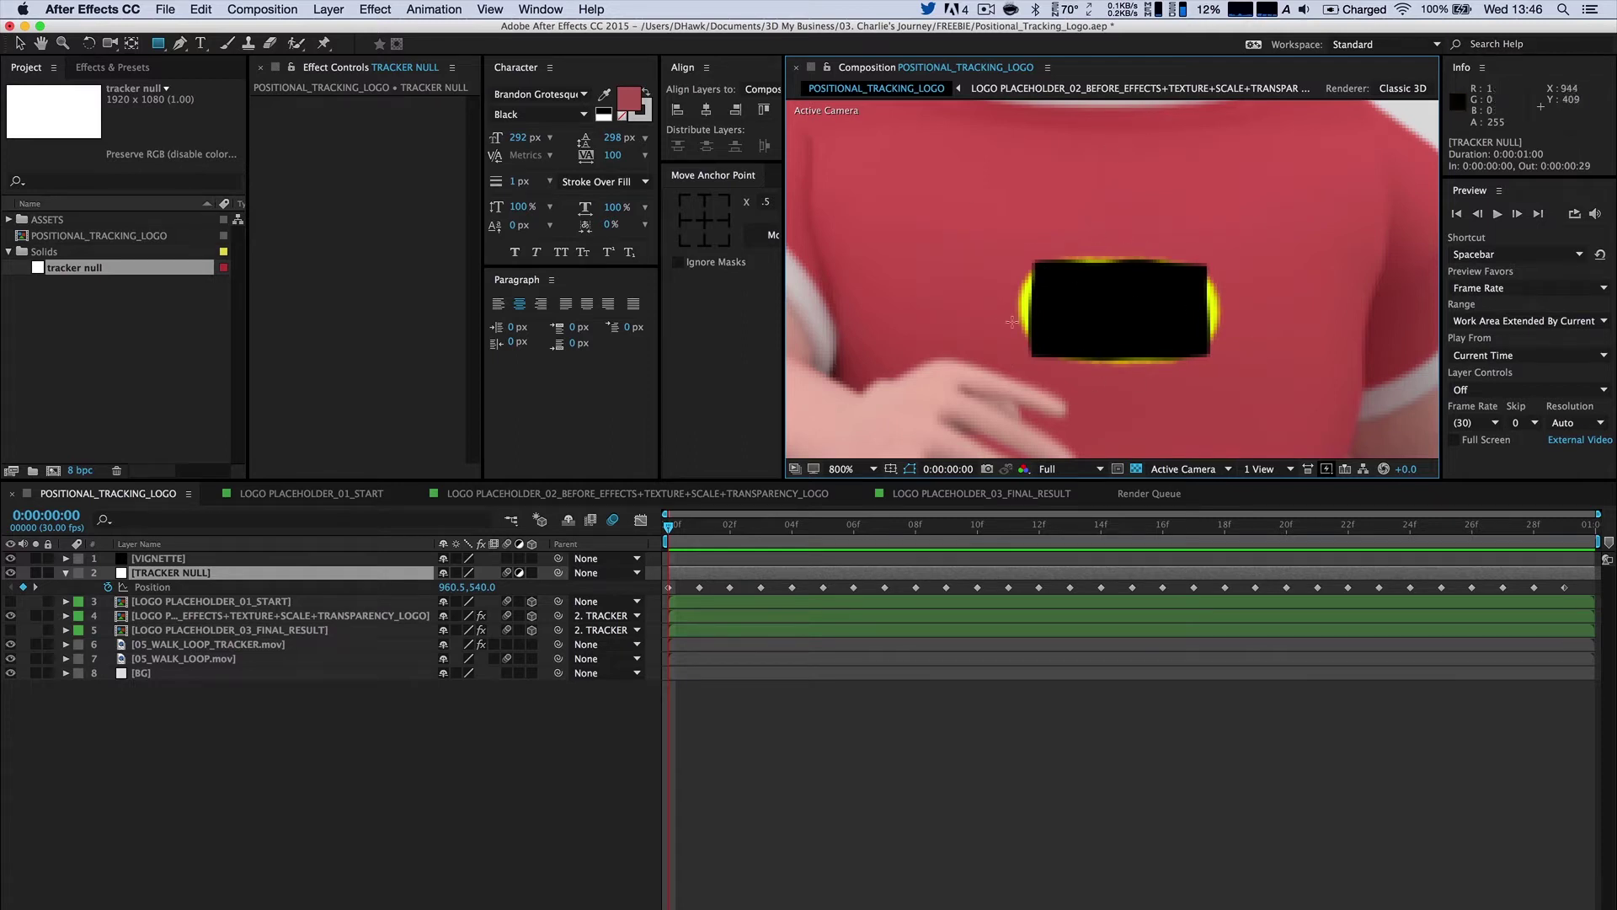
click(200, 574)
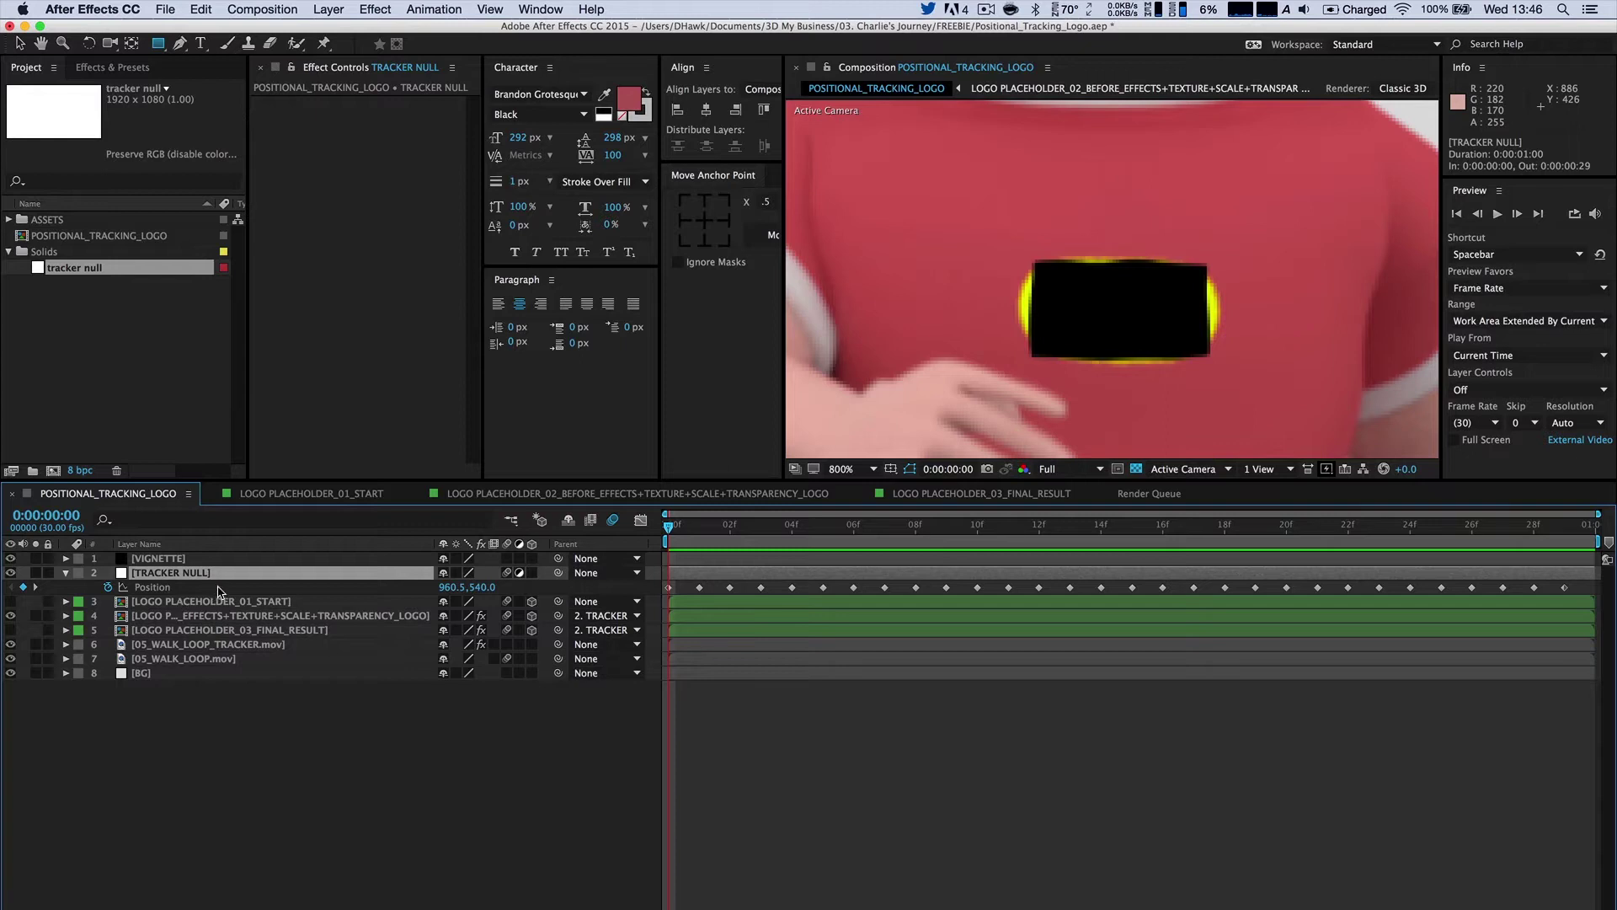
key(u)
key(u)
click(191, 615)
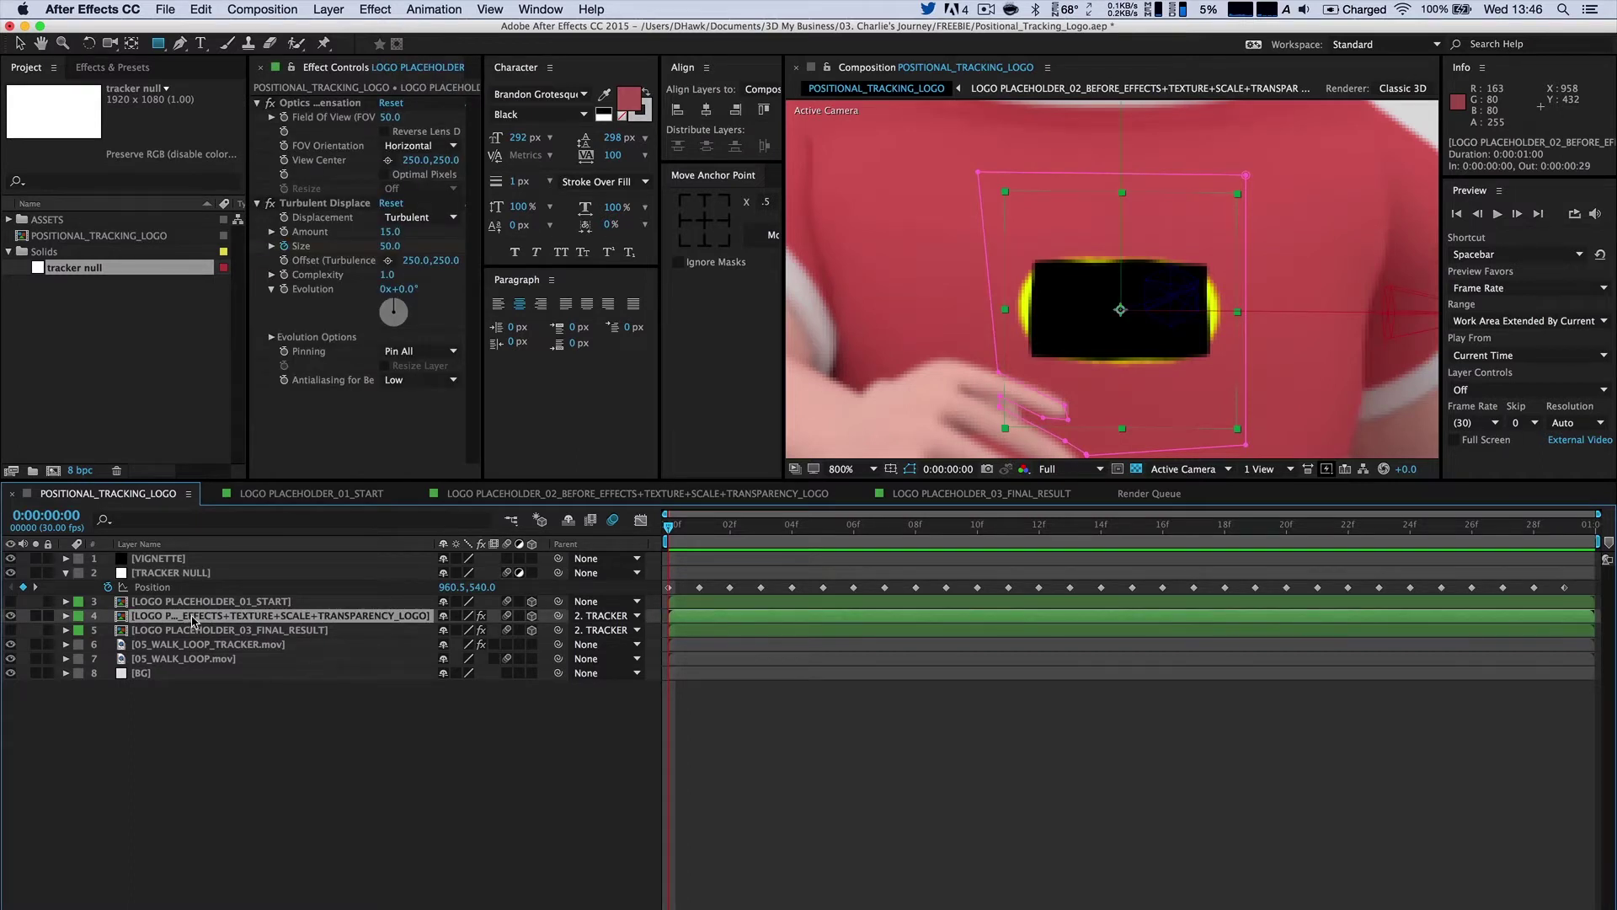
Reveal the rotation keyframes of the LOGO PLACEHOLDER_02 layer and compare the placeholder with and without its layer controls.
key(r)
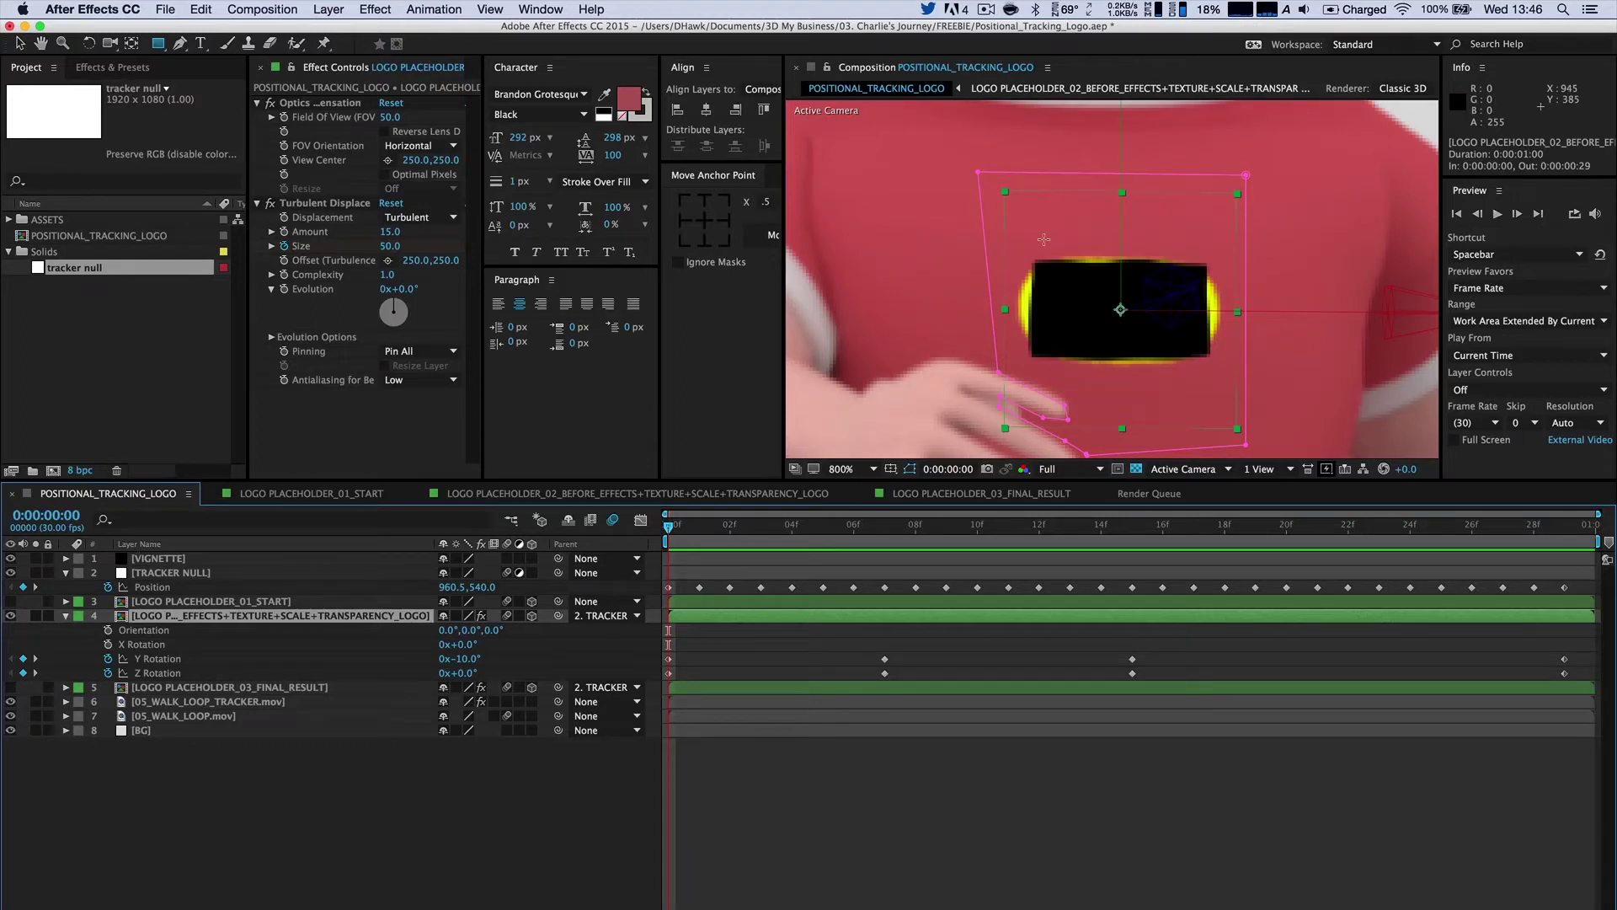
key(comma)
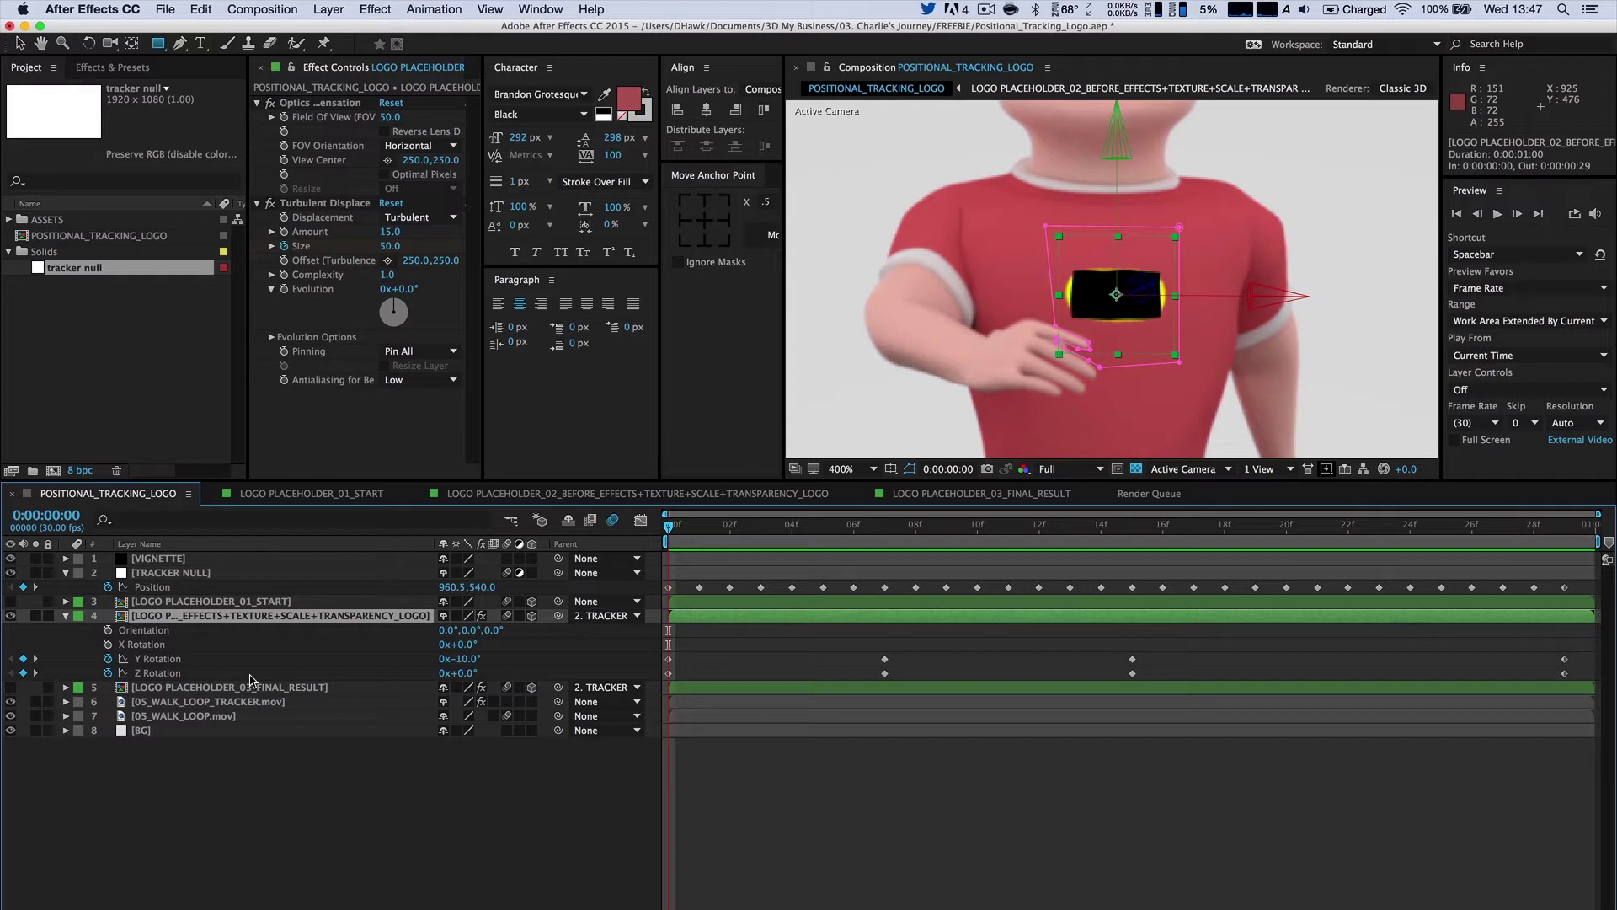
key(super+shift+h)
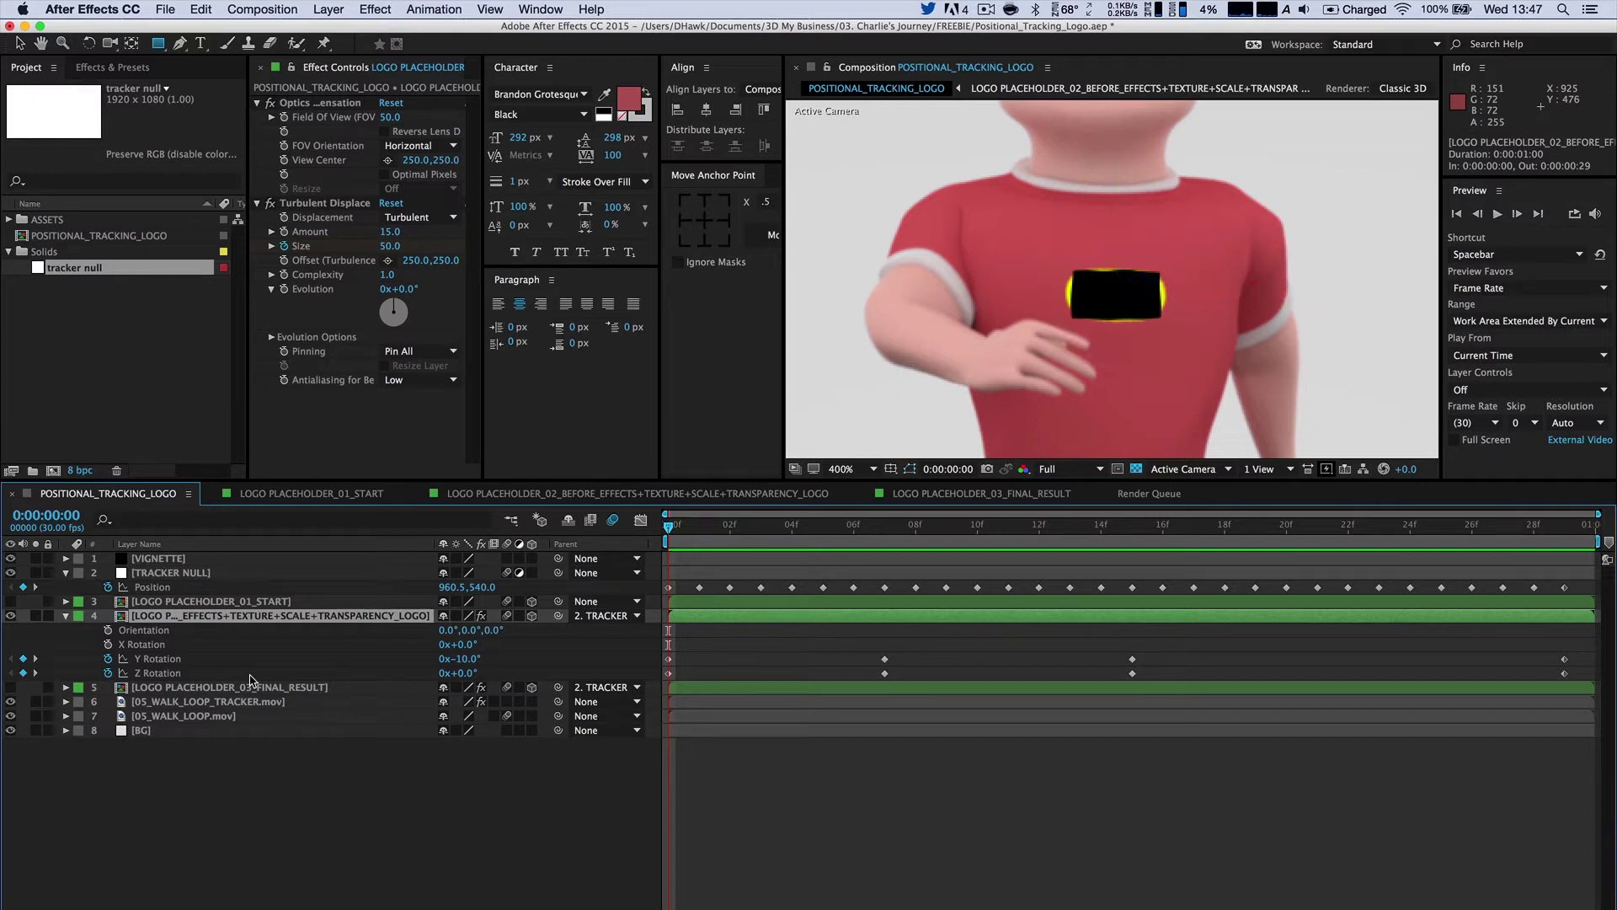
key(super+shift+h)
key(super+shift+h)
key(super+shift+h)
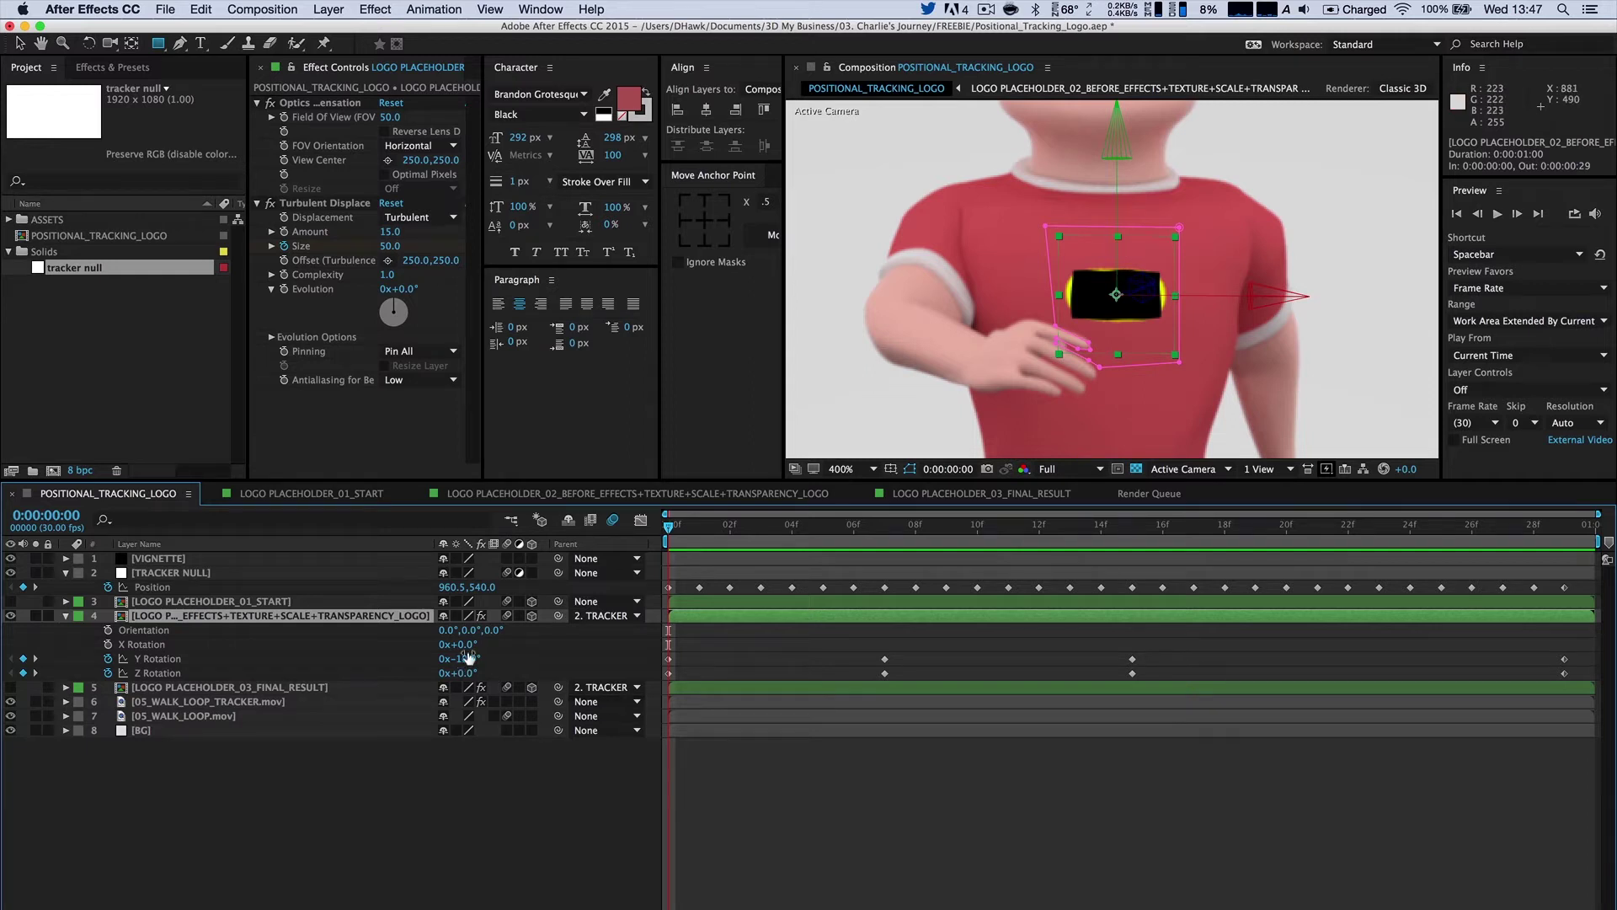
Try a different Y Rotation value for the LOGO PLACEHOLDER_02 layer at frame 0, and undo the change.
mouse_move(467, 658)
mouse_down()
mouse_move(489, 654)
mouse_move(438, 651)
mouse_move(498, 646)
mouse_move(465, 643)
mouse_up()
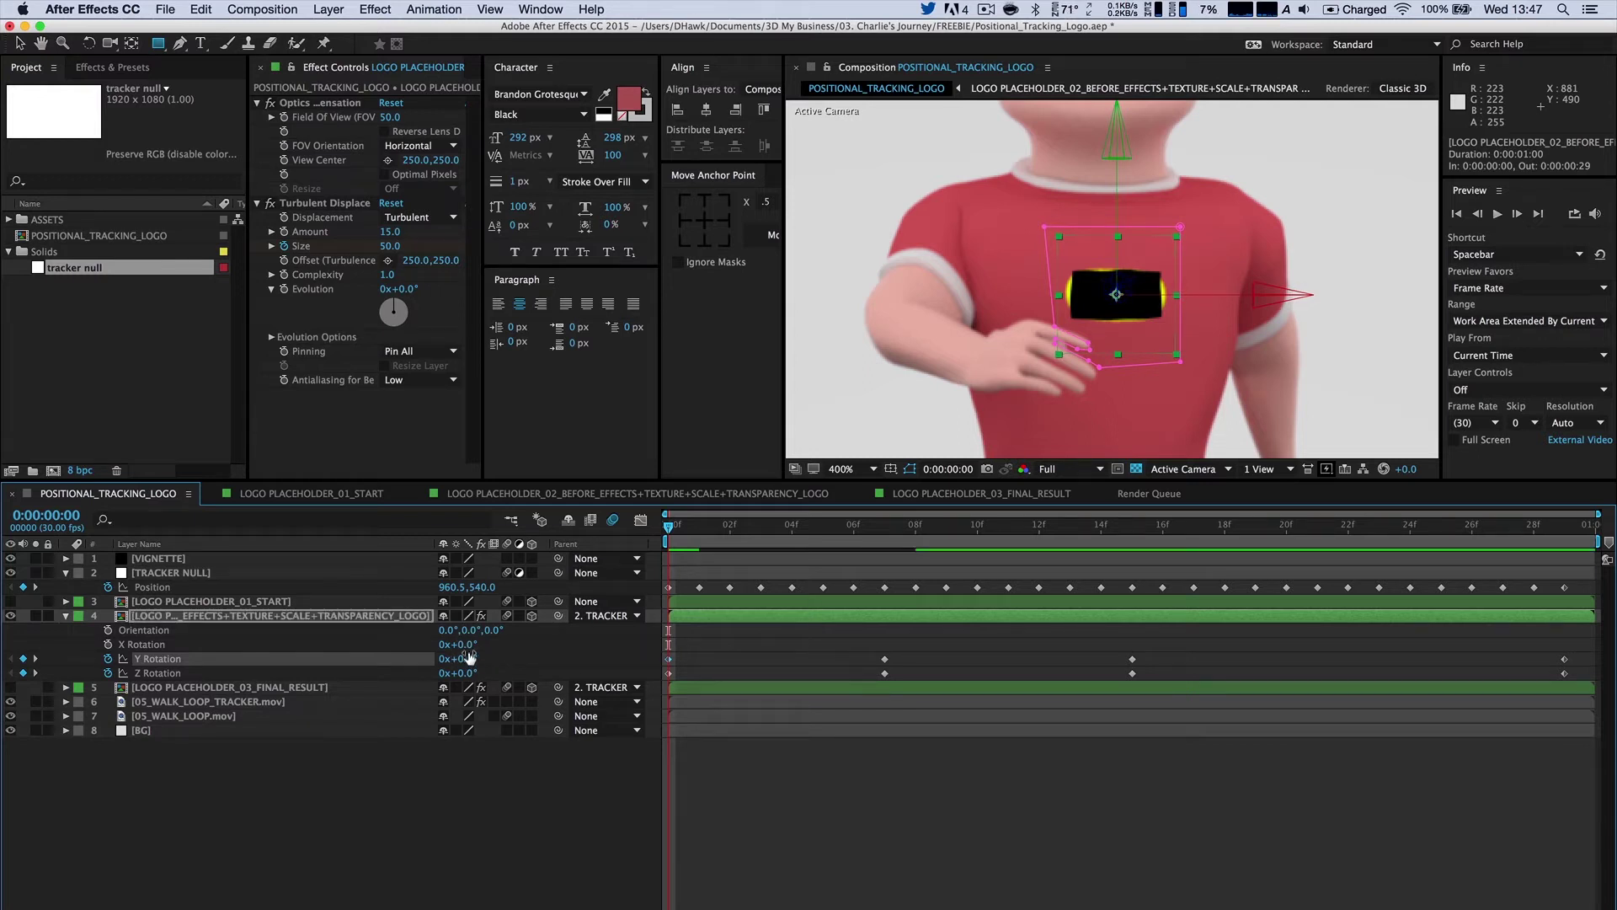
key(super+z)
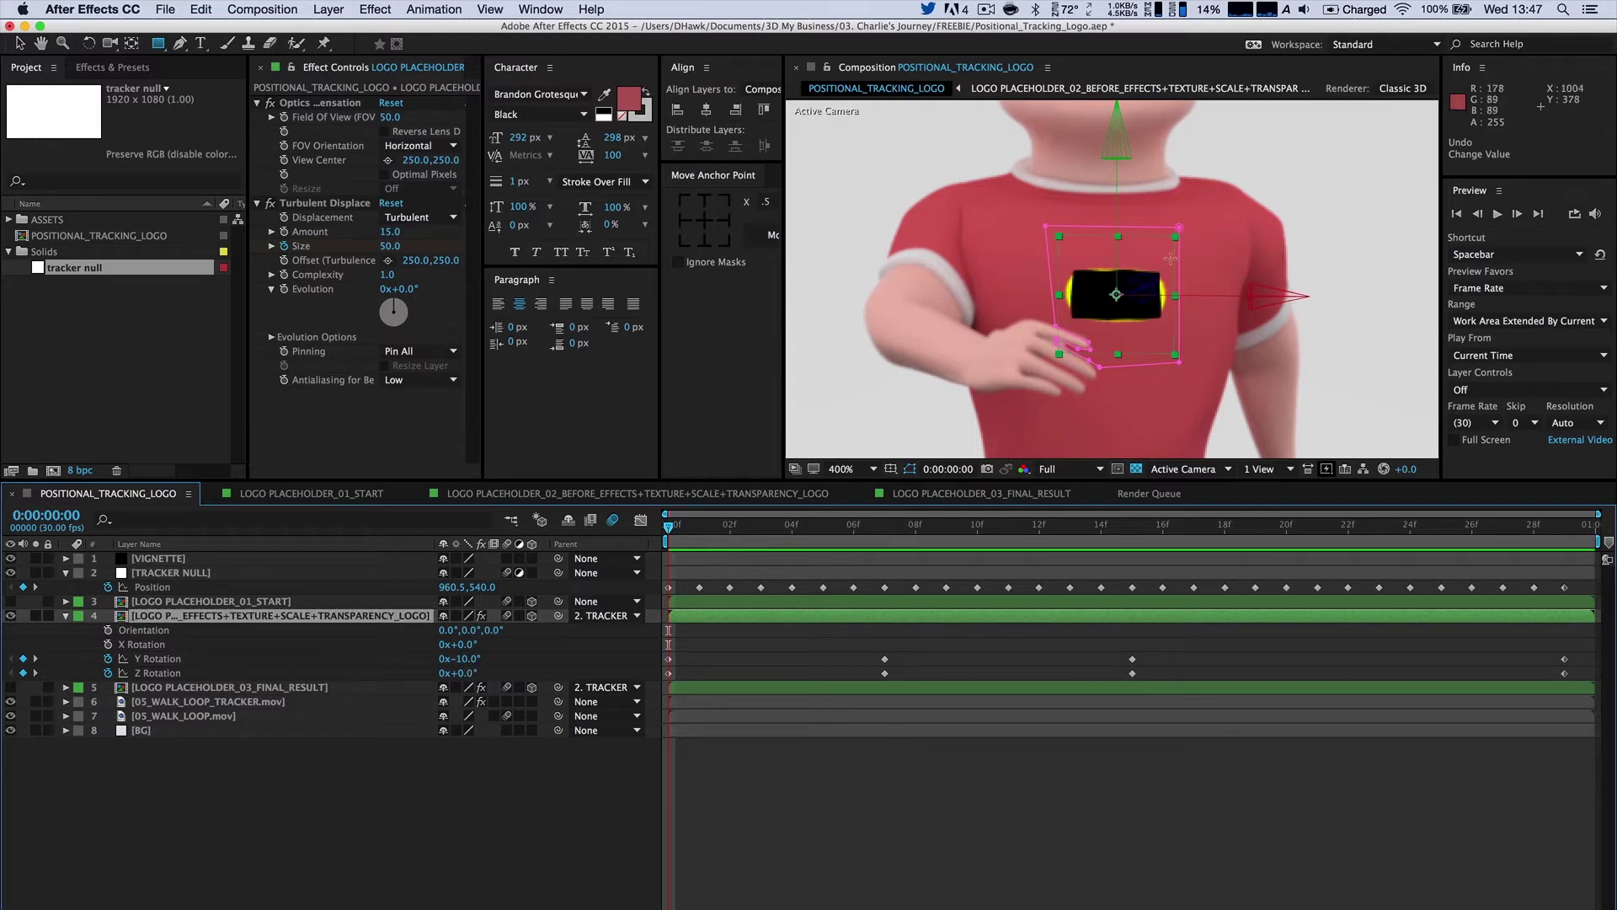
Step and scrub through the opening frames up to frame 7 to check how the placeholder rotates over the yellow marker.
key(period)
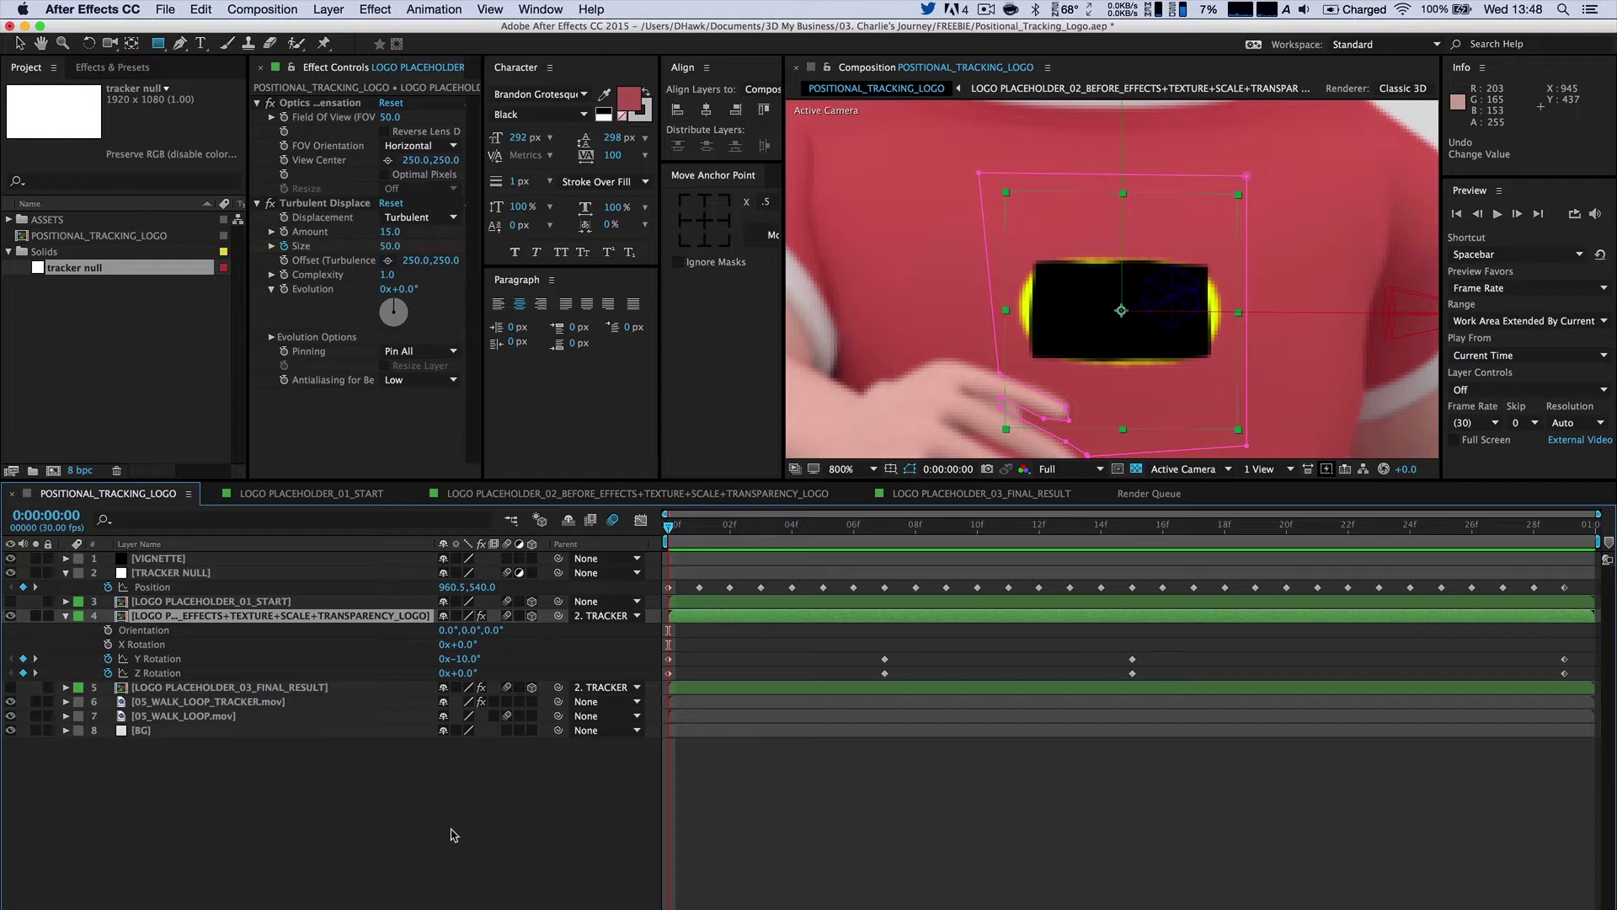
click(547, 773)
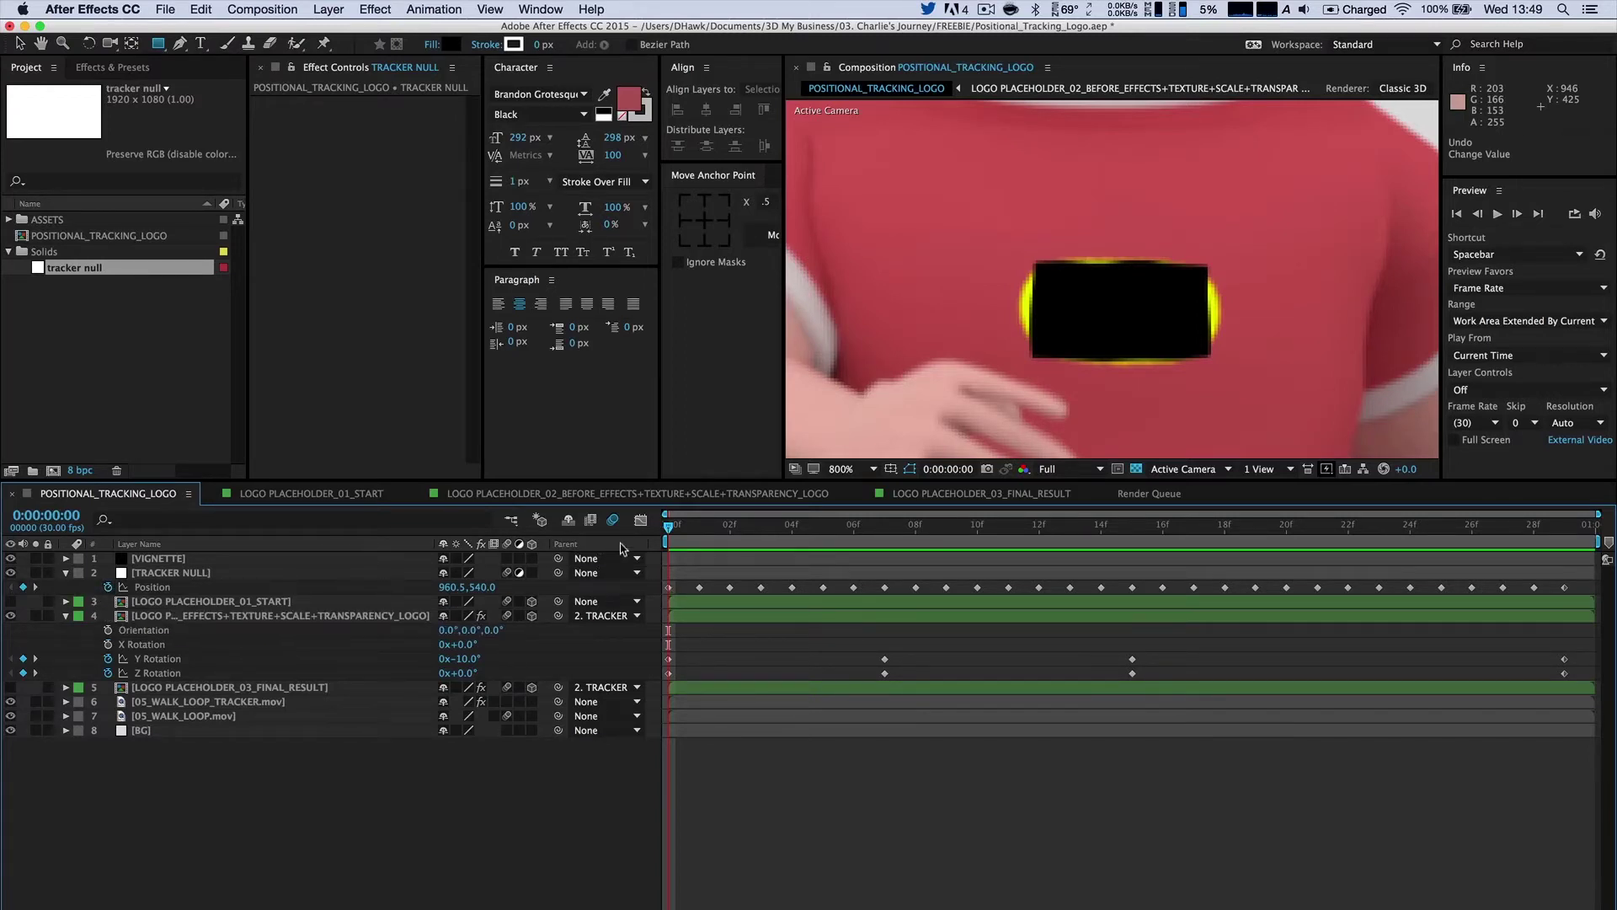
click(694, 529)
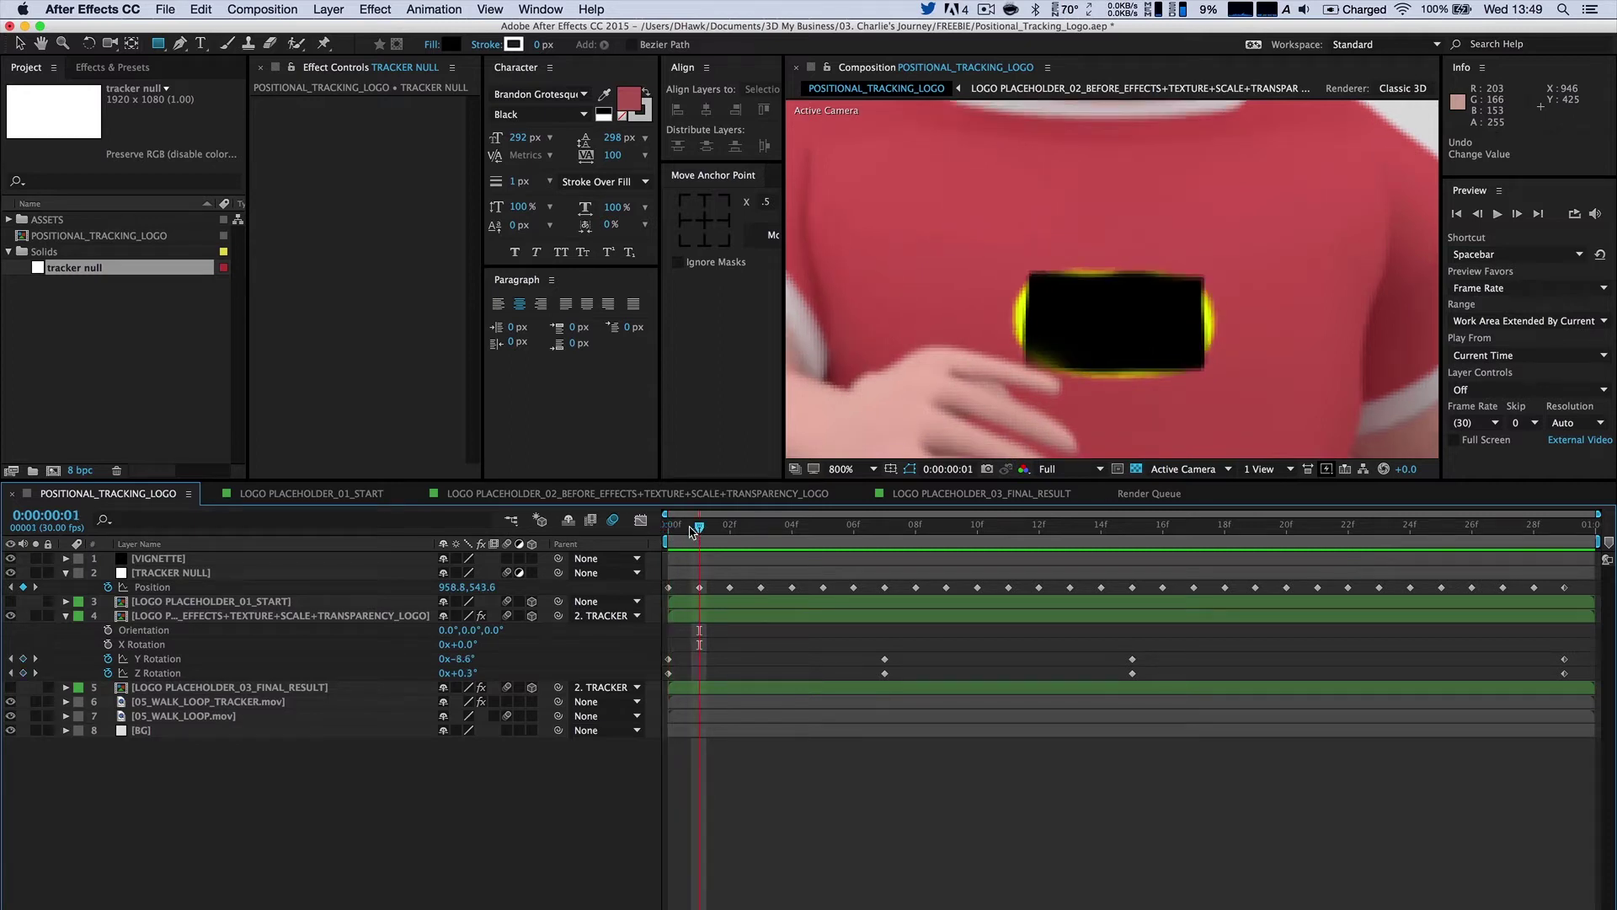
key(Page_Down)
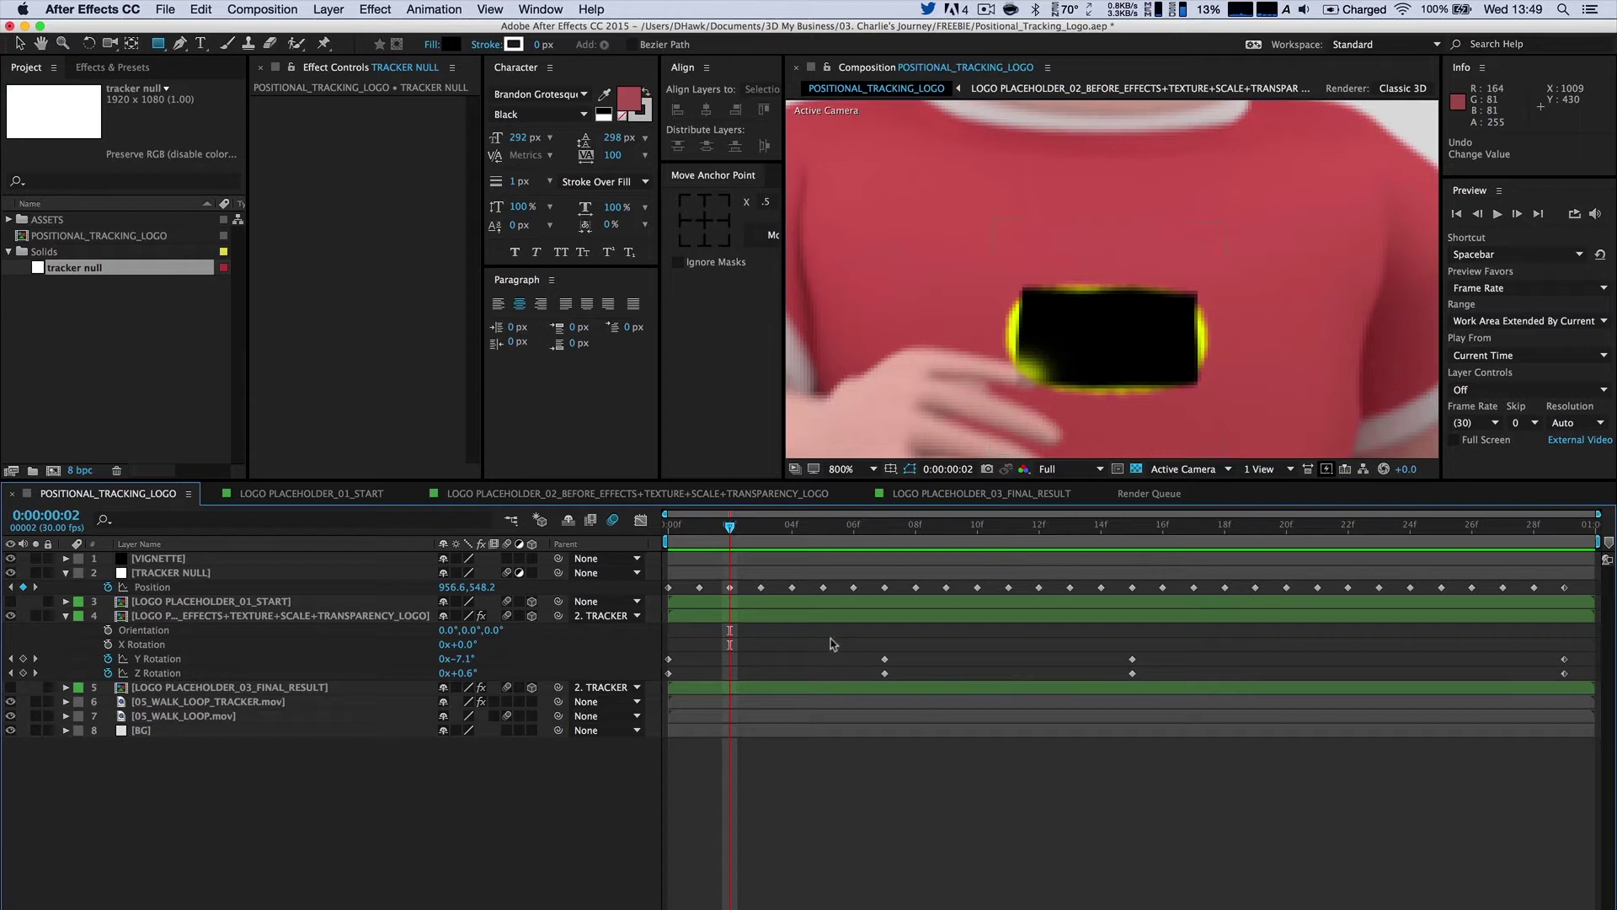
drag(735, 528, 876, 541)
scroll(998, 433, down, 1)
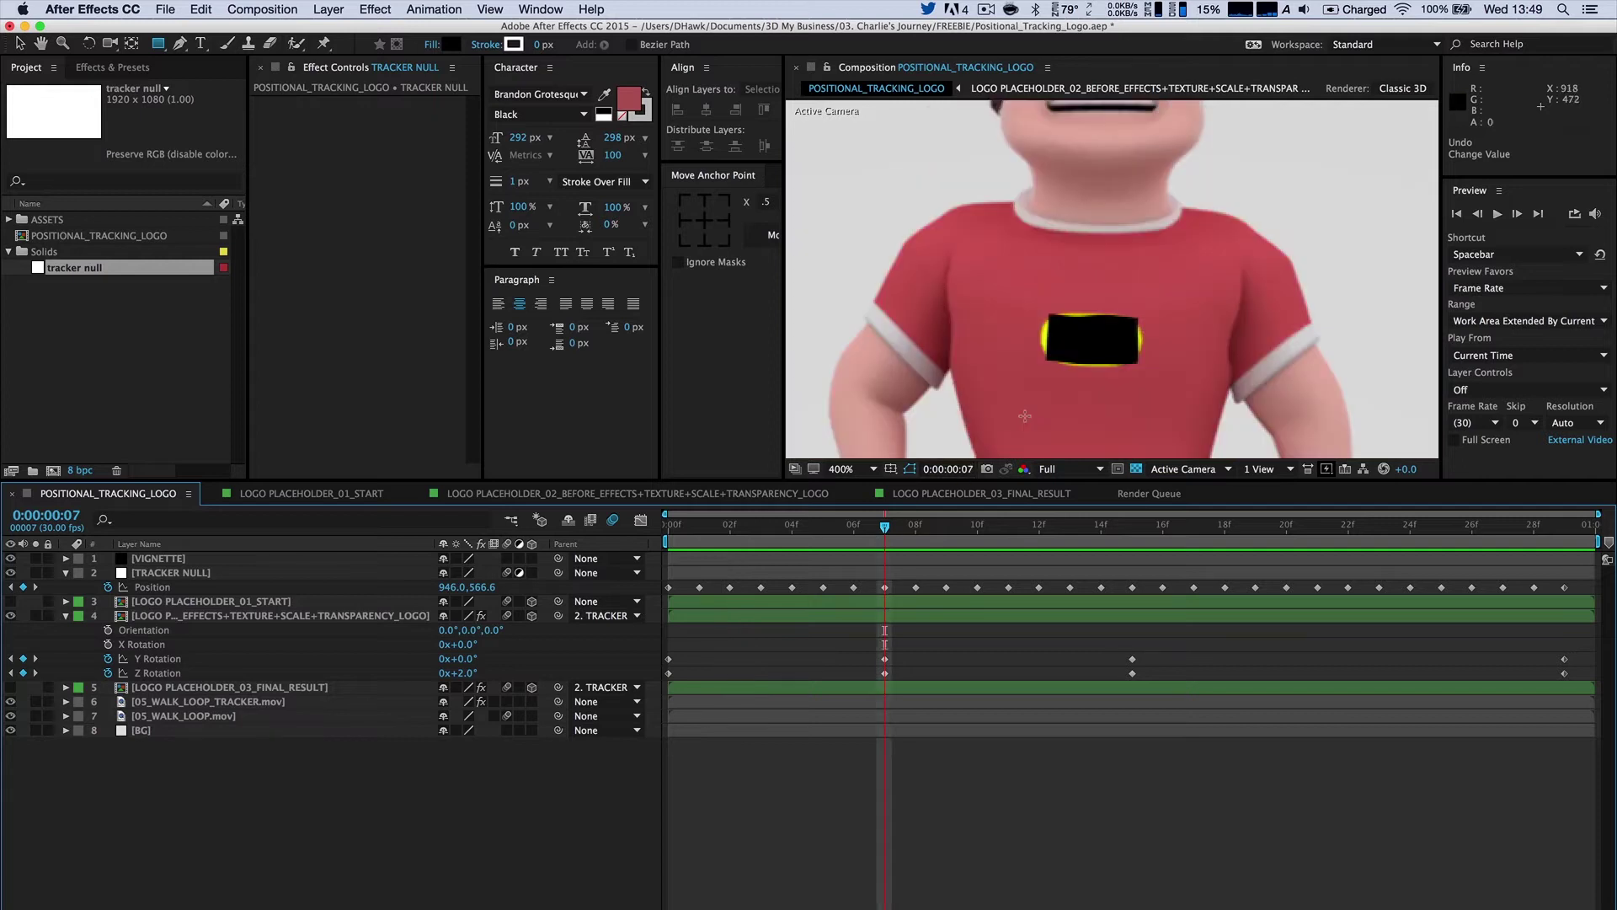
key(space)
drag(1027, 416, 1032, 381)
drag(891, 529, 373, 501)
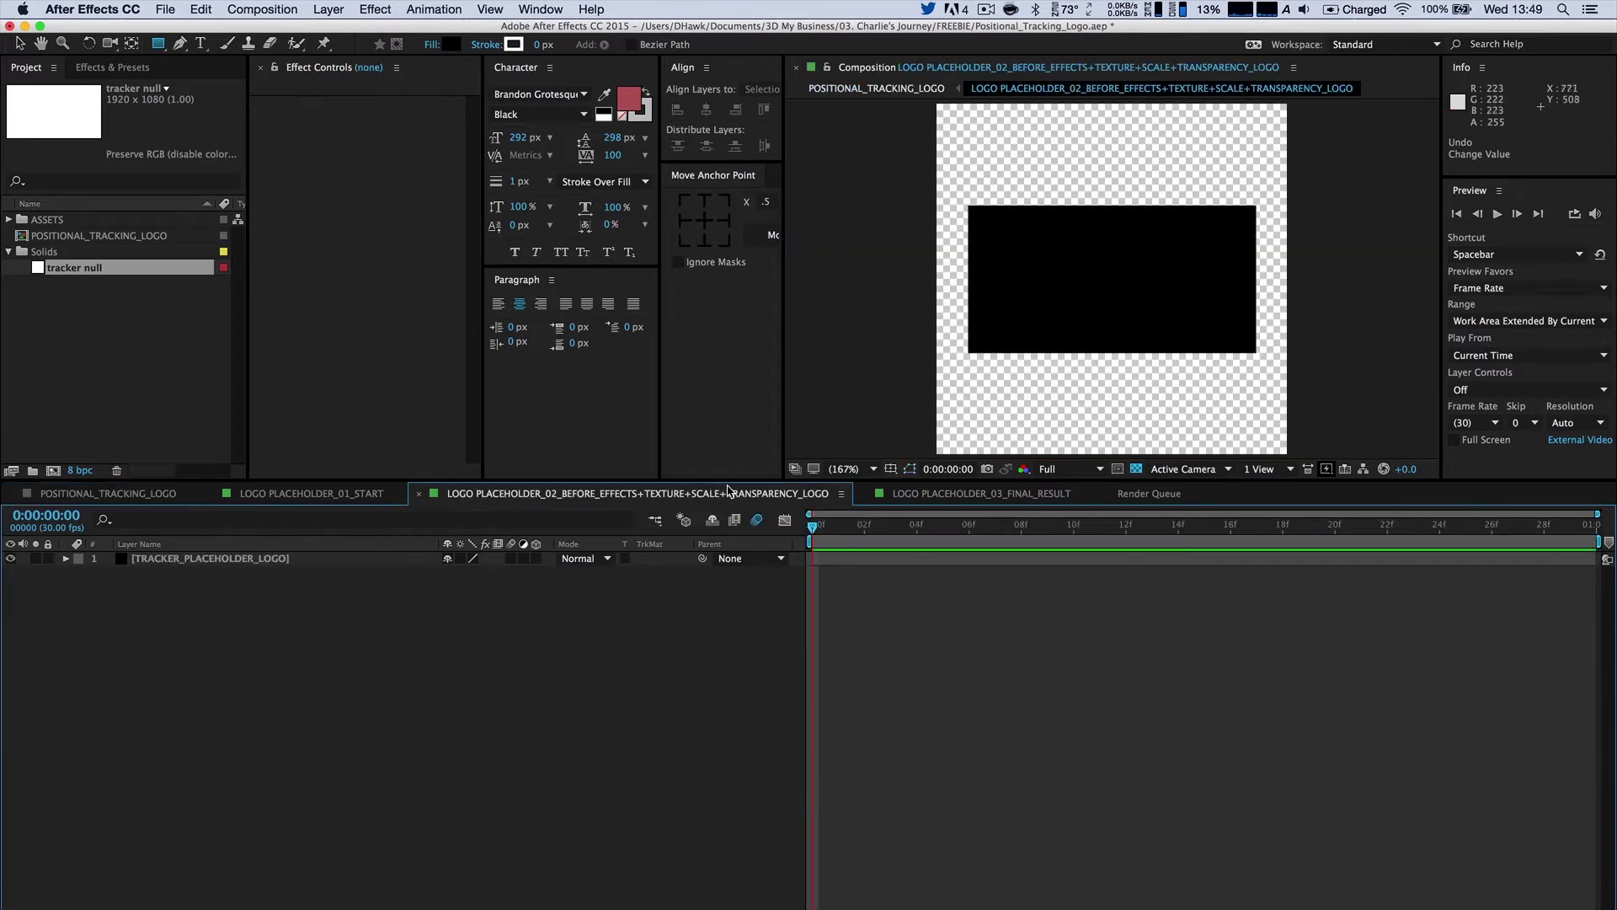
Compare the contents of the LOGO PLACEHOLDER_01_START, LOGO PLACEHOLDER_02 and LOGO PLACEHOLDER_03_FINAL_RESULT compositions, and return to POSITIONAL_TRACKING_LOGO.
click(728, 492)
click(303, 493)
click(134, 495)
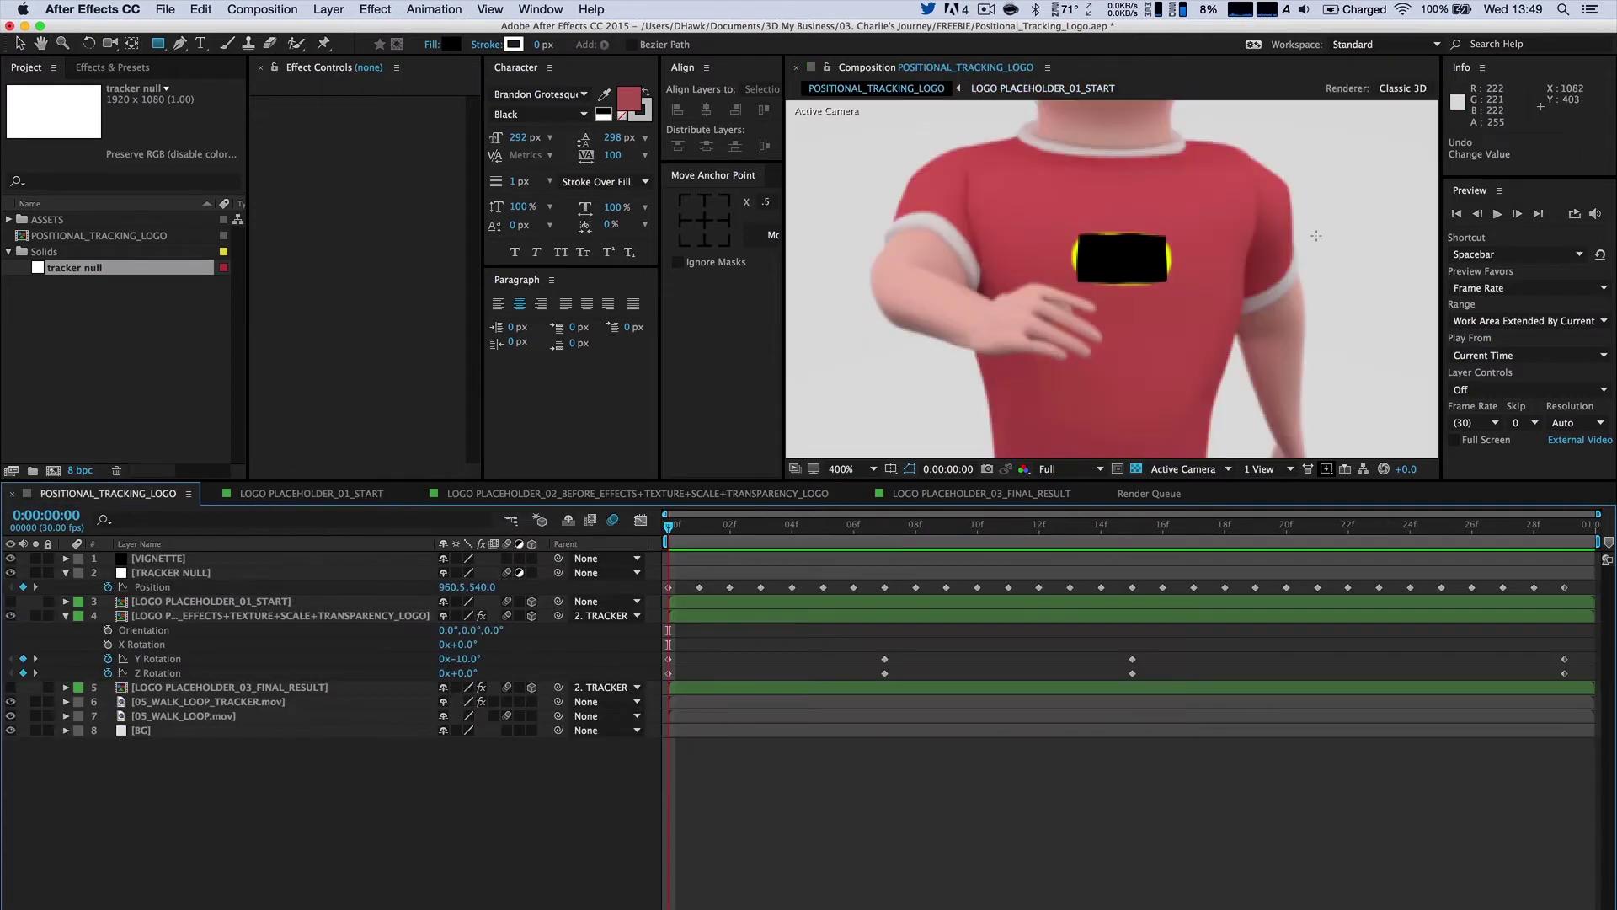
click(313, 498)
click(601, 495)
click(968, 494)
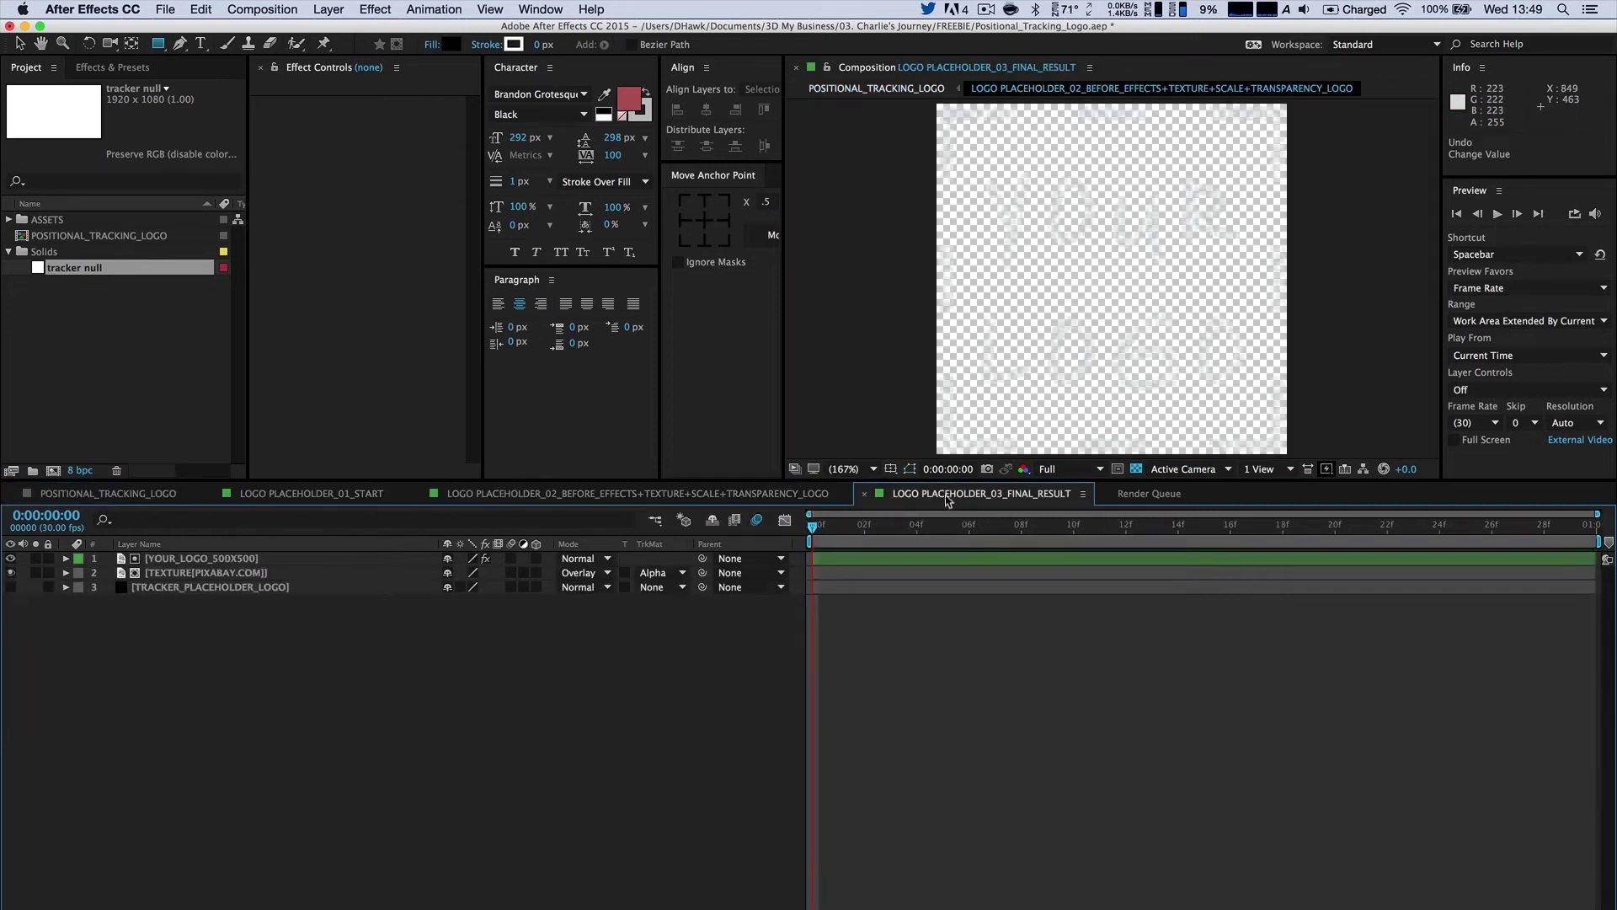
click(366, 488)
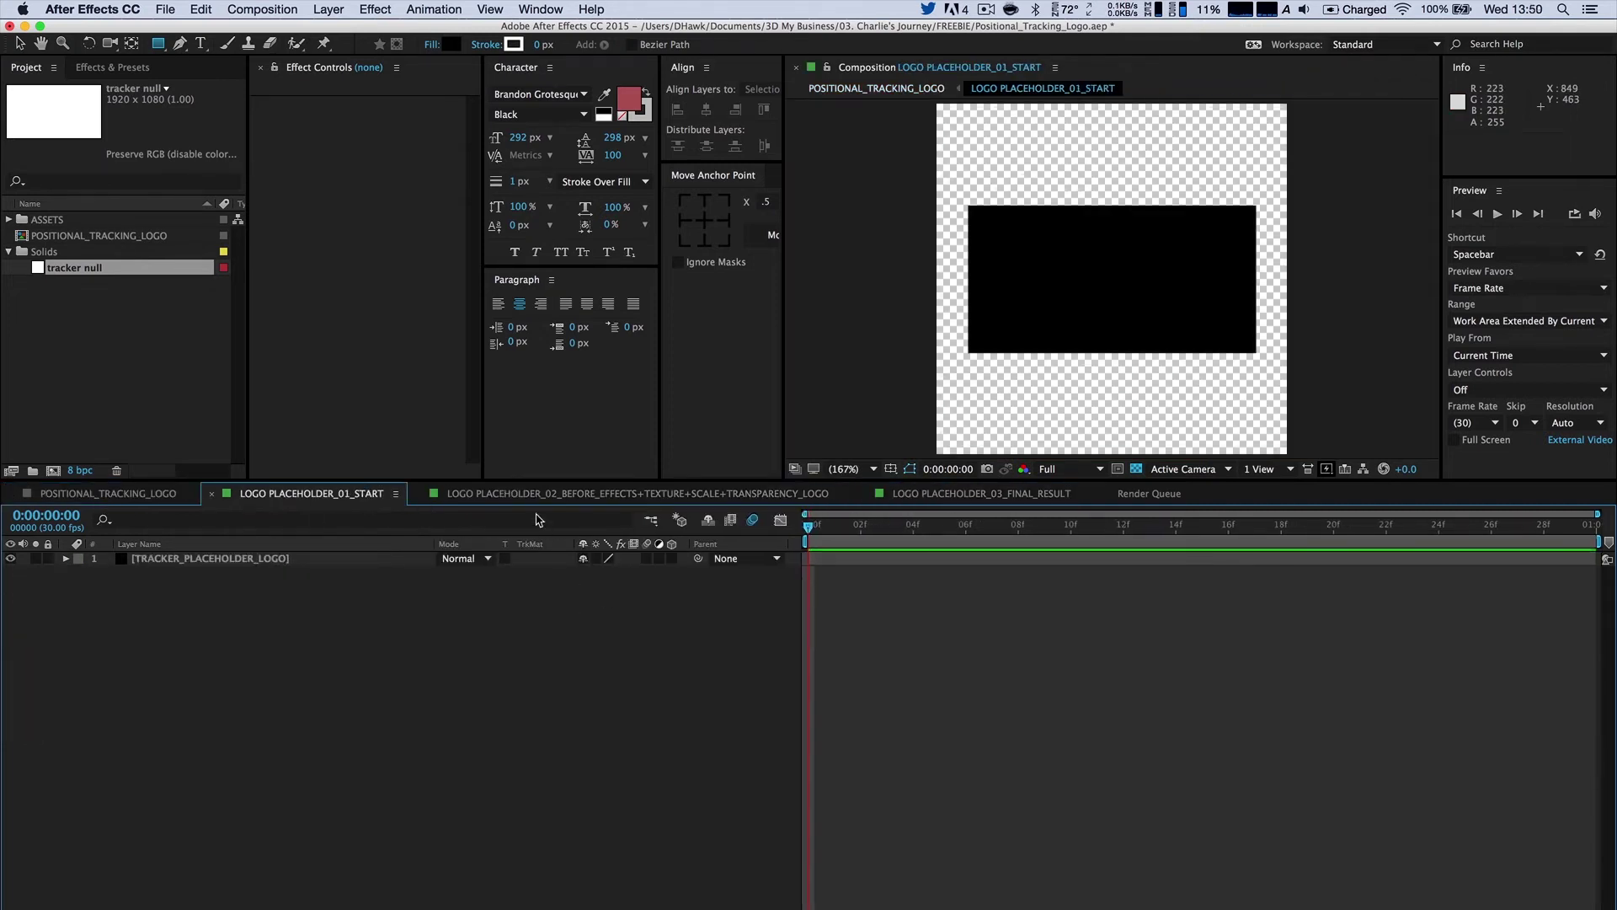
click(541, 497)
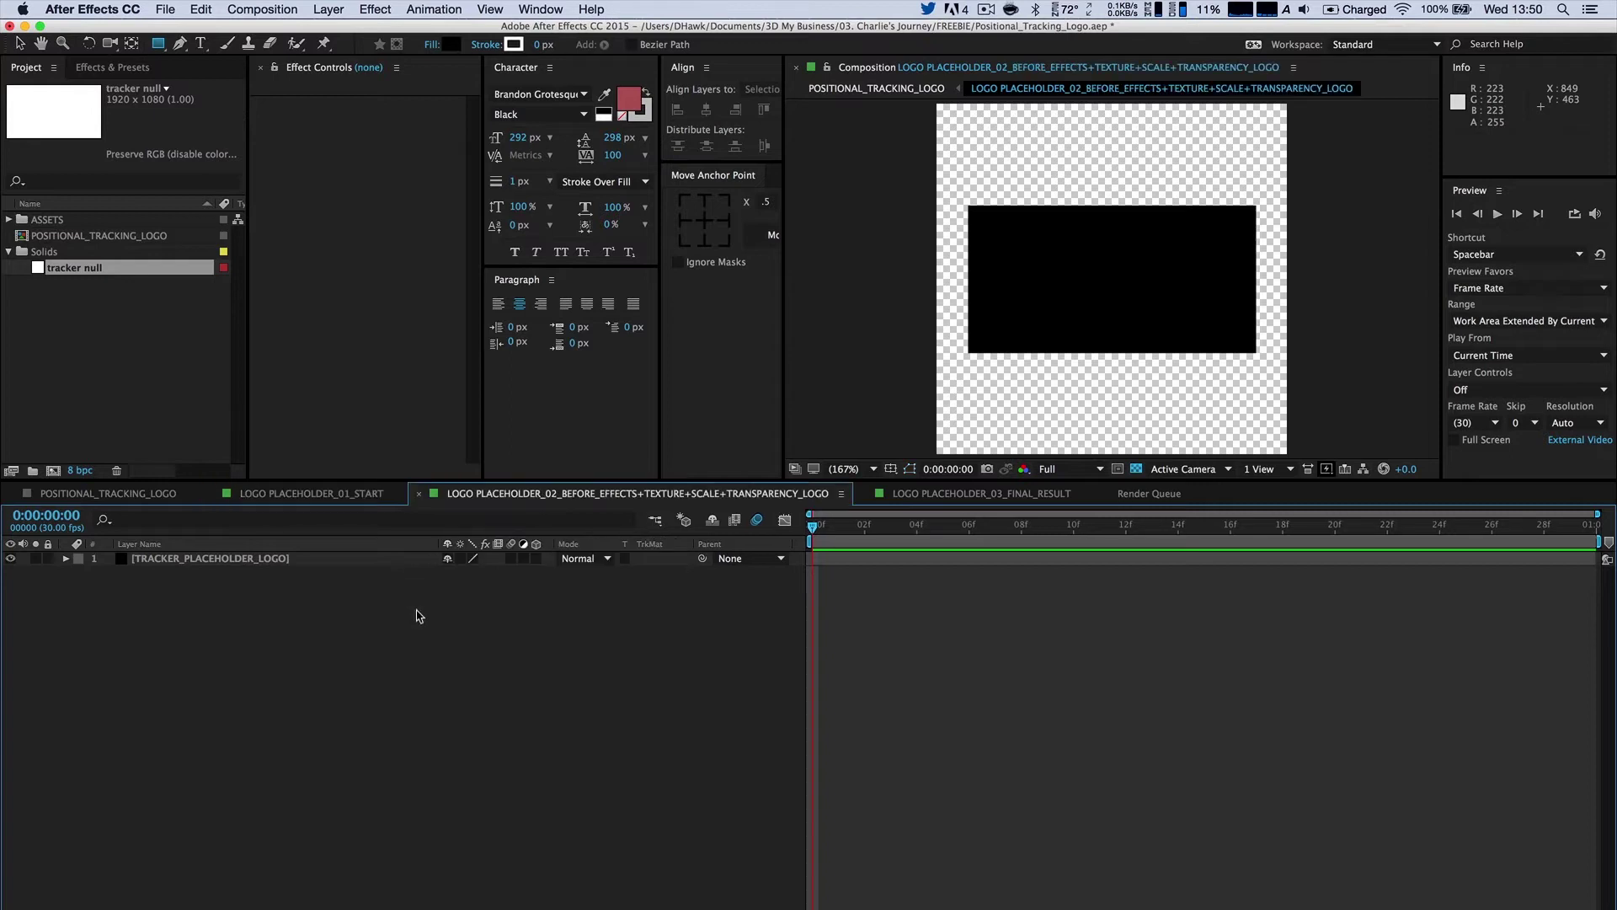
click(137, 493)
Delete the Optics Compensation and Turbulent Displace effects from the LOGO PLACEHOLDER_02 layer, and check that LOGO PLACEHOLDER_03_FINAL_RESULT still has them.
click(236, 618)
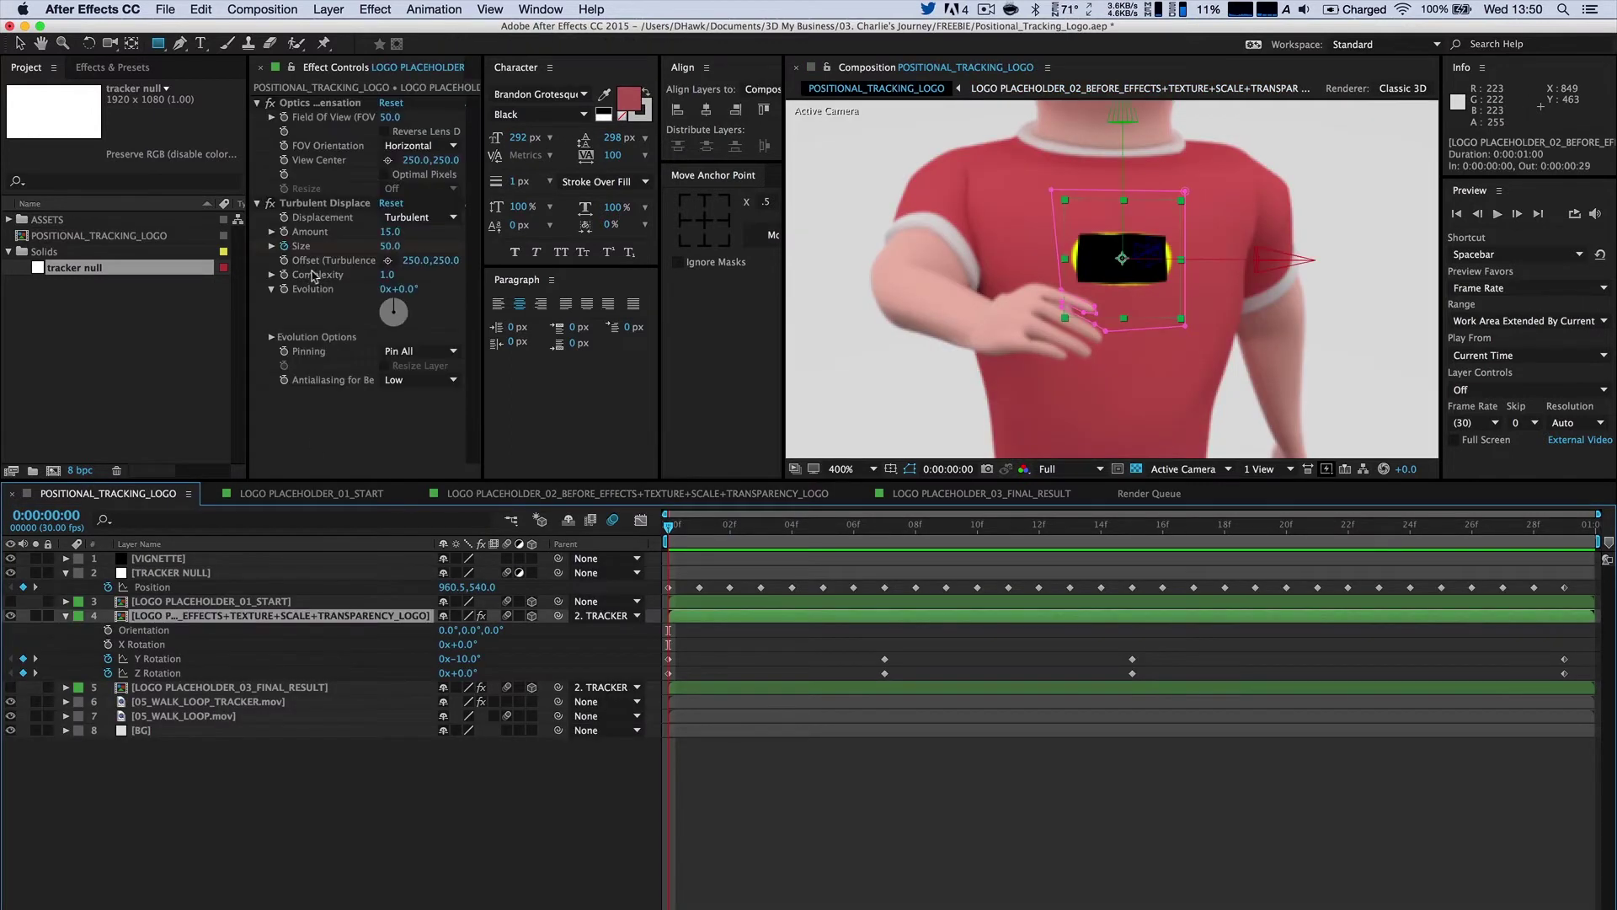
click(304, 99)
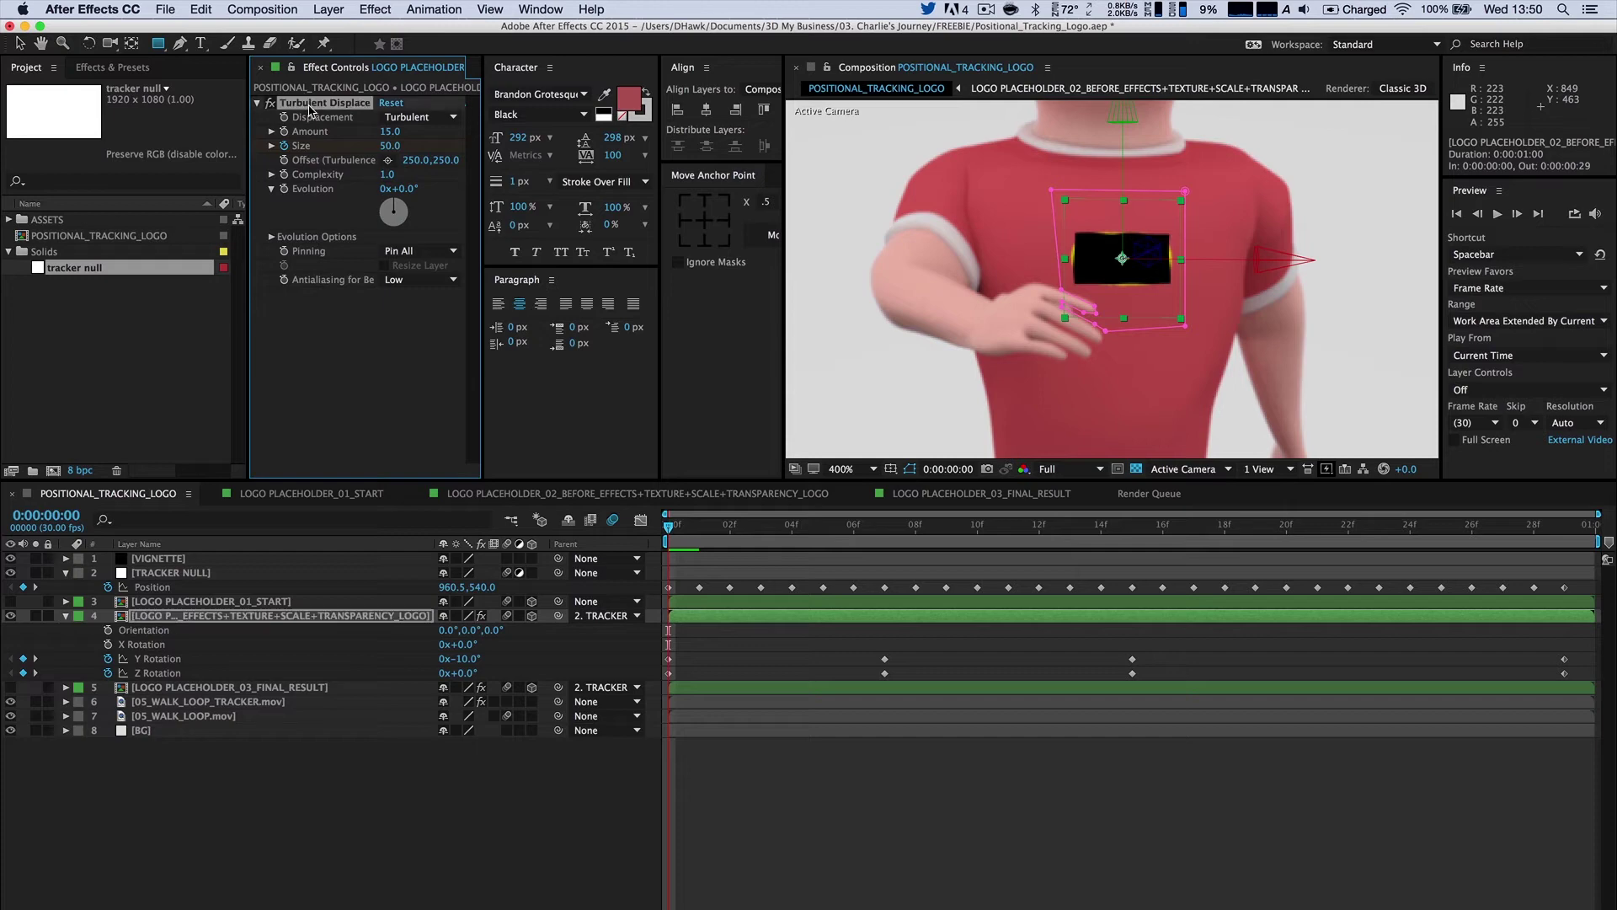
key(Delete)
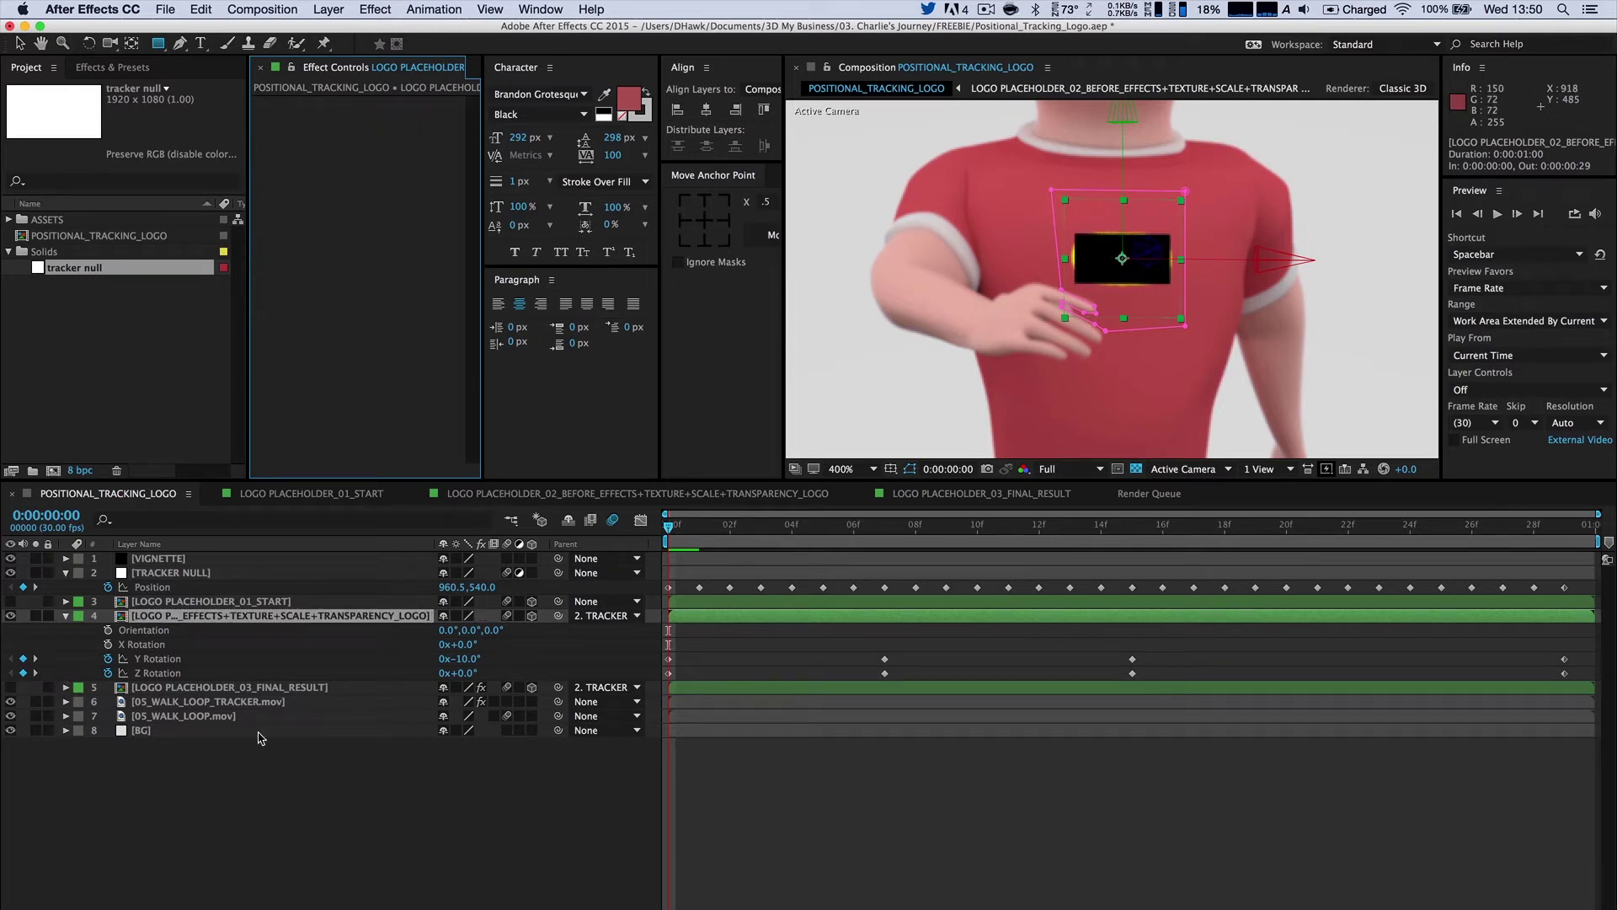
click(224, 689)
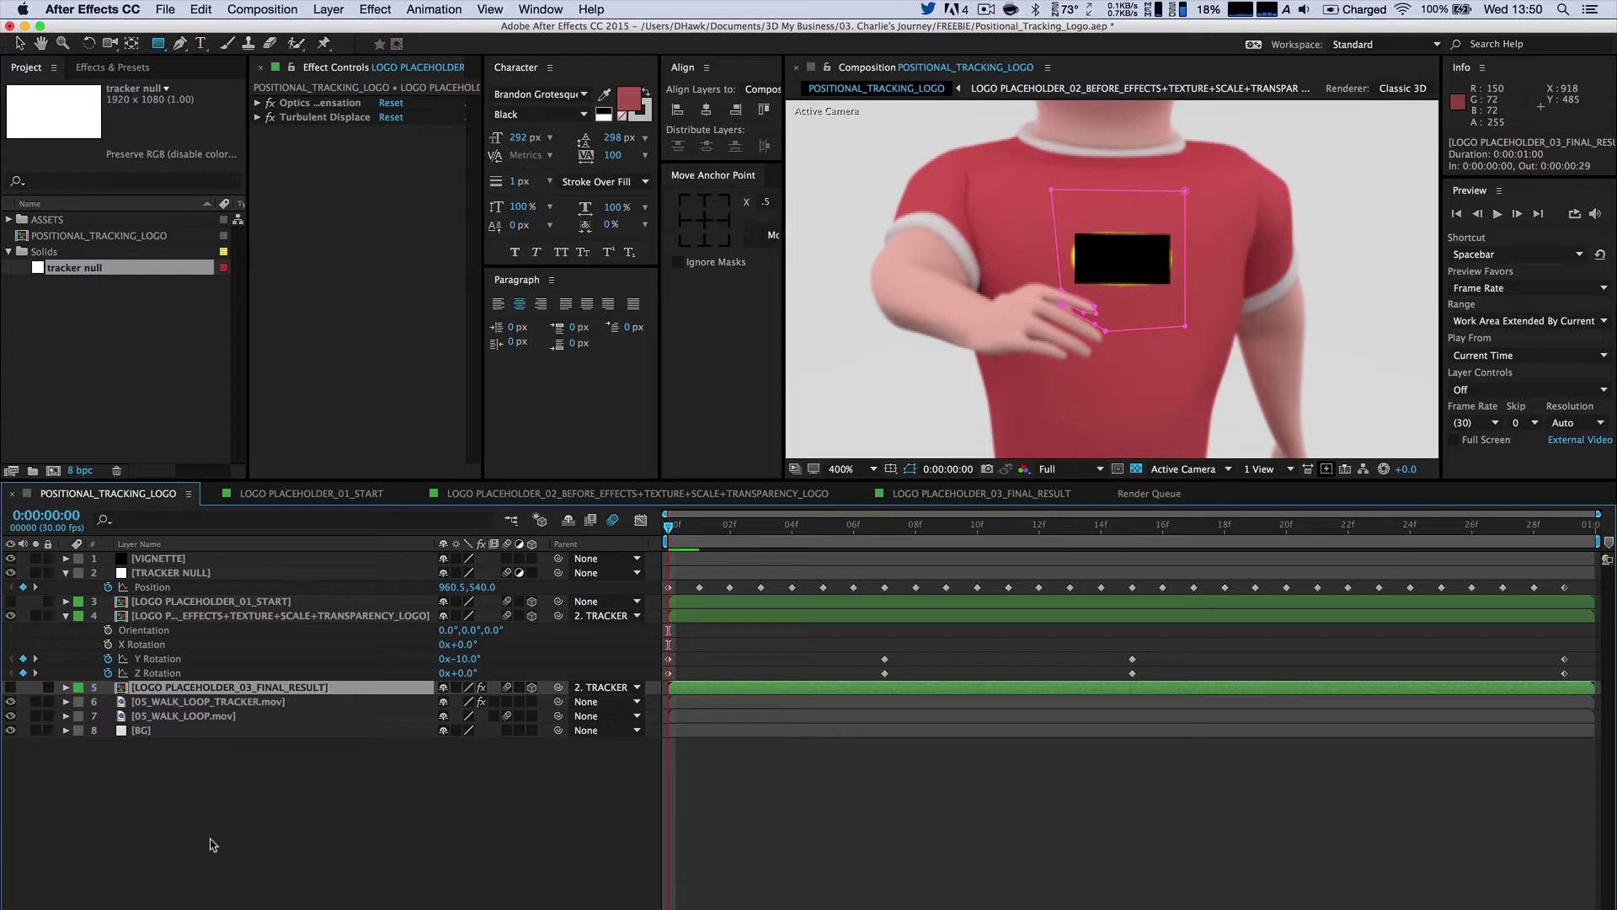
click(219, 621)
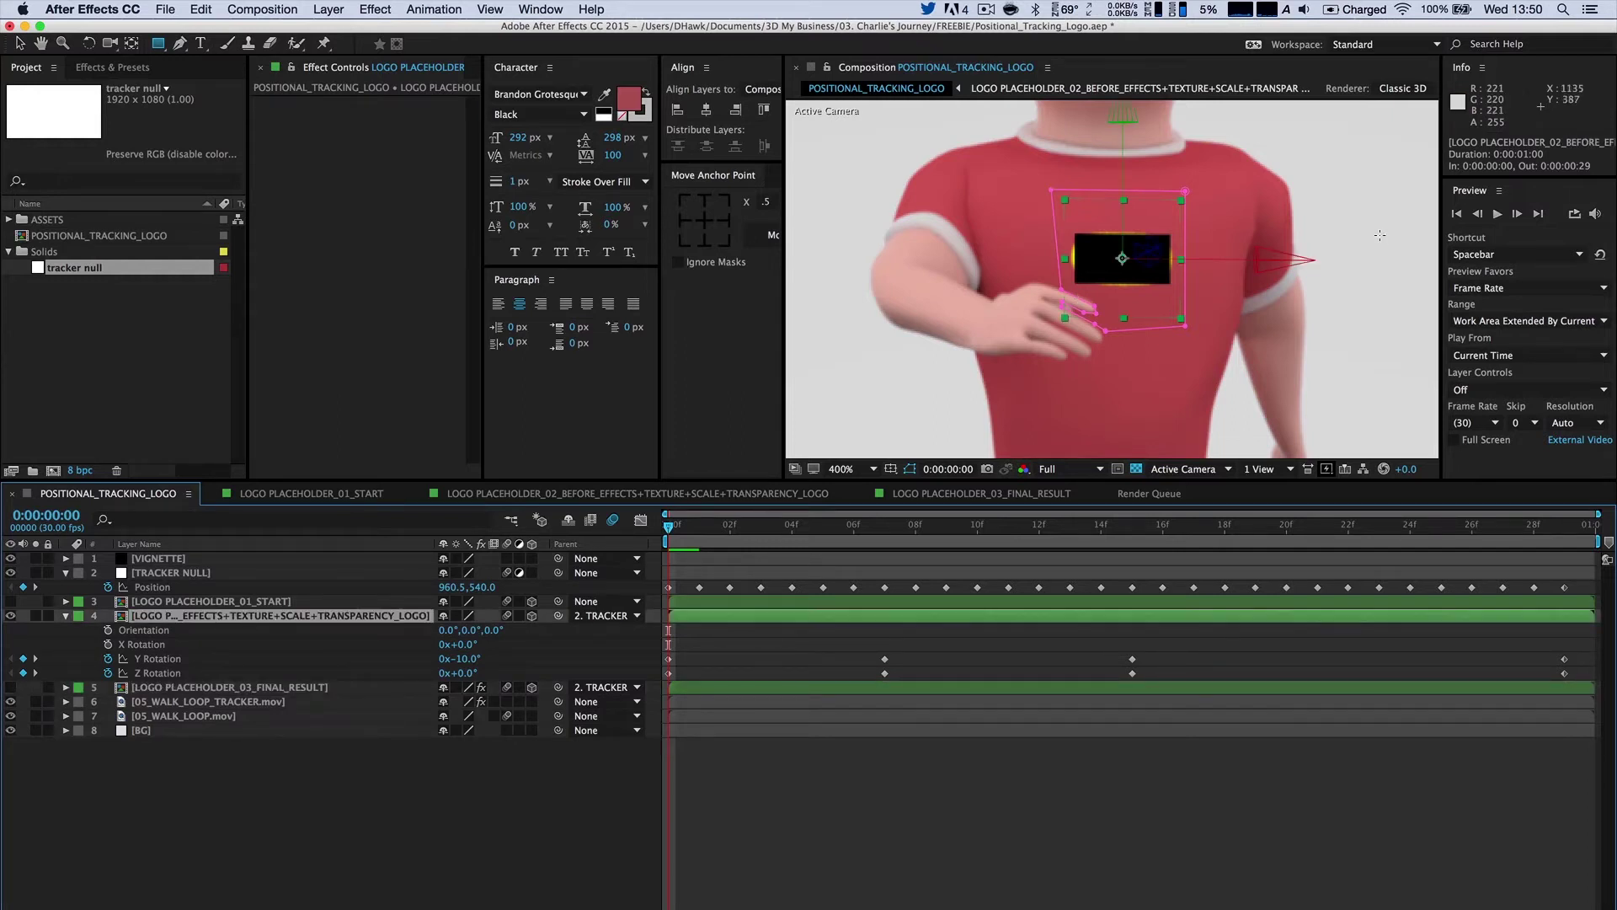
Preview the walk loop up close and inspect the placeholder's alignment with the yellow marker at frames 10 and 17.
key(period)
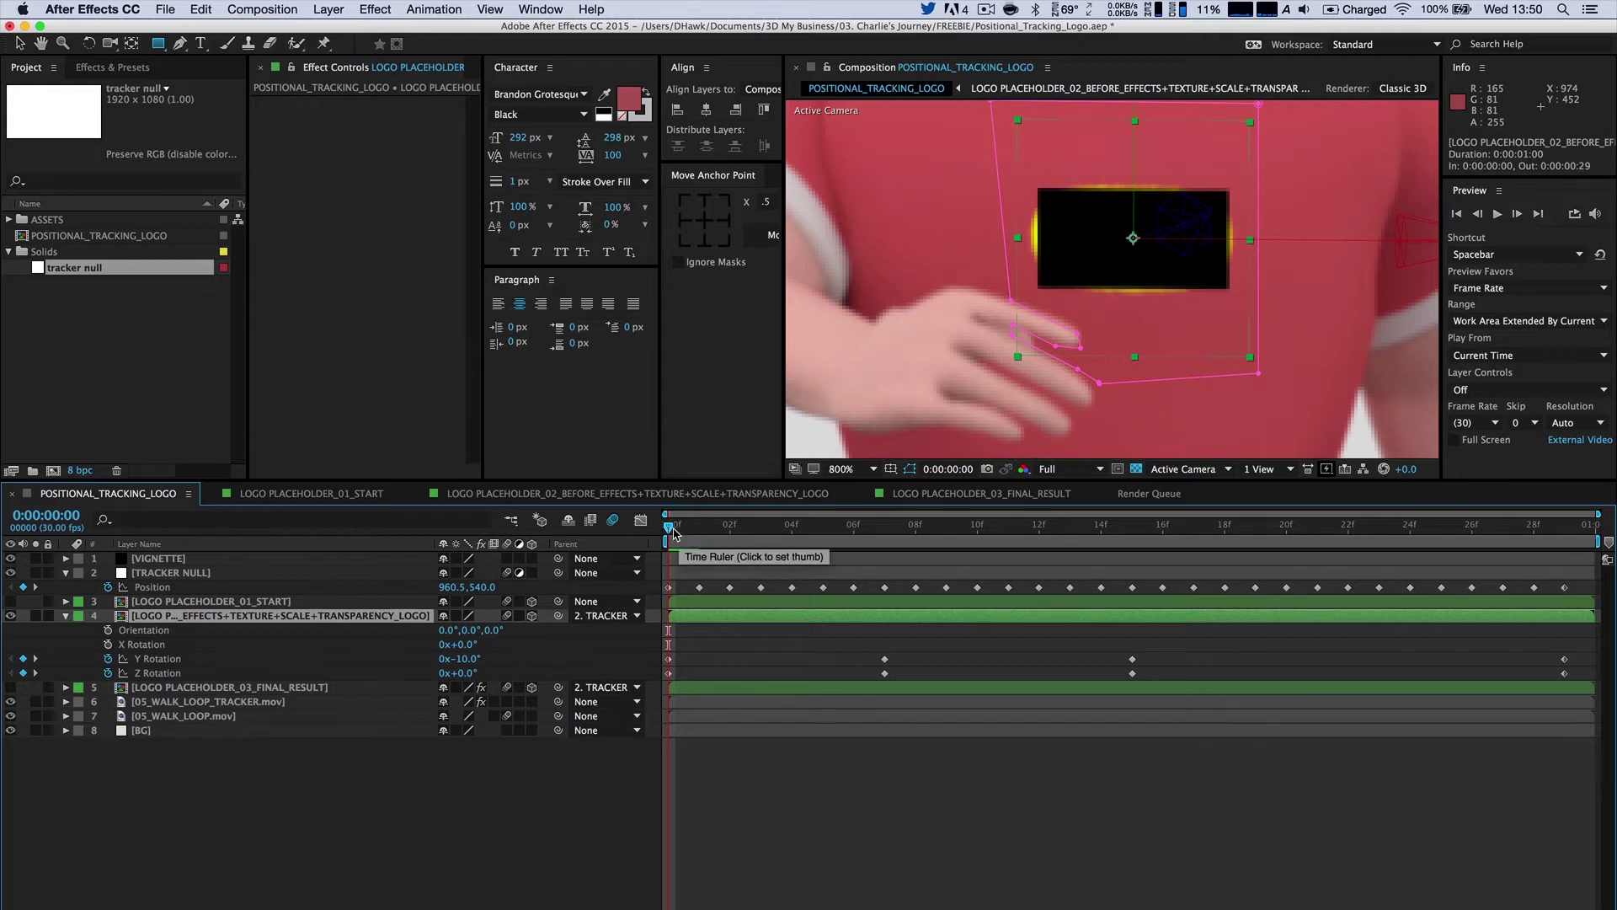
drag(684, 536, 977, 541)
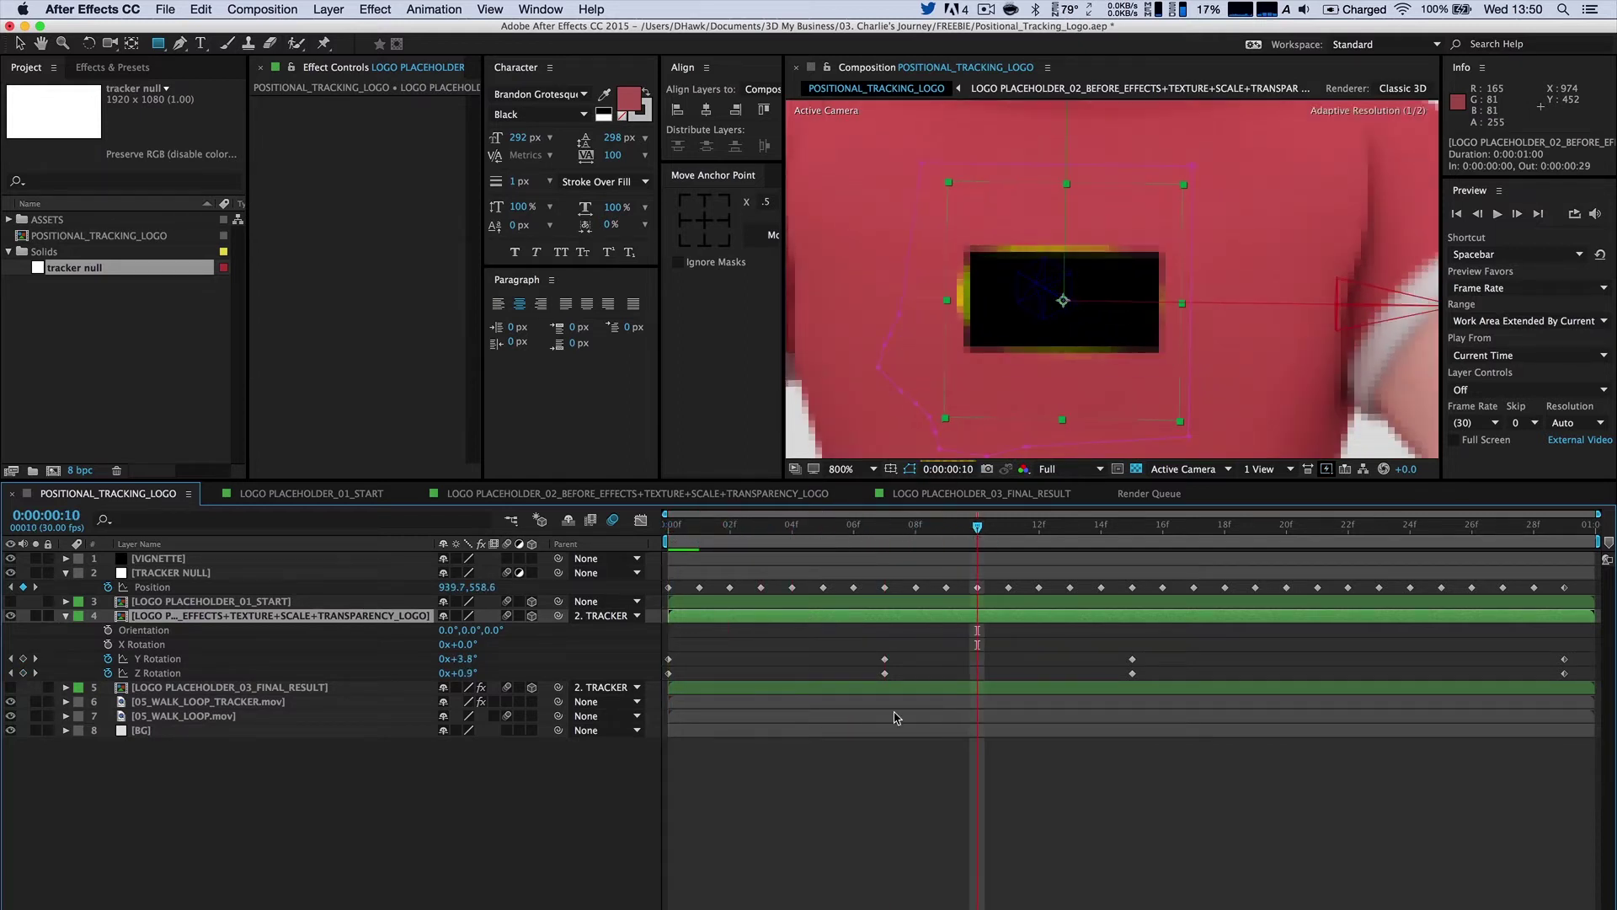
key(space)
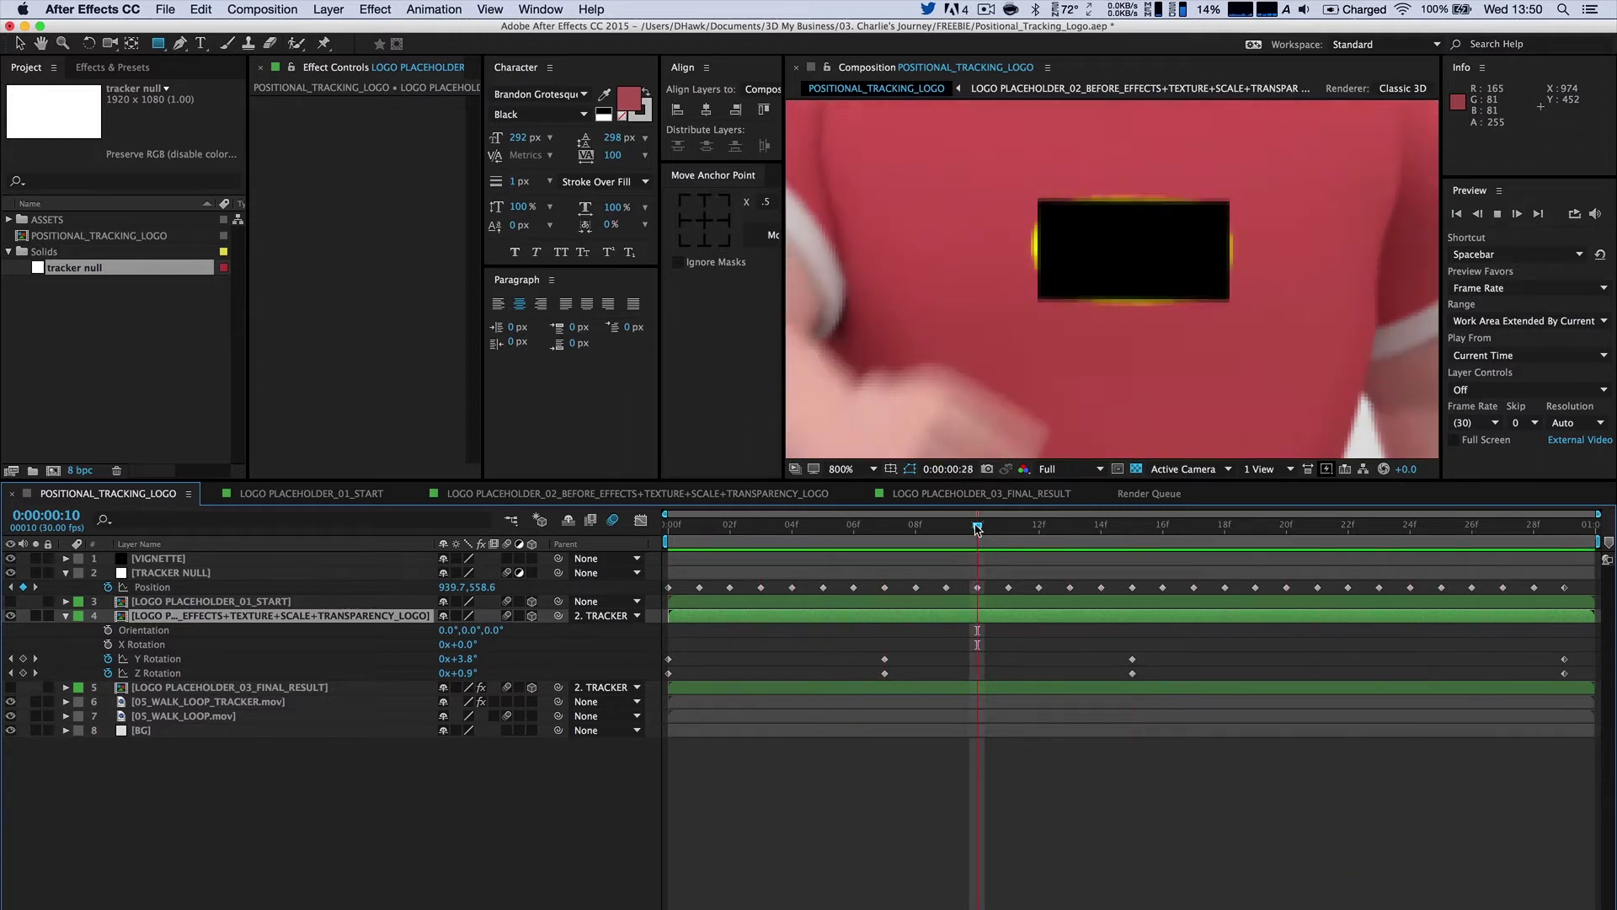
click(1165, 522)
drag(1165, 518, 1192, 521)
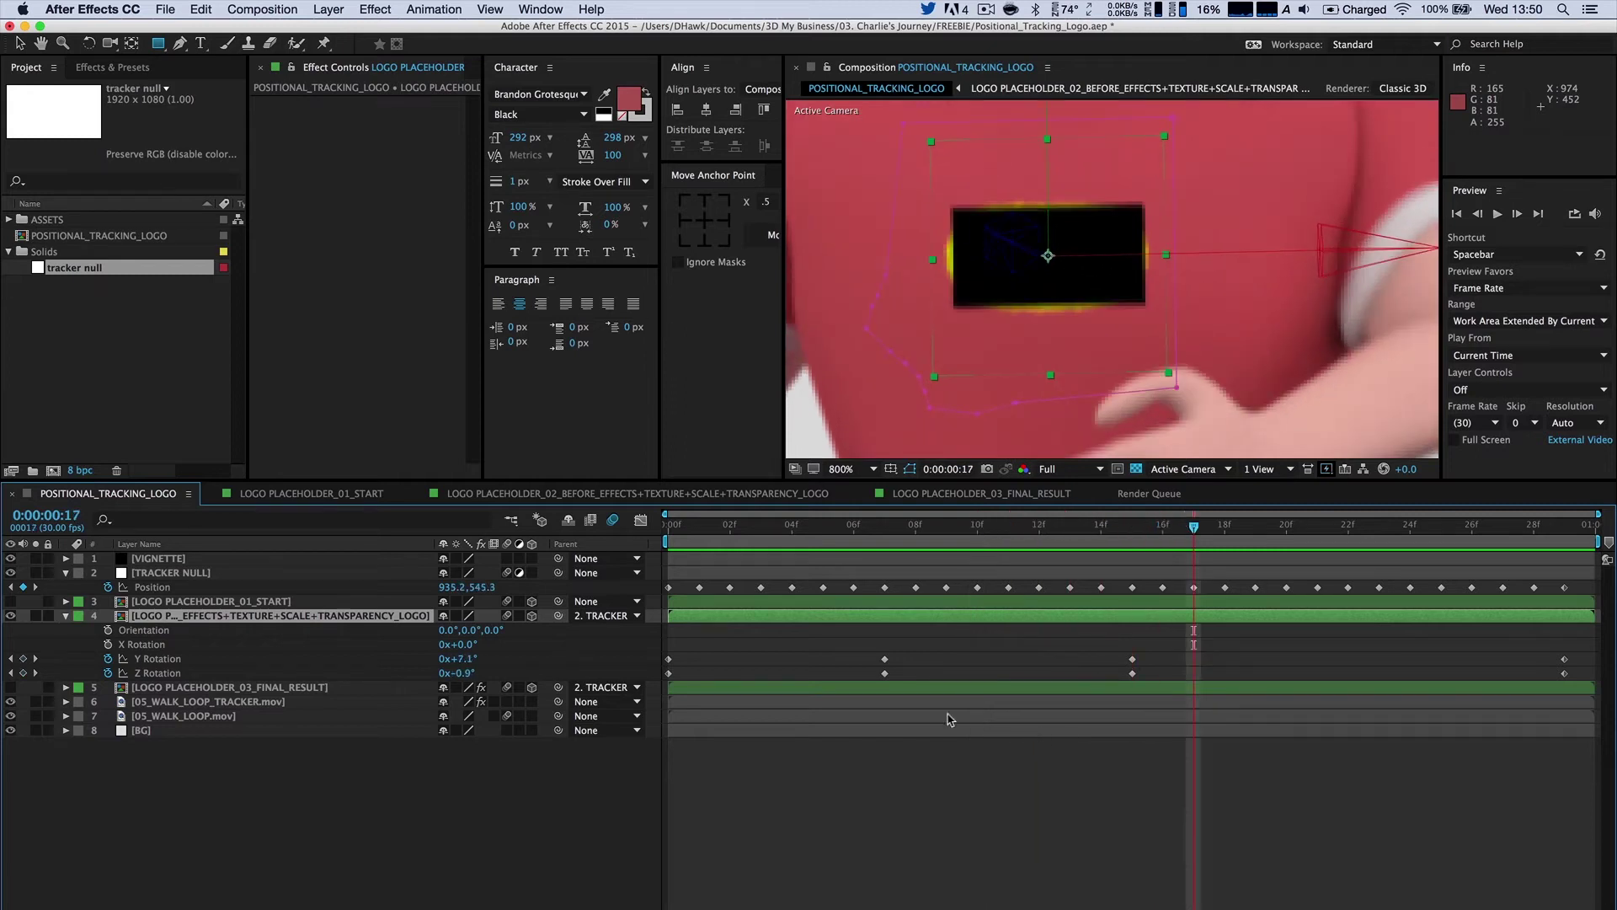
Try shifting TRACKER NULL's X position to 933.2 at frame 17, and undo the change.
drag(450, 586, 446, 586)
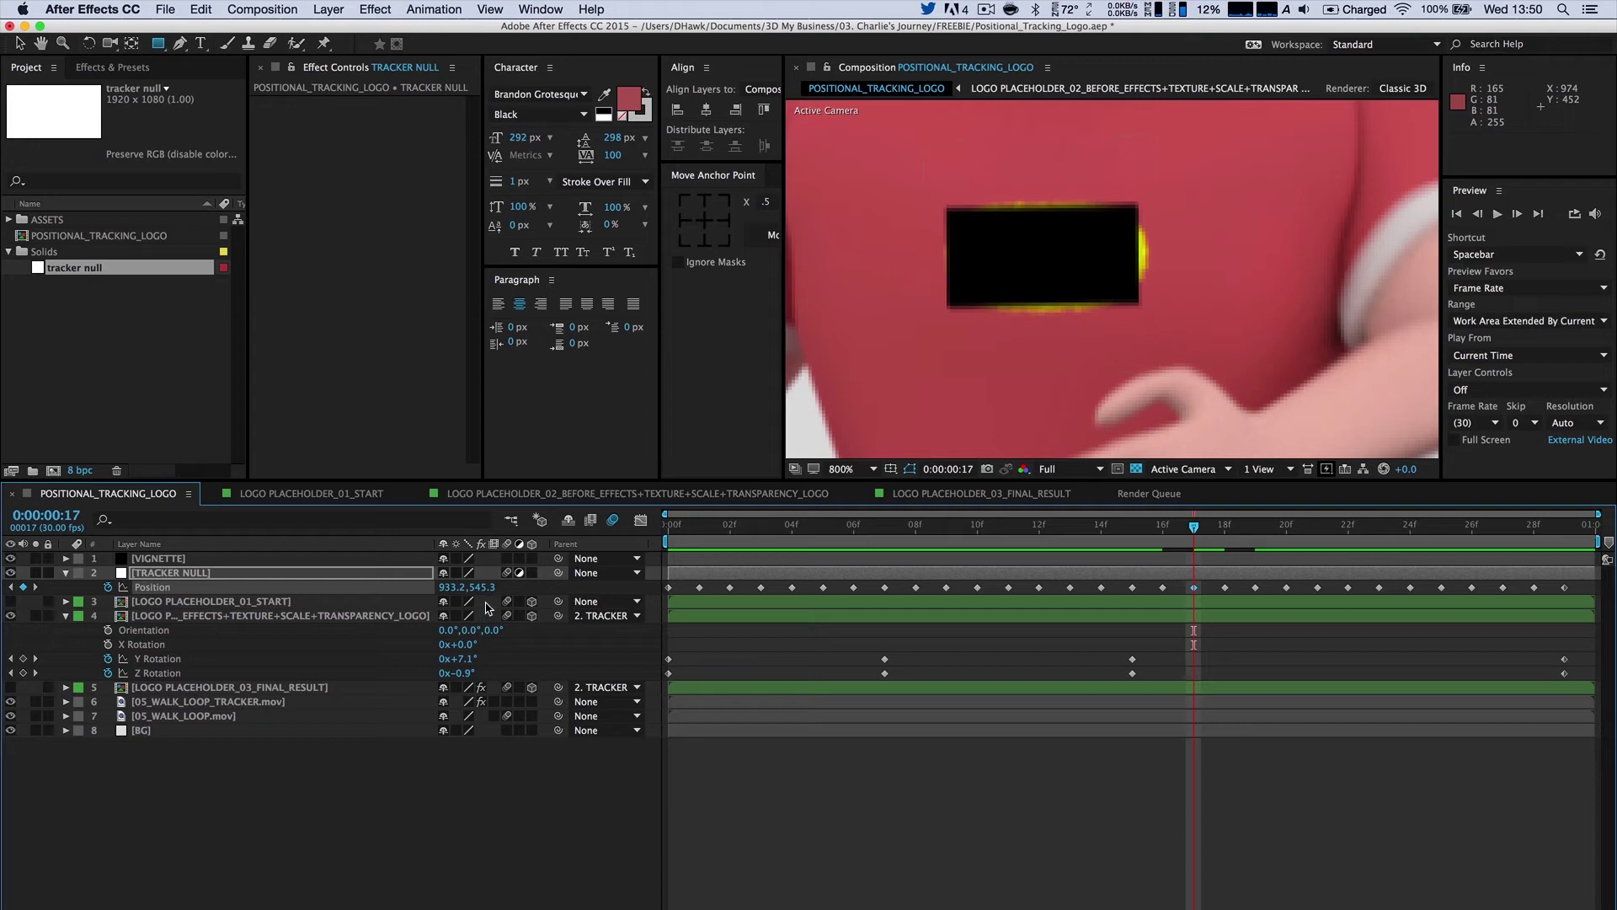
click(476, 615)
key(super+z)
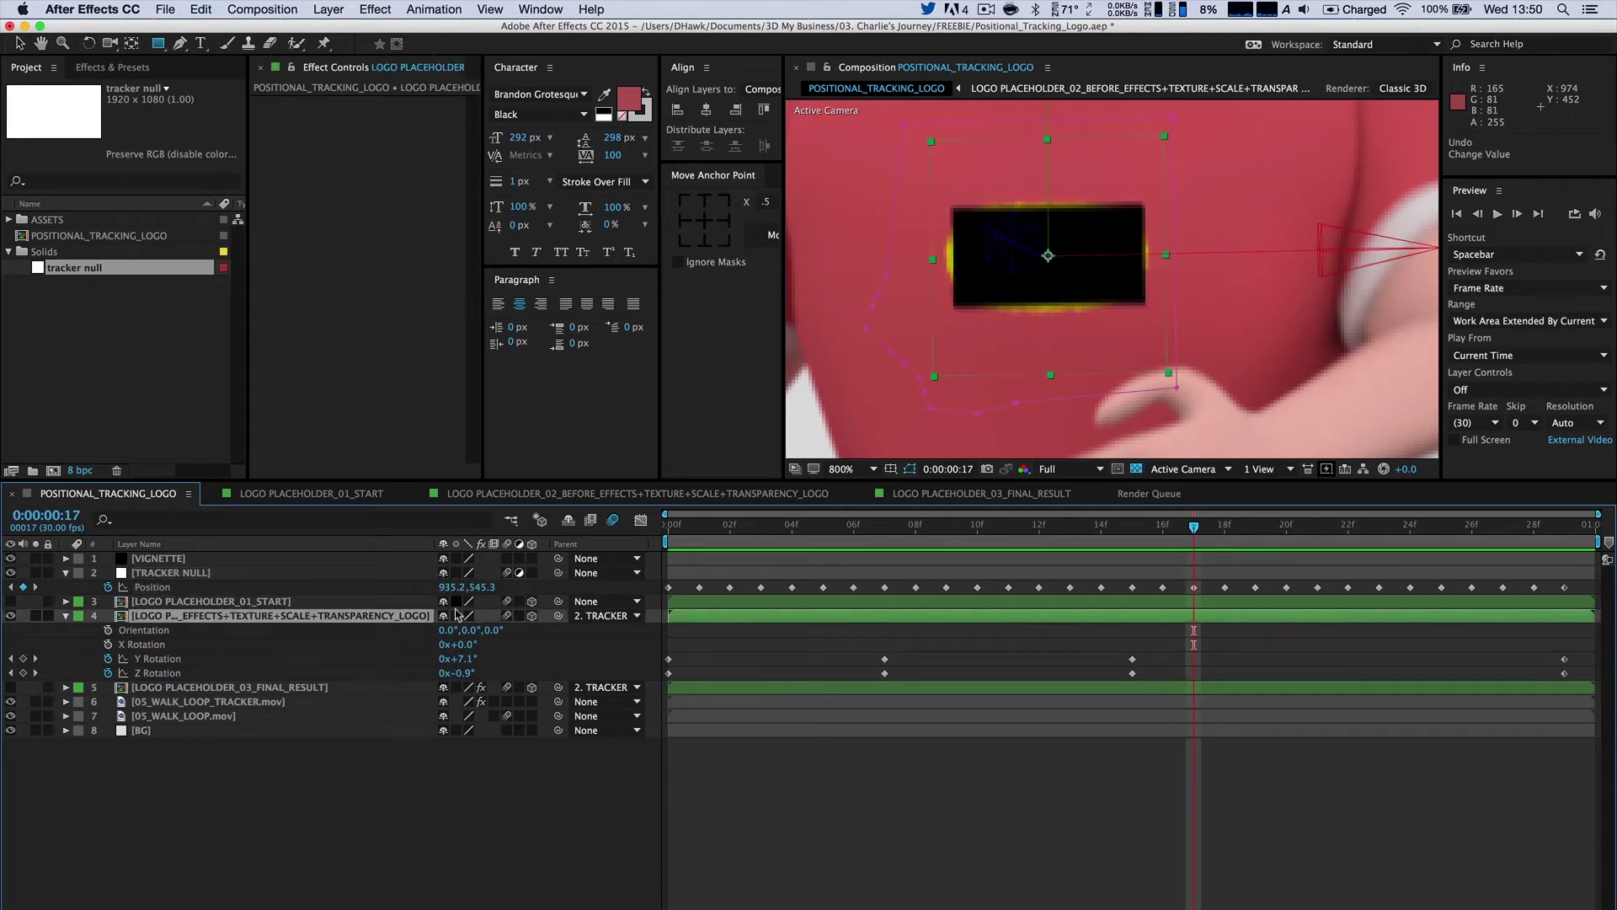
click(509, 590)
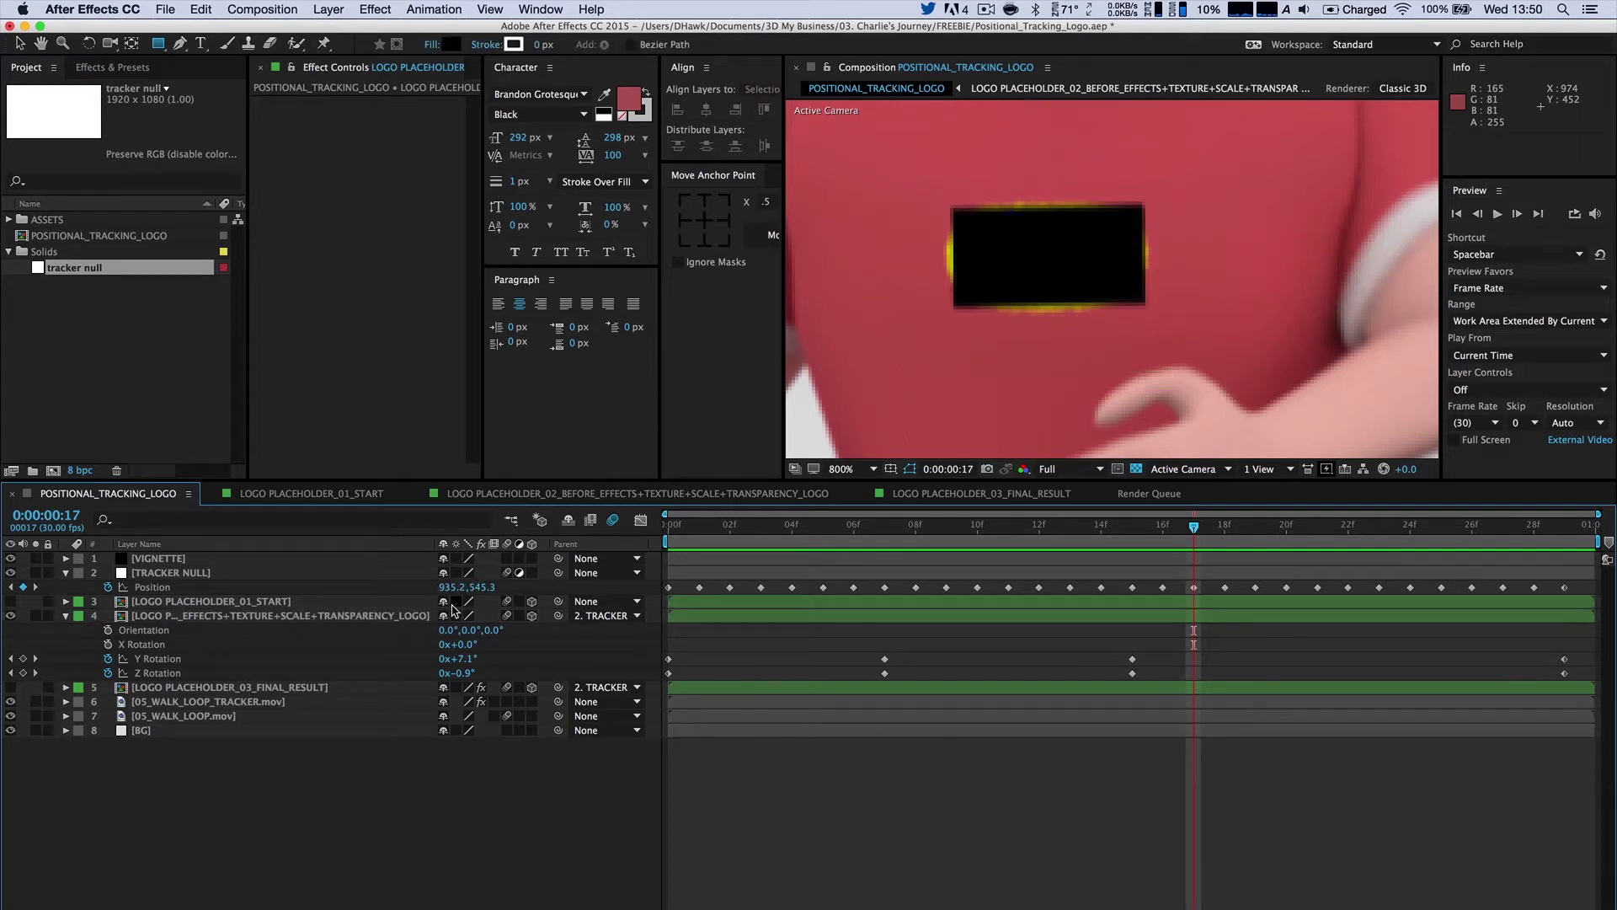
click(449, 587)
click(503, 788)
key(super+z)
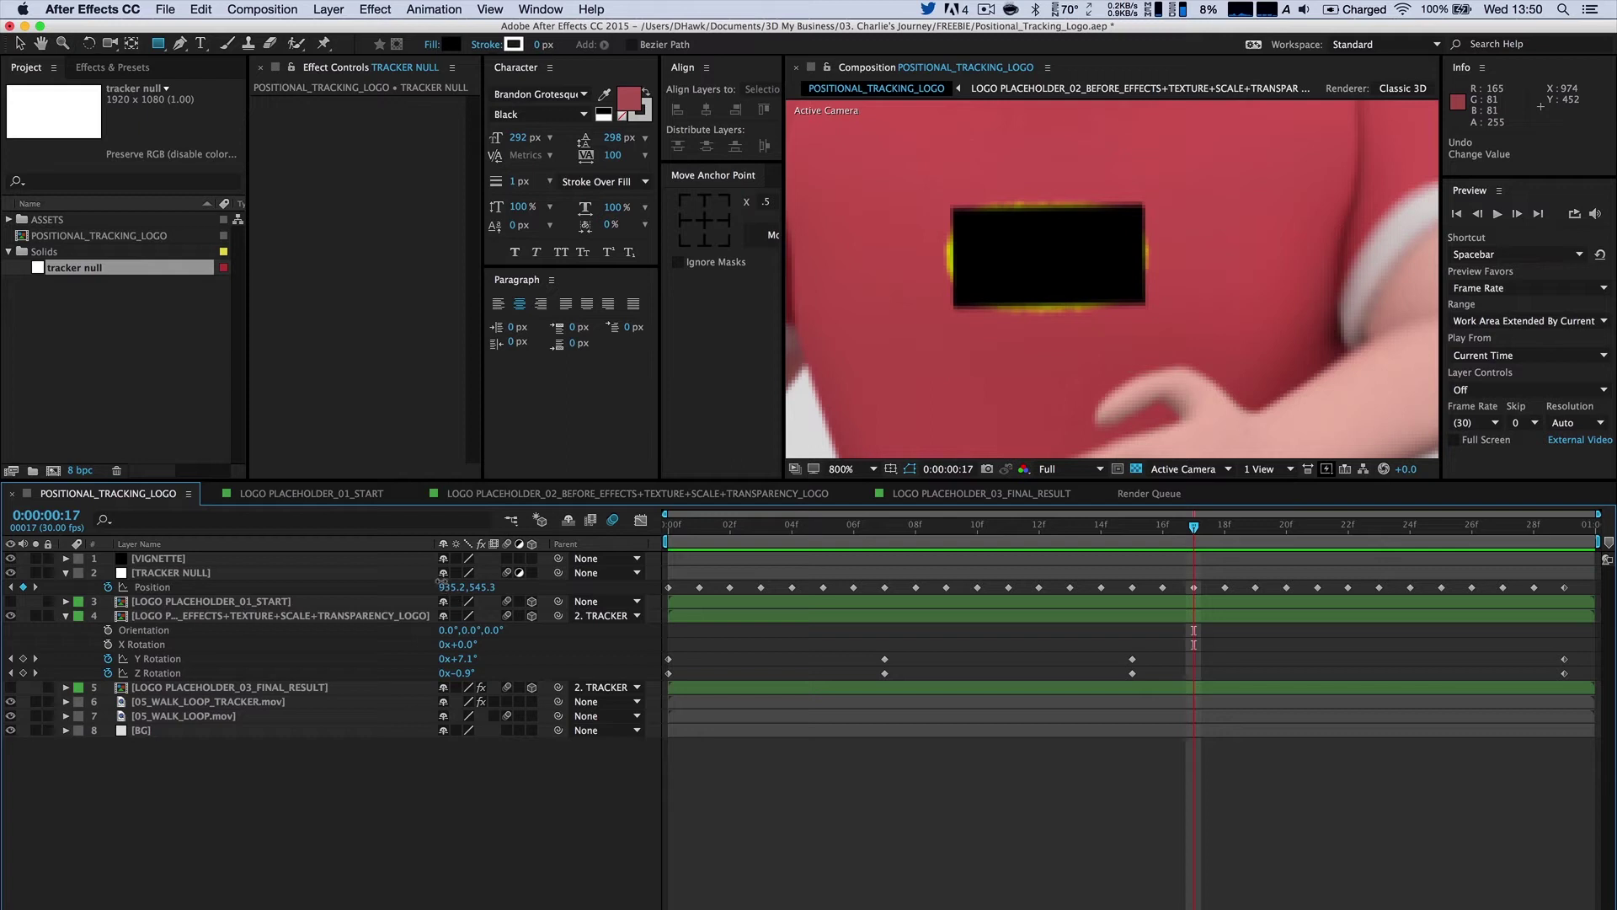
Try an X position of 933.8 for TRACKER NULL at frame 17, and undo it.
click(446, 587)
text(9)
key(Return)
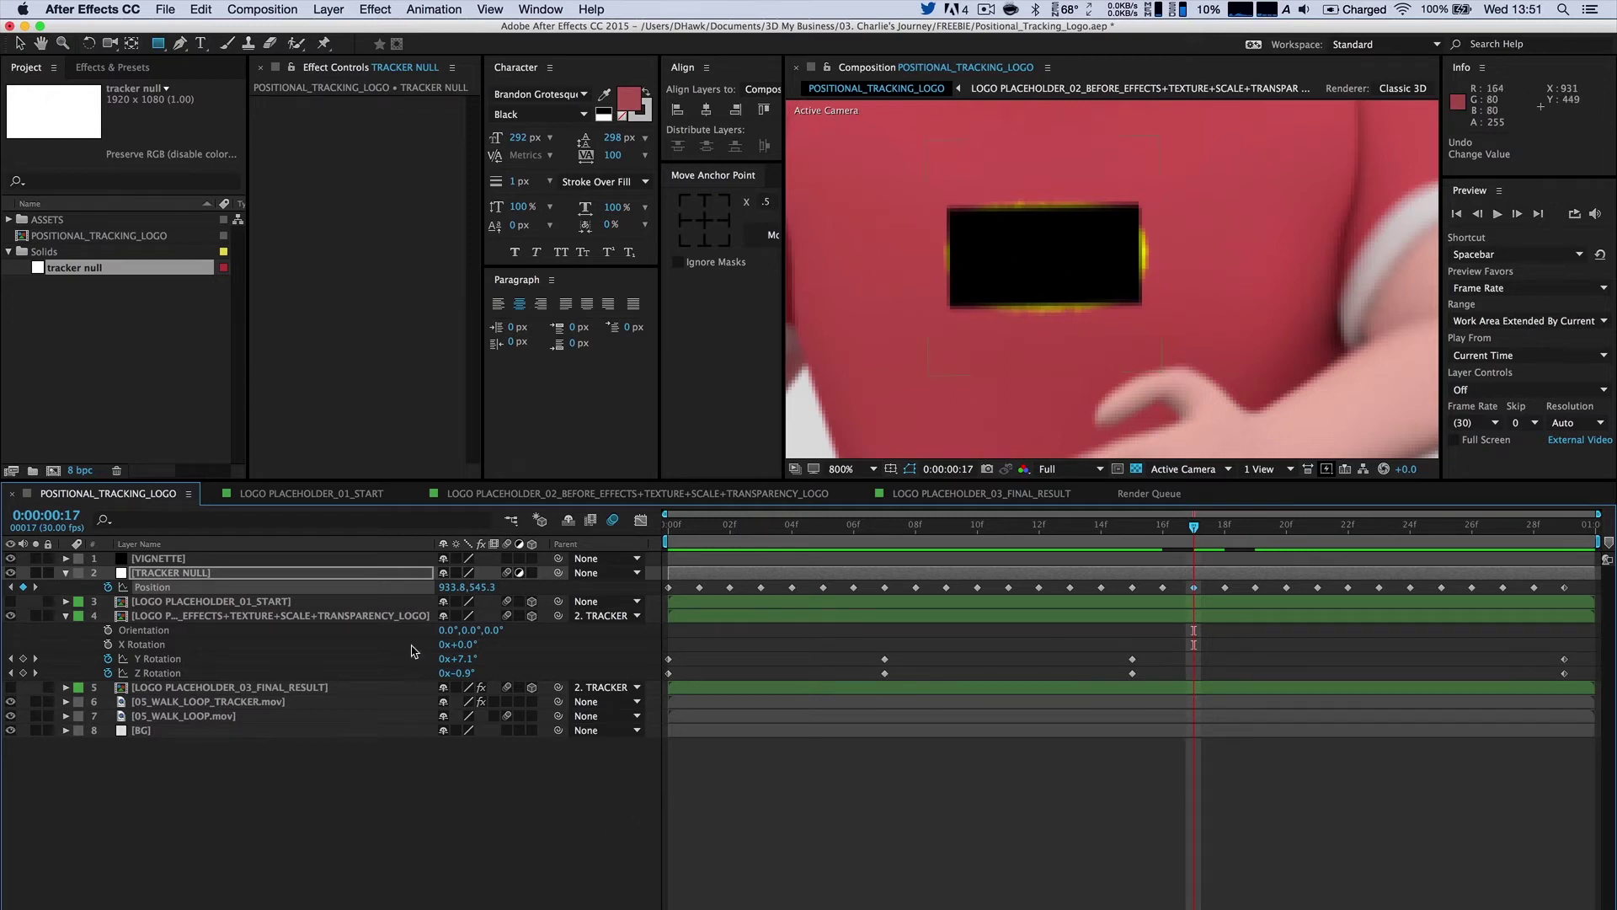
key(super+z)
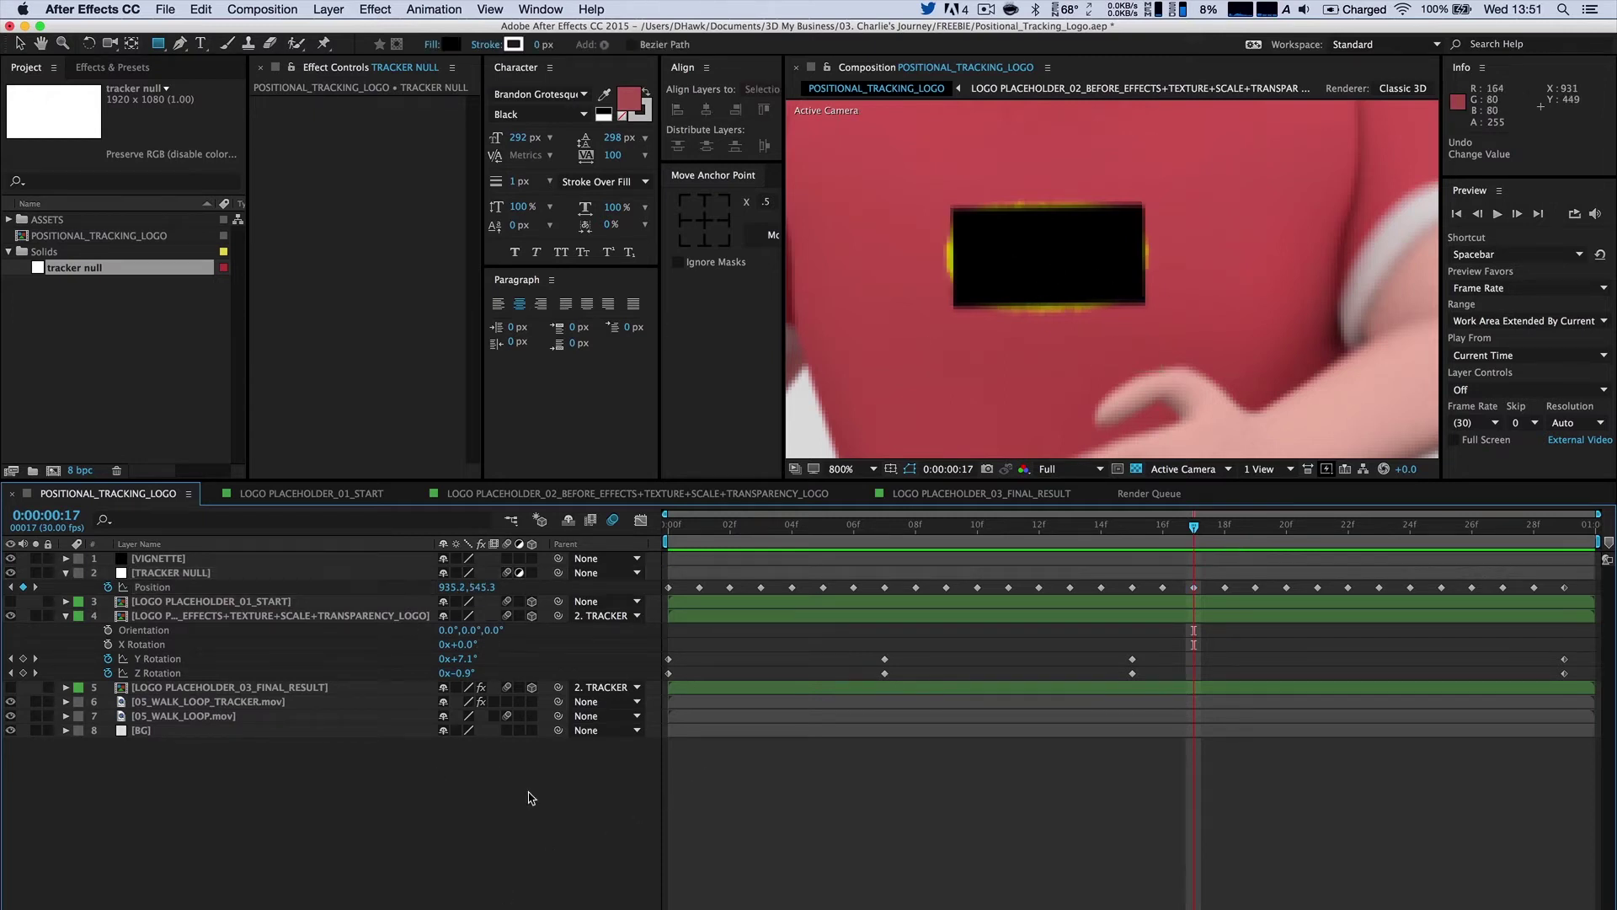
Scrub through the remaining frames and preview the tracked placeholder on the full walking character.
drag(1231, 531, 1463, 531)
key(space)
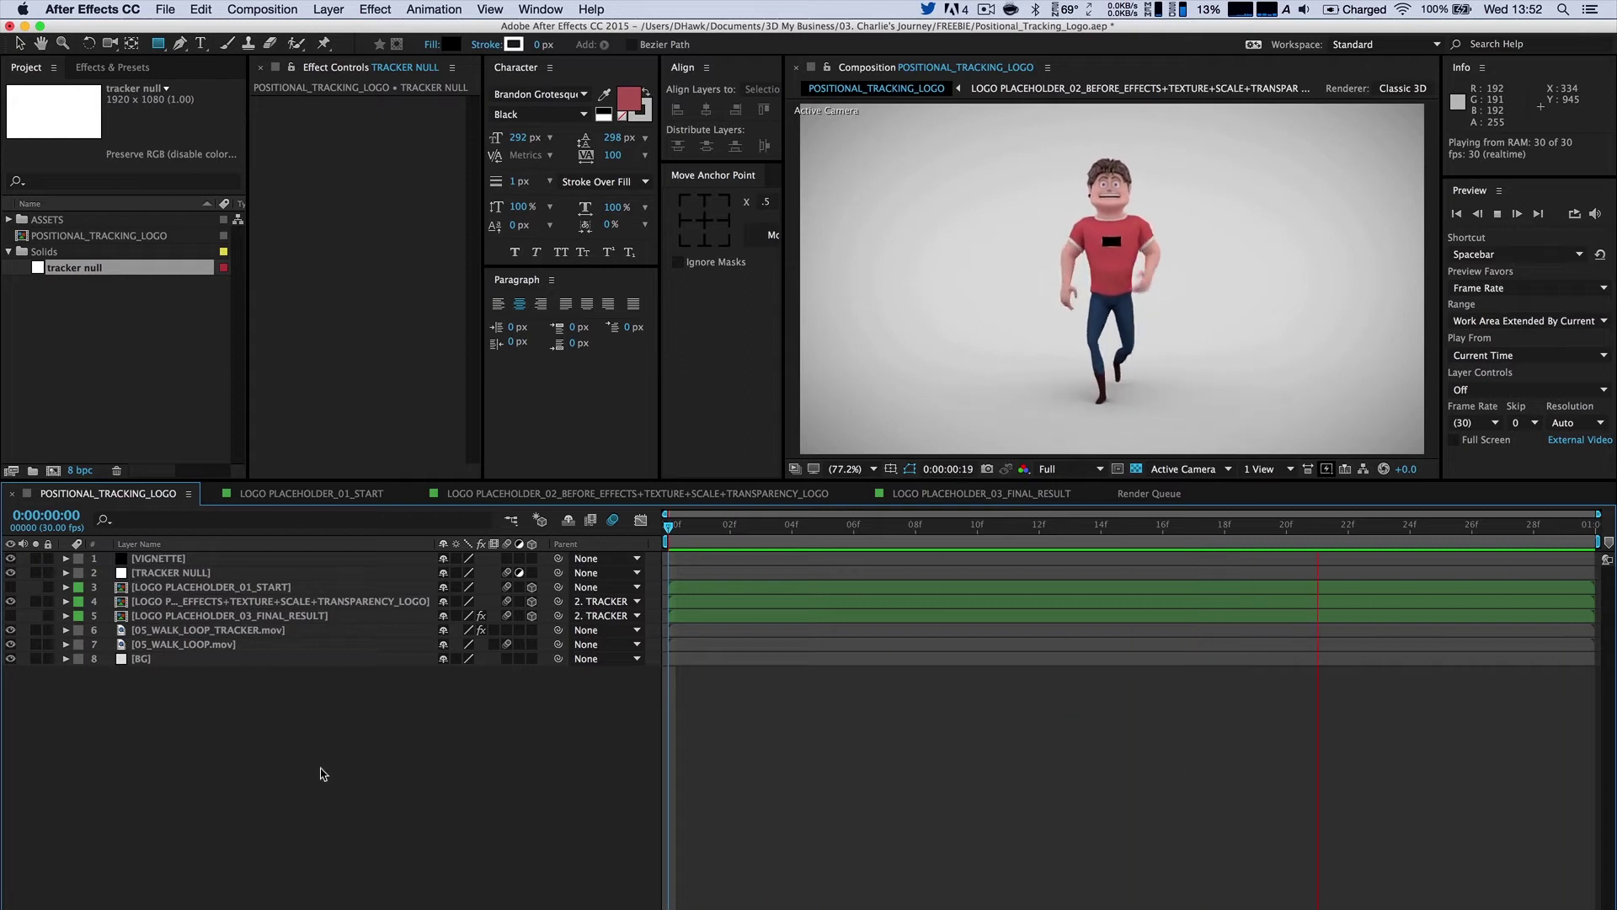
key(space)
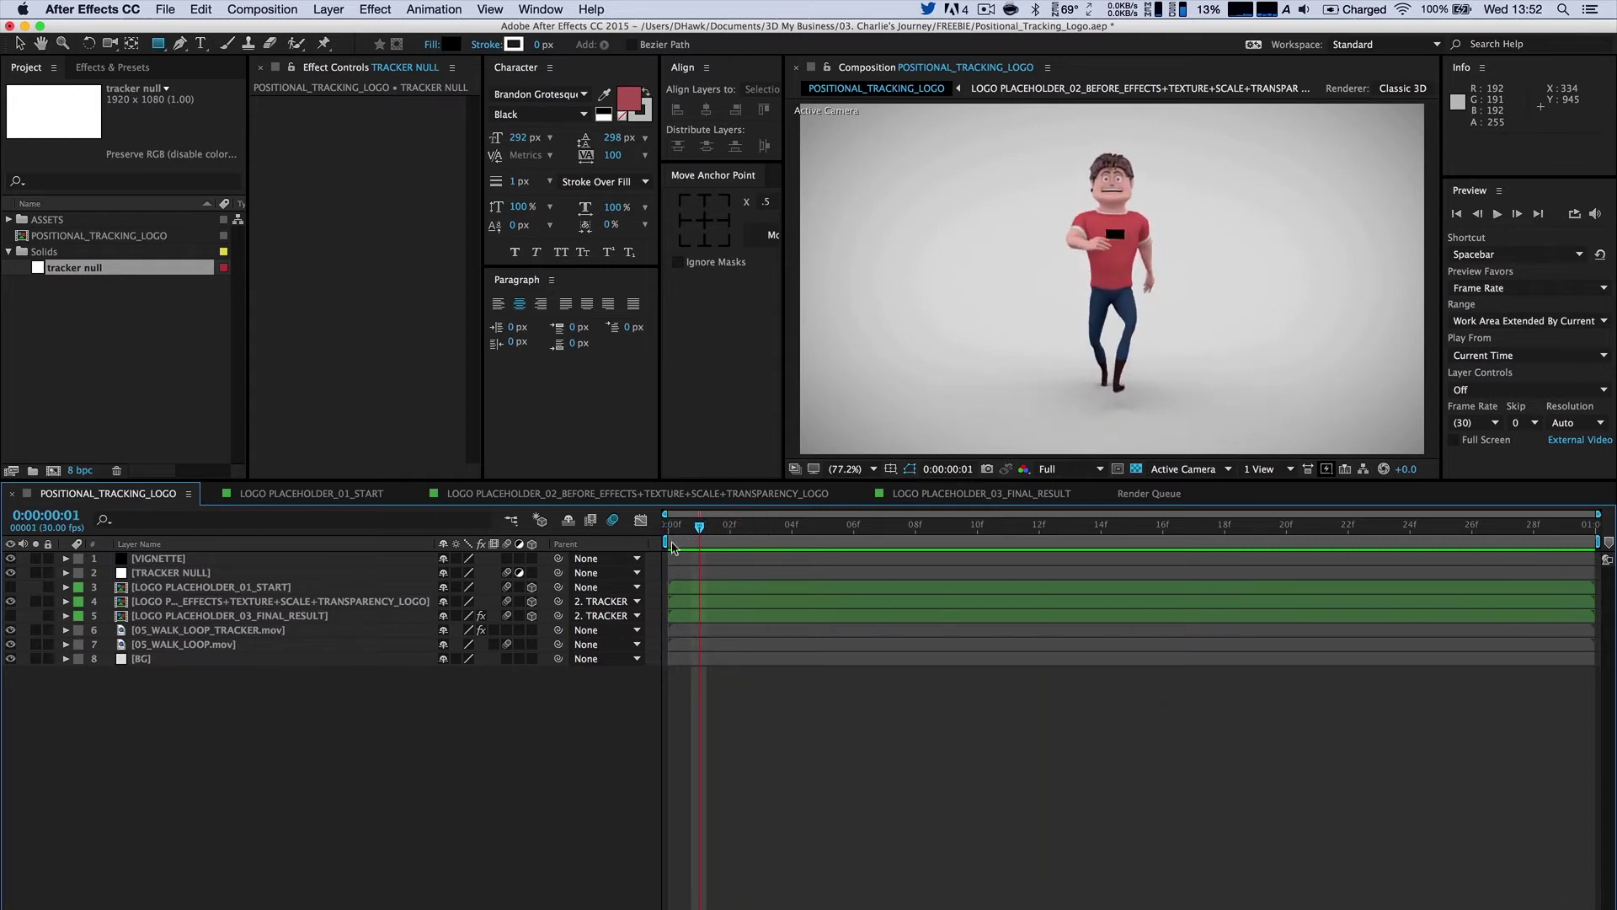
Hide the LOGO PLACEHOLDER_02 layer and show the LOGO PLACEHOLDER_03_FINAL_RESULT layer.
click(10, 601)
click(153, 628)
click(157, 615)
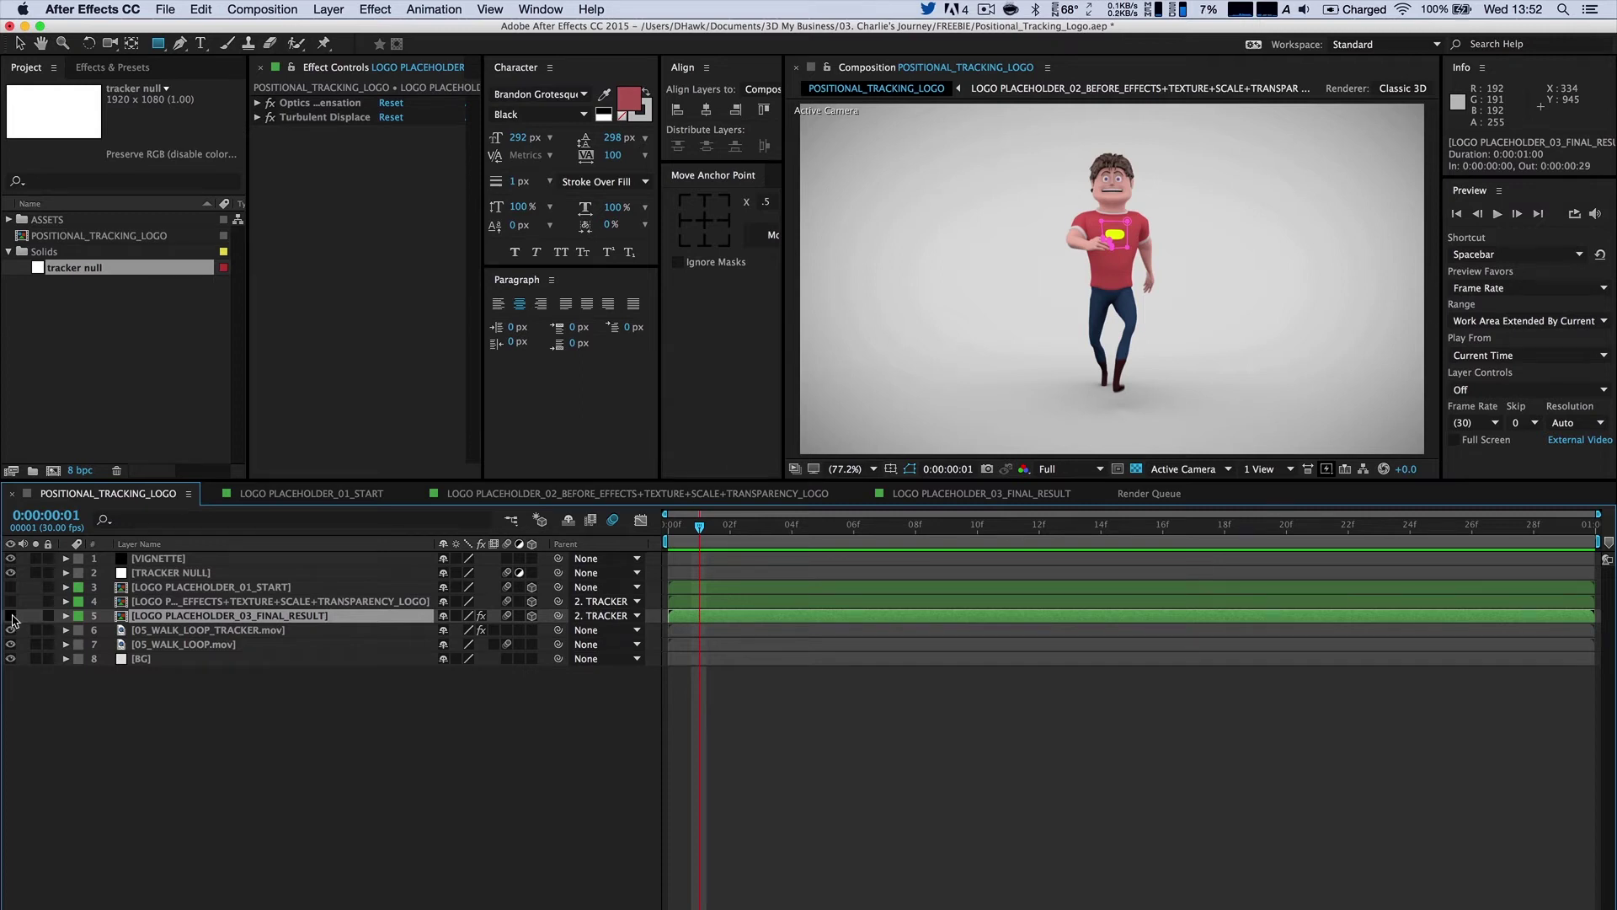
click(11, 616)
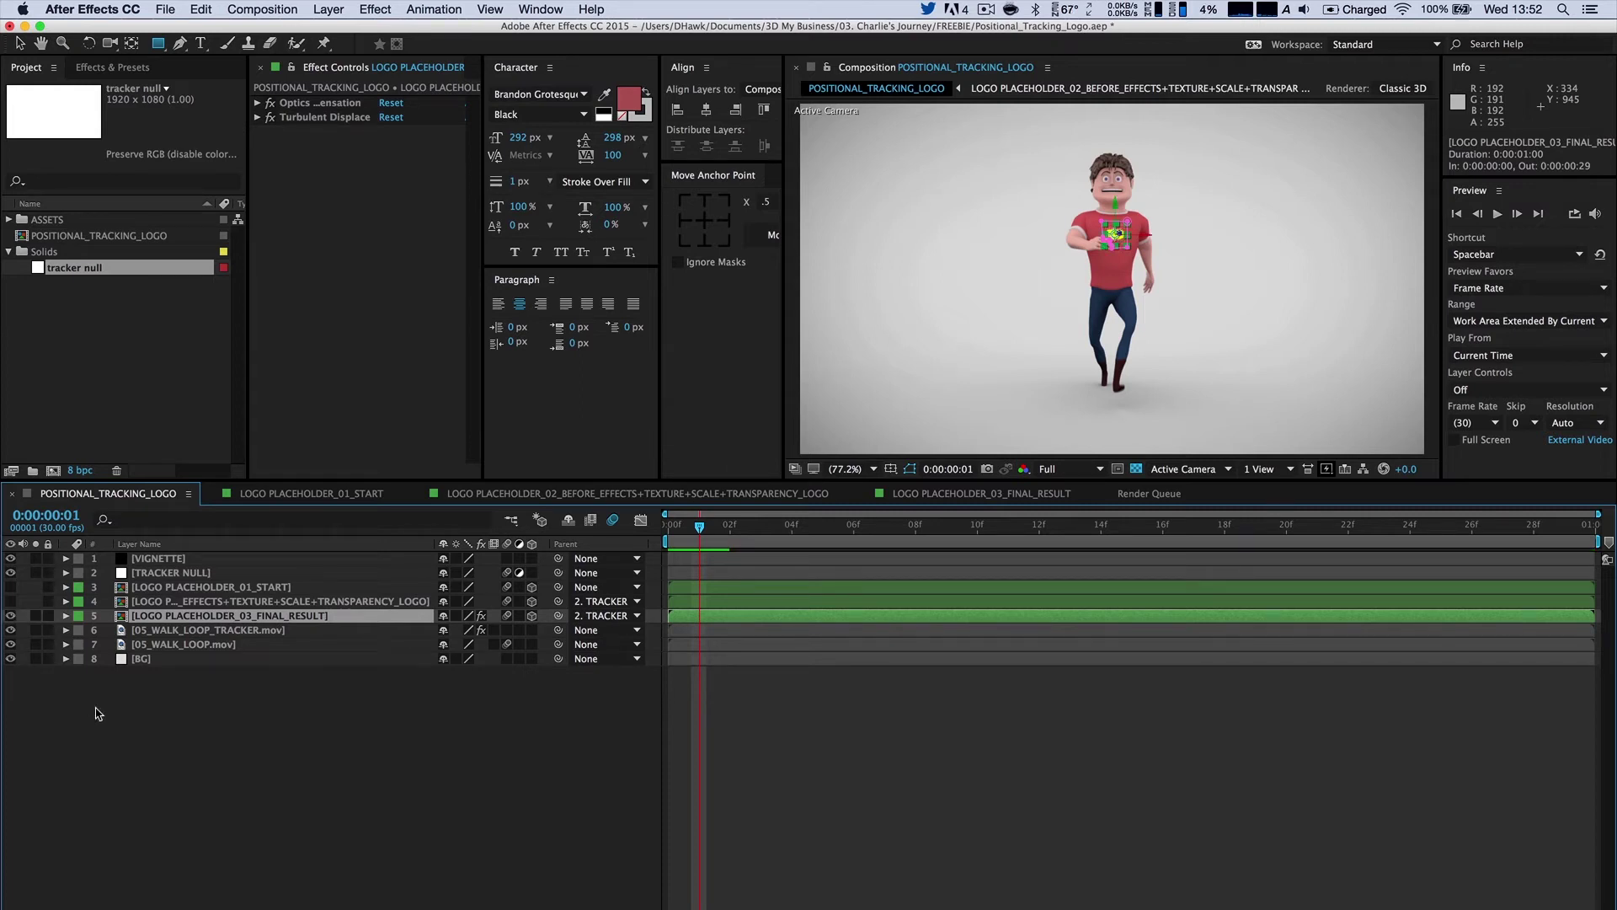
Preview the final logo result on the walking character and set the current time to frame 5.
key(space)
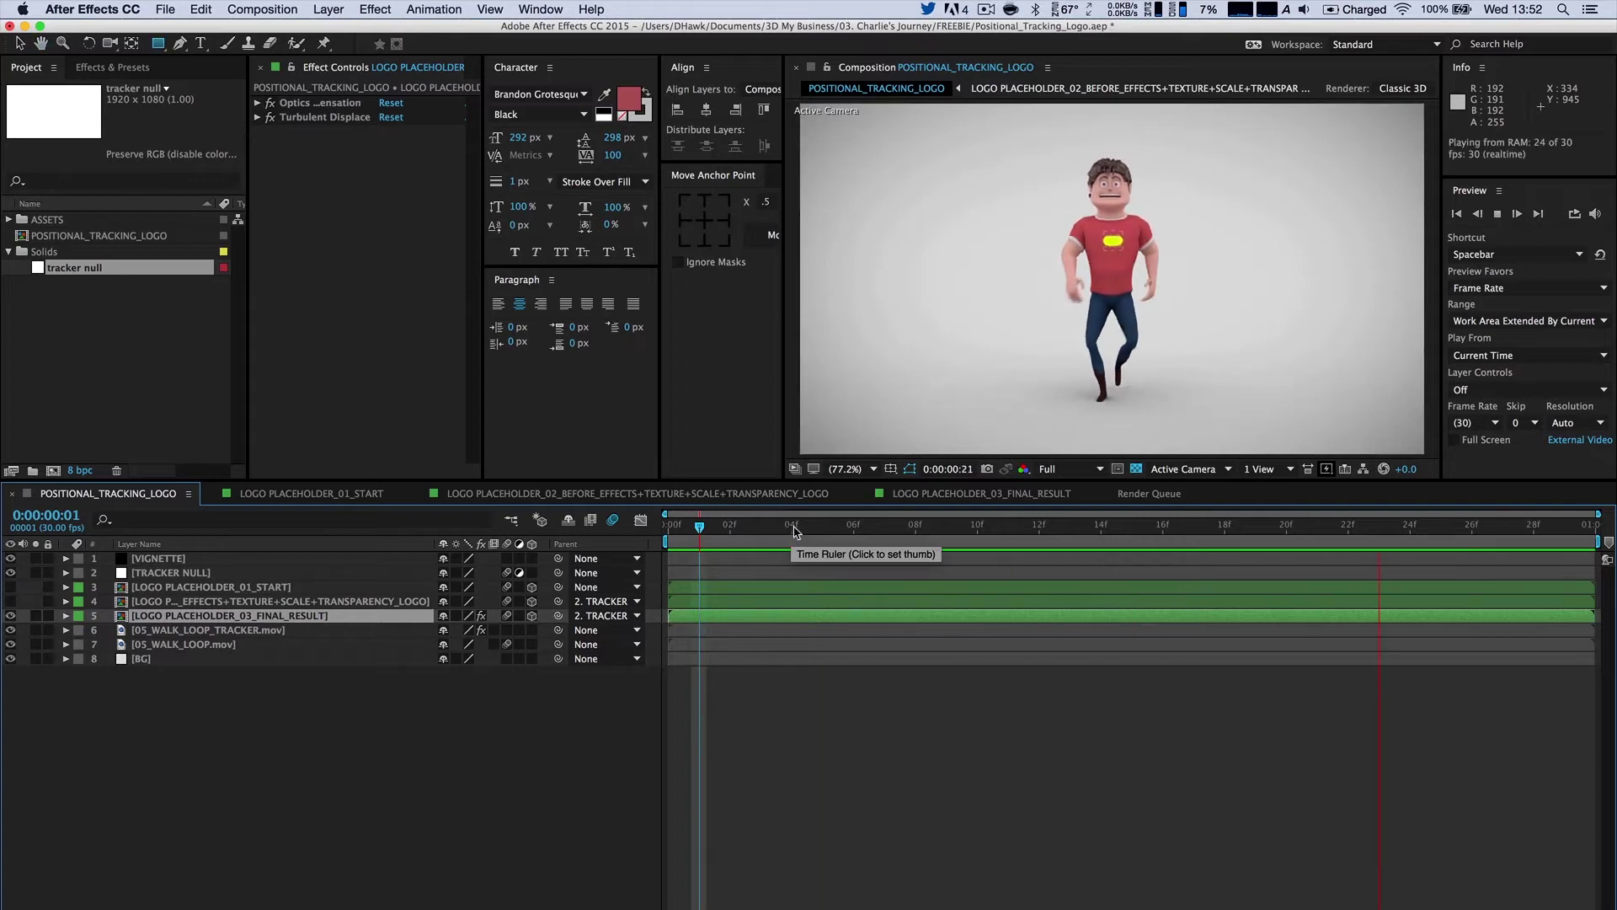
click(832, 528)
click(163, 838)
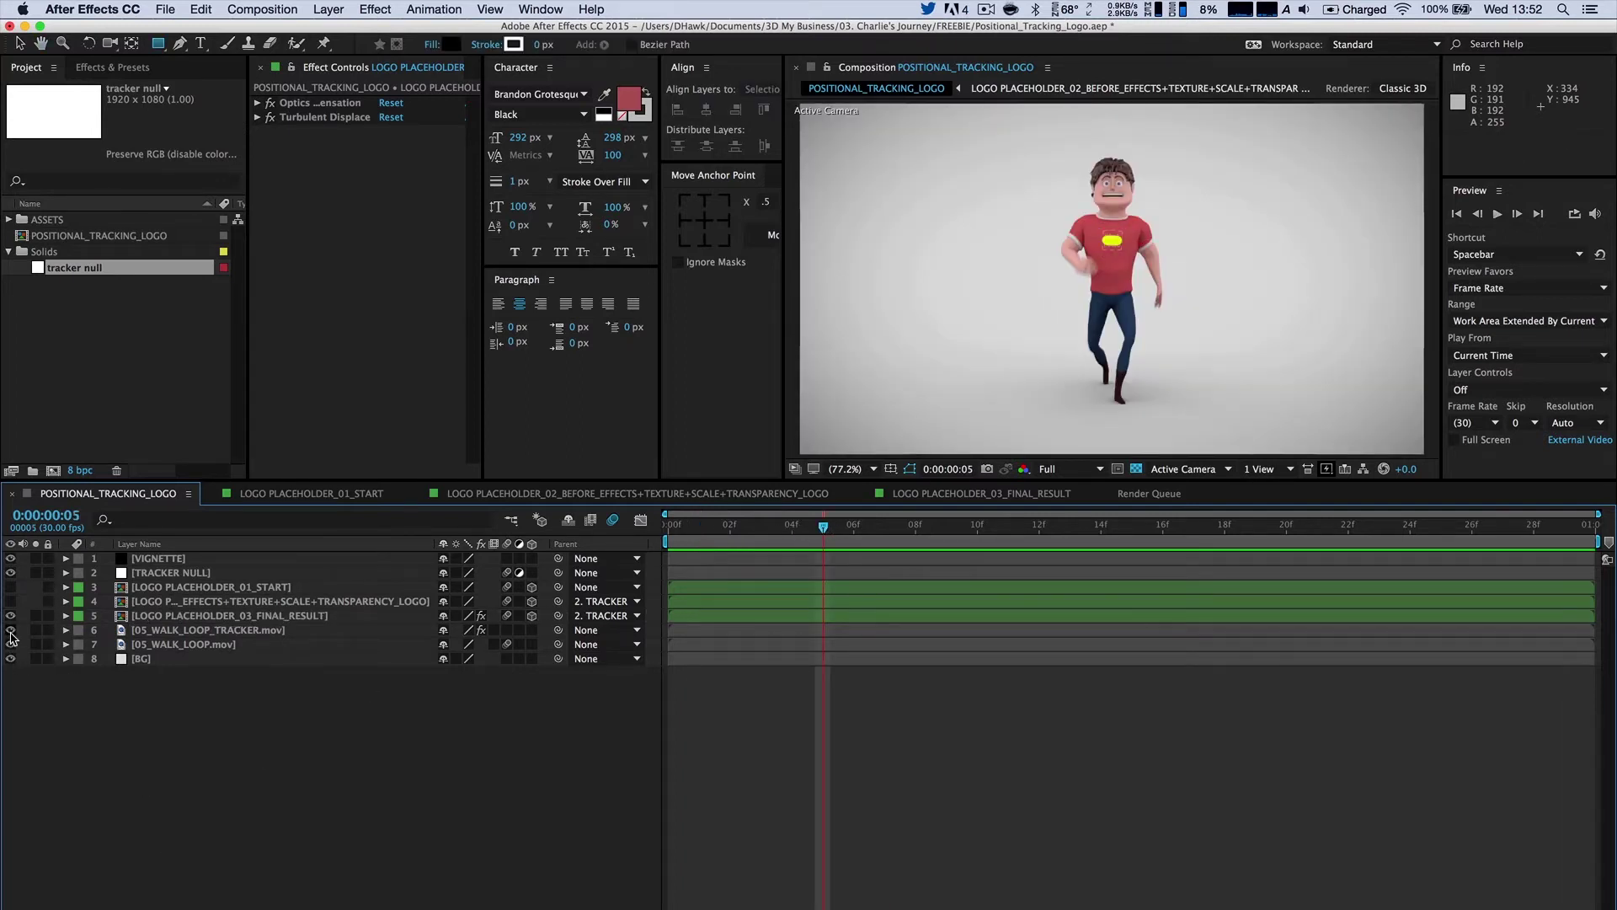
Hide the 05_WALK_LOOP_TRACKER.mov layer and open the LOGO PLACEHOLDER_03_FINAL_RESULT composition.
click(11, 632)
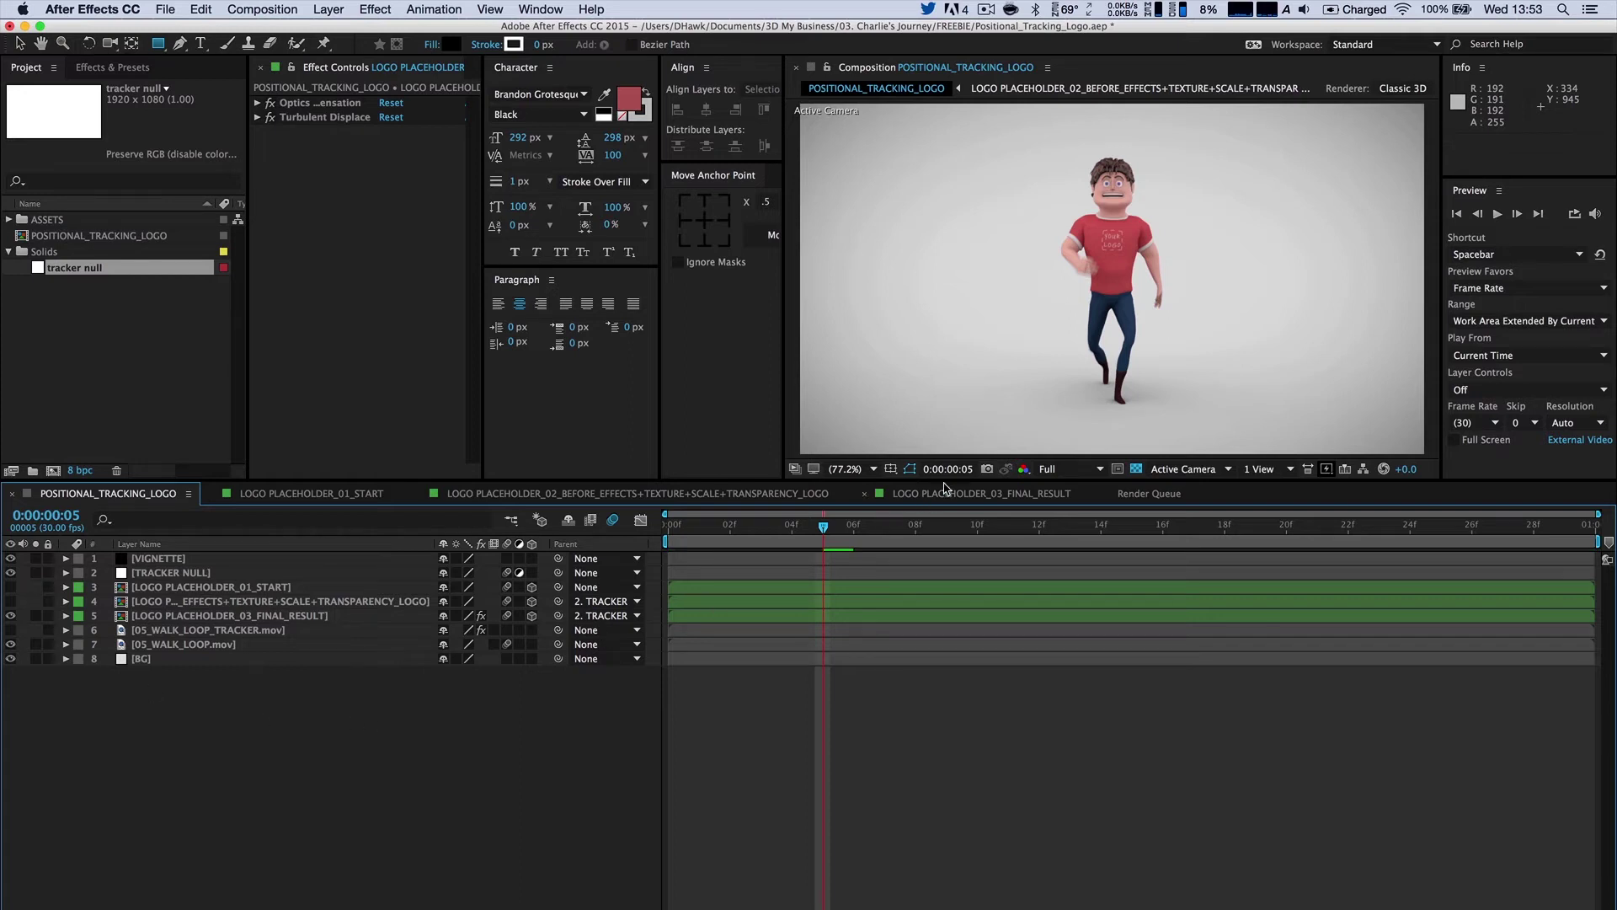
click(167, 615)
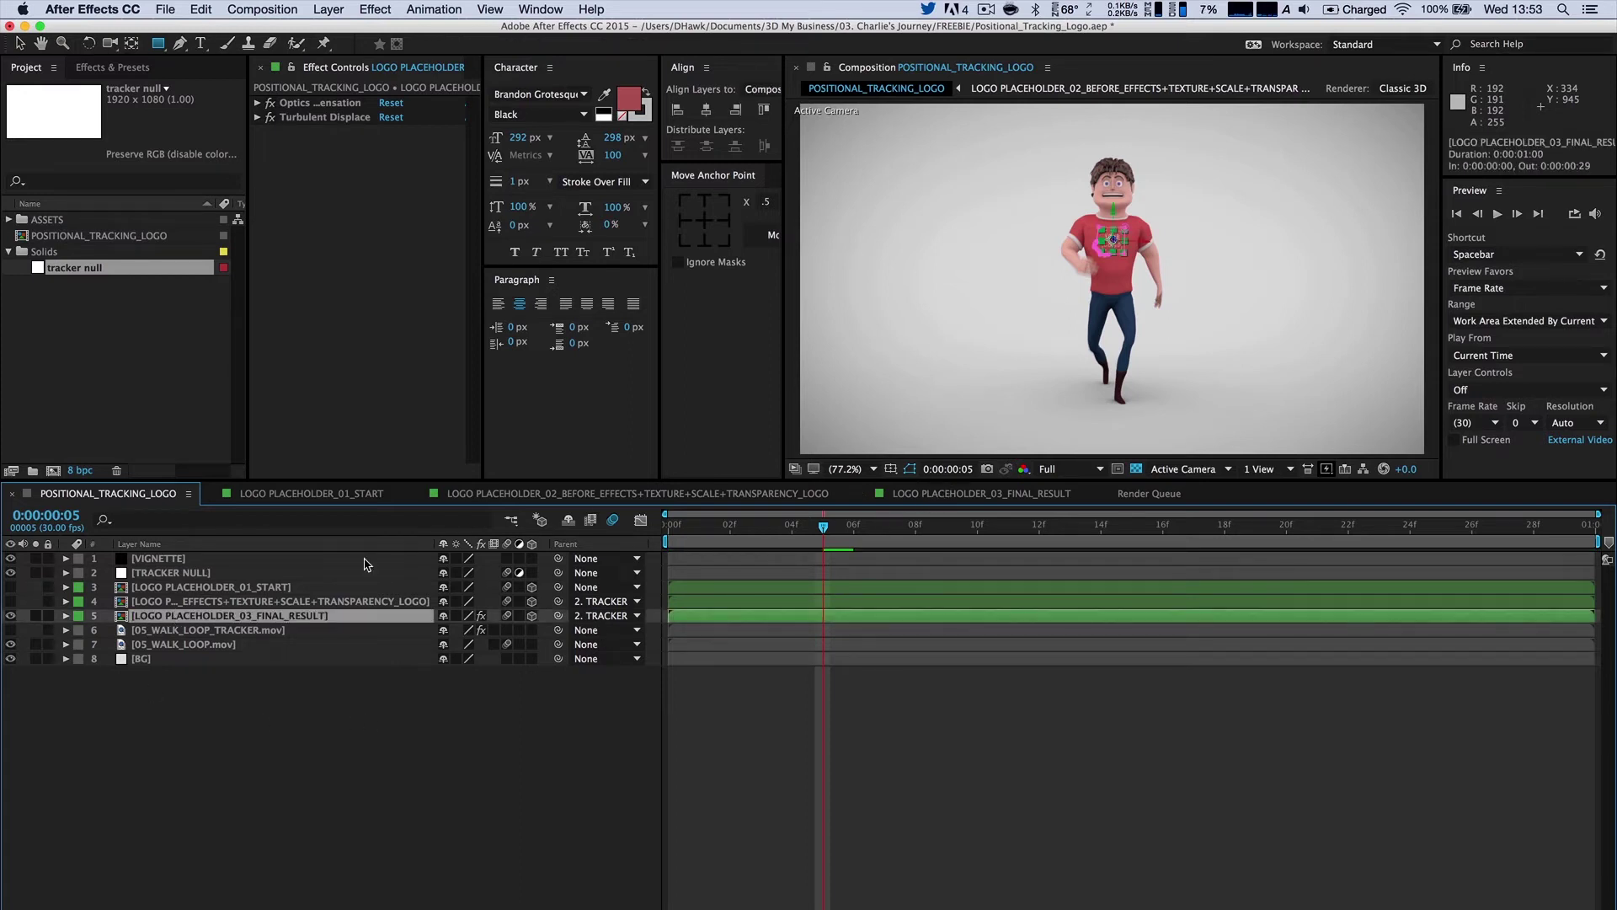
click(918, 499)
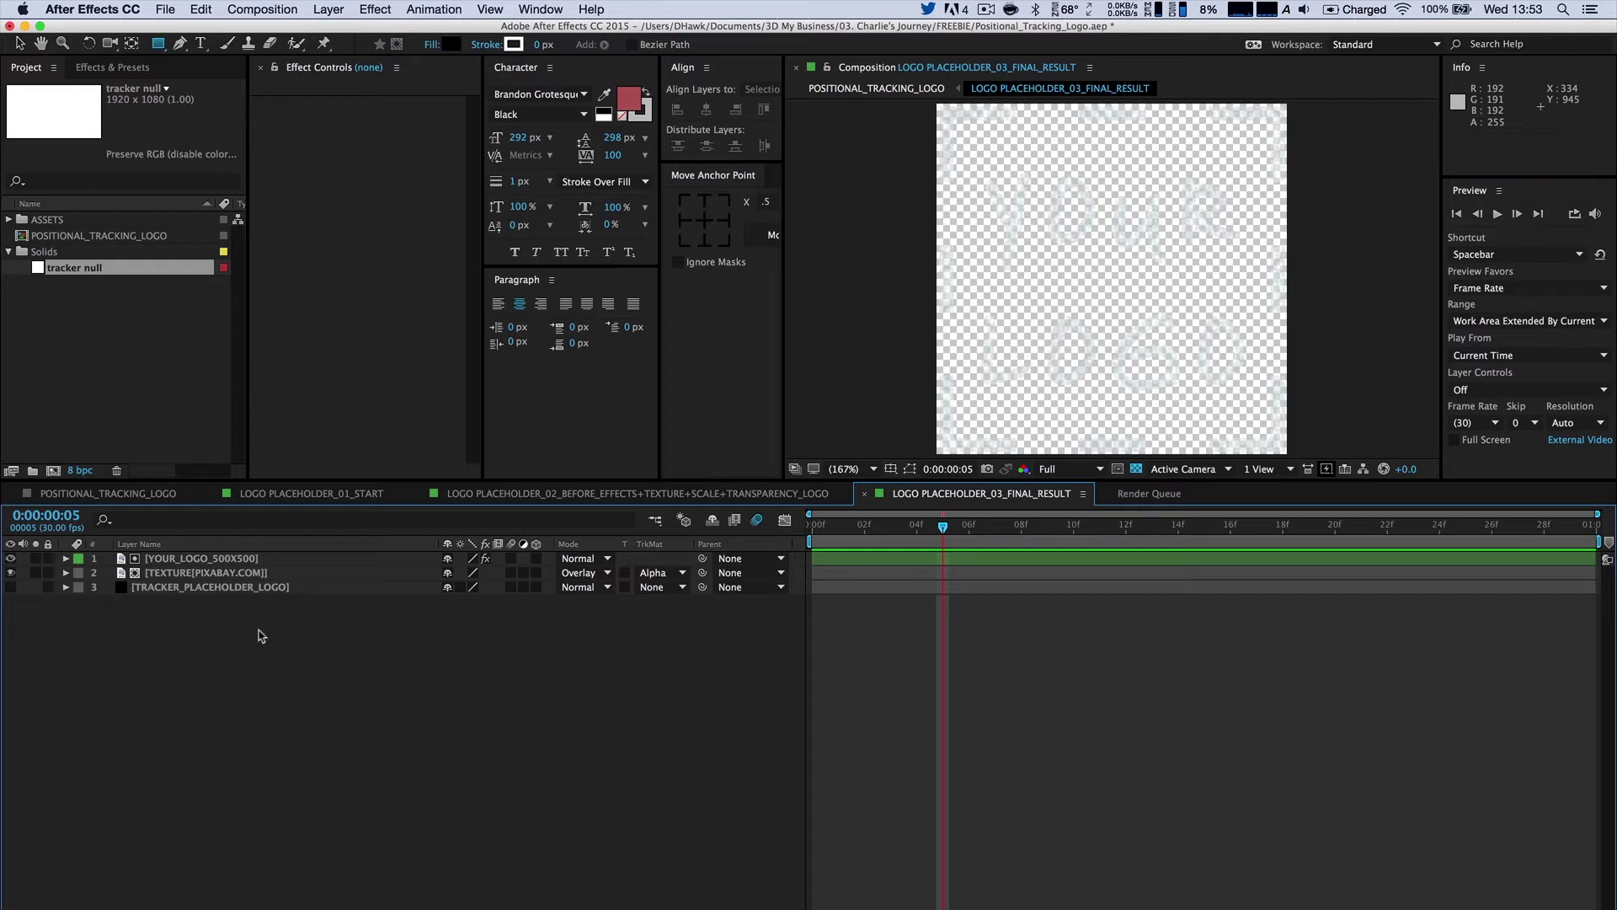
Try deleting all three layers of LOGO PLACEHOLDER_03_FINAL_RESULT, and undo the deletion.
drag(214, 661, 168, 566)
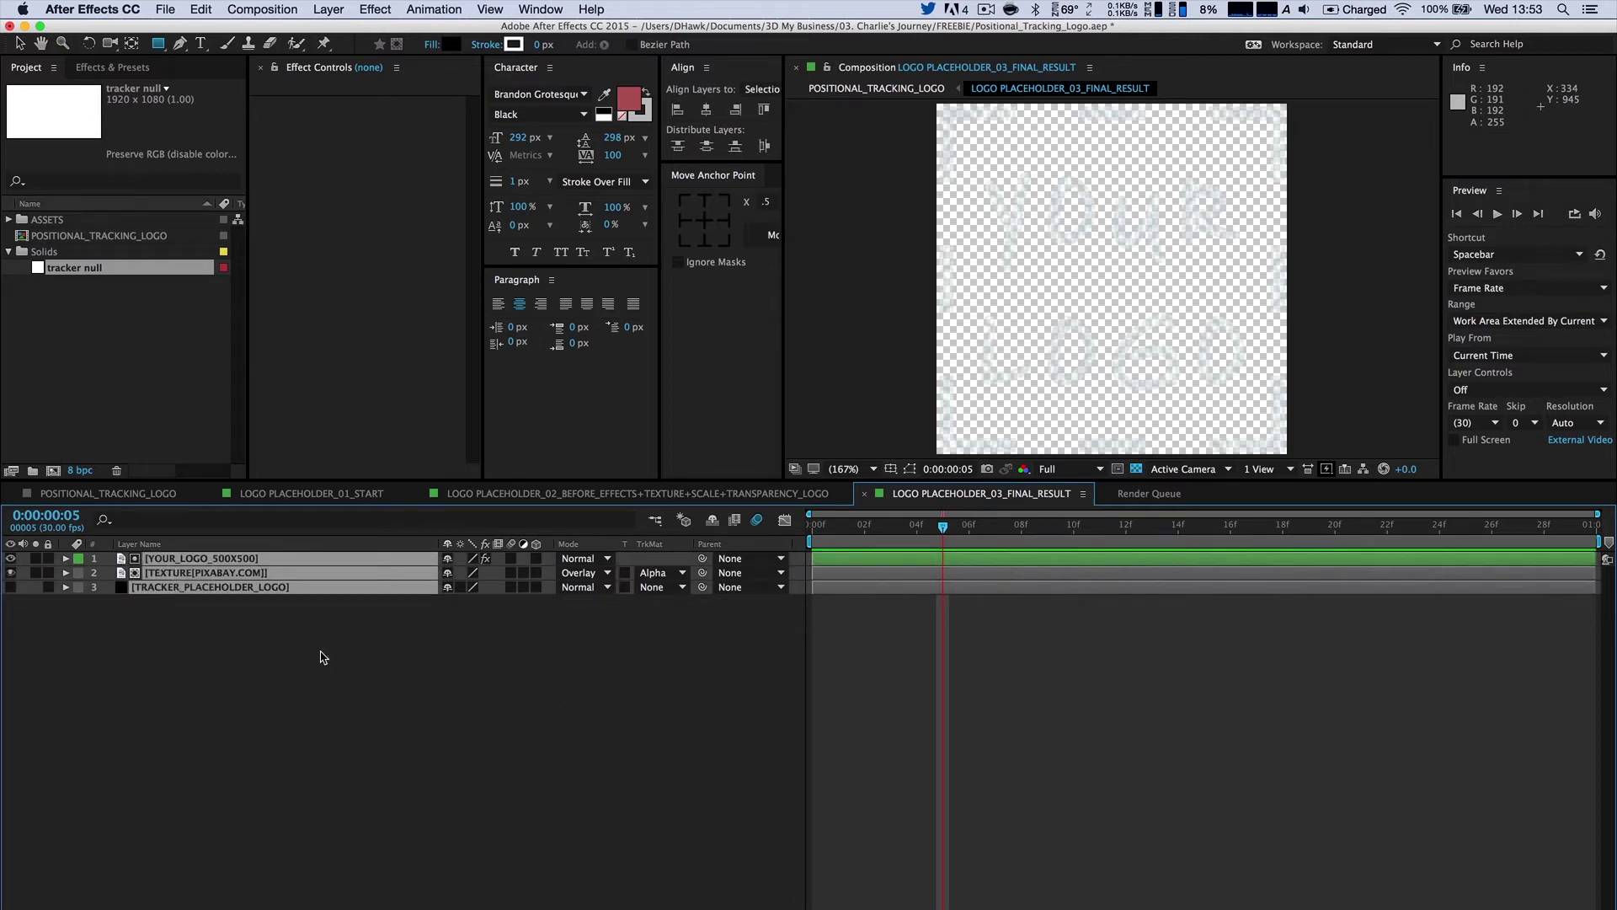
drag(320, 657, 206, 556)
key(Delete)
right_click(258, 660)
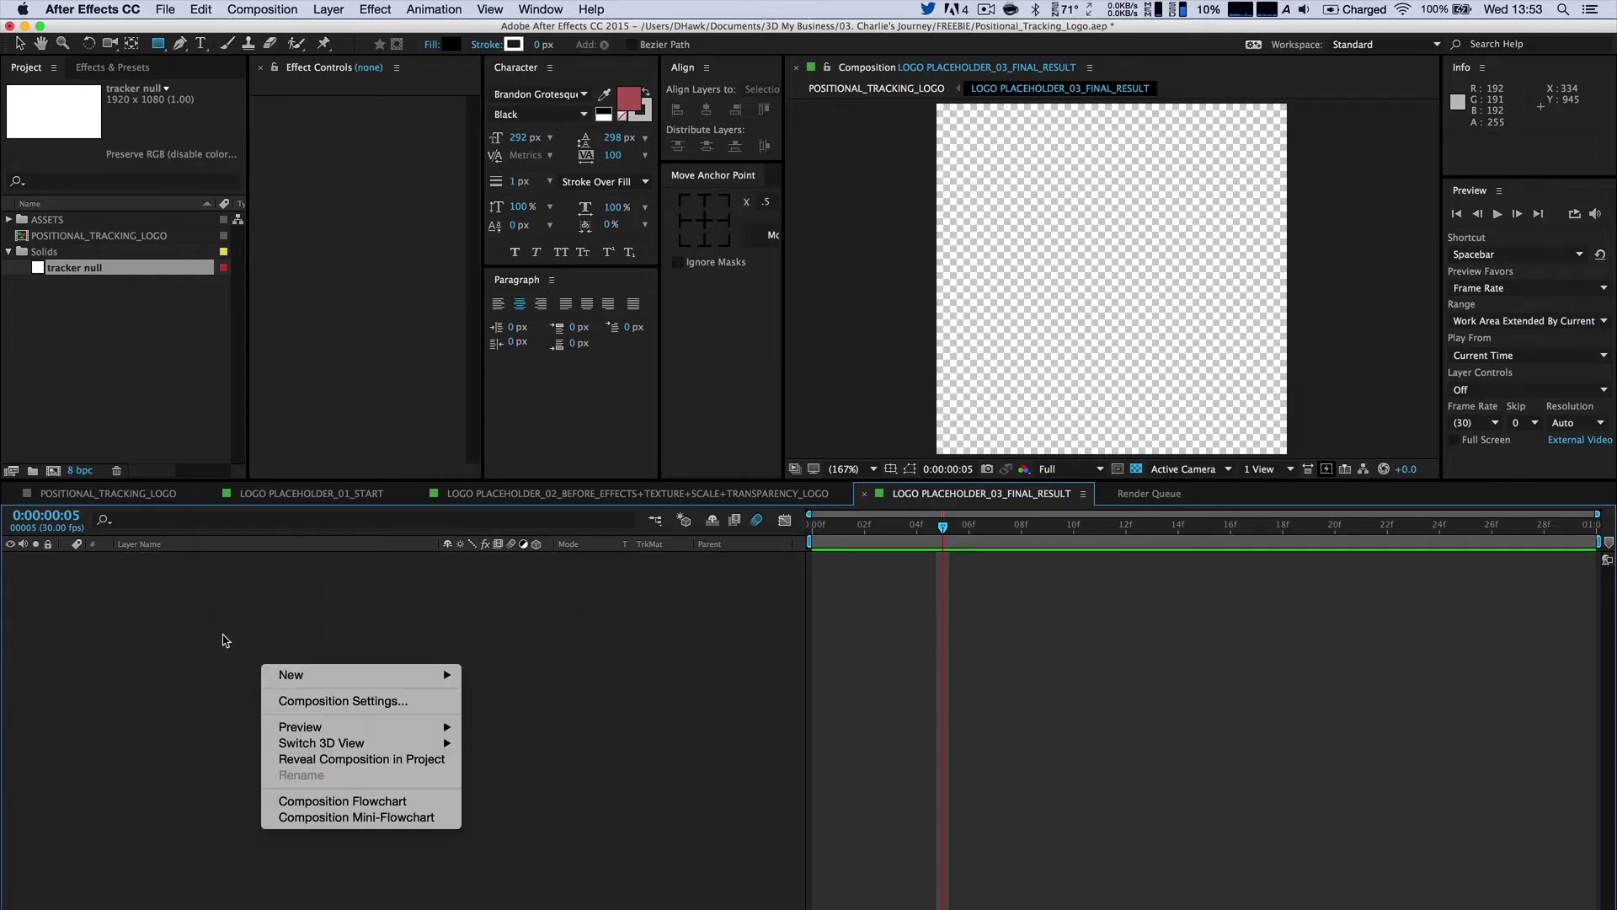
click(224, 639)
key(super+z)
click(210, 627)
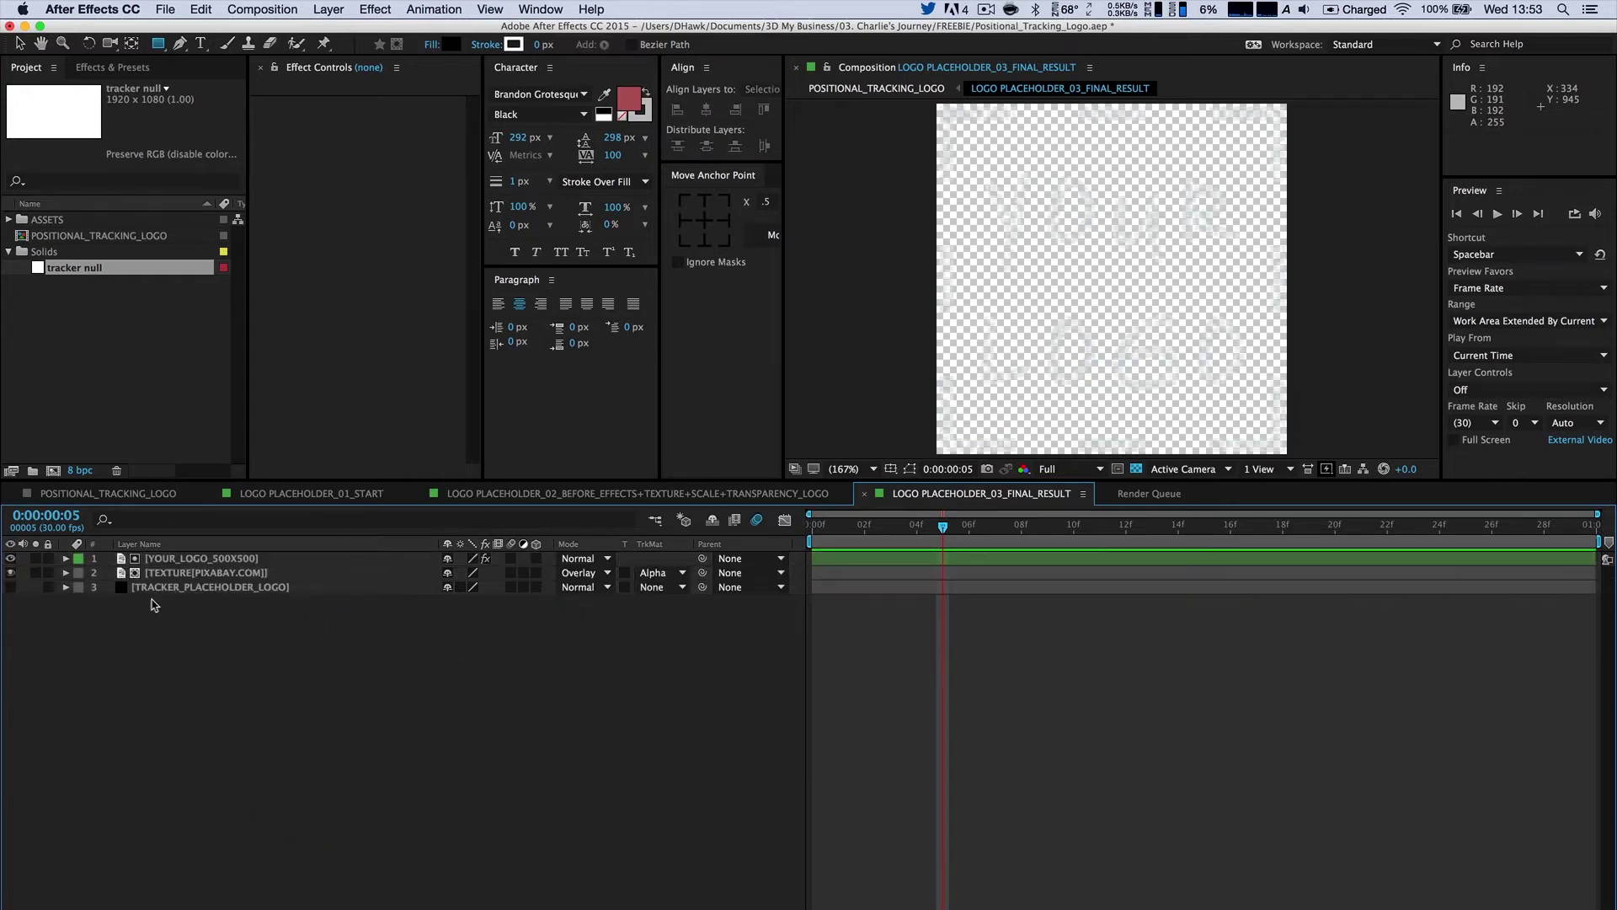
Delete the YOUR_LOGO_500X500 and TEXTURE[PIXABAY.COM] layers and show the TRACKER_PLACEHOLDER_LOGO layer.
click(191, 573)
shift+click(200, 559)
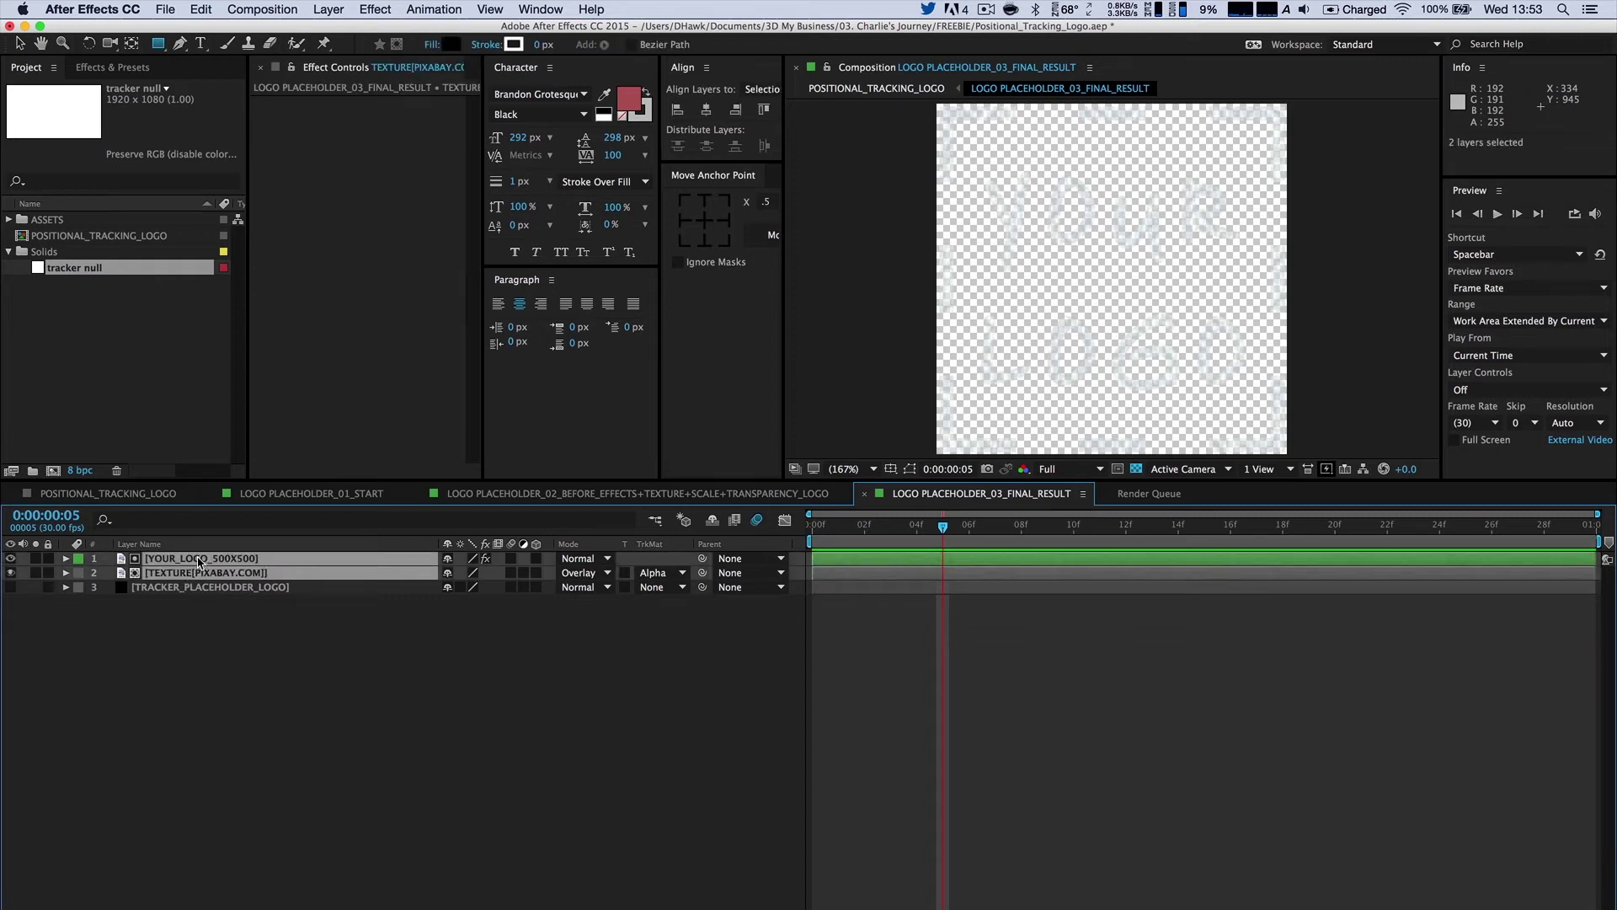
key(Delete)
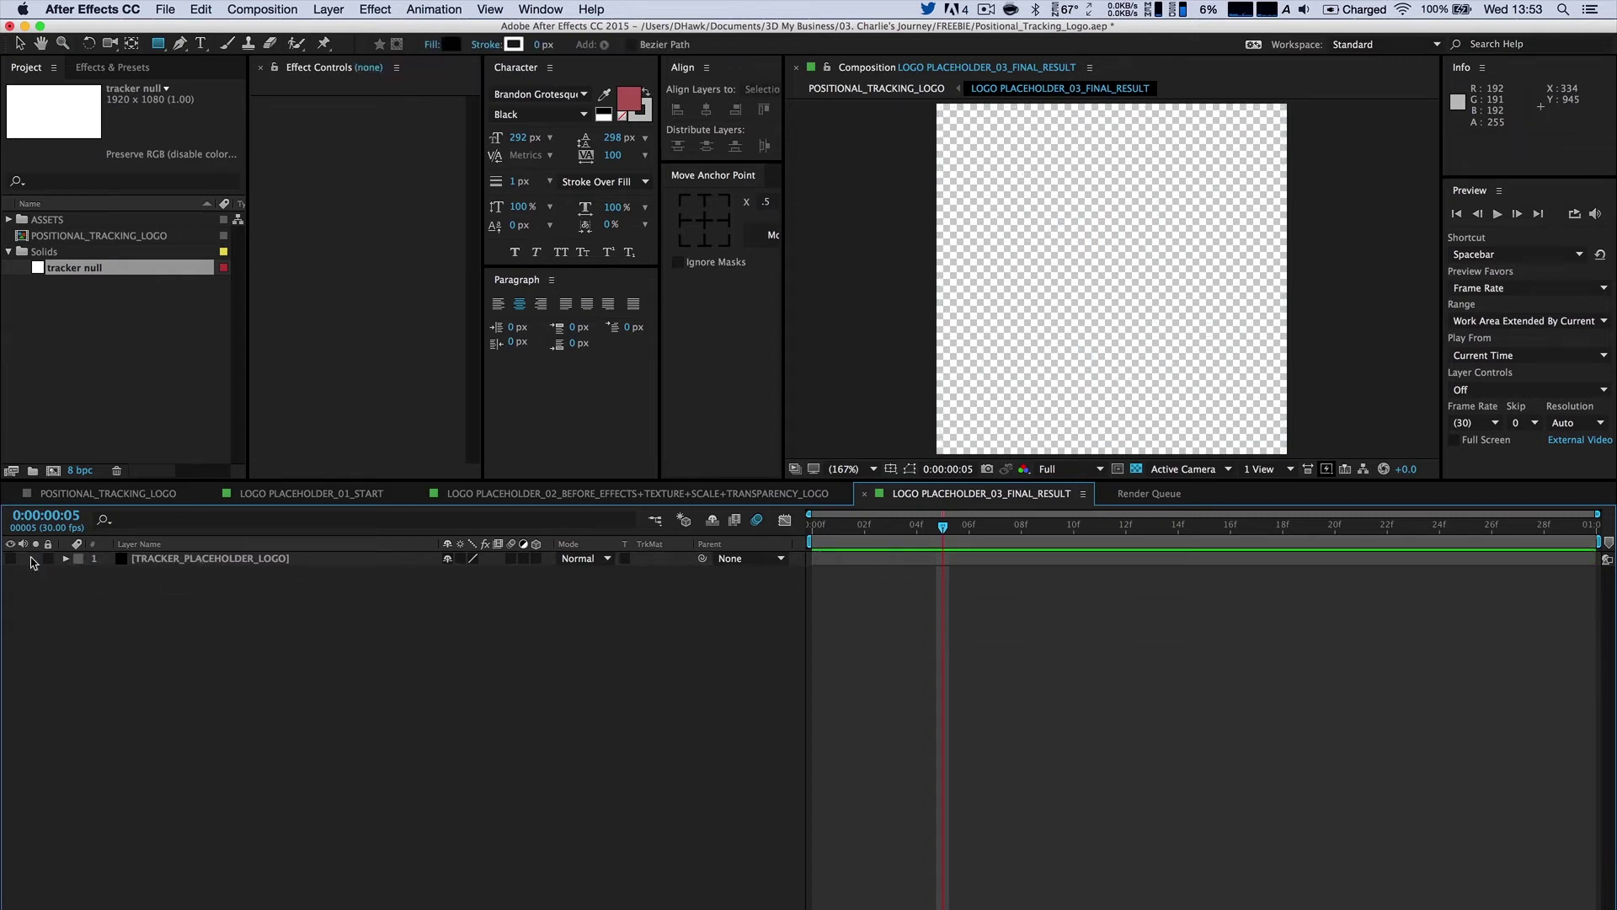
click(11, 559)
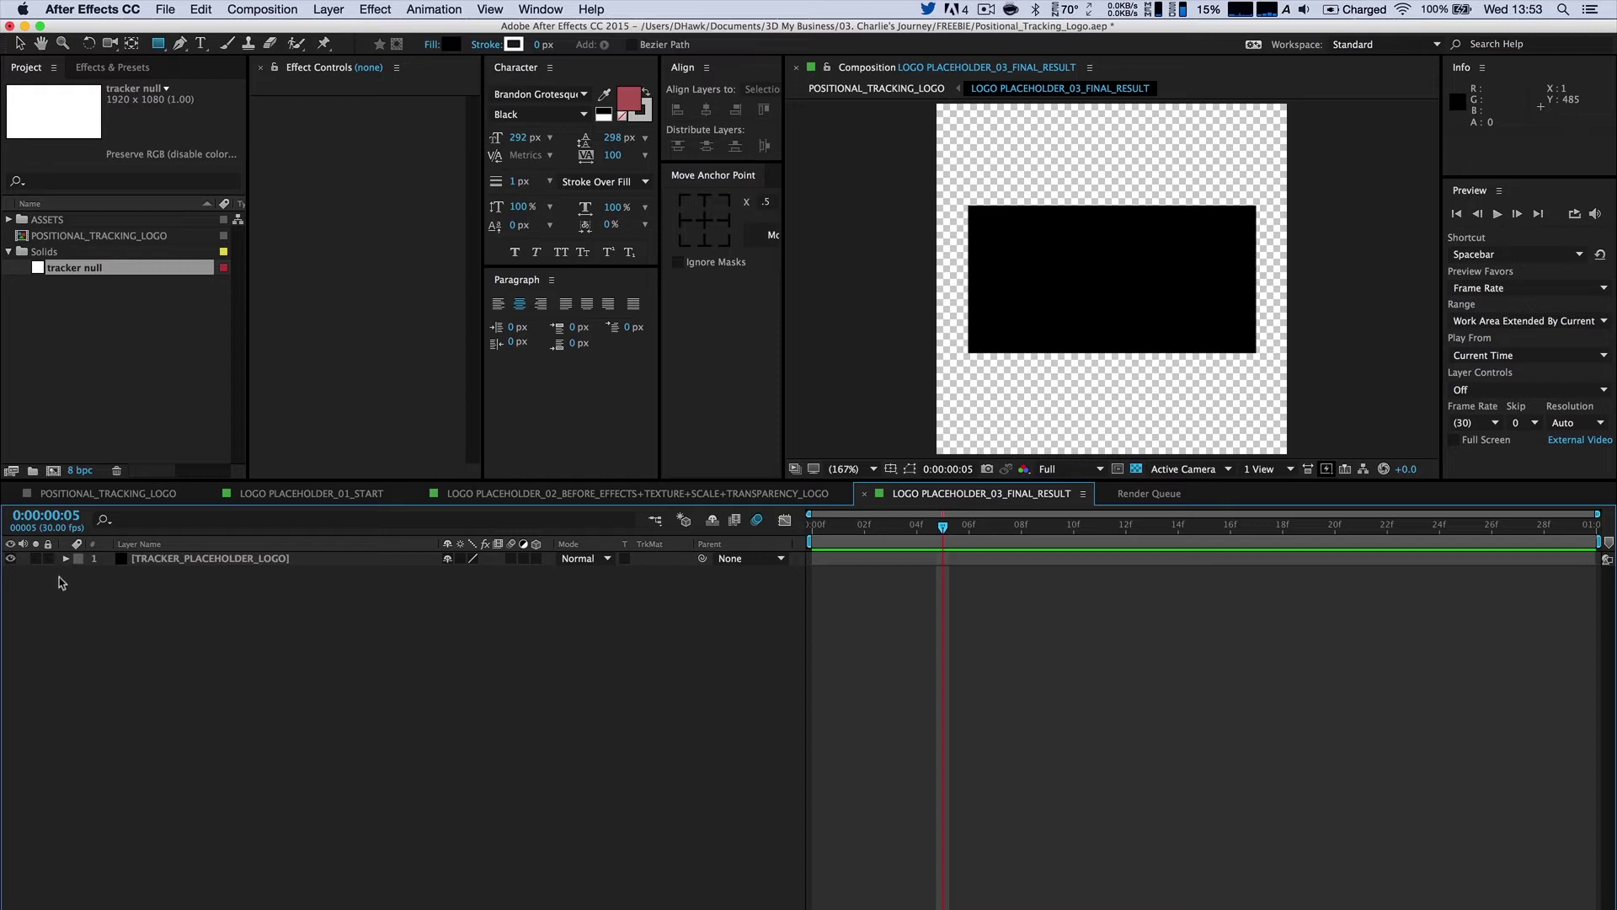
Add YOUR_LOGO_500X500 from the ASSETS folder above TRACKER_PLACEHOLDER_LOGO and hide the placeholder layer.
click(157, 399)
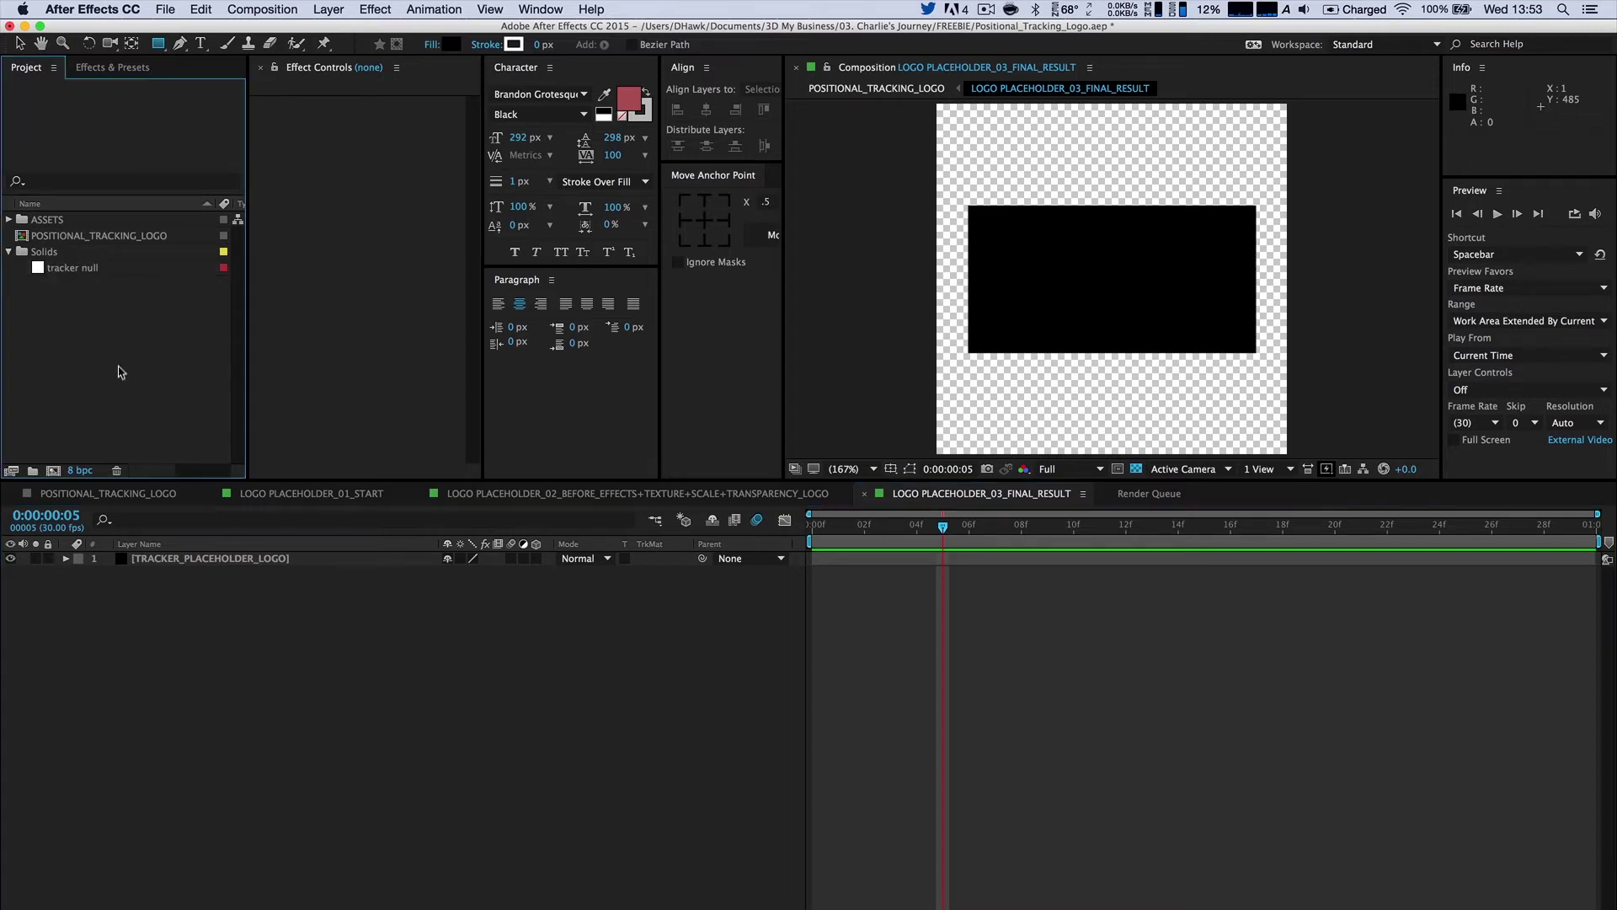
click(9, 251)
click(9, 220)
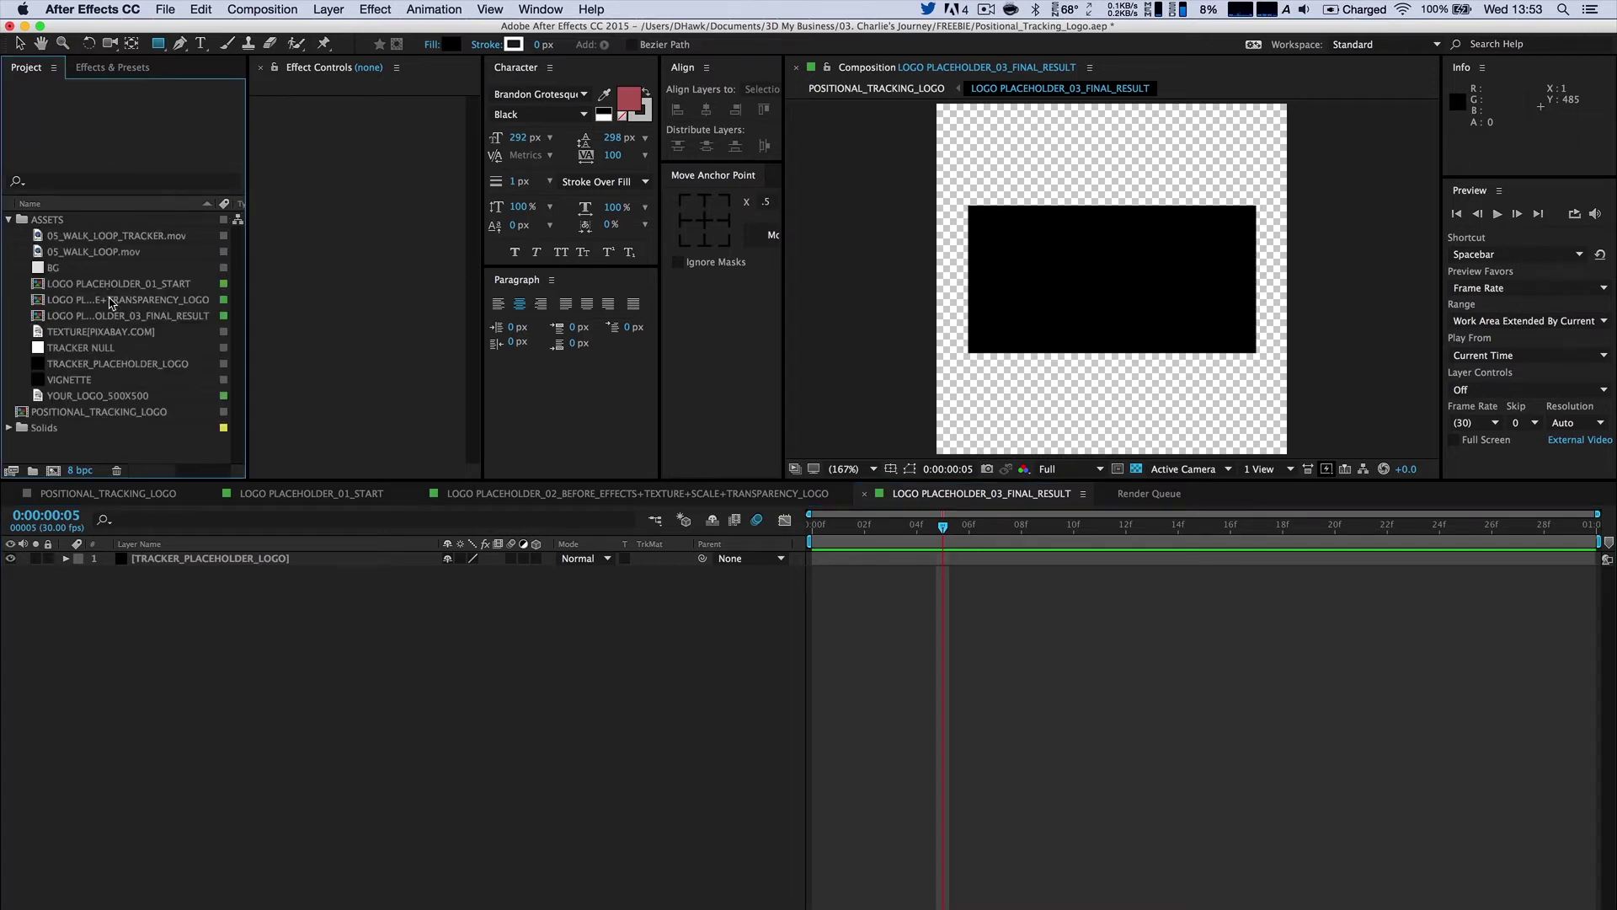
click(89, 334)
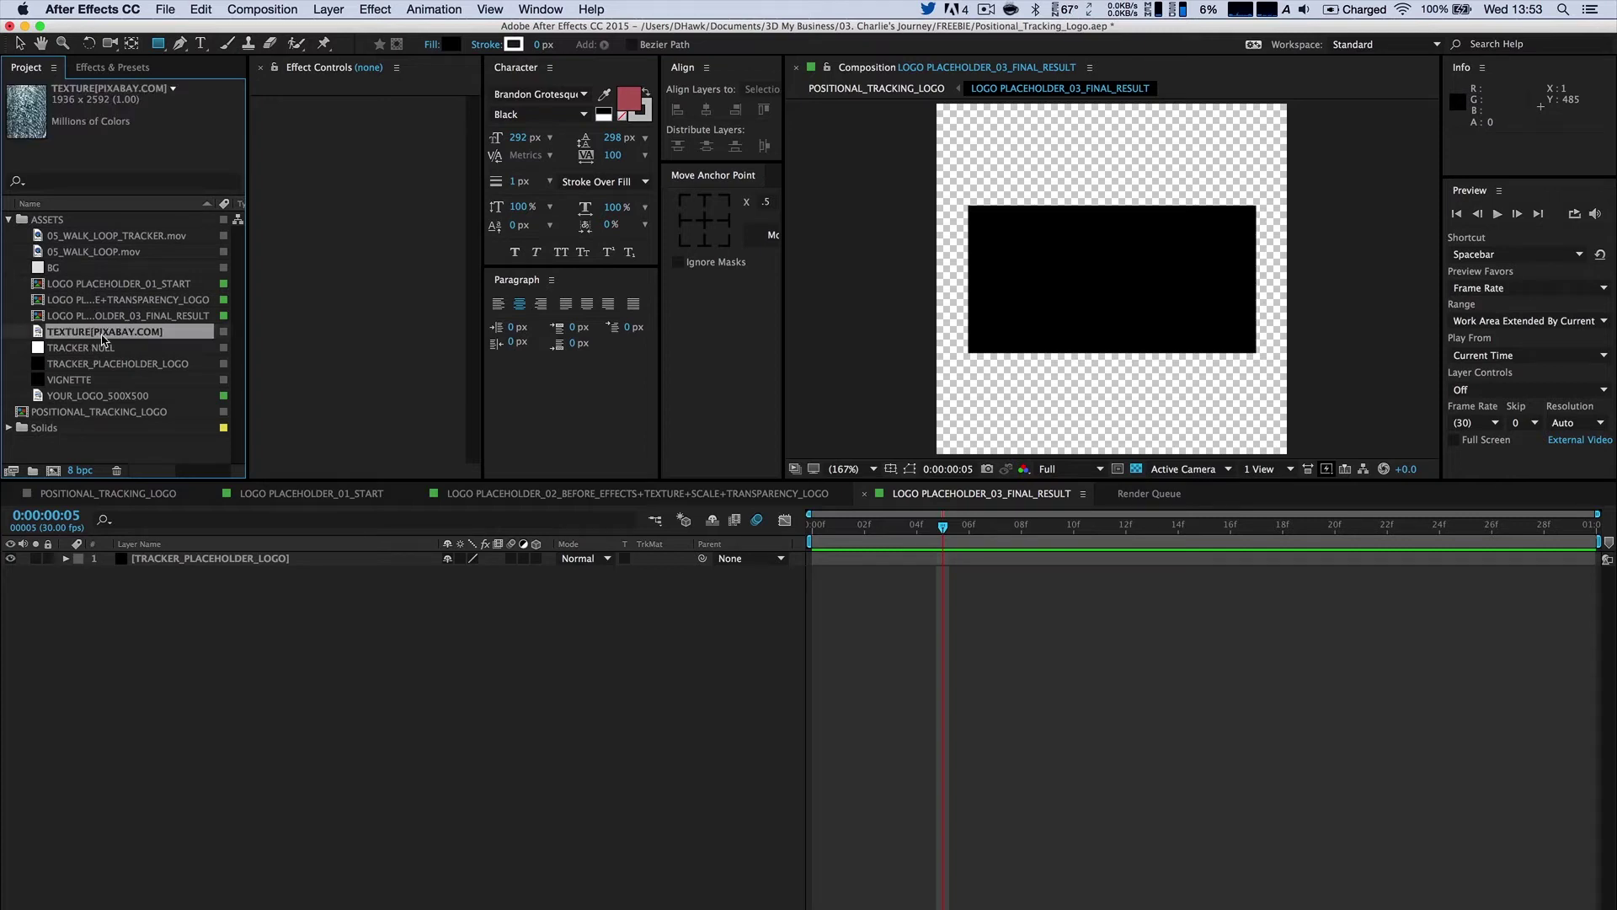
click(94, 367)
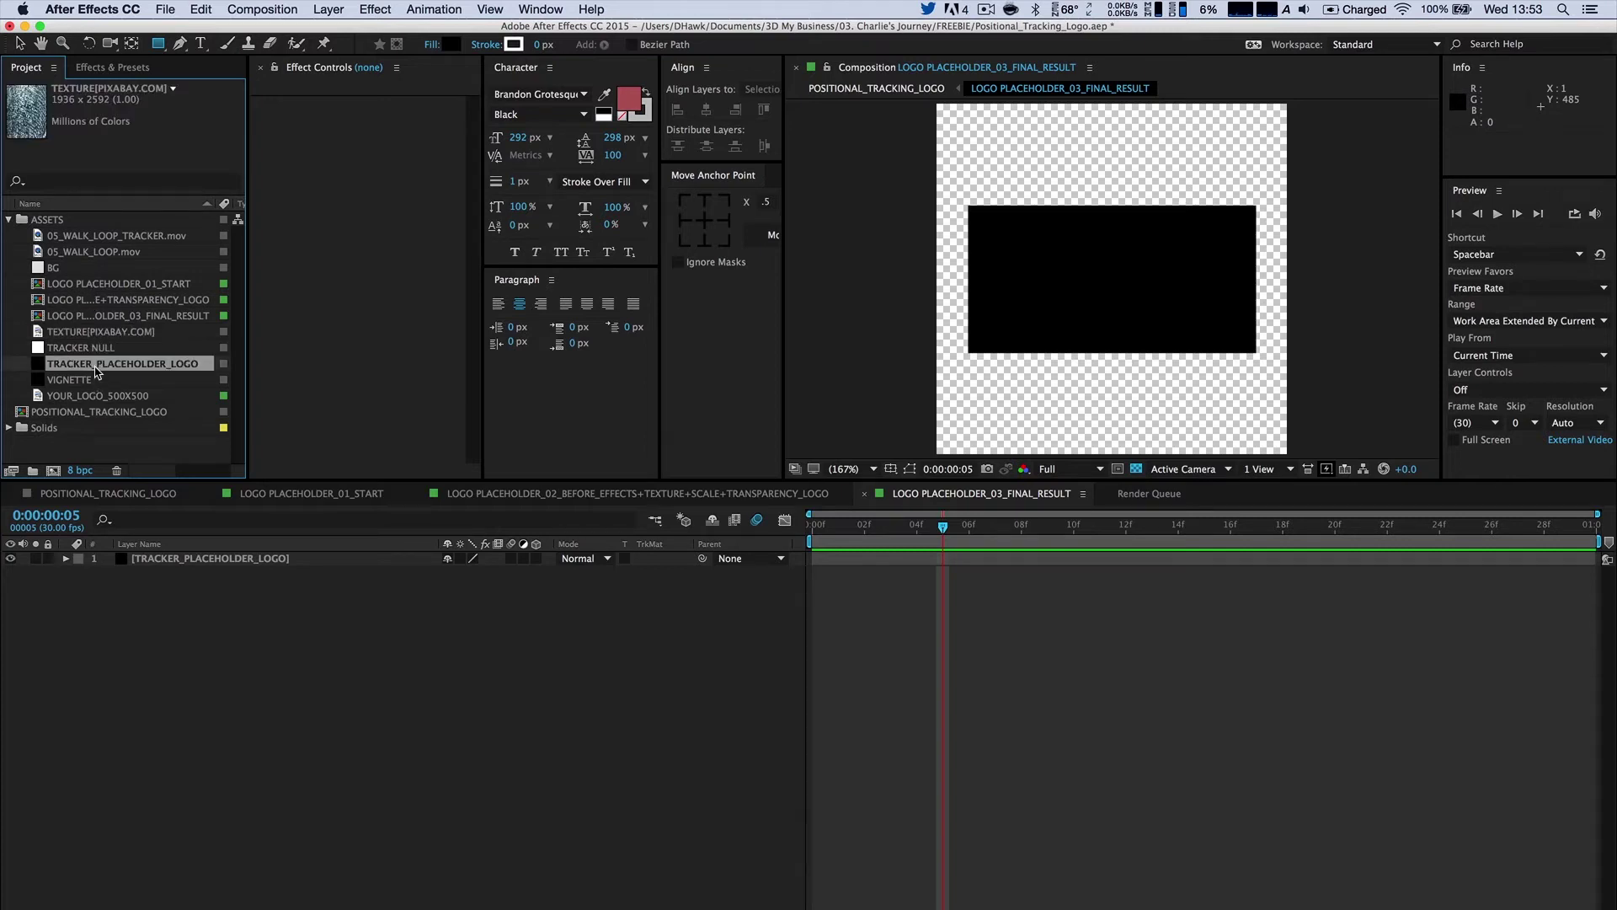
click(100, 396)
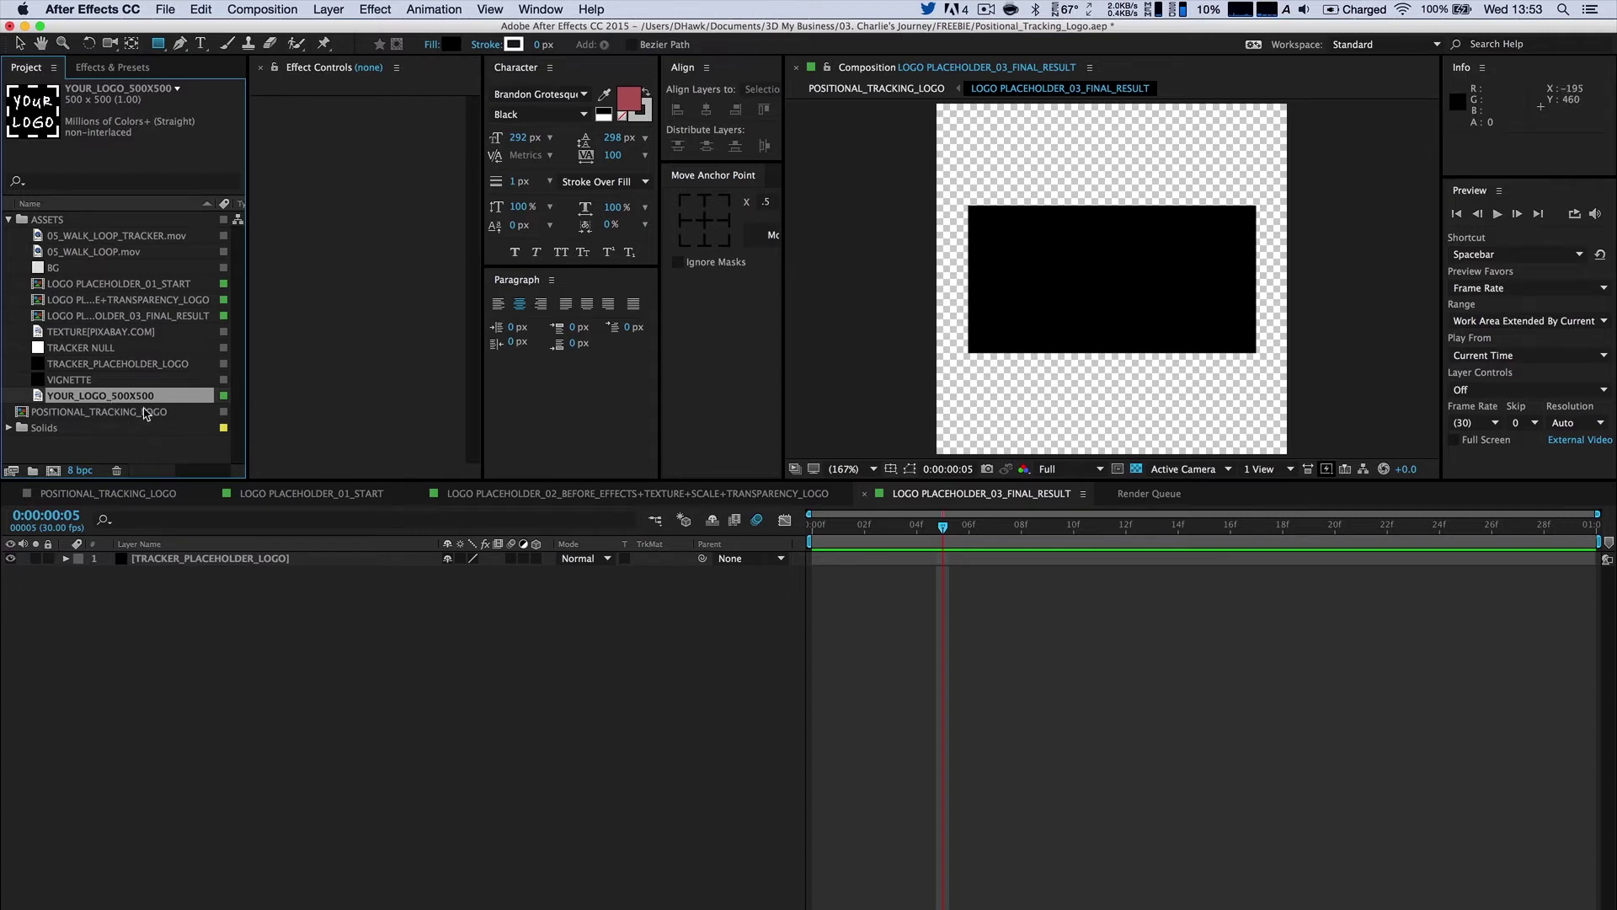
drag(142, 395, 237, 556)
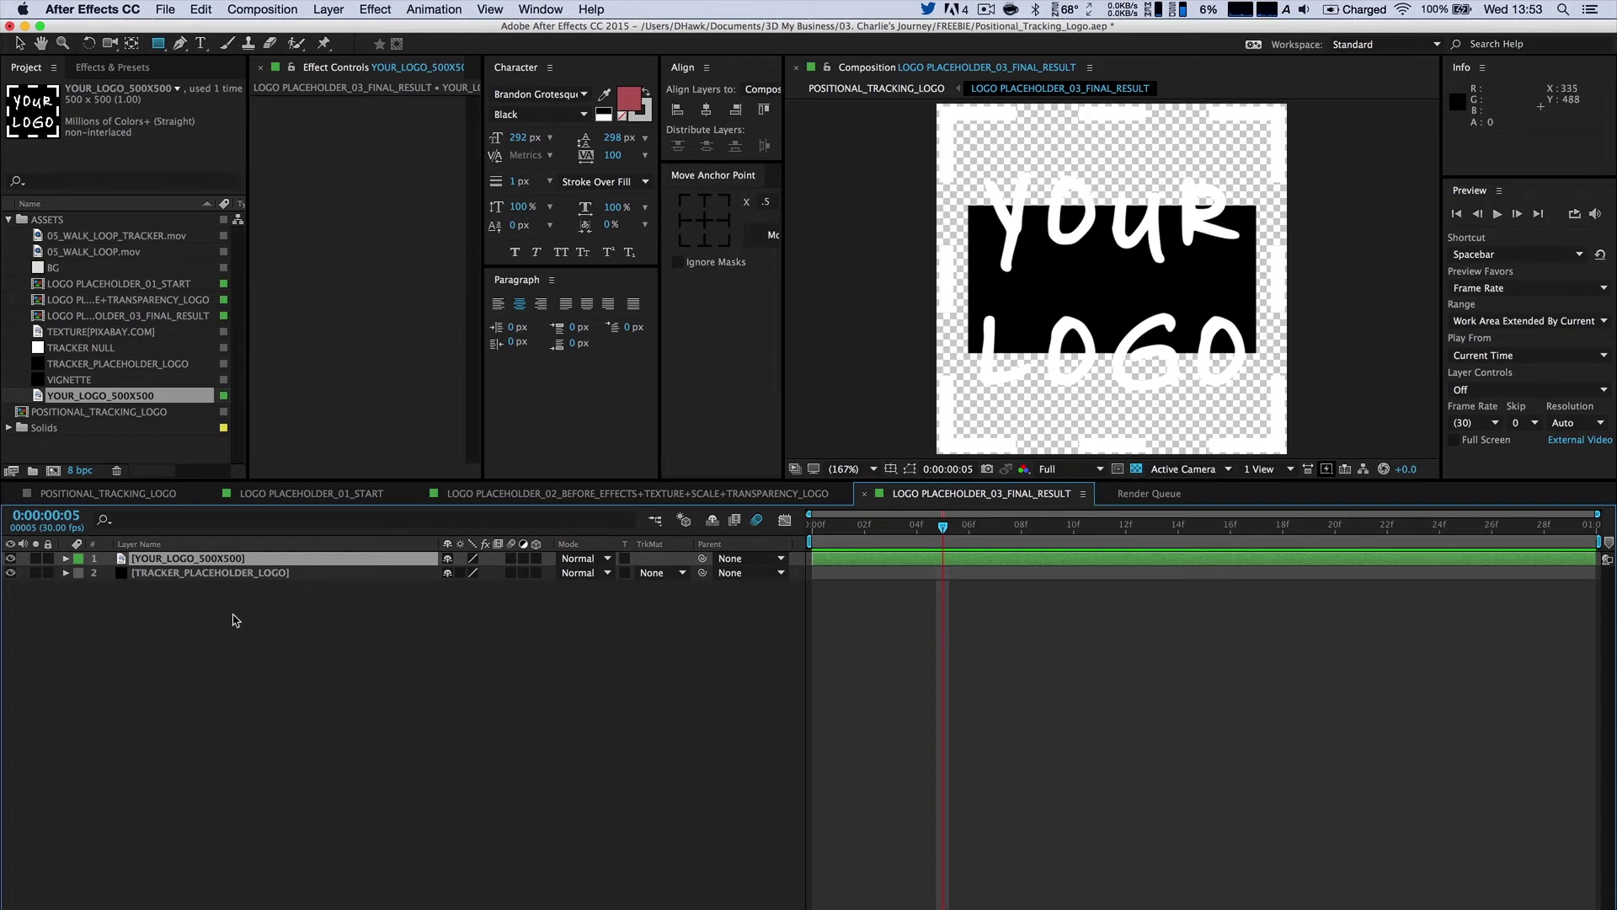
click(245, 575)
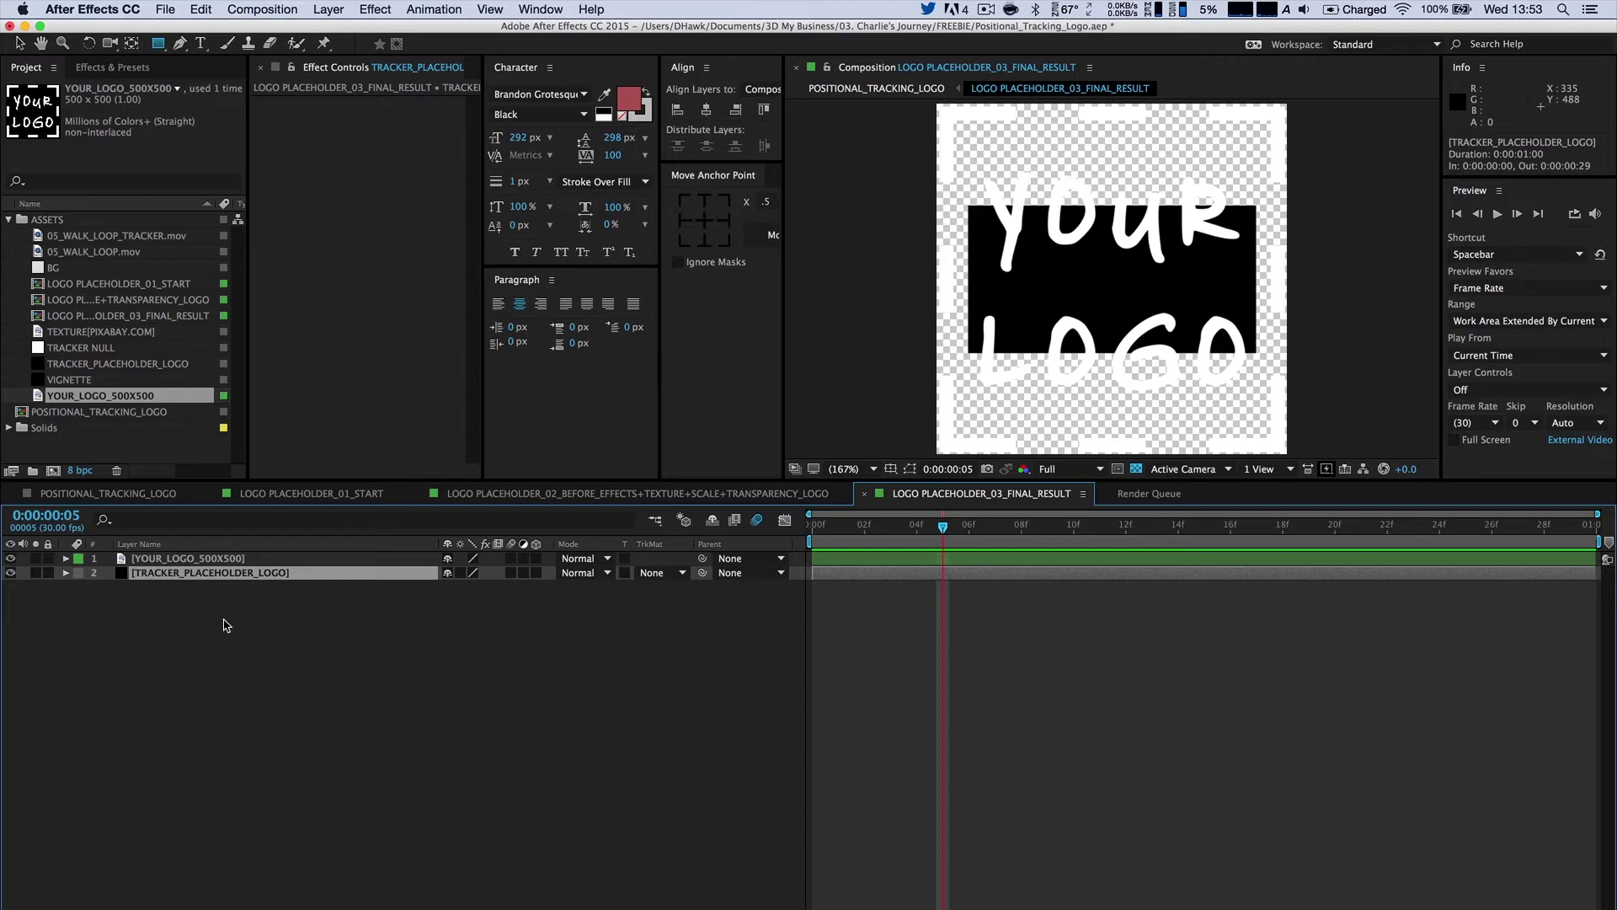
click(11, 572)
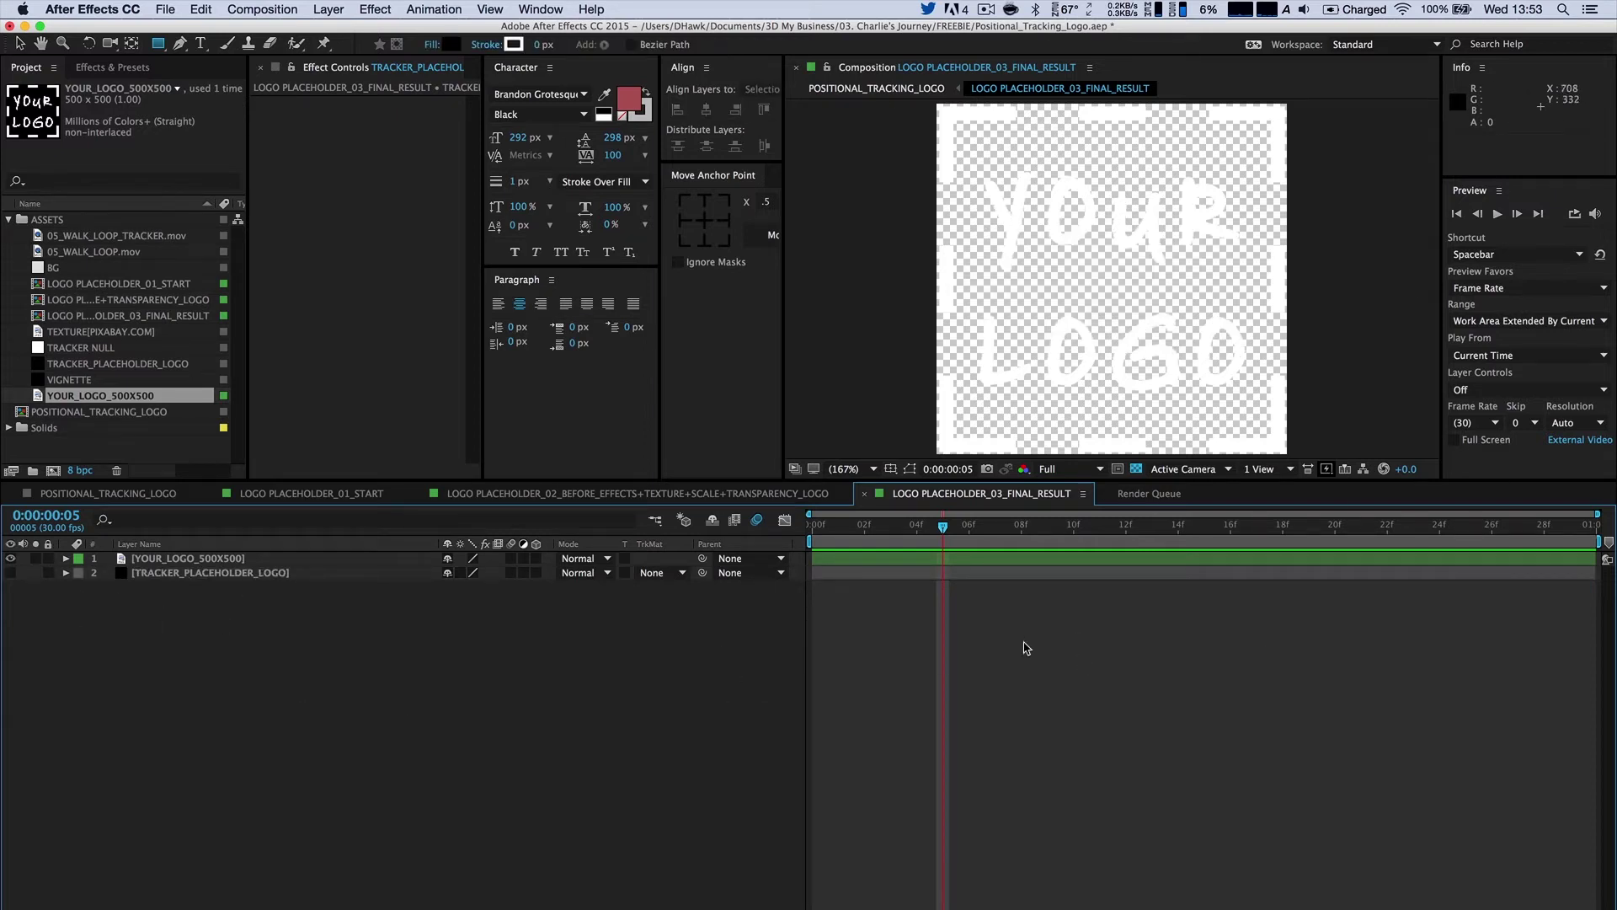
With the YOUR_LOGO_500X500 layer selected, search the effects for "fill", and clear the search.
click(194, 559)
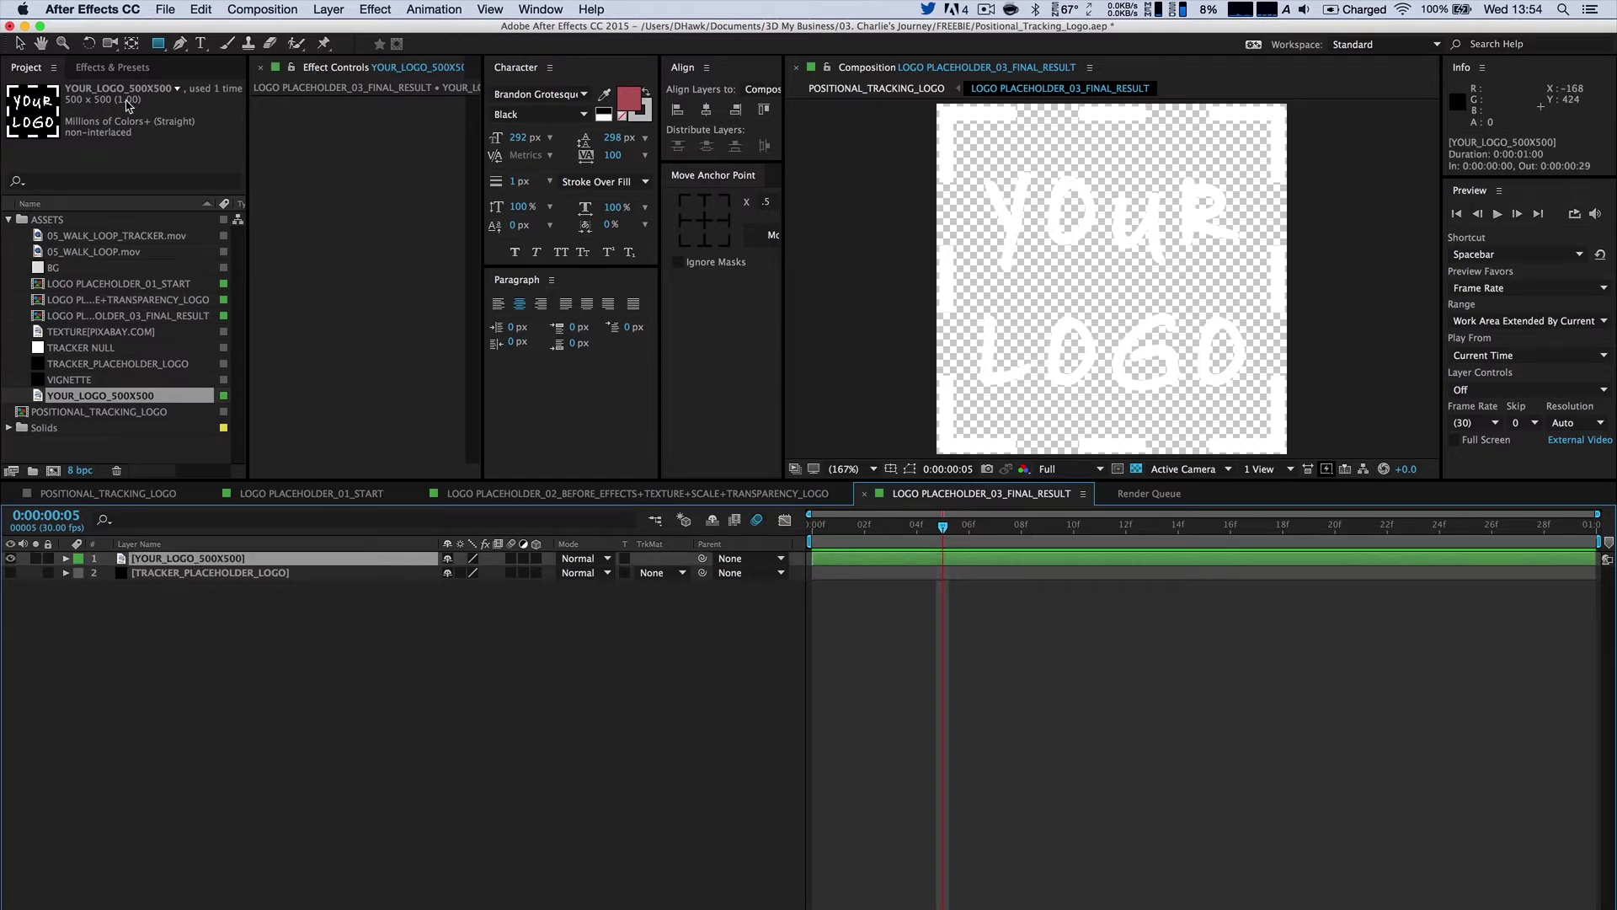
click(124, 68)
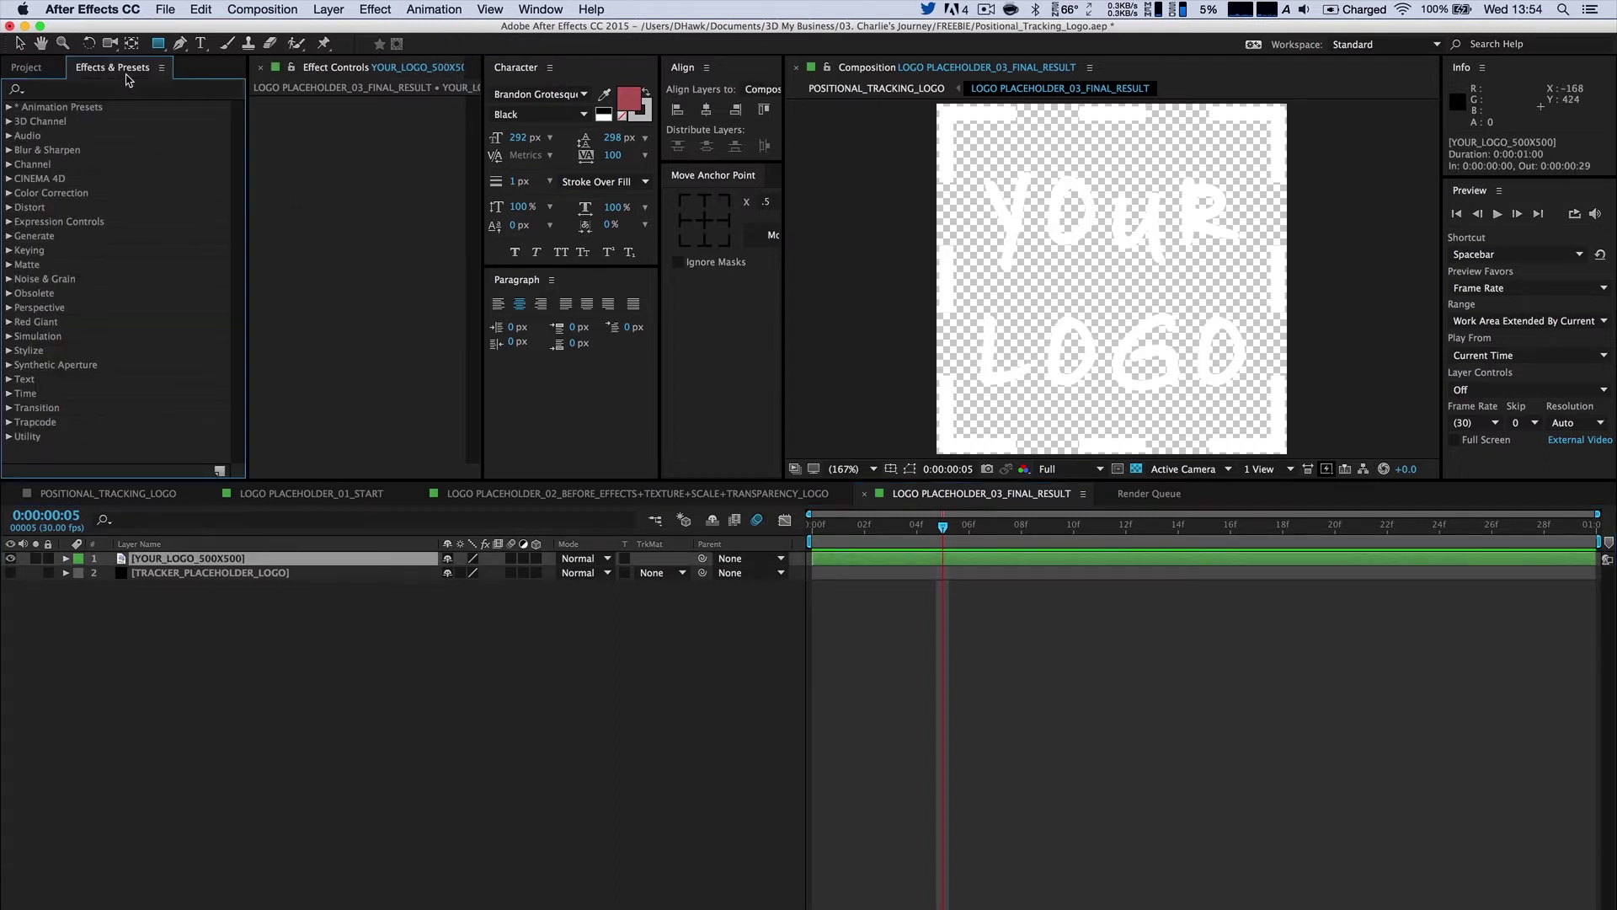
click(72, 95)
text(fill)
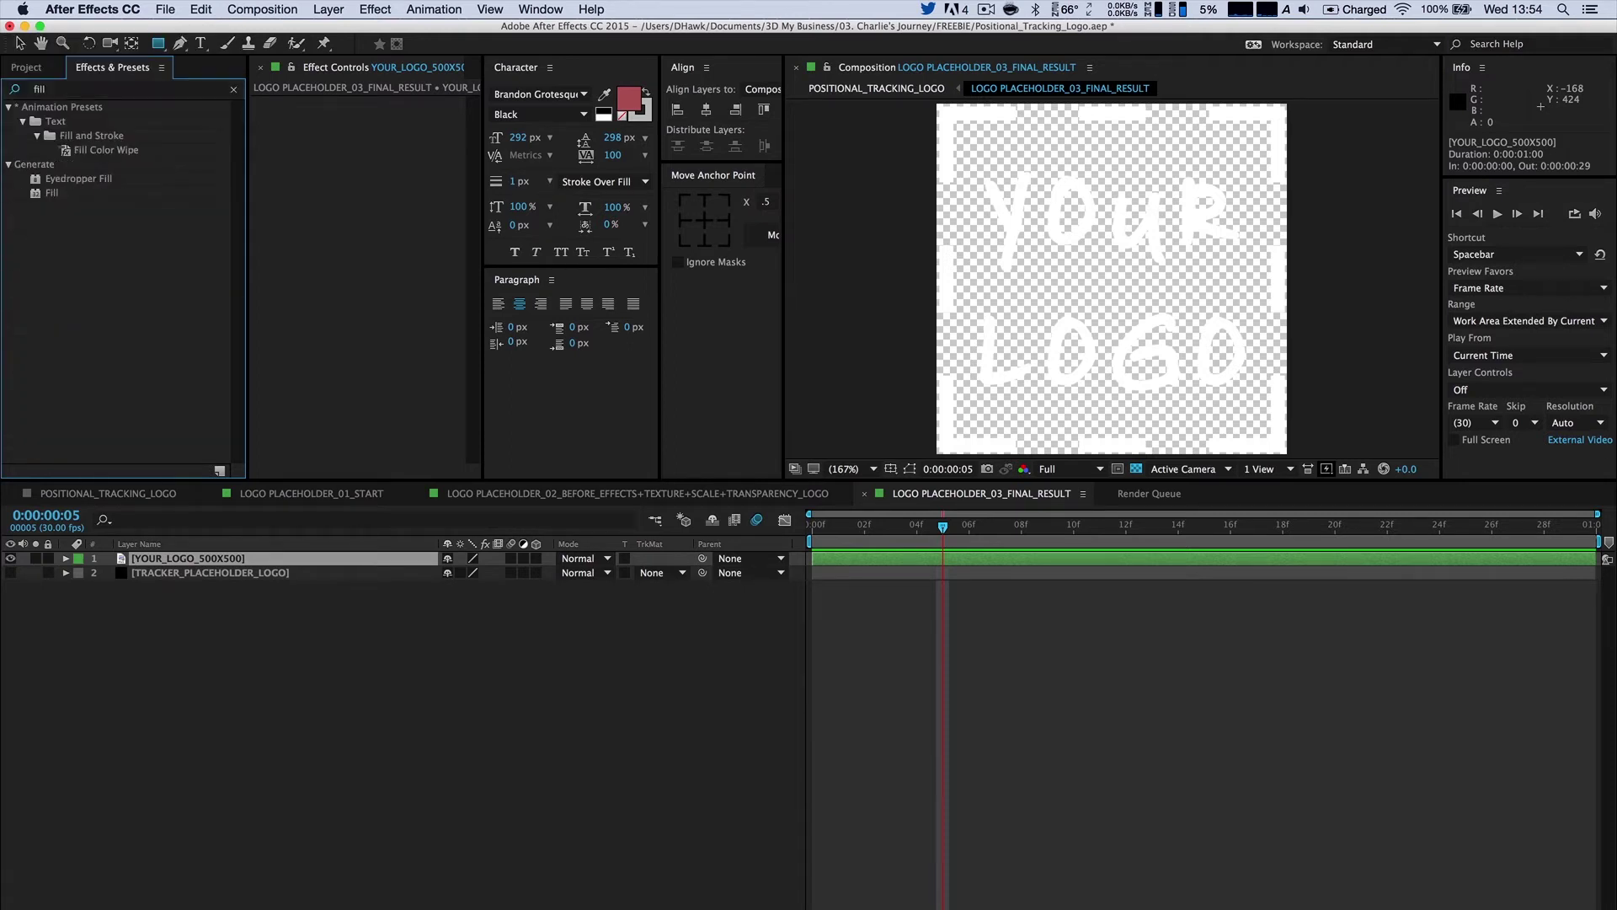
click(234, 93)
click(380, 748)
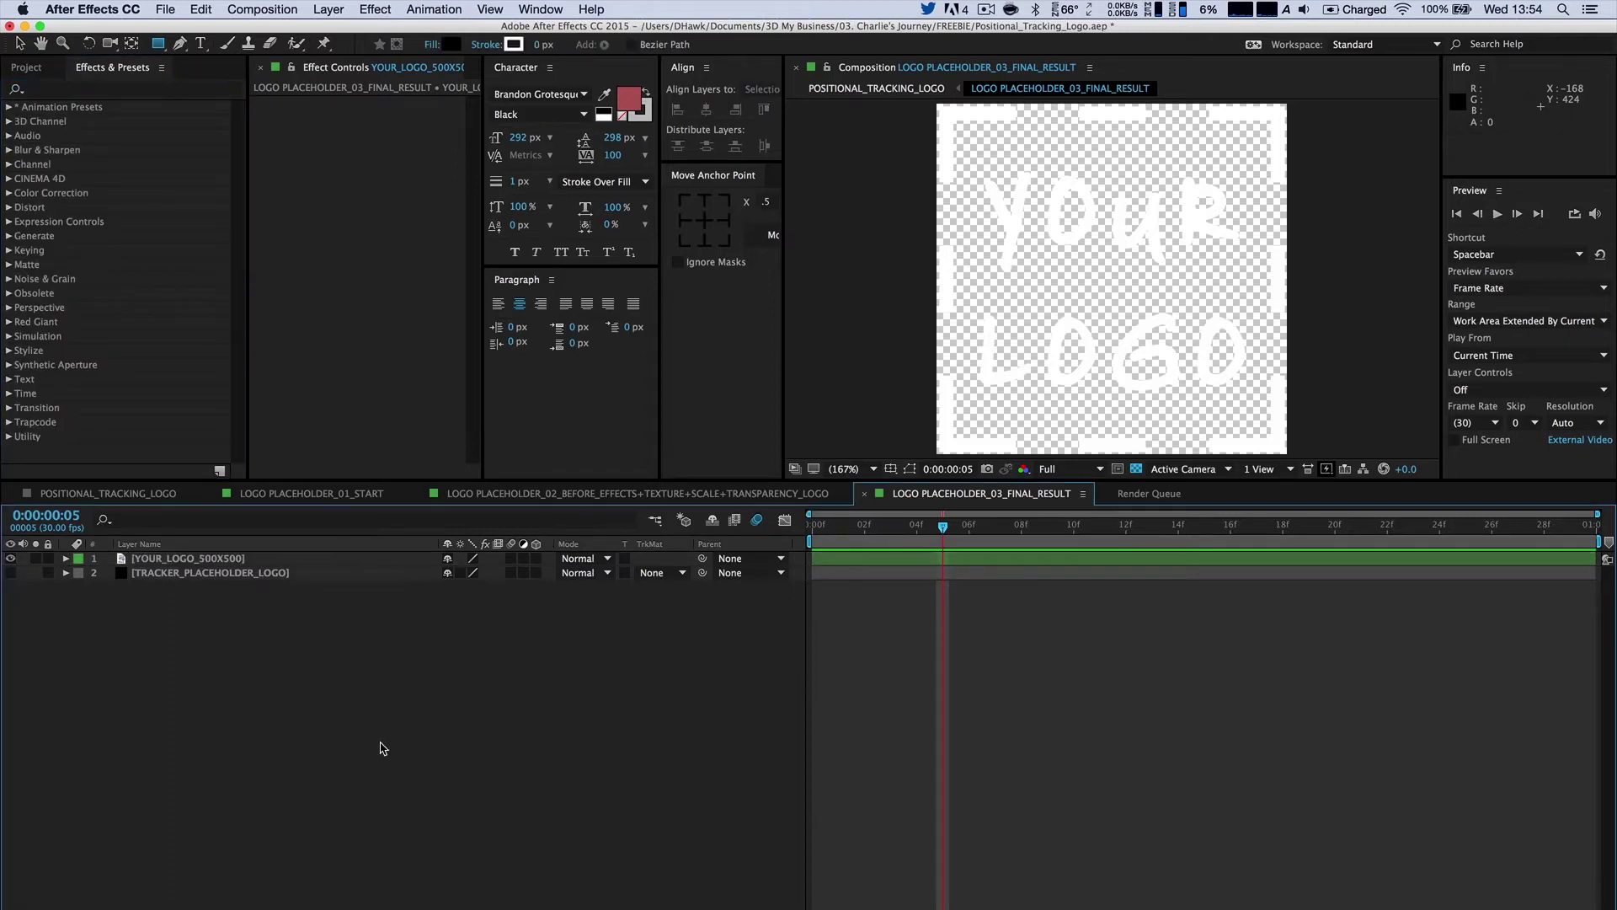
click(177, 560)
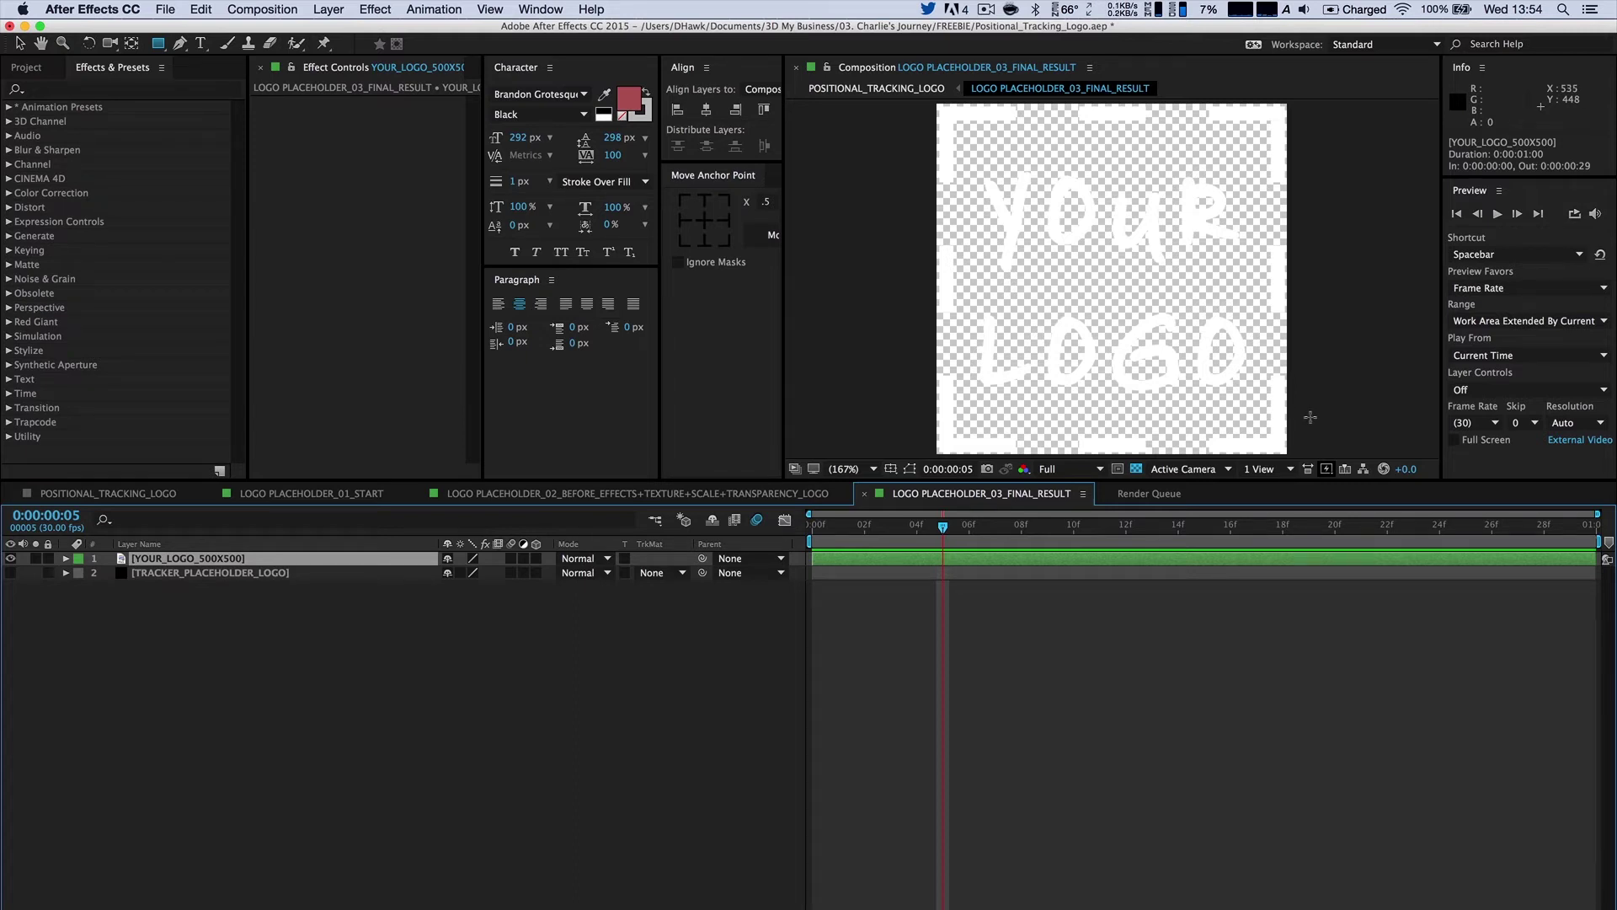
Return to the POSITIONAL_TRACKING_LOGO composition and inspect the new logo up close on the character's shirt.
click(131, 497)
click(745, 675)
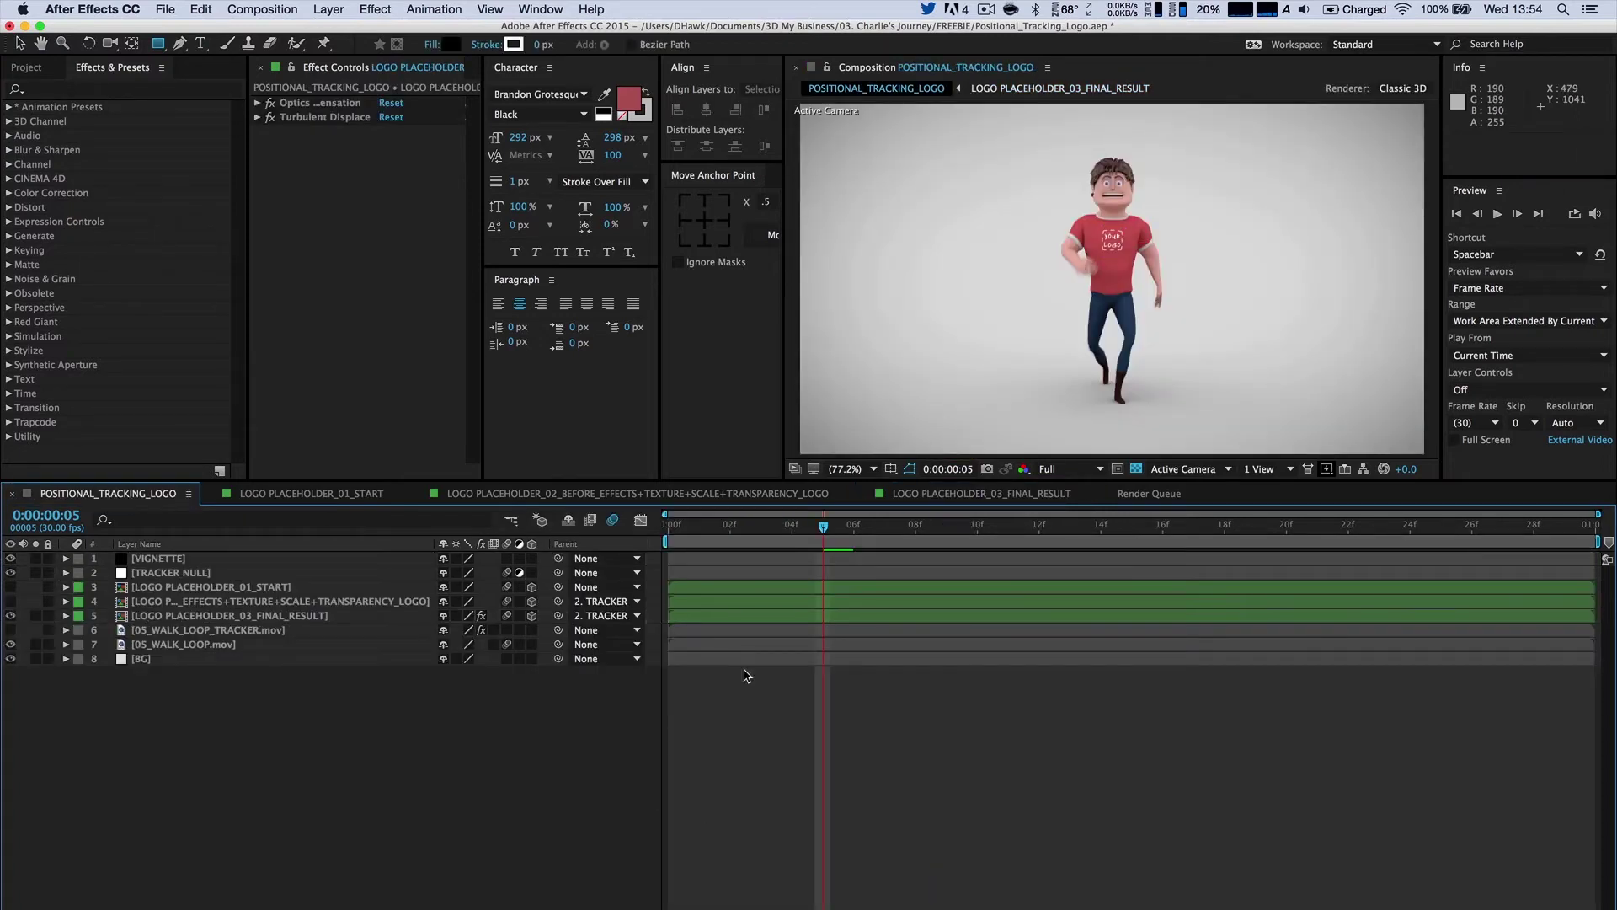
scroll(1111, 276, up, 2)
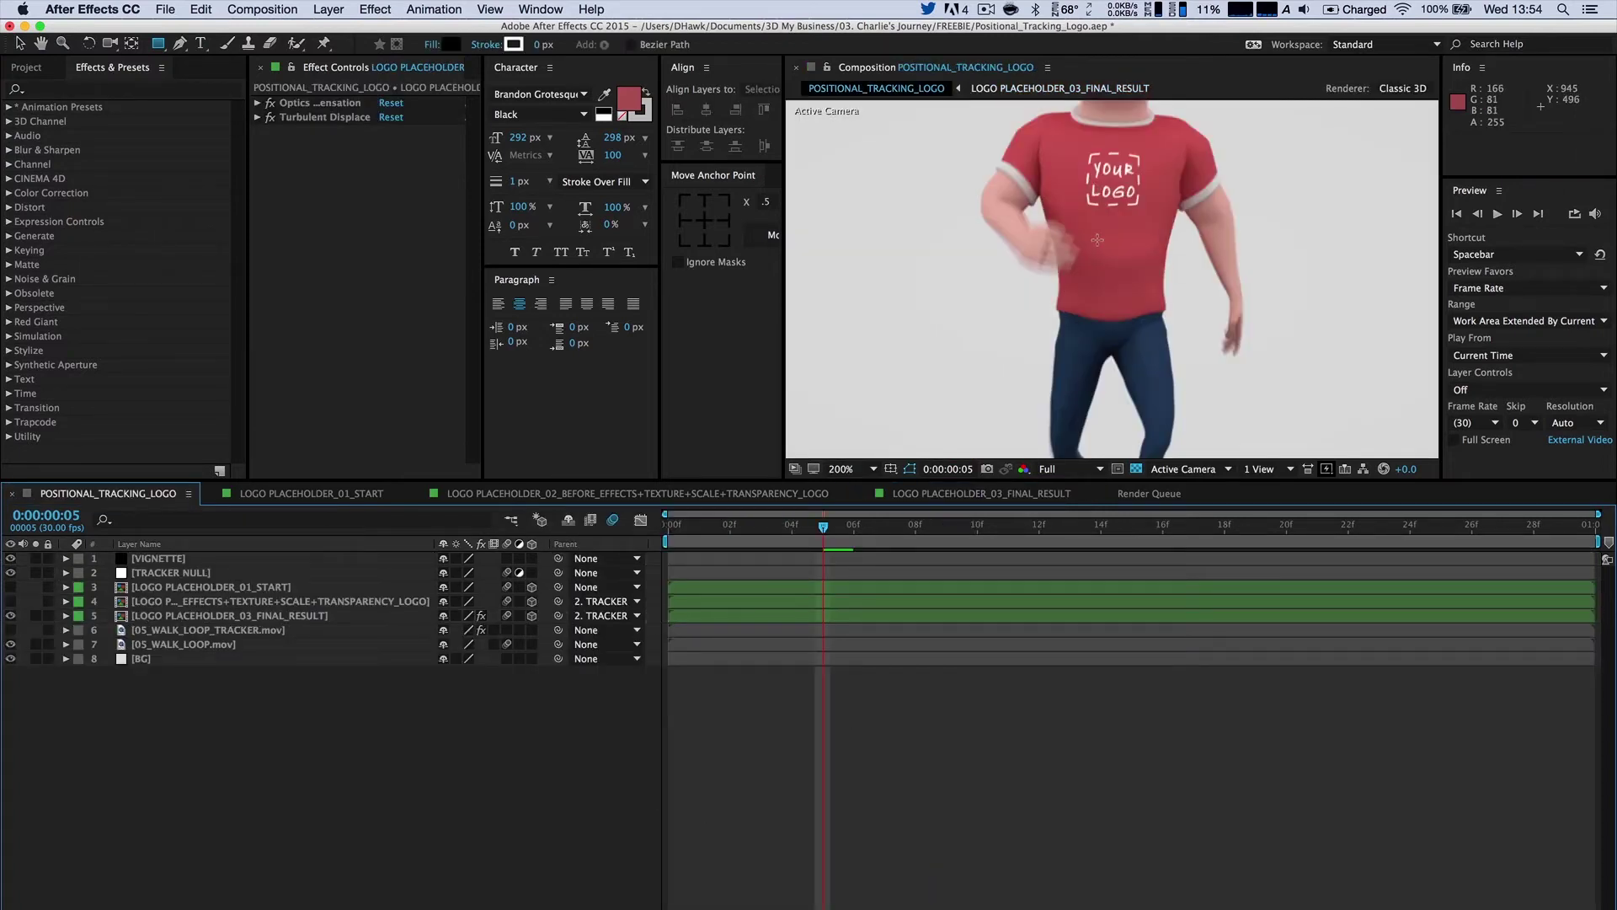
Try removing the Optics Compensation and Turbulent Displace effects from the LOGO PLACEHOLDER_03_FINAL_RESULT layer.
click(232, 629)
click(226, 615)
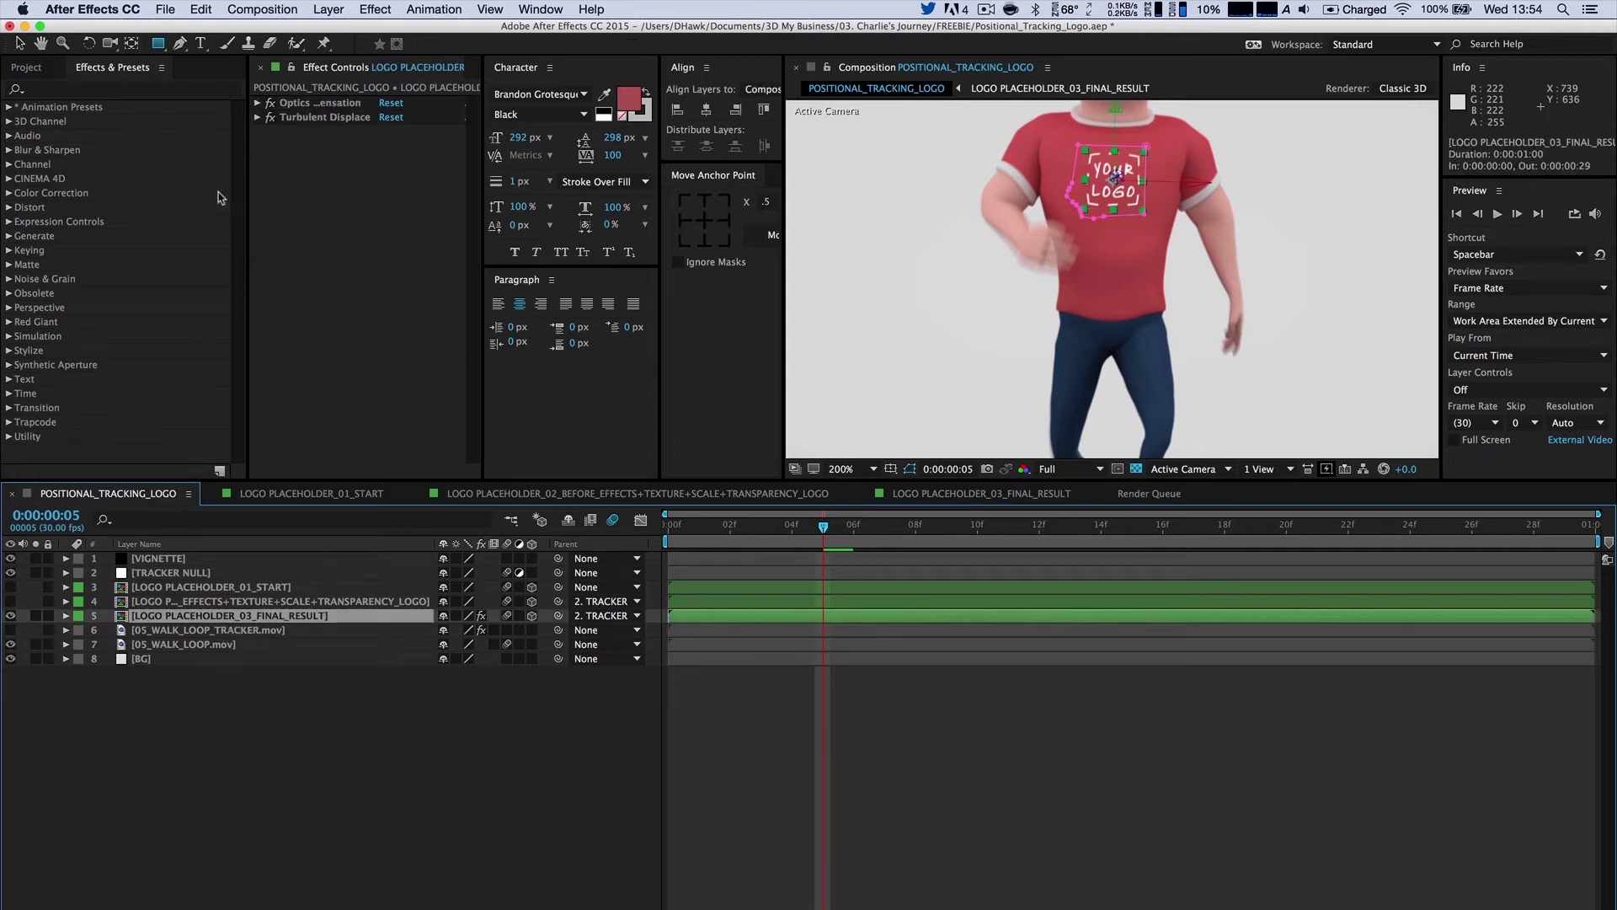
click(325, 102)
shift+click(326, 118)
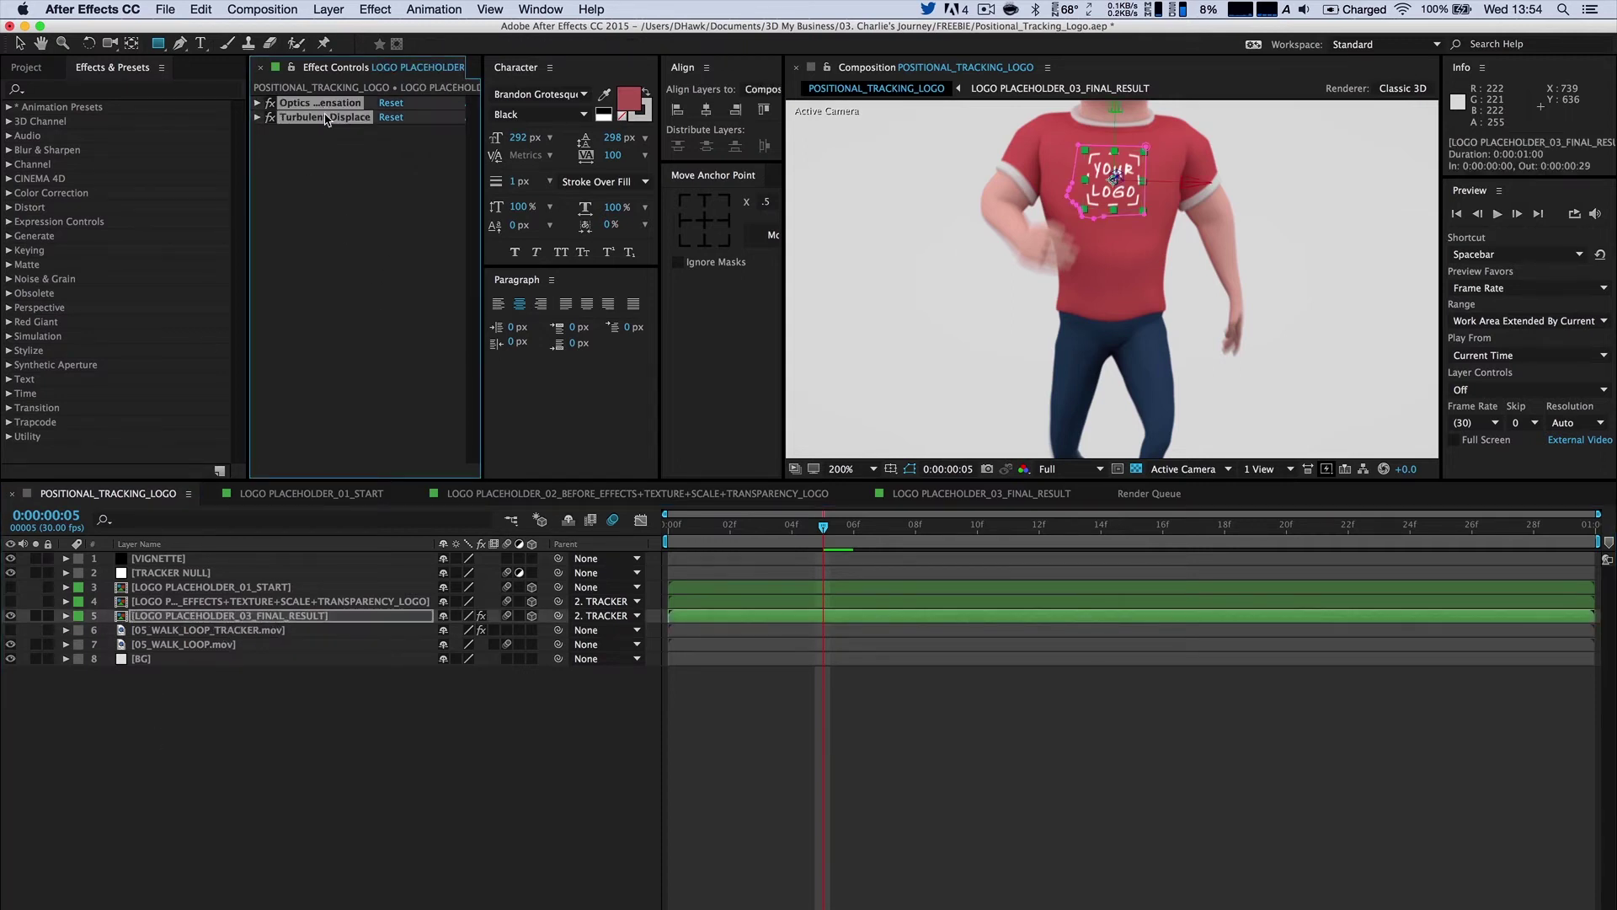
key(Delete)
click(477, 802)
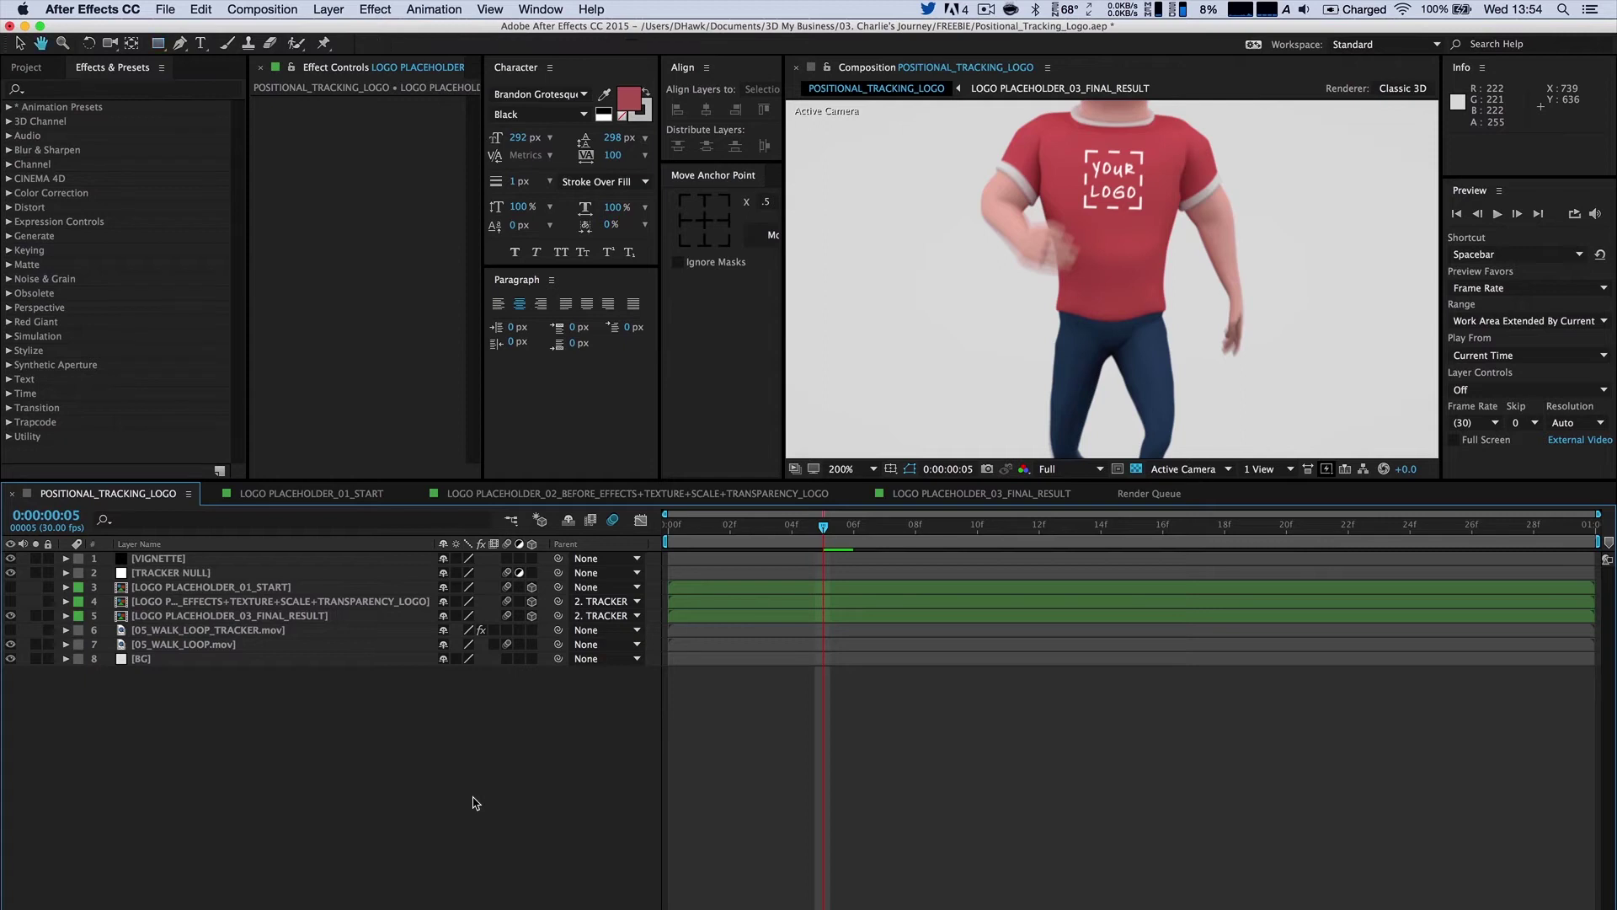
Preview the walking character with the undistorted logo, and undo the effect deletion.
key(q)
key(space)
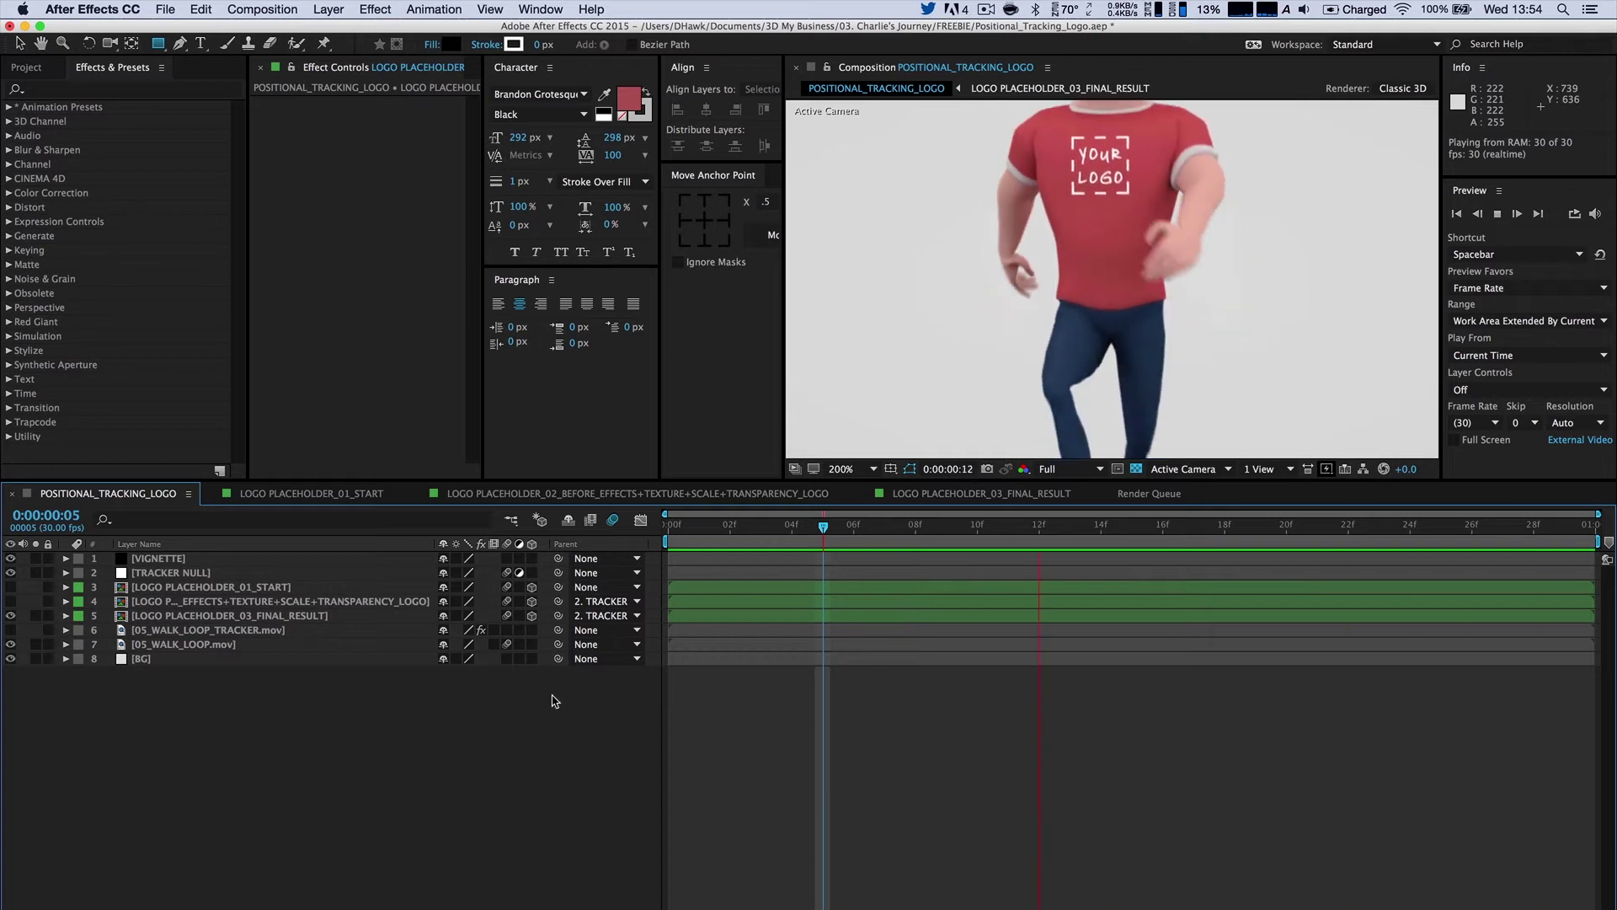
scroll(986, 256, down, 1)
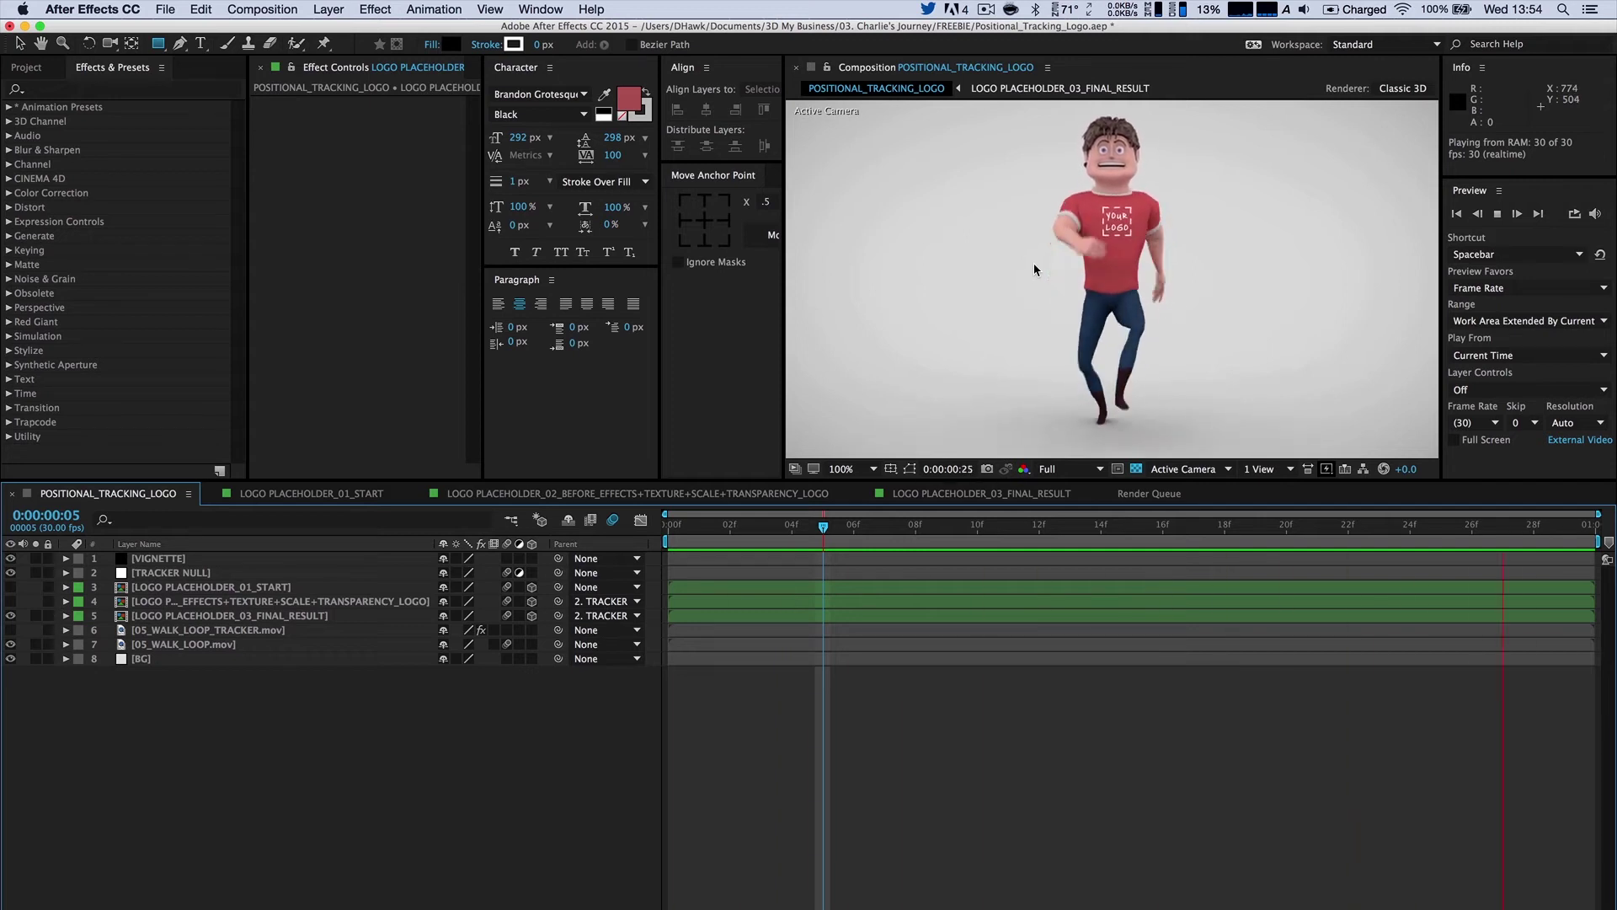
scroll(1034, 261, up, 1)
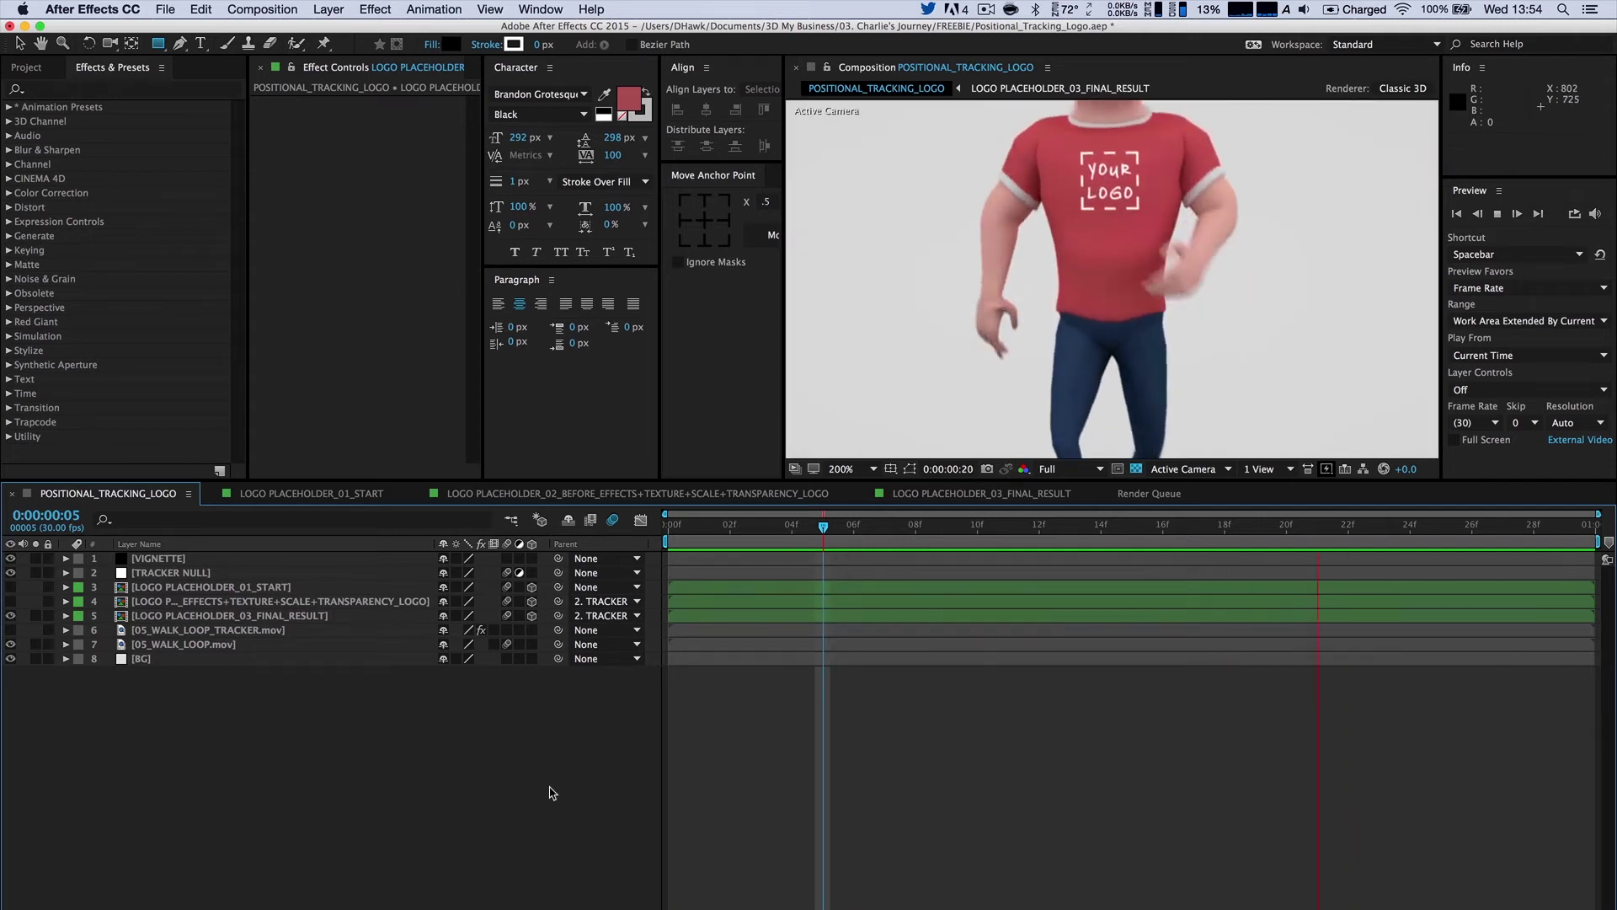
key(super+z)
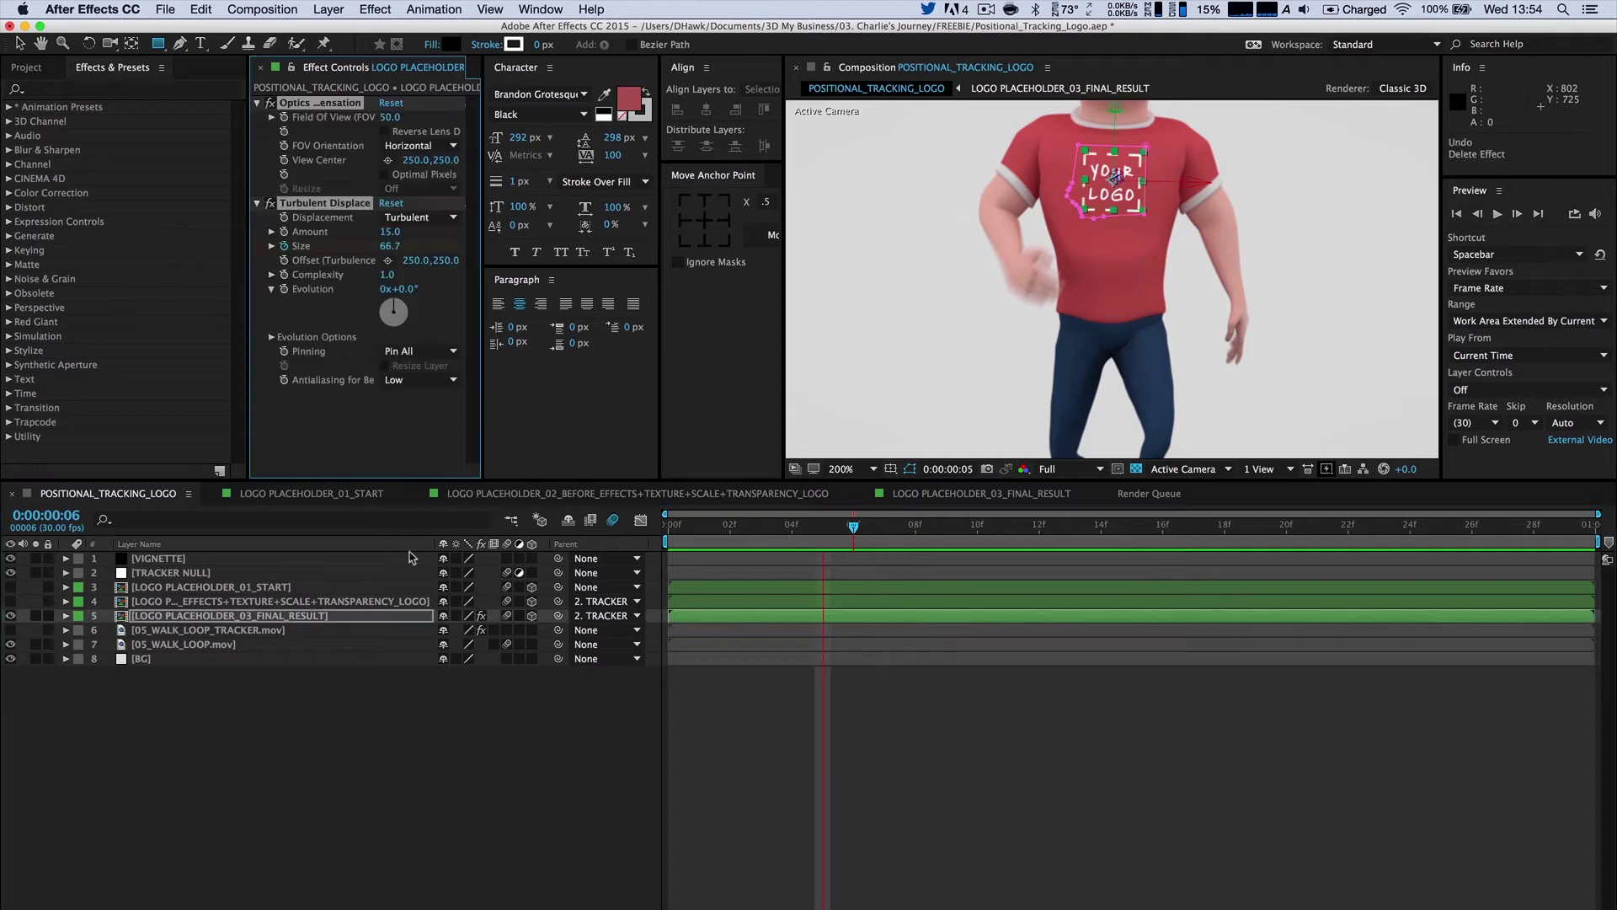
click(427, 771)
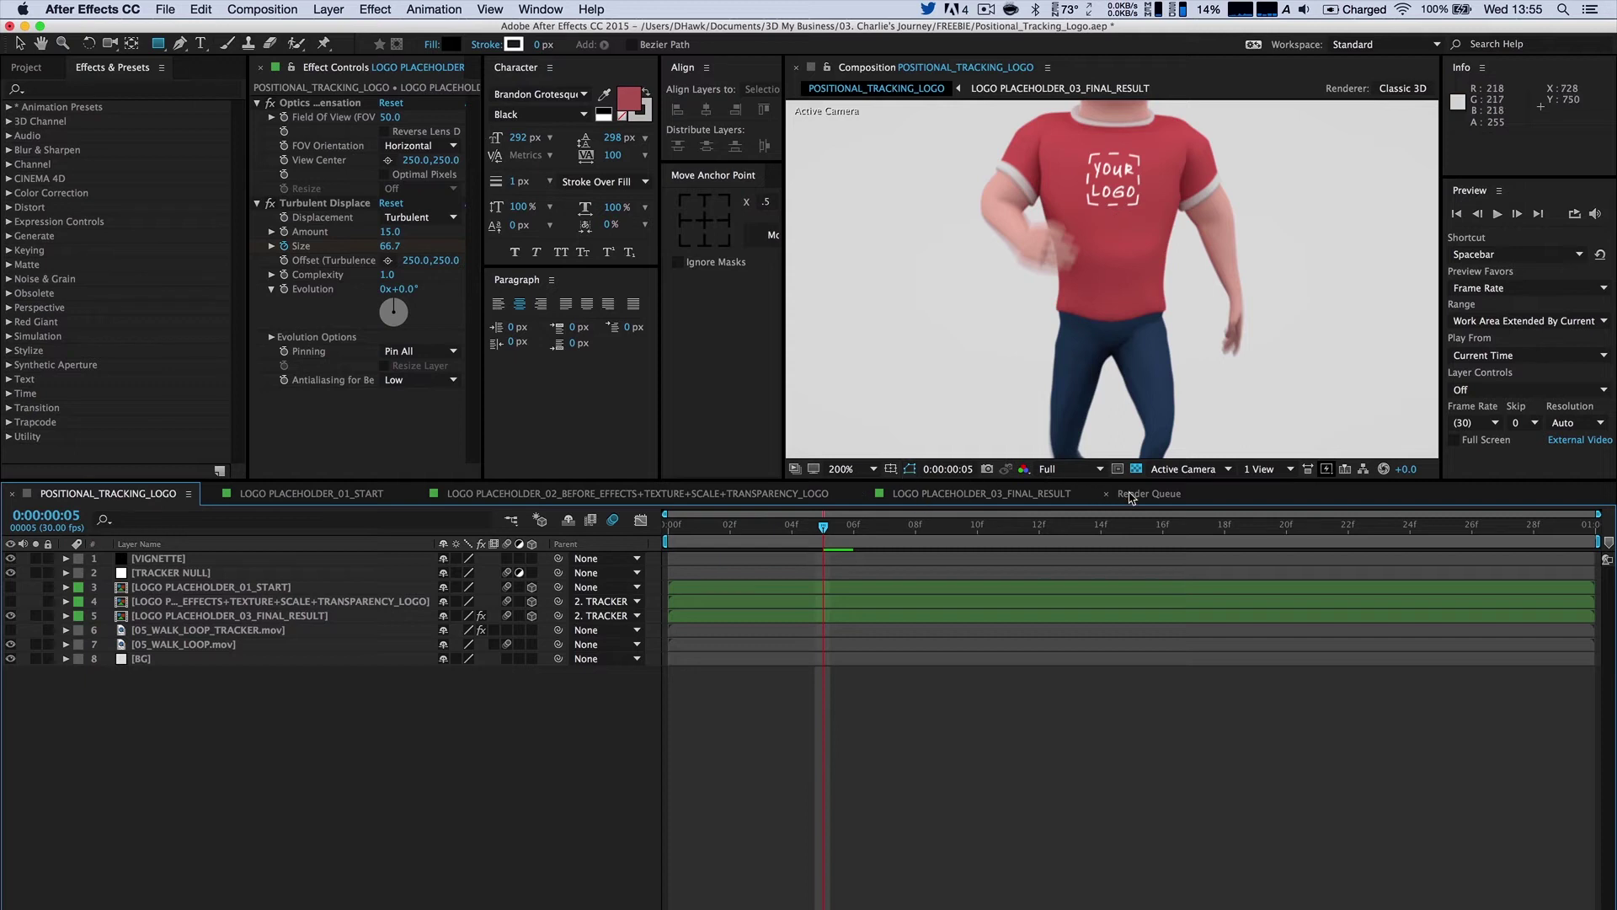
Add the TEXTURE[PIXABAY.COM] asset to the LOGO PLACEHOLDER_03_FINAL_RESULT composition, directly below the YOUR_LOGO_500X500 layer.
click(1013, 497)
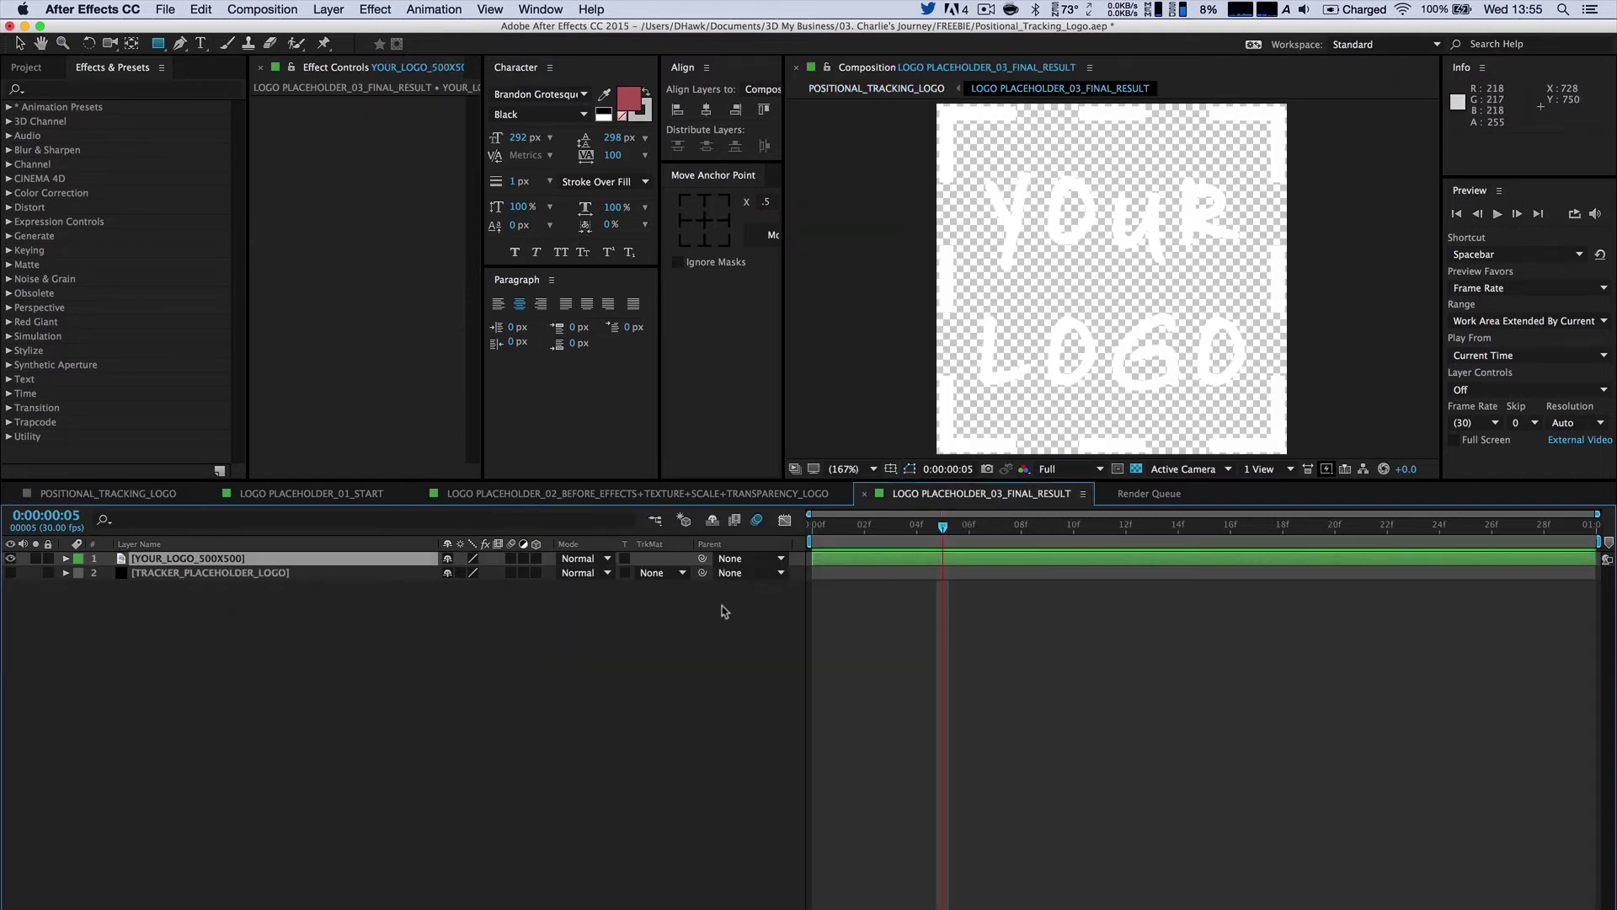
click(239, 559)
click(260, 616)
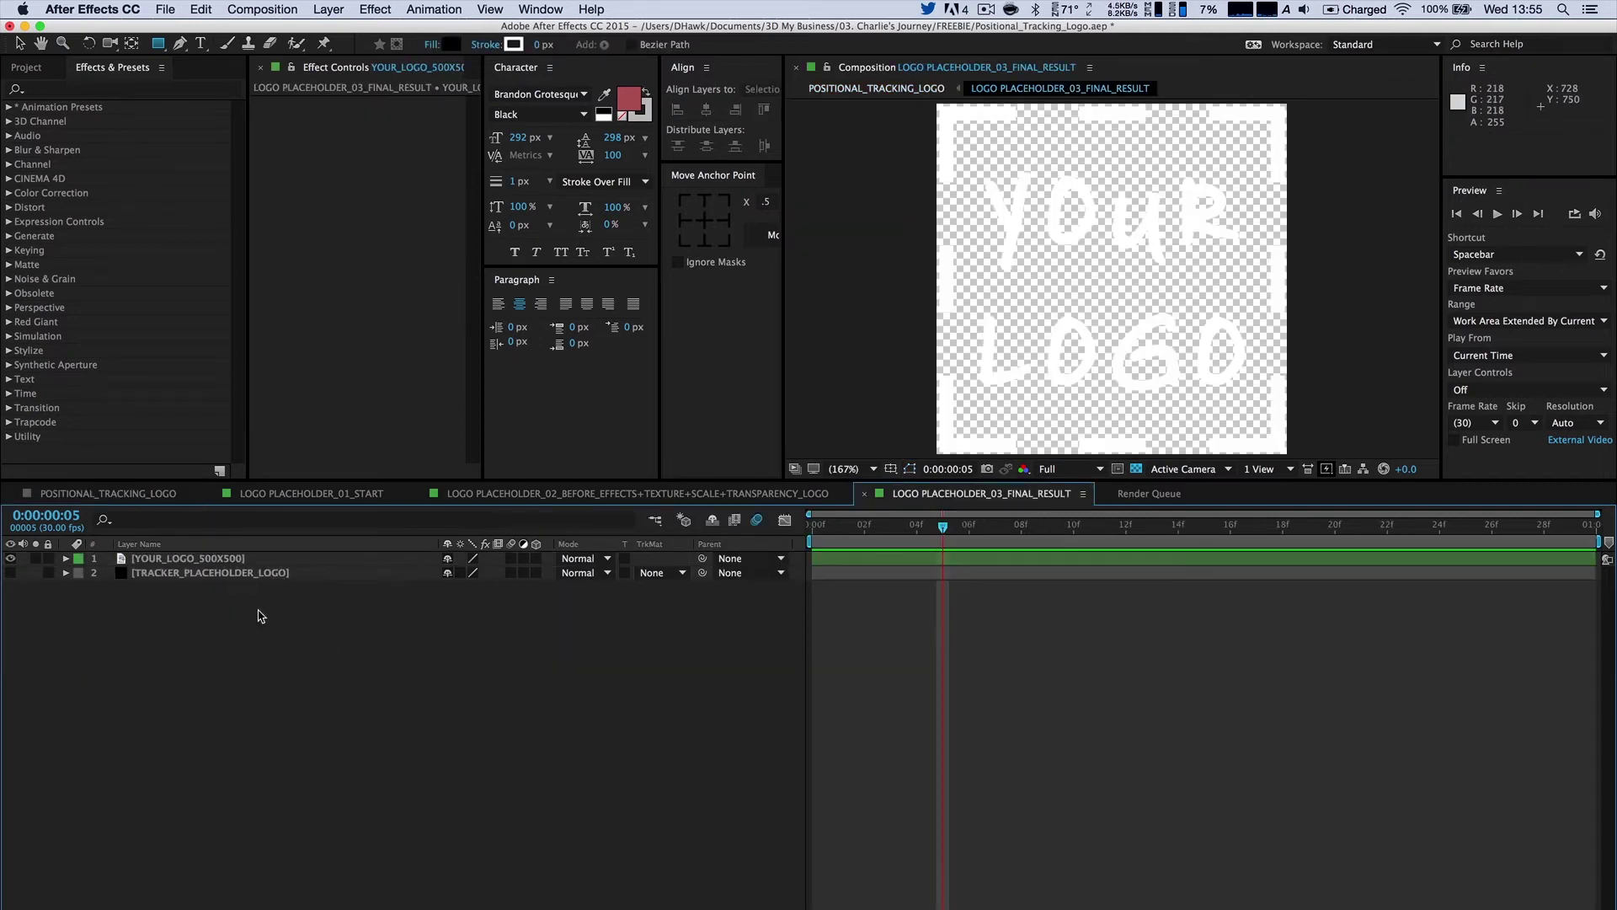
click(226, 562)
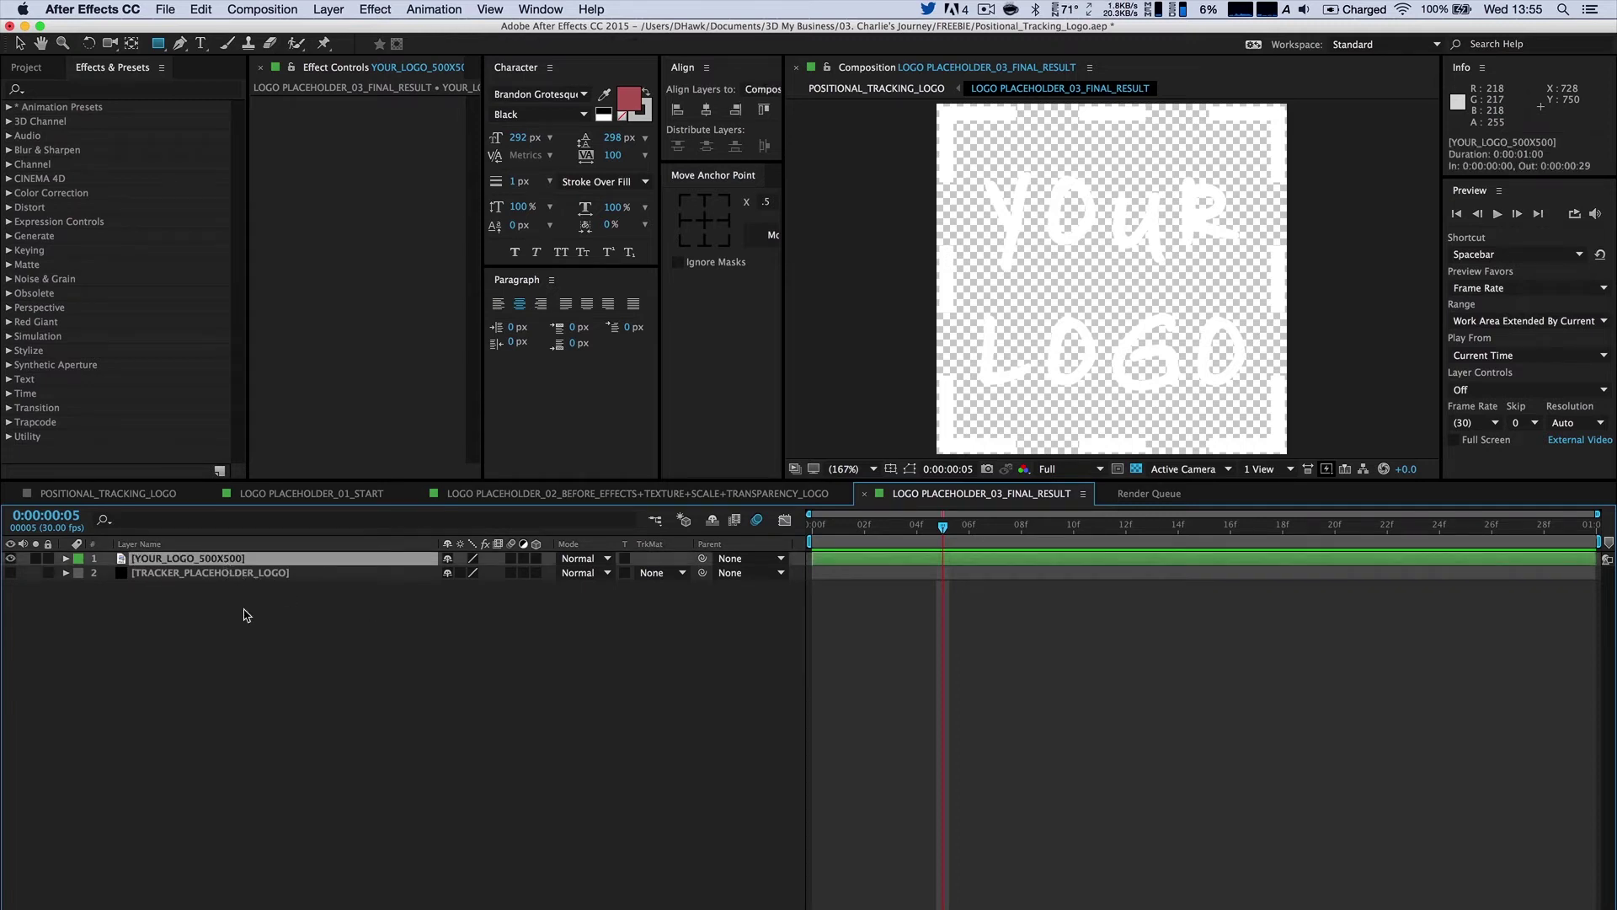
click(36, 67)
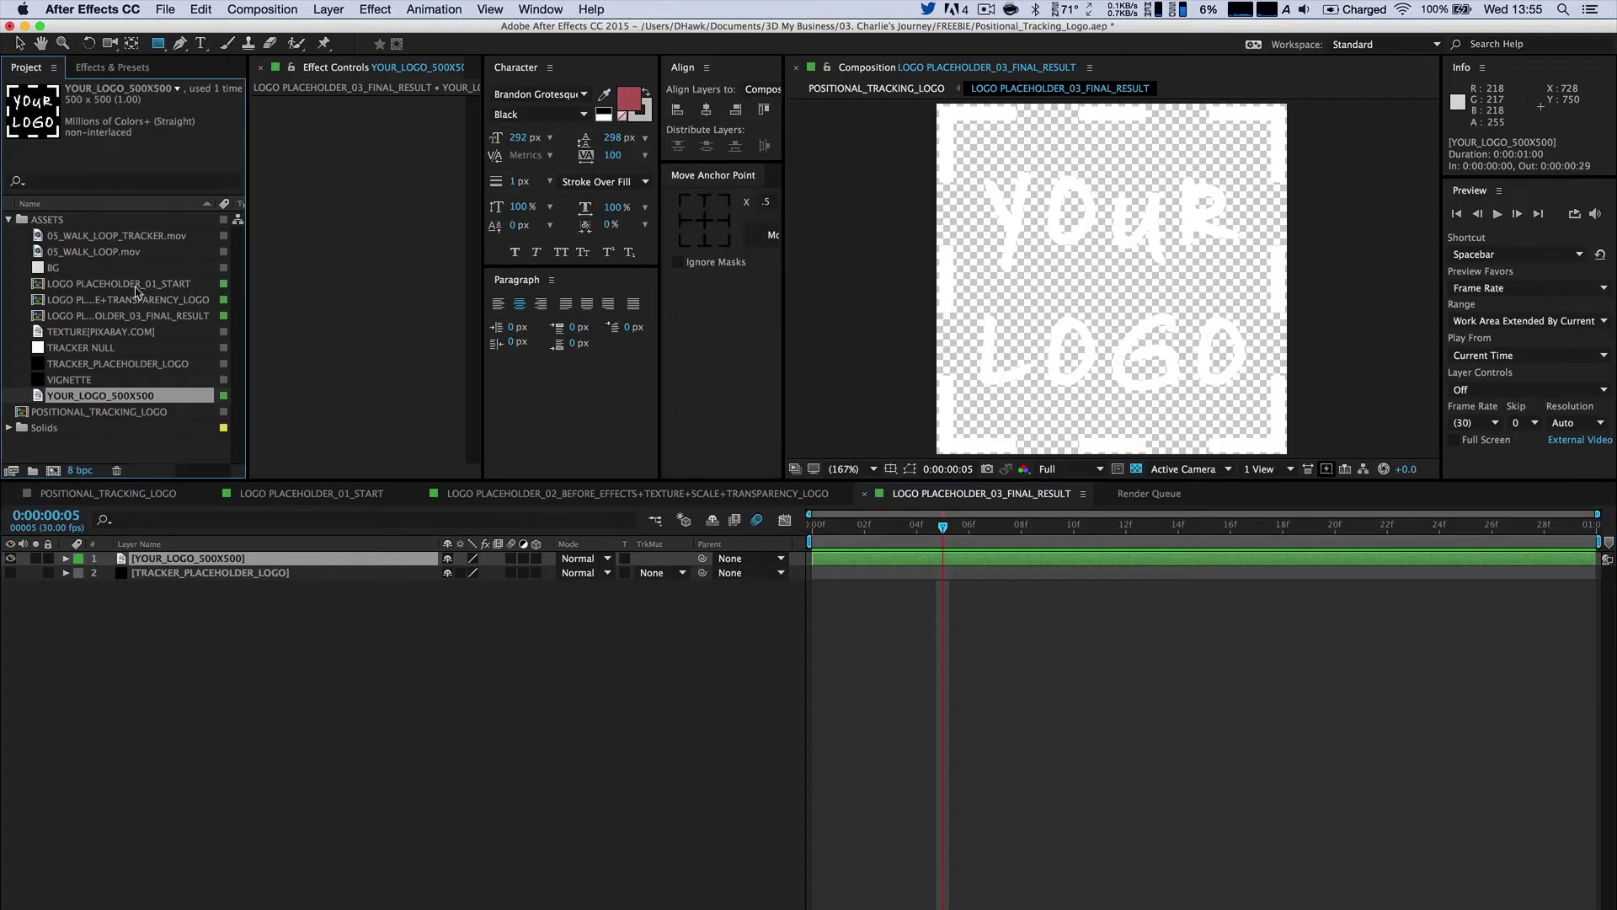
click(107, 368)
click(84, 333)
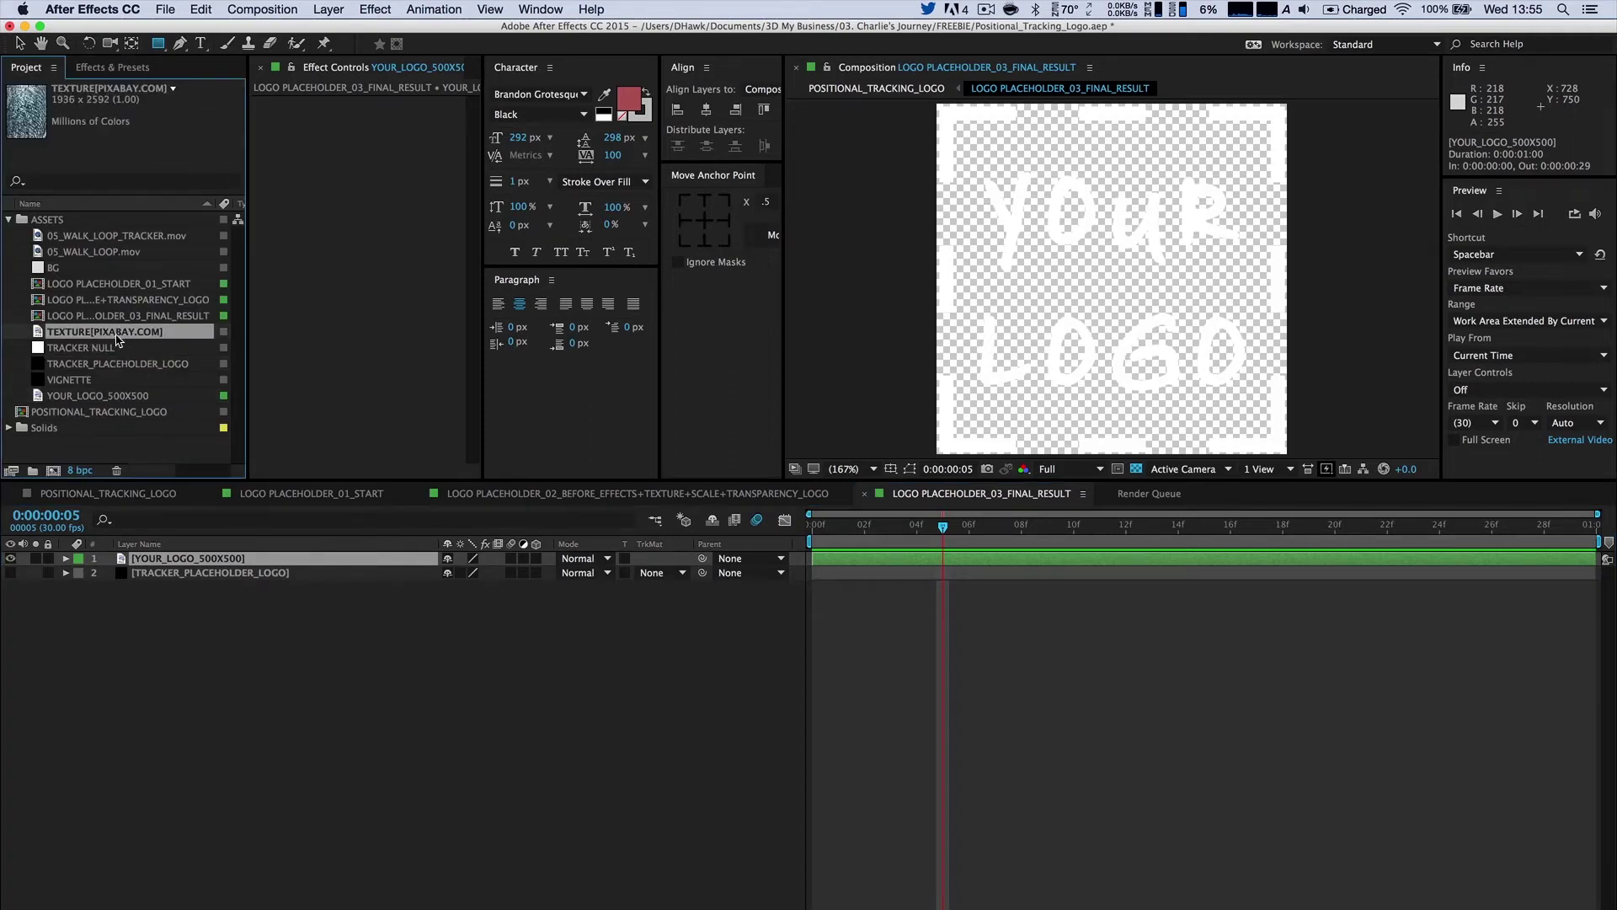
drag(109, 337, 218, 573)
click(214, 575)
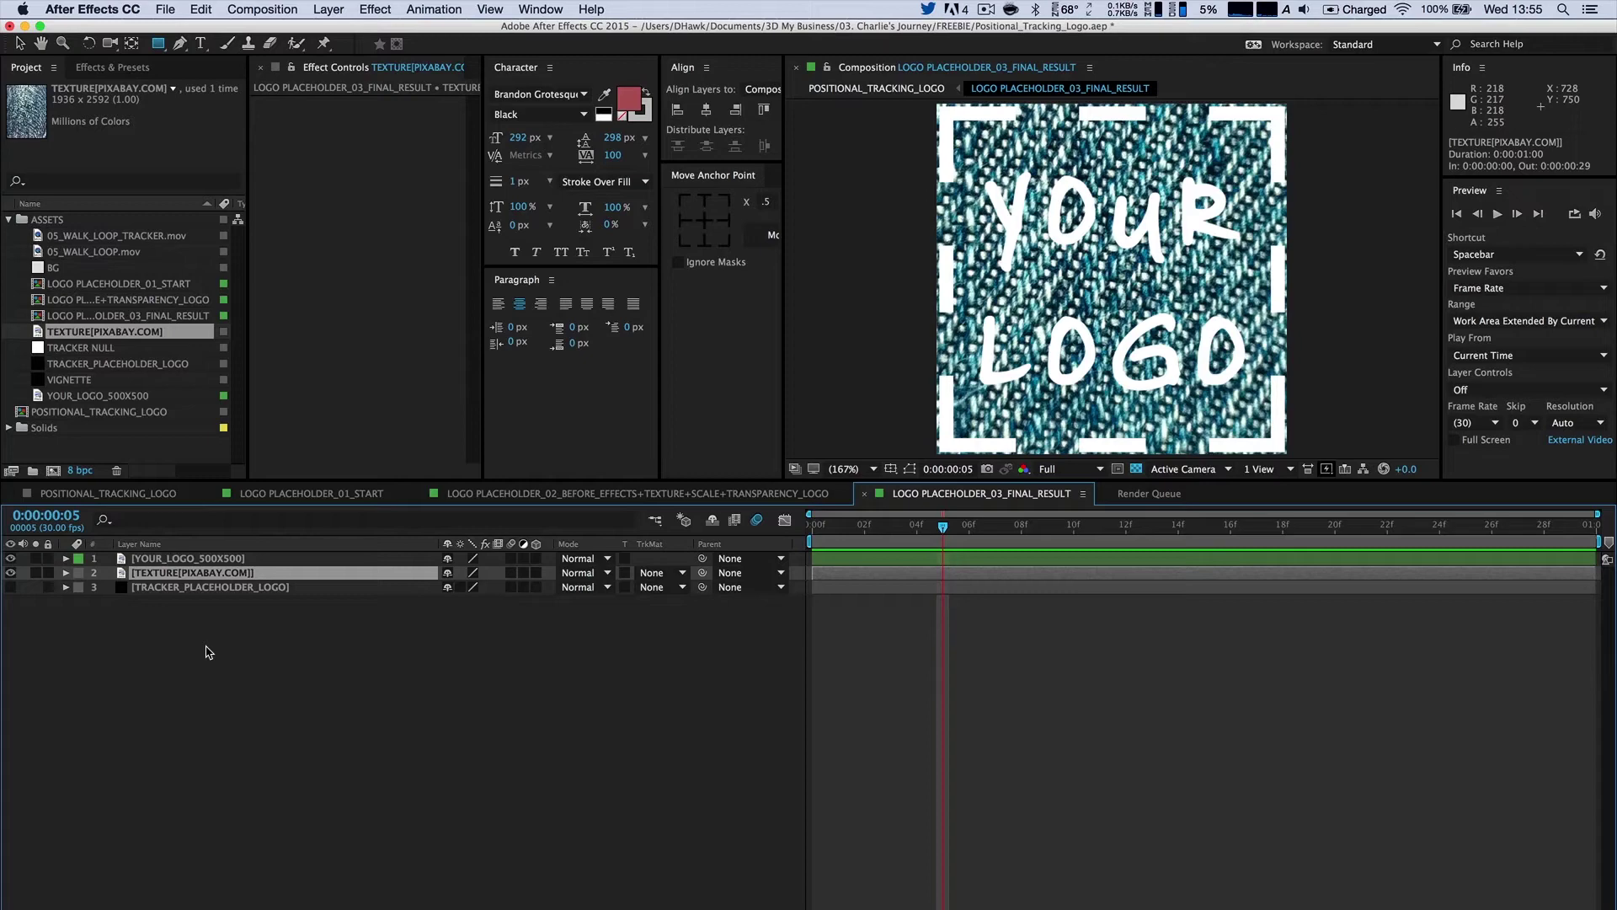
click(220, 590)
click(220, 576)
click(221, 562)
click(221, 574)
click(228, 610)
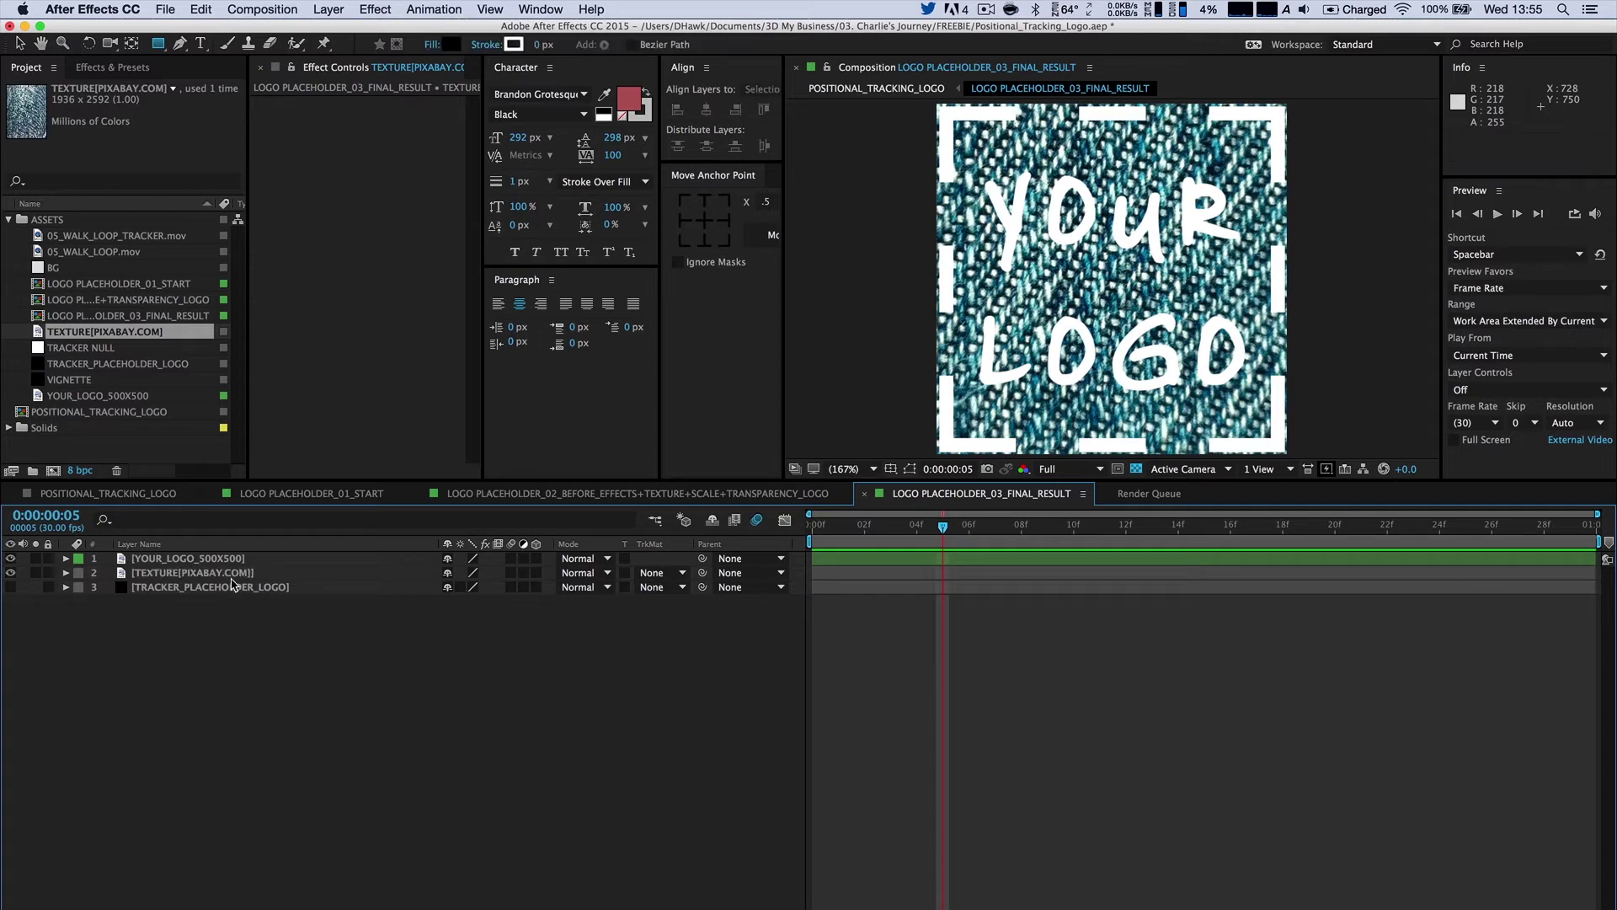
Locate the texture layer's source file in Finder, view TEXTURE.jpg at full size, and close the image and folder windows.
click(238, 575)
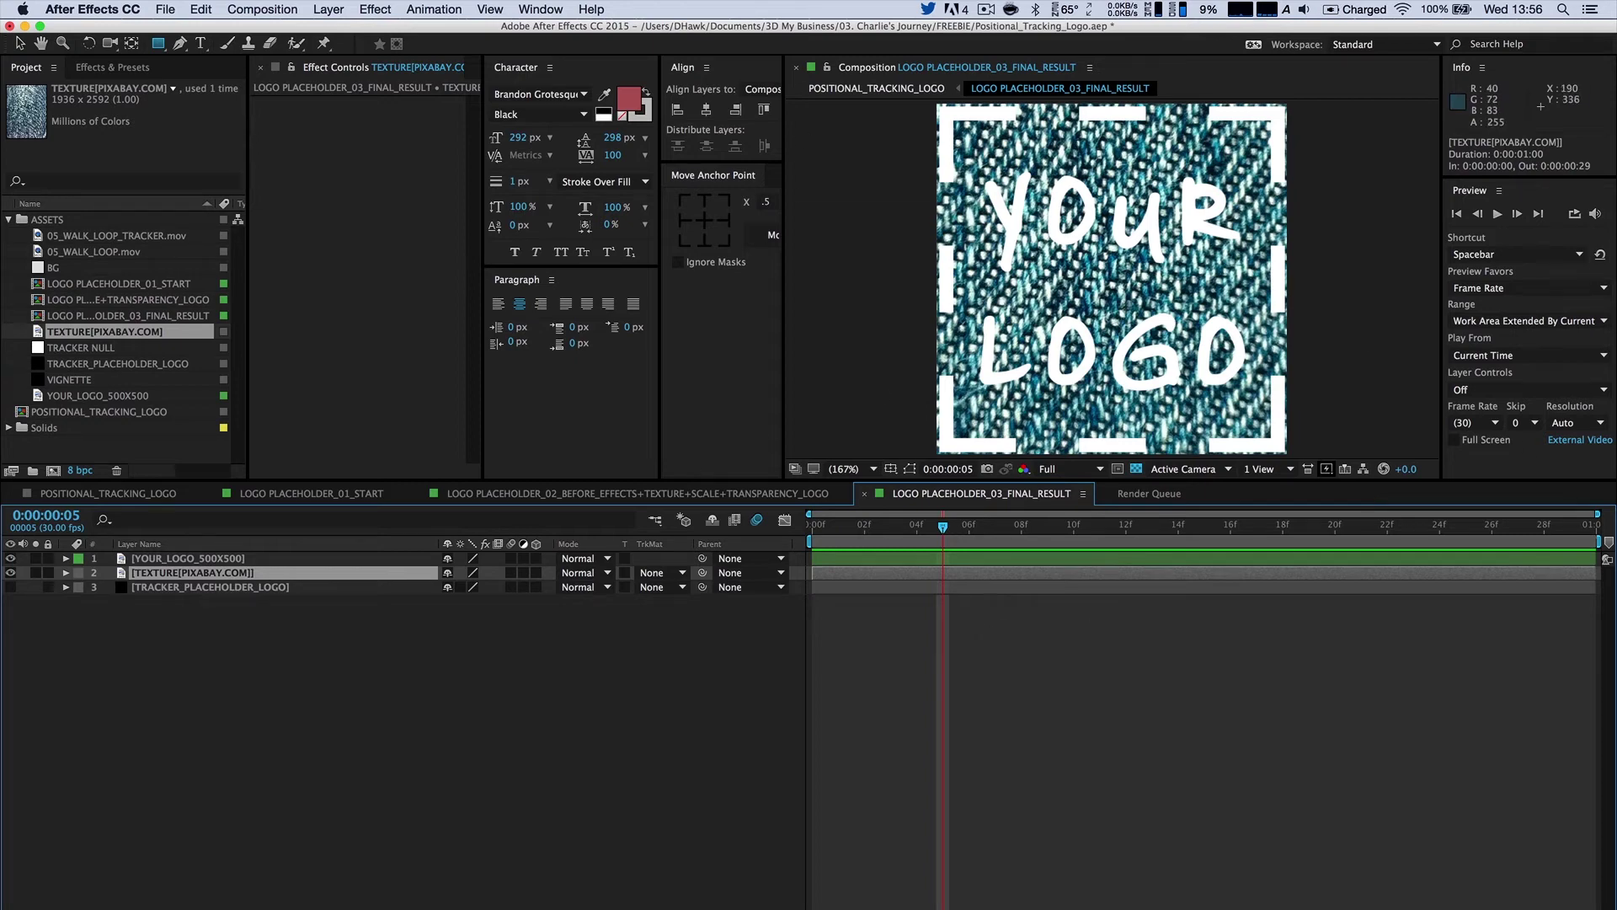
right_click(205, 576)
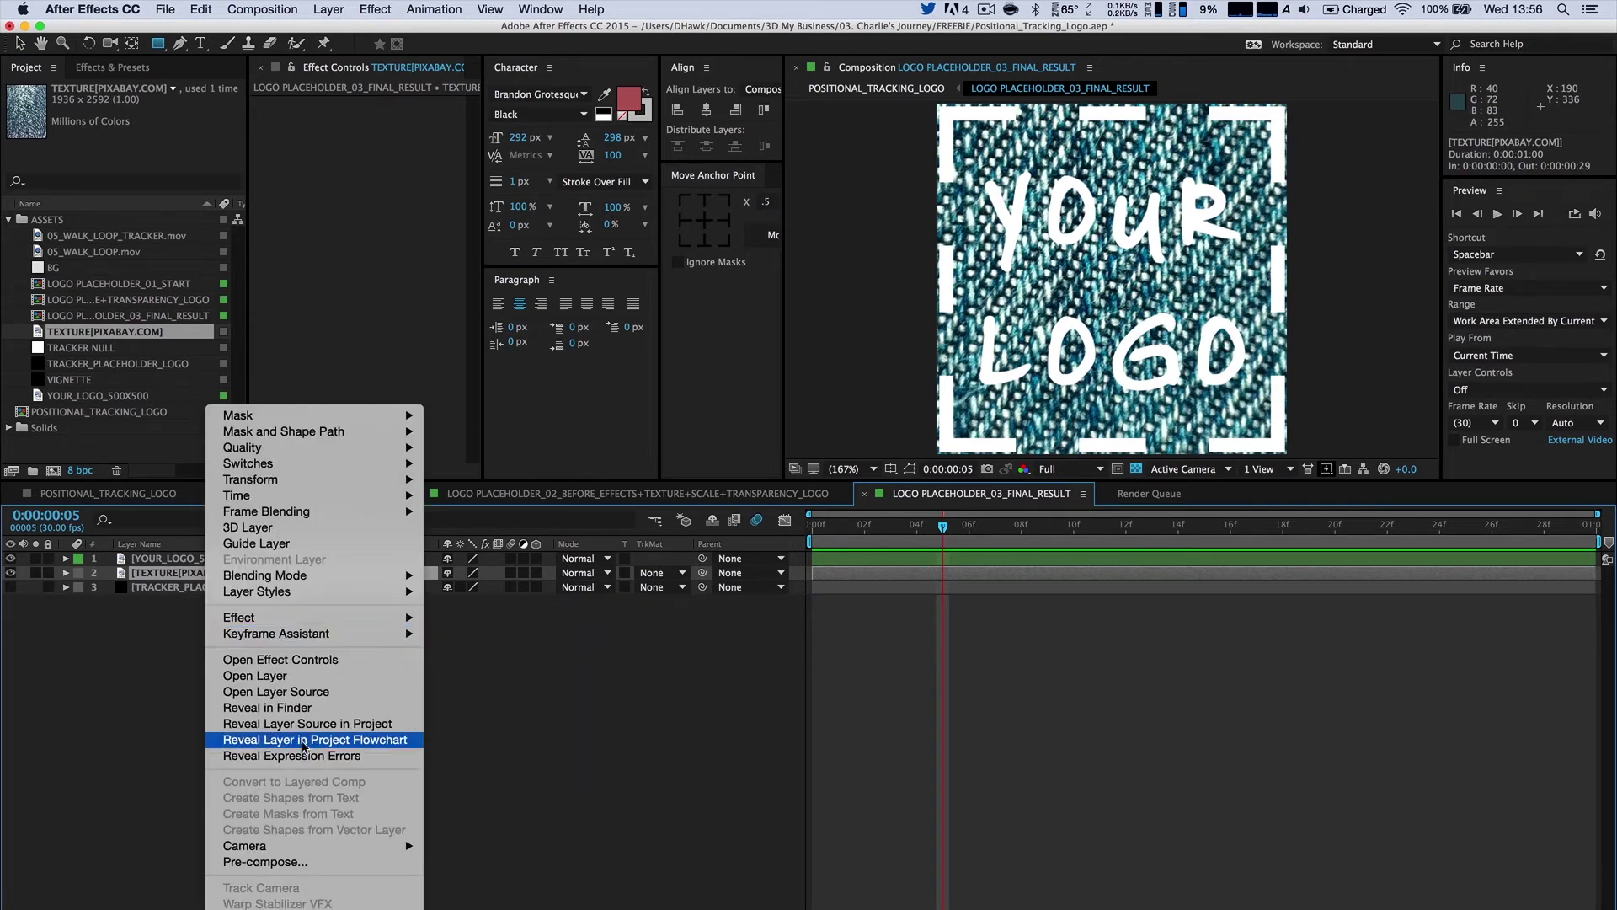
click(305, 726)
right_click(123, 336)
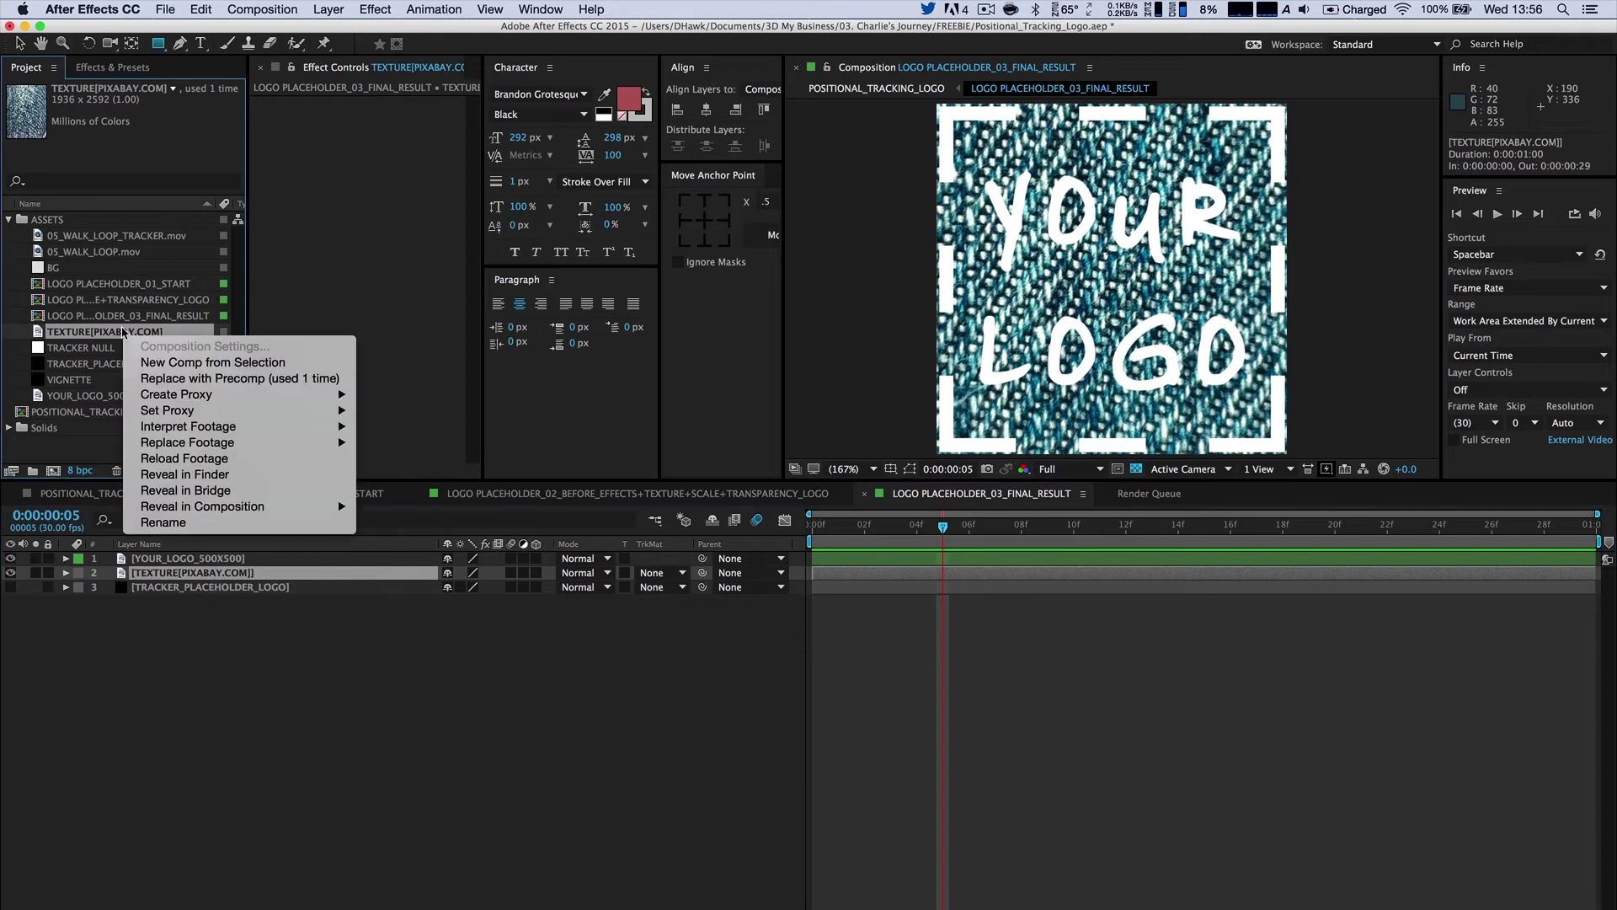
click(192, 474)
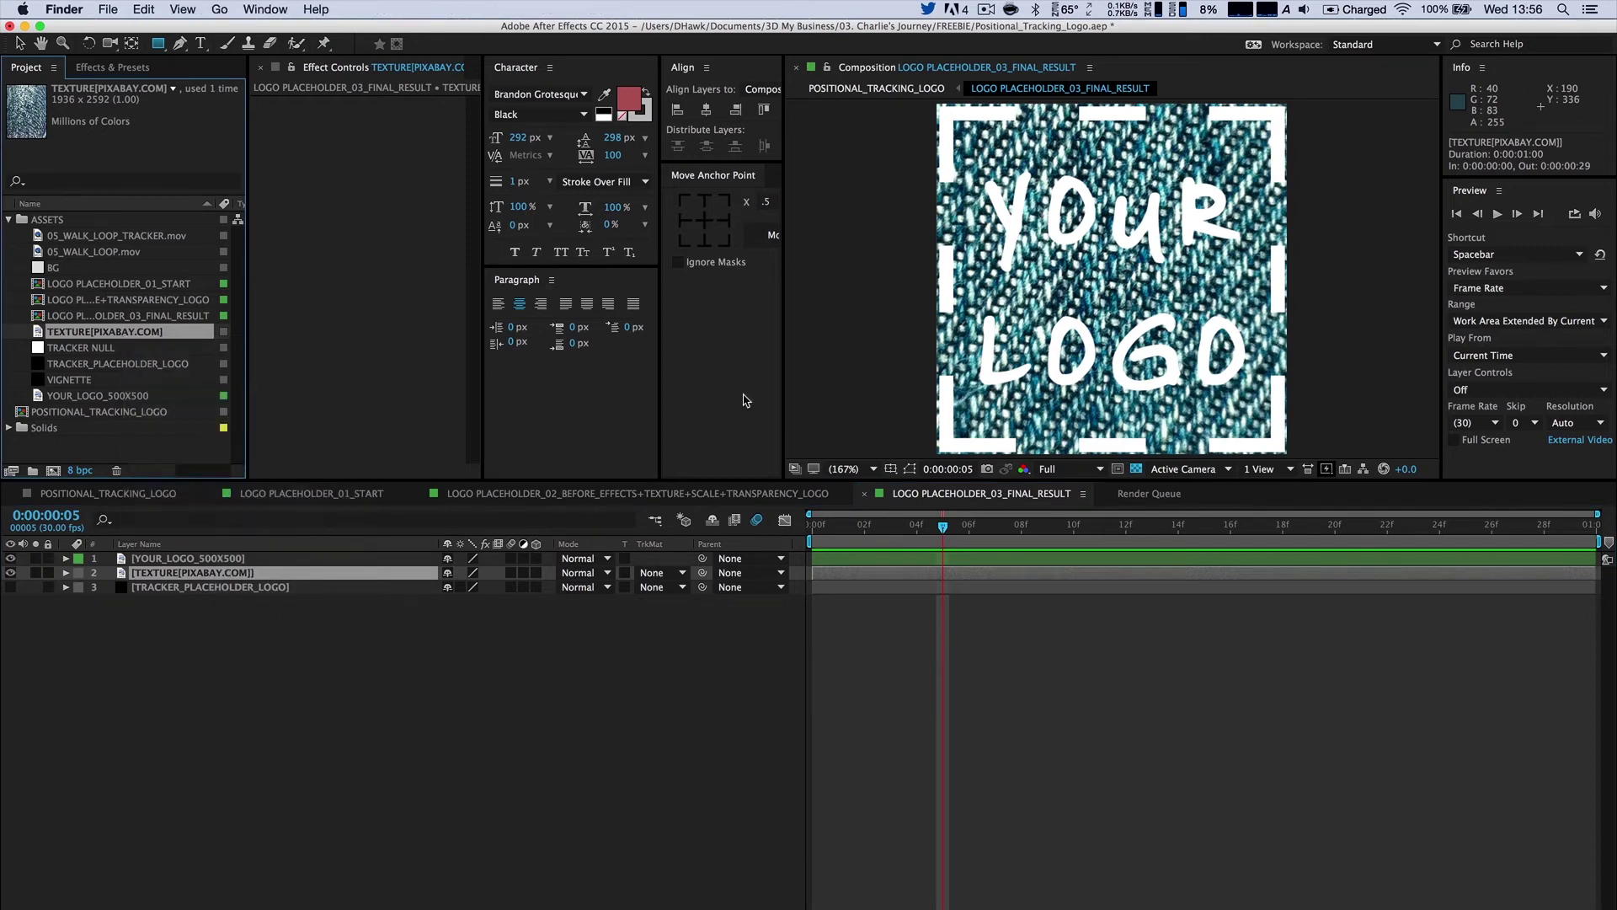
double_click(925, 202)
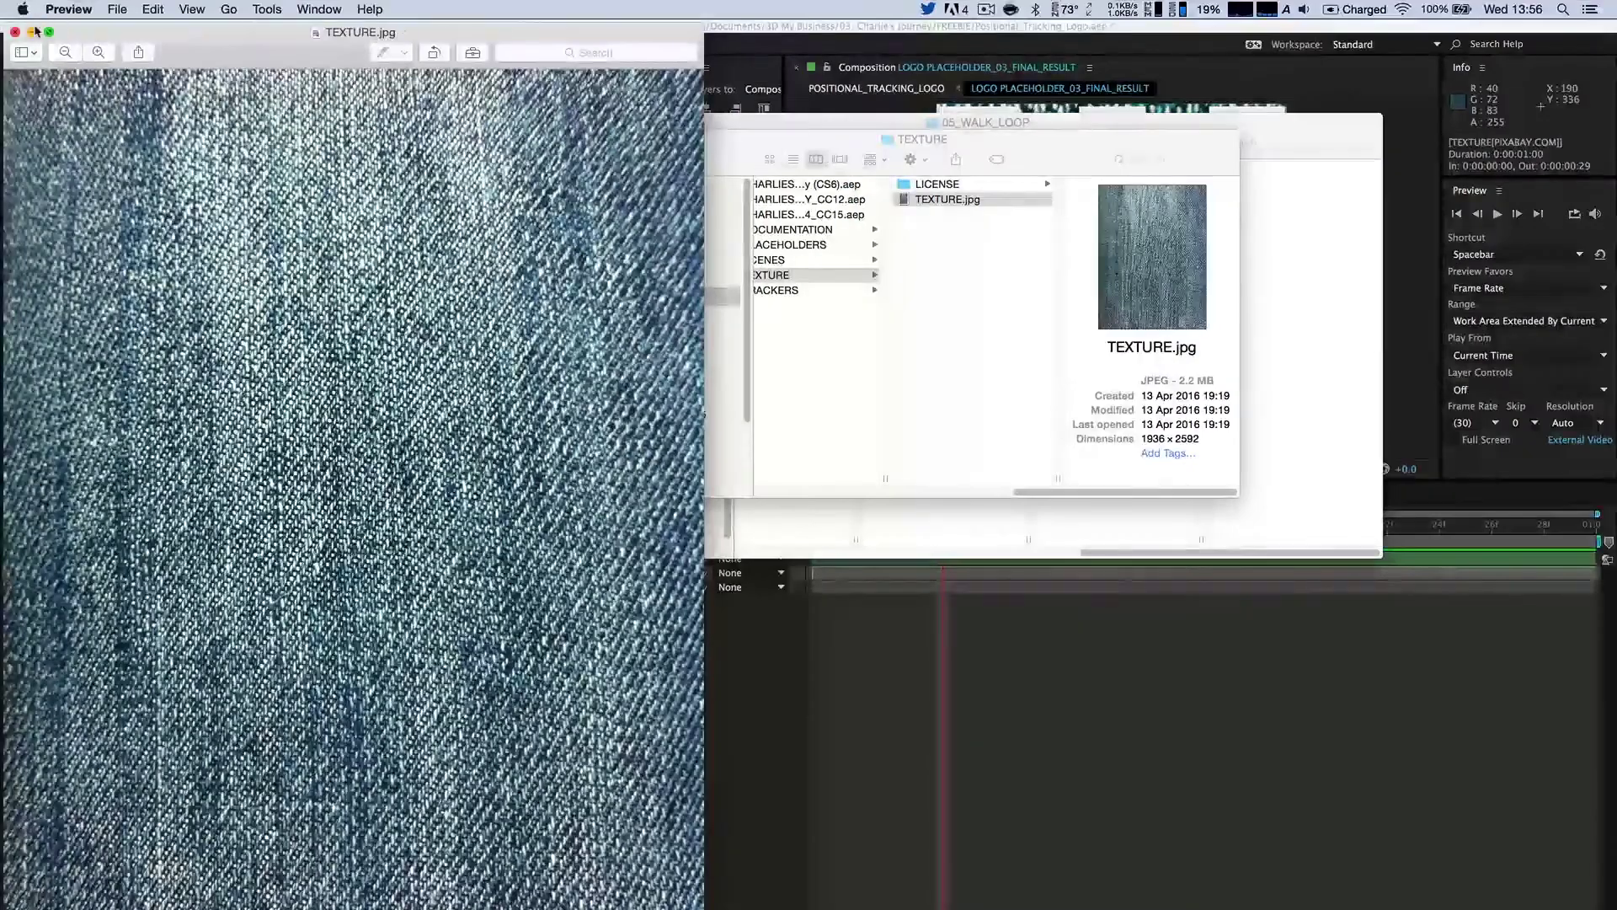
click(16, 35)
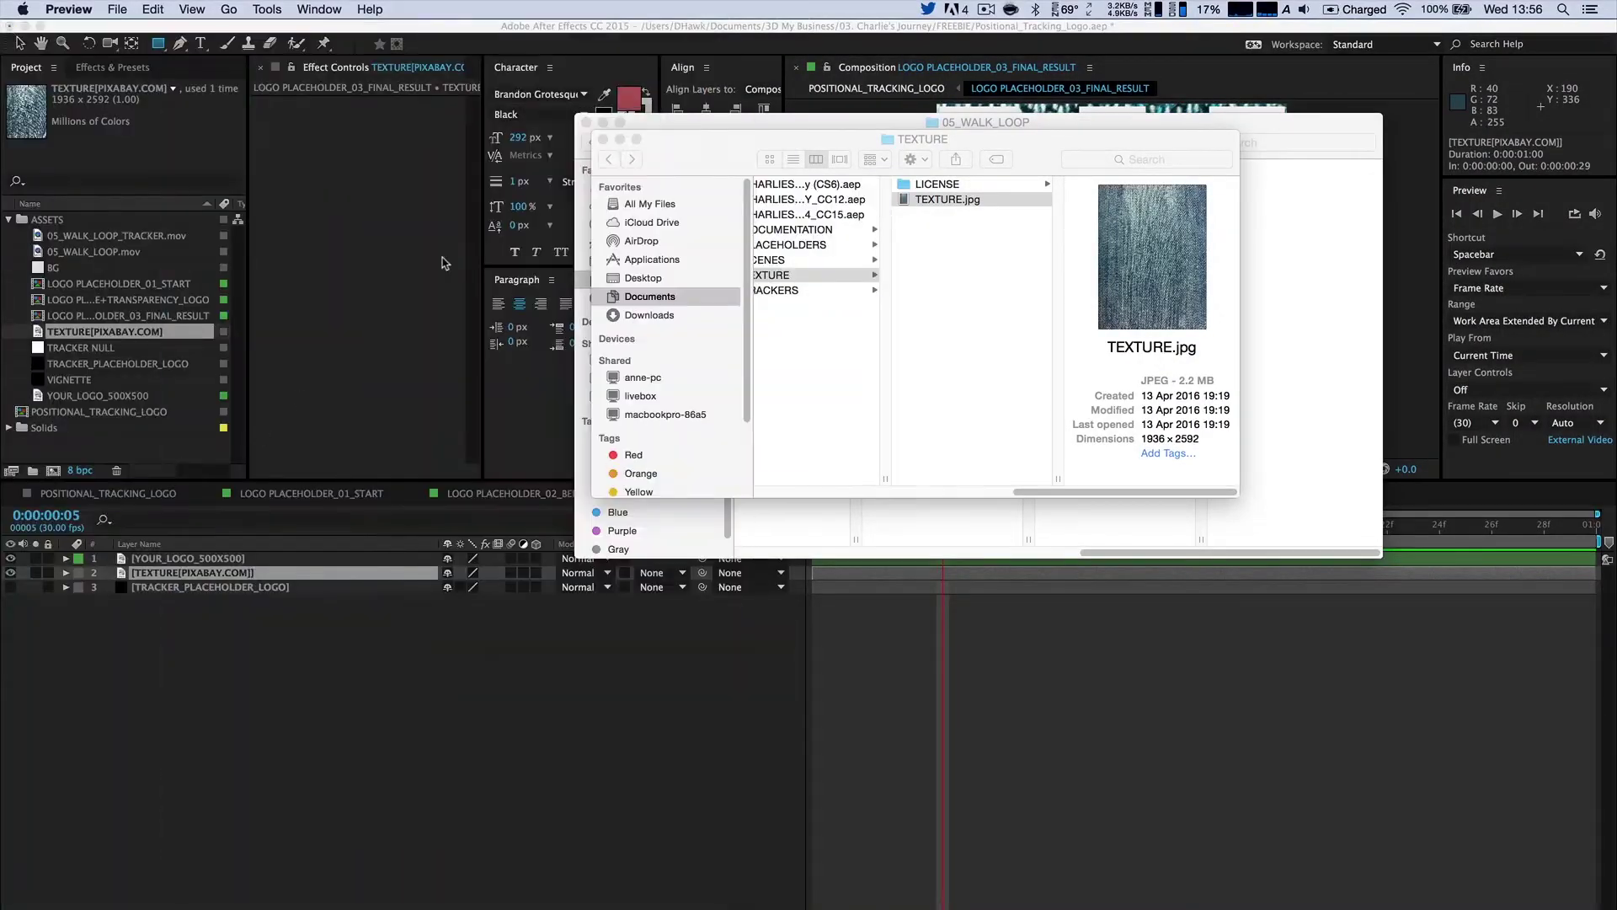
click(591, 138)
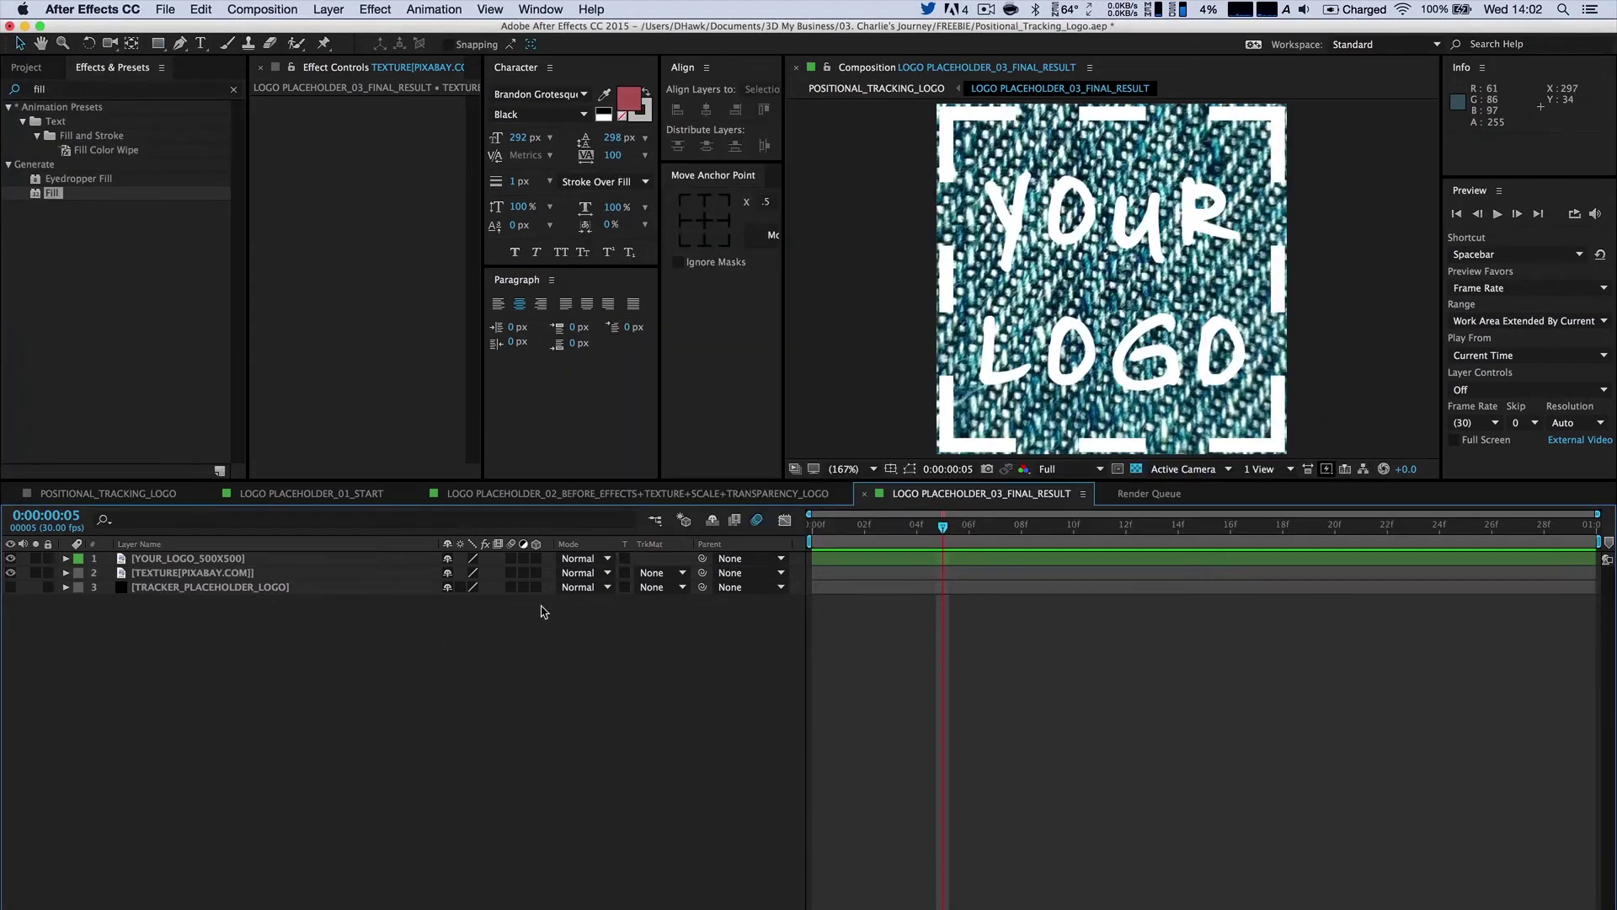
Set the texture layer's blending mode to Overlay and its track matte to the alpha of the YOUR_LOGO_500X500 layer.
click(585, 573)
click(149, 687)
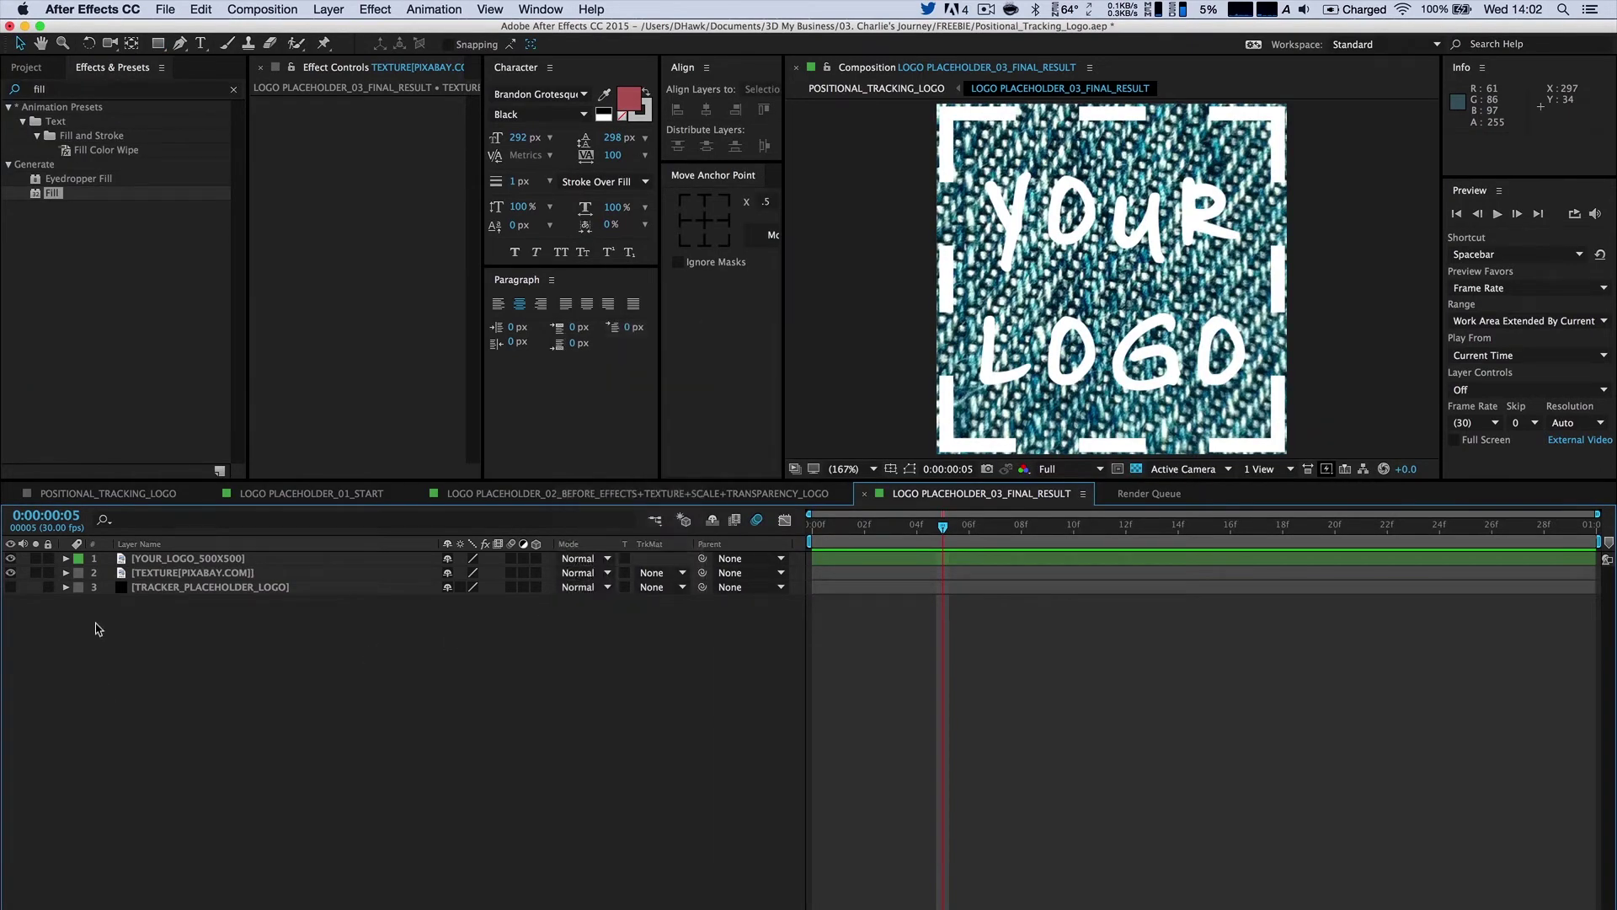
click(172, 573)
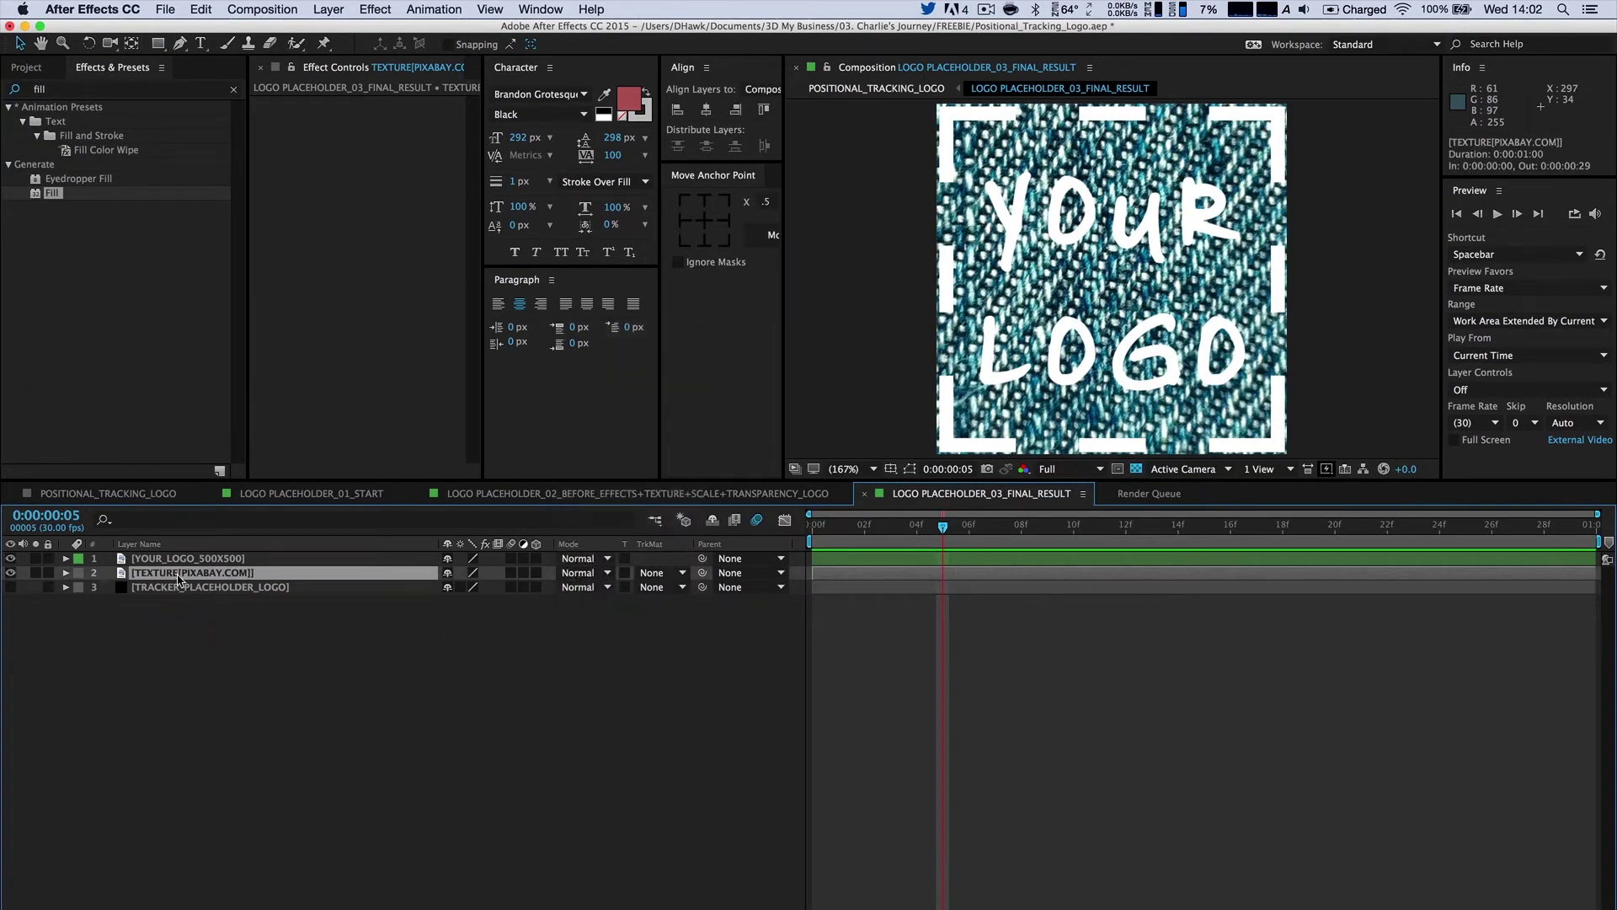
click(607, 575)
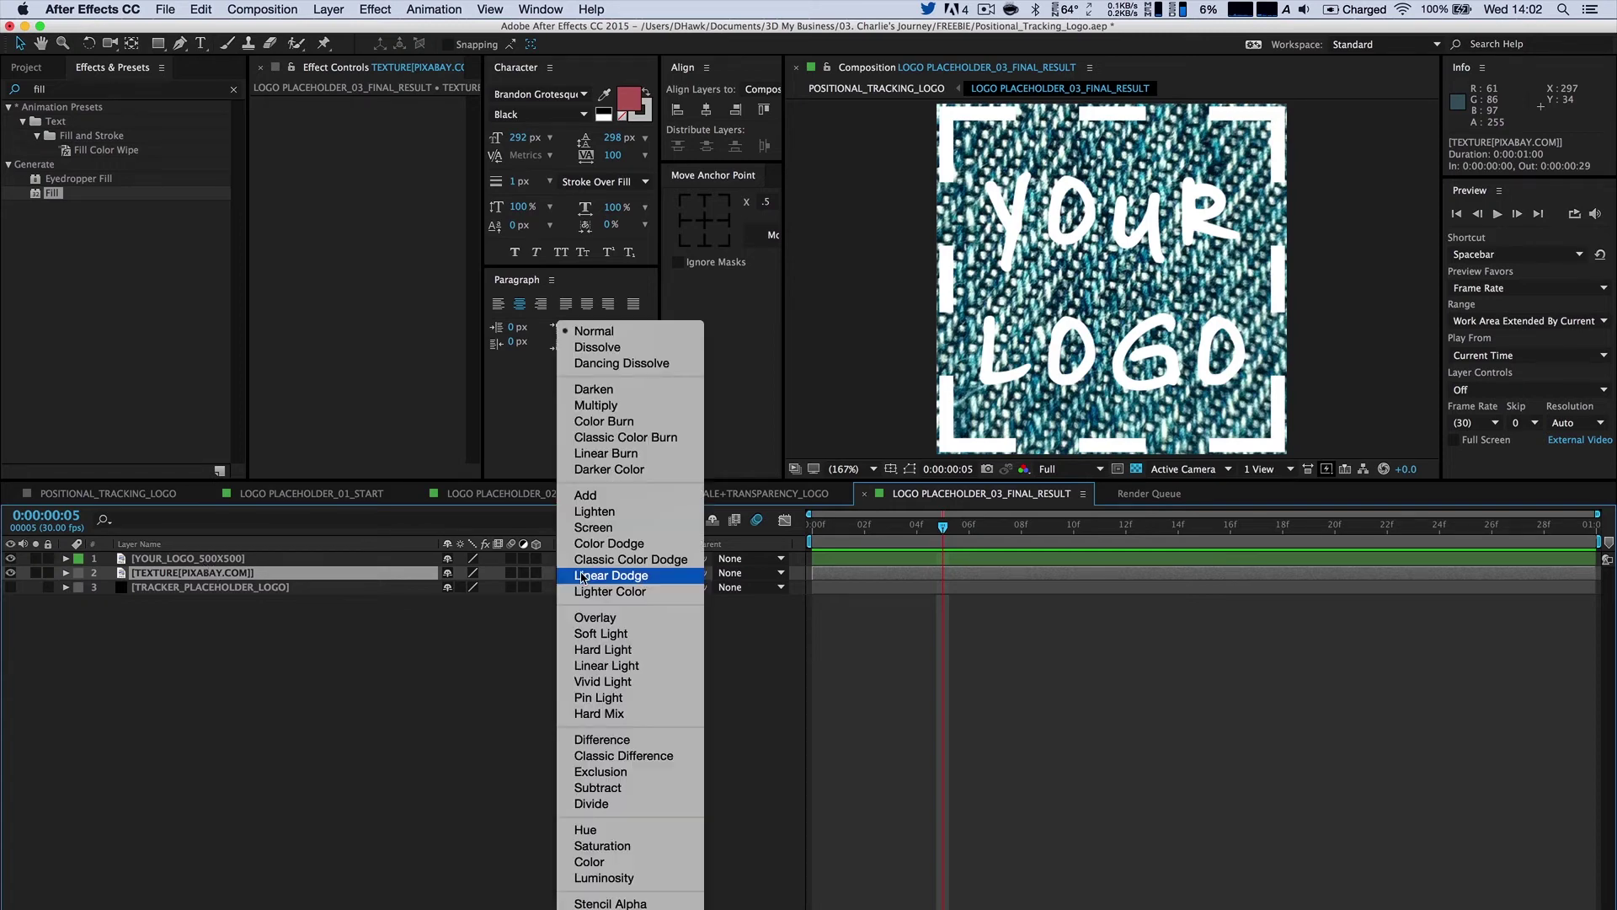
click(593, 618)
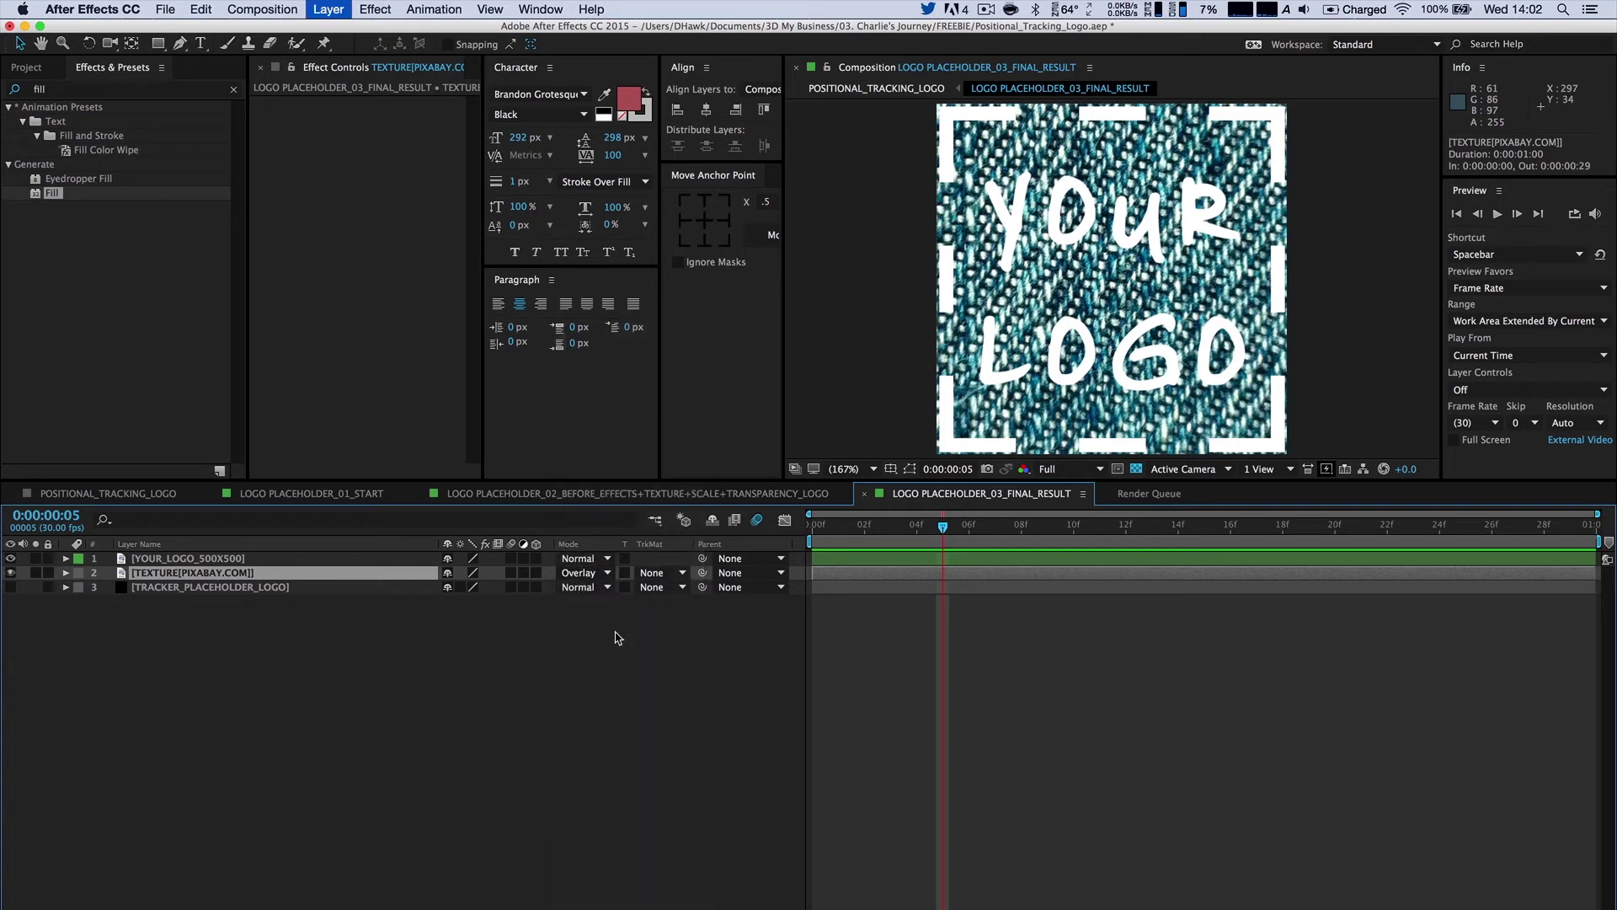
click(655, 576)
click(668, 615)
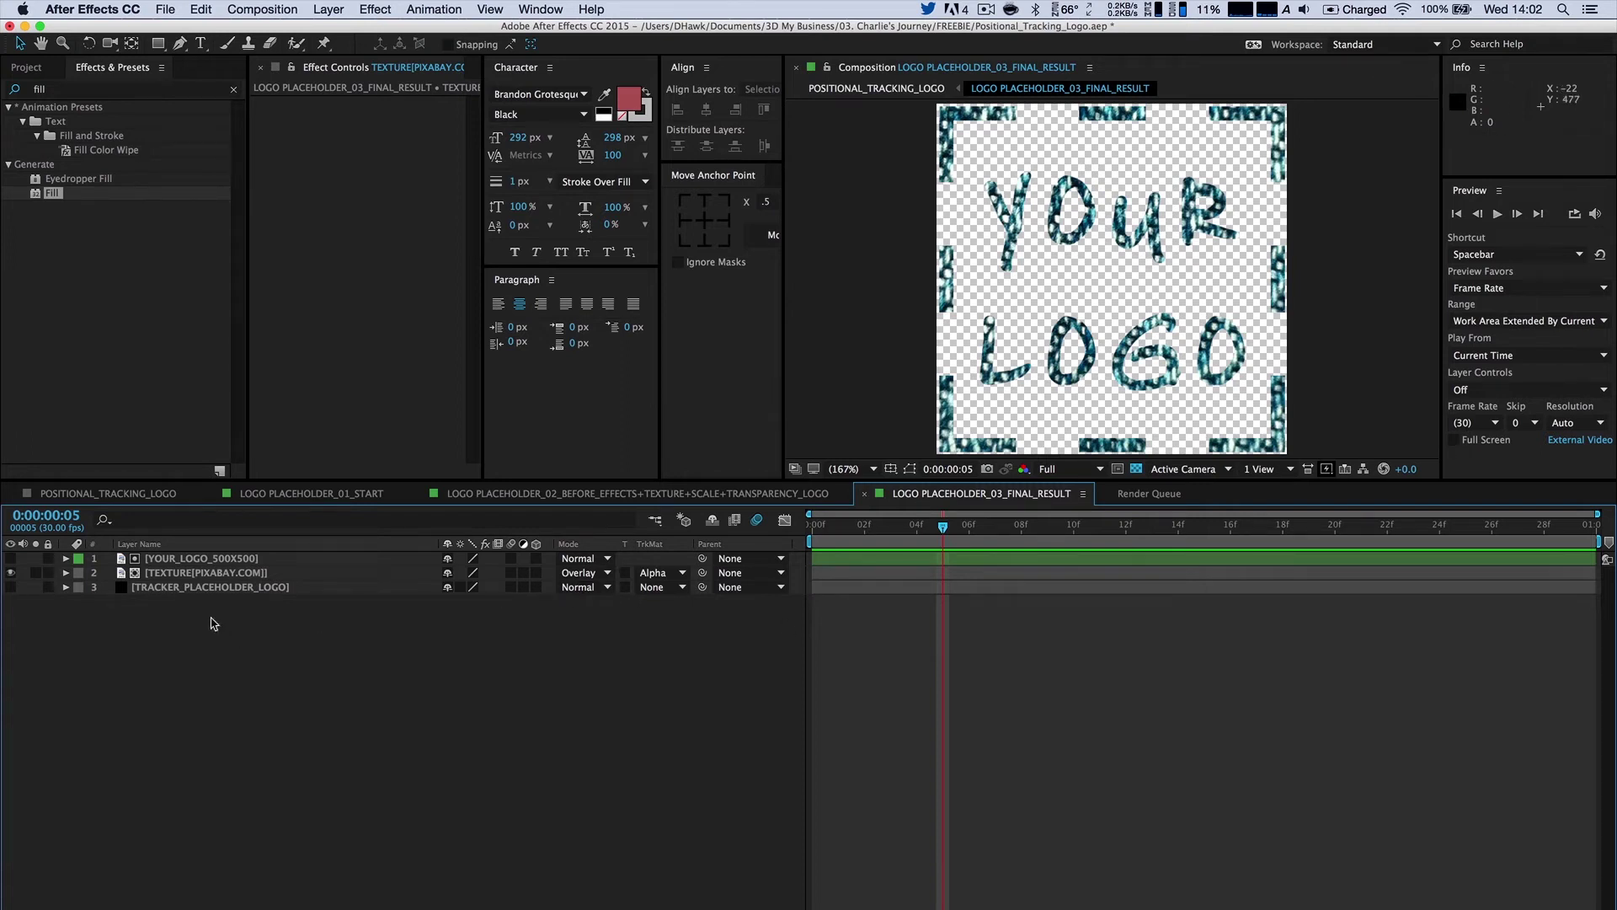
Set the YOUR_LOGO_500X500 layer's opacity to 50%.
click(202, 559)
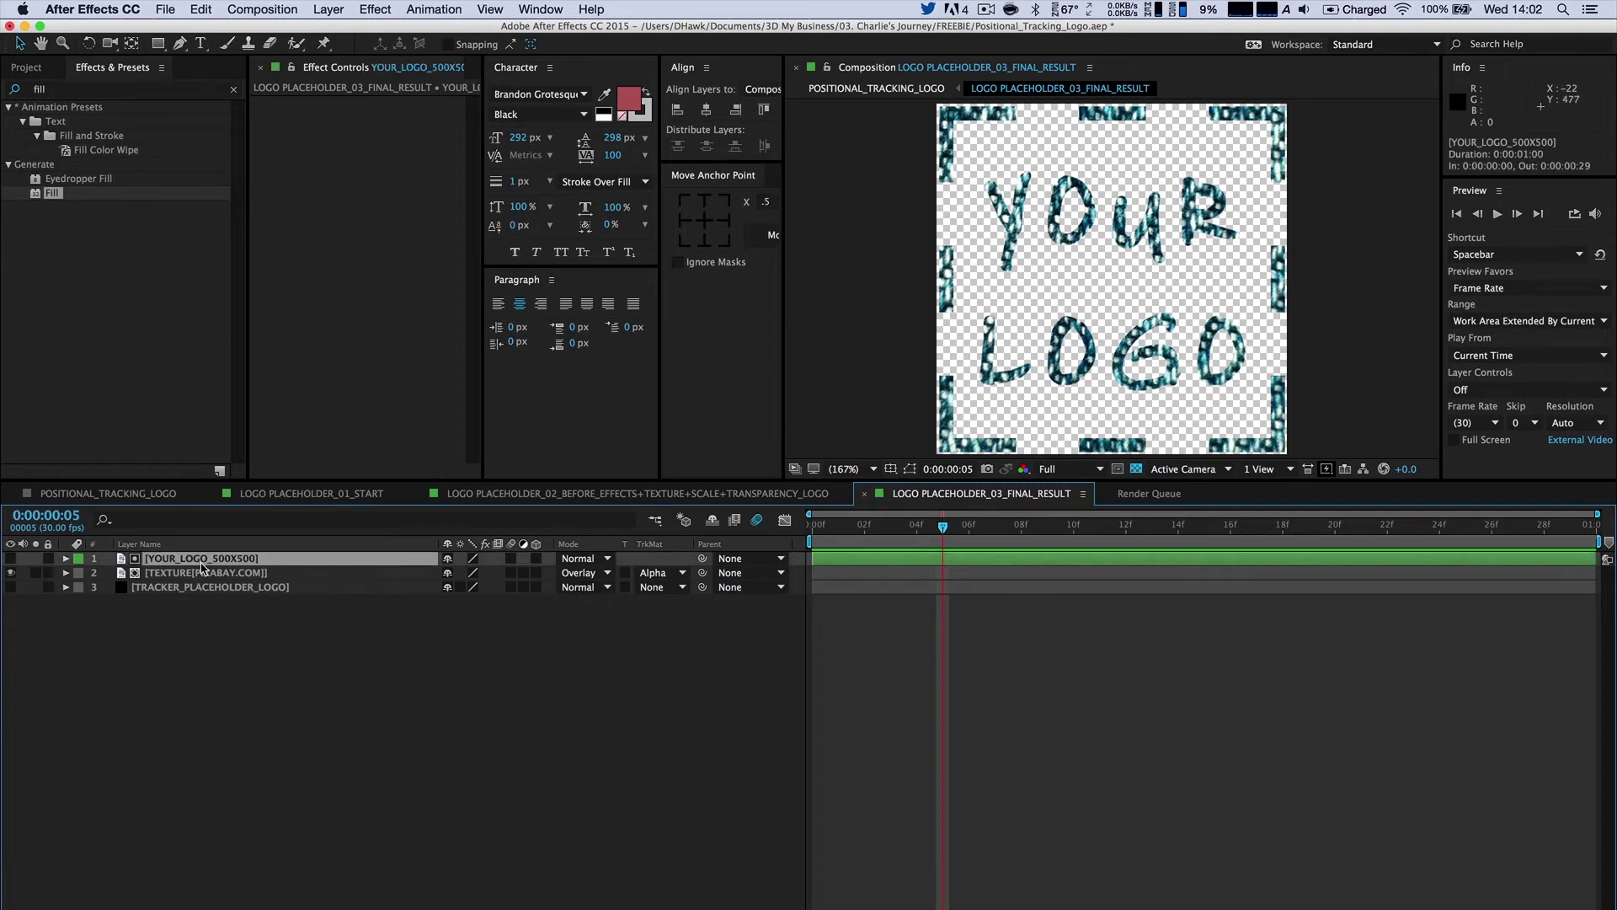
key(t)
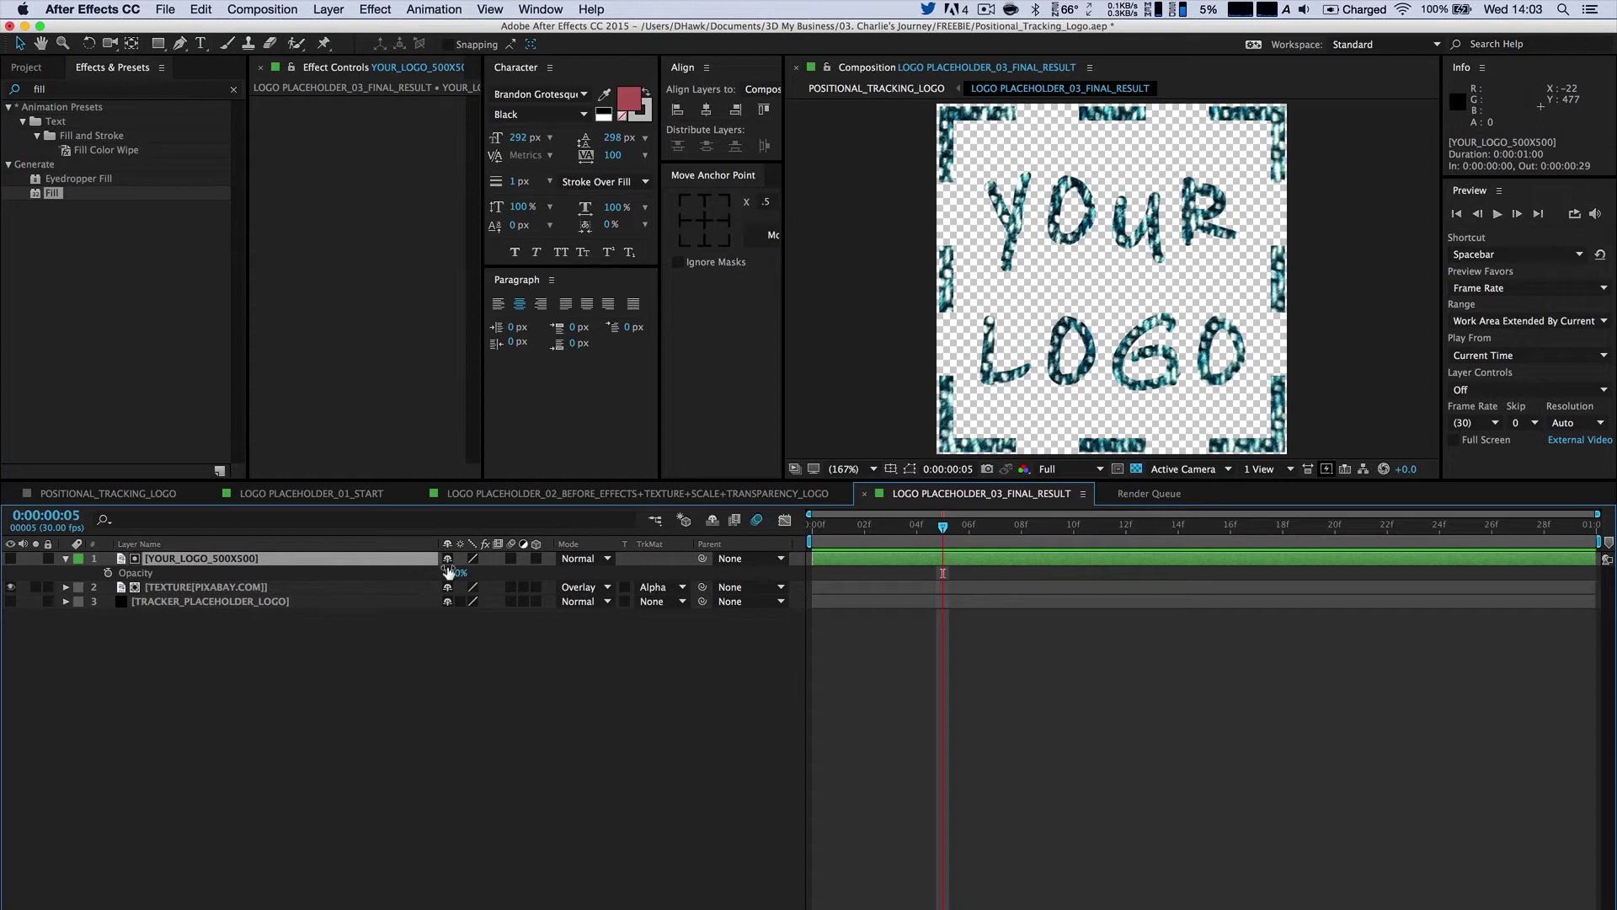
click(456, 573)
text(50)
click(438, 612)
Set the TEXTURE[PIXABAY.COM] layer's opacity to 40%.
click(368, 587)
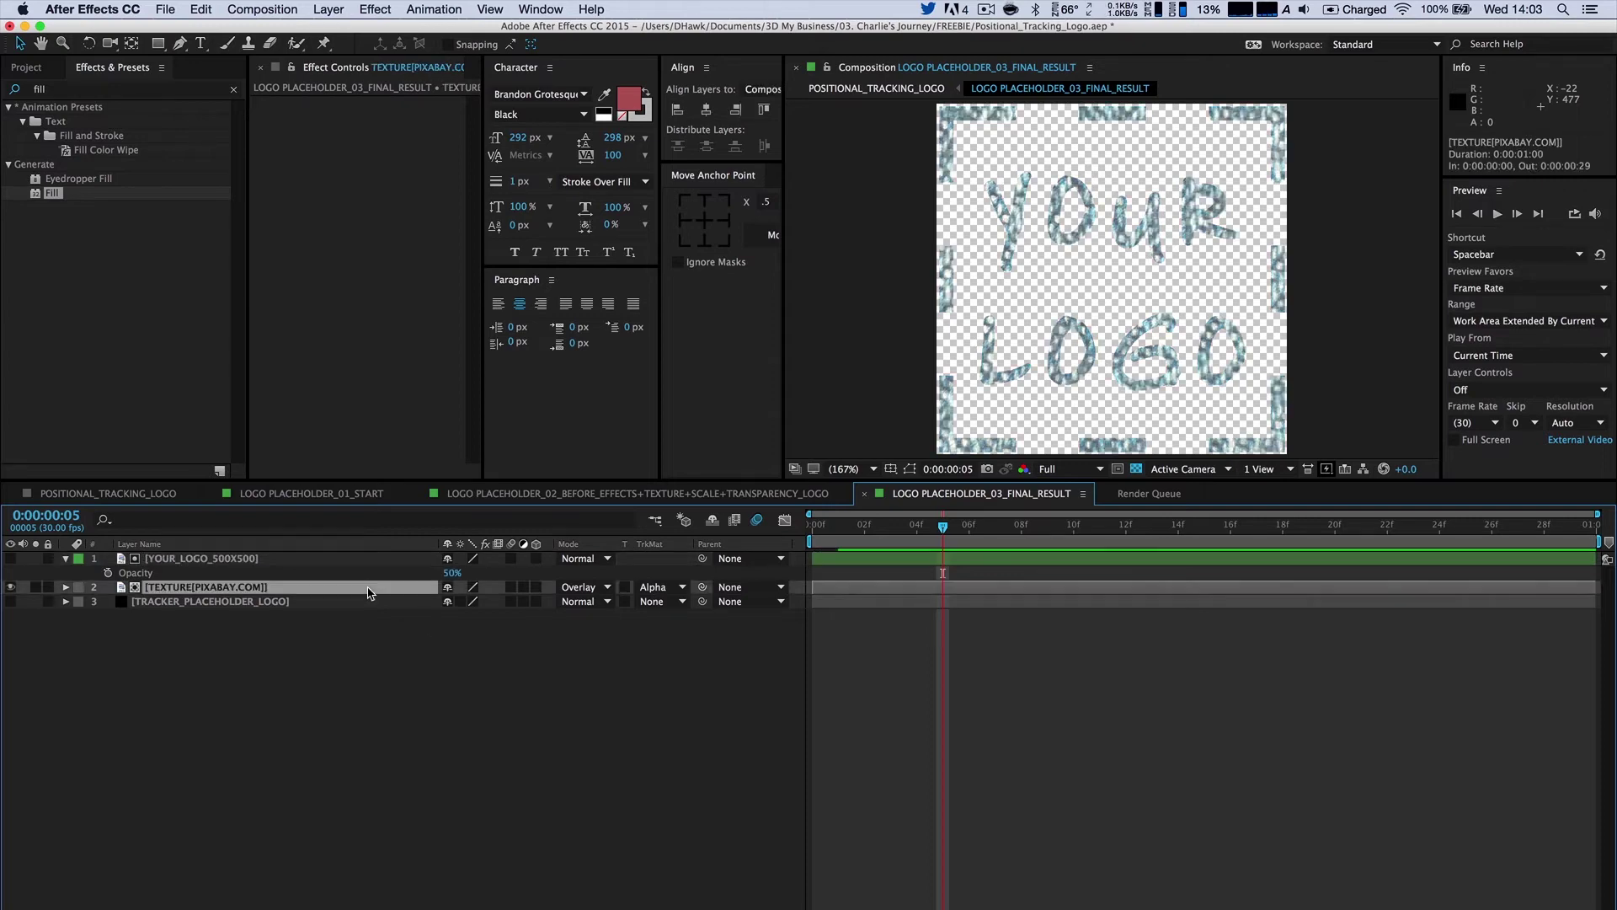
key(t)
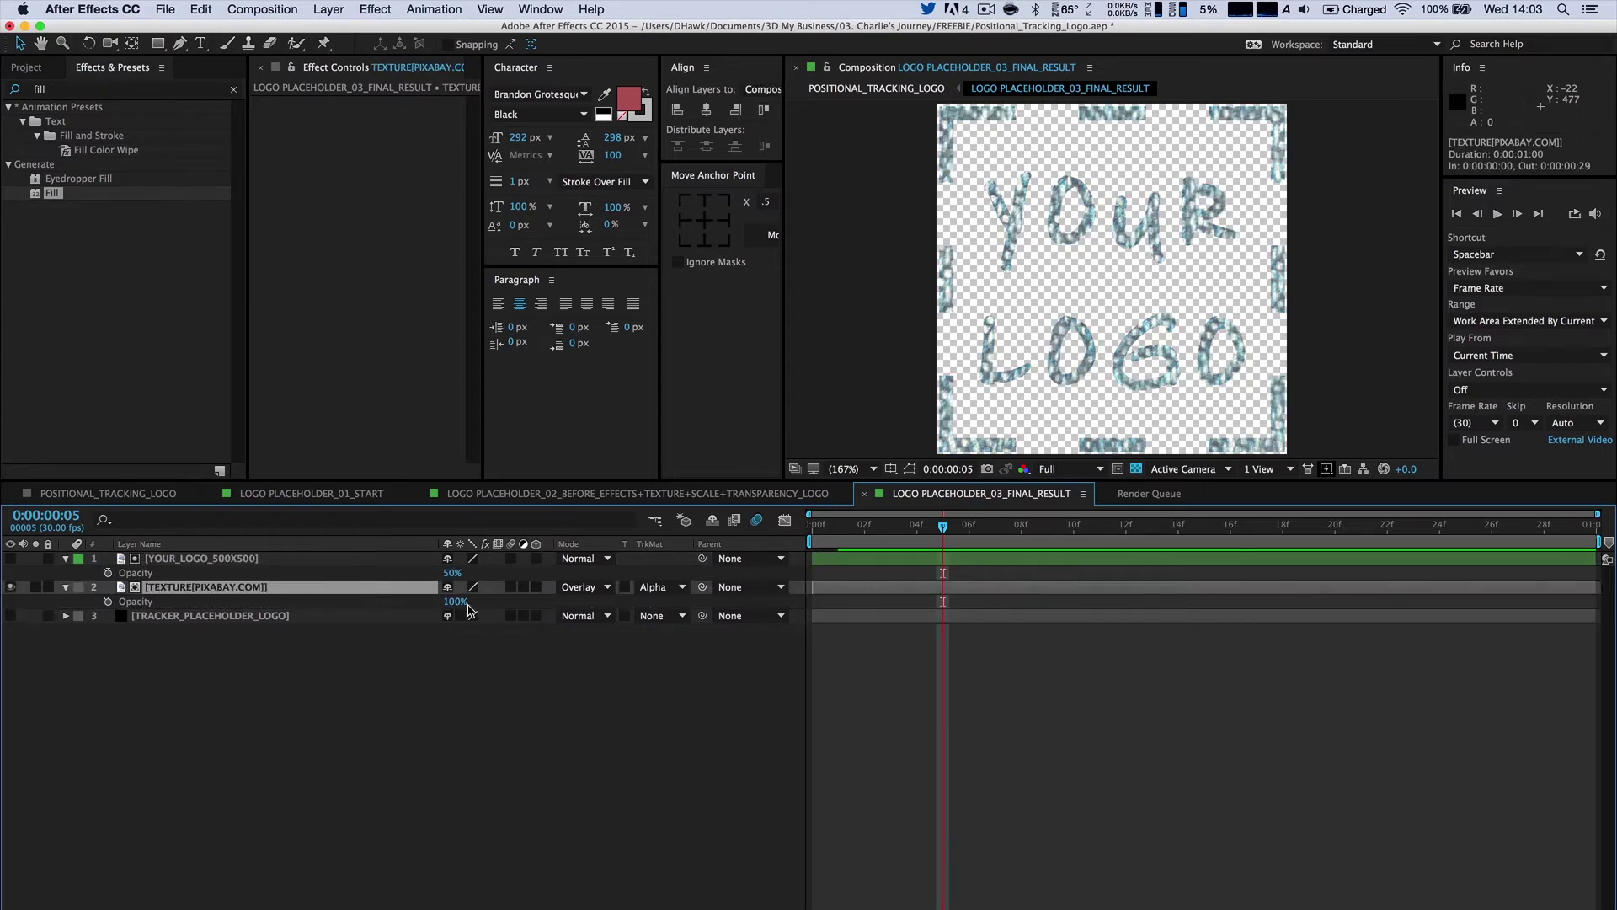
click(498, 632)
click(455, 602)
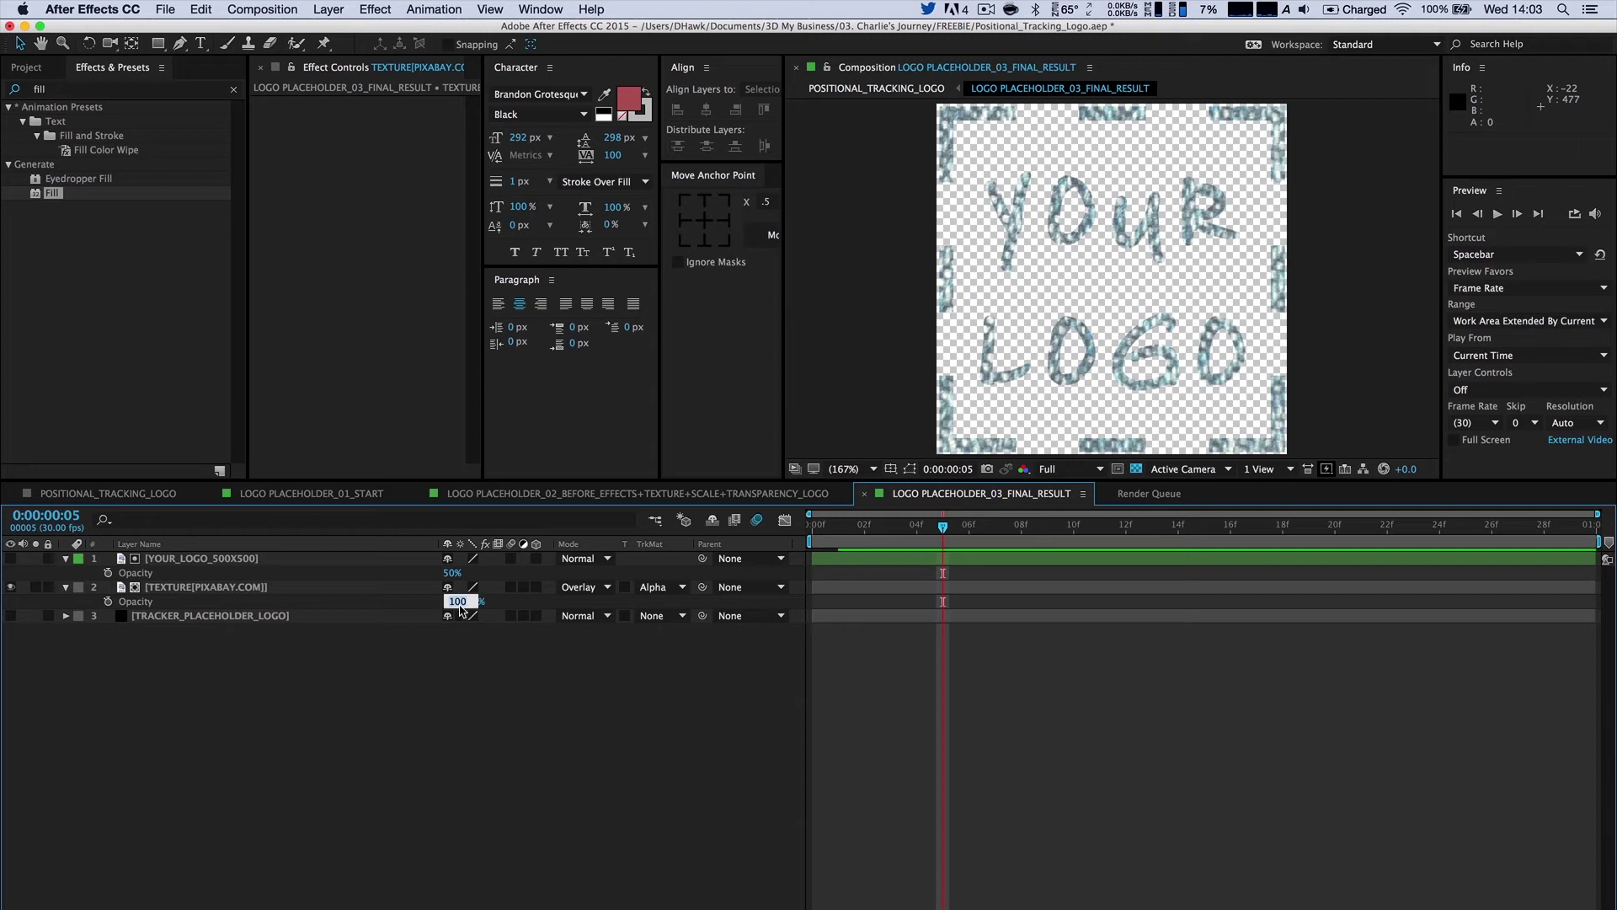
text(40)
key(Return)
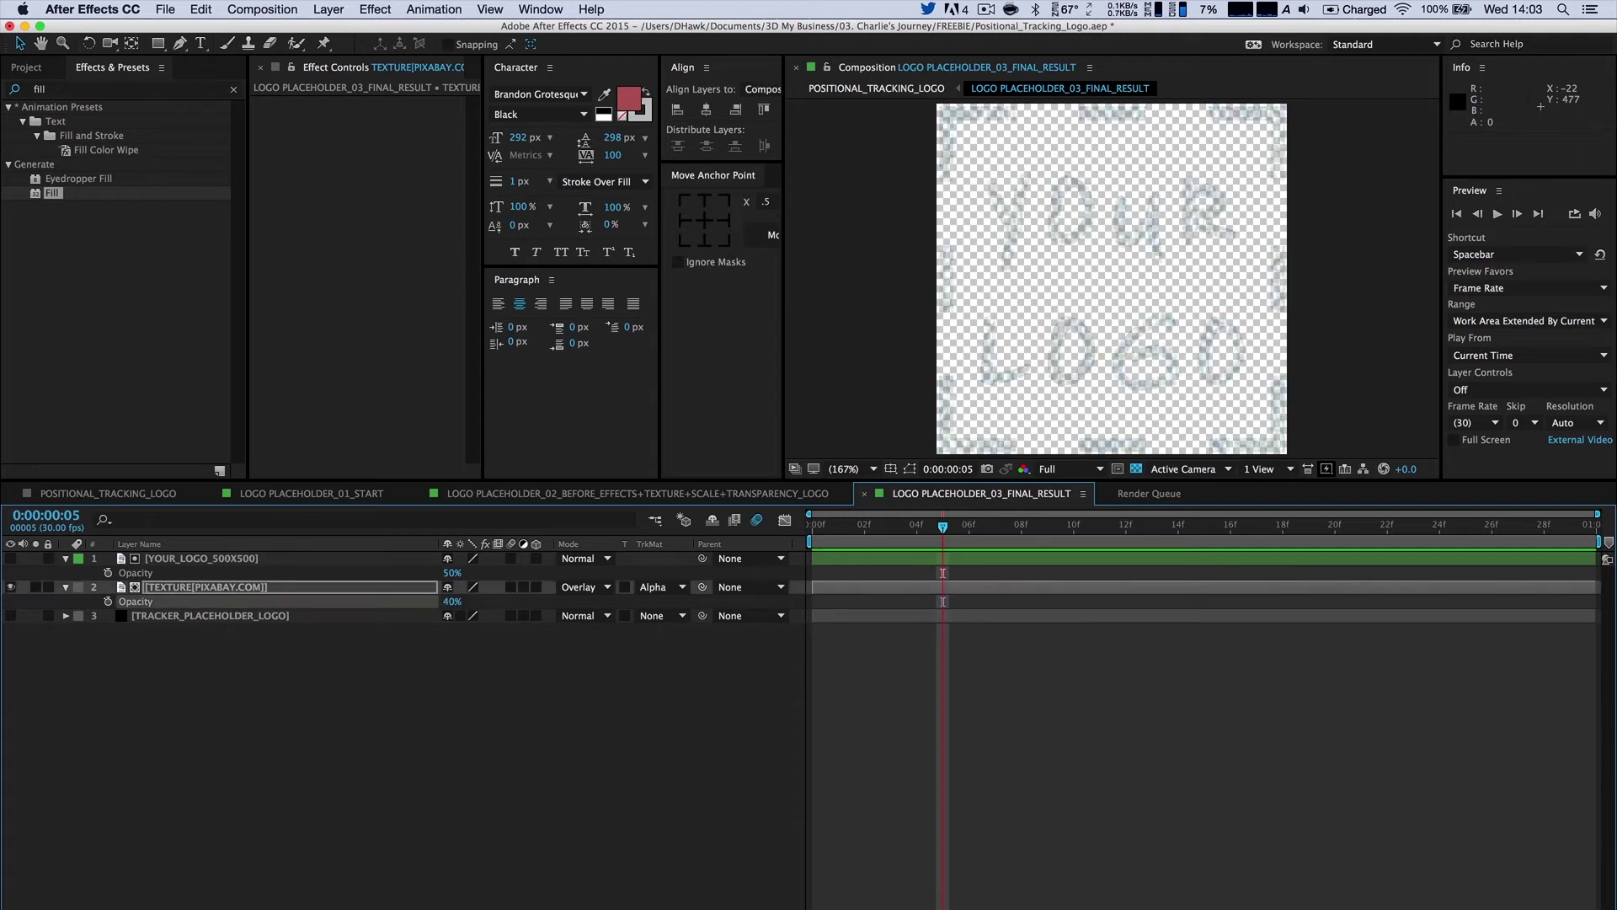
click(516, 658)
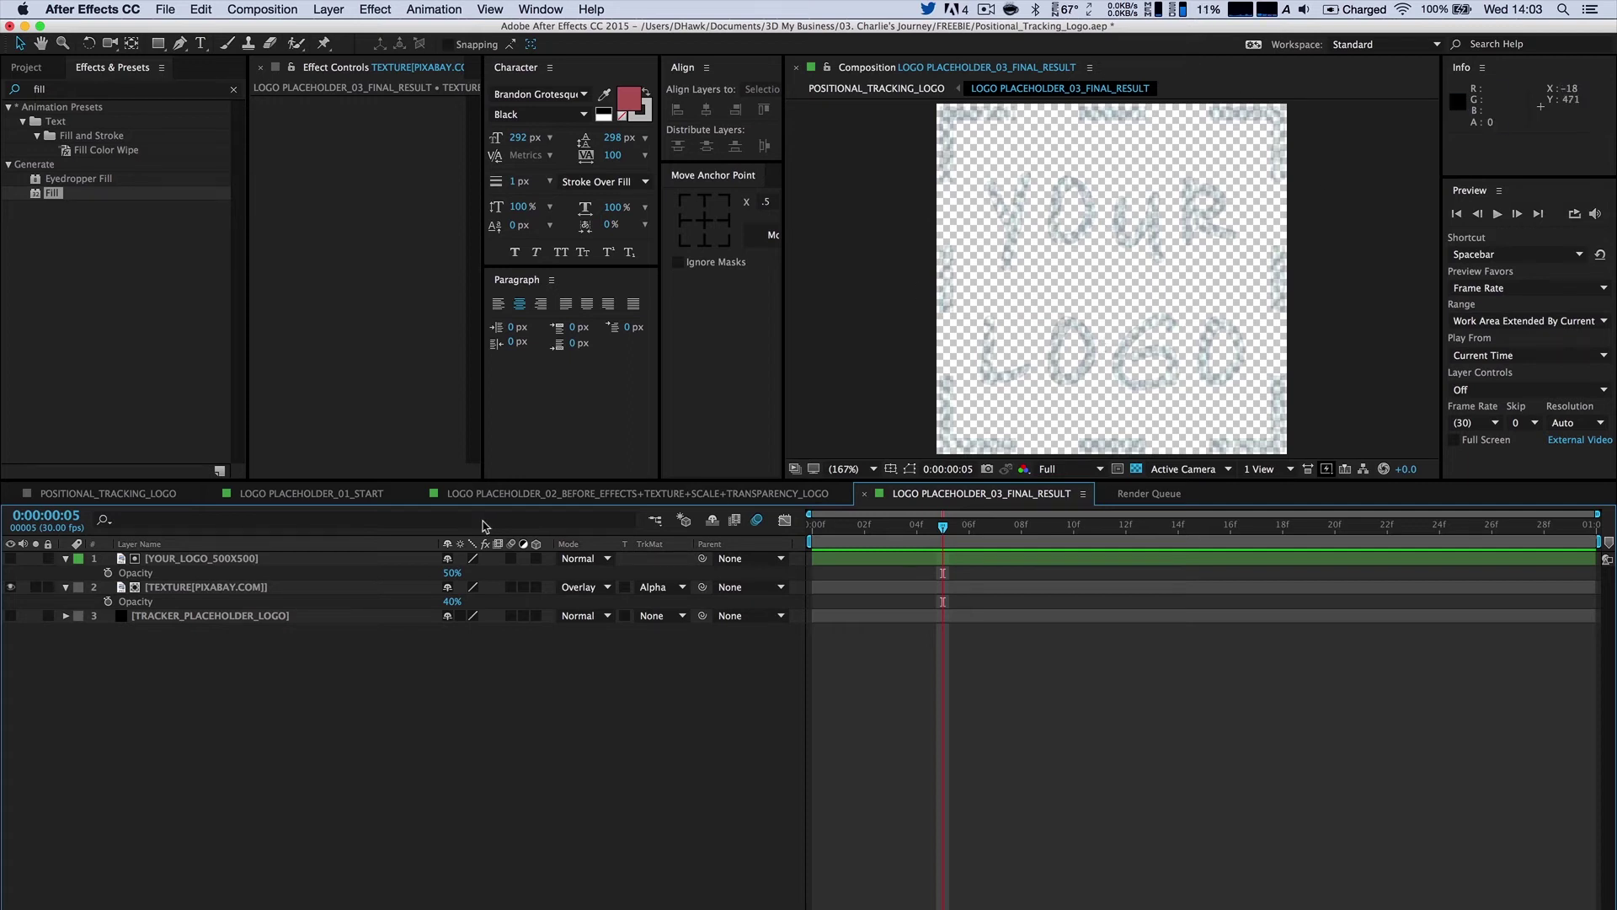
Check the textured logo on the character's shirt in POSITIONAL_TRACKING_LOGO and return to the LOGO PLACEHOLDER_03_FINAL_RESULT composition.
click(95, 492)
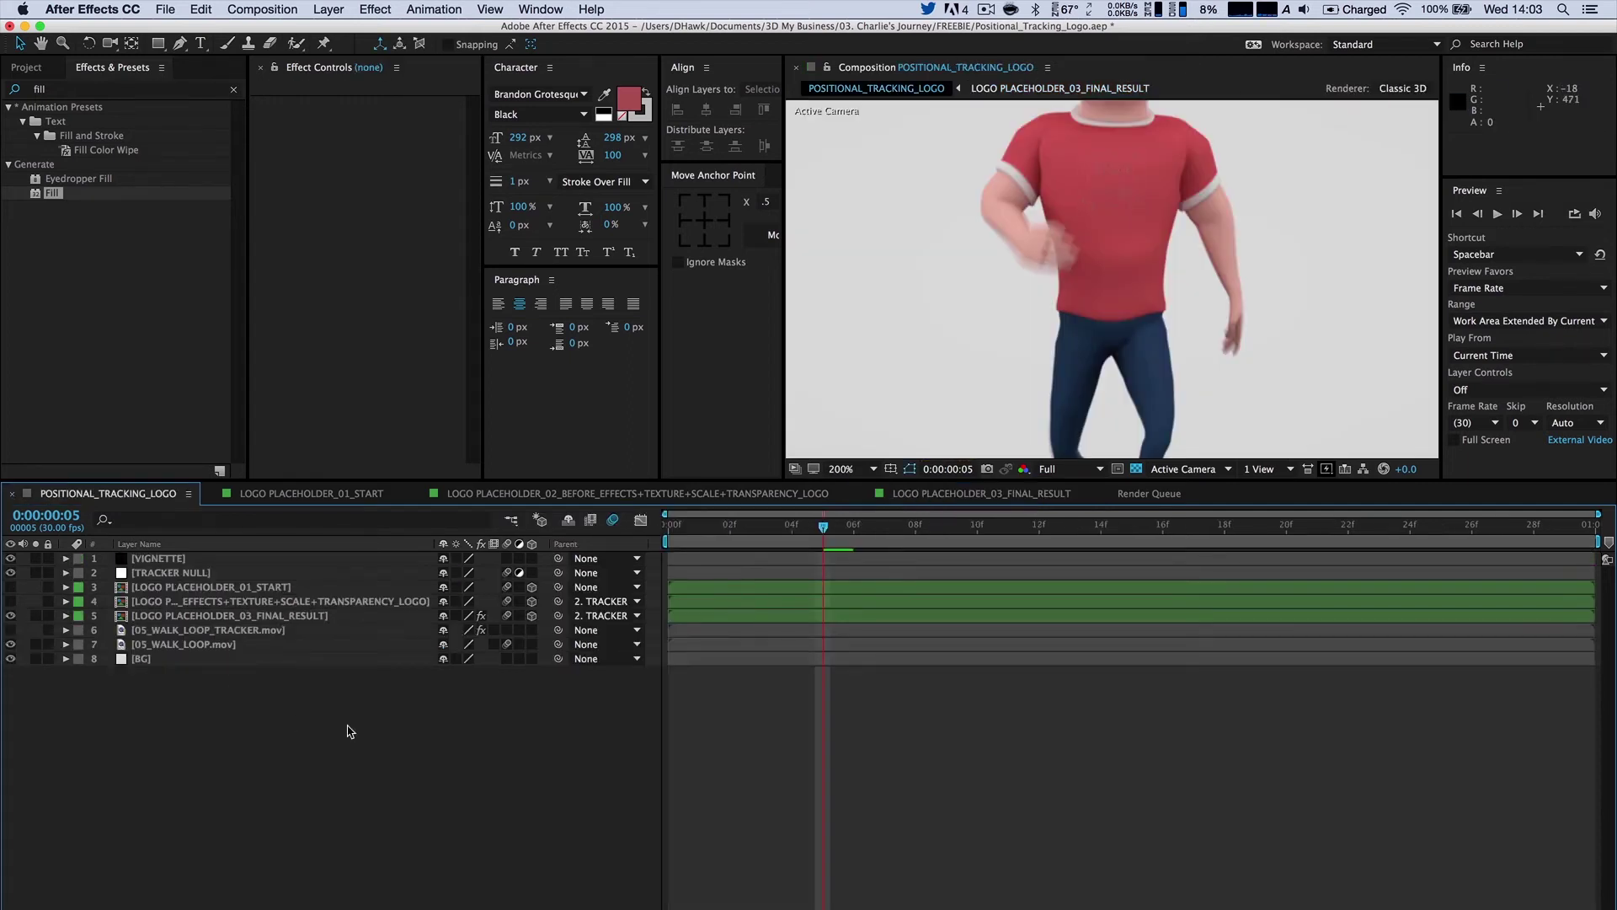
click(199, 615)
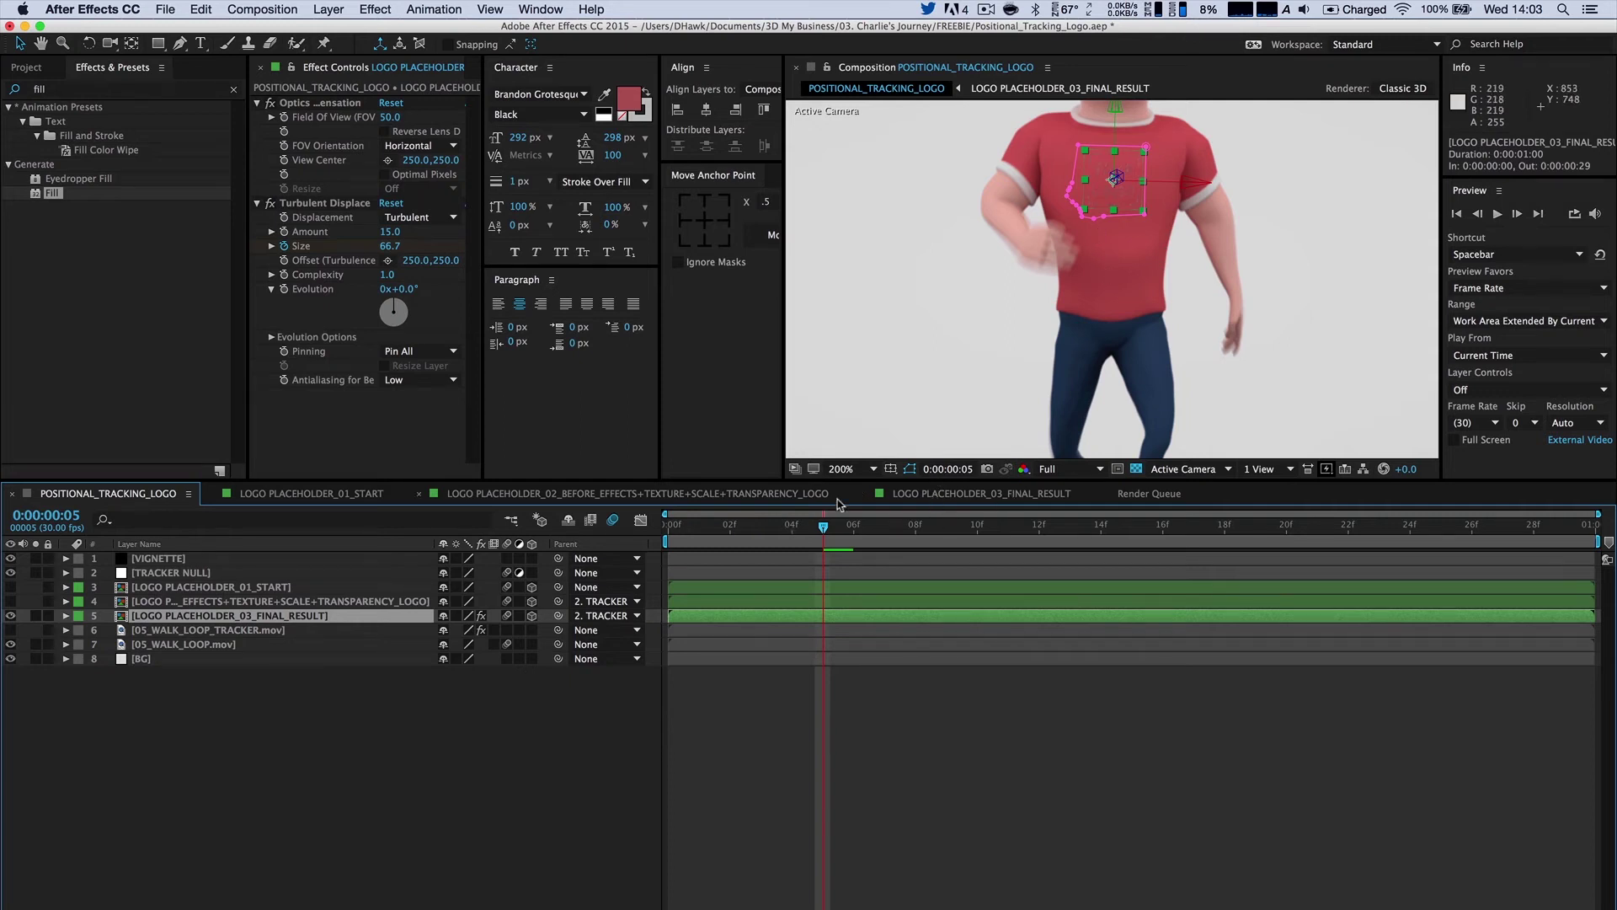
click(920, 496)
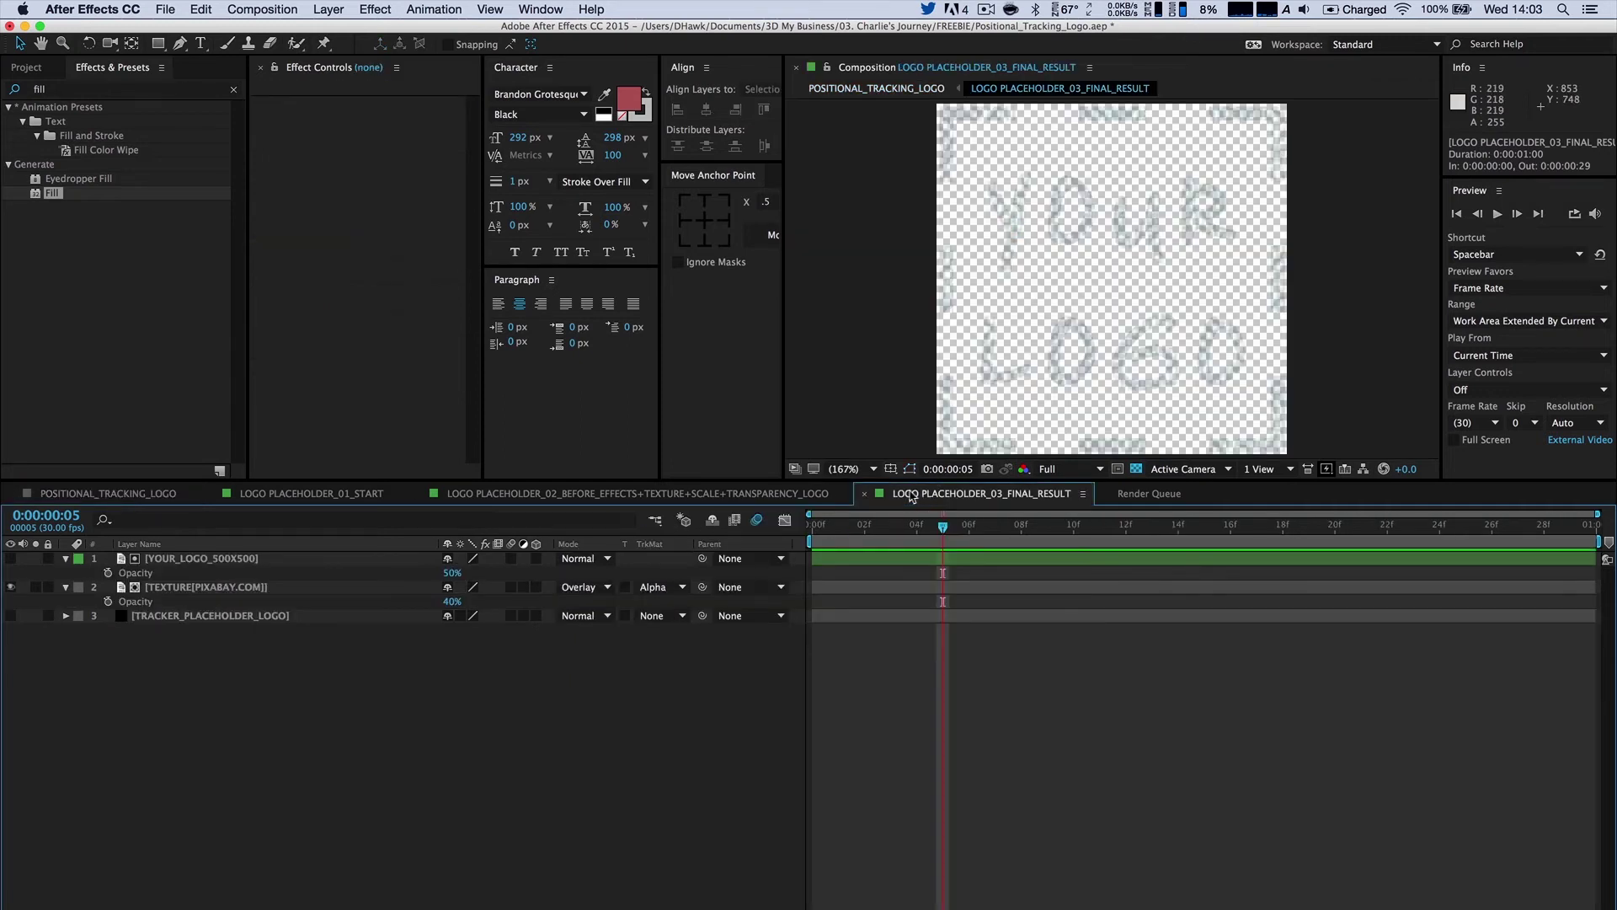
Apply the Fill effect to the YOUR_LOGO_500X500 layer and set its color to white (FFFFFF).
click(178, 554)
drag(52, 193, 325, 185)
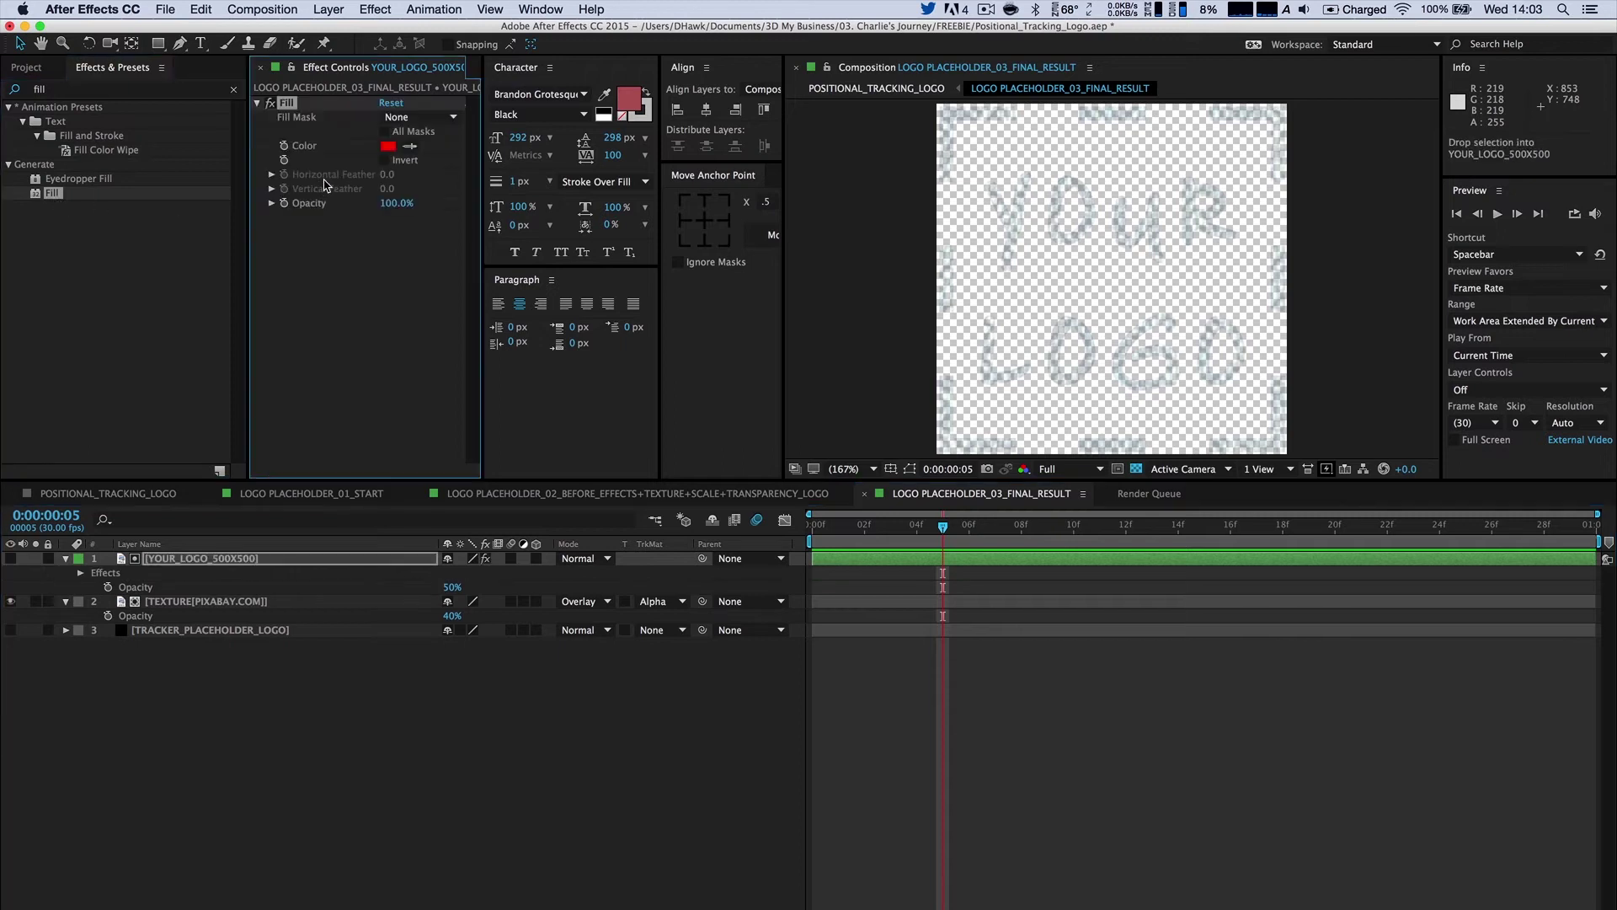
click(388, 146)
drag(150, 144, 17, 130)
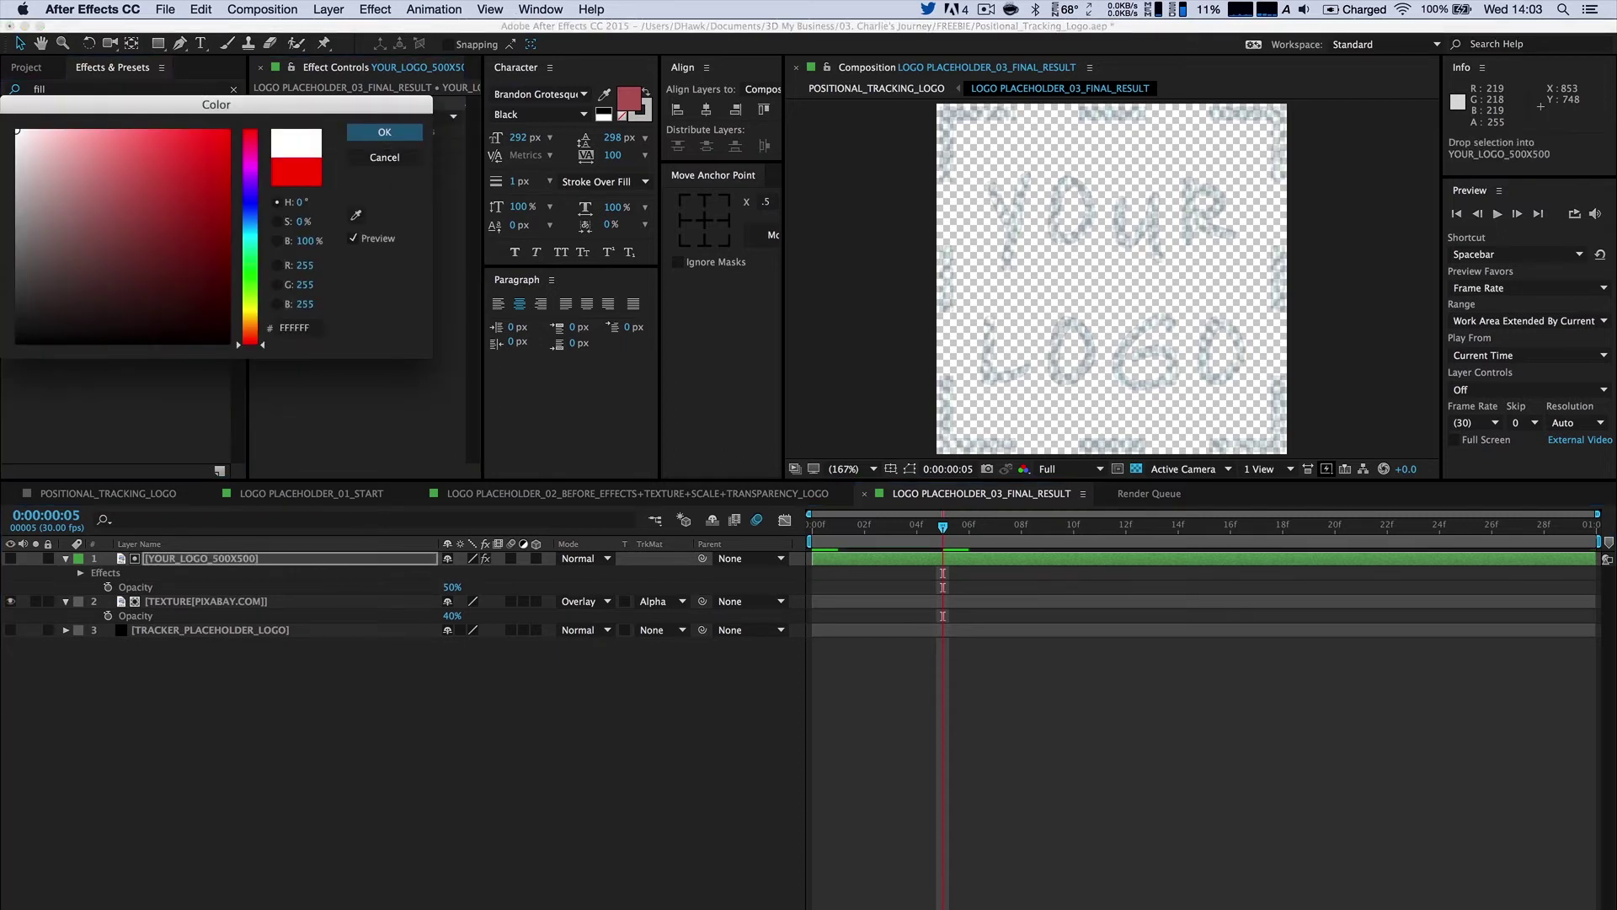
key(Return)
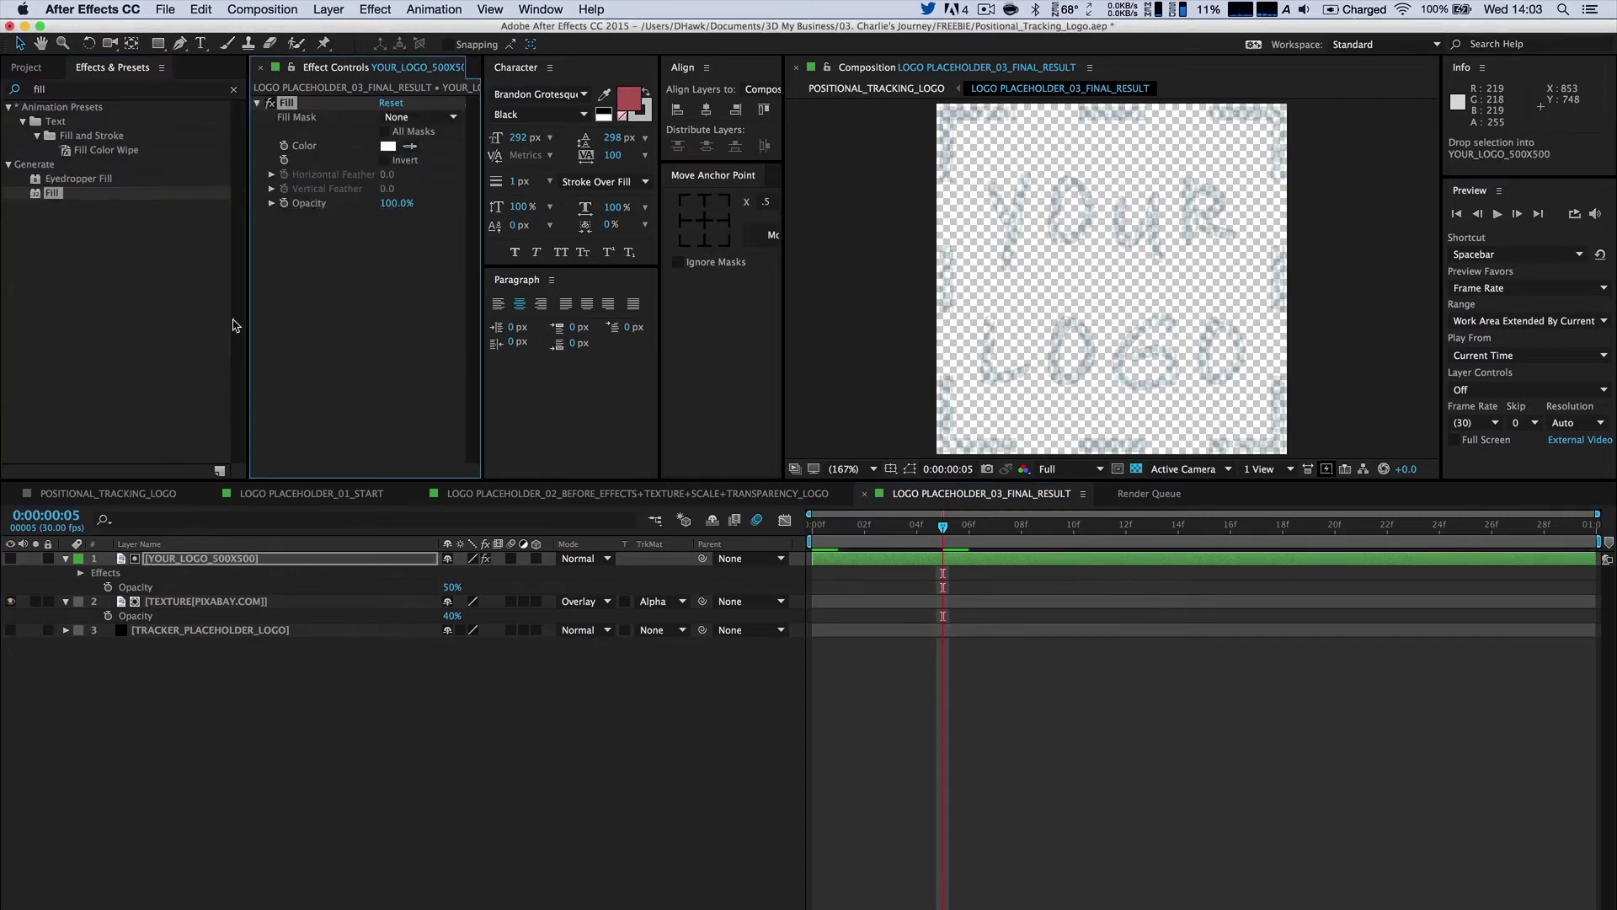
Make the YOUR_LOGO_500X500 layer visible and check the logo on the character's shirt in the POSITIONAL_TRACKING_LOGO composition.
click(10, 558)
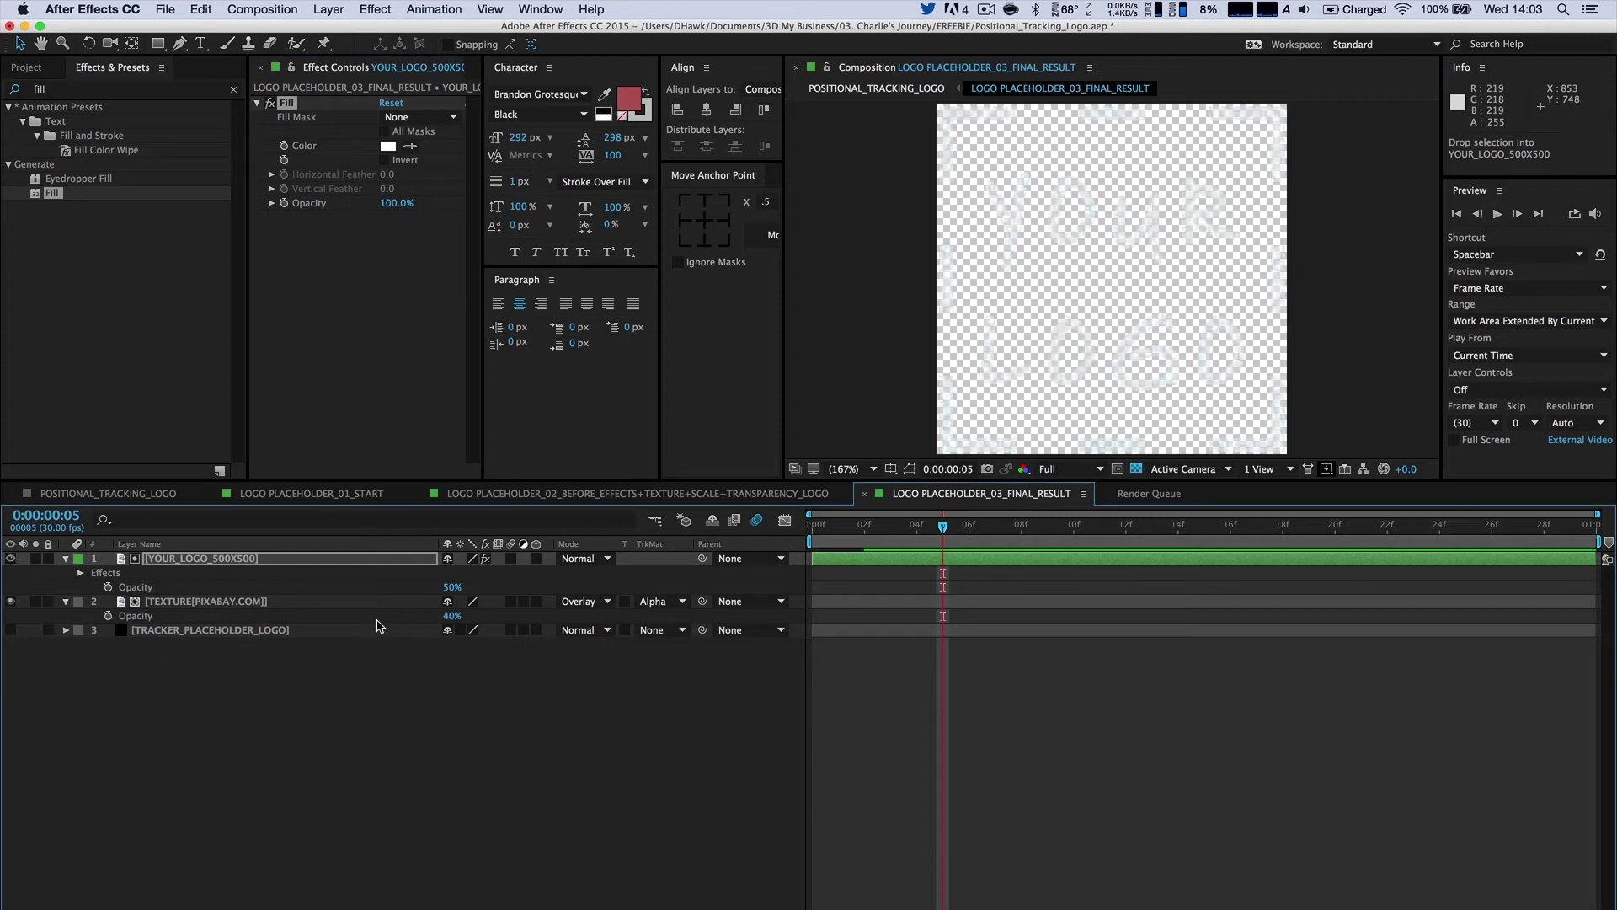
click(85, 494)
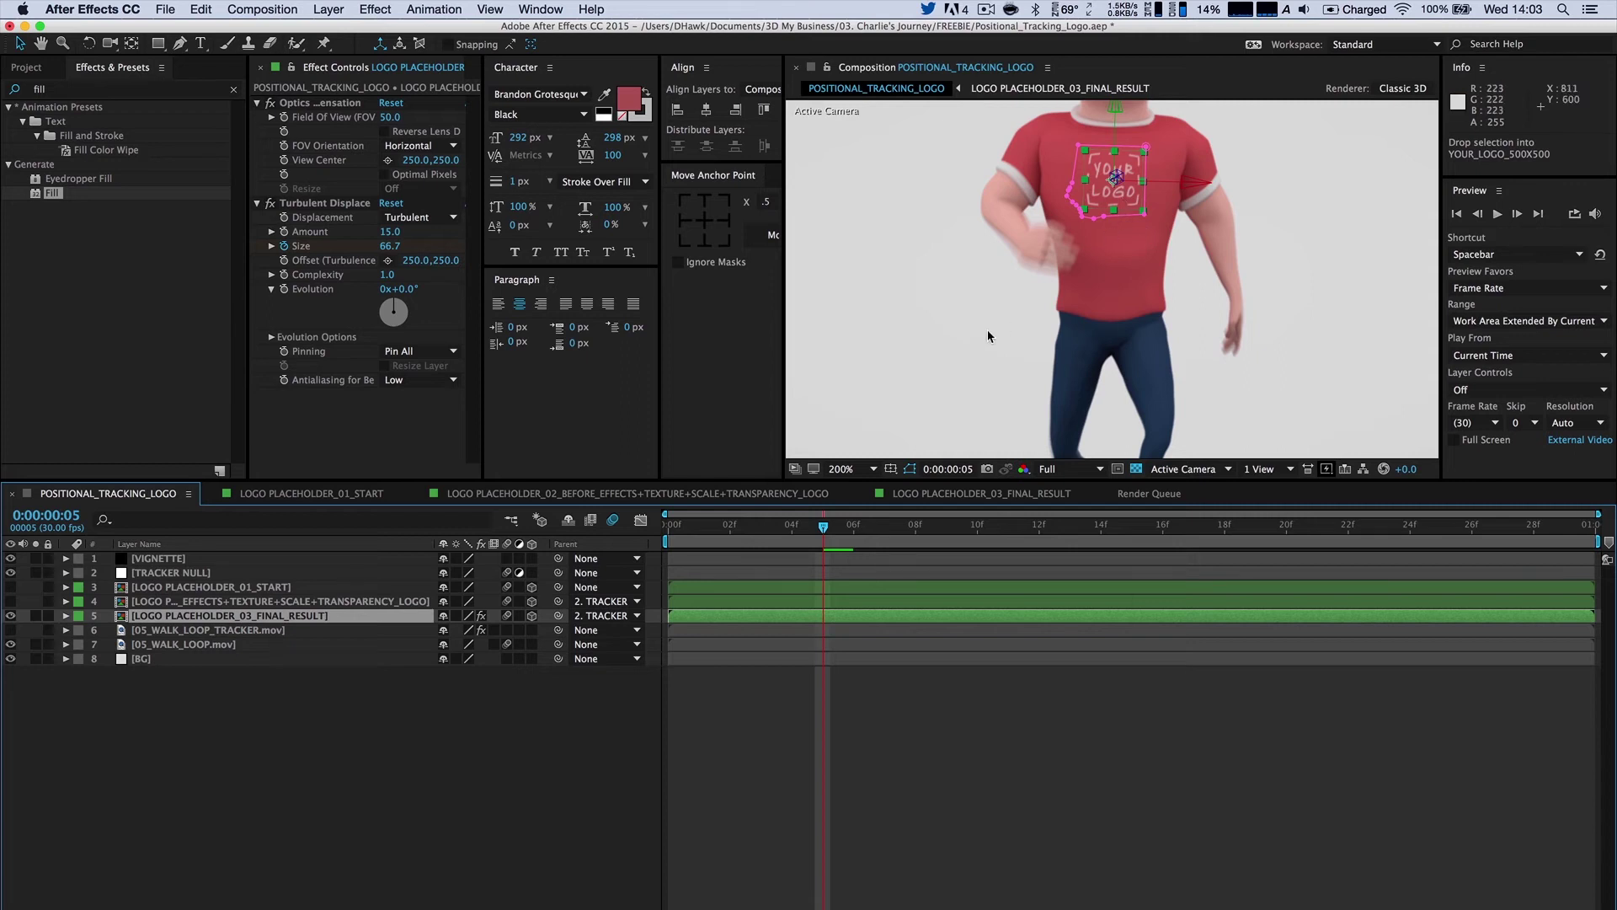
click(904, 359)
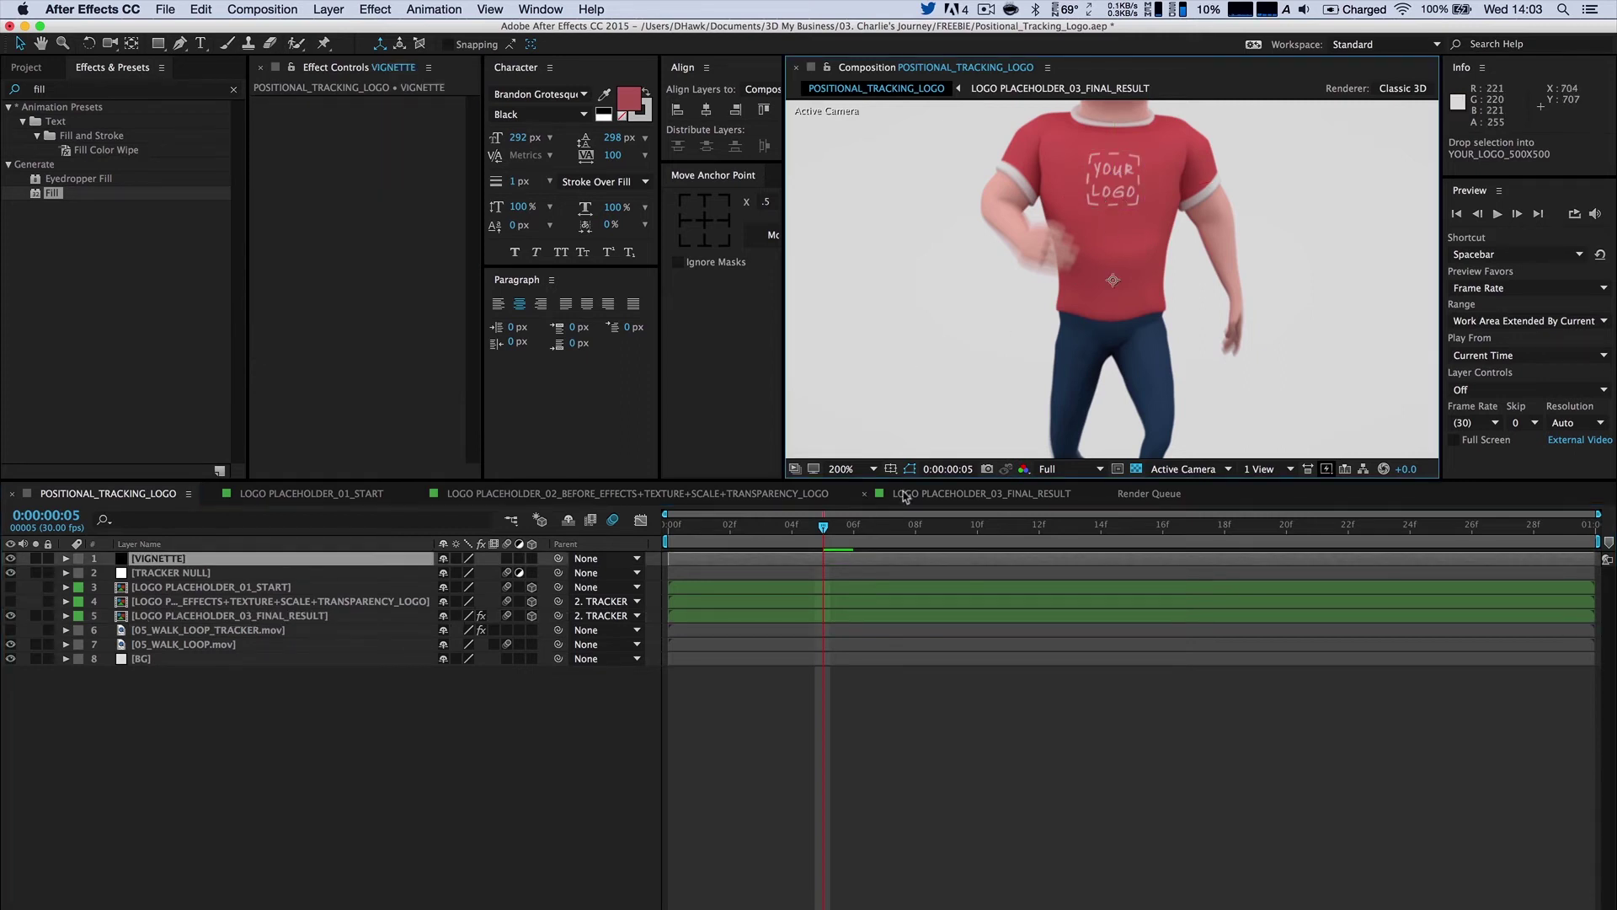
Set the YOUR_LOGO_500X500 layer's opacity to 60% in the LOGO PLACEHOLDER_03_FINAL_RESULT composition.
click(907, 495)
click(411, 630)
click(452, 587)
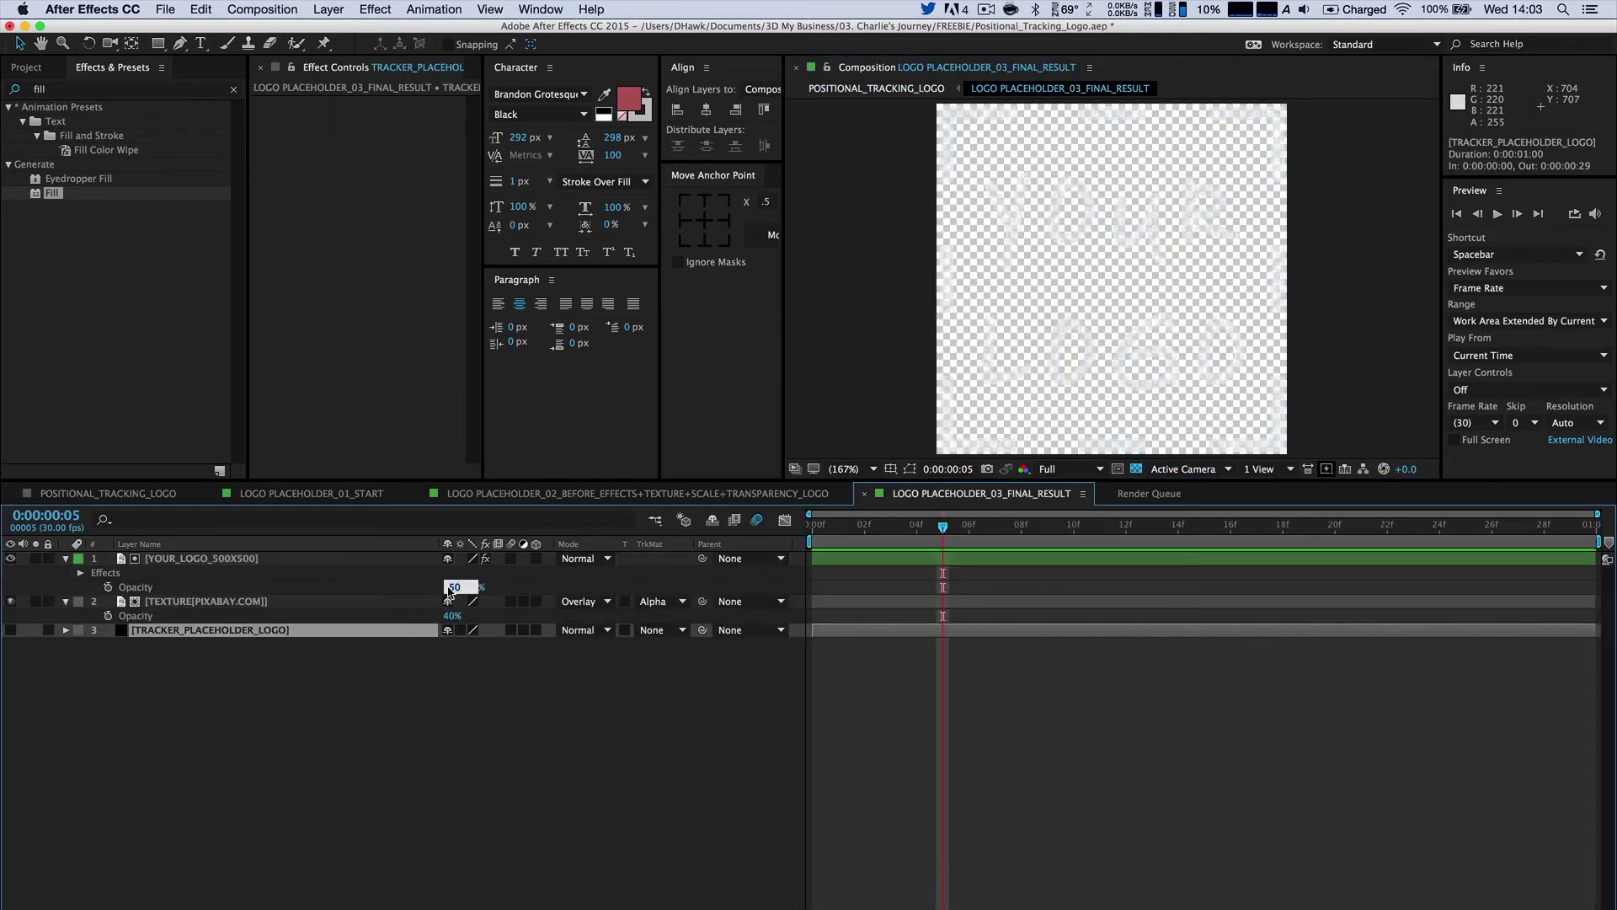
text(60)
key(Return)
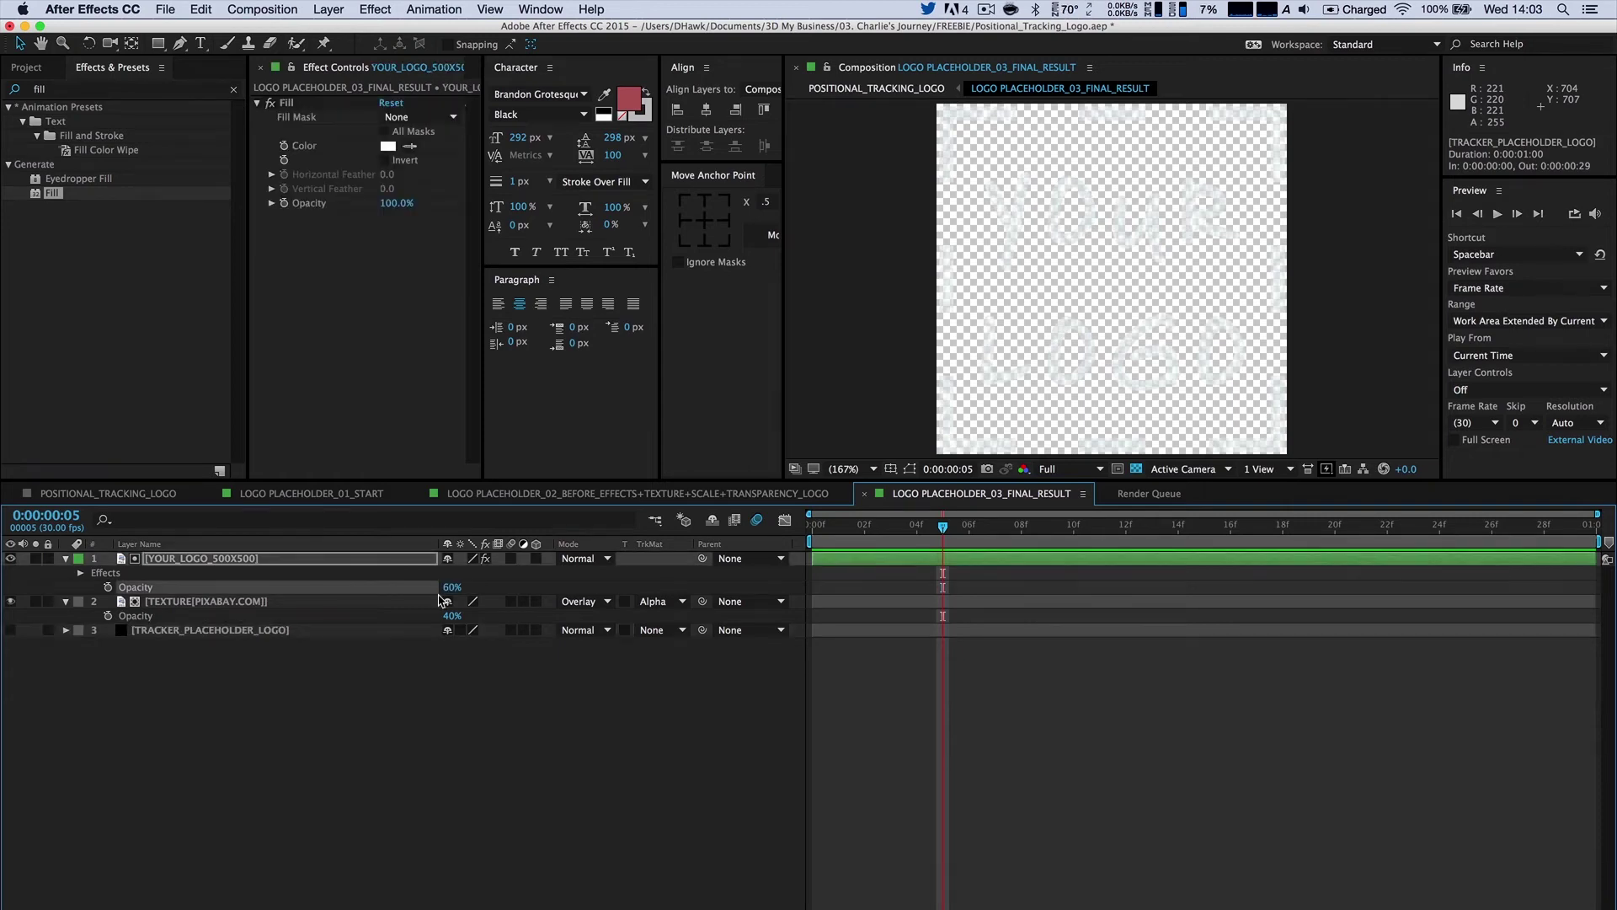
click(411, 720)
Examine the semi-transparent logo on the character's shirt up close in the POSITIONAL_TRACKING_LOGO composition.
click(108, 494)
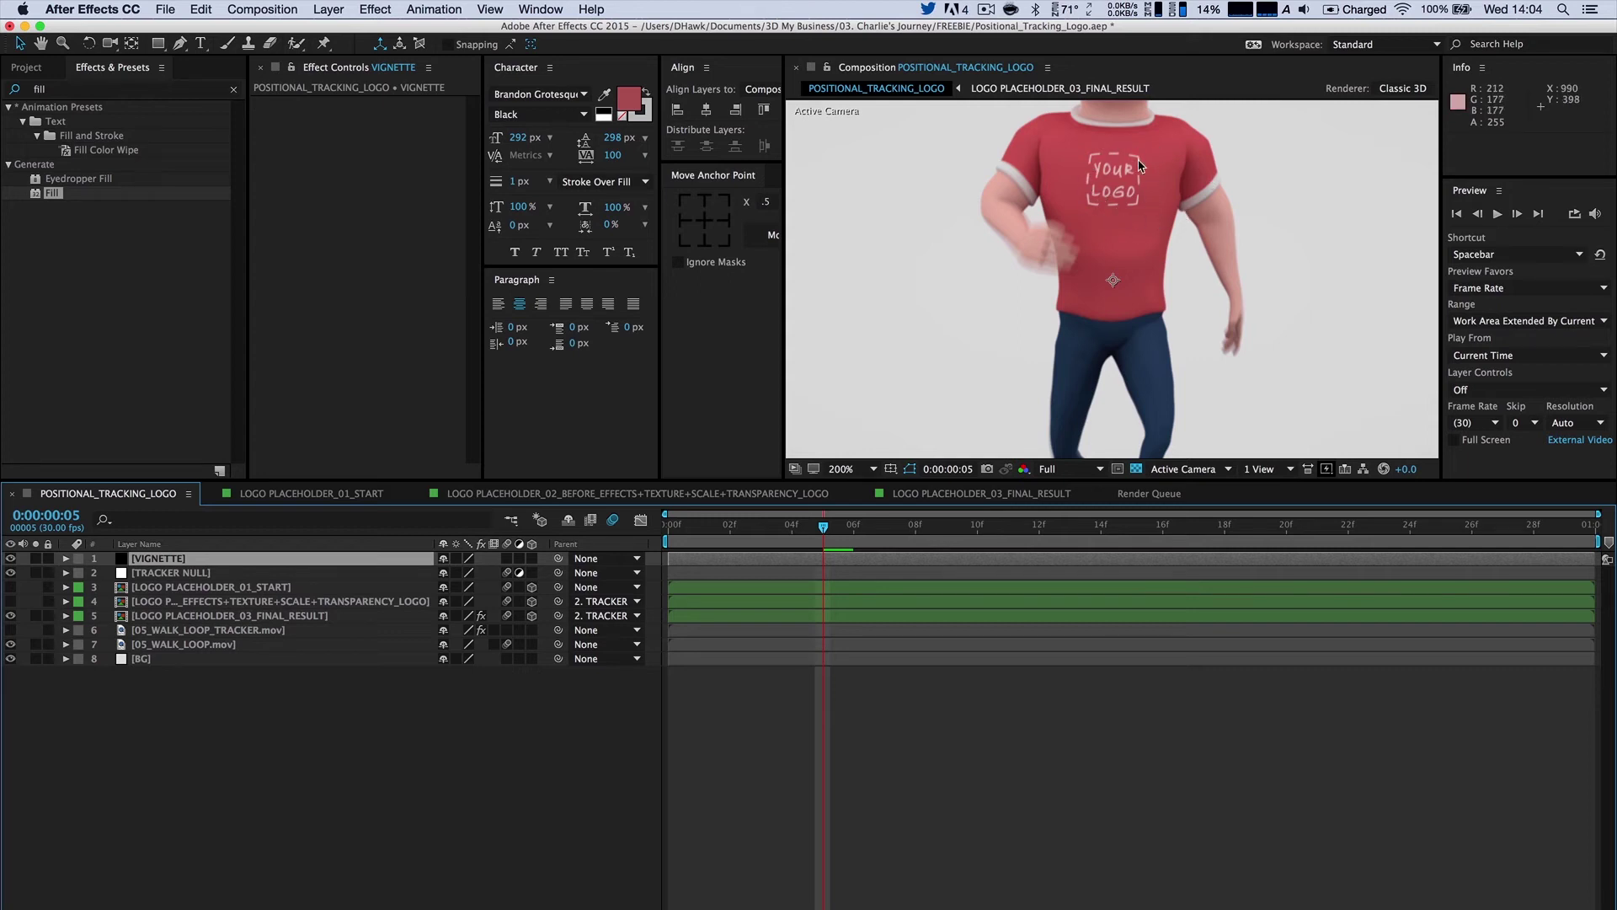
drag(1119, 178, 1119, 205)
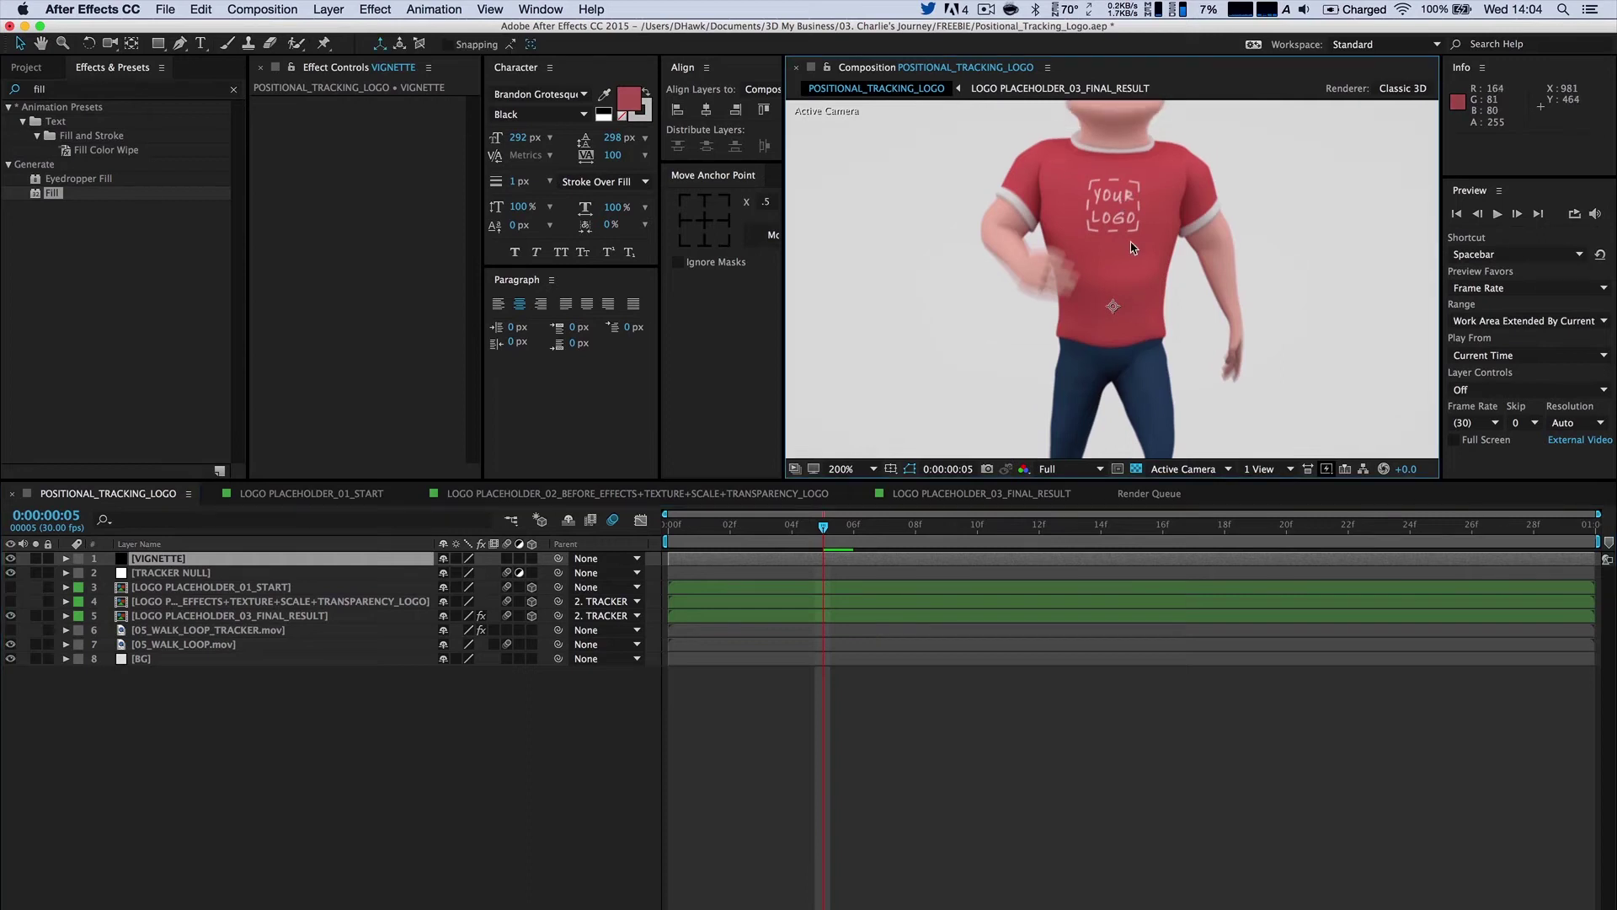
key(period)
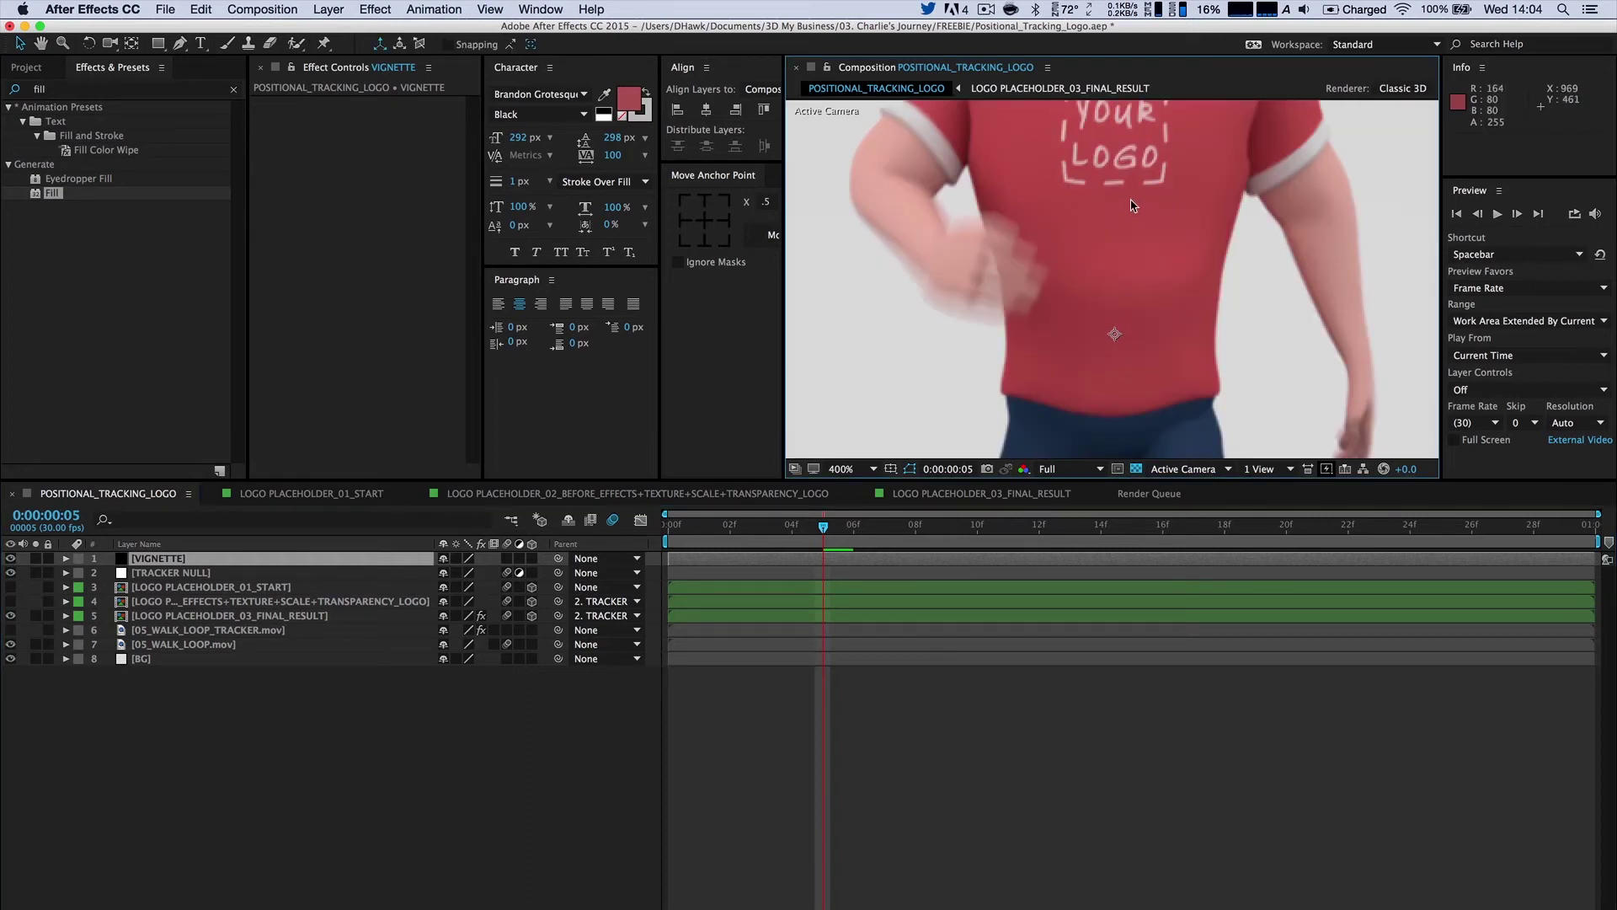
scroll(1133, 197, up, 3)
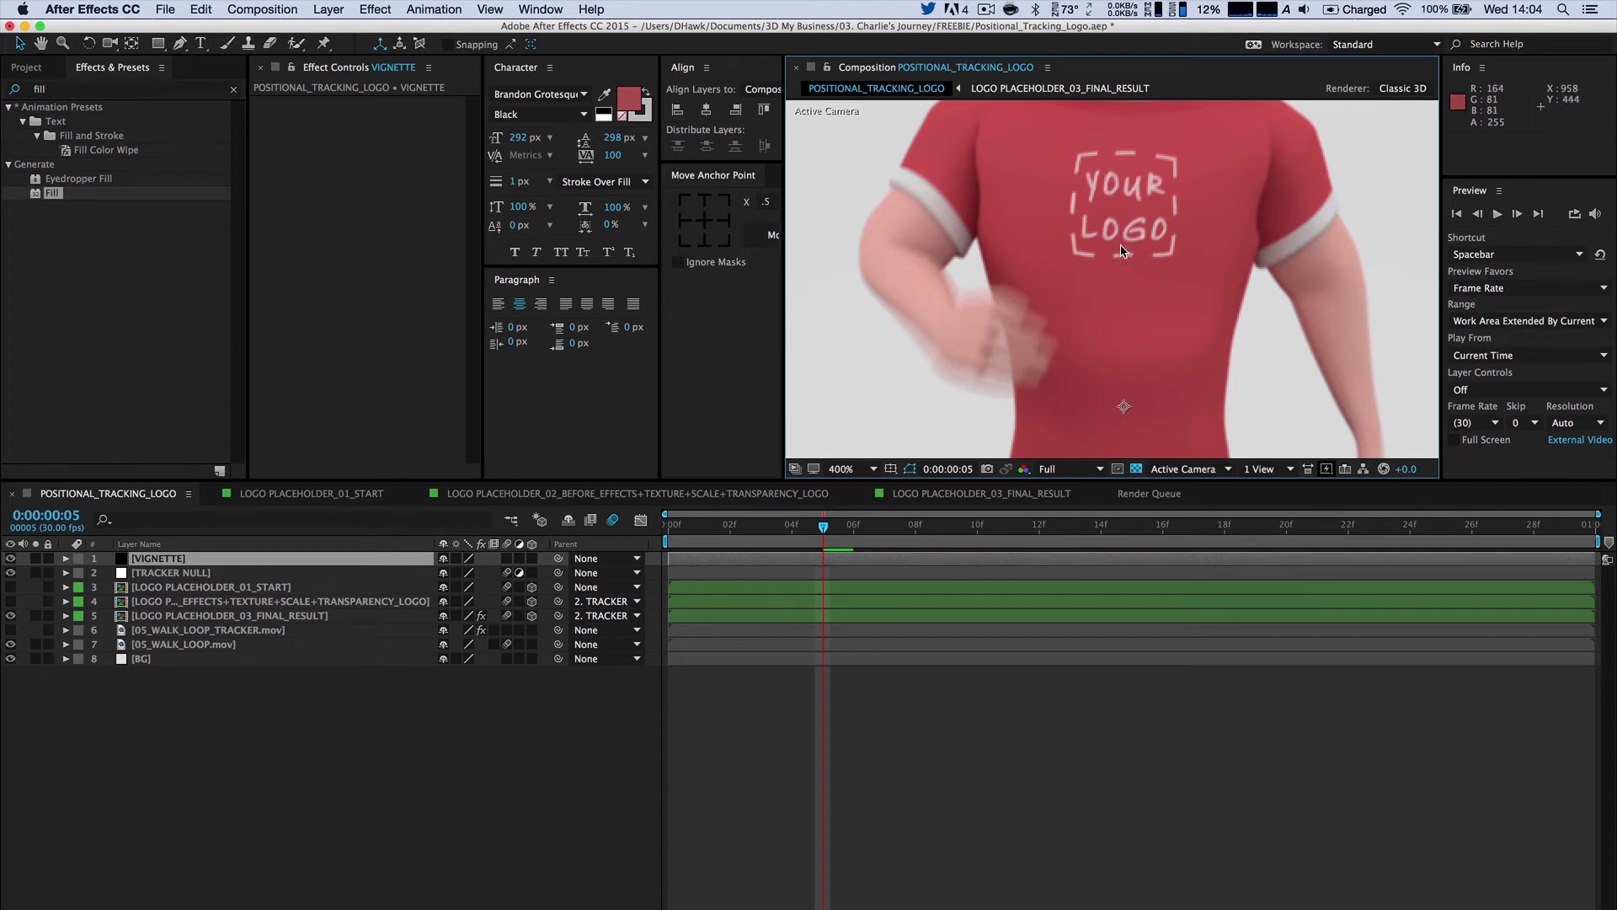
scroll(1118, 249, down, 1)
drag(1127, 247, 1144, 279)
scroll(1134, 250, up, 1)
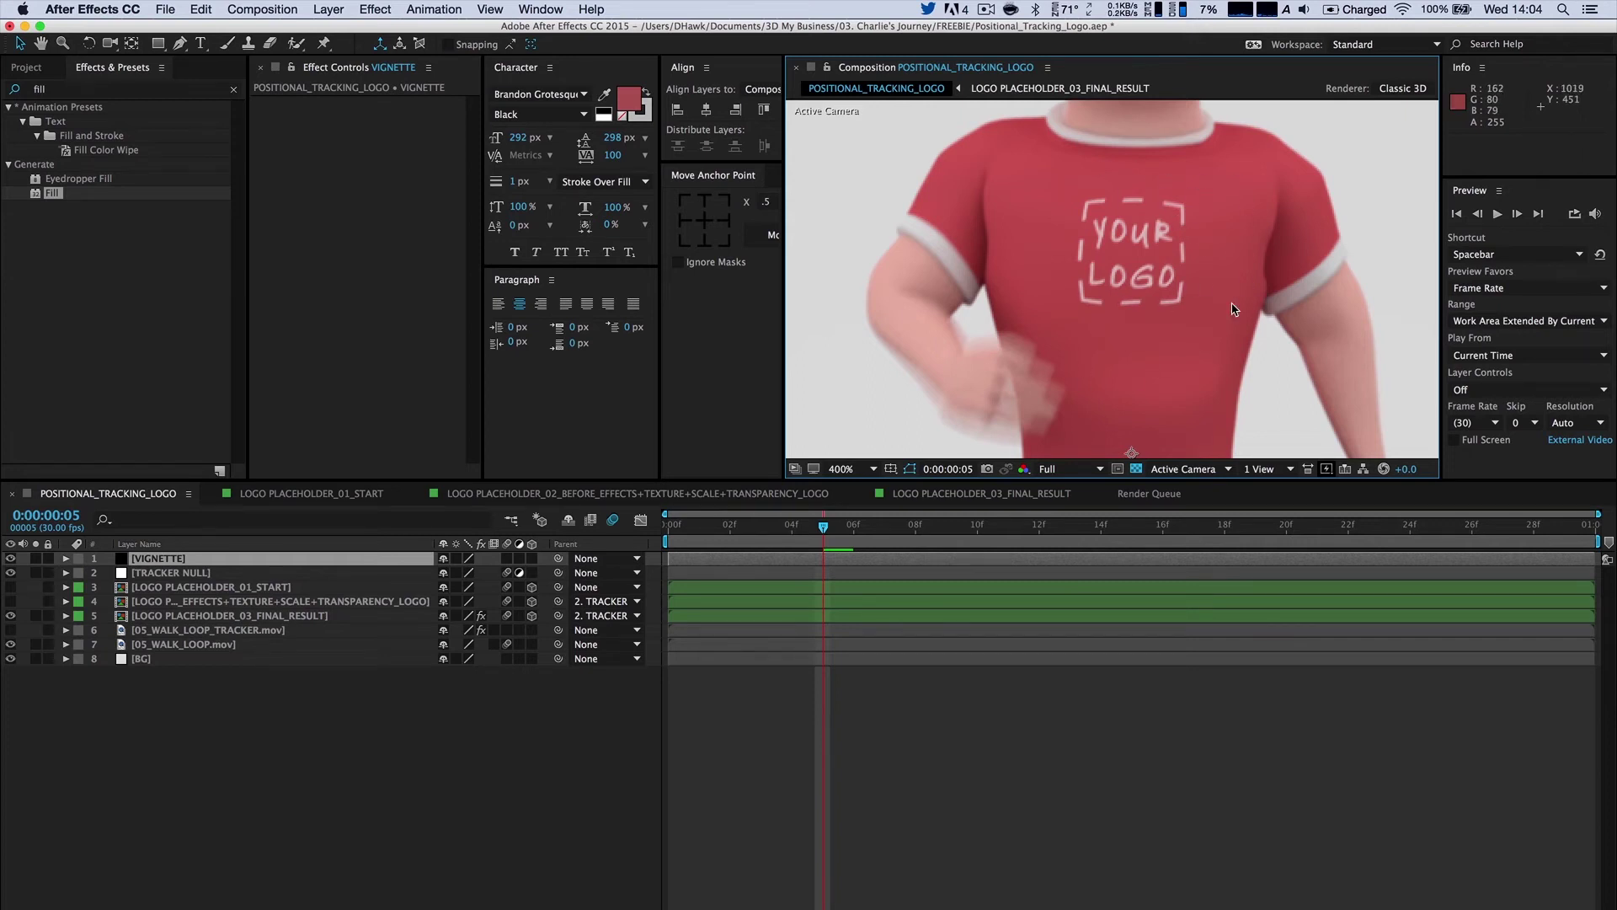
Try the LOGO PLACEHOLDER_03_FINAL_RESULT layer without its Turbulent Displace and Optics Compensation effects, and undo both deletions.
click(388, 805)
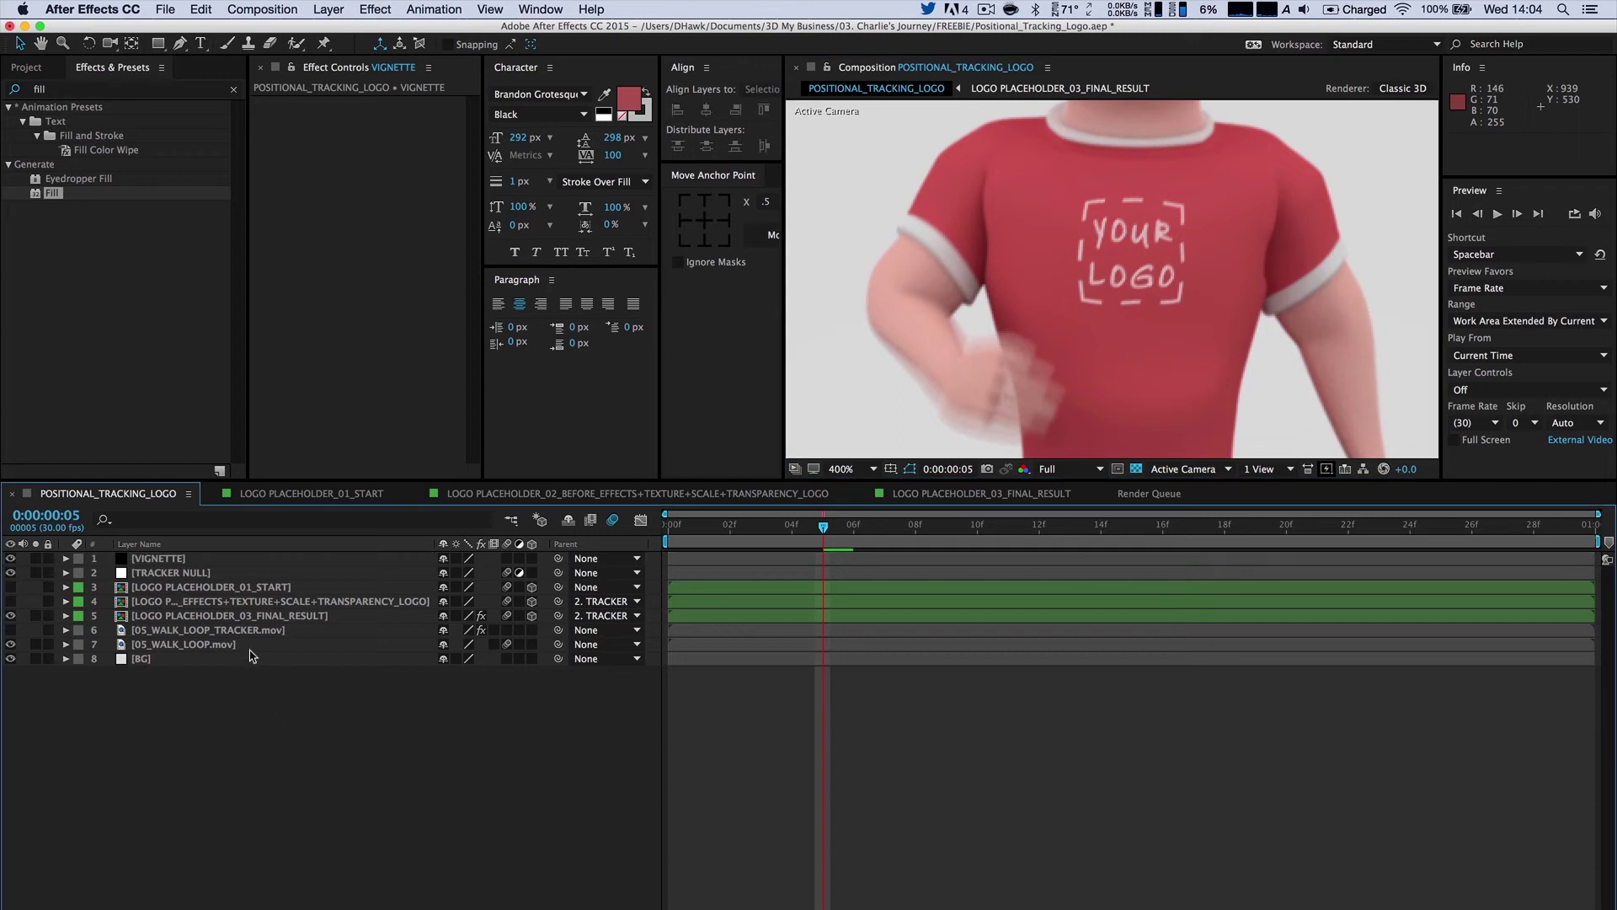
click(253, 616)
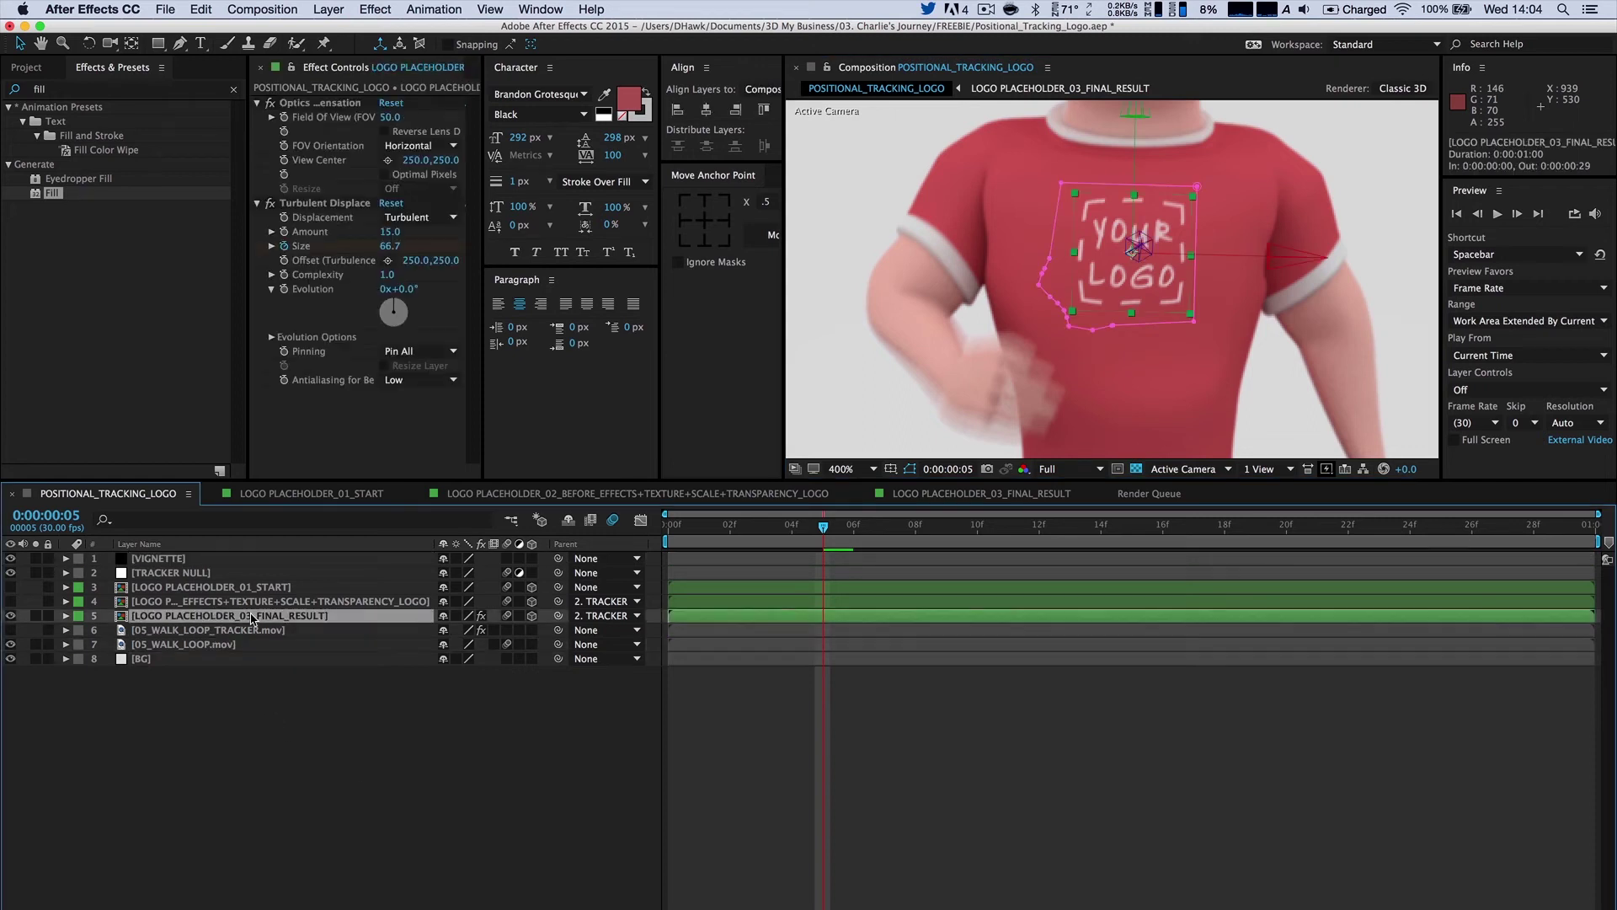
click(324, 203)
key(Delete)
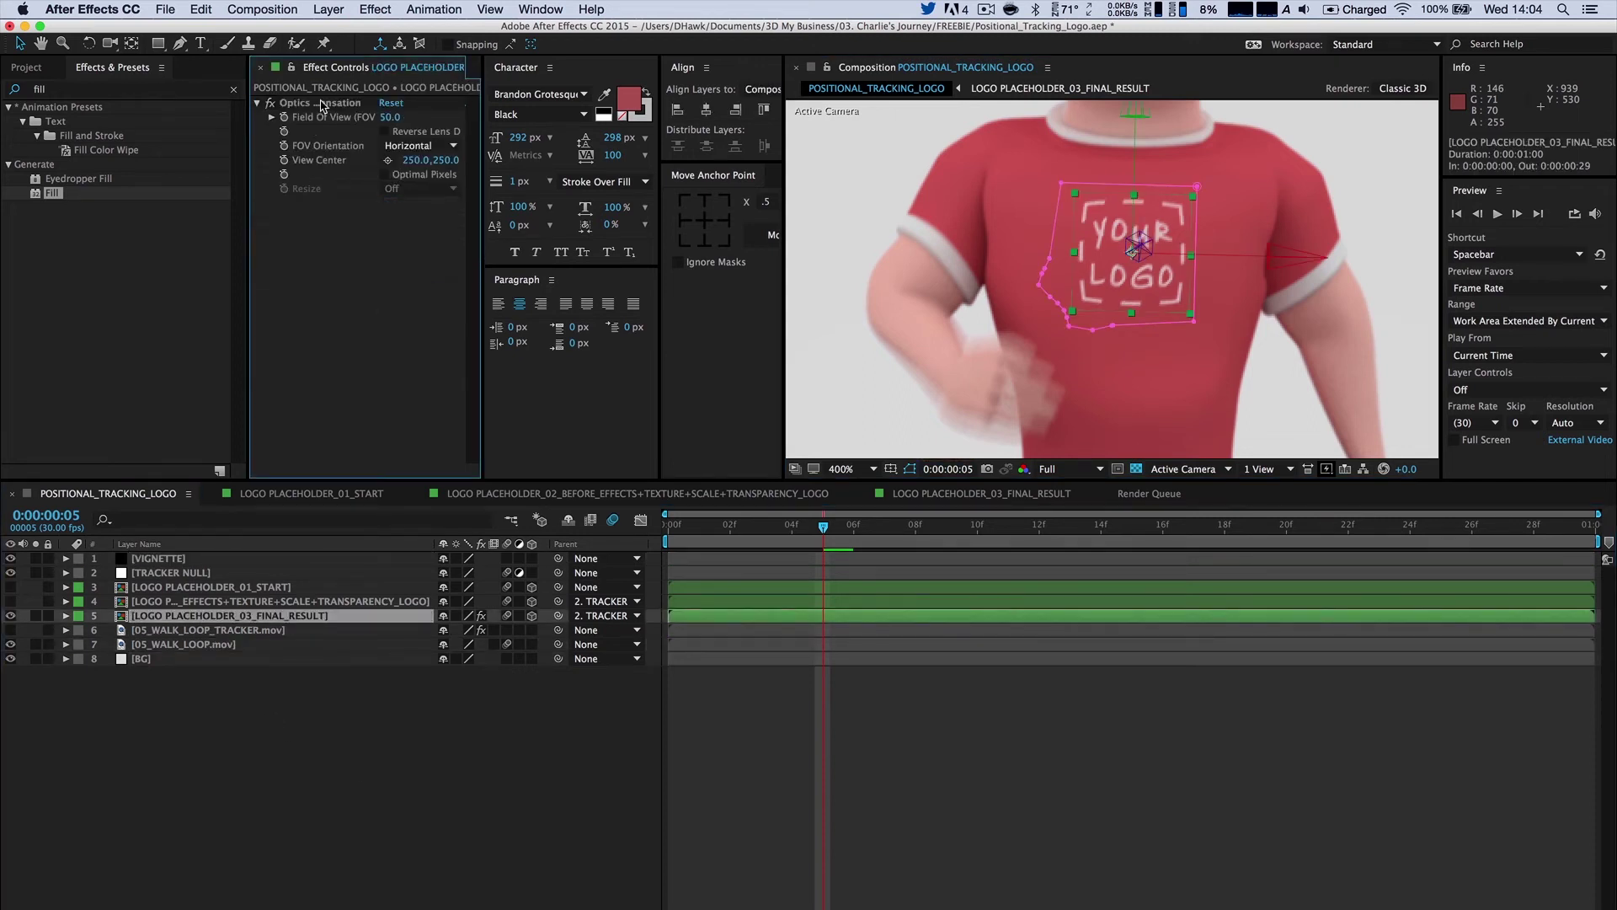
click(322, 105)
key(Delete)
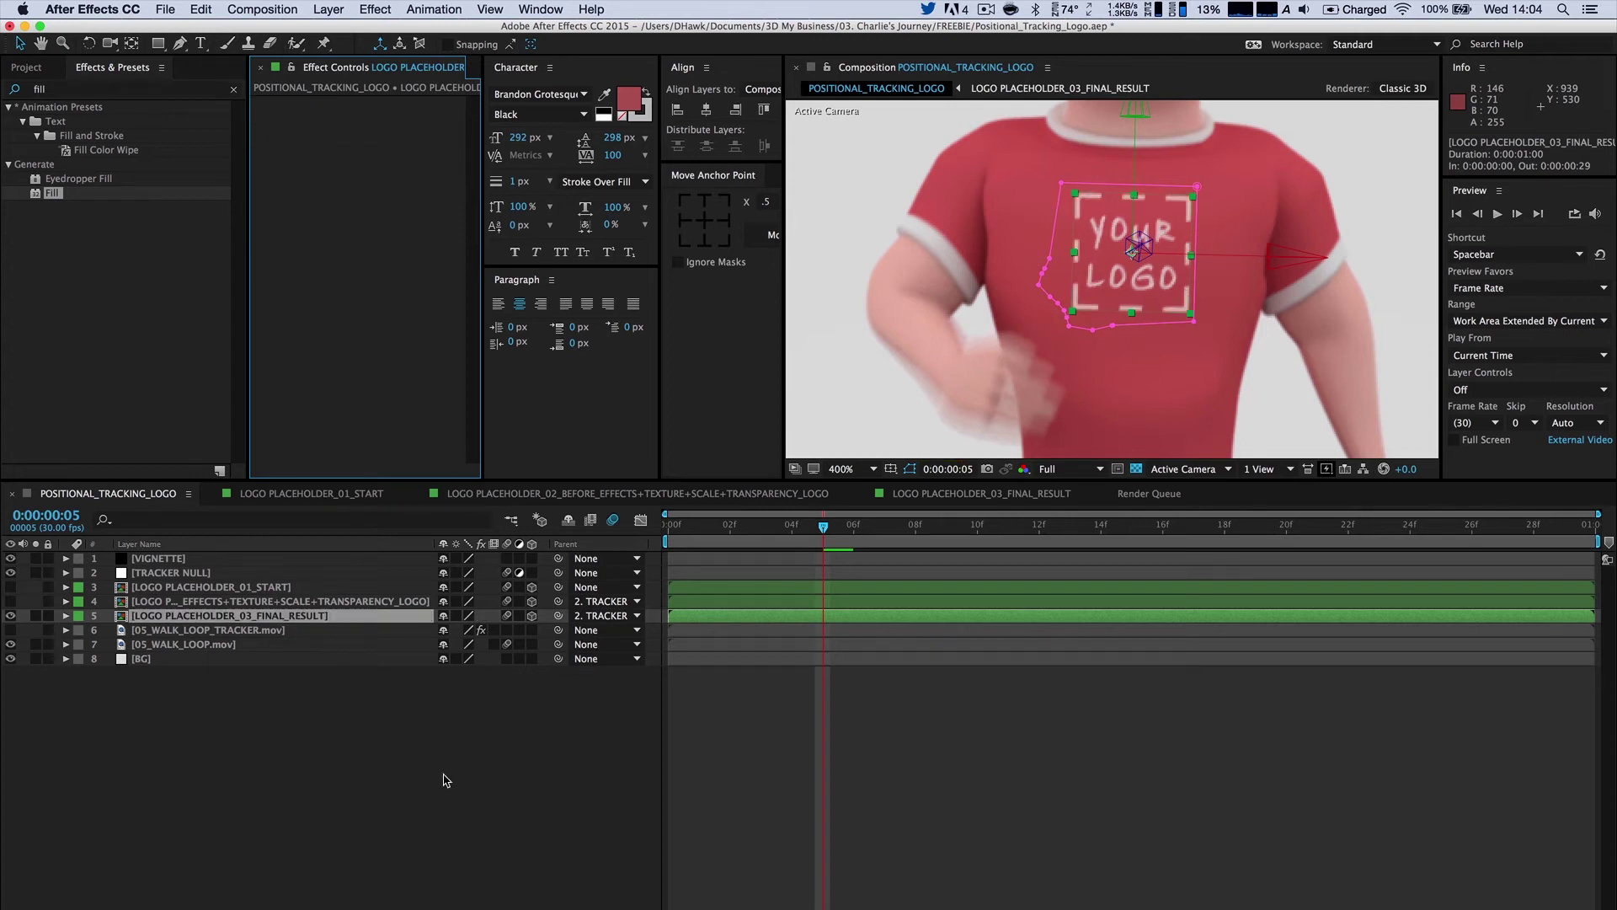
click(446, 780)
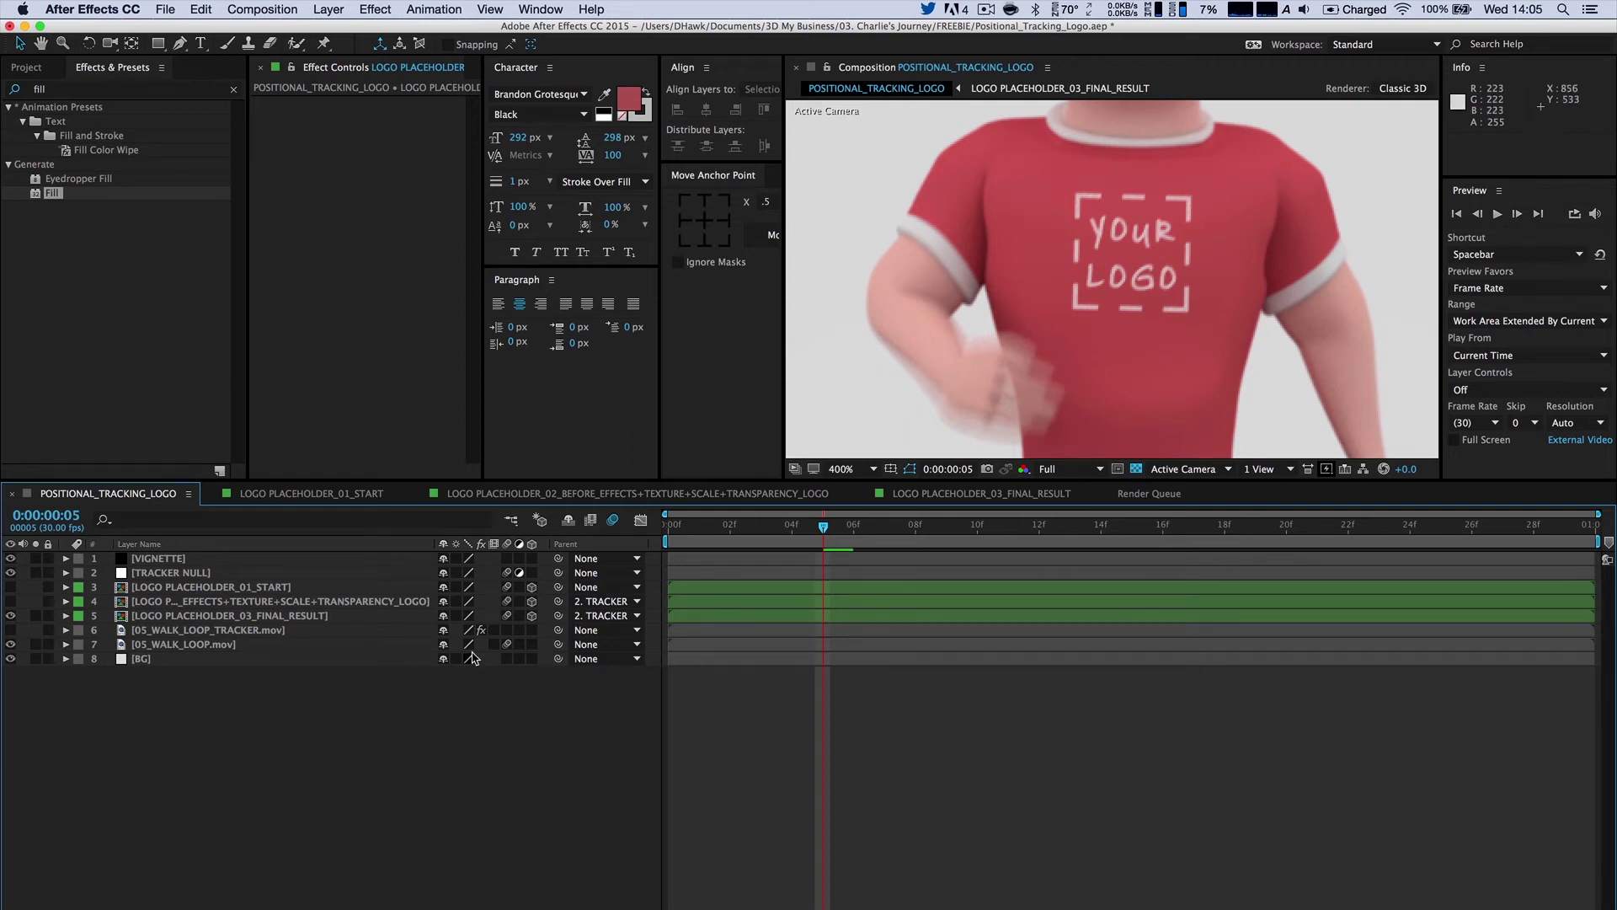
key(cmd+z)
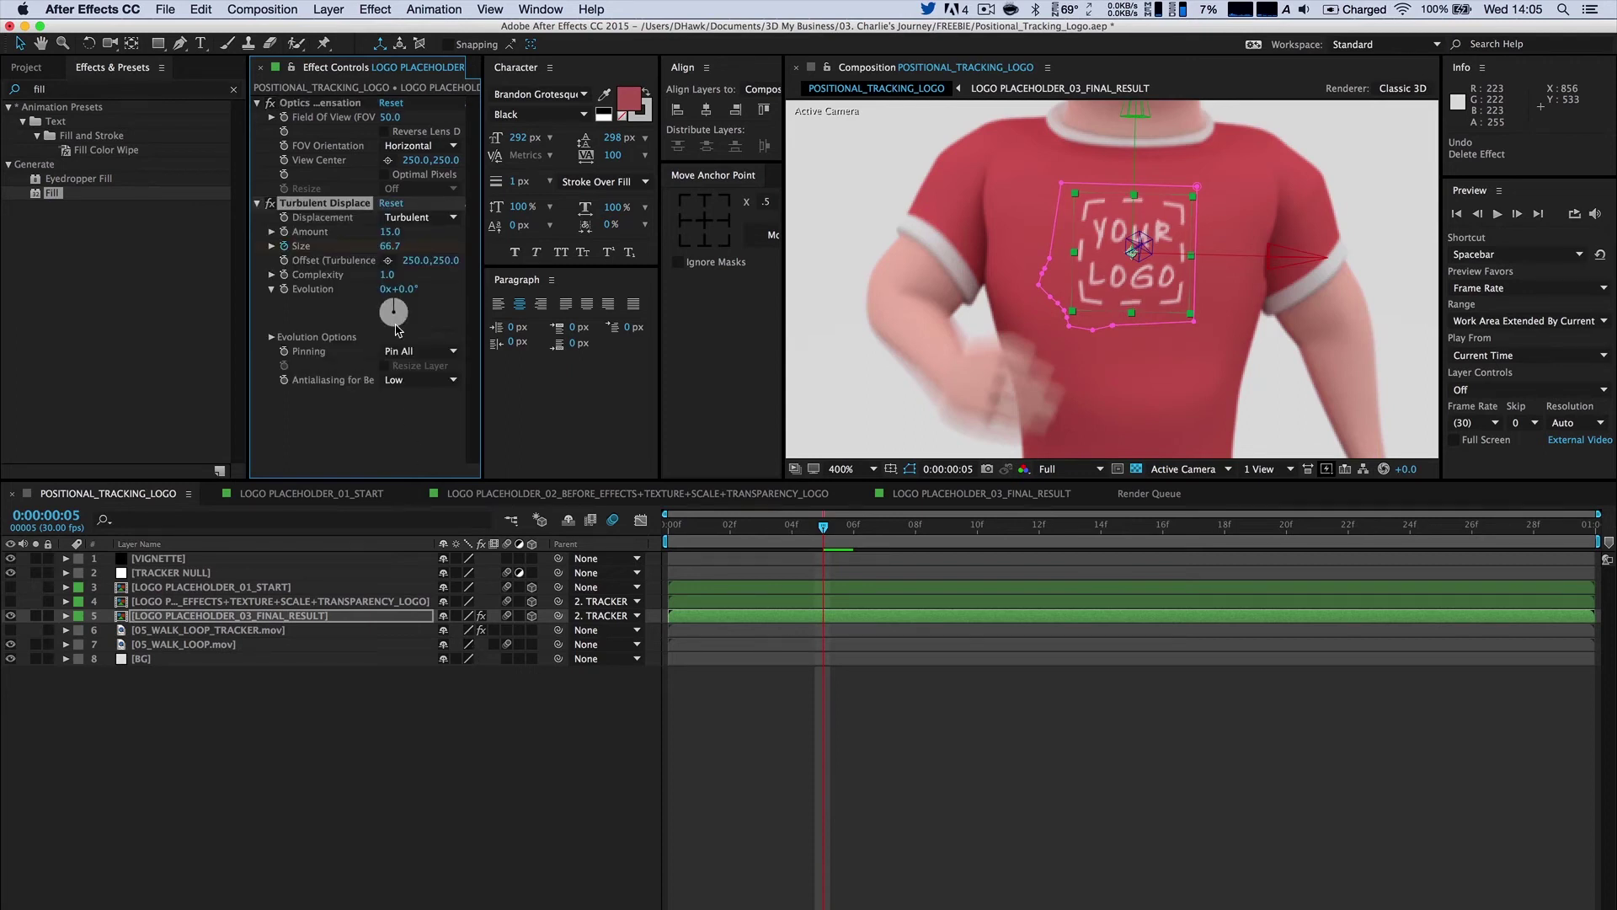
Delete only the Optics Compensation effect to compare the logo's shape, and undo that deletion.
click(345, 103)
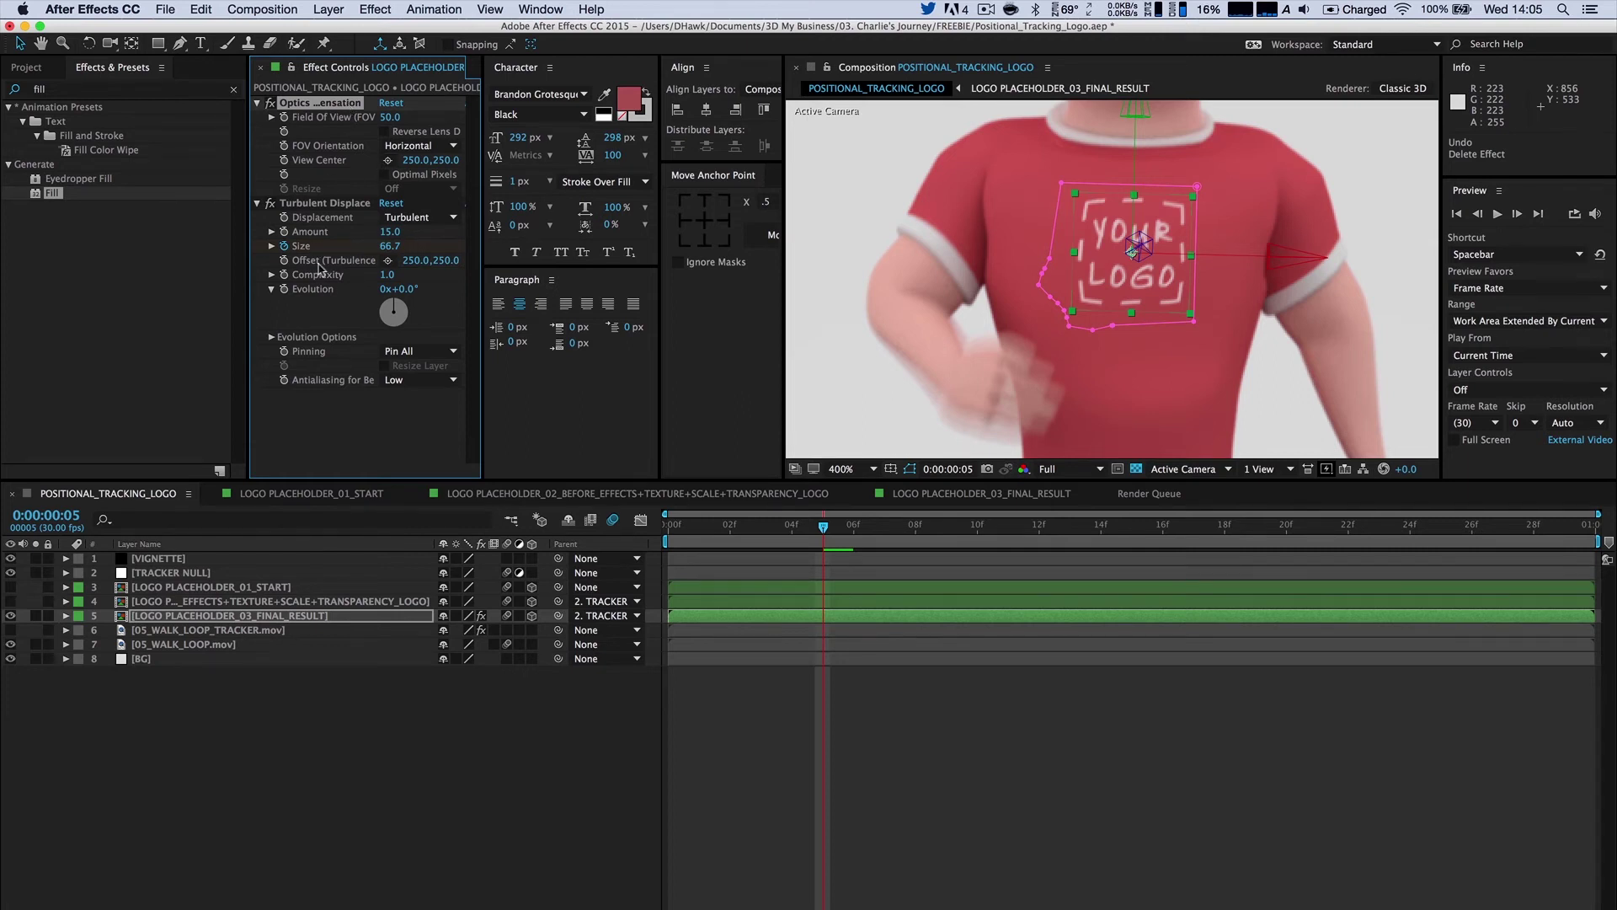
click(345, 206)
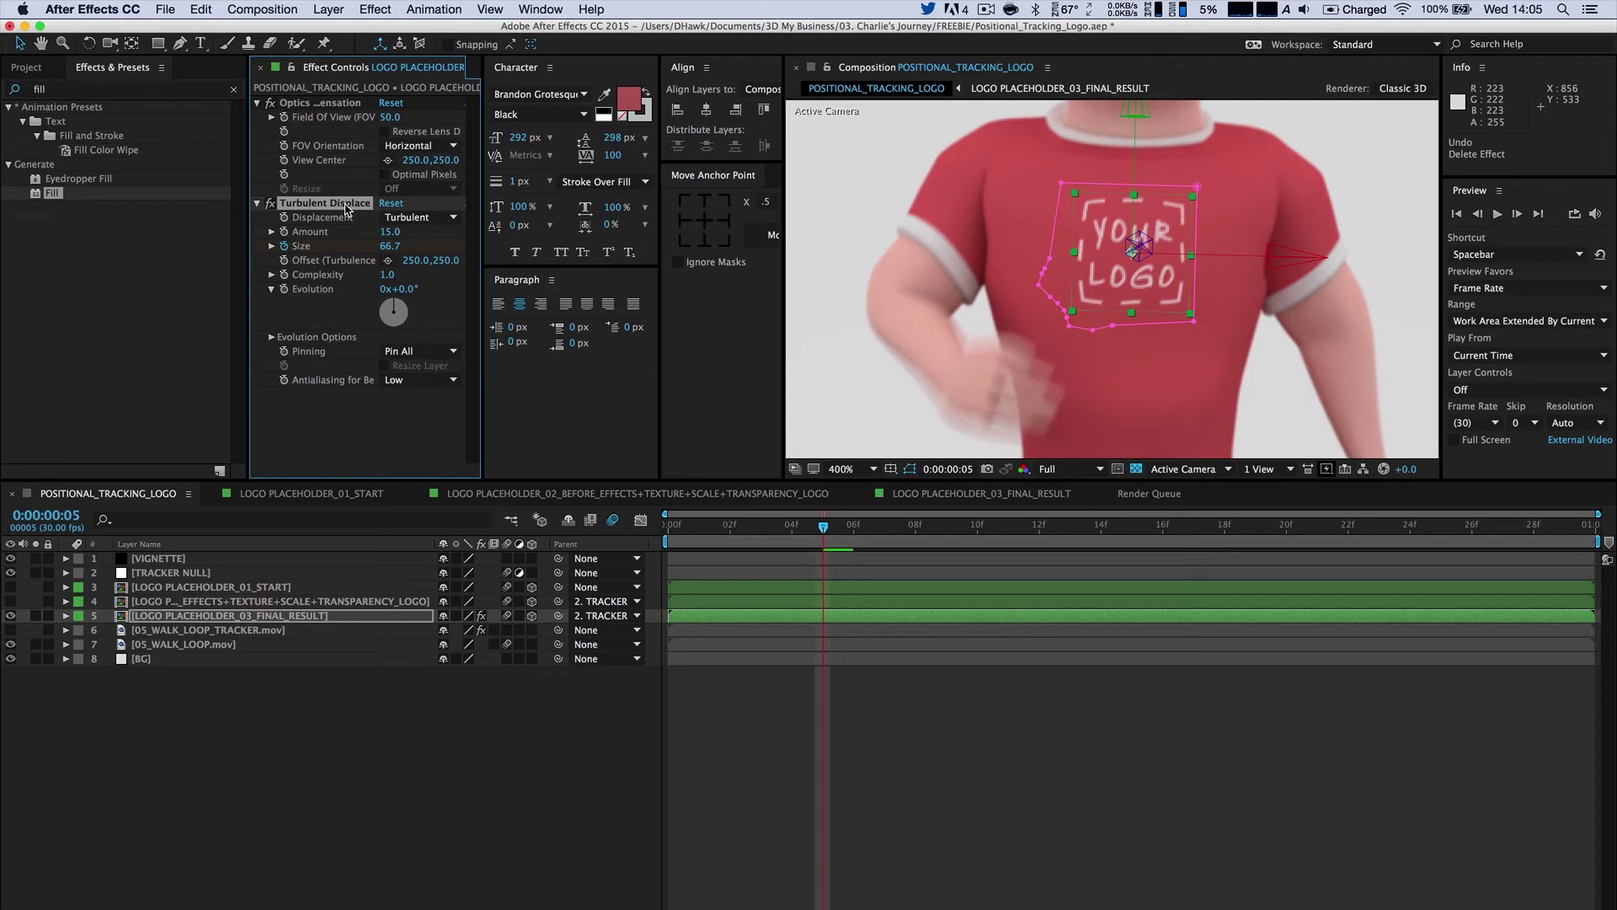
click(344, 108)
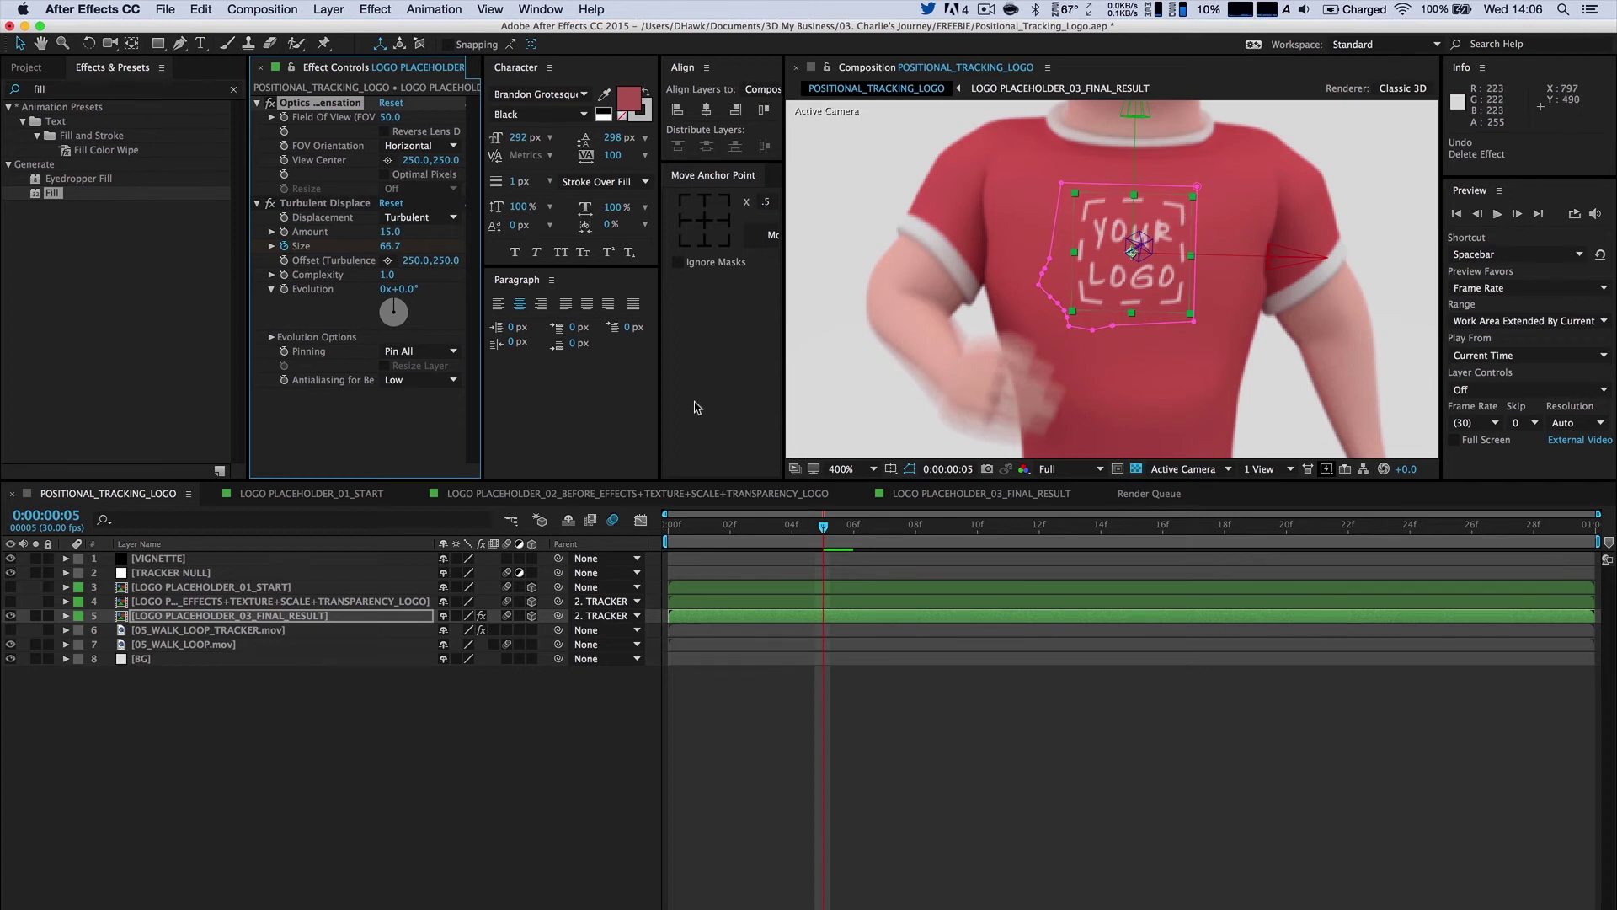
key(Delete)
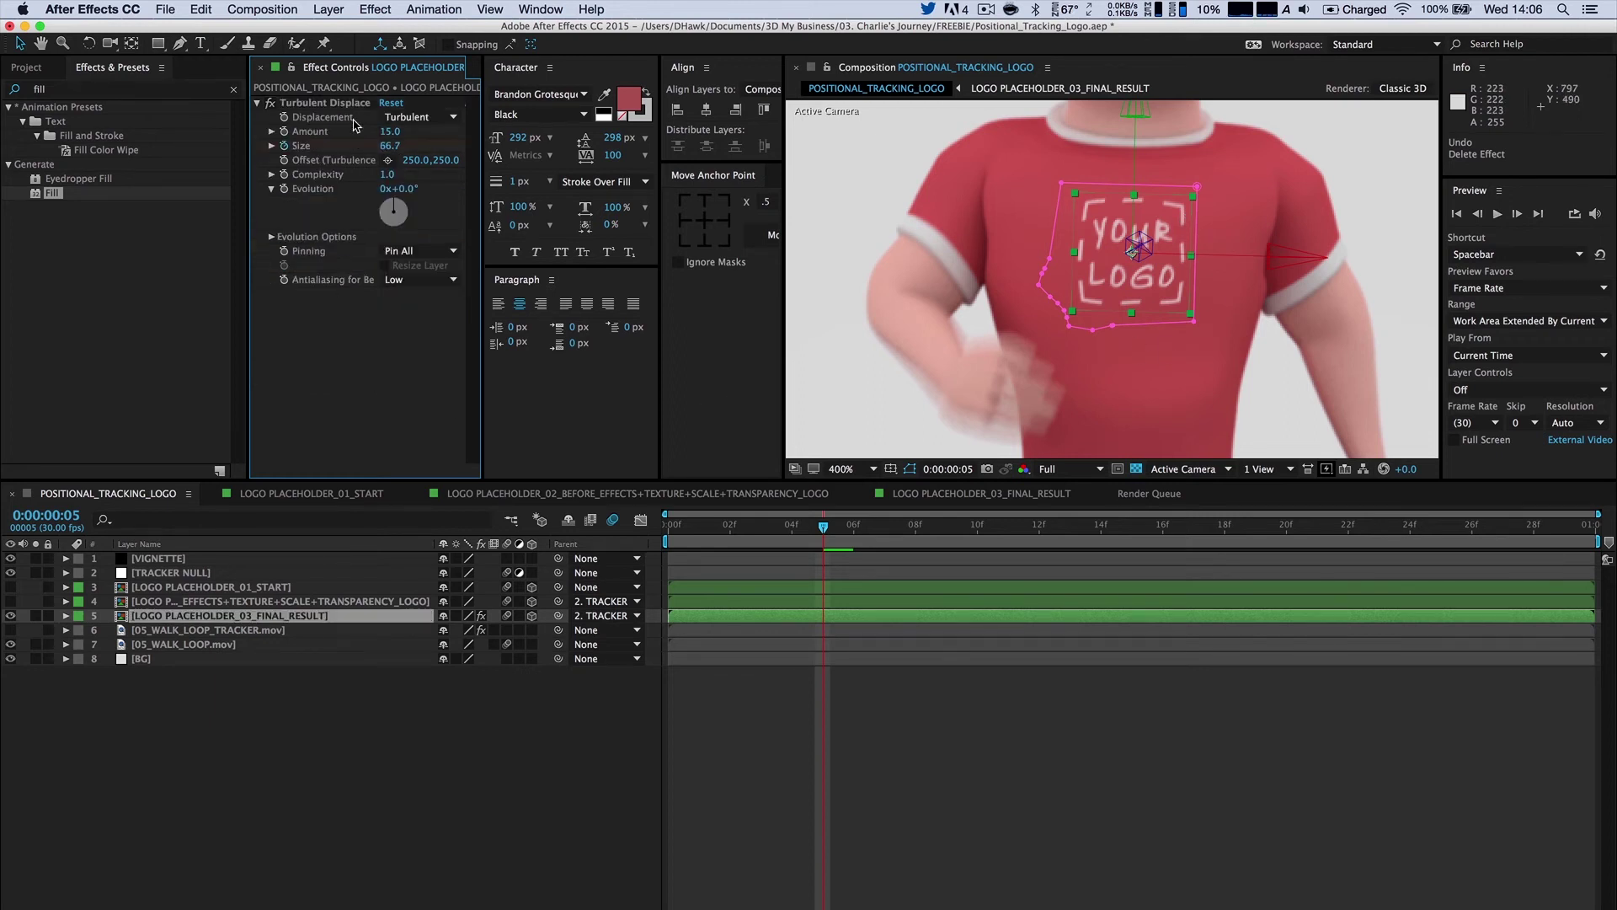
key(super+z)
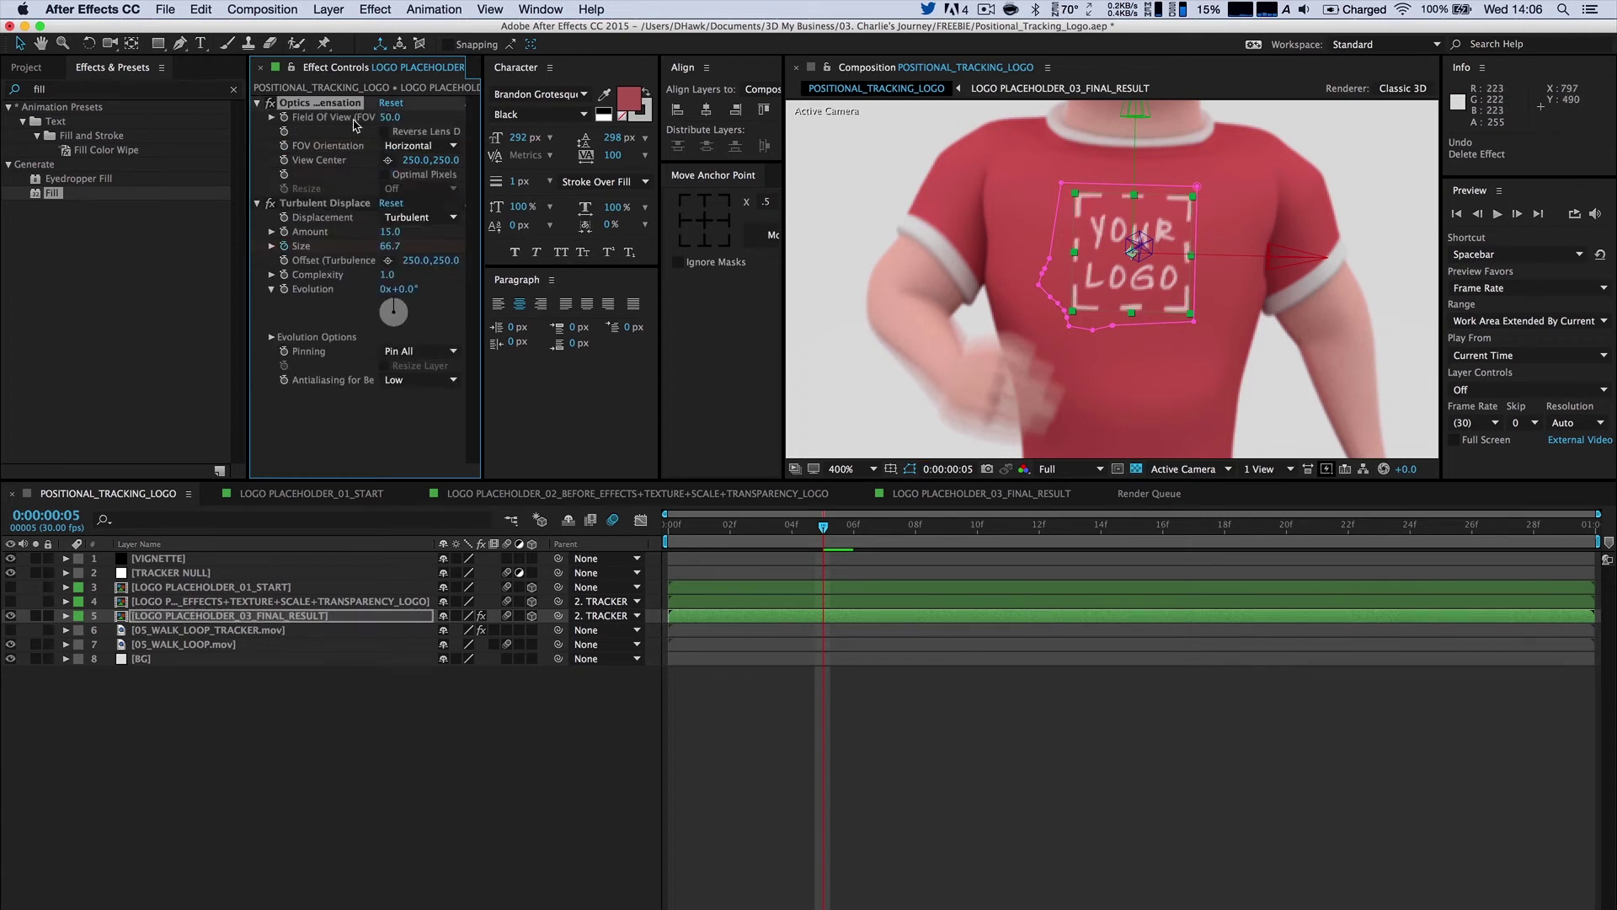
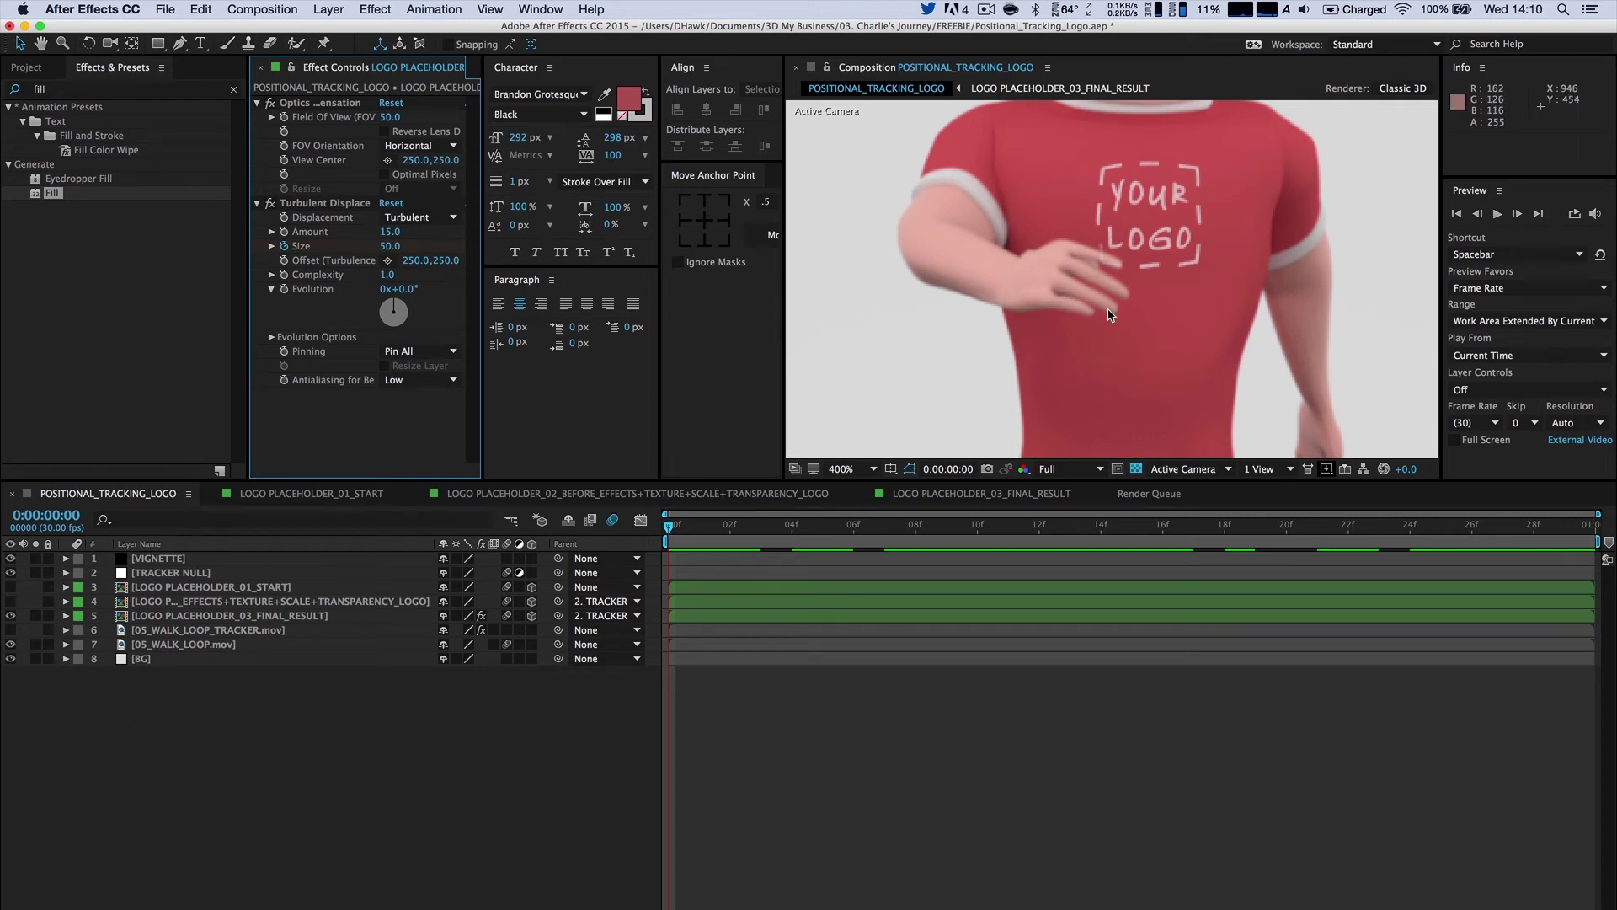
Preview the walk cycle from the first frame with both distortion effects applied to the logo.
drag(814, 527, 654, 530)
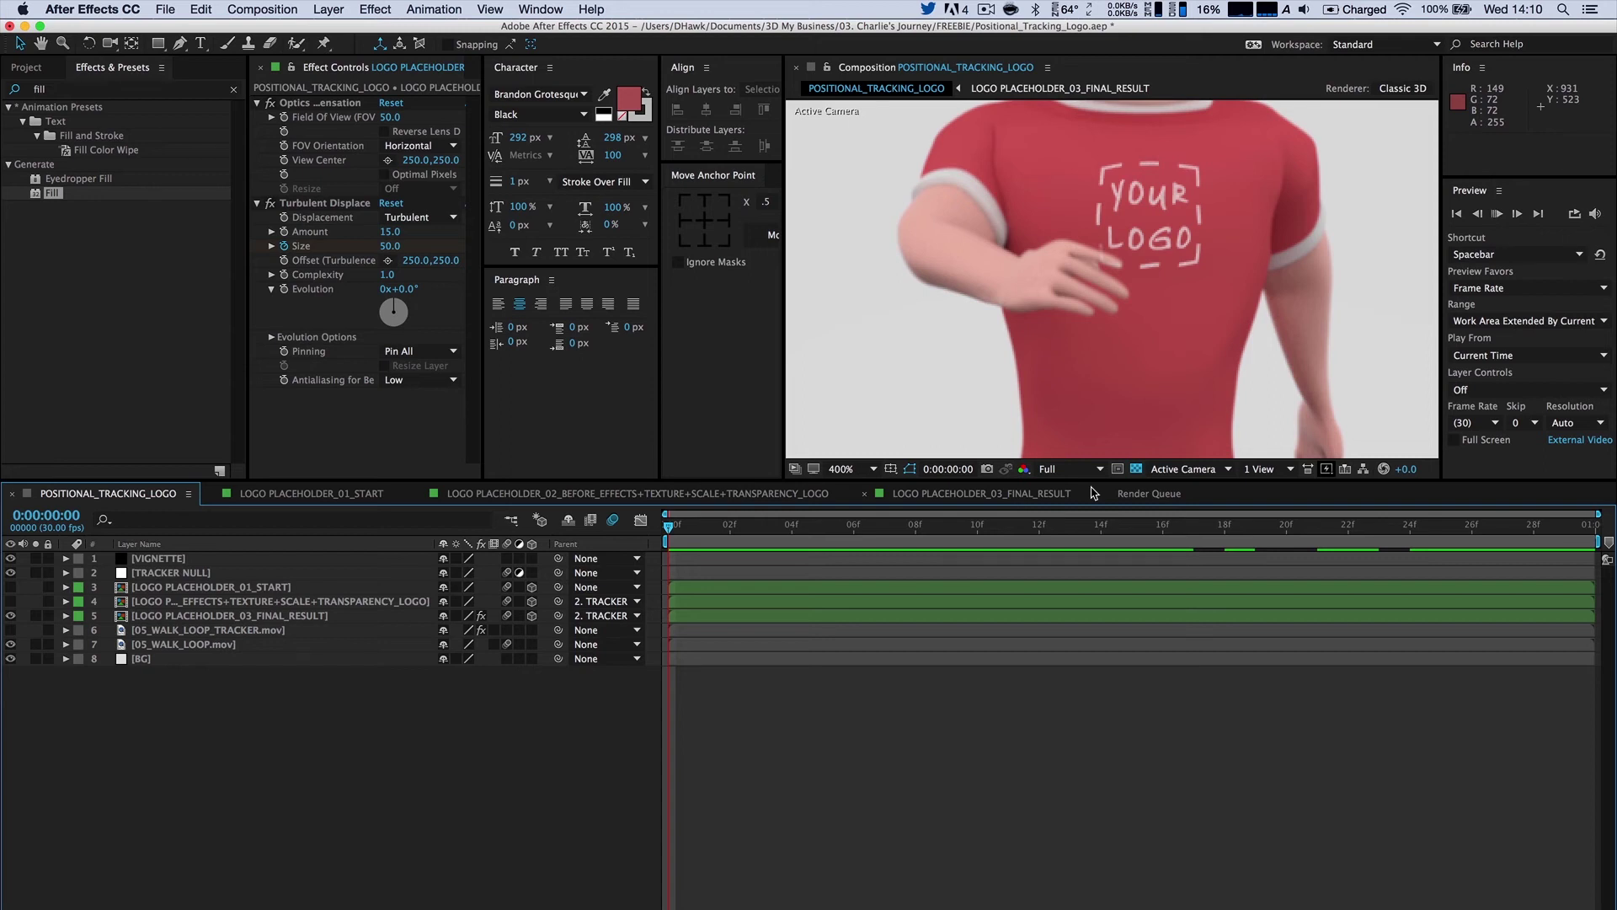
key(space)
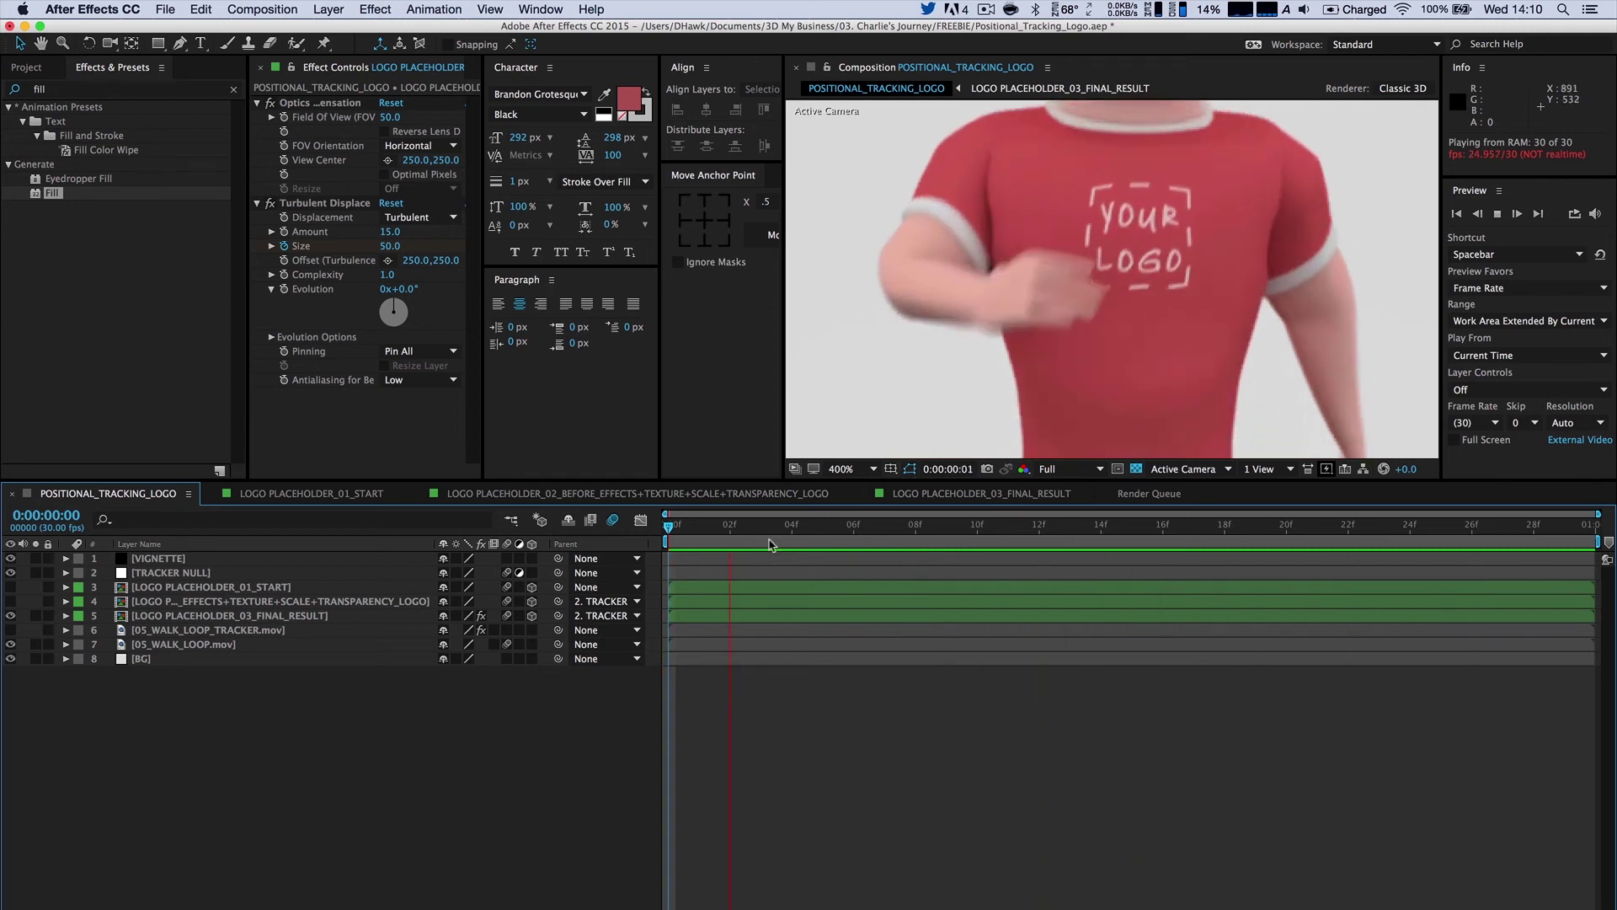
key(space)
Preview the walk cycle with the Turbulent Displace effect deleted, and undo the deletion to replay it for comparison.
click(314, 206)
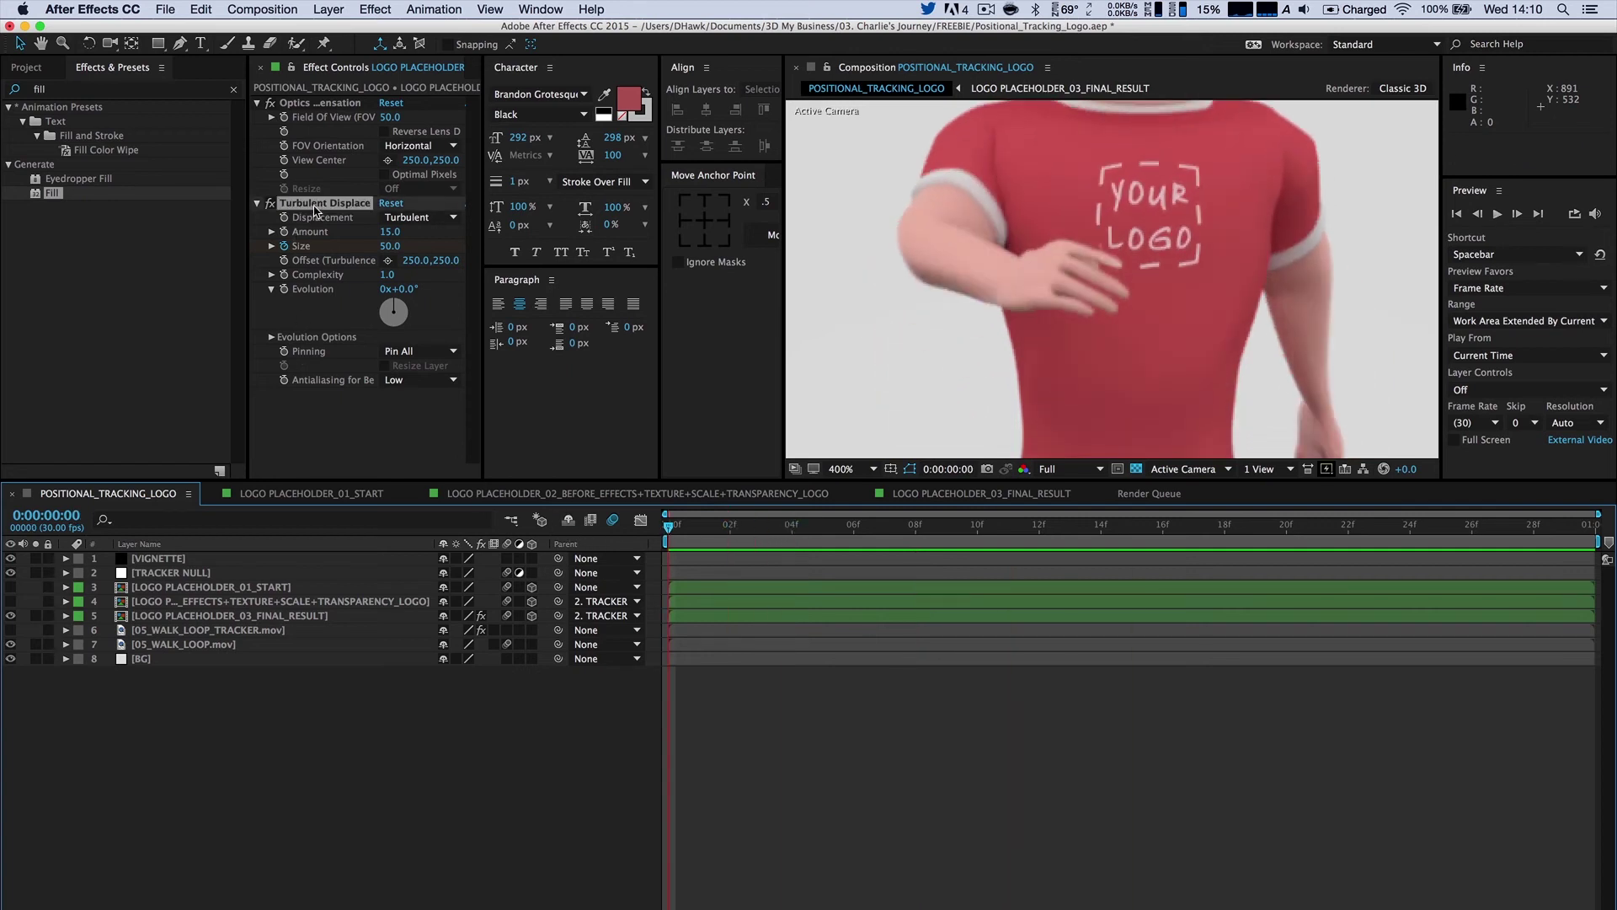
key(Delete)
key(space)
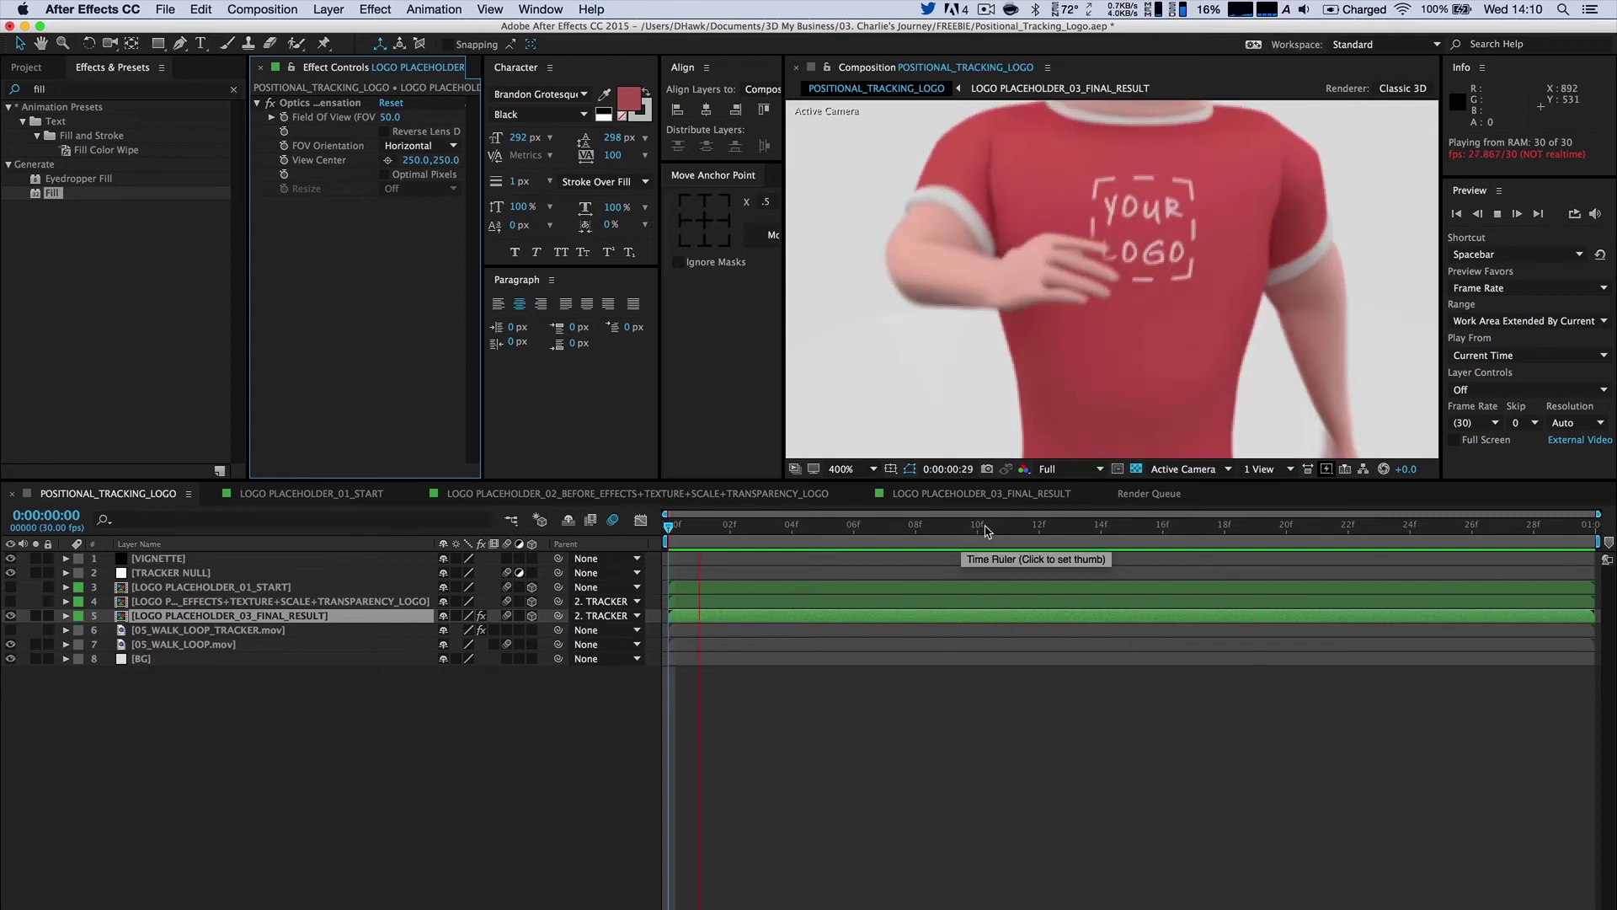
drag(986, 527, 708, 538)
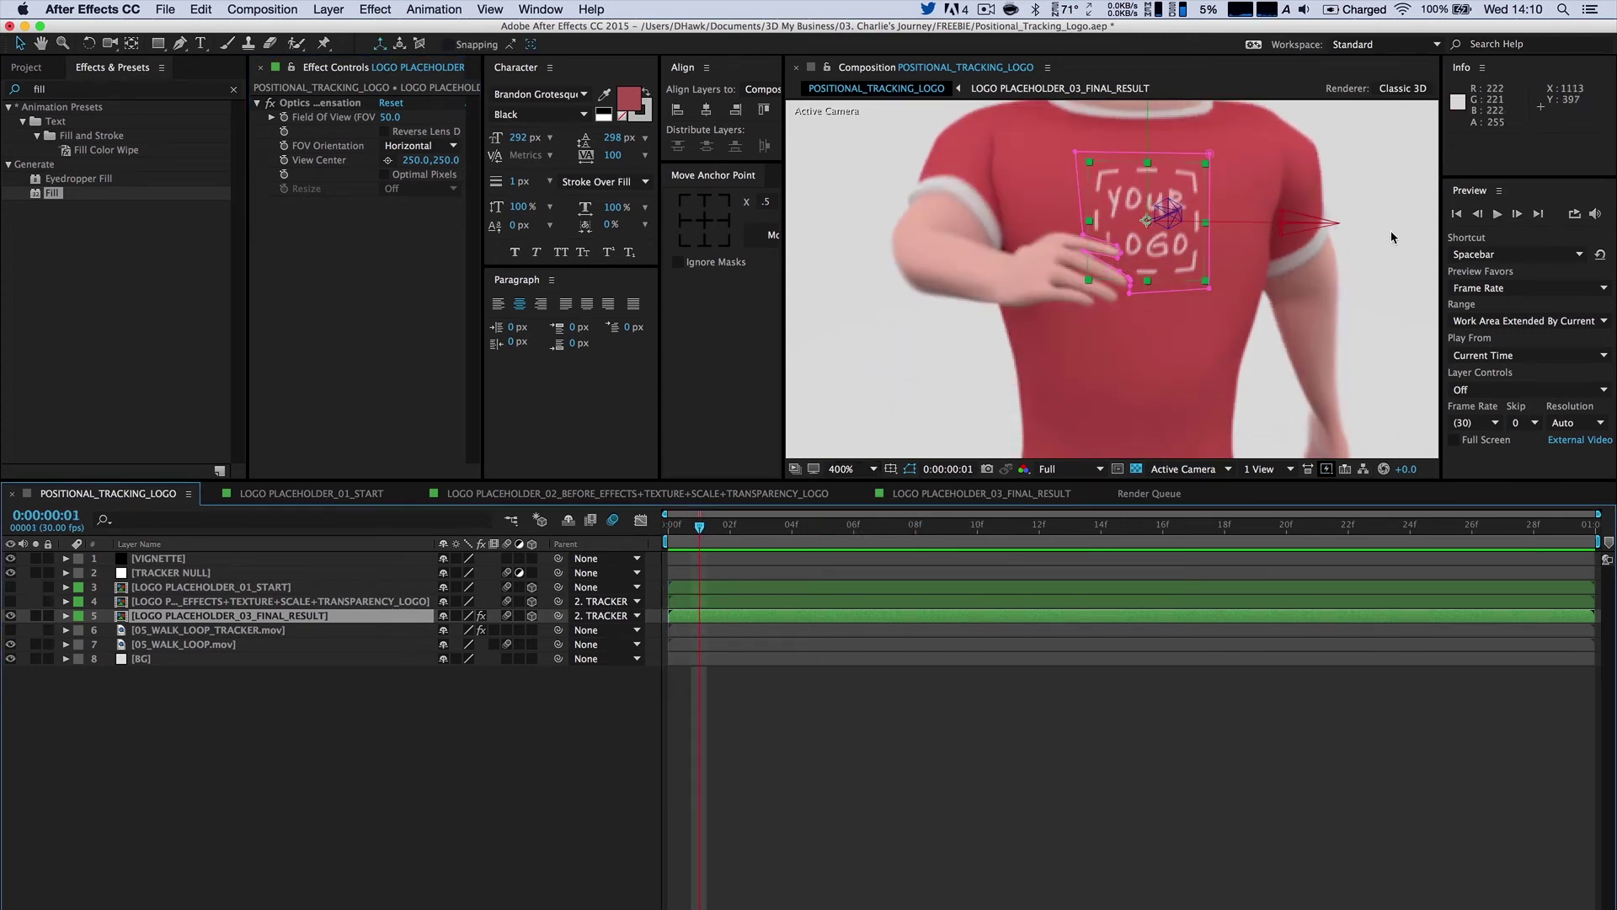
key(ctrl+z)
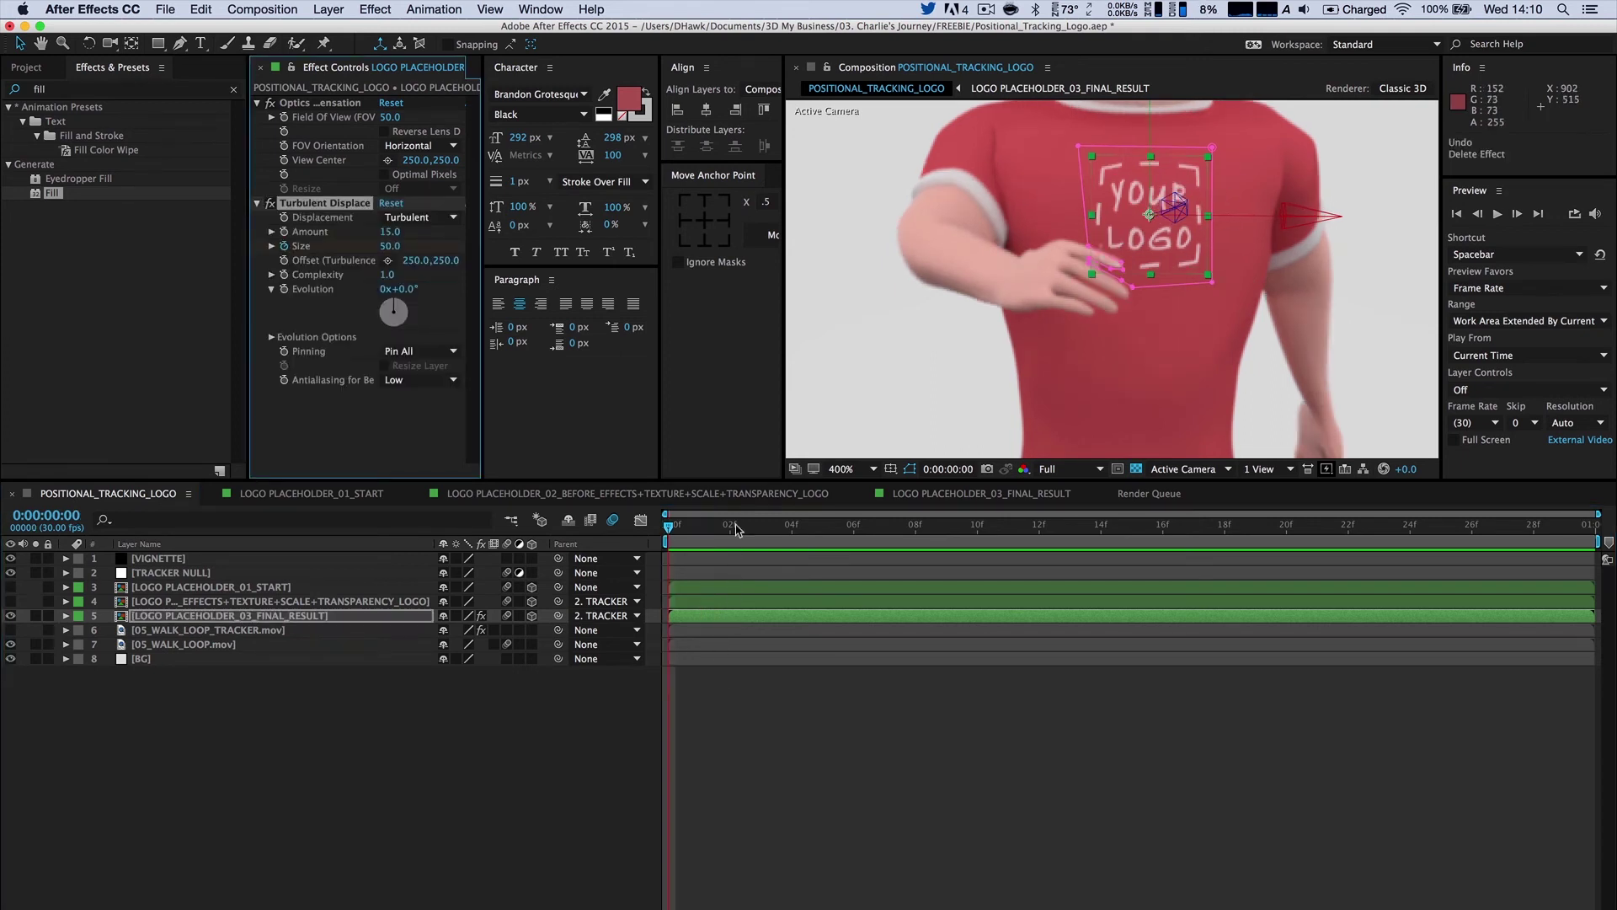
key(space)
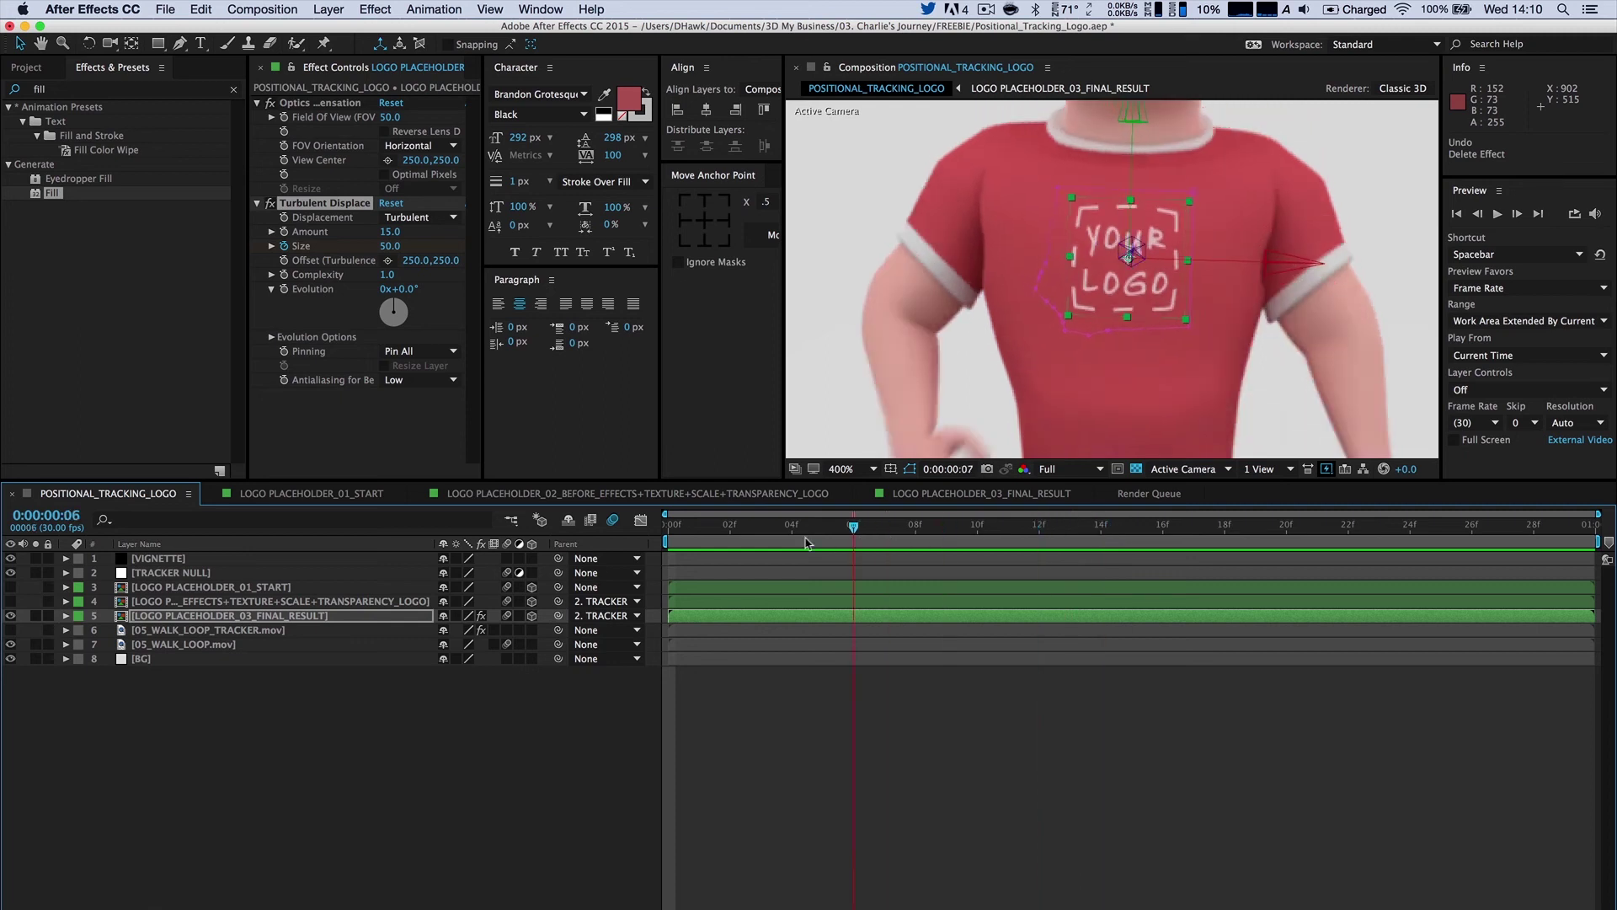
key(space)
Reveal the LOGO PLACEHOLDER_03_FINAL_RESULT layer's keyframes and examine the Turbulent Displace Size keyframes at frames 0, 15 and 29.
click(256, 620)
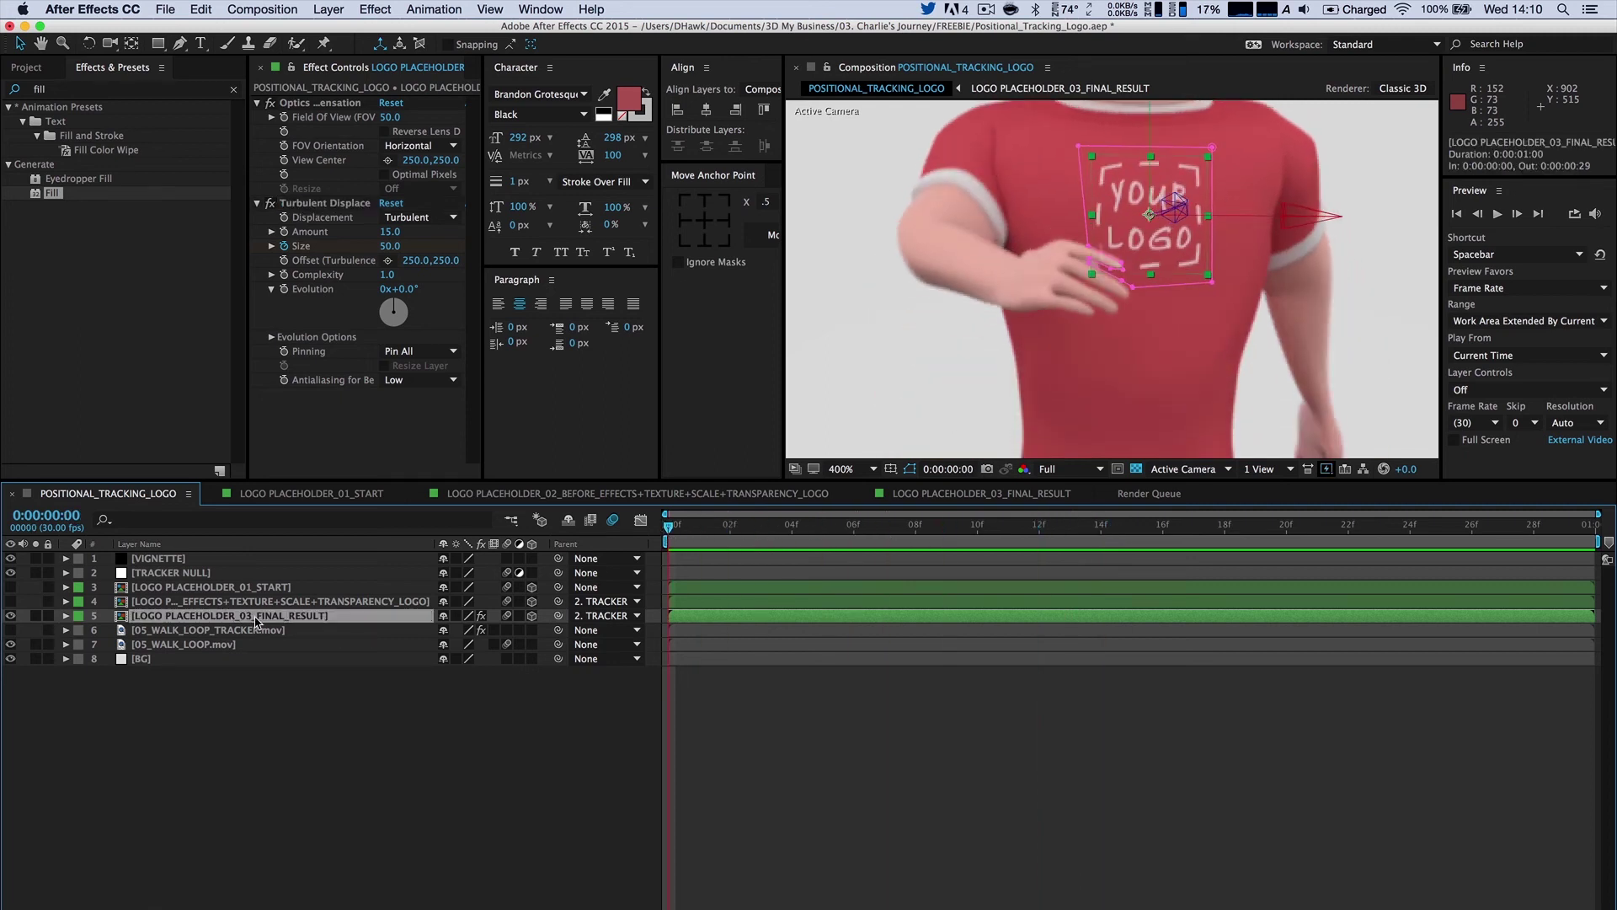
key(u)
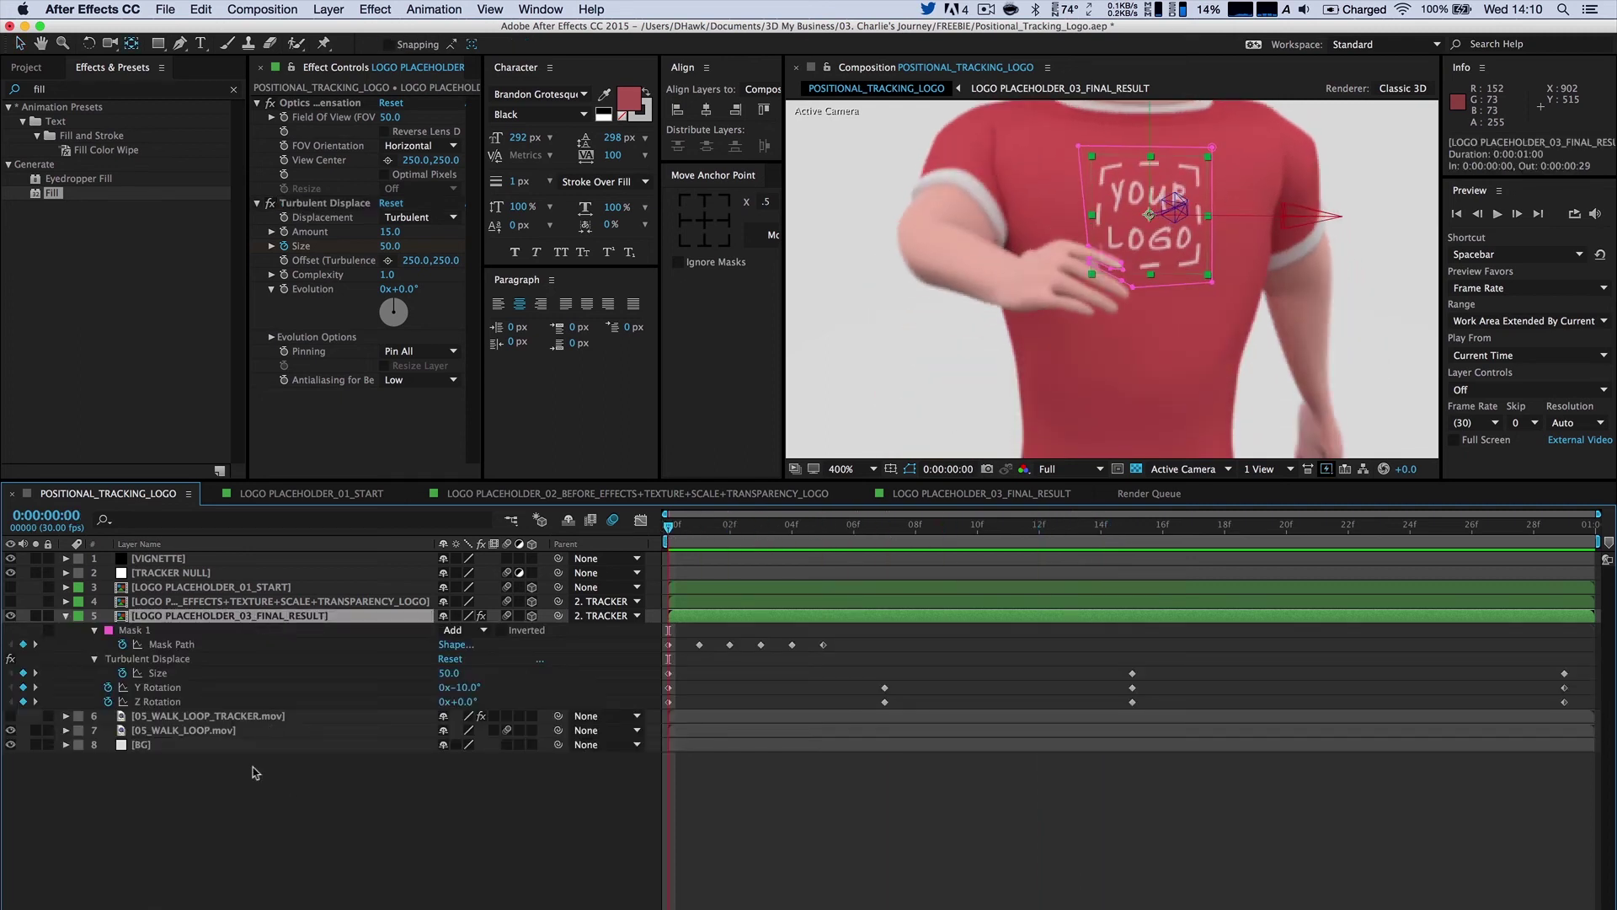
click(153, 664)
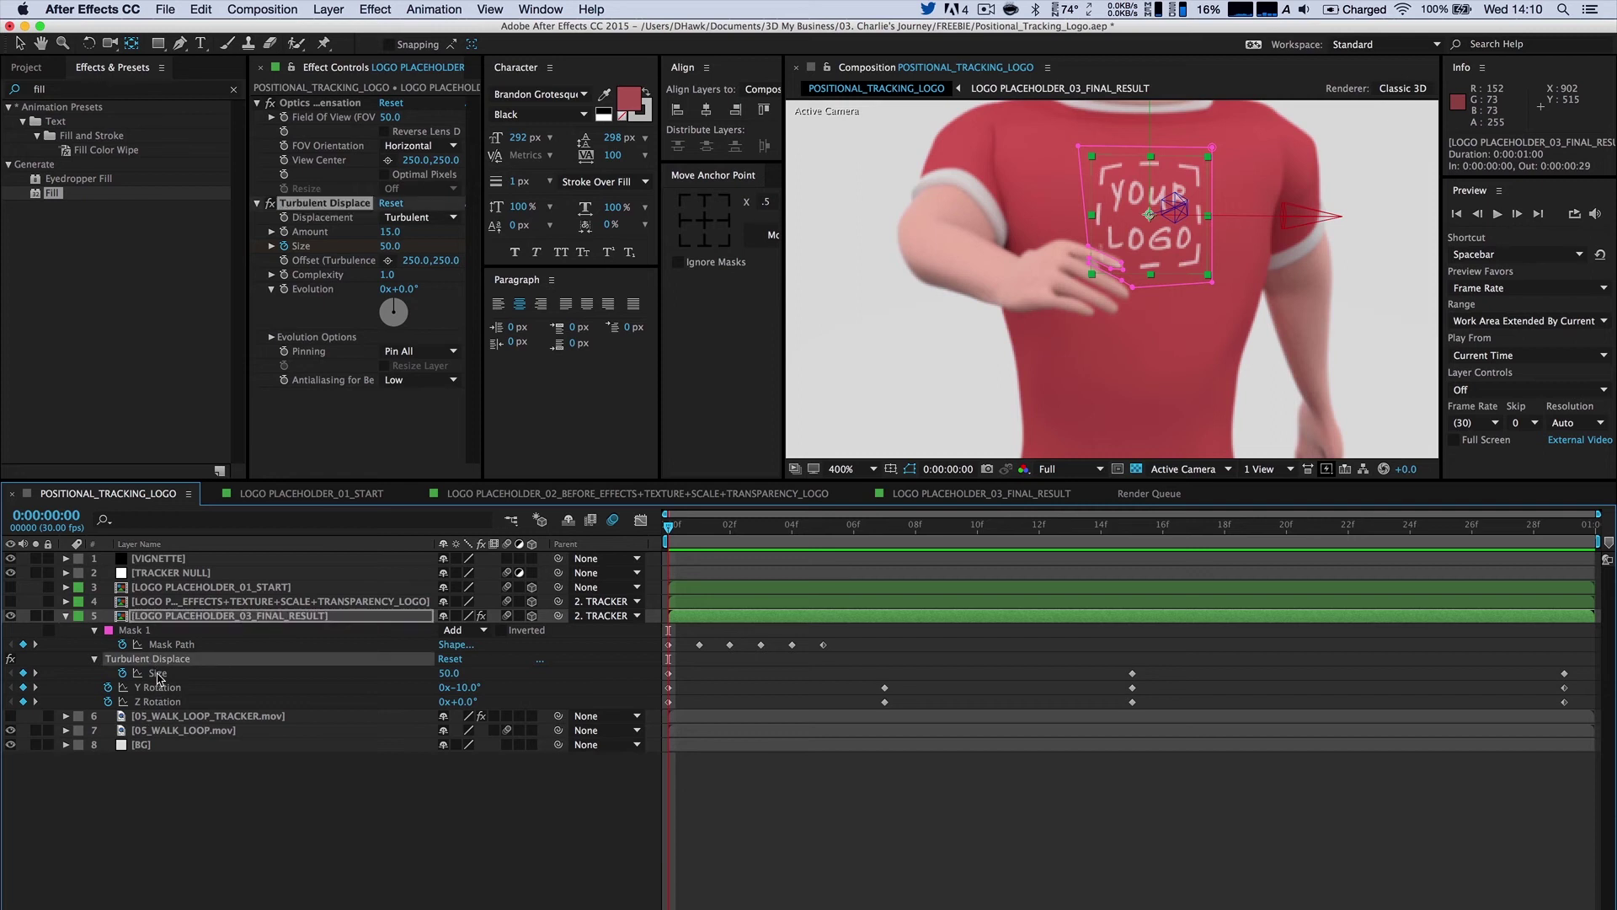
click(158, 673)
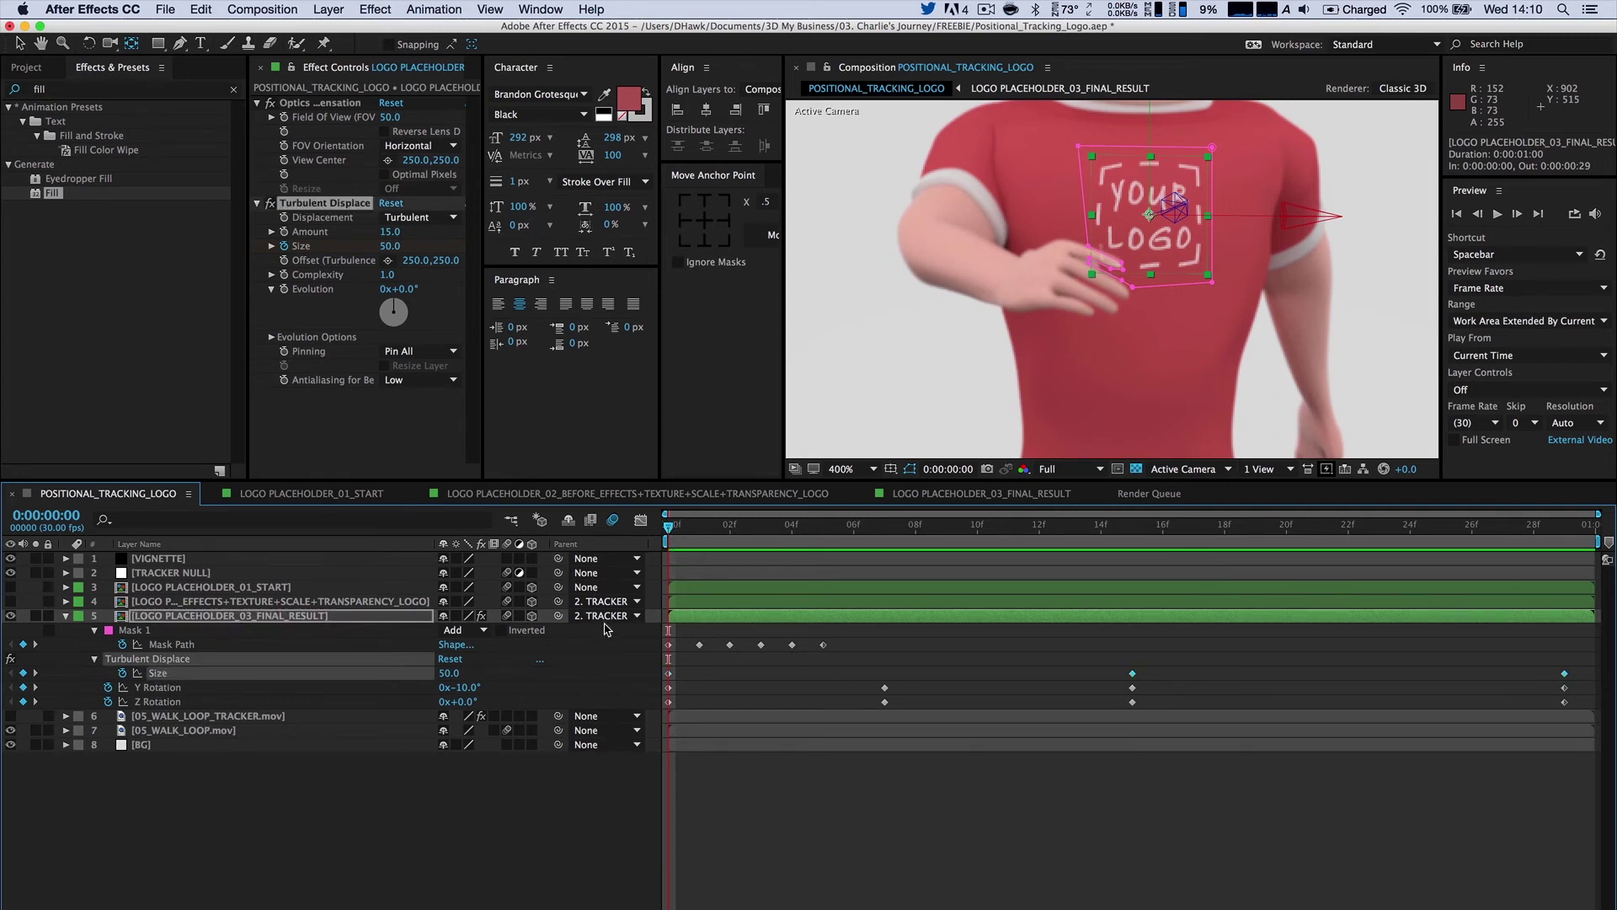
drag(699, 527, 1123, 515)
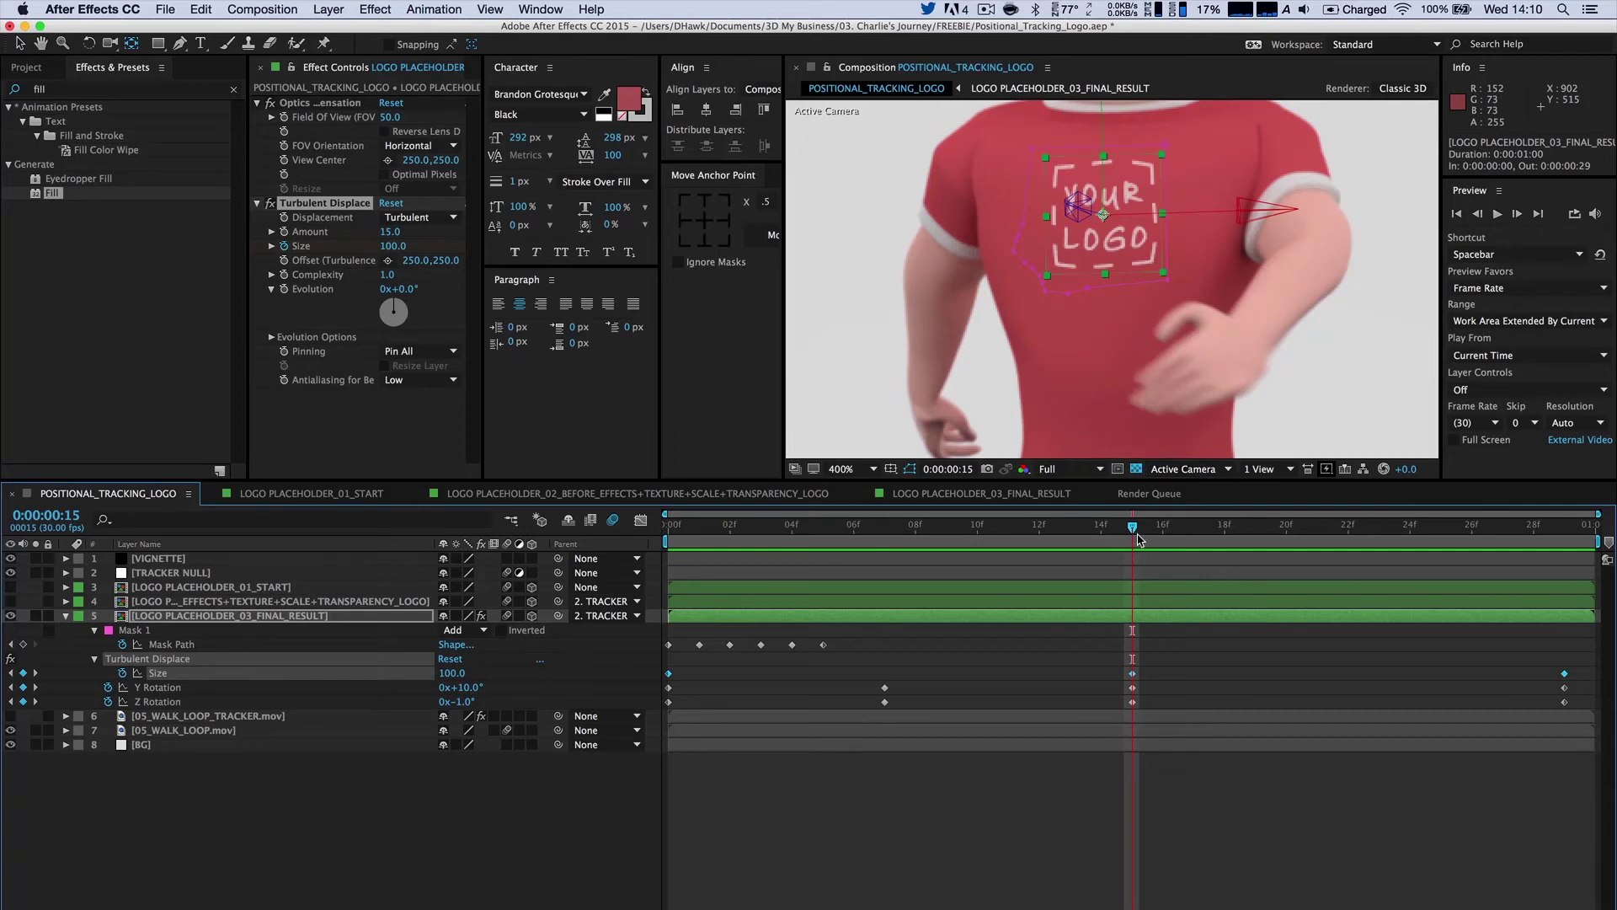
key(space)
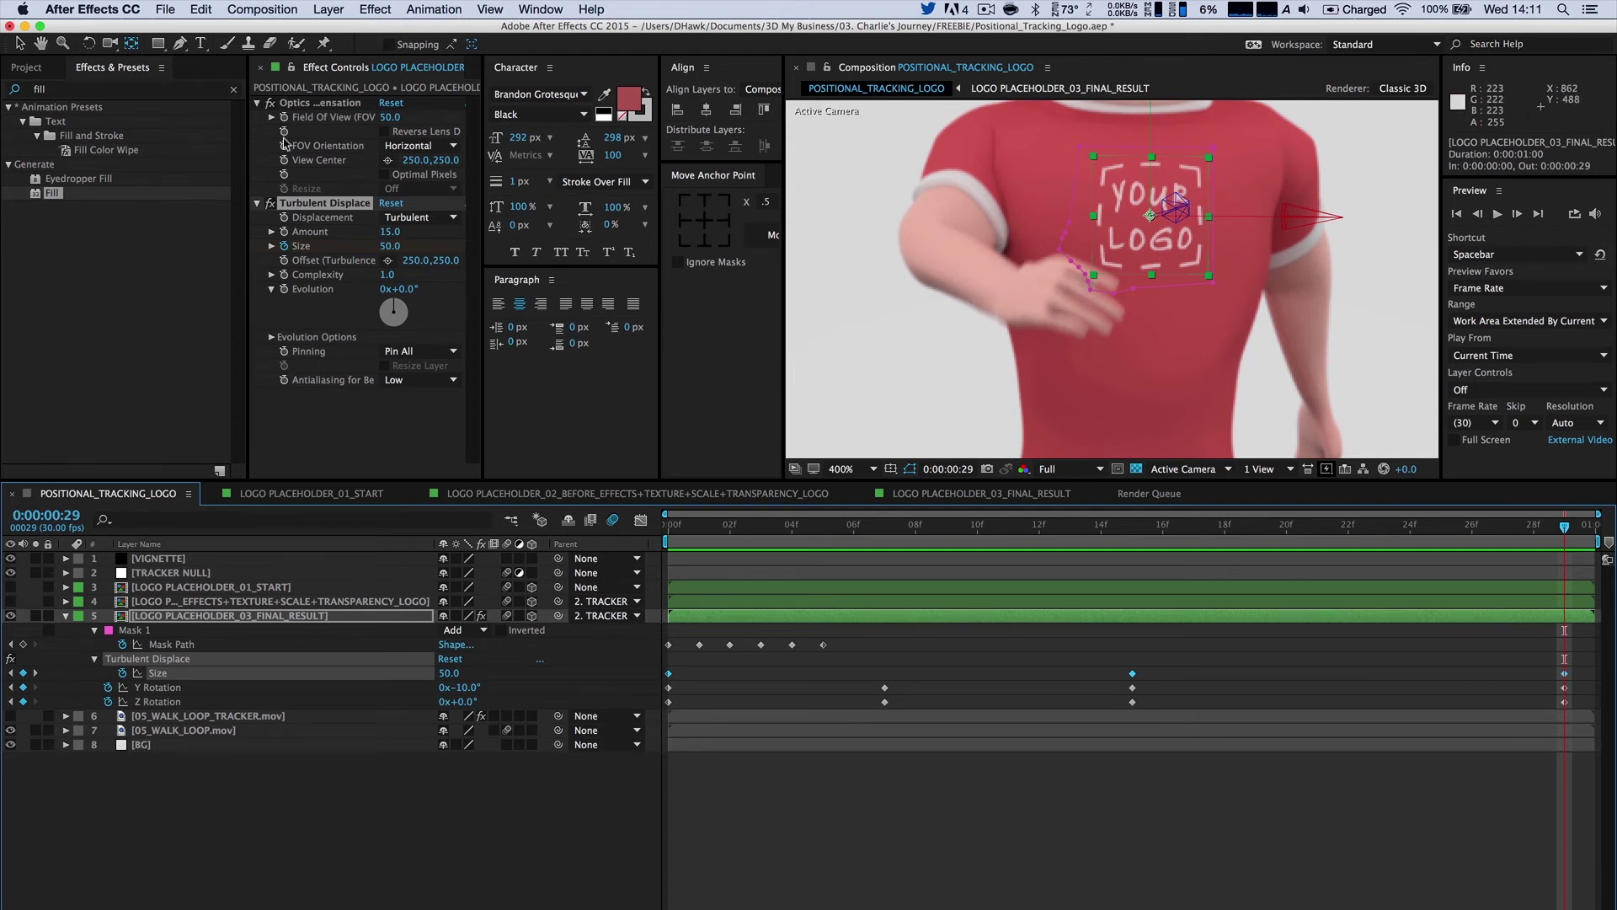
Select the Optics Compensation effect and inspect the logo's curvature on the shirt at frame 29.
click(320, 105)
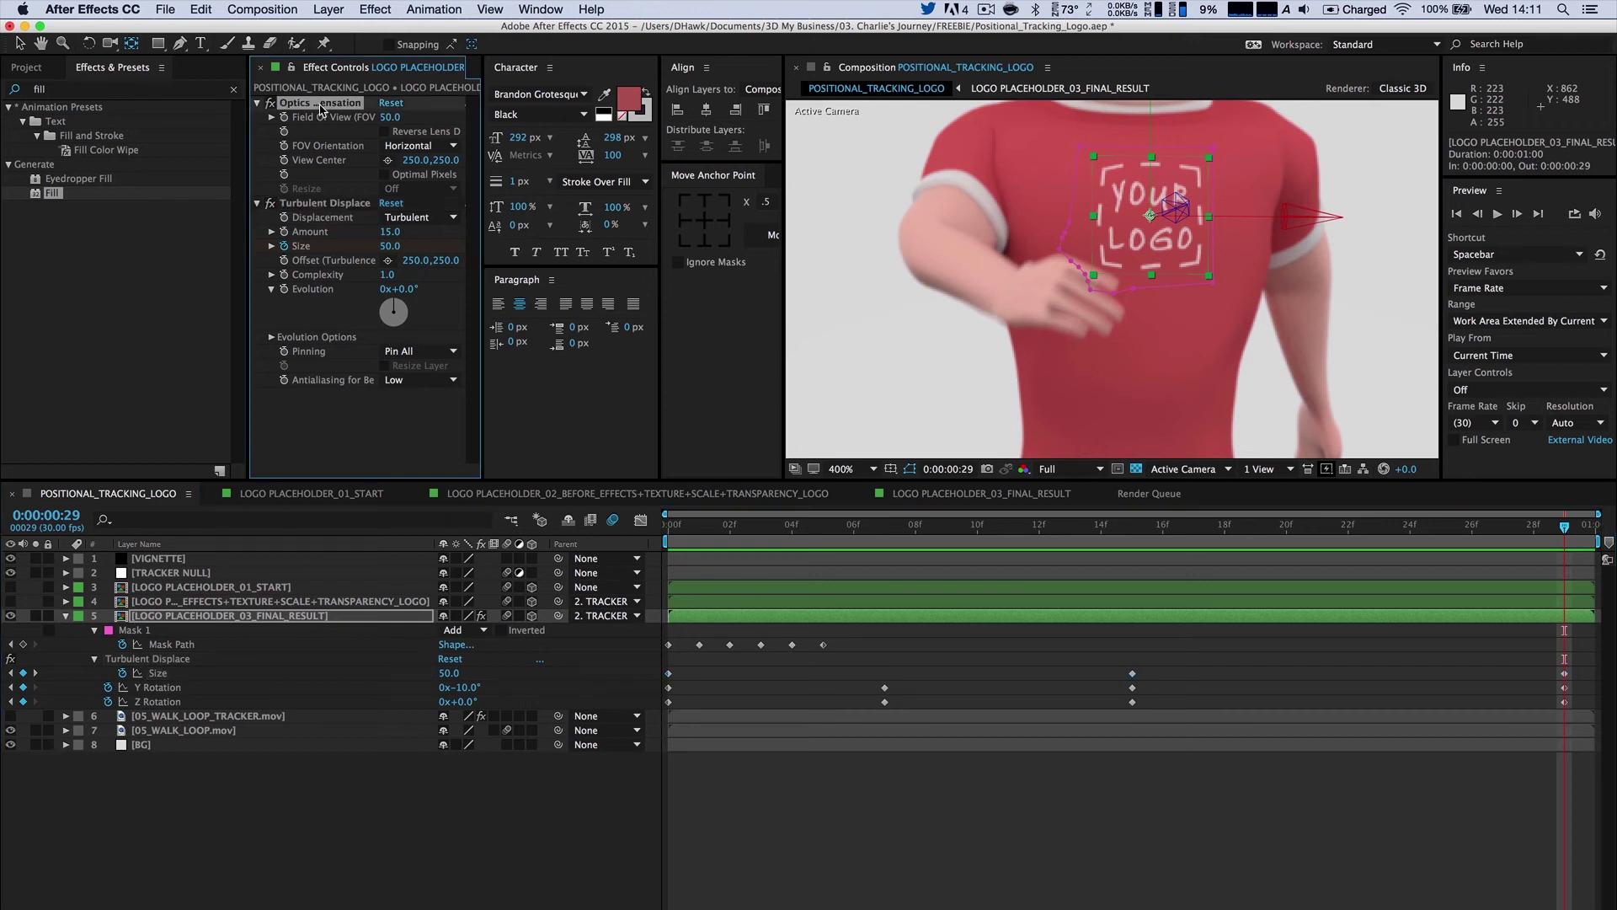
scroll(1216, 263, down, 1)
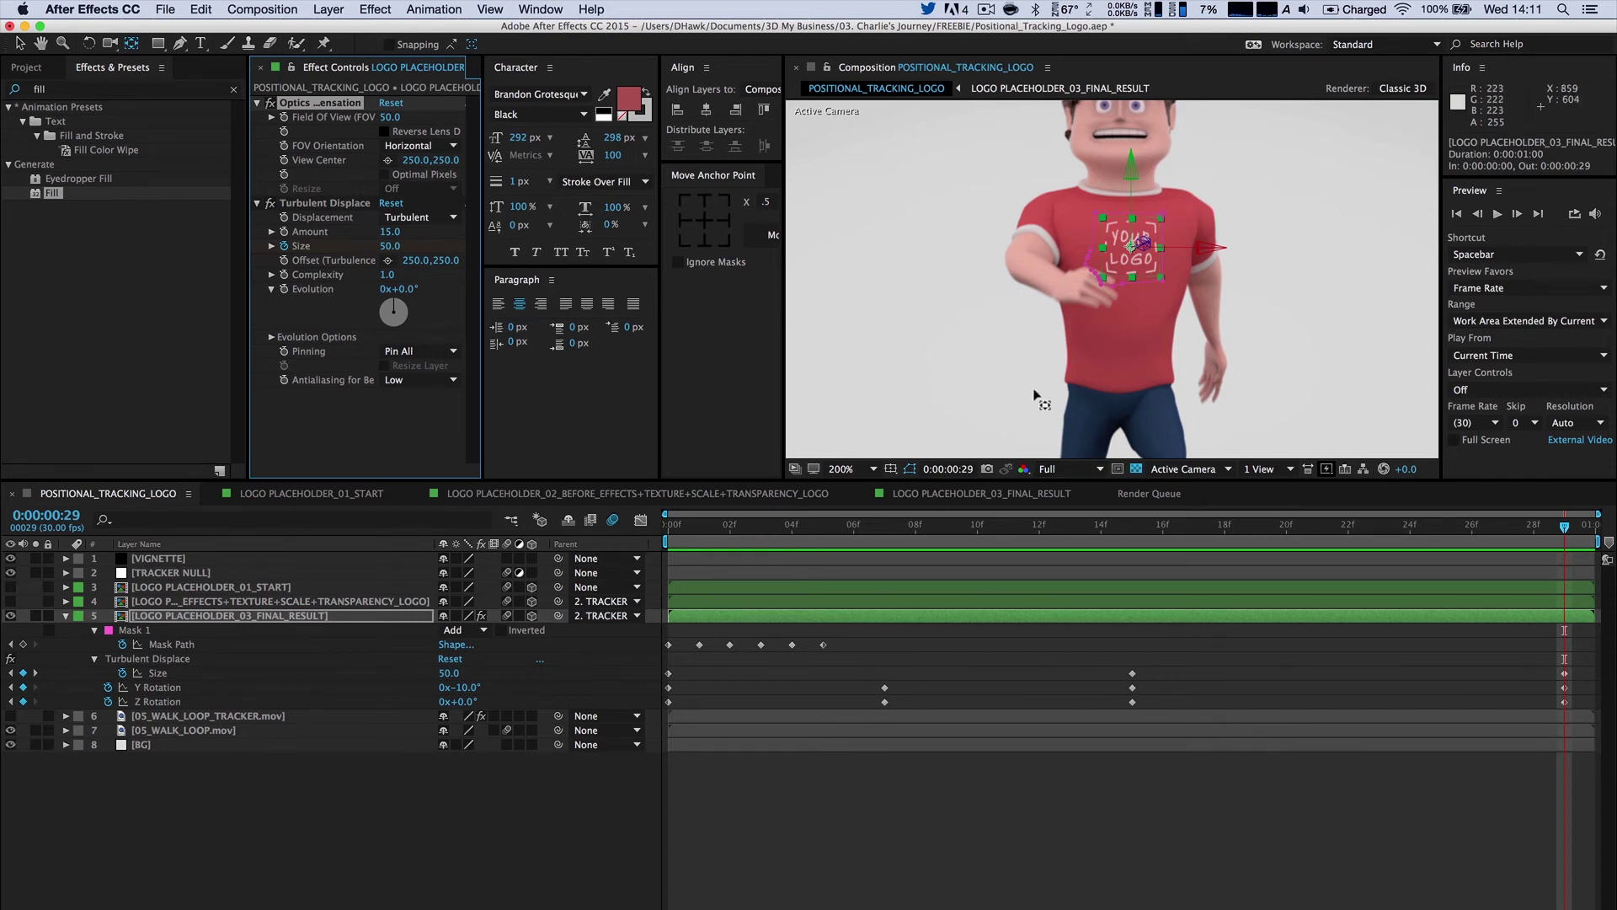
key(period)
drag(1105, 218, 1057, 263)
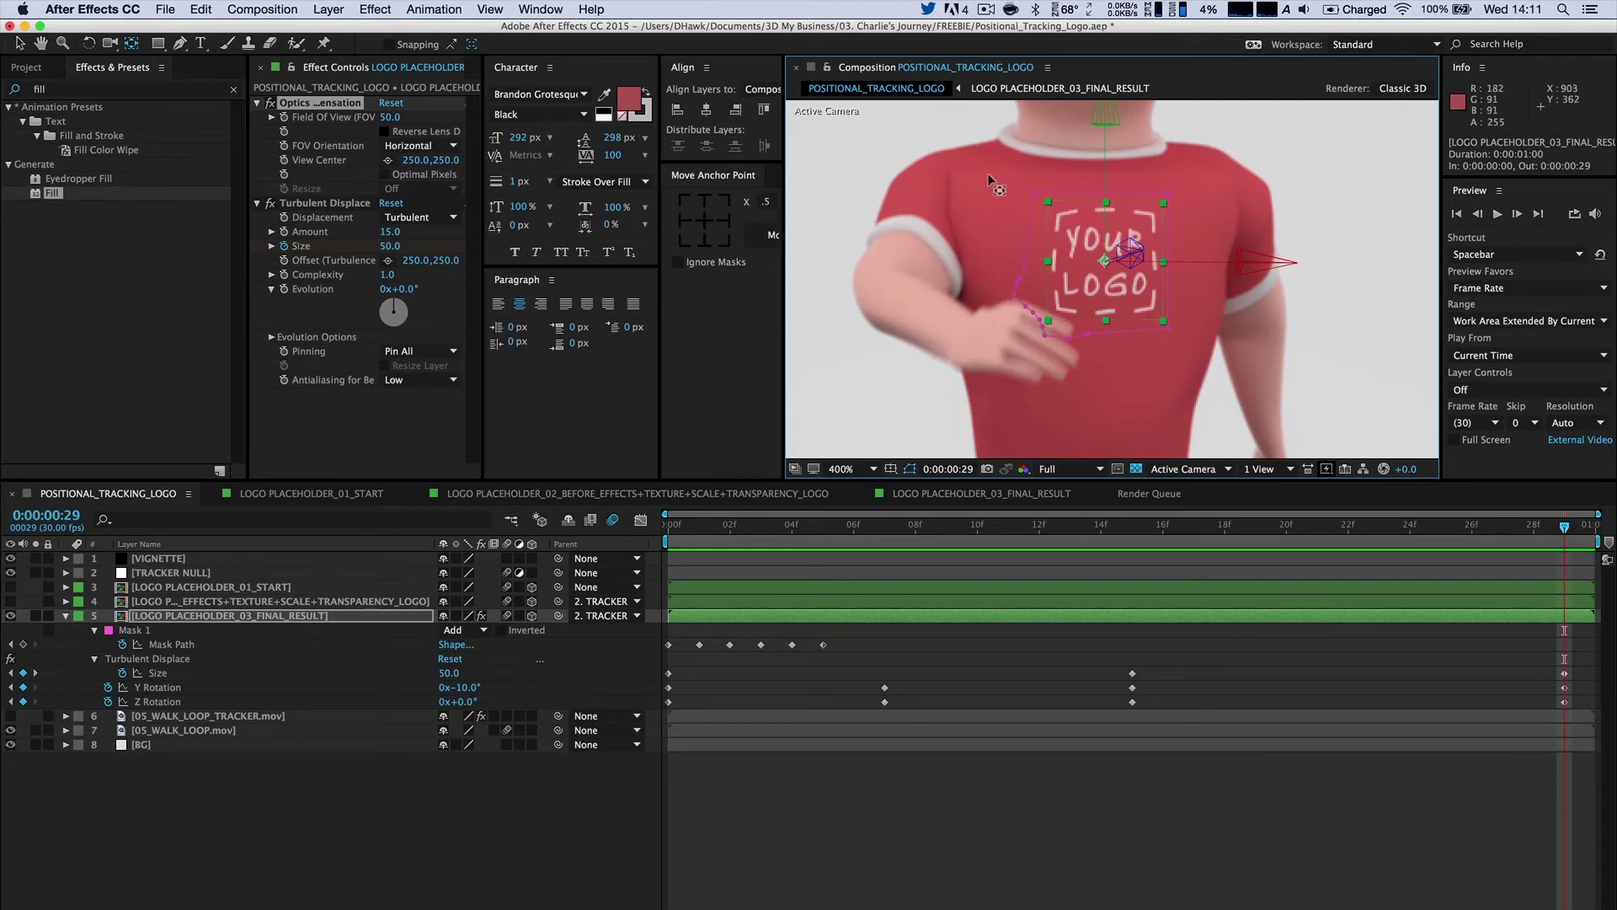
Inspect where the hand crosses the masked logo at frame 29 and up close at frame 0.
click(1086, 805)
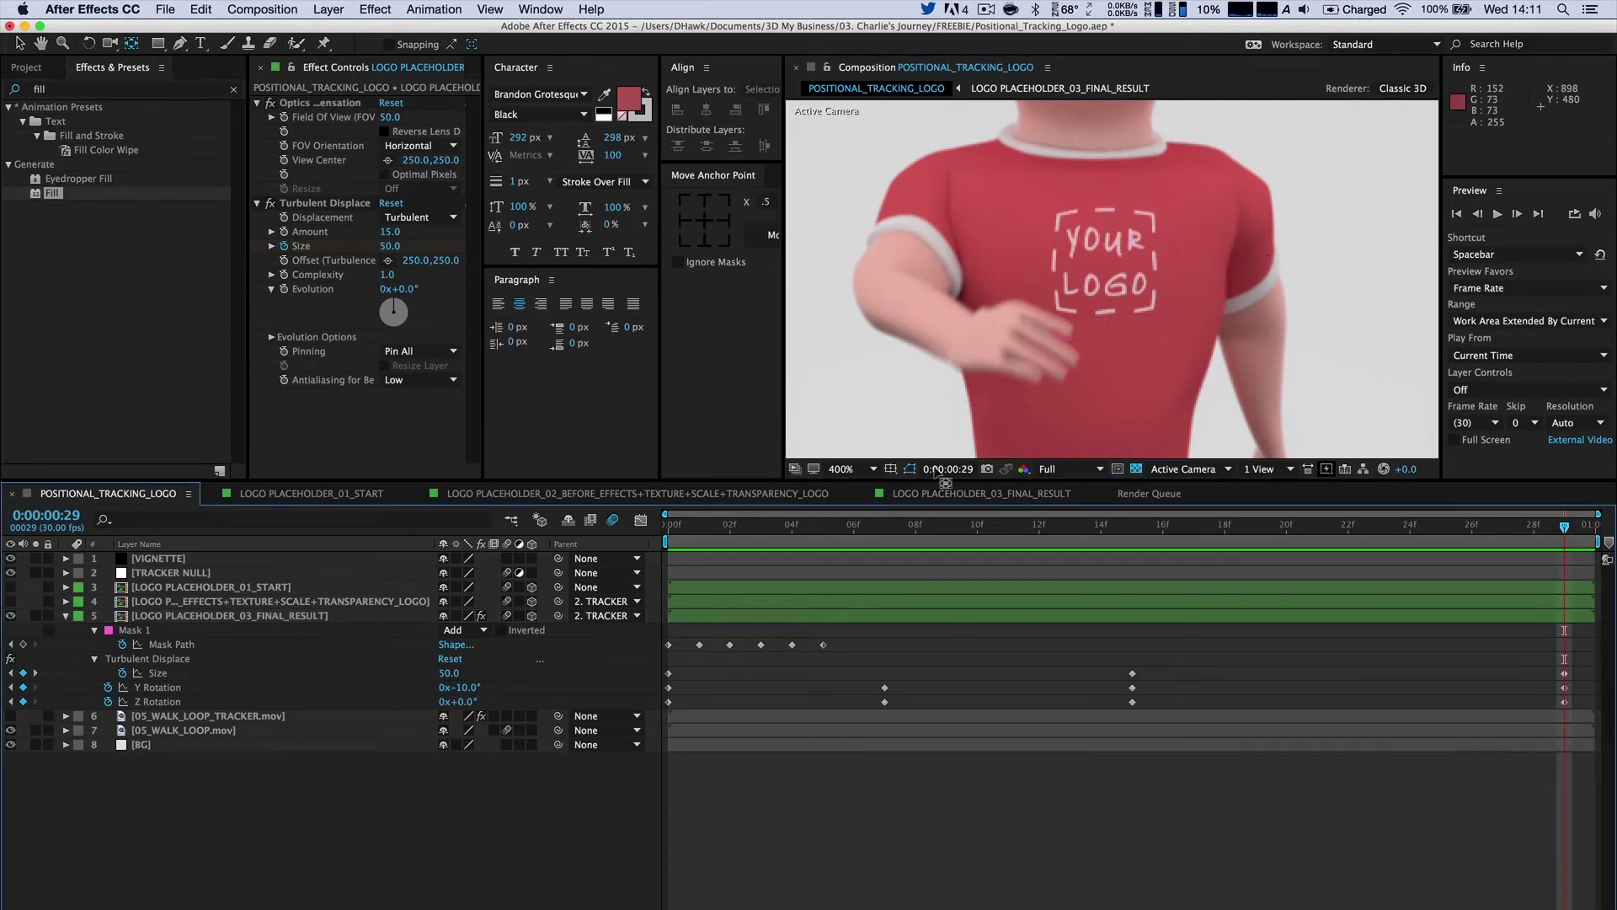
click(358, 618)
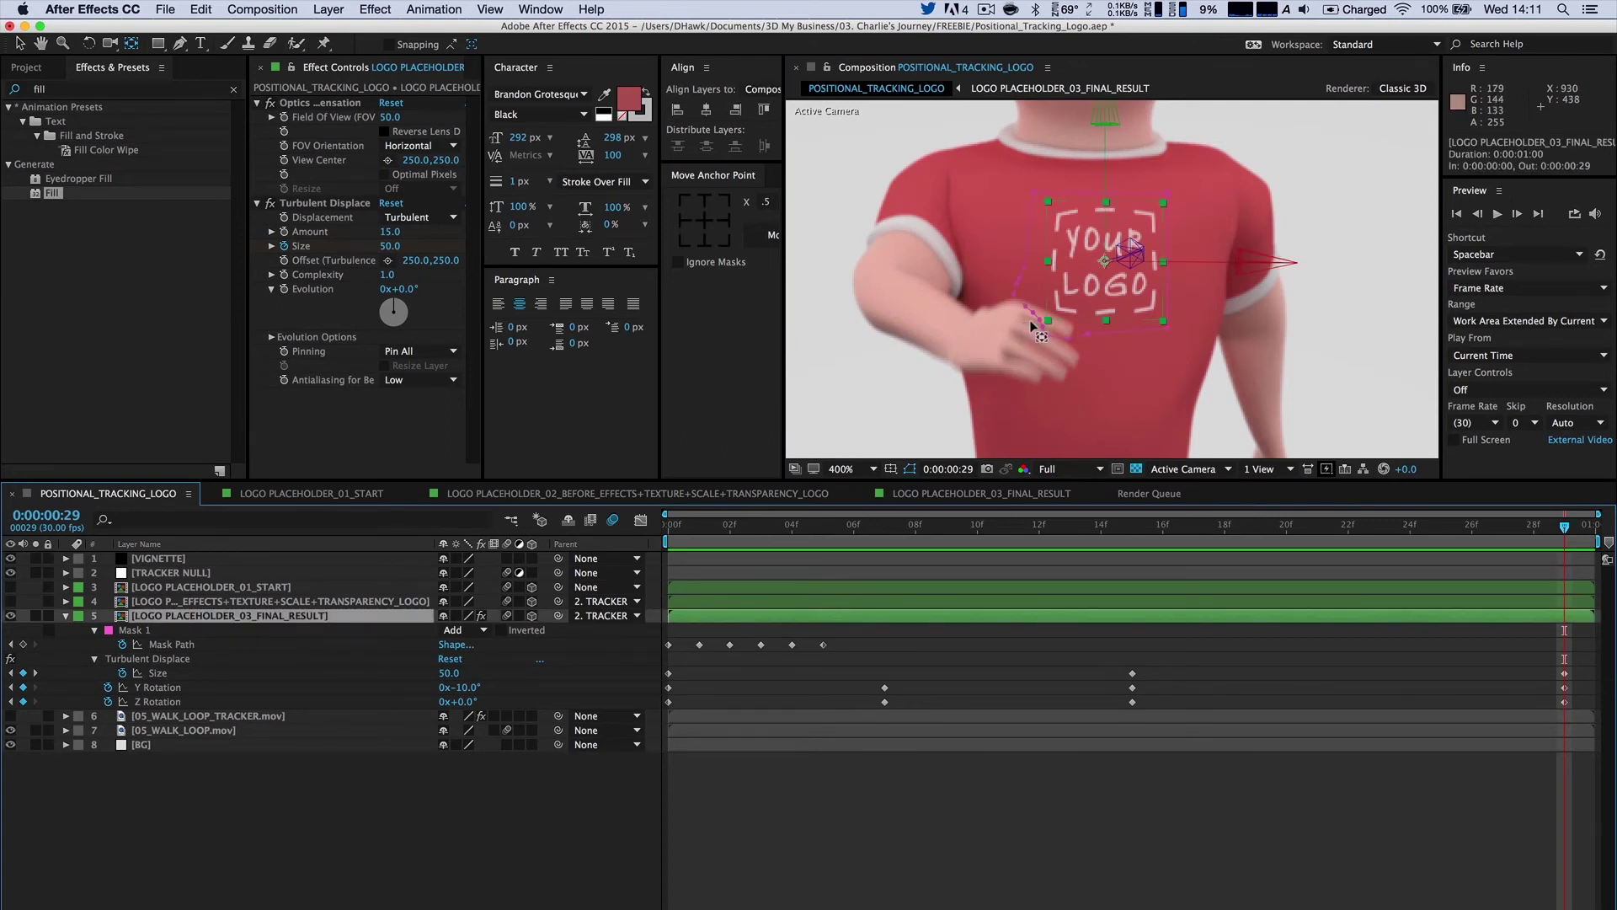
click(1100, 527)
drag(1099, 531, 1427, 504)
key(space)
key(period)
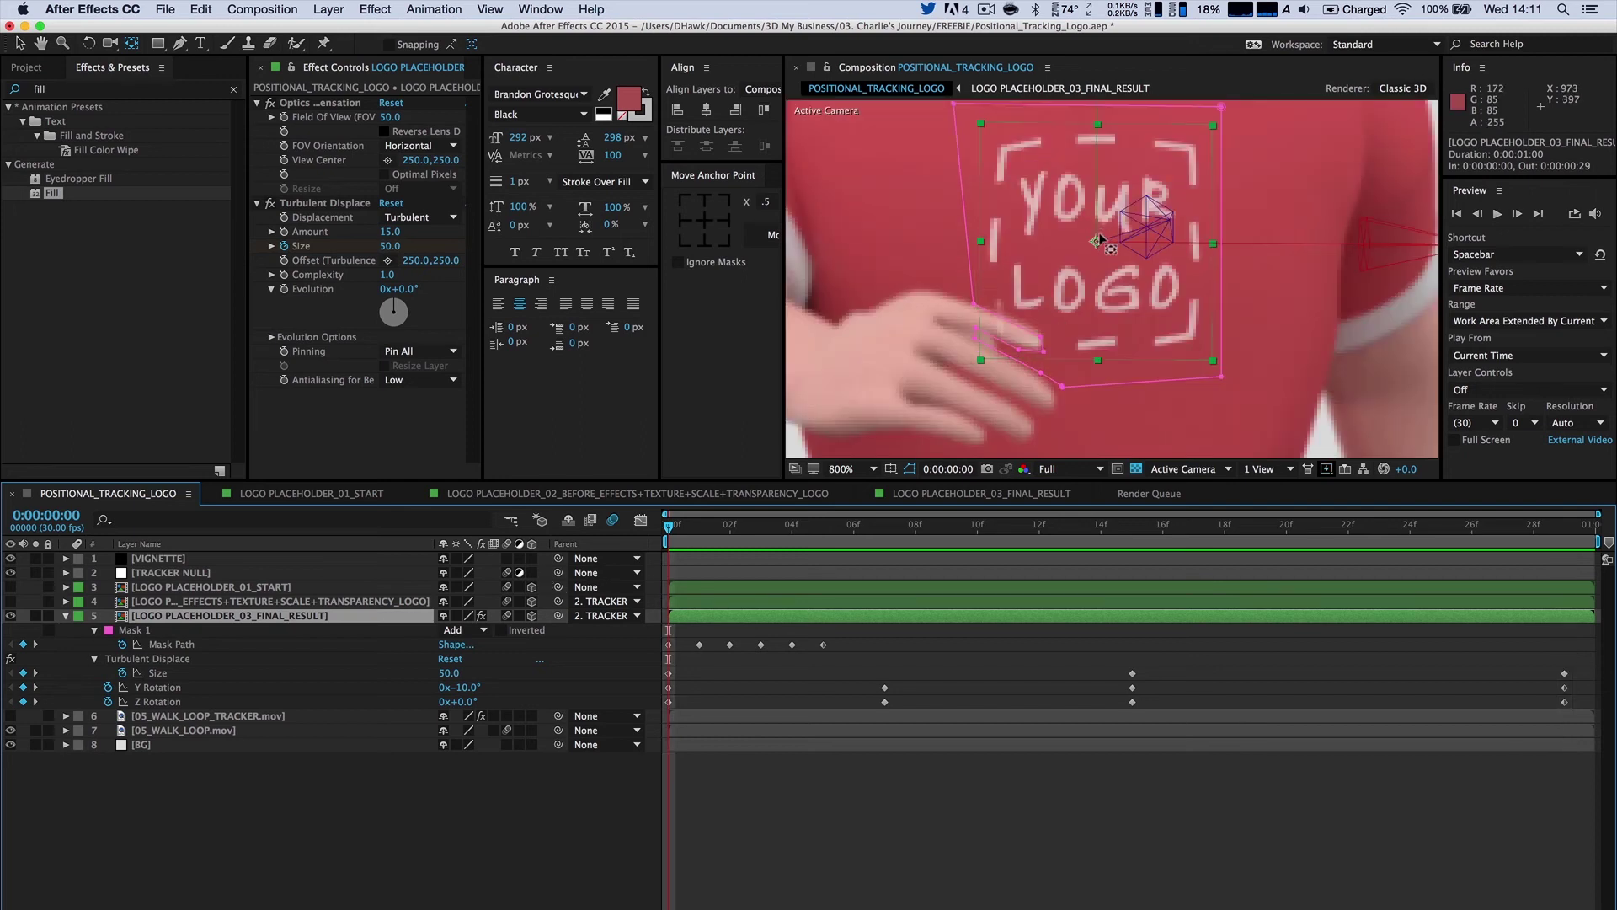
drag(1146, 227, 1139, 259)
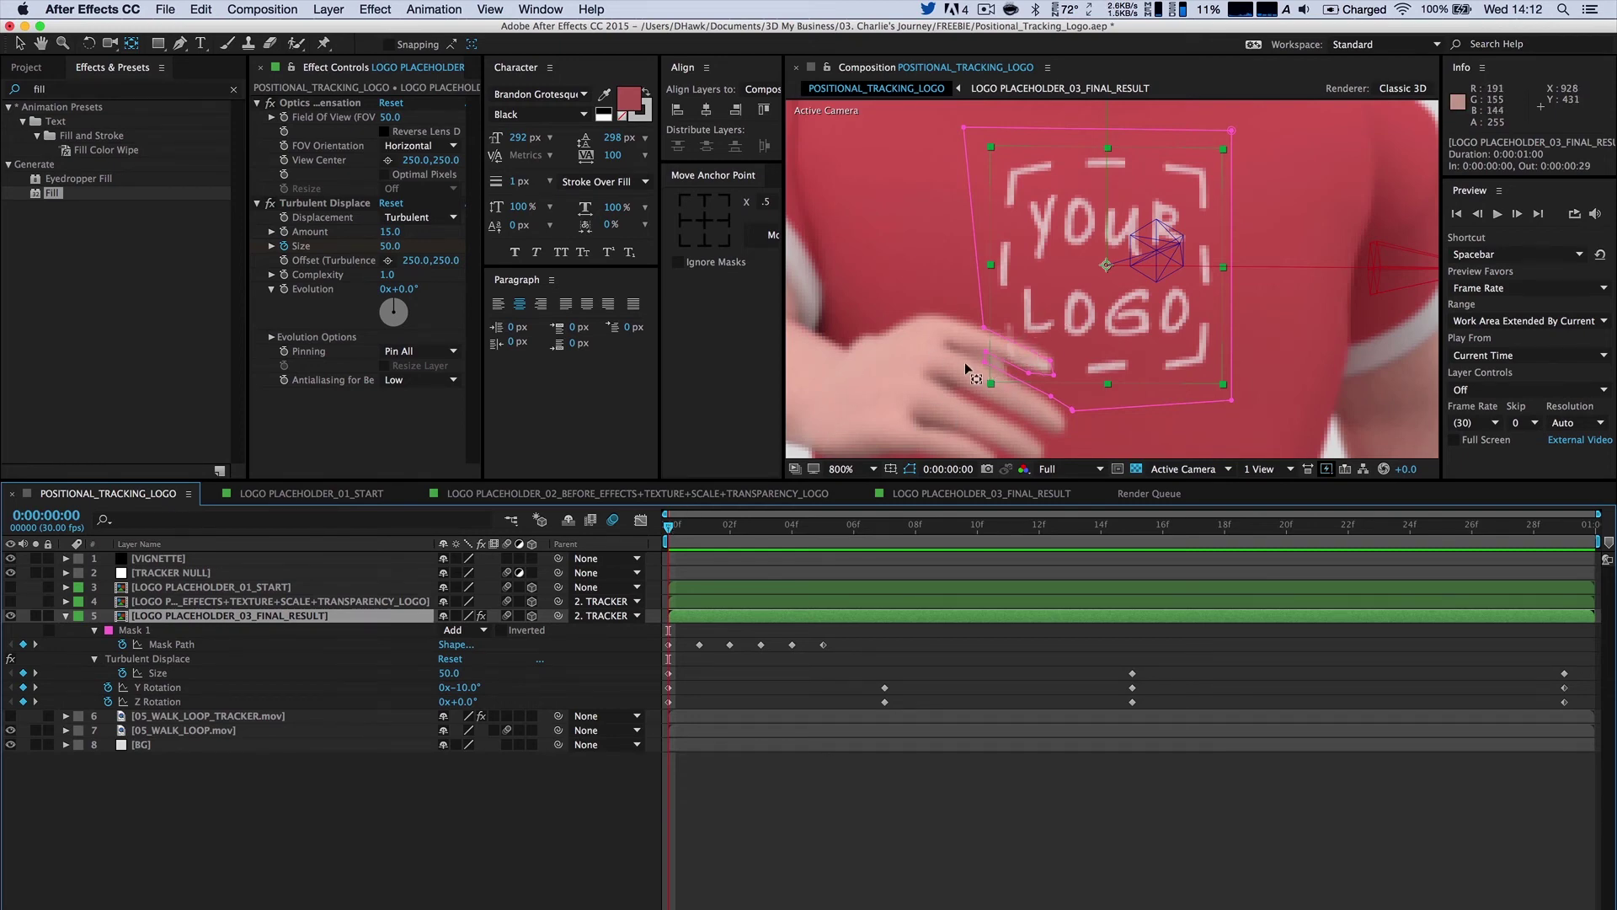
Delete Mask 1 from the LOGO PLACEHOLDER_03_FINAL_RESULT layer and inspect the unmasked logo over the hand.
click(130, 630)
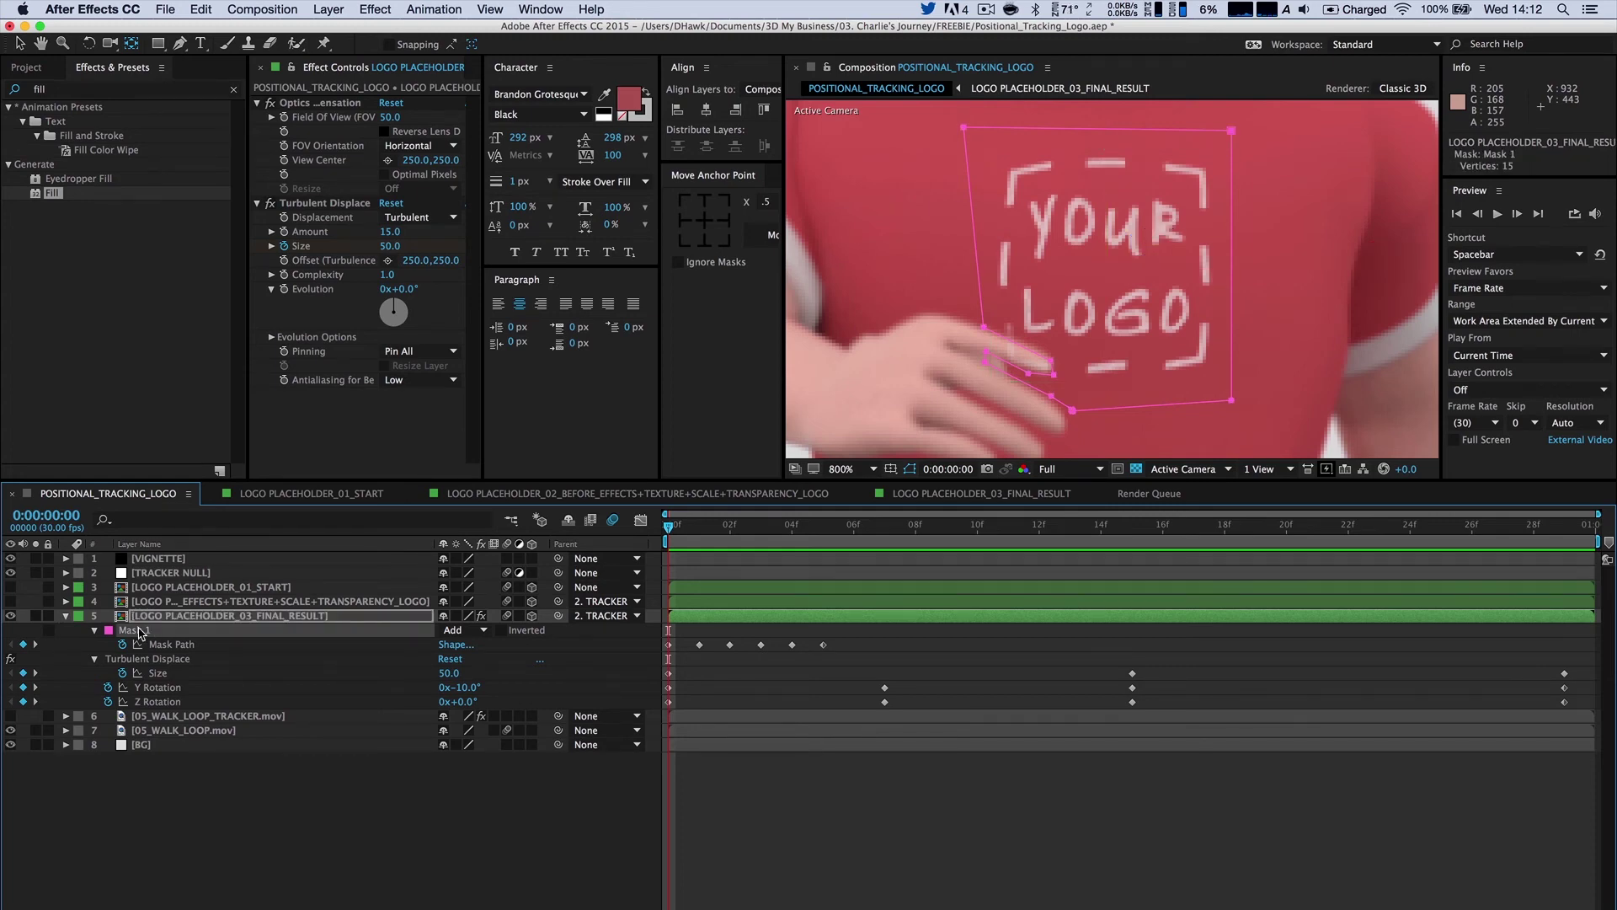
key(Delete)
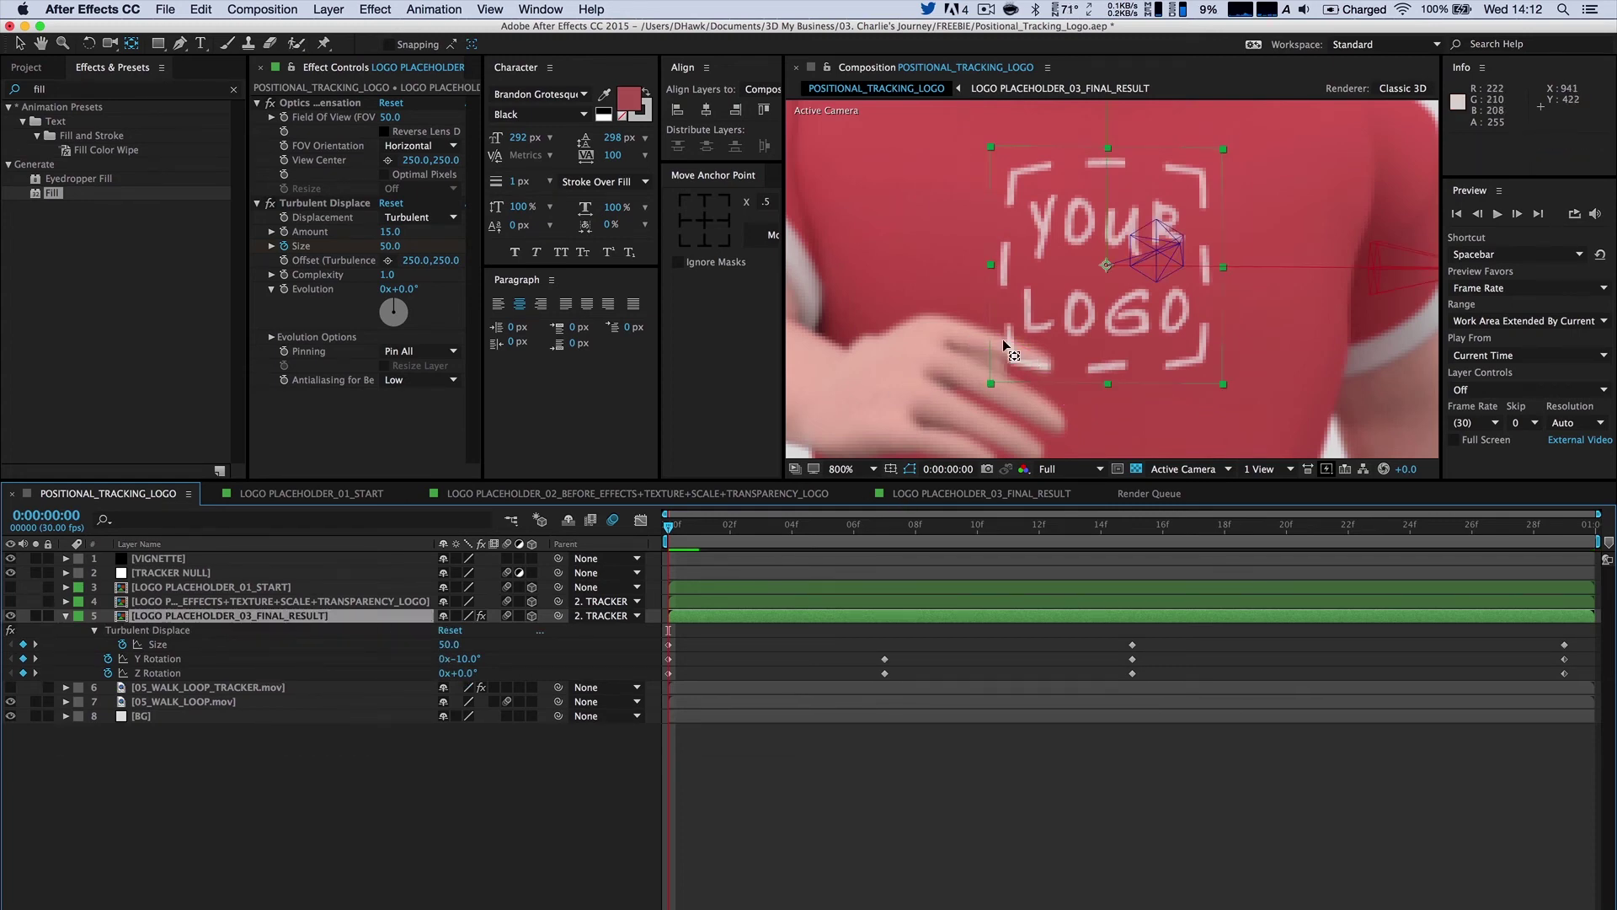
key(comma)
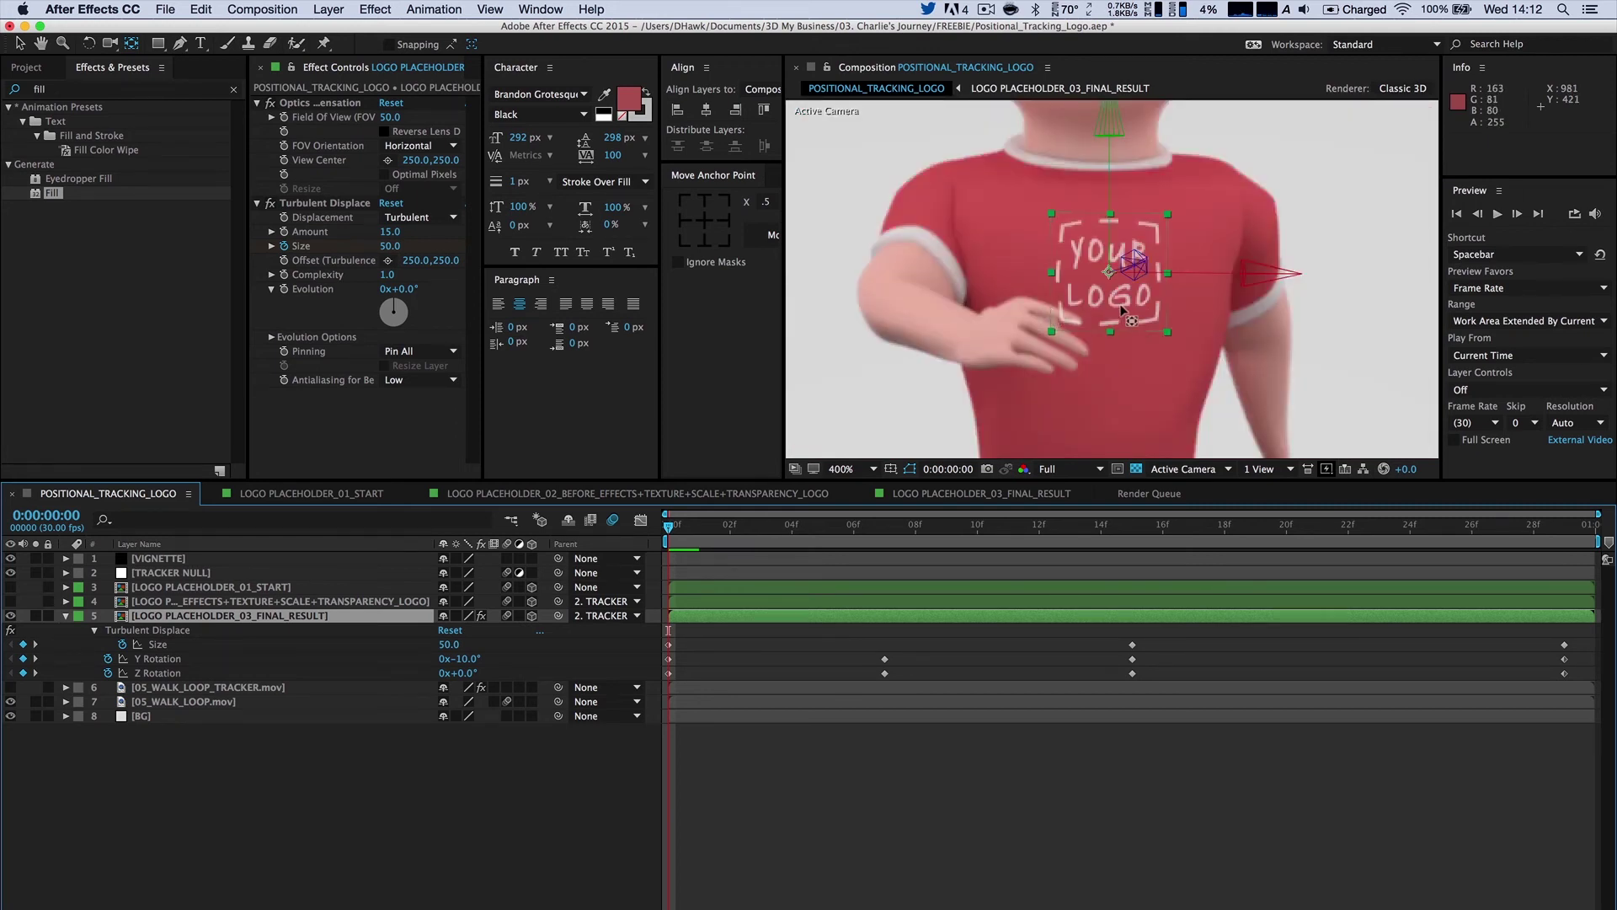
key(comma)
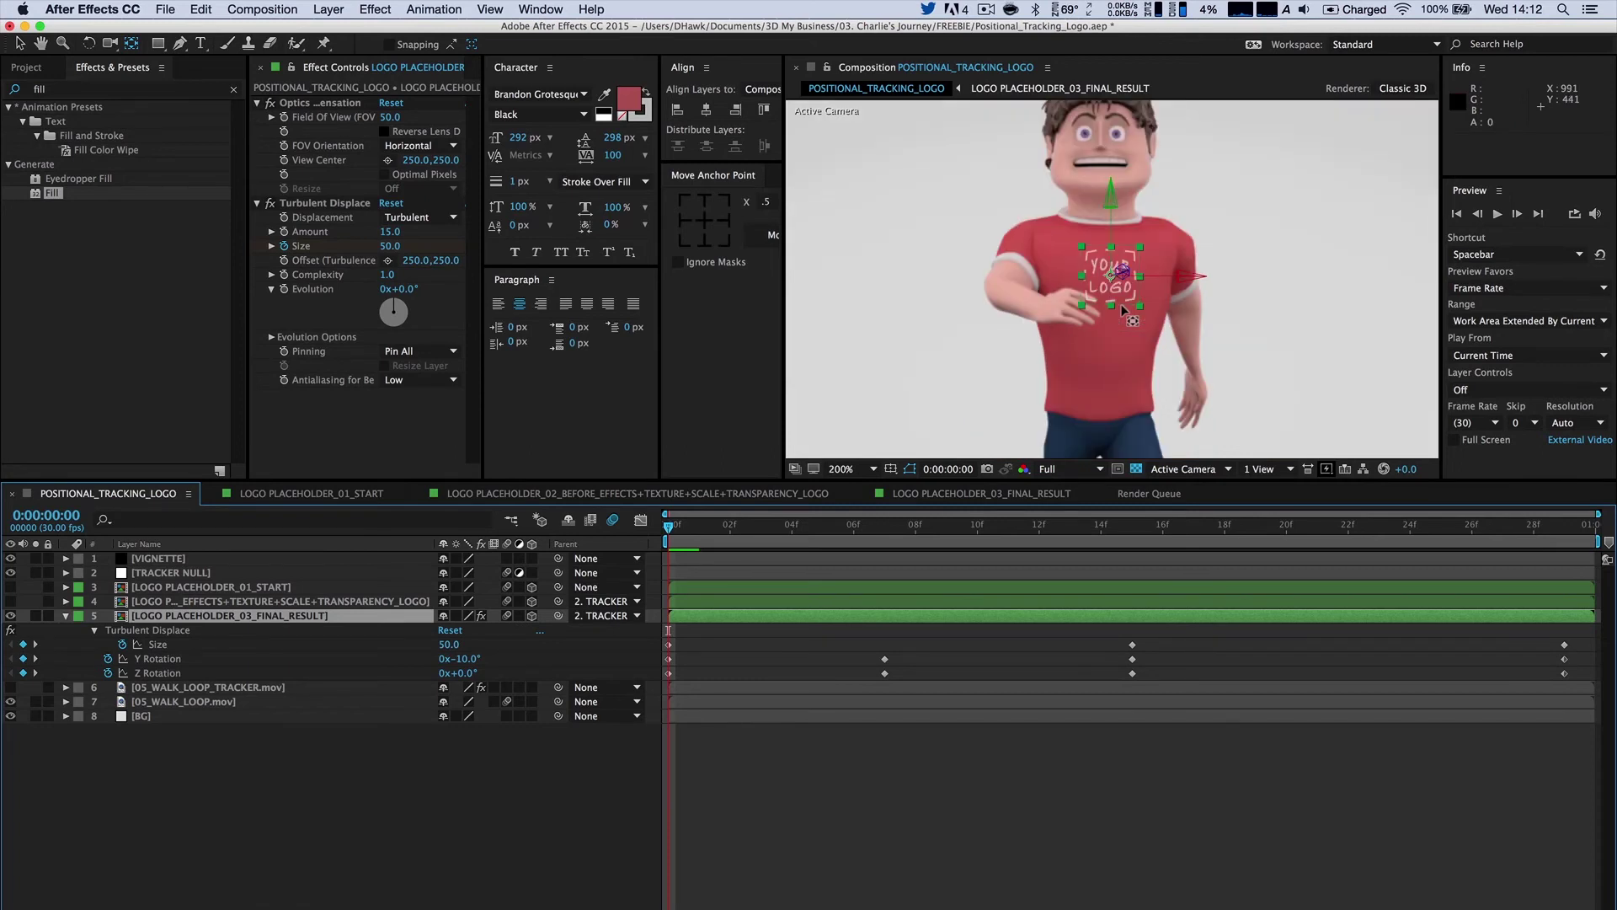
key(period)
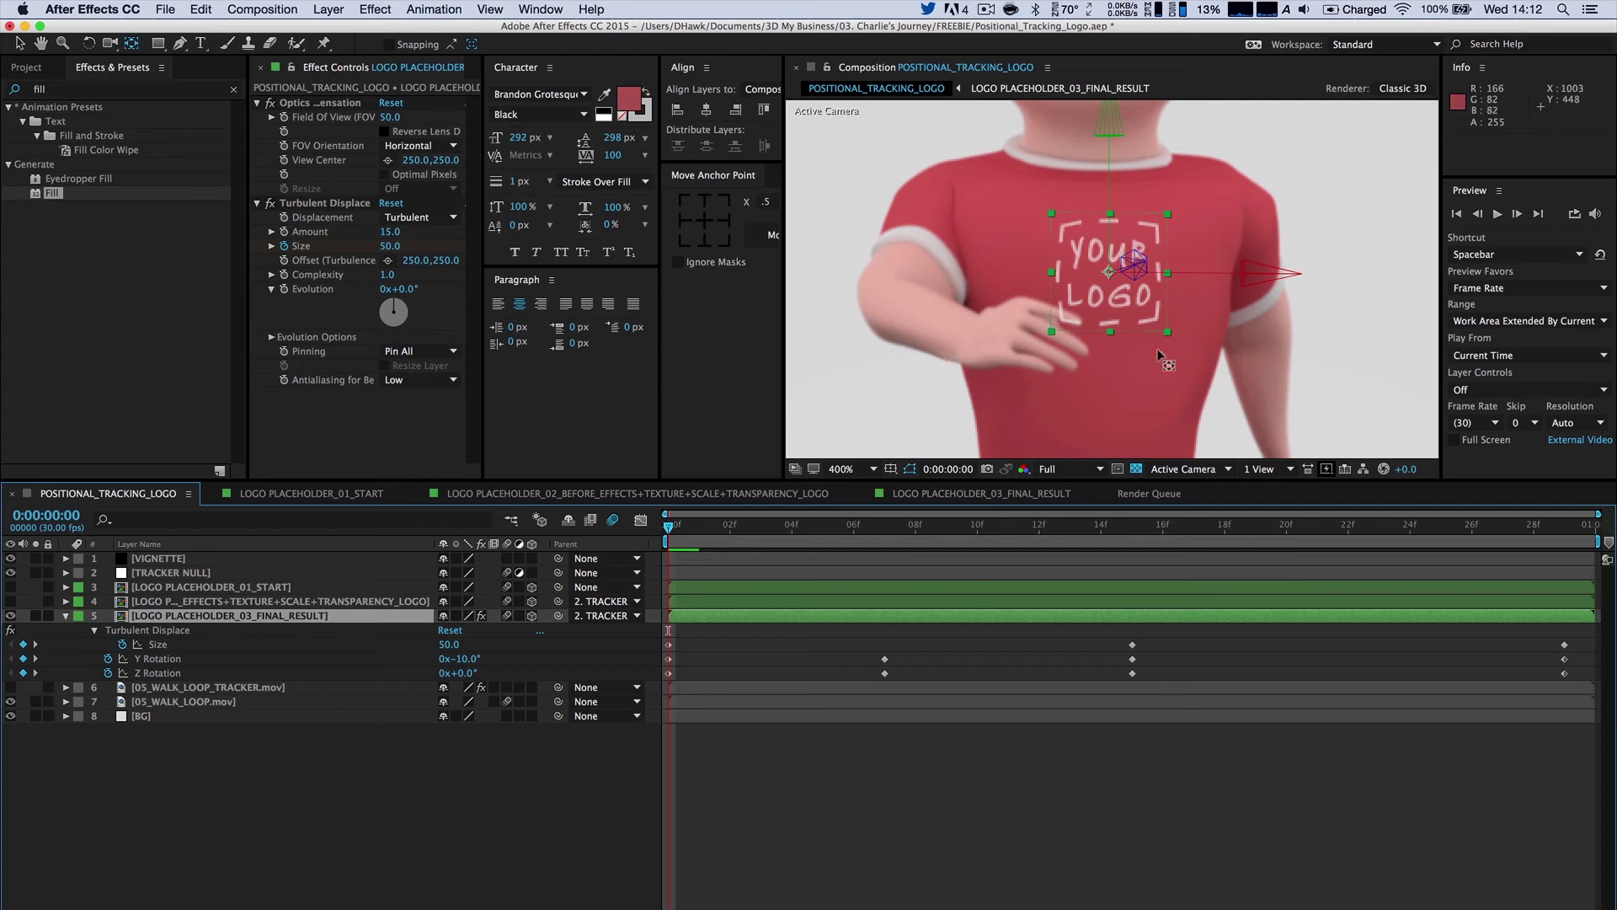
key(comma)
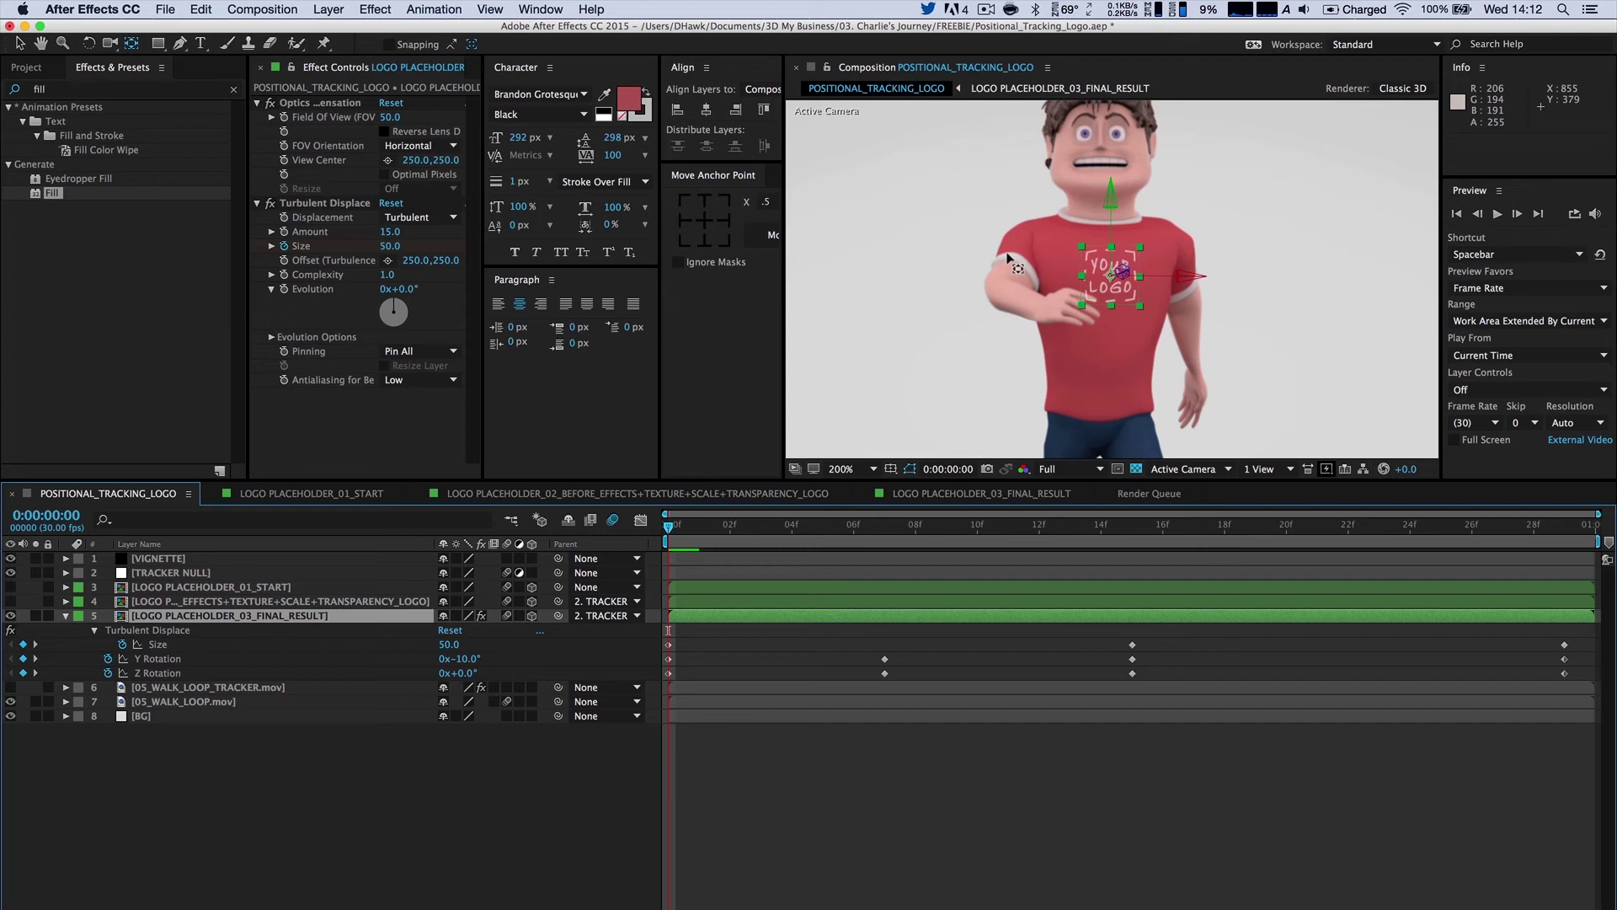
key(period)
key(period)
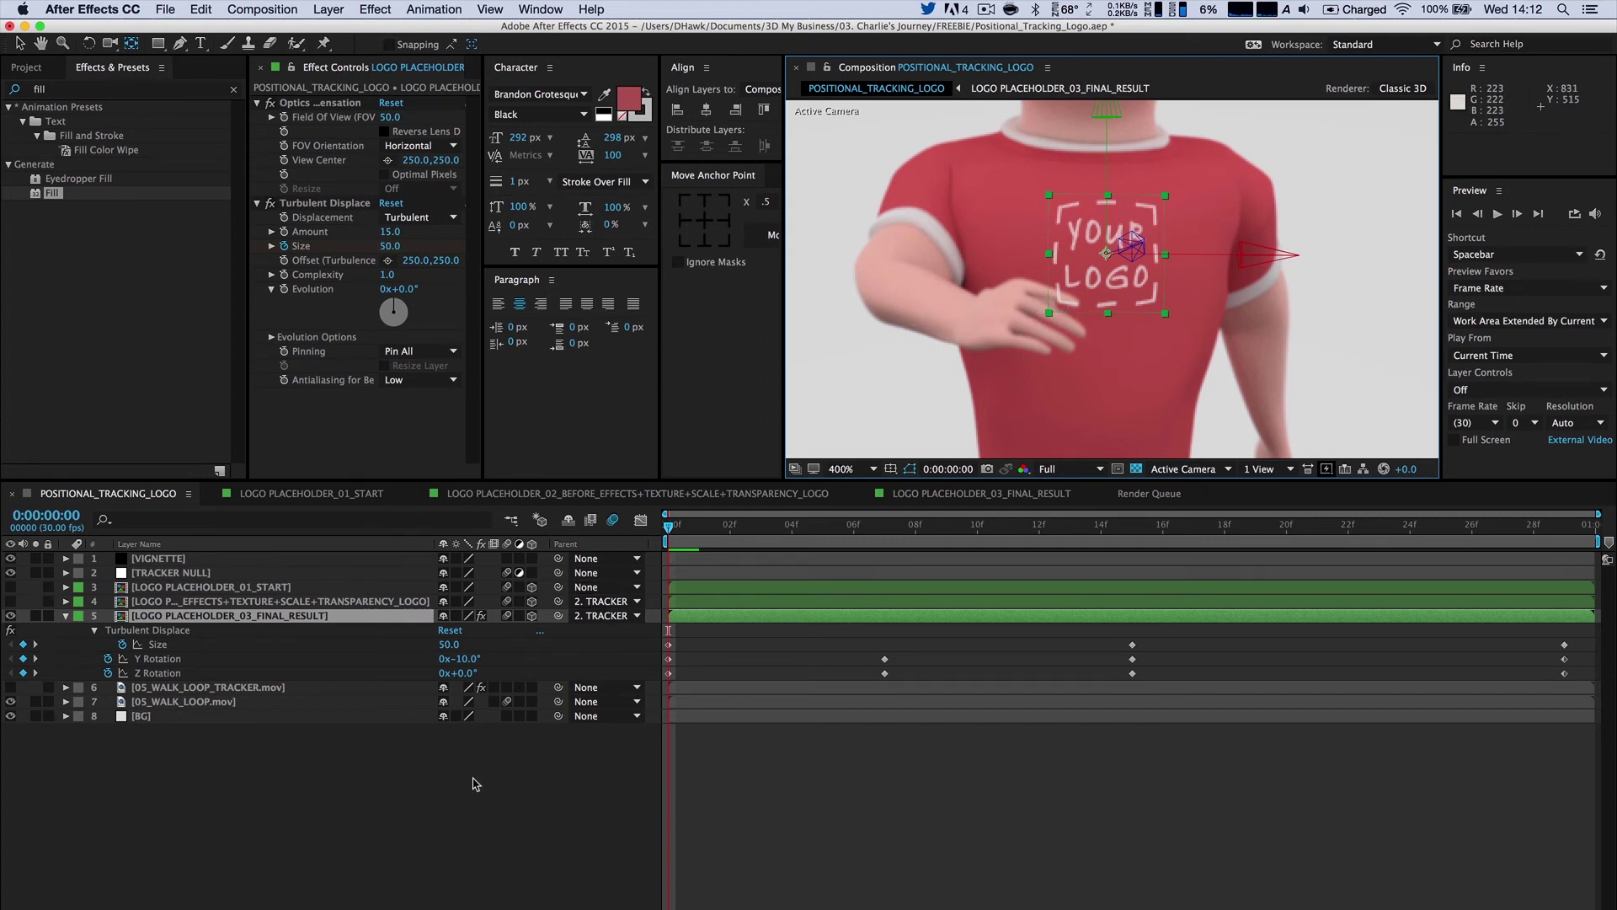
Draw a rectangular mask about 620 by 567 pixels around the whole logo on the LOGO PLACEHOLDER_03_FINAL_RESULT layer.
click(353, 616)
click(353, 851)
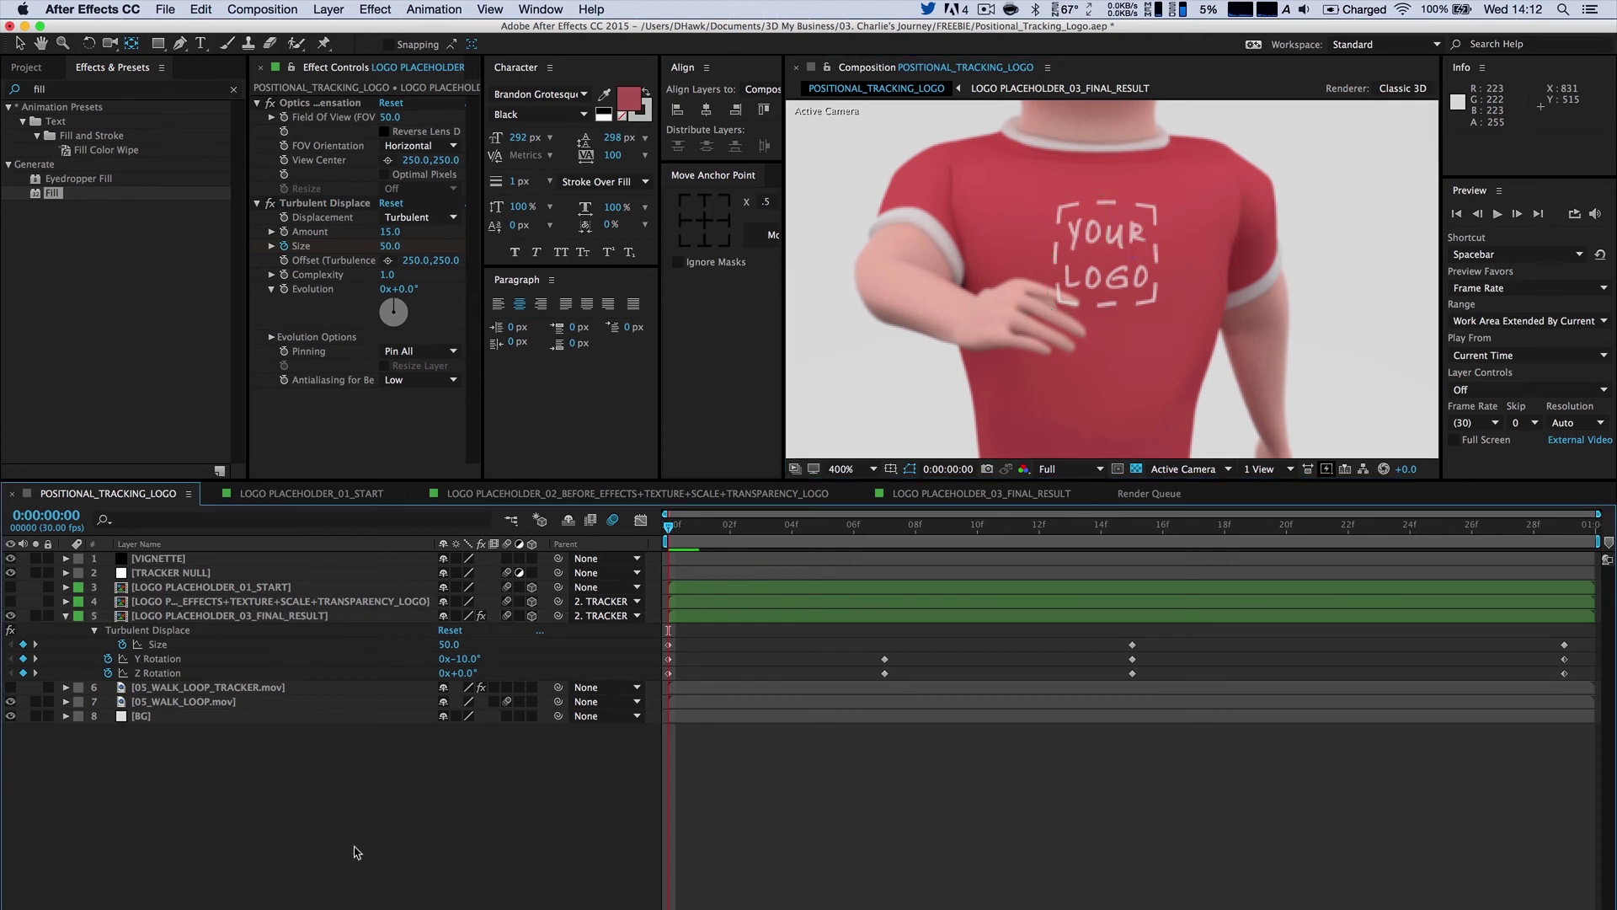
click(315, 619)
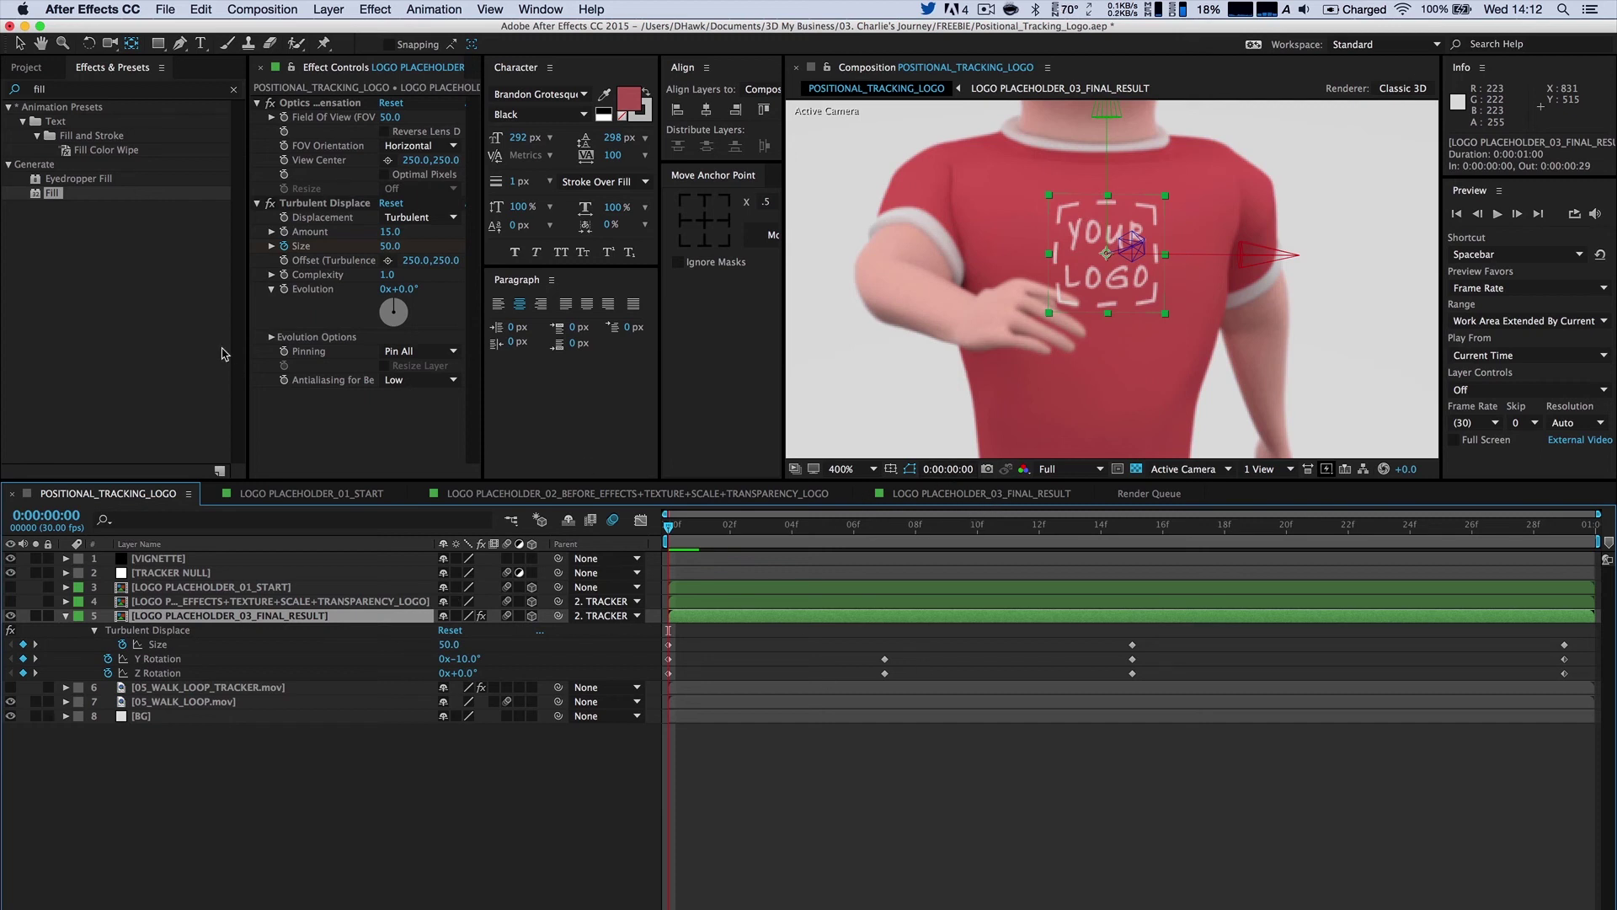
click(162, 47)
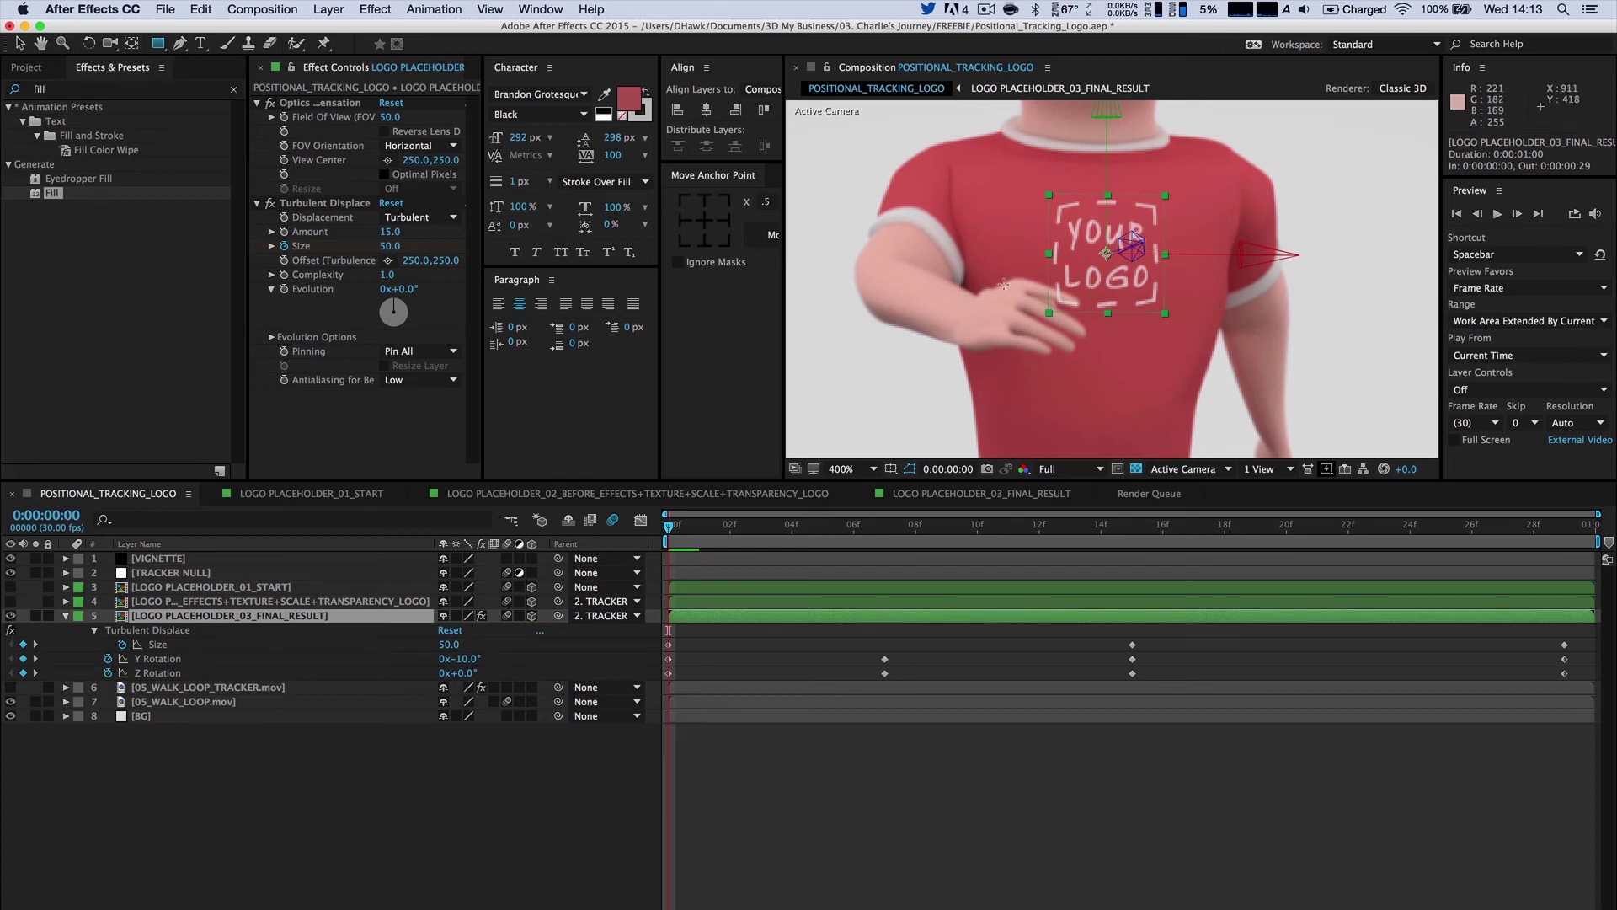
scroll(1048, 317, up, 1)
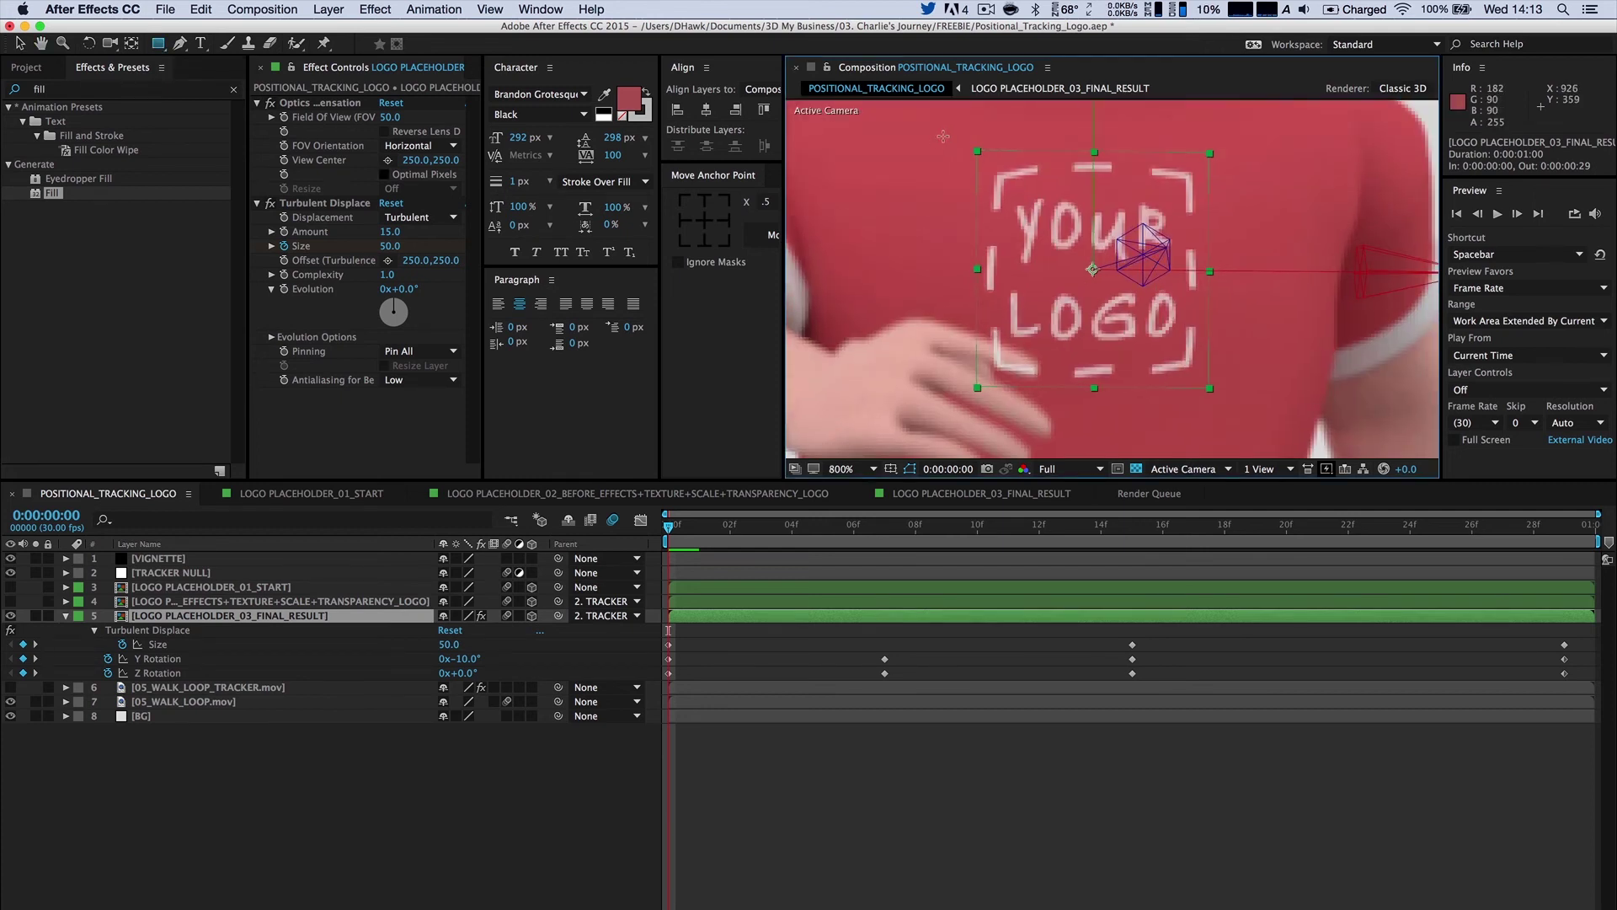
drag(950, 137, 1028, 186)
drag(1123, 295, 1236, 405)
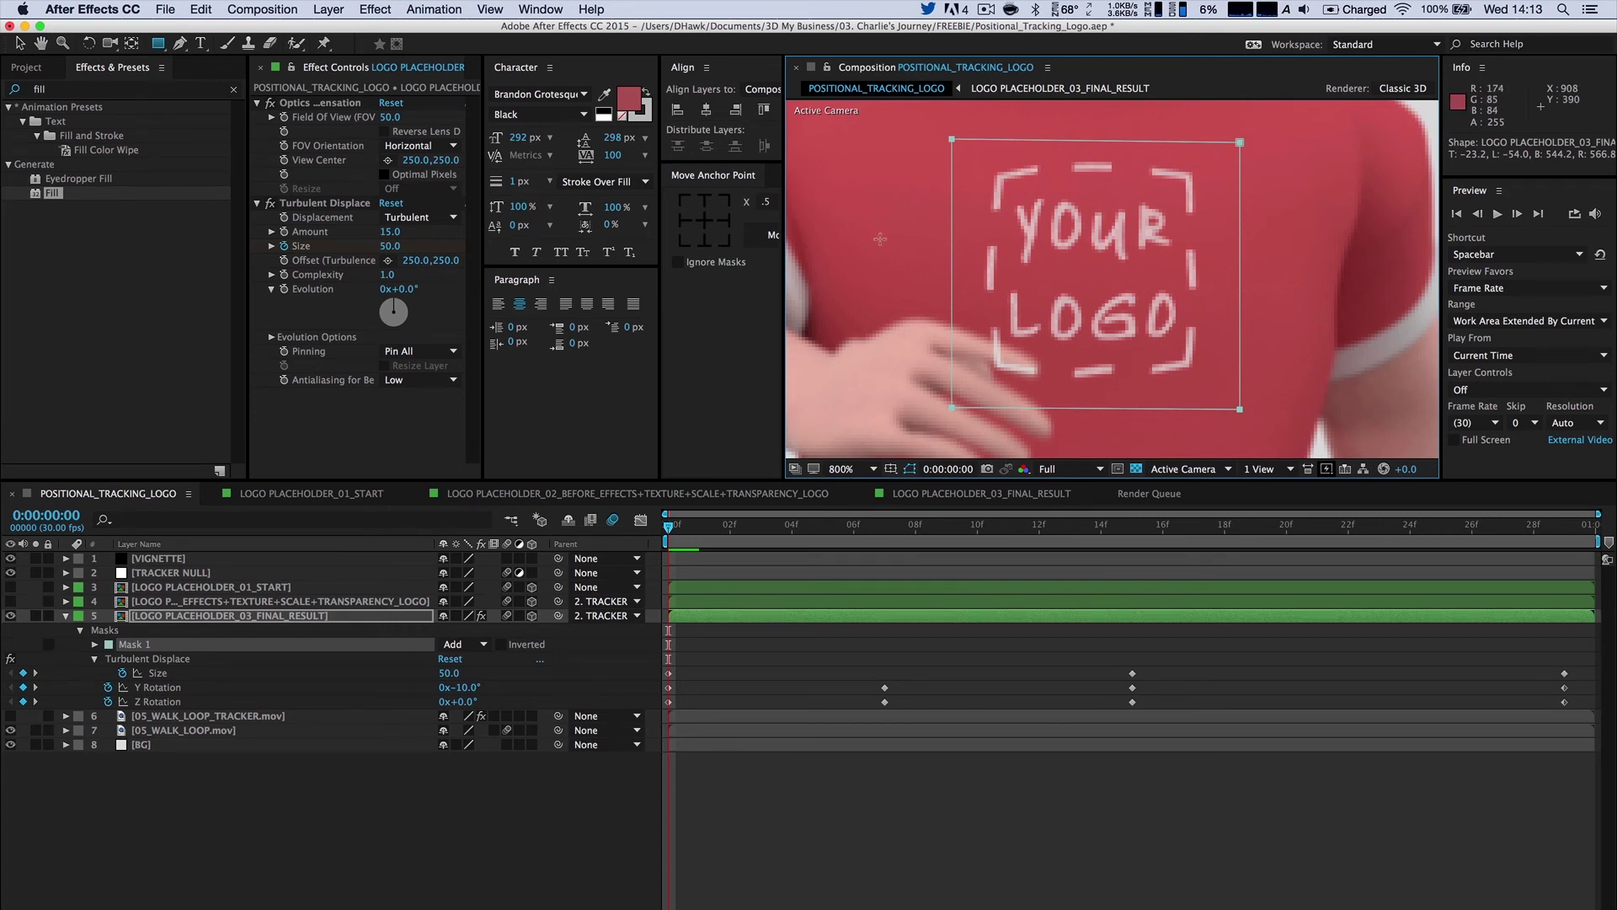
Reveal Mask 1's properties and start keyframing its Mask Path at frame 0.
drag(1011, 343, 1012, 320)
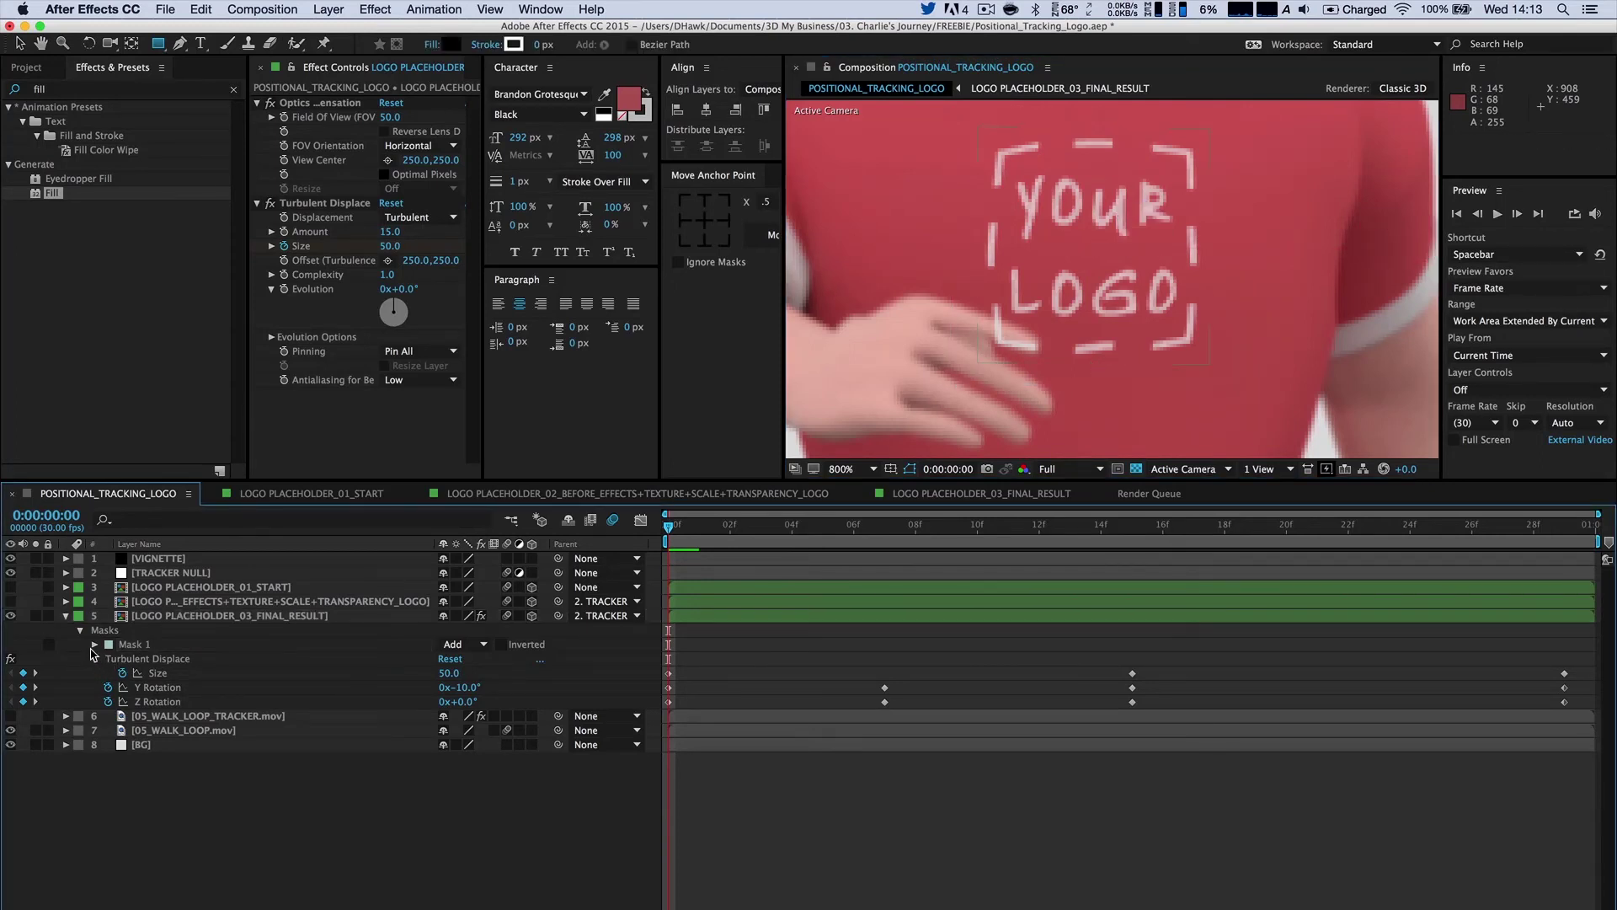
click(95, 644)
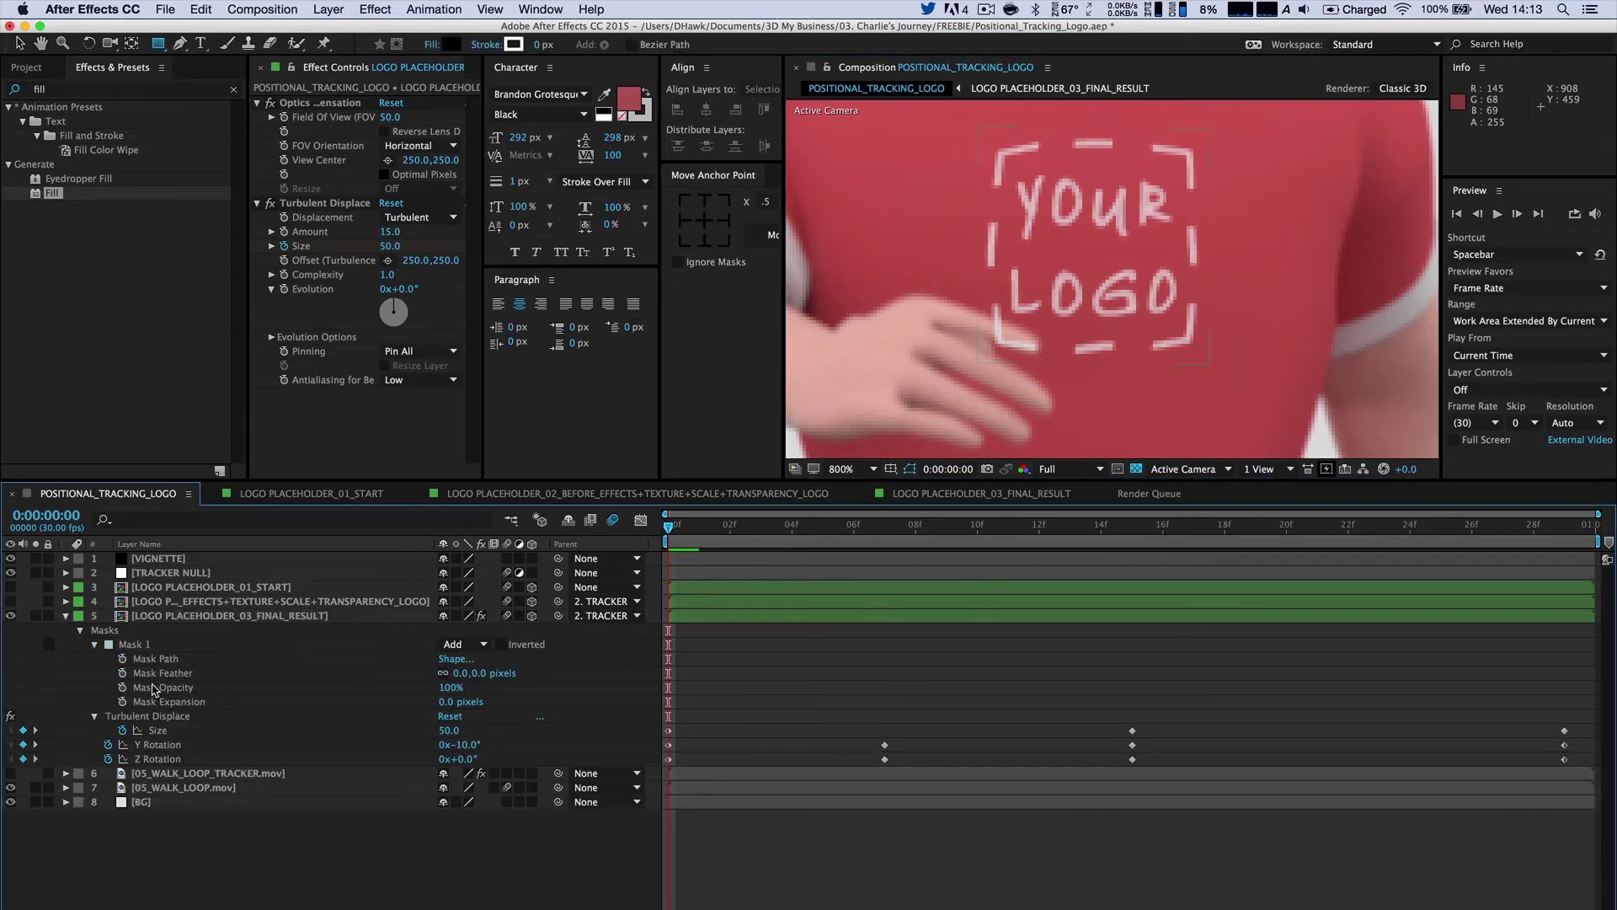
click(123, 660)
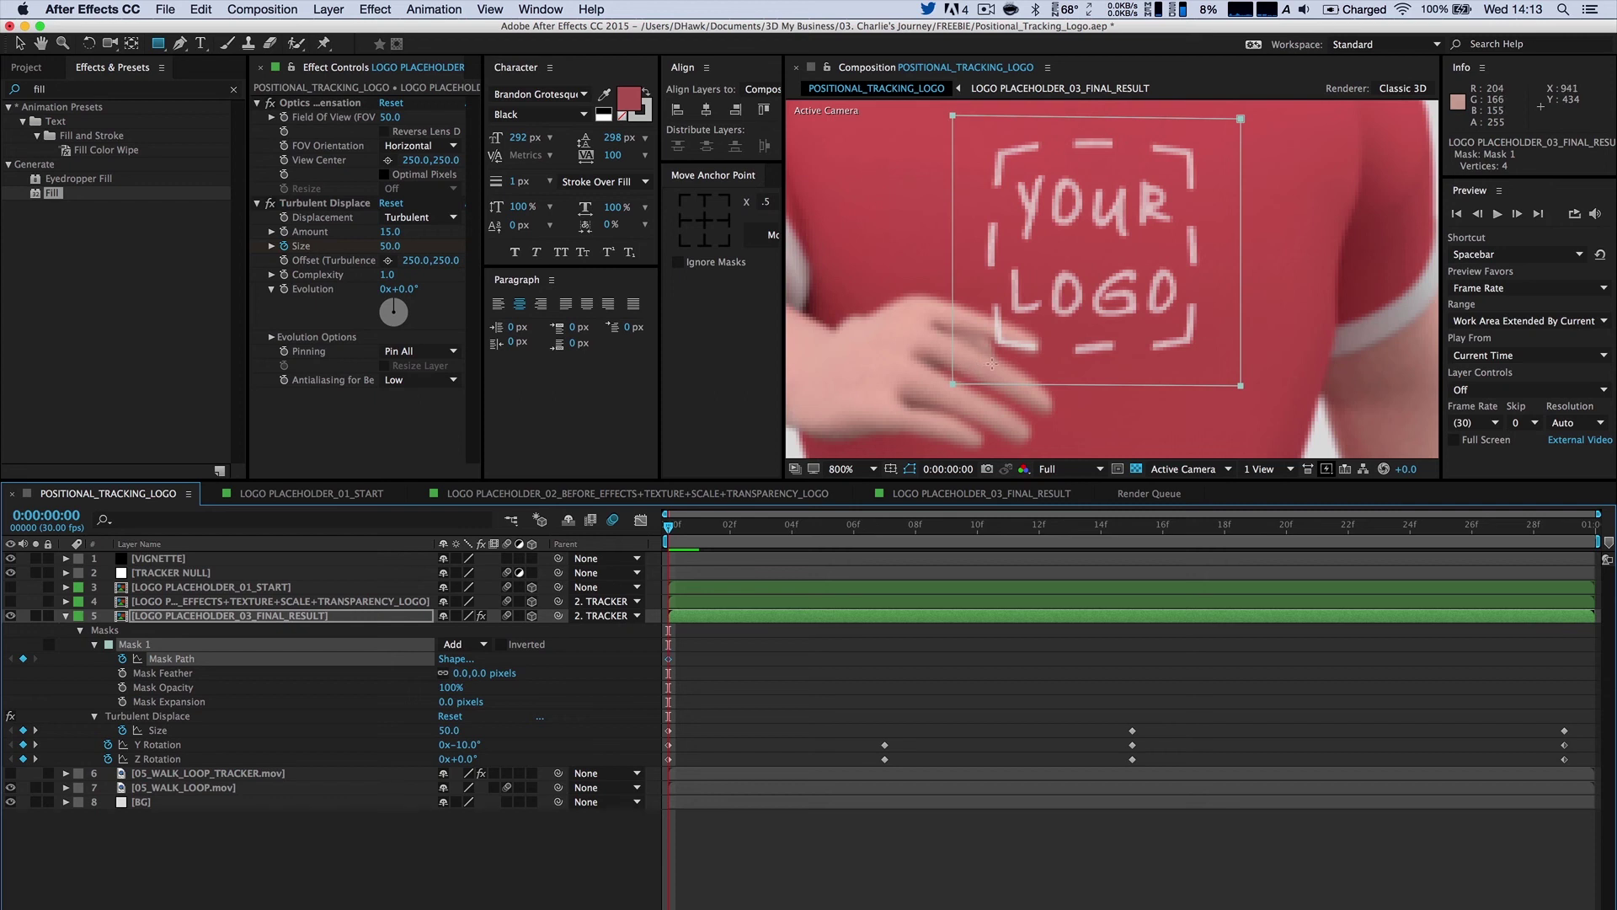
Add two vertices to Mask 1 with the Pen tool and reshape its lower-left corner along the hand's upper finger.
key(g)
scroll(993, 377, up, 2)
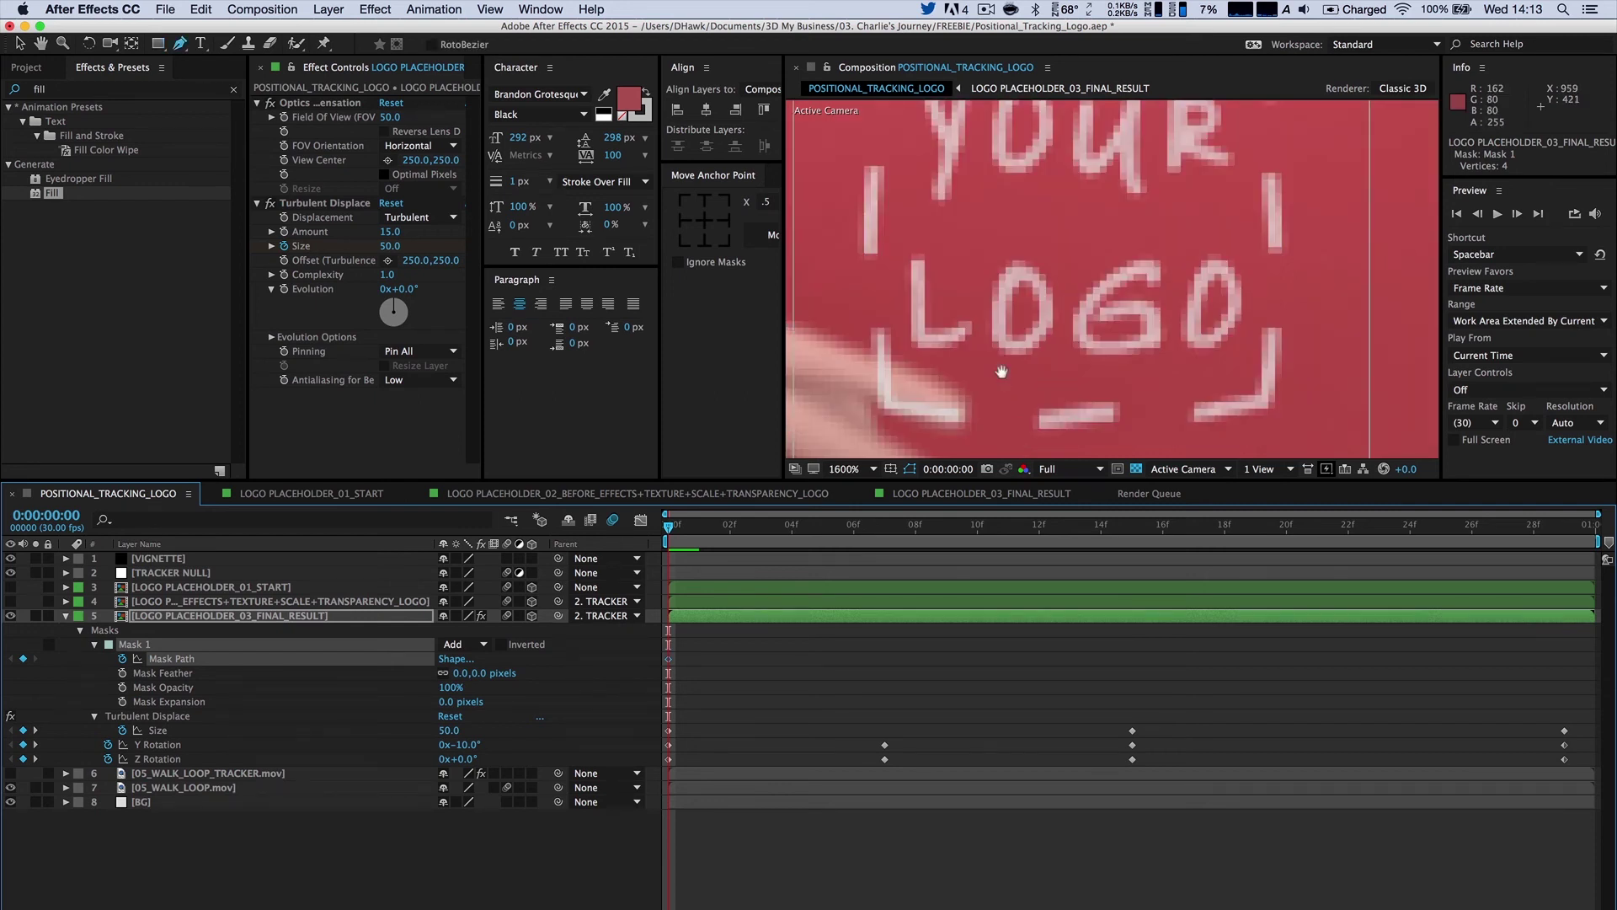
click(1030, 323)
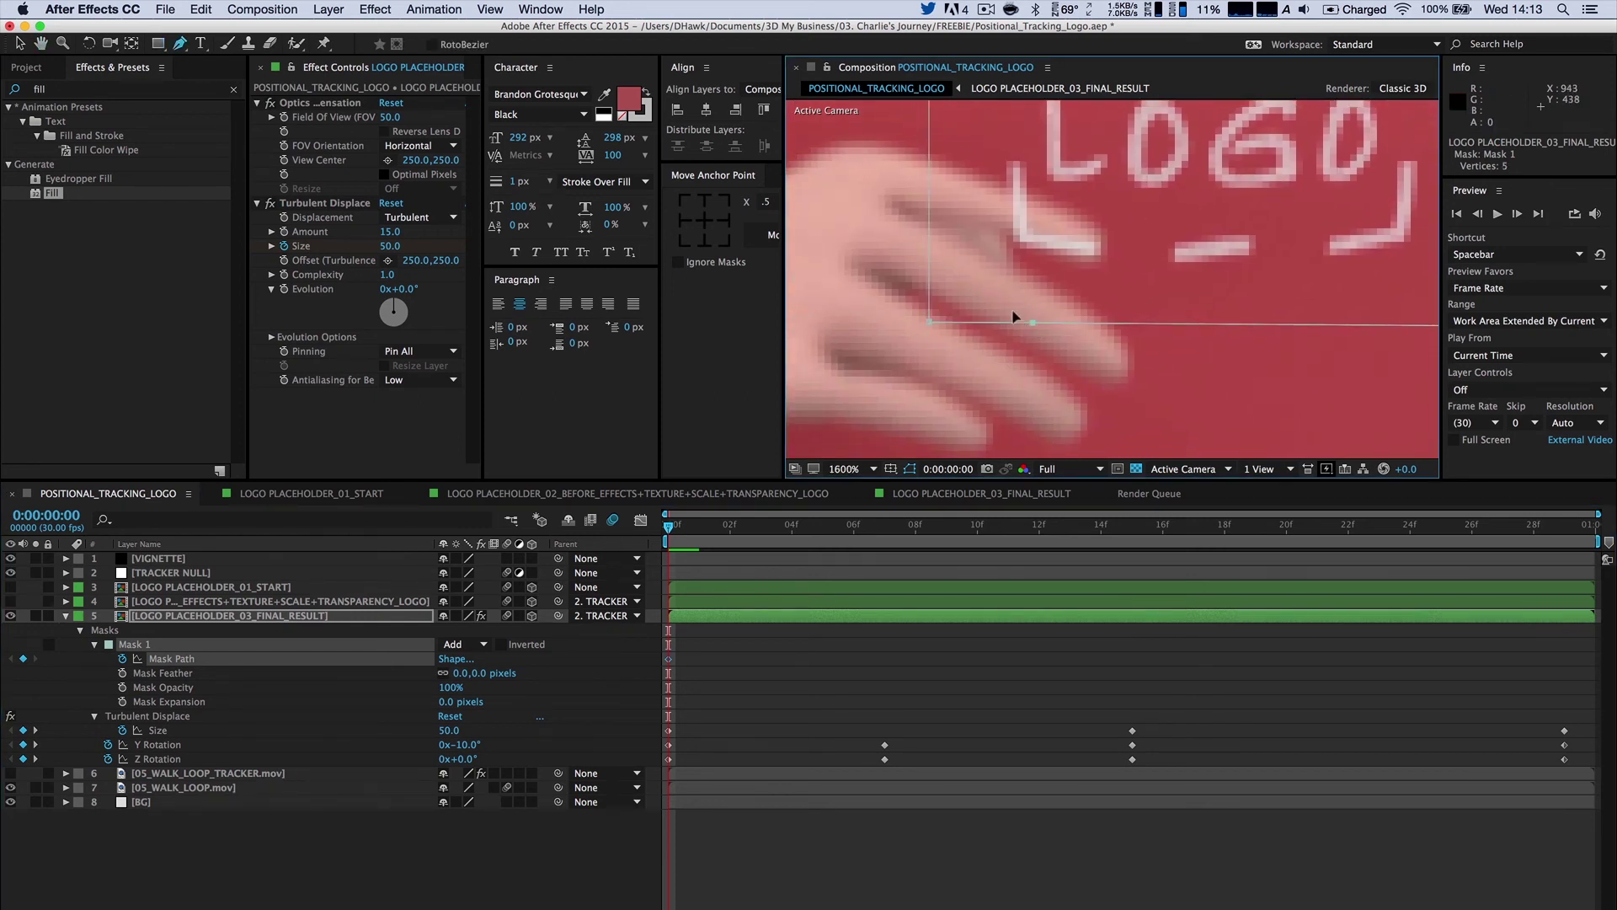
click(927, 211)
drag(928, 320, 1024, 197)
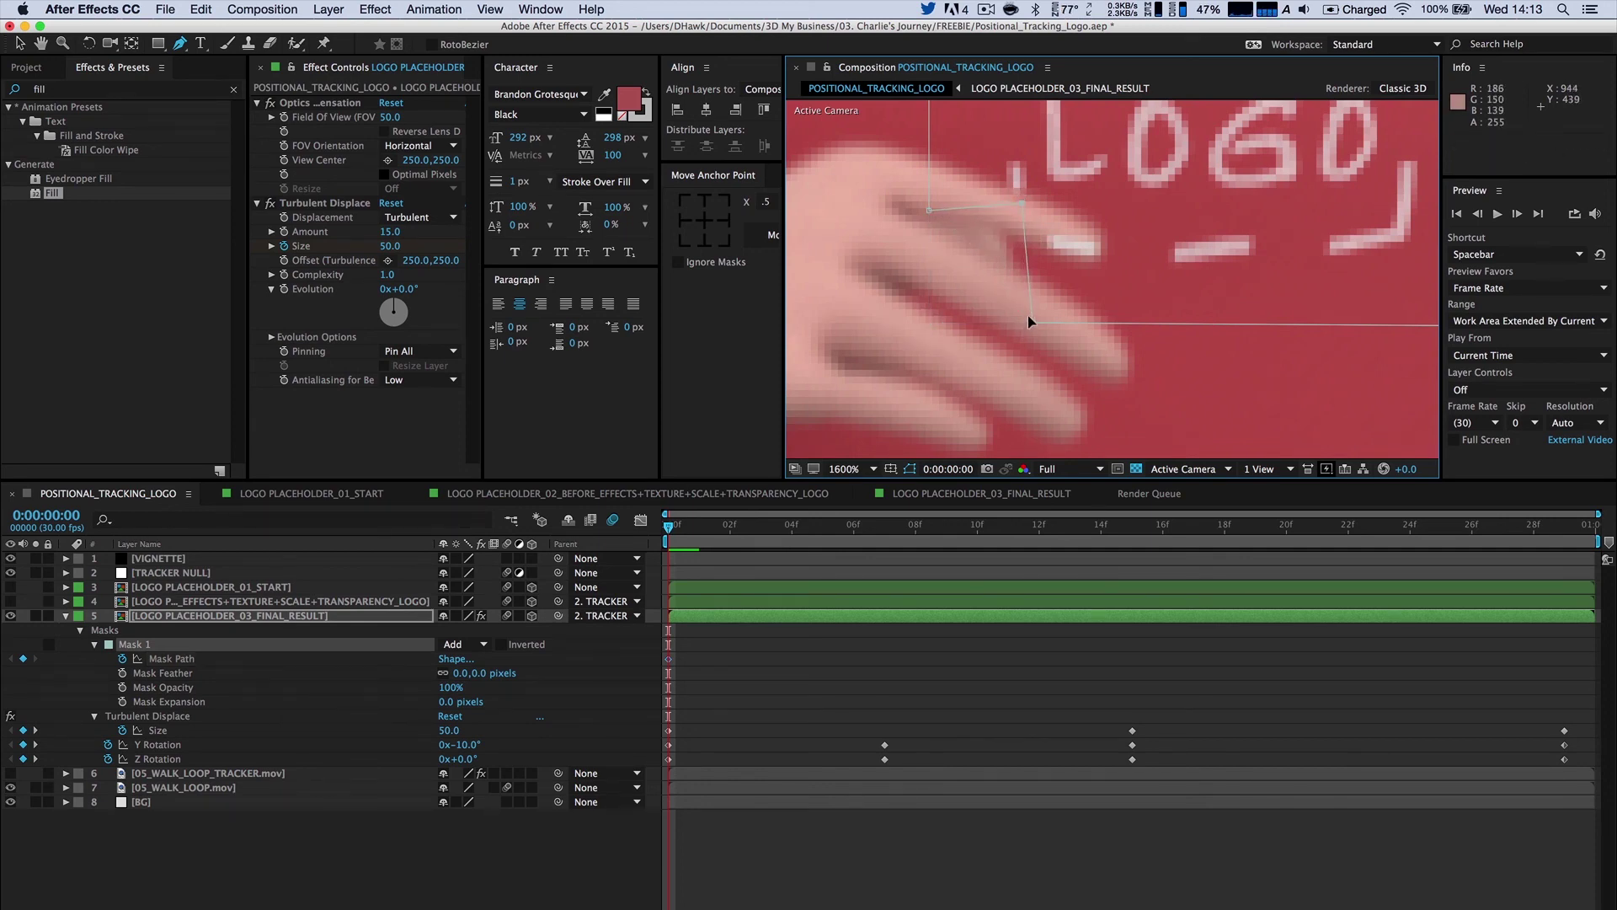
drag(1031, 322, 1100, 223)
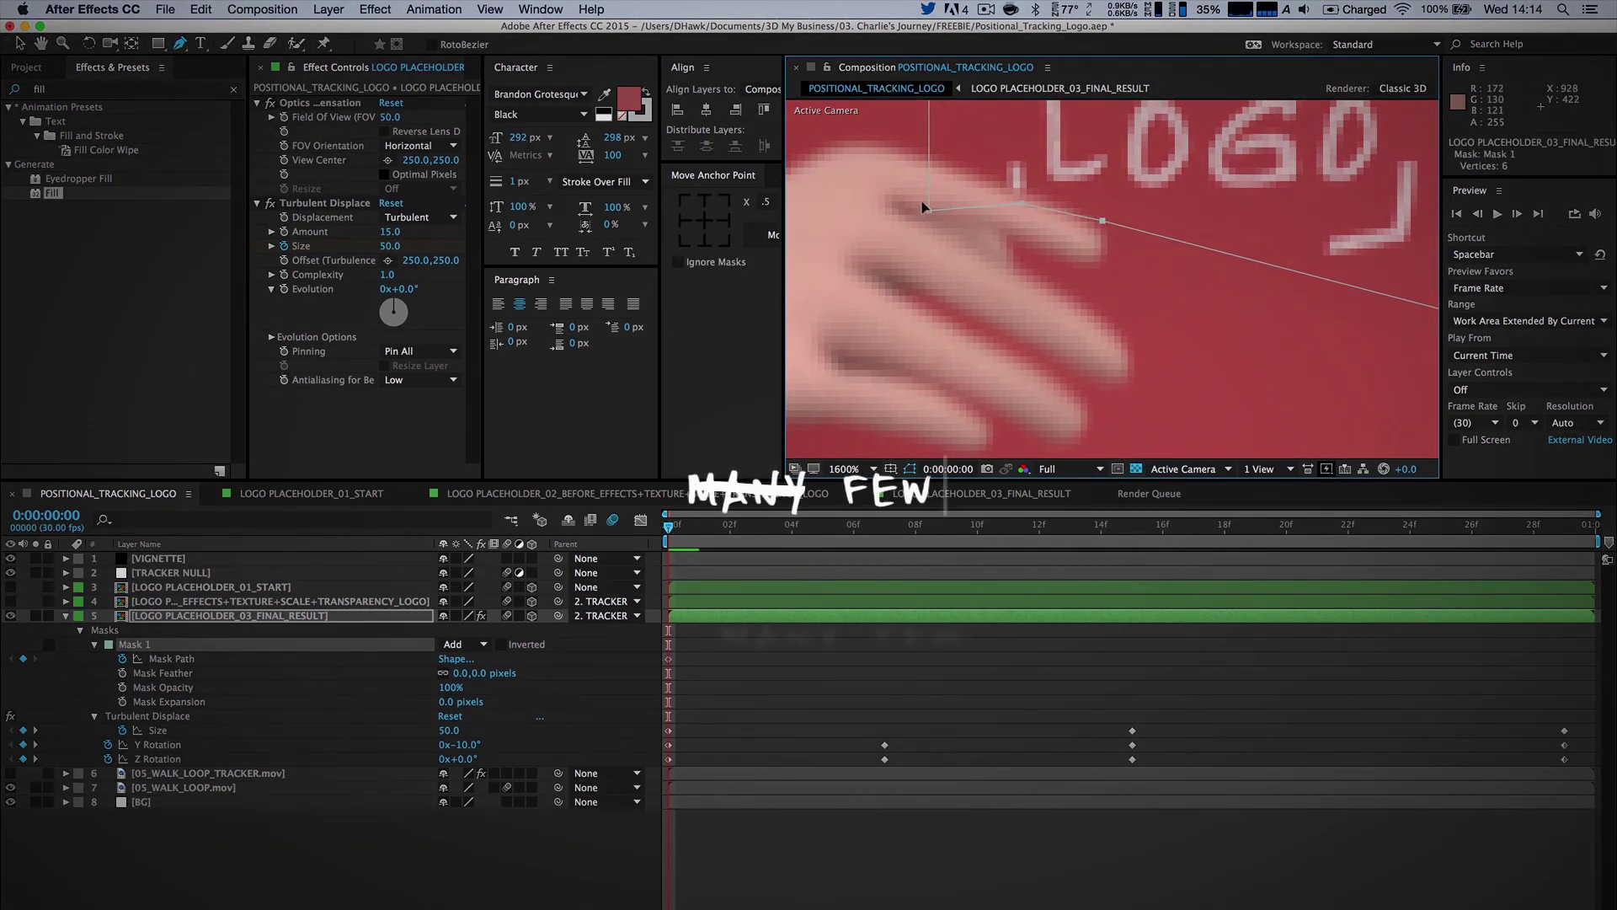
drag(928, 210, 926, 157)
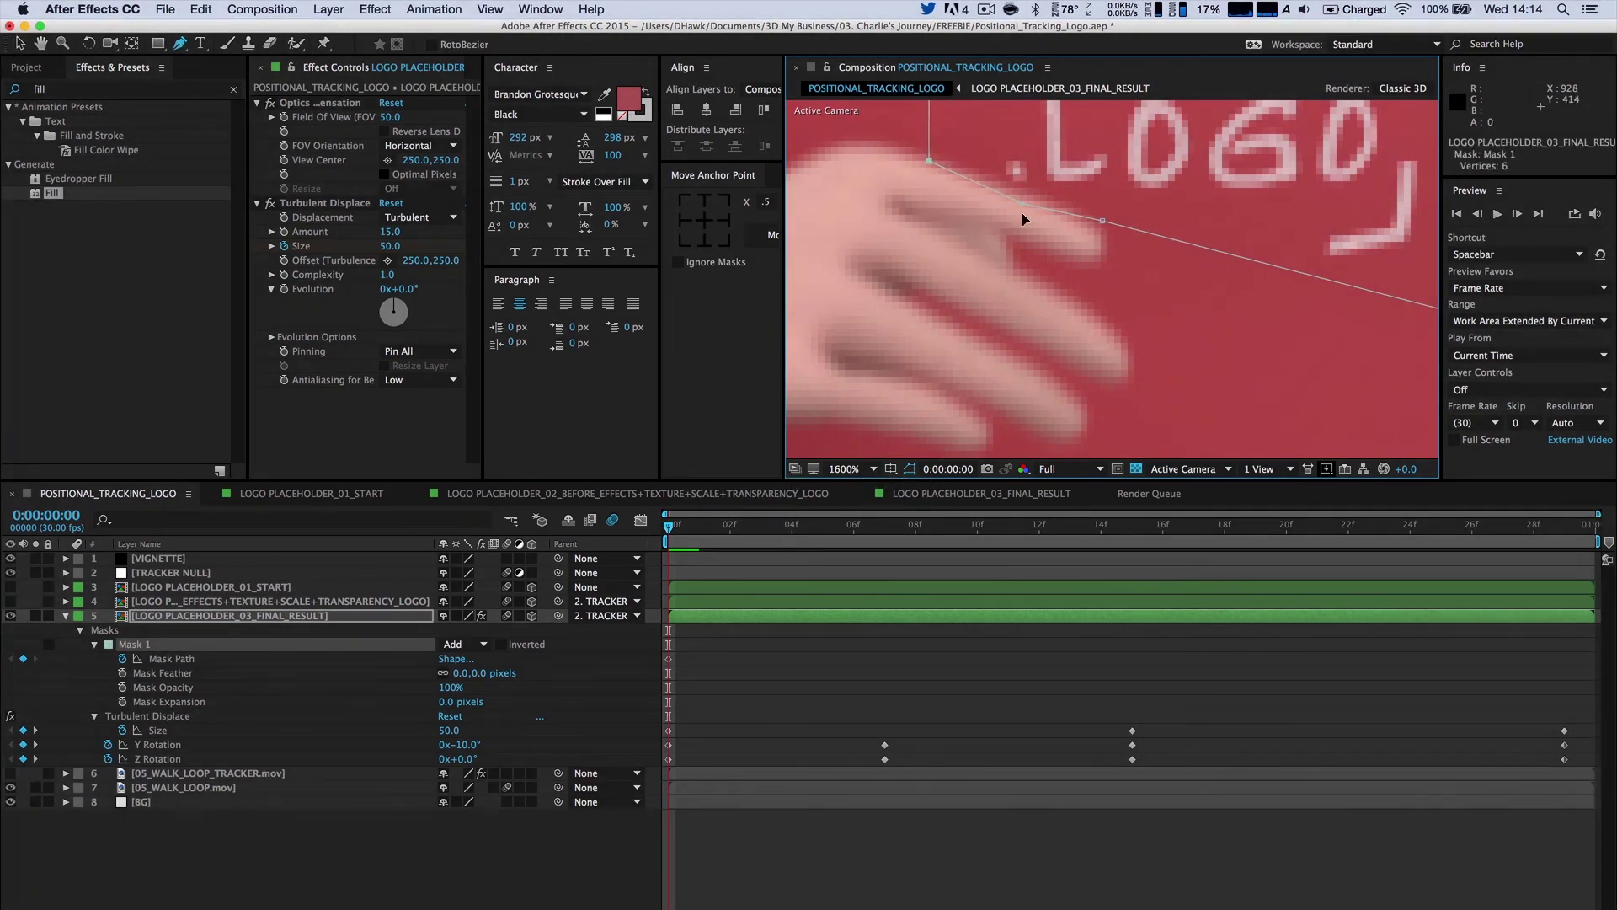
key(space)
drag(1044, 227, 1057, 359)
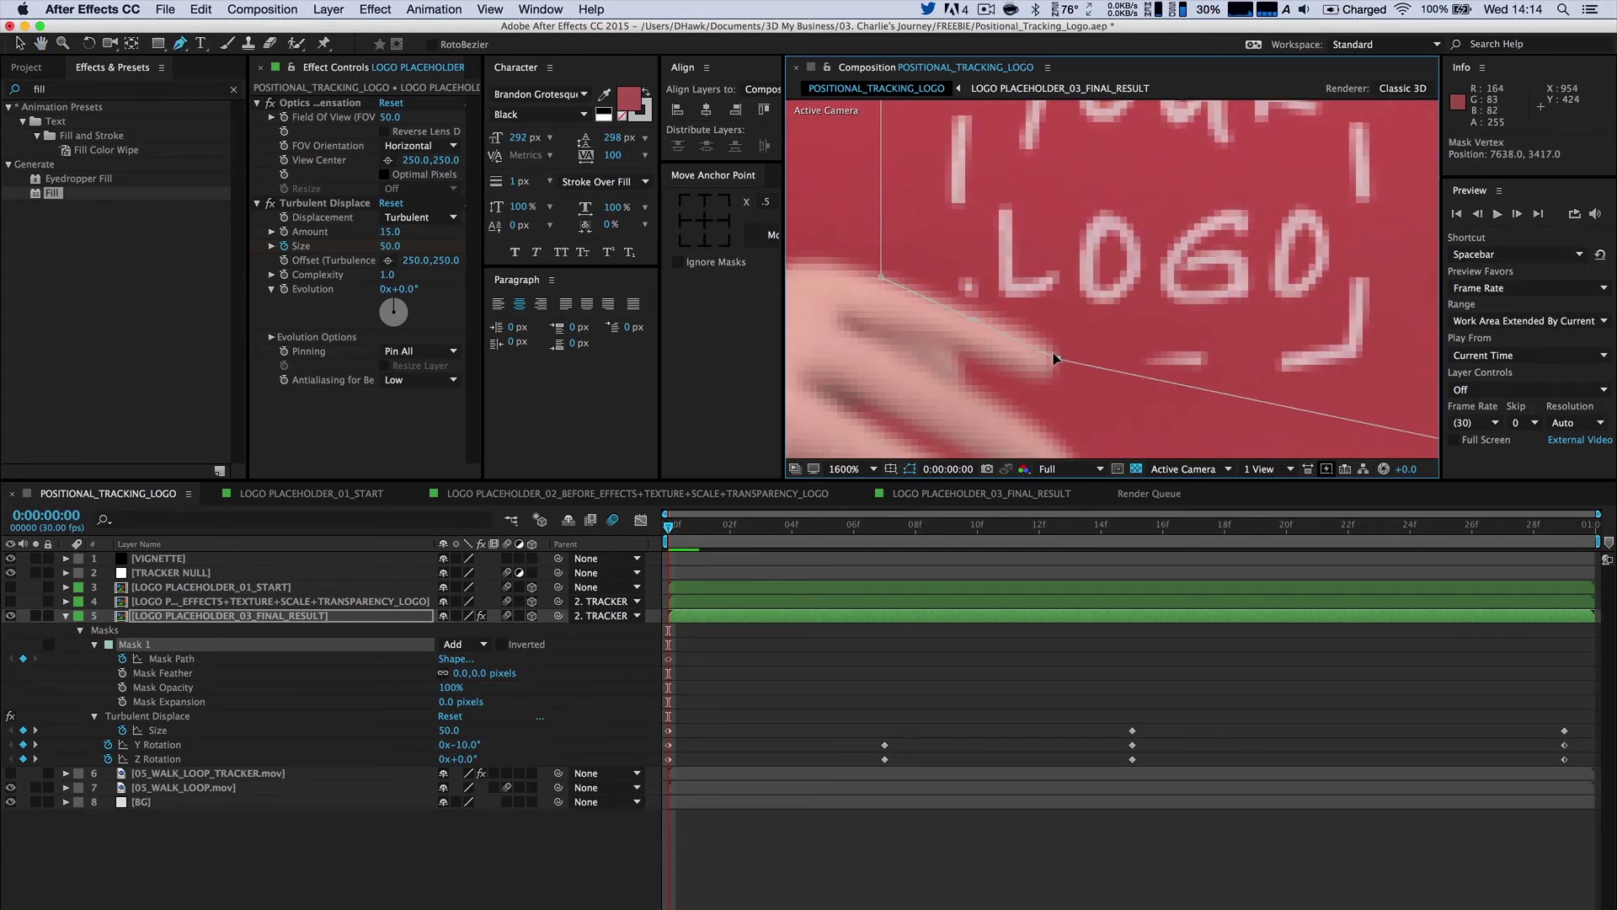
Try a Mask Expansion of 18 pixels on Mask 1 and undo it.
click(165, 674)
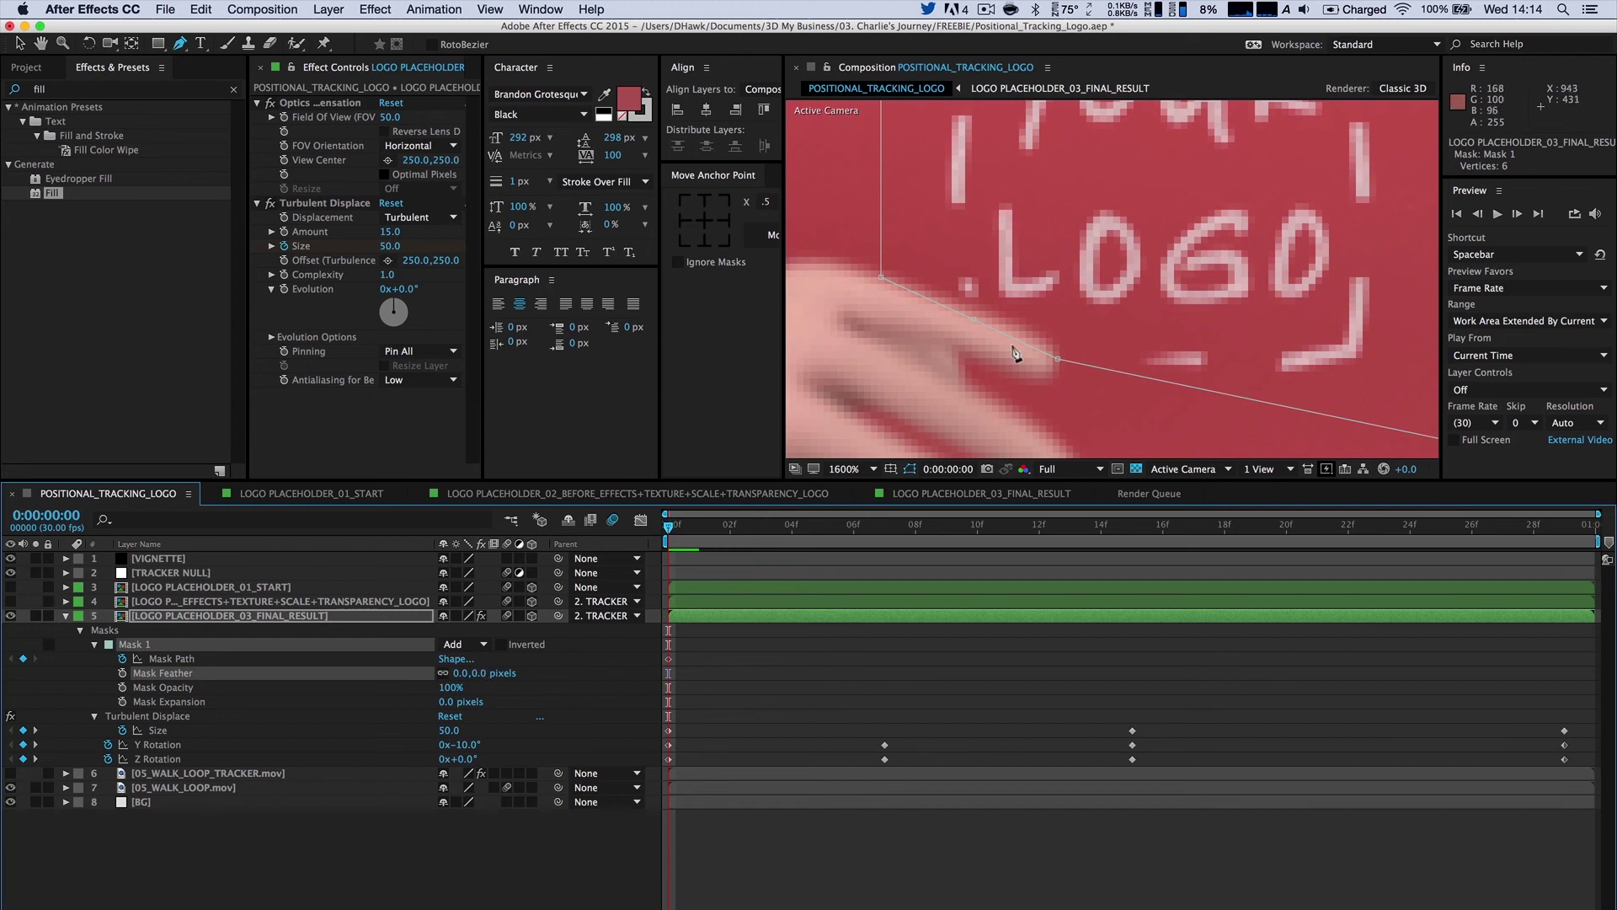
drag(1028, 351, 1112, 289)
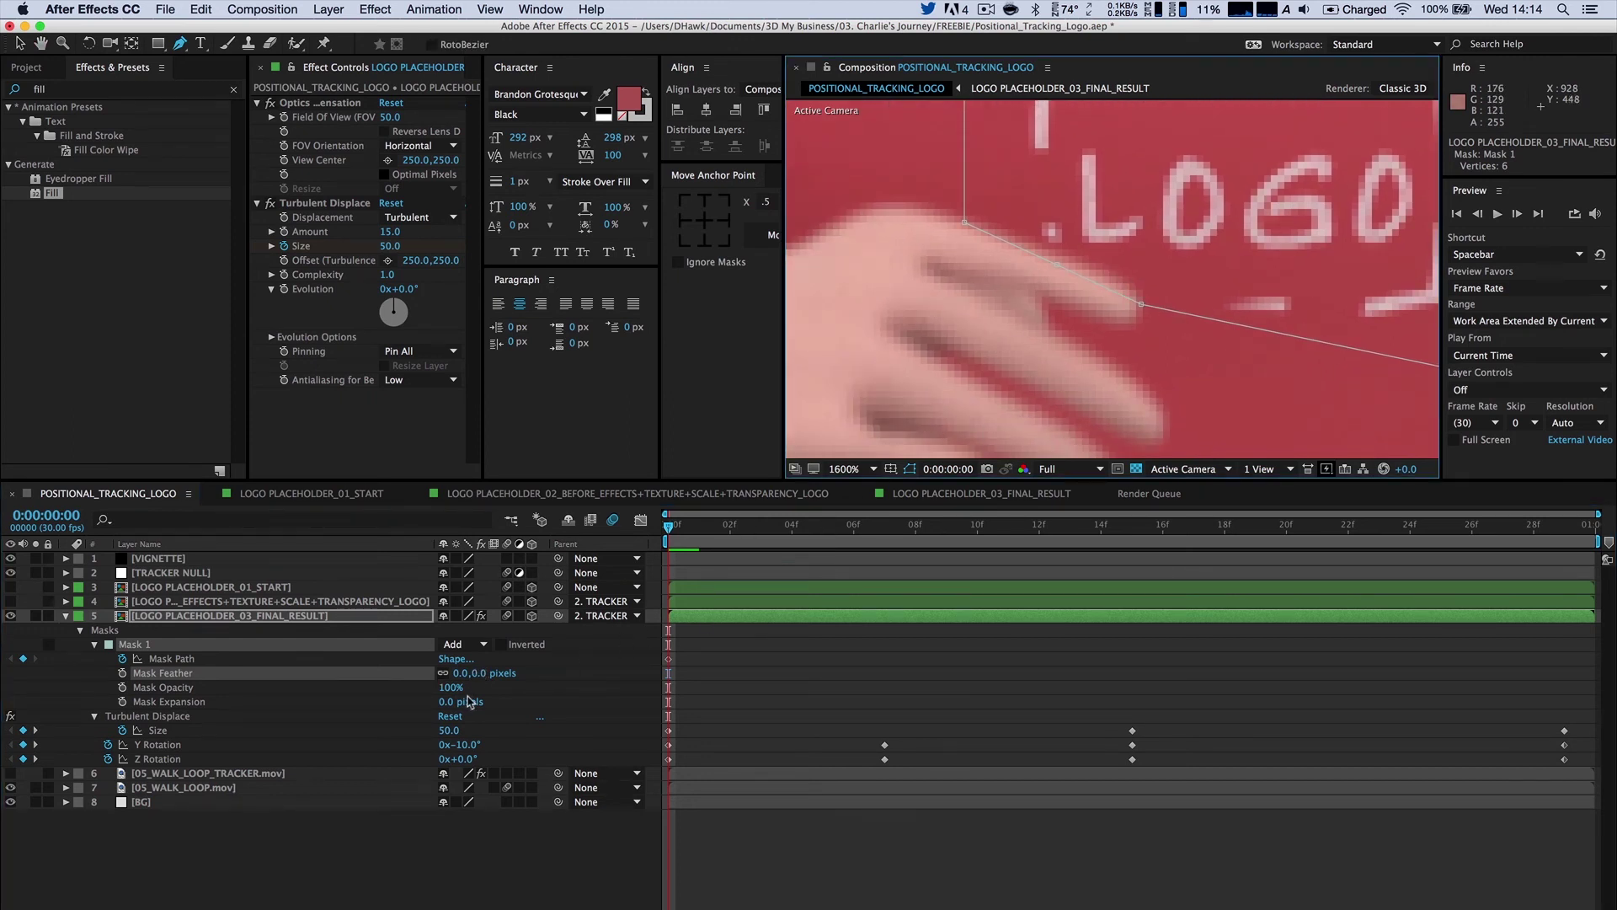
drag(451, 703, 463, 702)
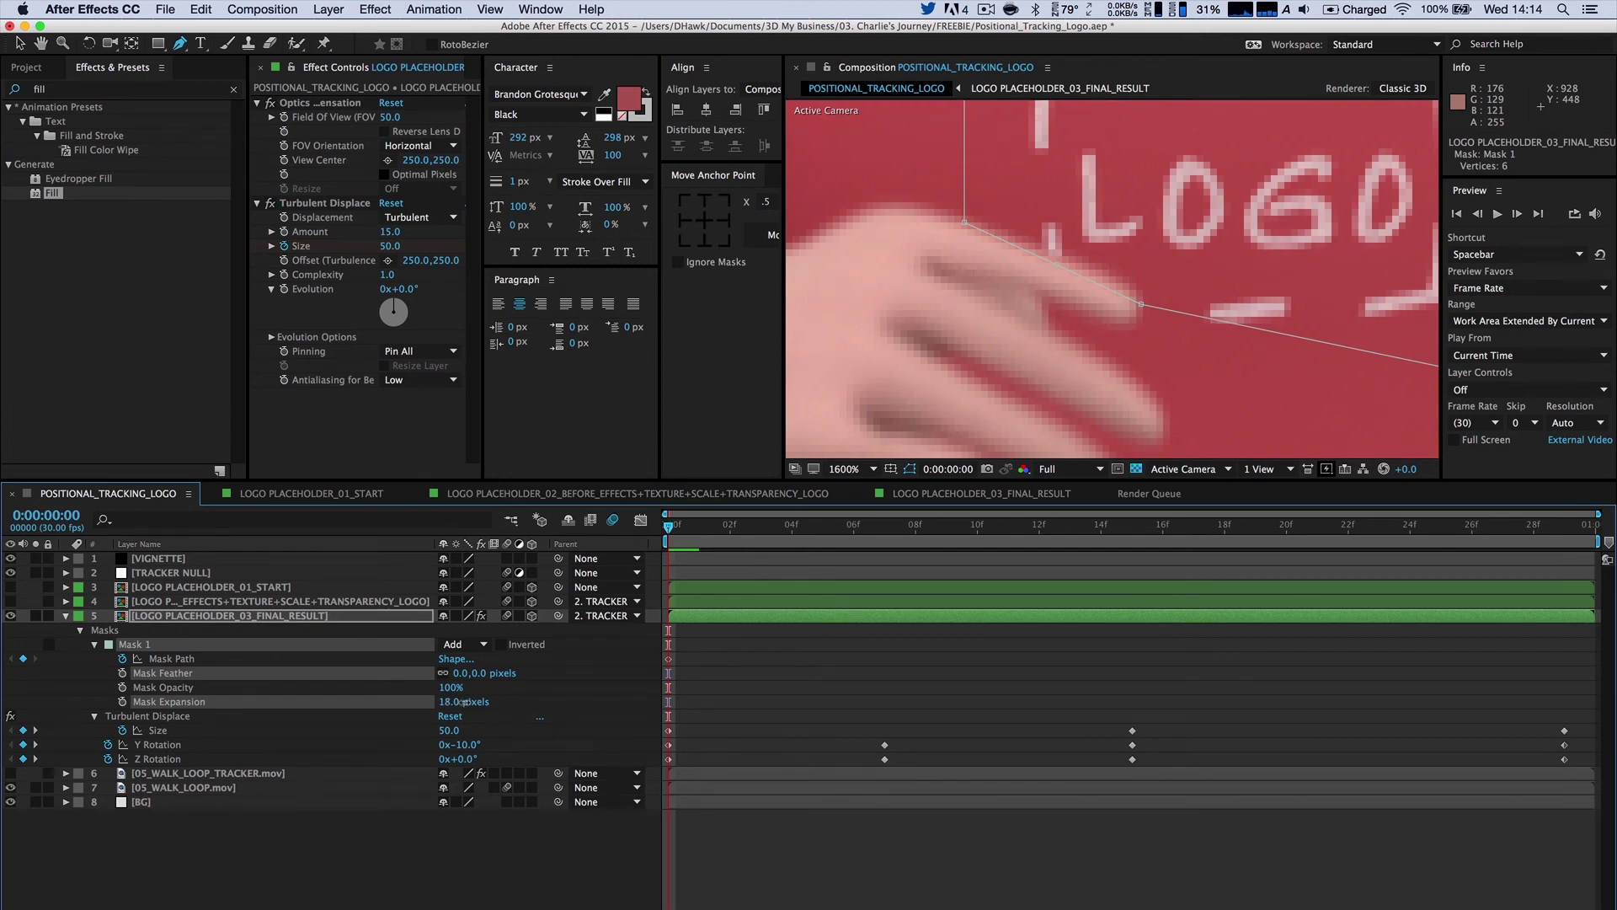
key(super+z)
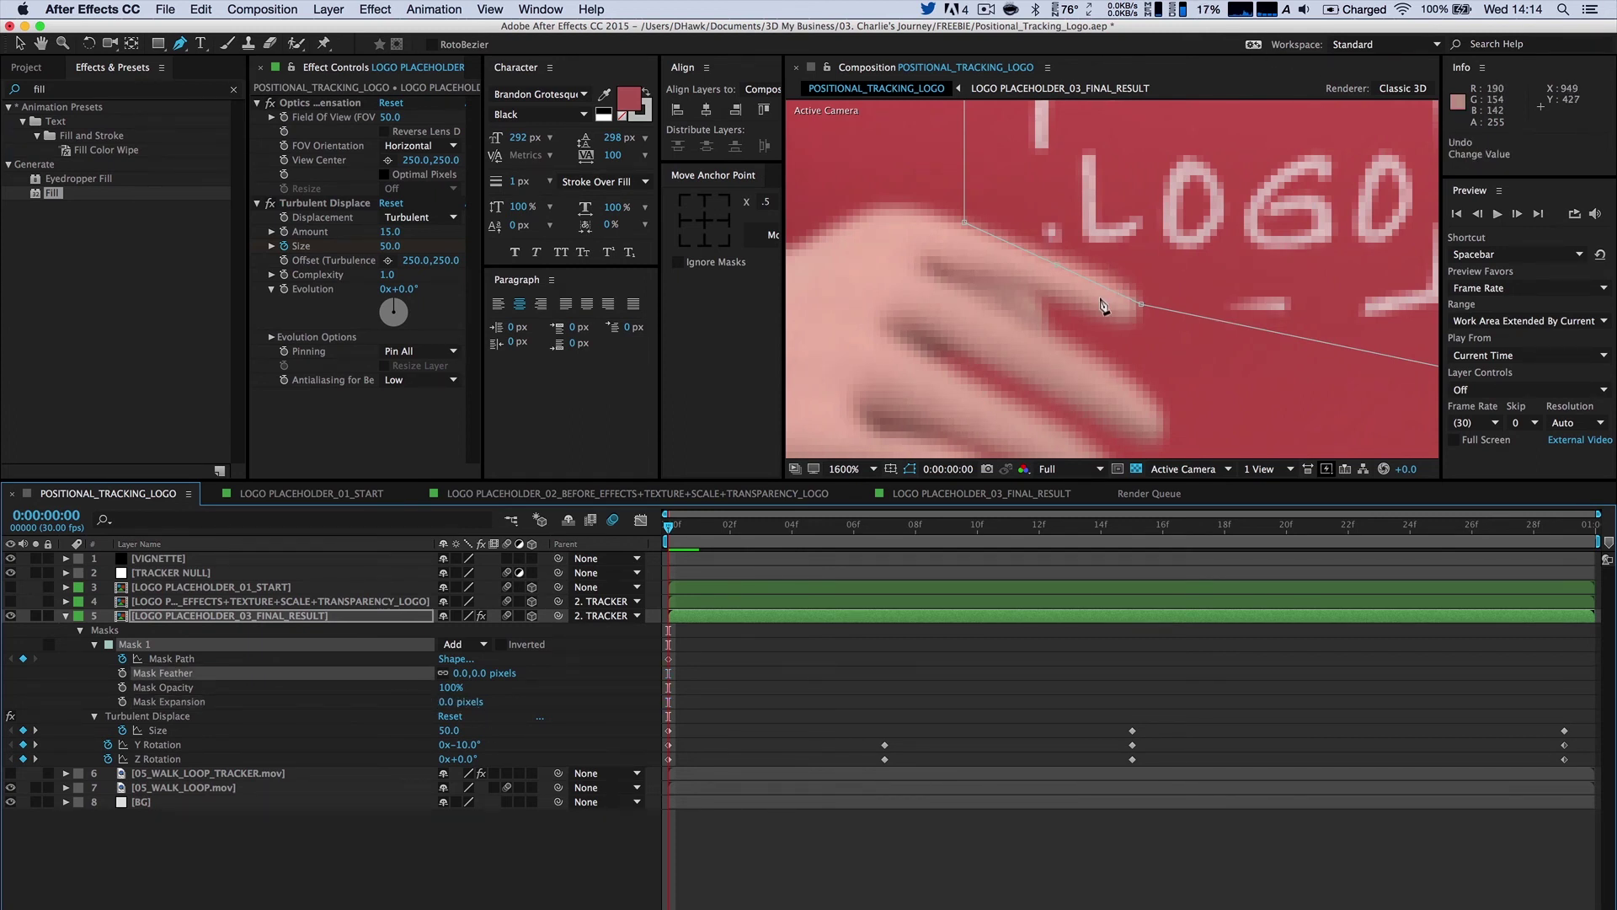
Fine-tune Mask 1's vertices at frame 0 to follow the hand's upper finger from knuckle to fingertip.
mouse_move(1140, 304)
mouse_down()
mouse_move(1143, 317)
mouse_move(1134, 286)
mouse_move(1144, 308)
mouse_up()
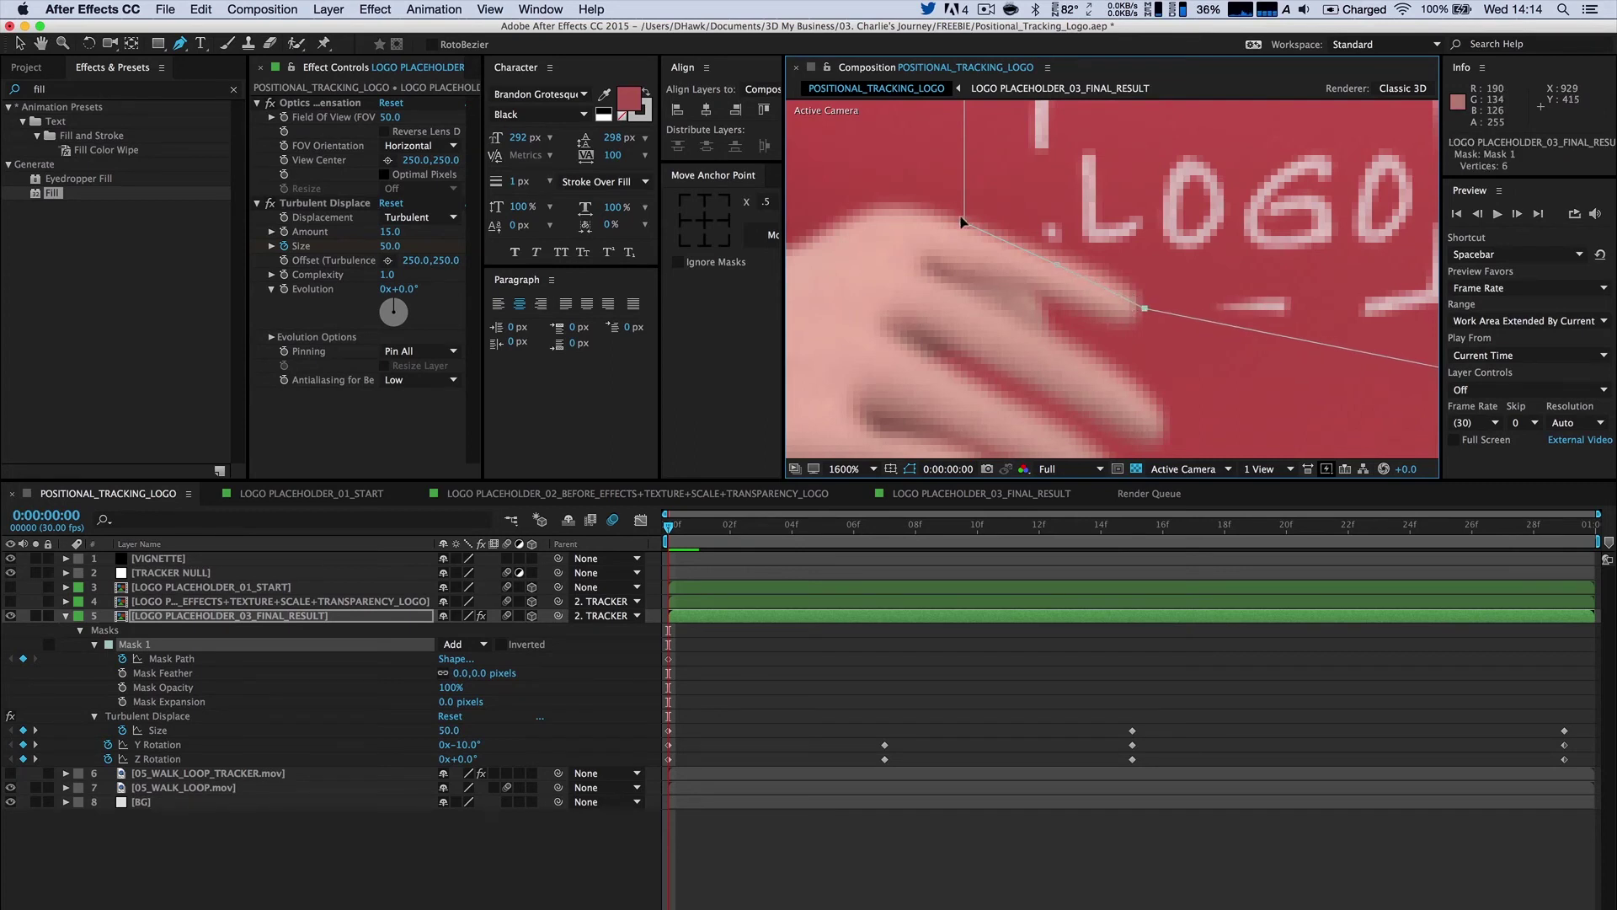
drag(962, 221, 956, 219)
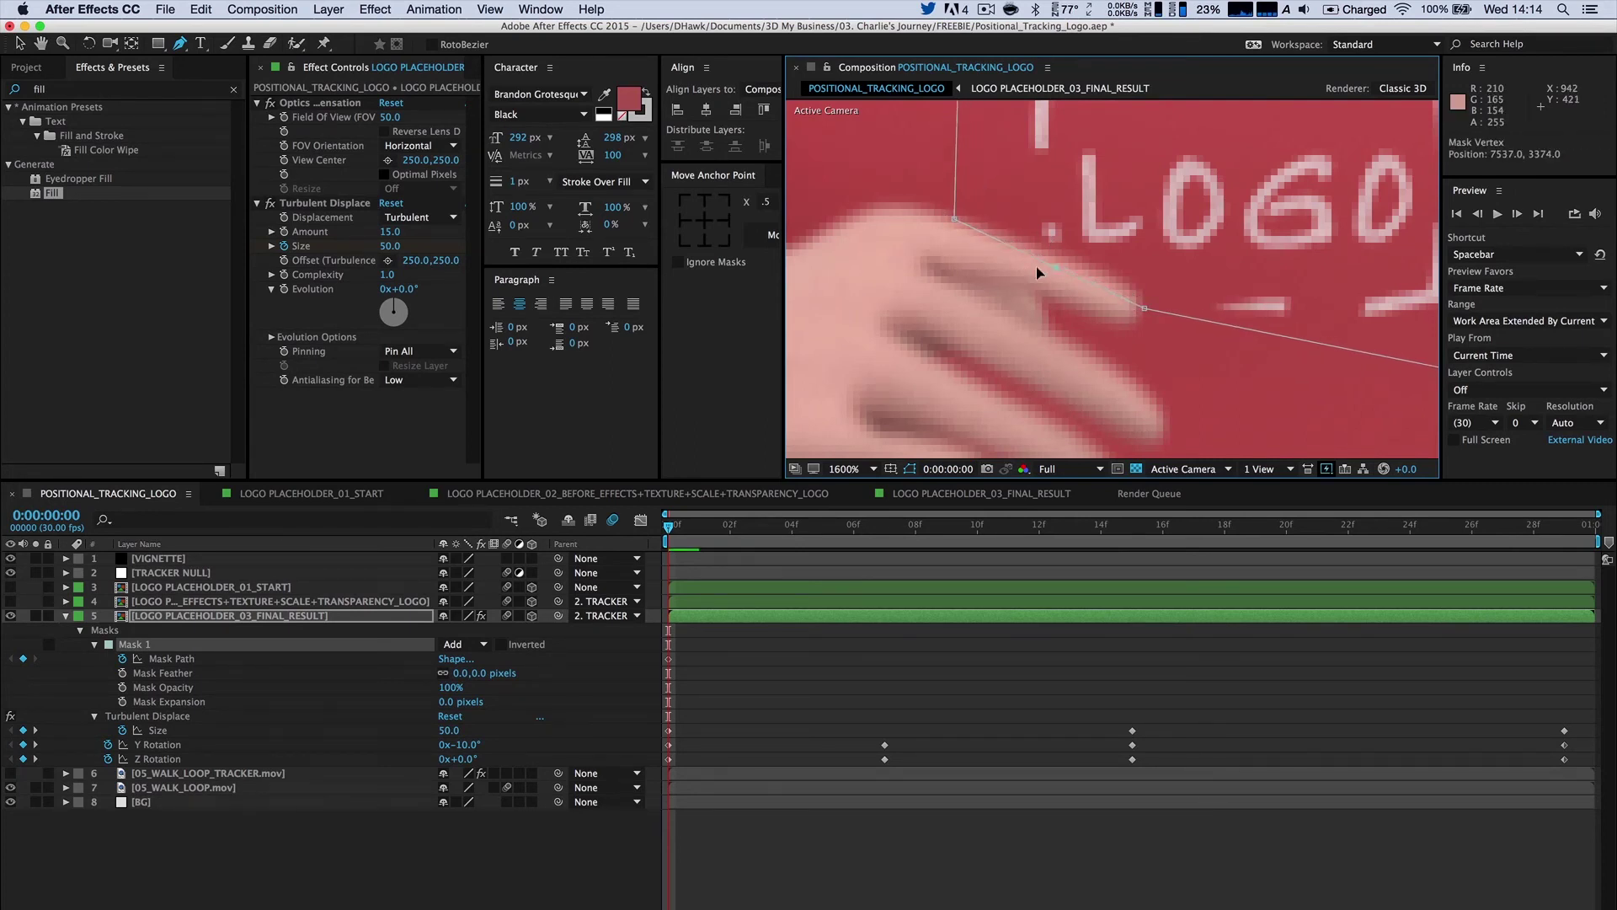
drag(1075, 264, 1200, 230)
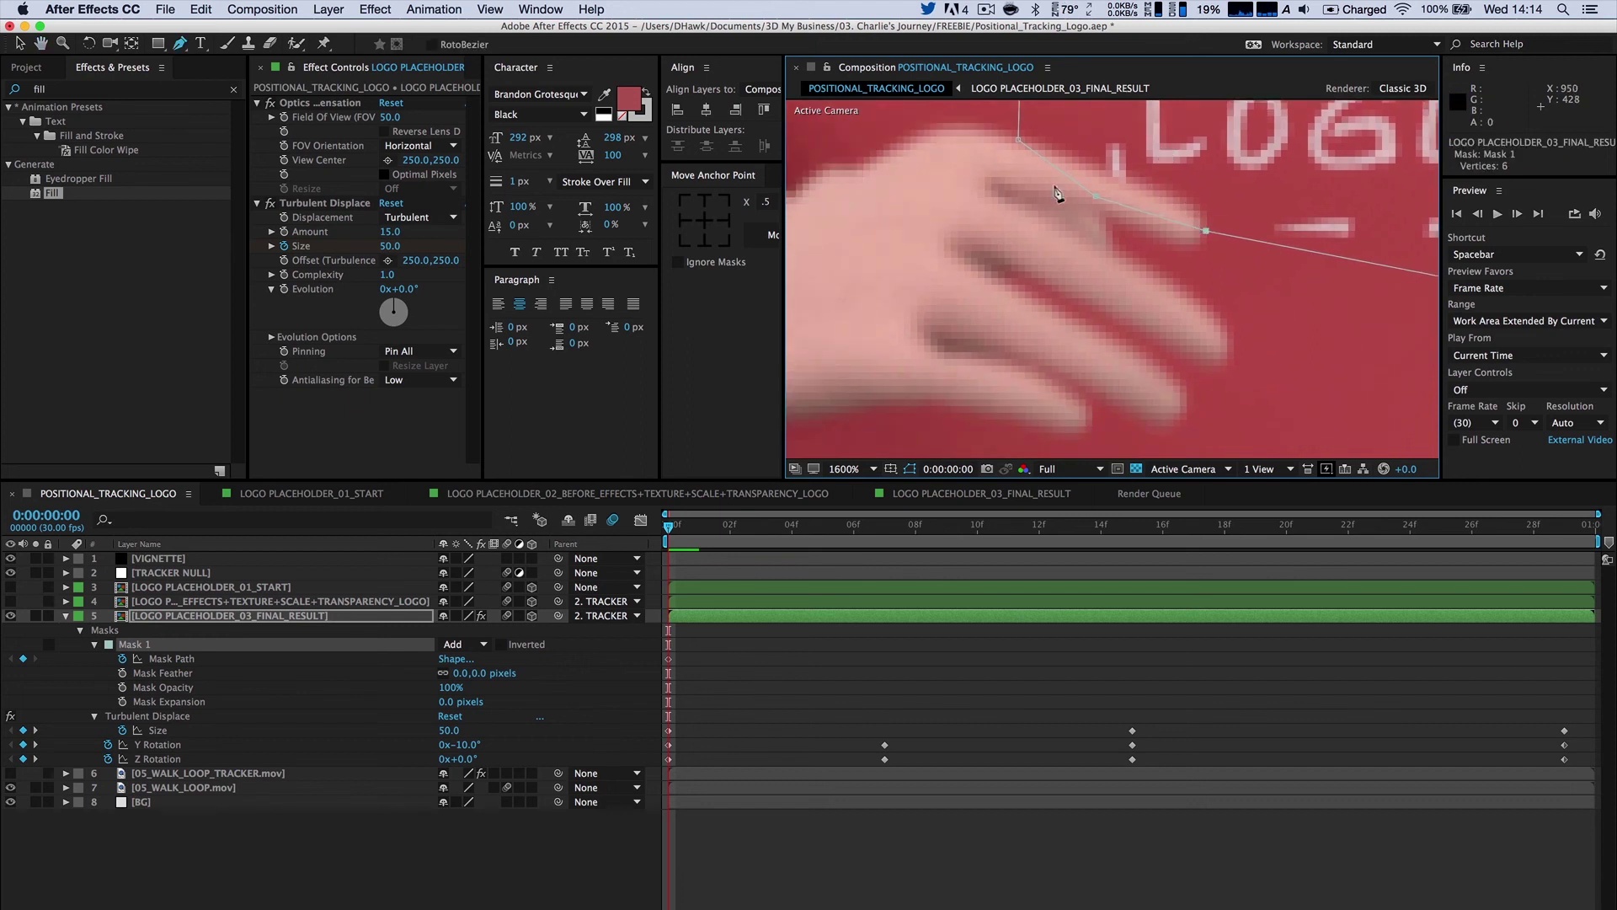
drag(1014, 137, 1006, 137)
drag(1114, 210, 1036, 271)
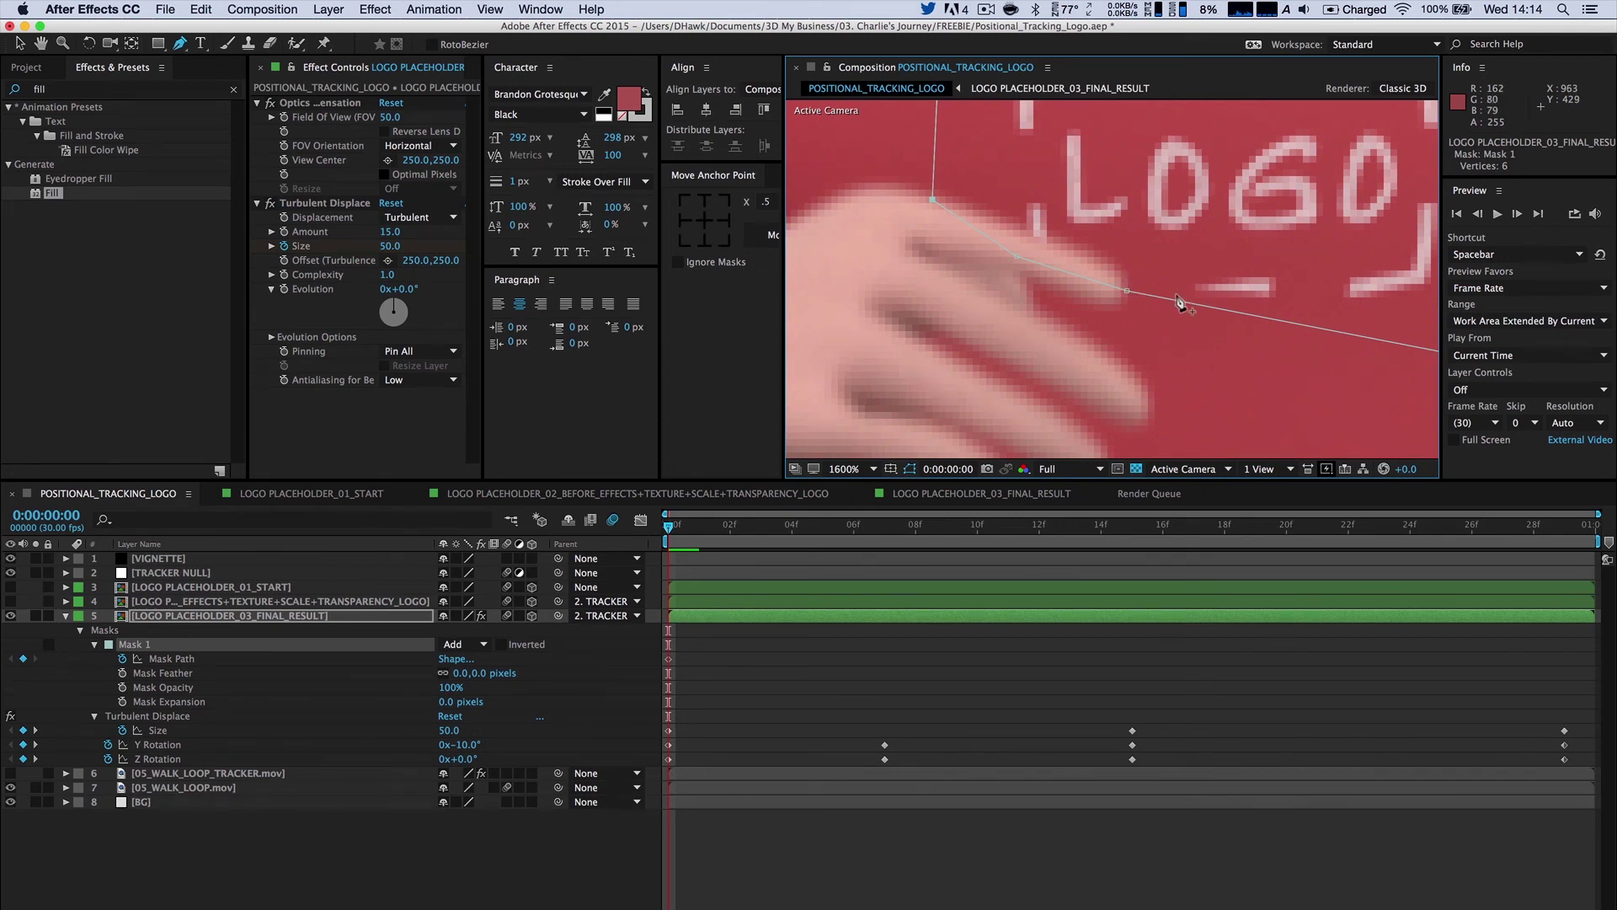
Add three vertices to Mask 1 at frame 0, wrapping the path under the upper fingertip and bending its left edge outward.
drag(1180, 304, 1165, 368)
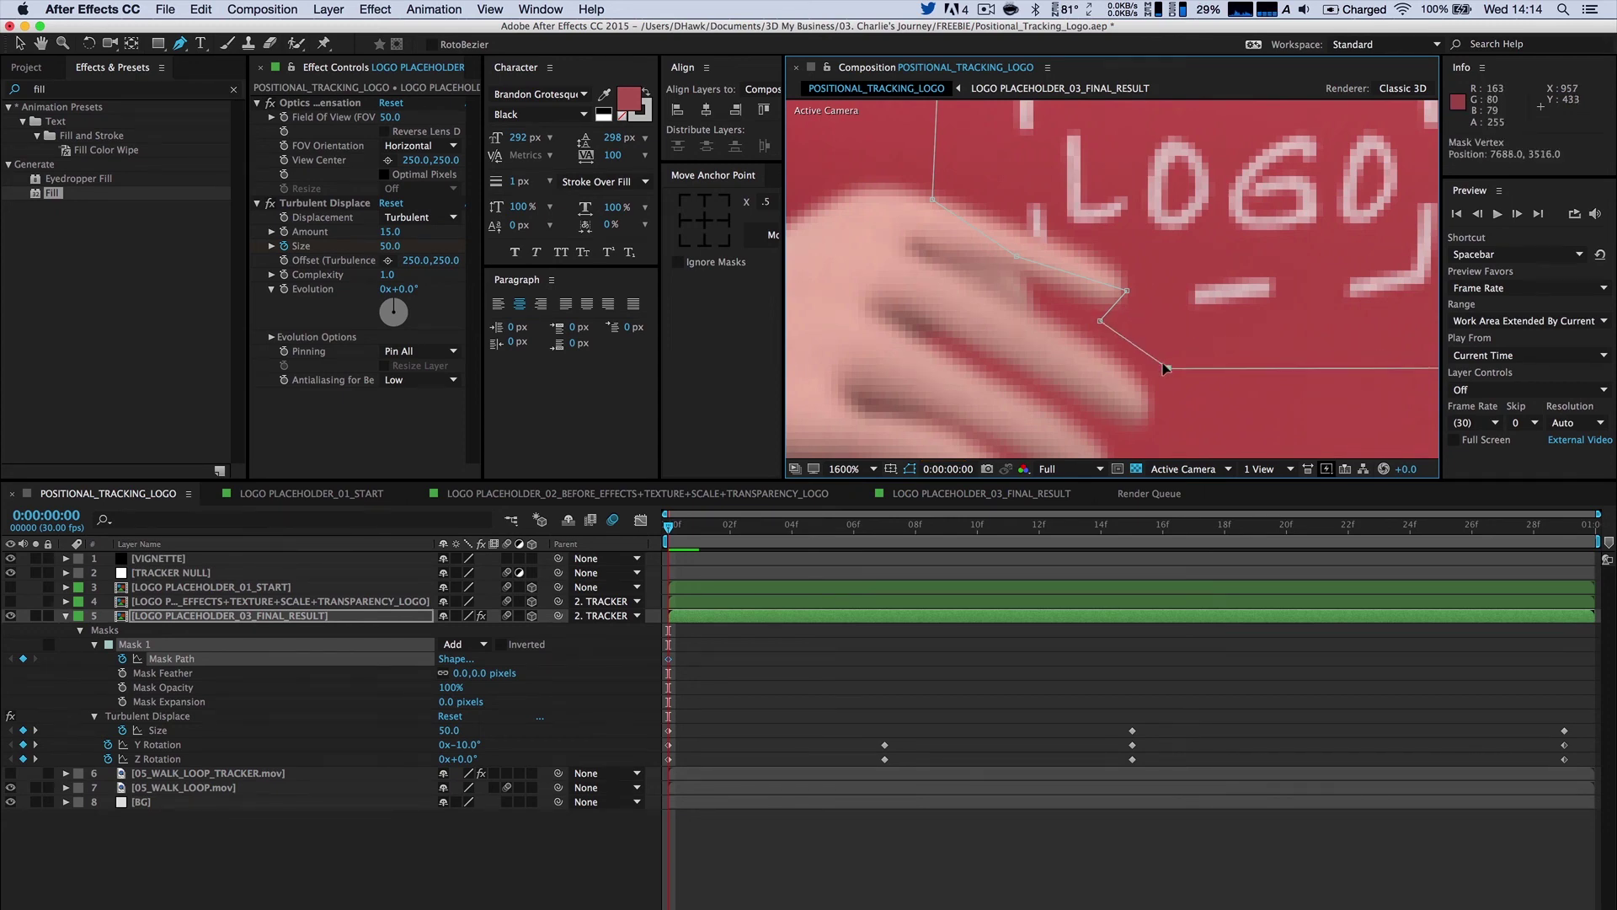
drag(1003, 245, 1179, 278)
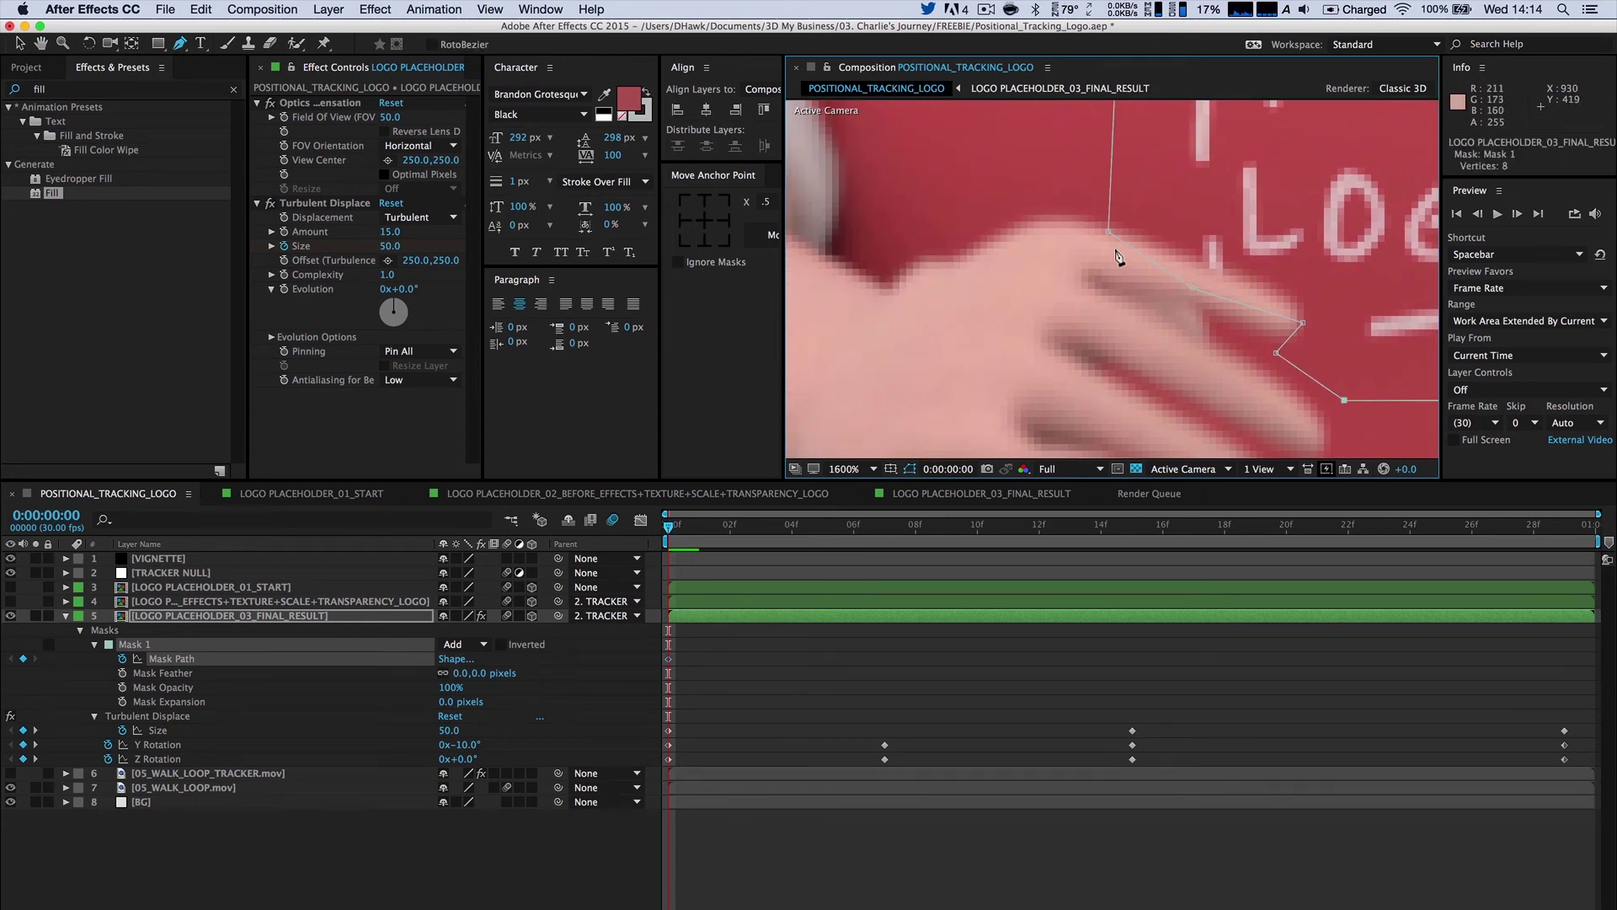
scroll(1119, 257, up, 5)
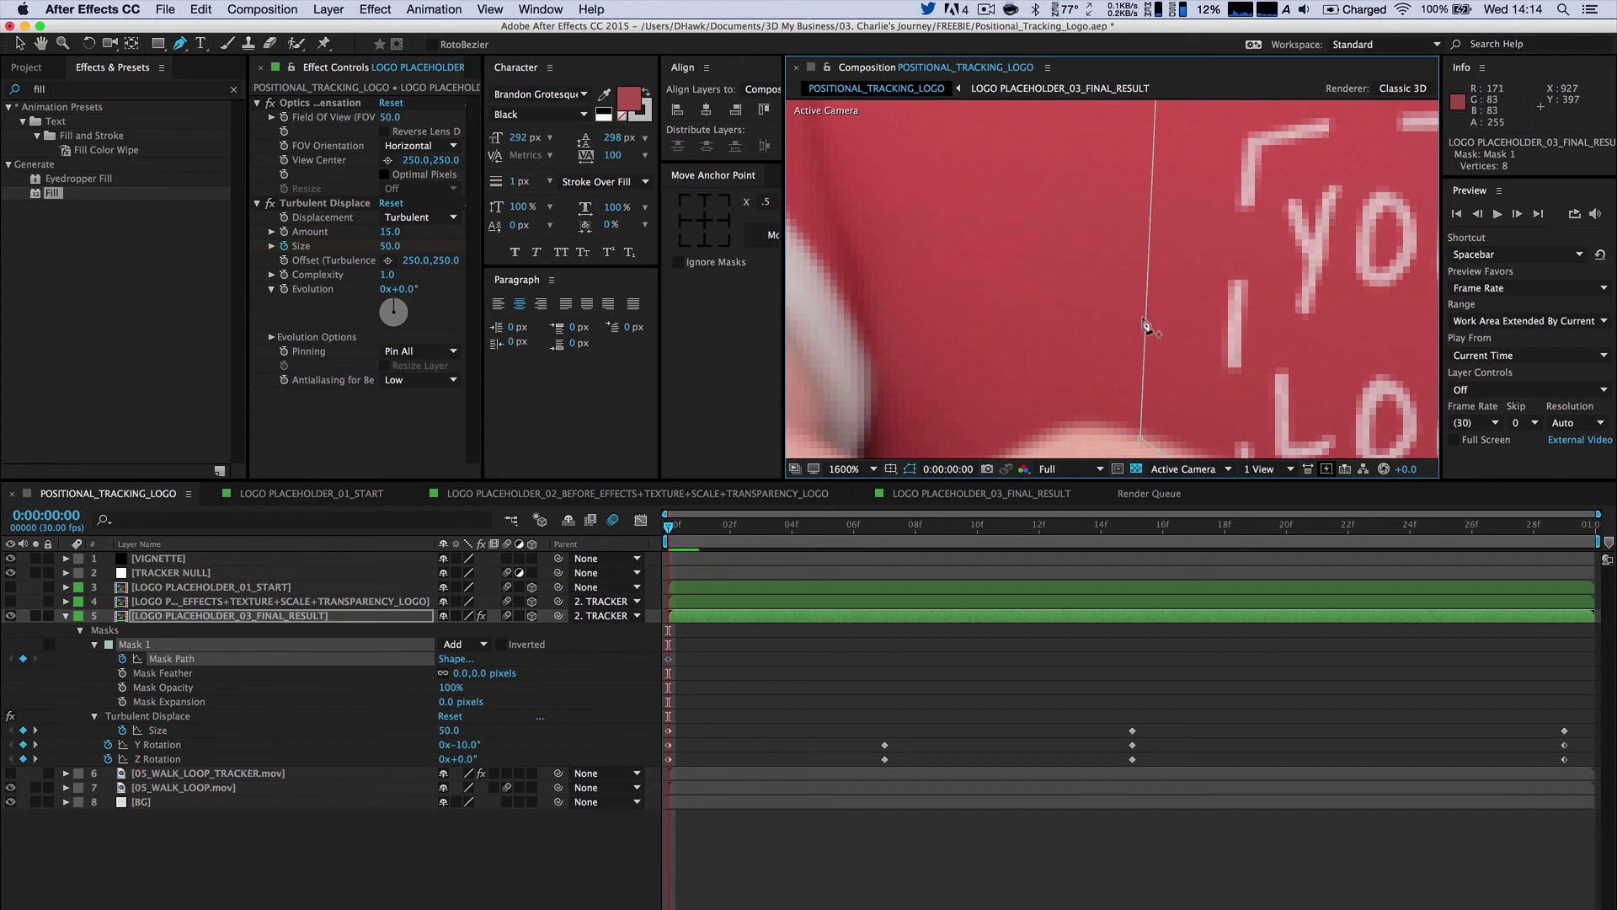
drag(1138, 318, 1050, 289)
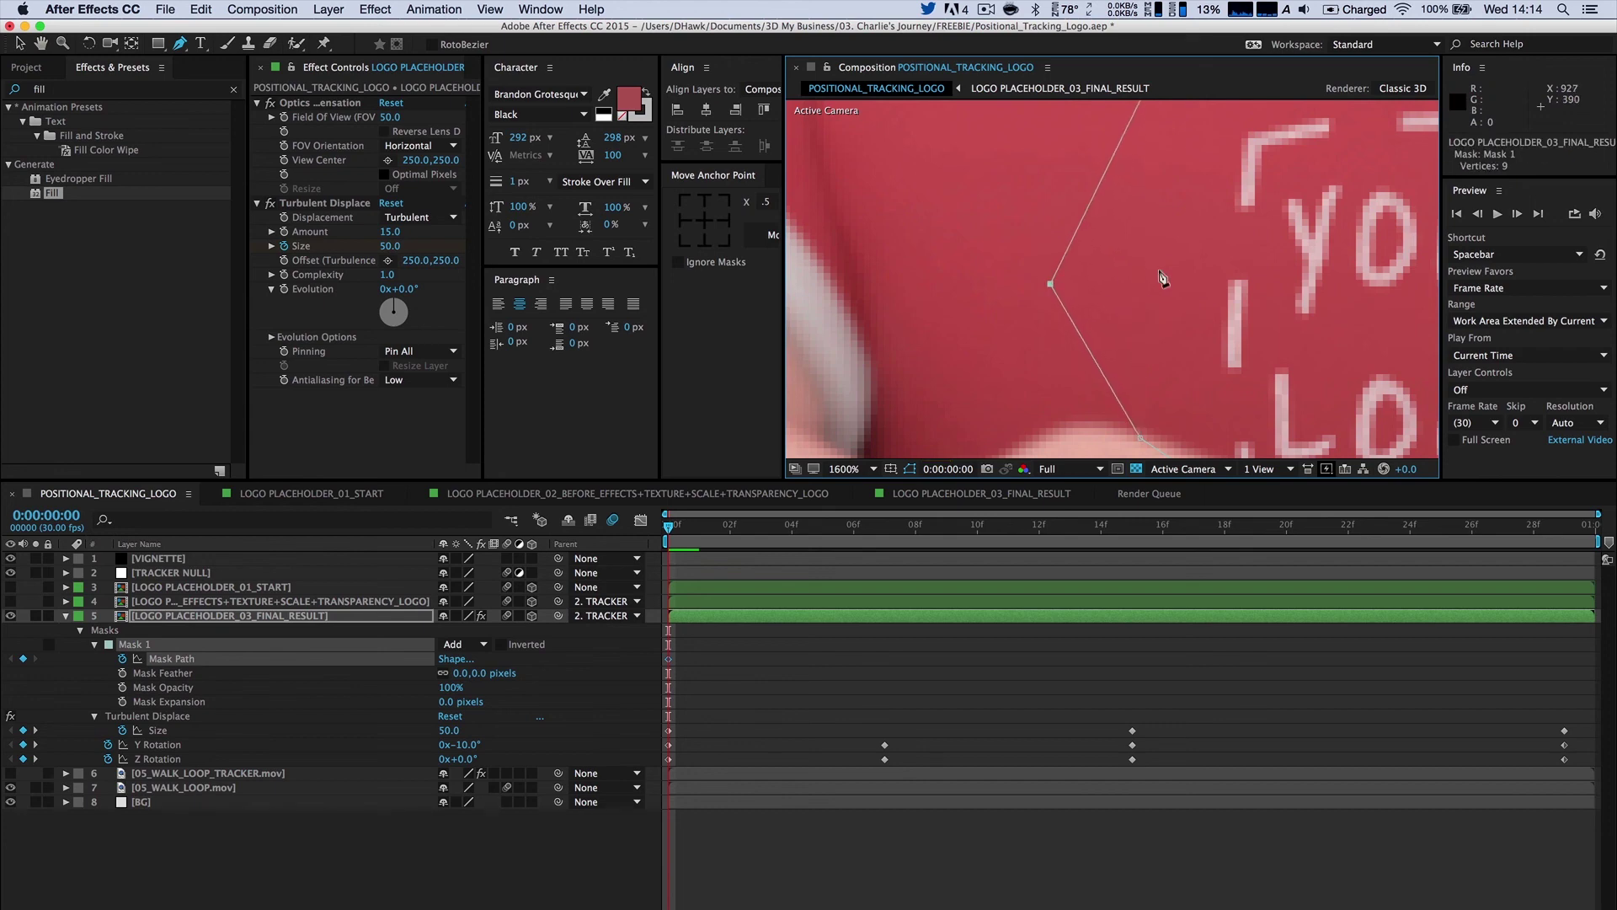
key(comma)
drag(1177, 290, 1101, 233)
key(g)
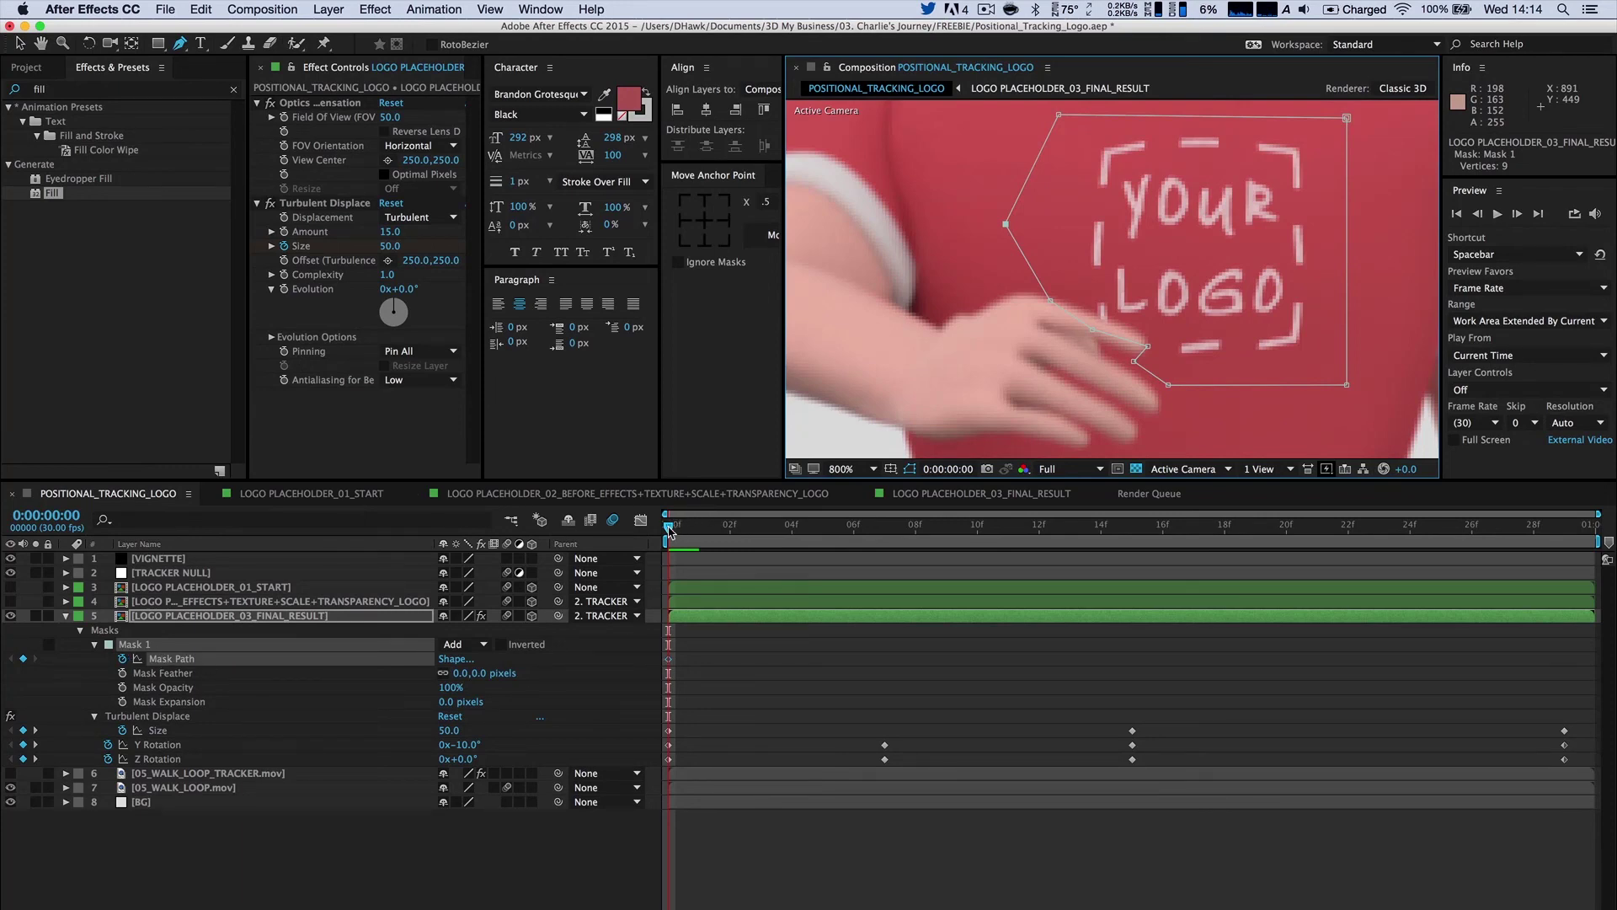
At frame 1, reposition Mask 1's finger vertices along the top and tip of the upper finger.
key(Page_Down)
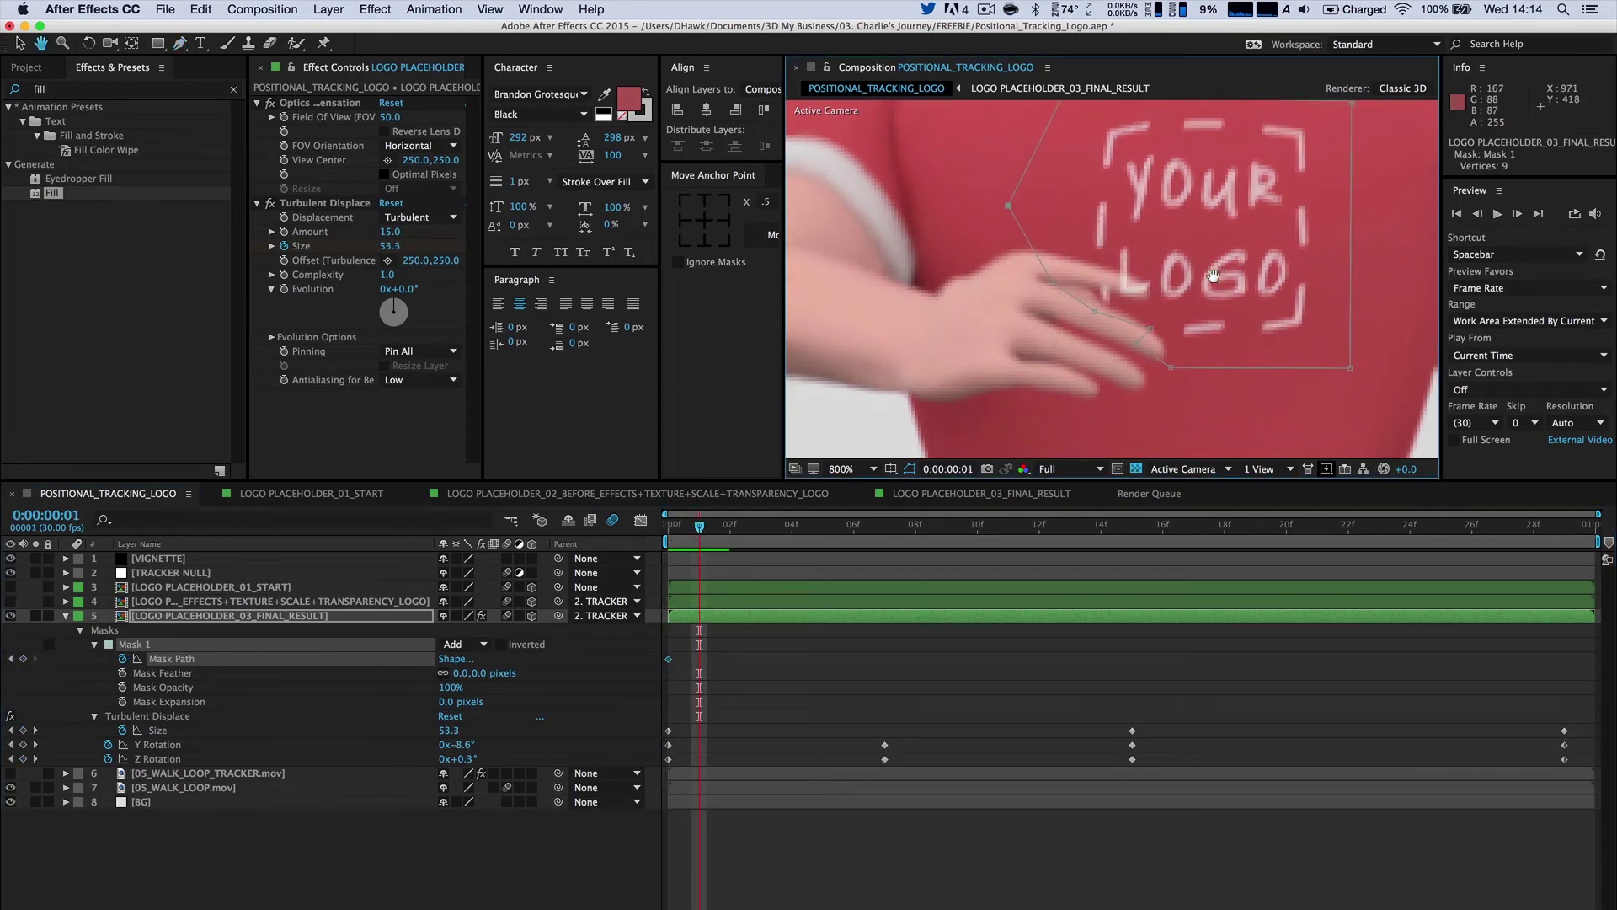
scroll(1213, 274, up, 3)
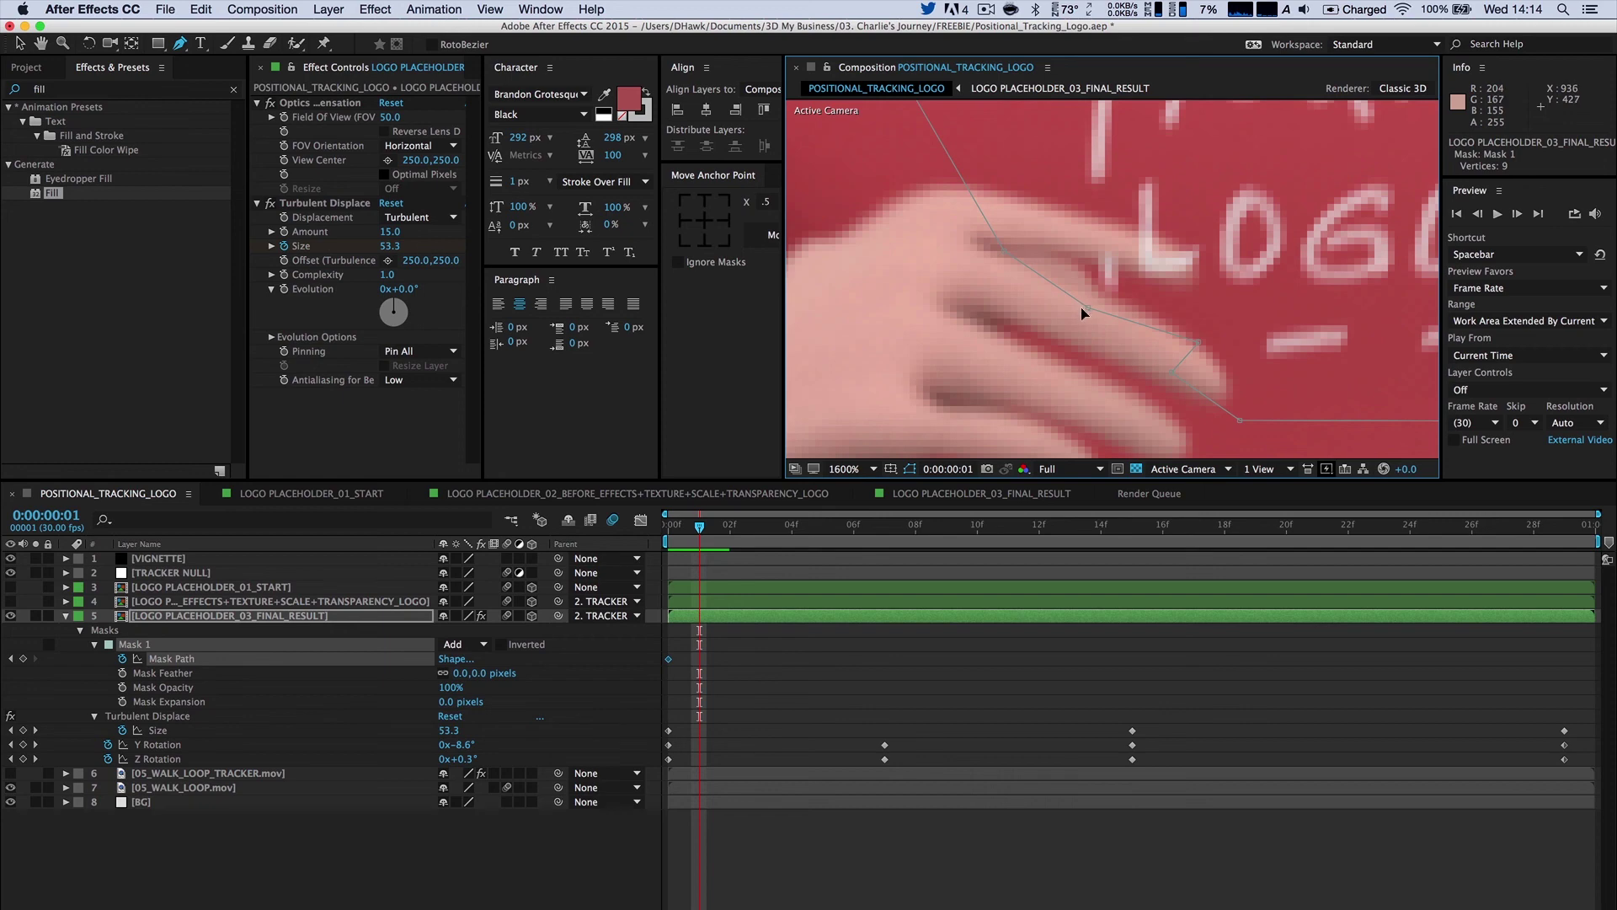
drag(1083, 308, 1135, 238)
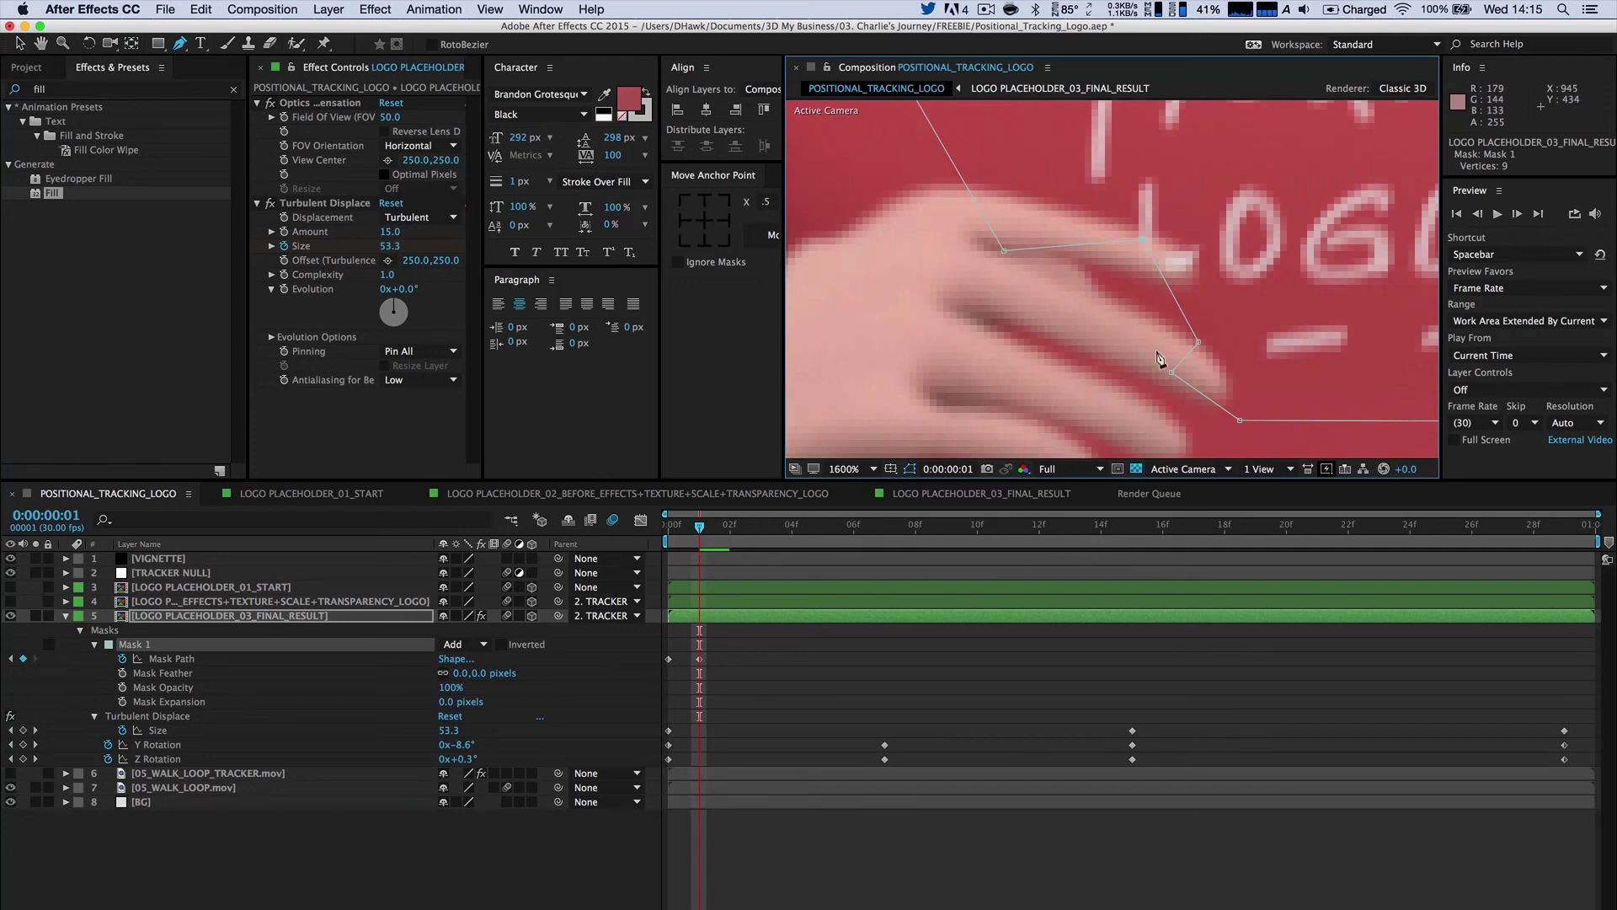
scroll(1165, 253, up, 1)
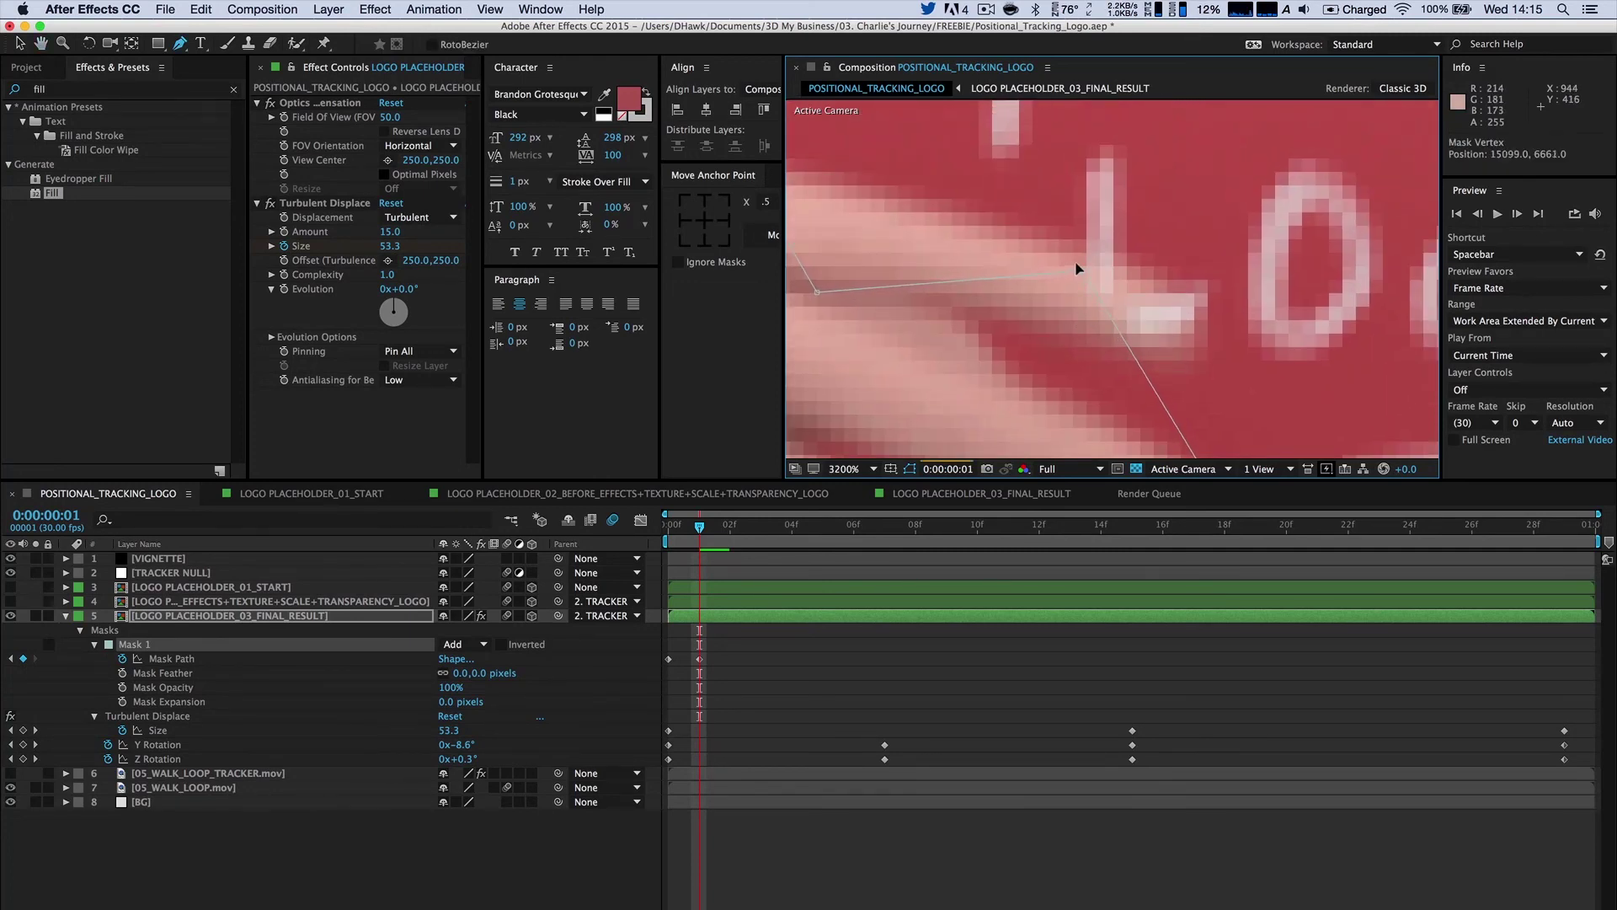
scroll(1078, 267, down, 1)
drag(1133, 356, 1135, 275)
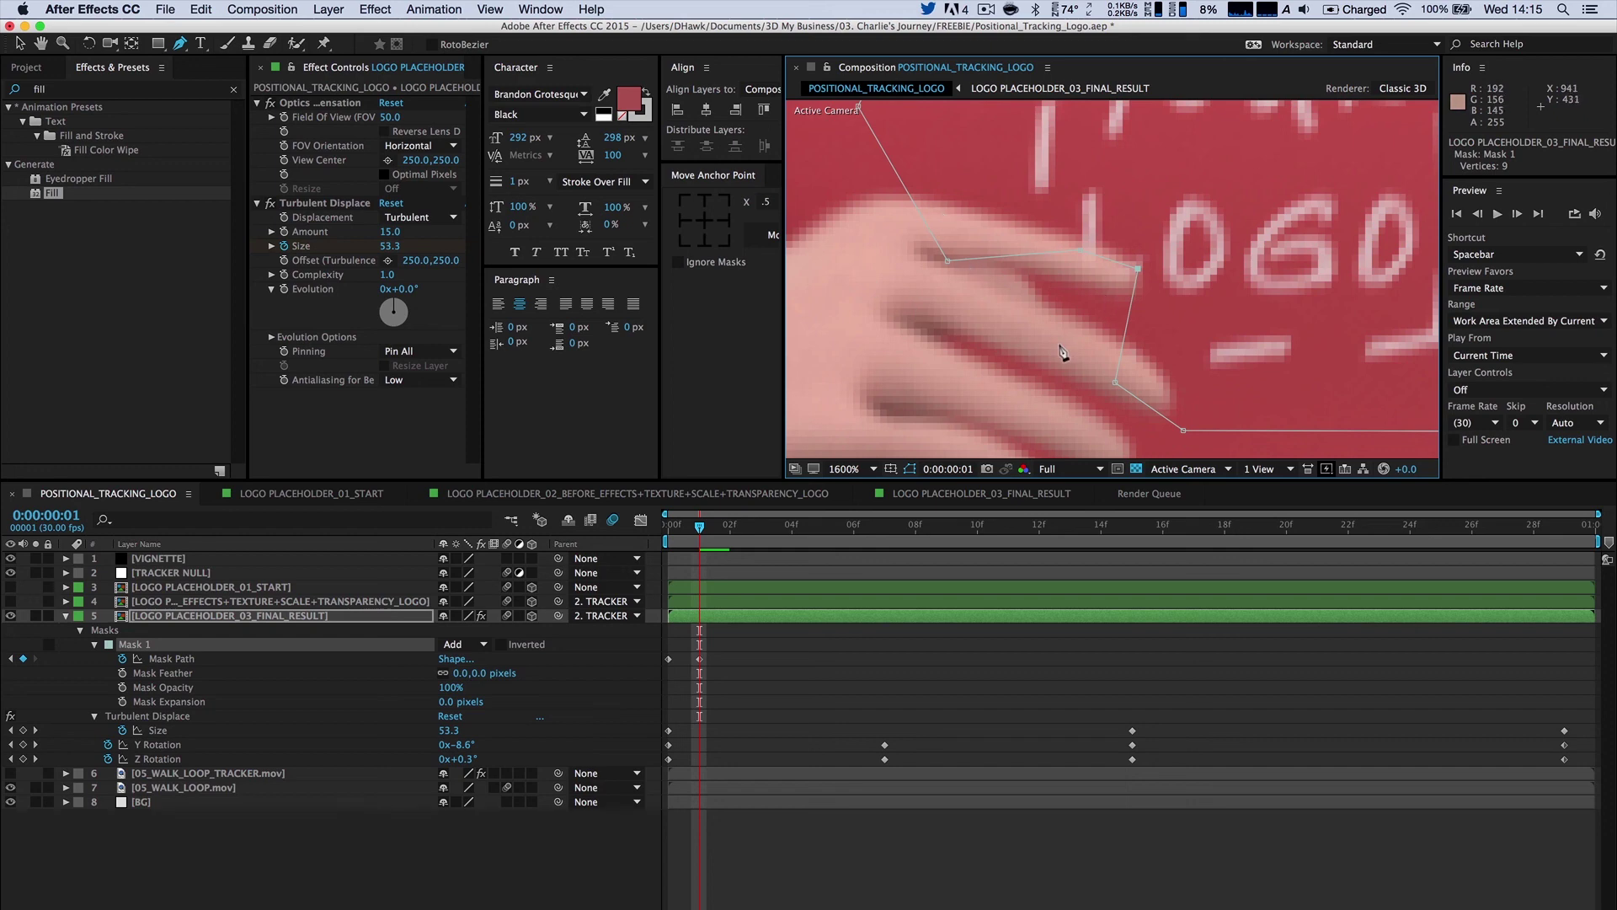
Wrap Mask 1 beneath the upper finger at frame 1 and add two vertices running past the second finger.
drag(1111, 382, 1129, 317)
drag(1181, 434, 1129, 295)
drag(1036, 326, 1016, 263)
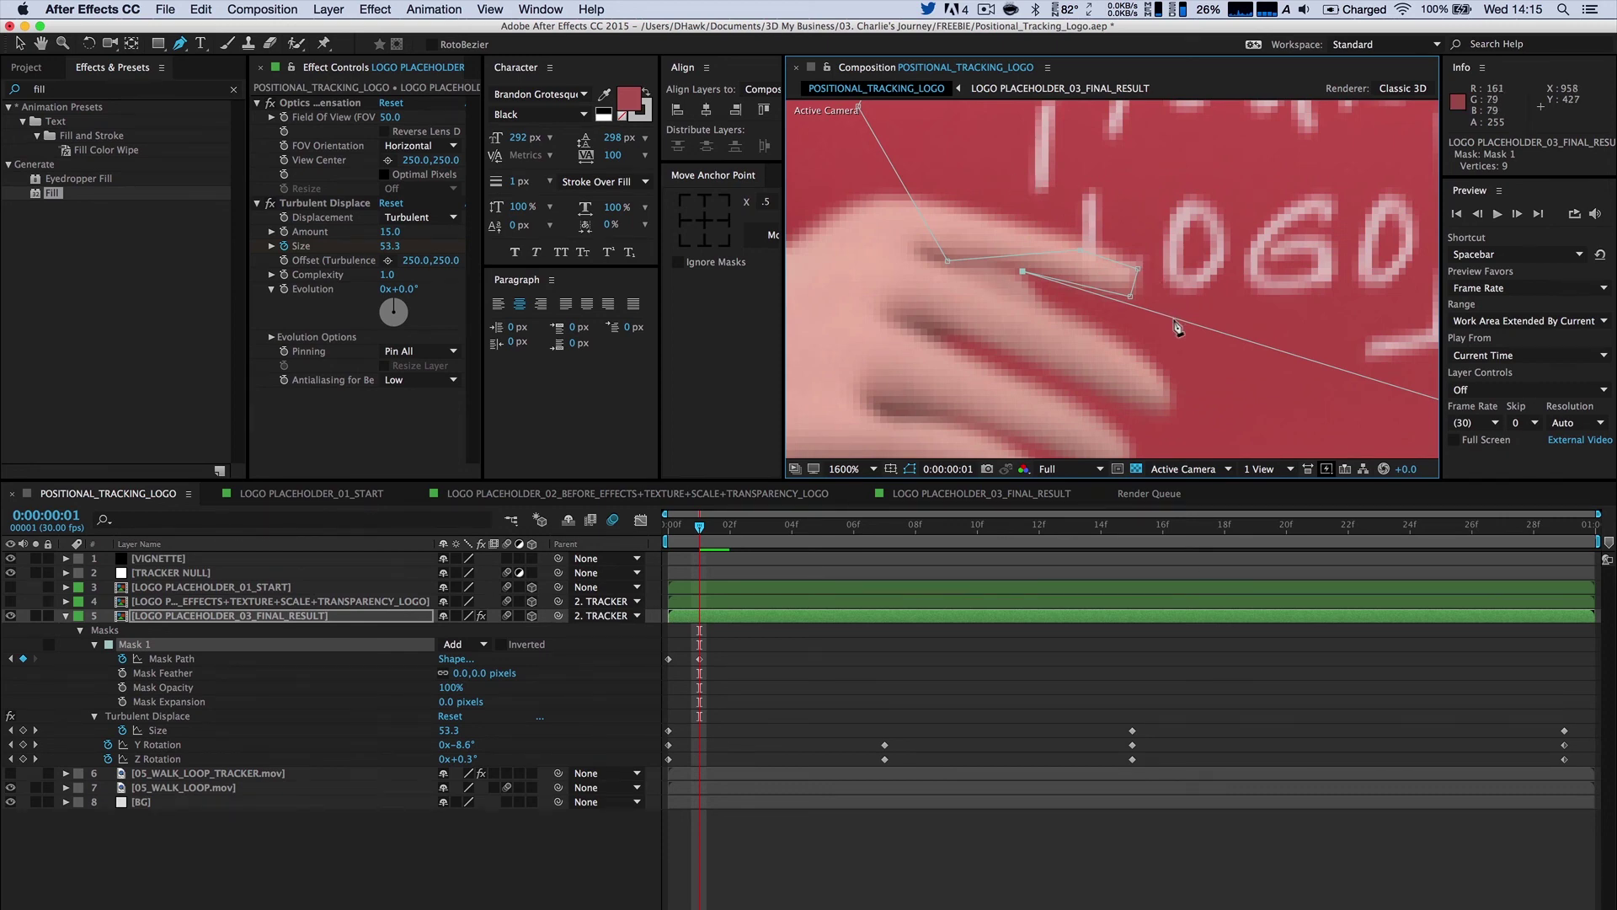
drag(1156, 321, 1121, 345)
click(1245, 370)
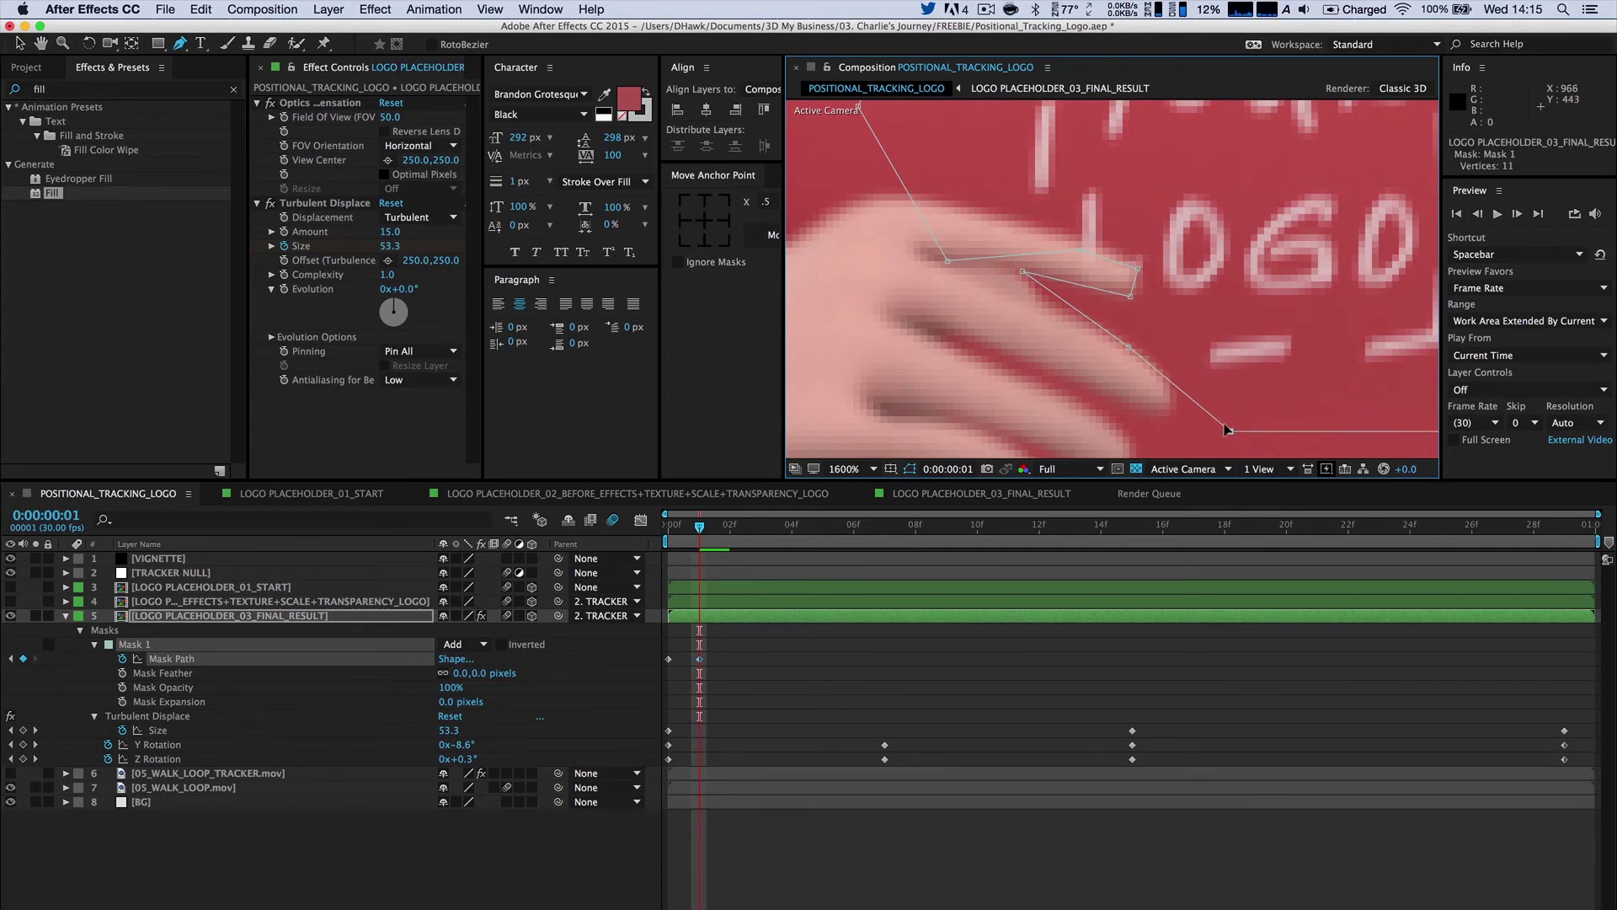
Move Mask 1's left vertices at frame 1 so the path meets the hand's top edge at the knuckle.
drag(925, 217, 1018, 373)
drag(946, 260, 998, 249)
drag(1040, 416, 1034, 362)
drag(1173, 340, 1052, 271)
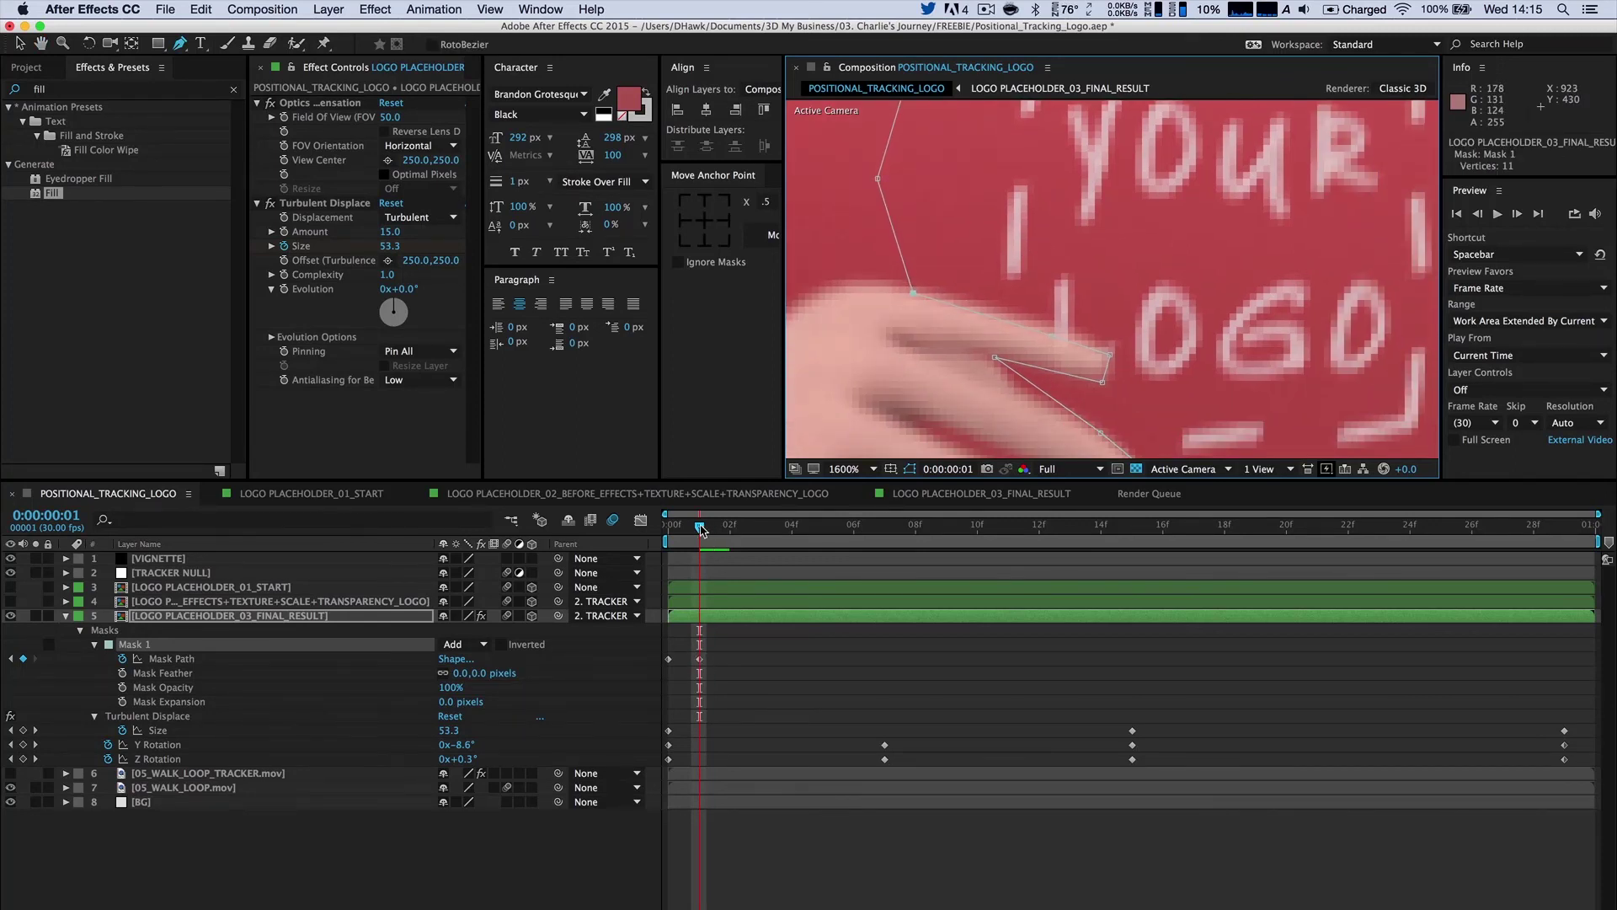
At frame 2, reshape Mask 1 around the upper finger by moving its knuckle, fingertip and underside vertices.
drag(702, 529, 729, 529)
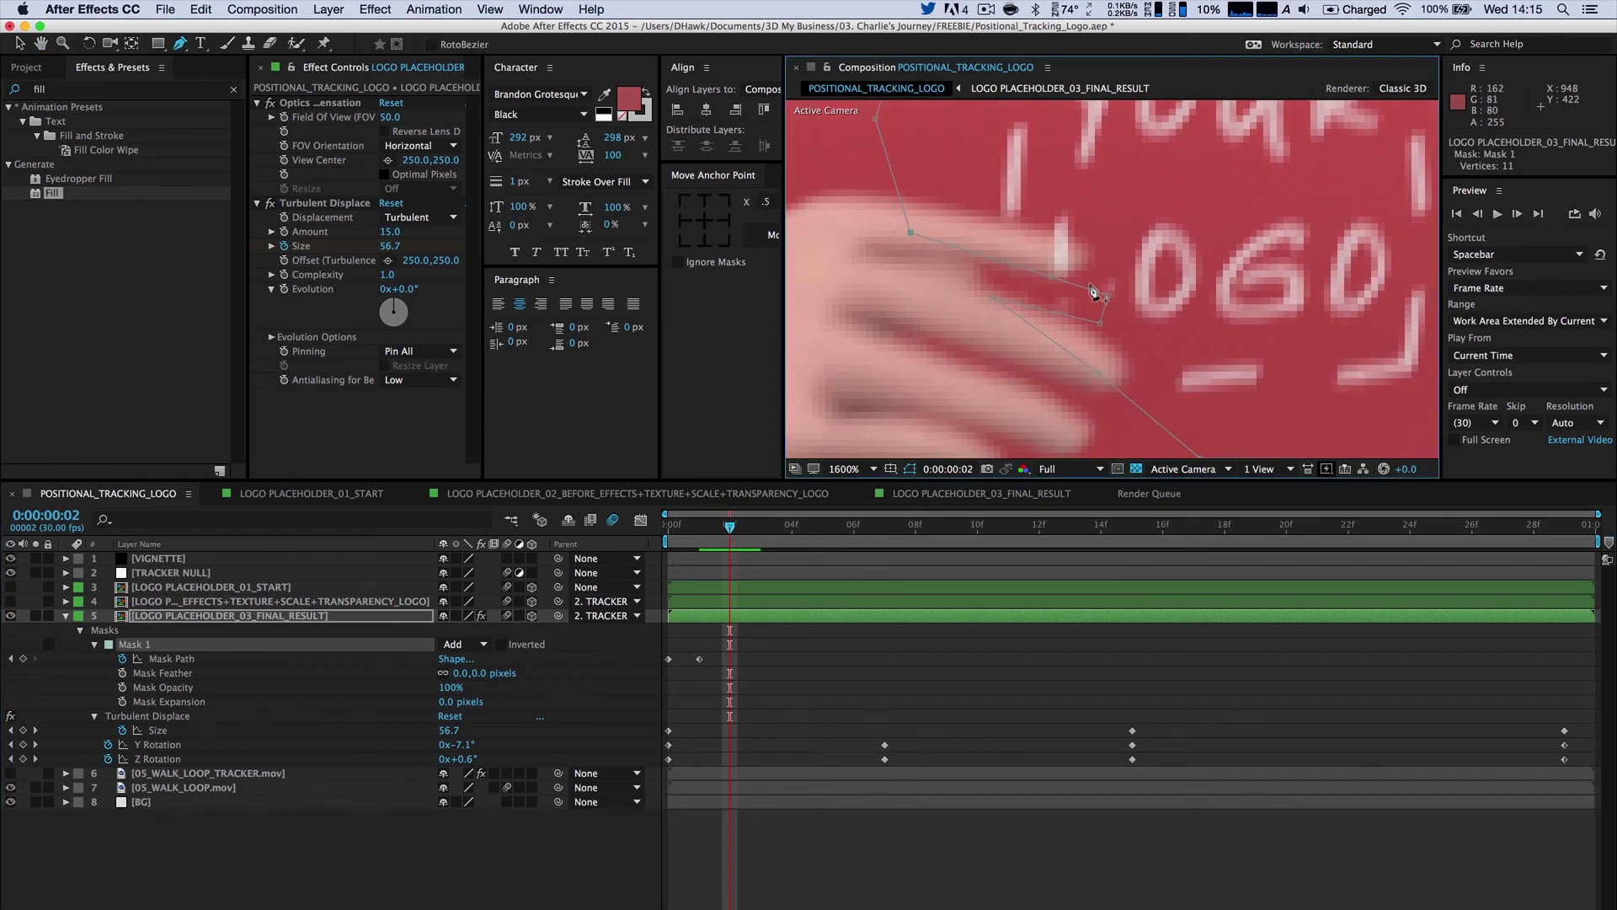
drag(1104, 295, 1053, 231)
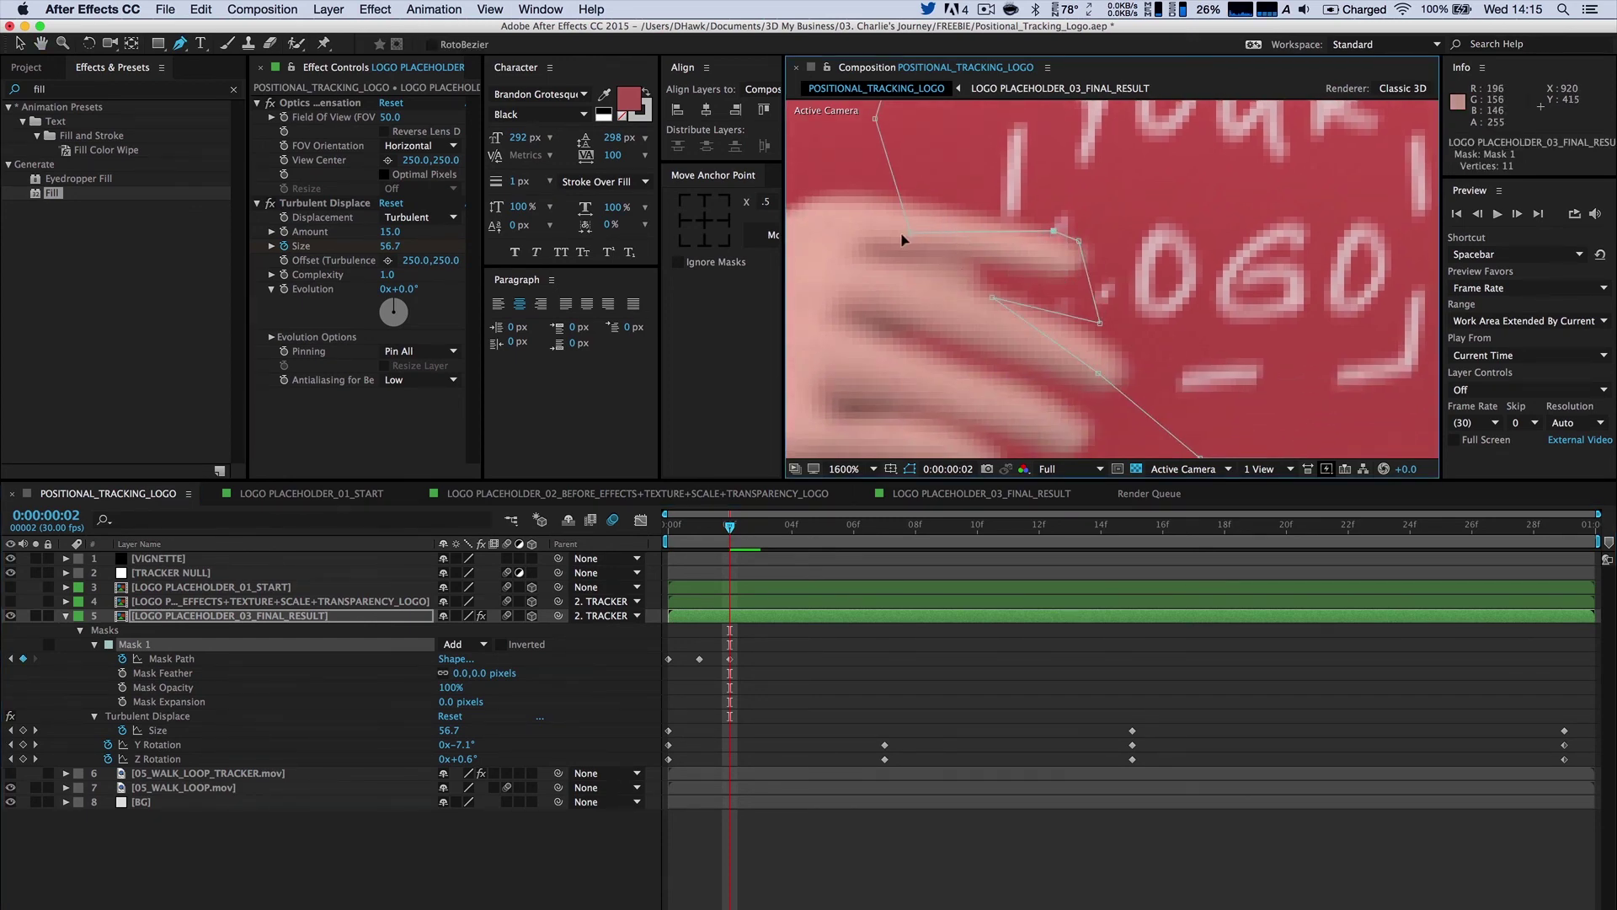
drag(907, 235, 913, 203)
drag(1095, 320, 993, 271)
key(comma)
drag(1083, 293, 1038, 307)
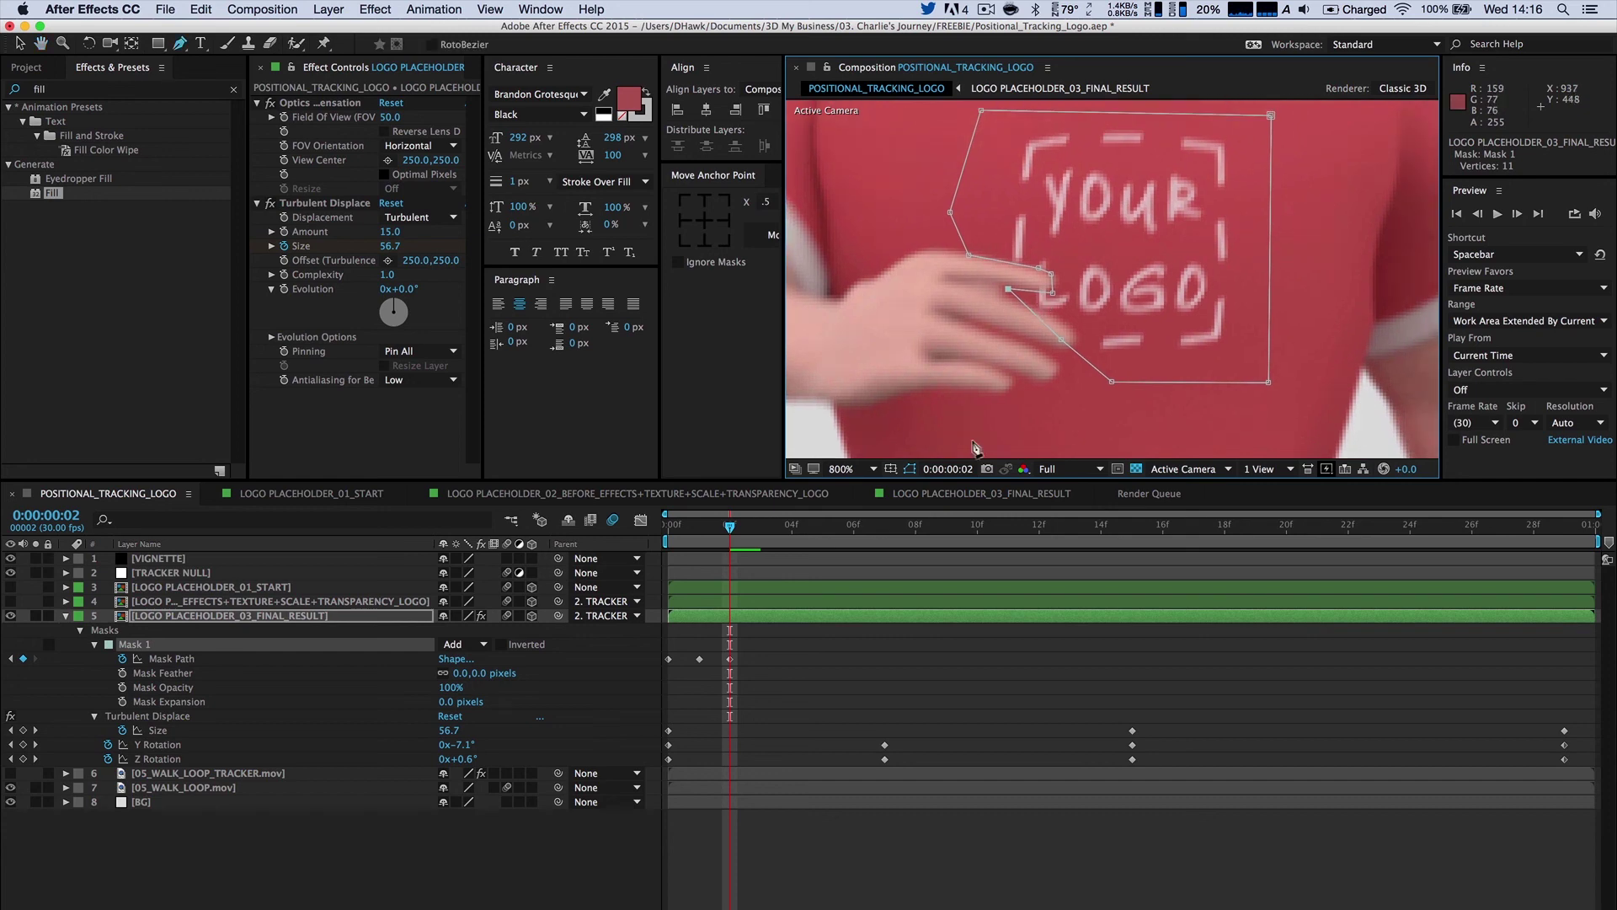
Advance to frame 4, where the hand has left the logo, and add a Mask Path keyframe.
drag(734, 533, 811, 534)
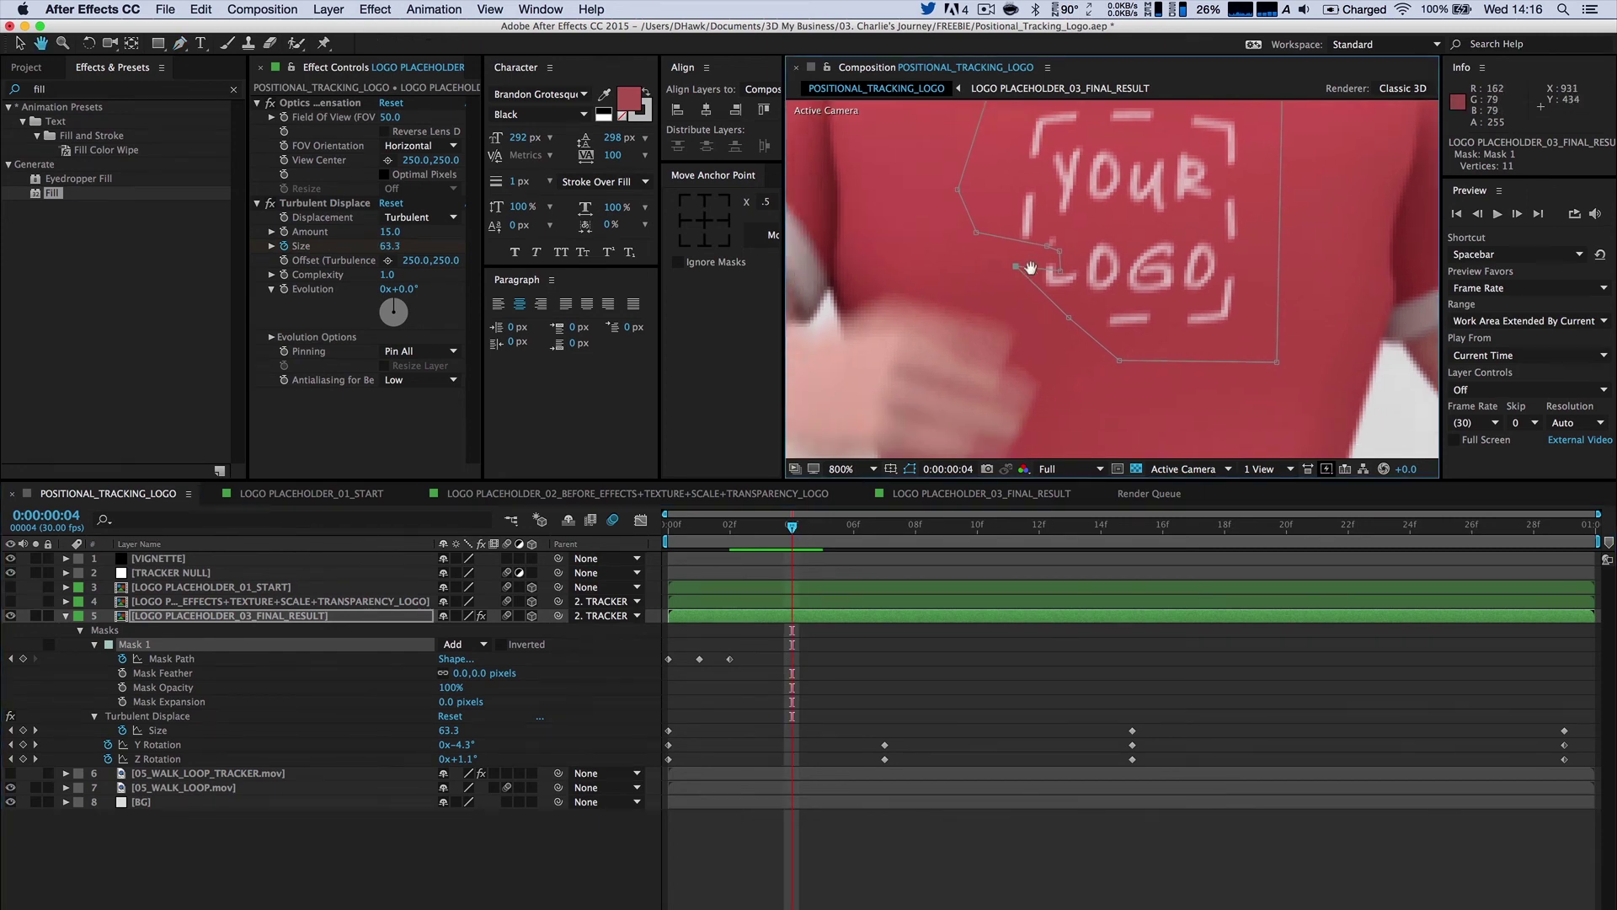
scroll(1042, 266, up, 1)
drag(1041, 259, 1091, 273)
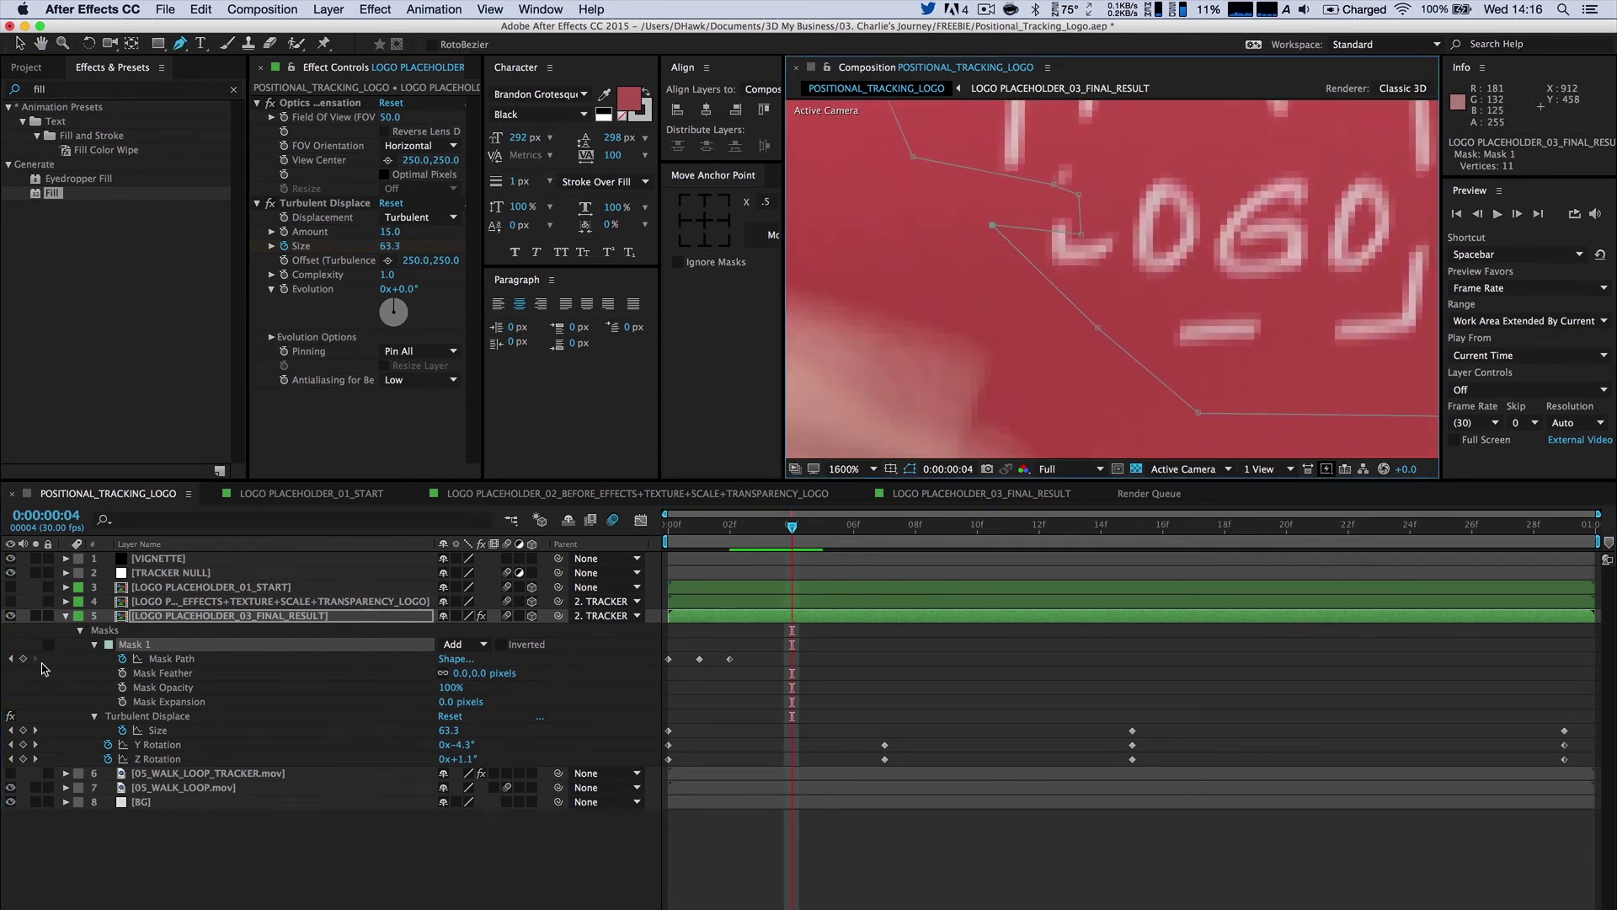
click(21, 665)
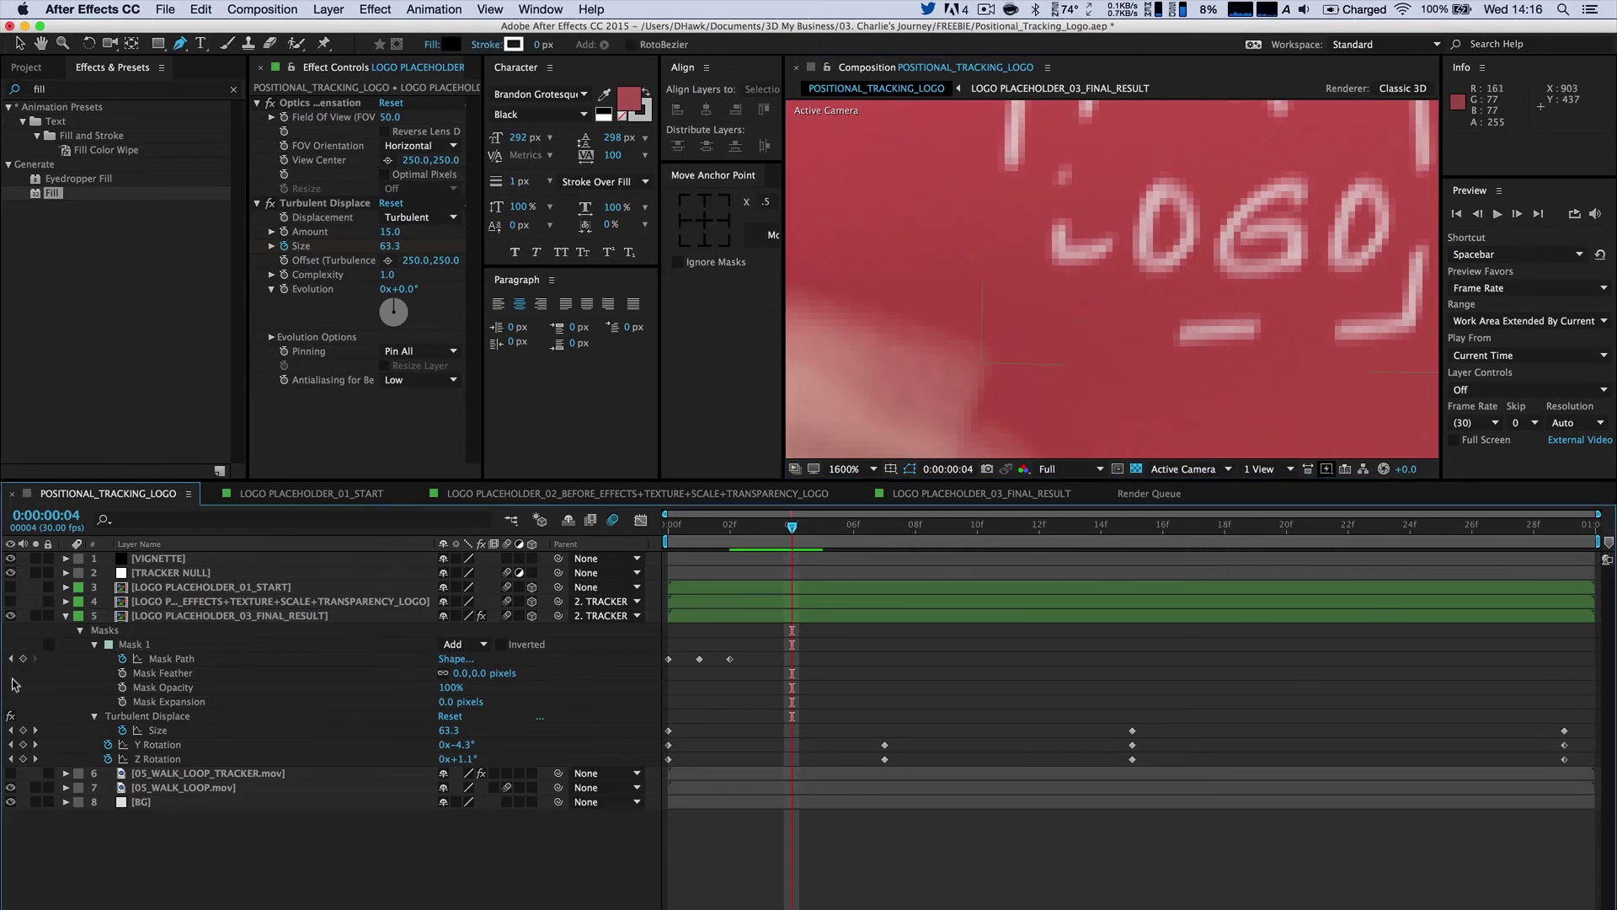
click(22, 659)
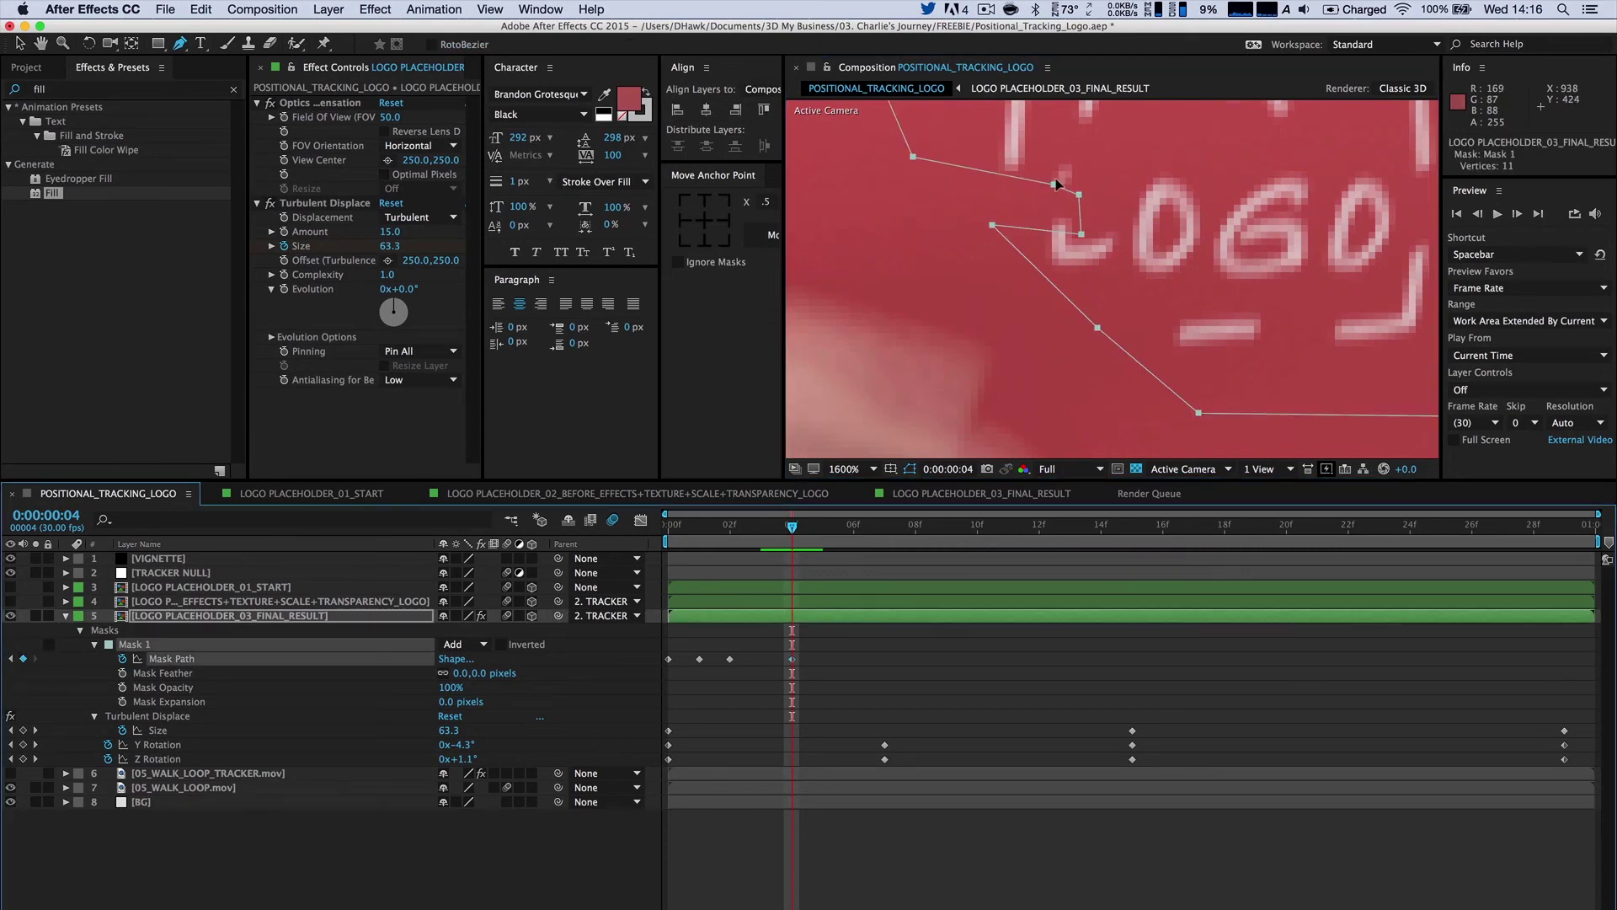
Try moving Mask 1 with all its vertices selected, undo the move, and clear the vertex selection.
drag(1053, 184, 933, 188)
key(super+z)
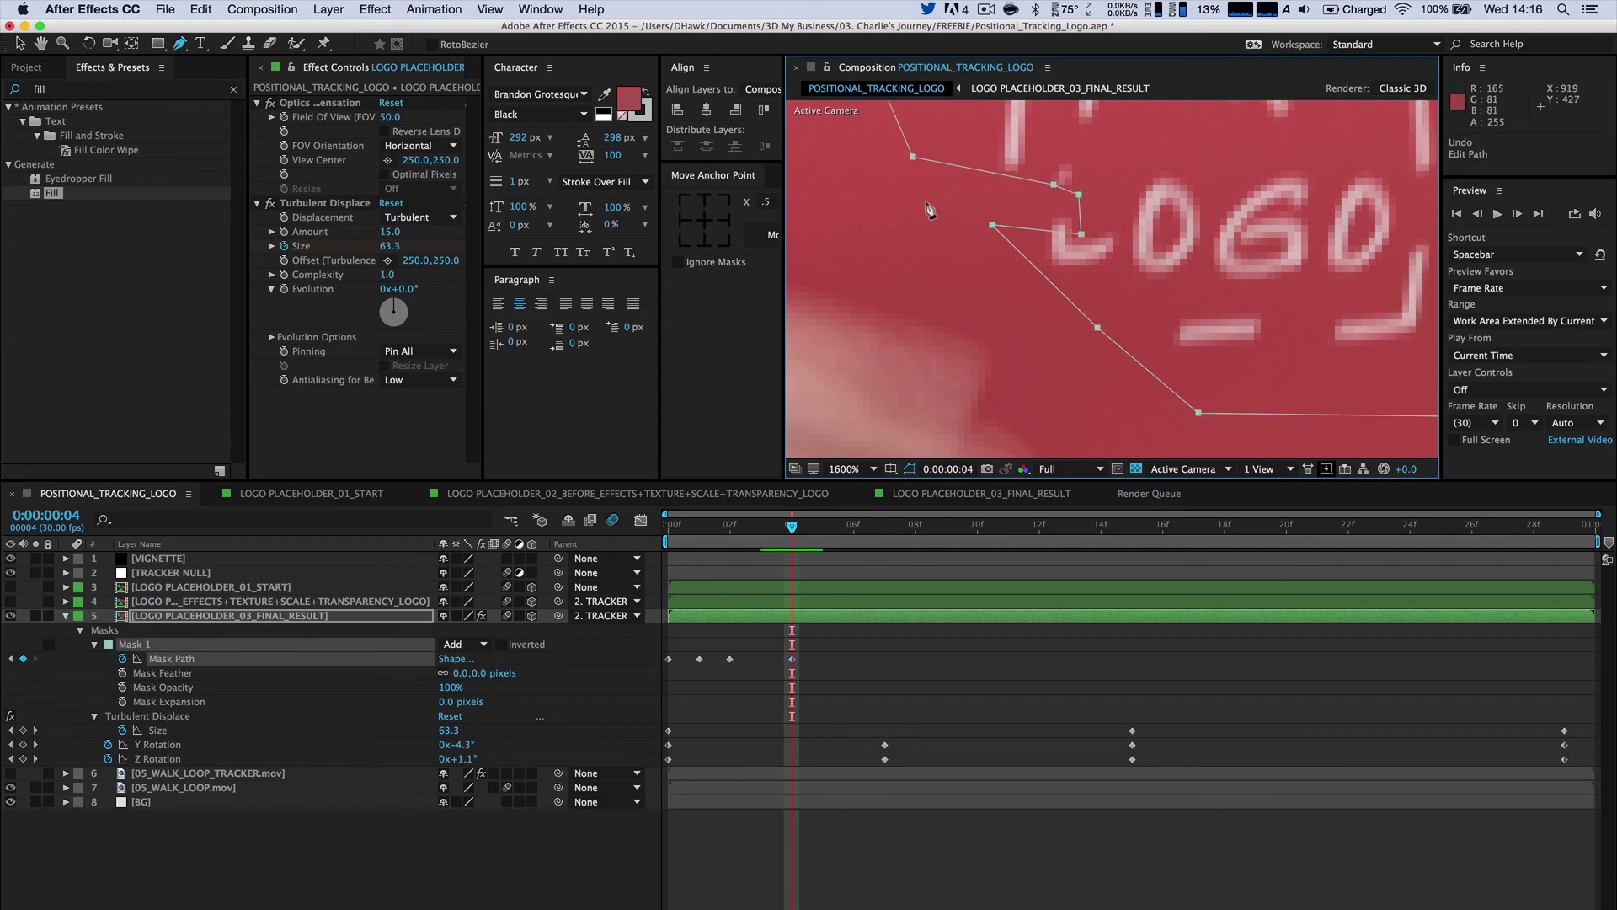
key(v)
click(887, 236)
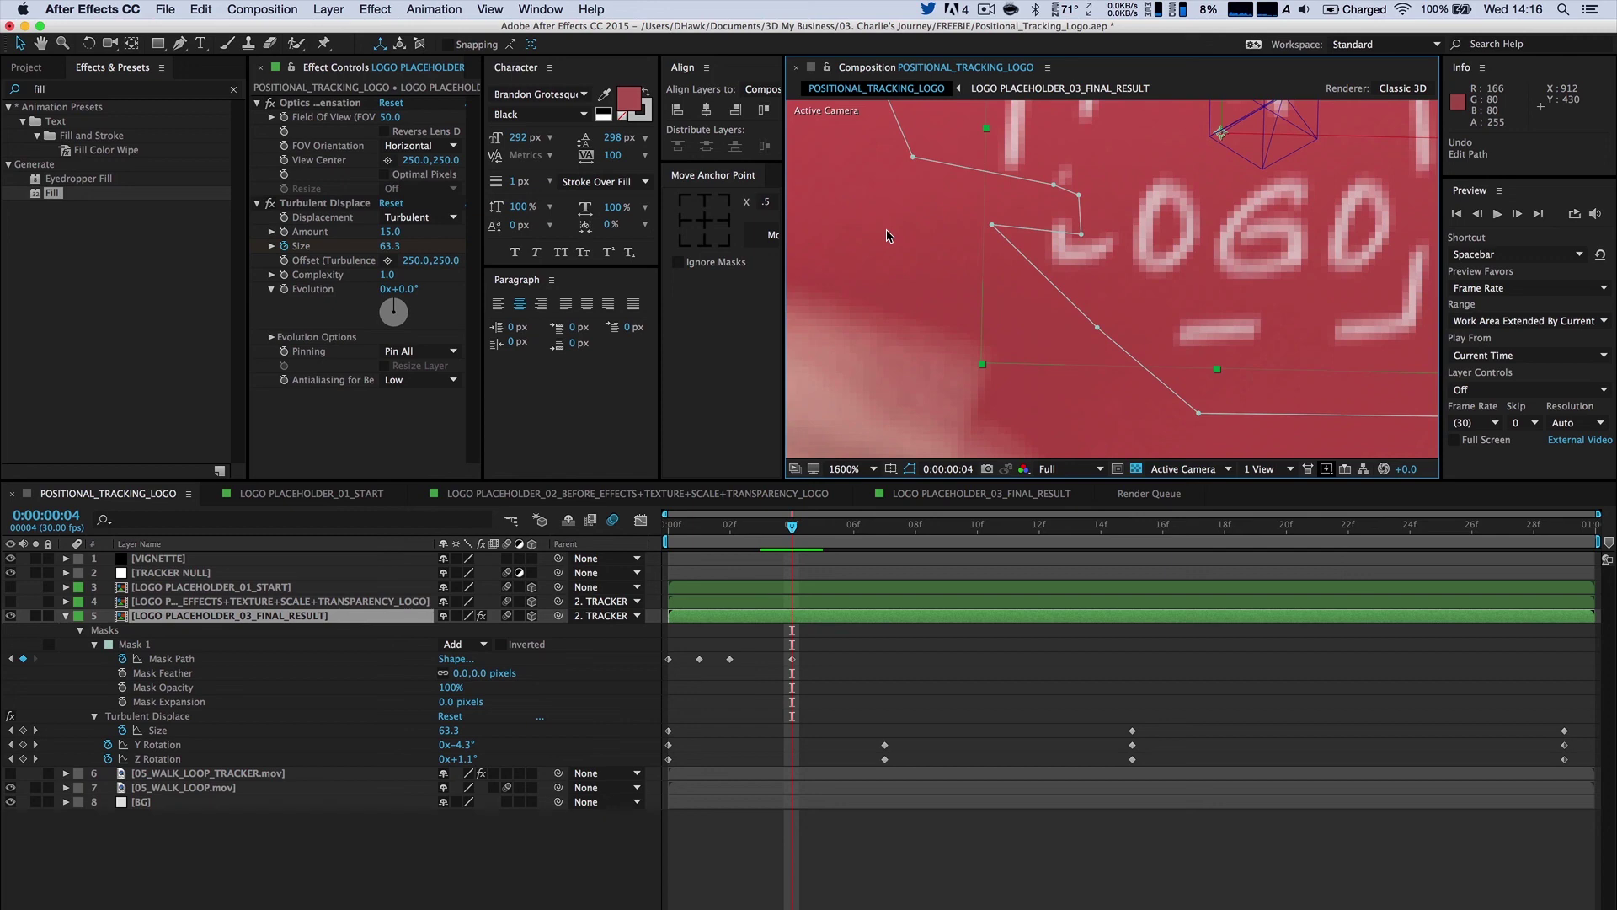
click(1072, 192)
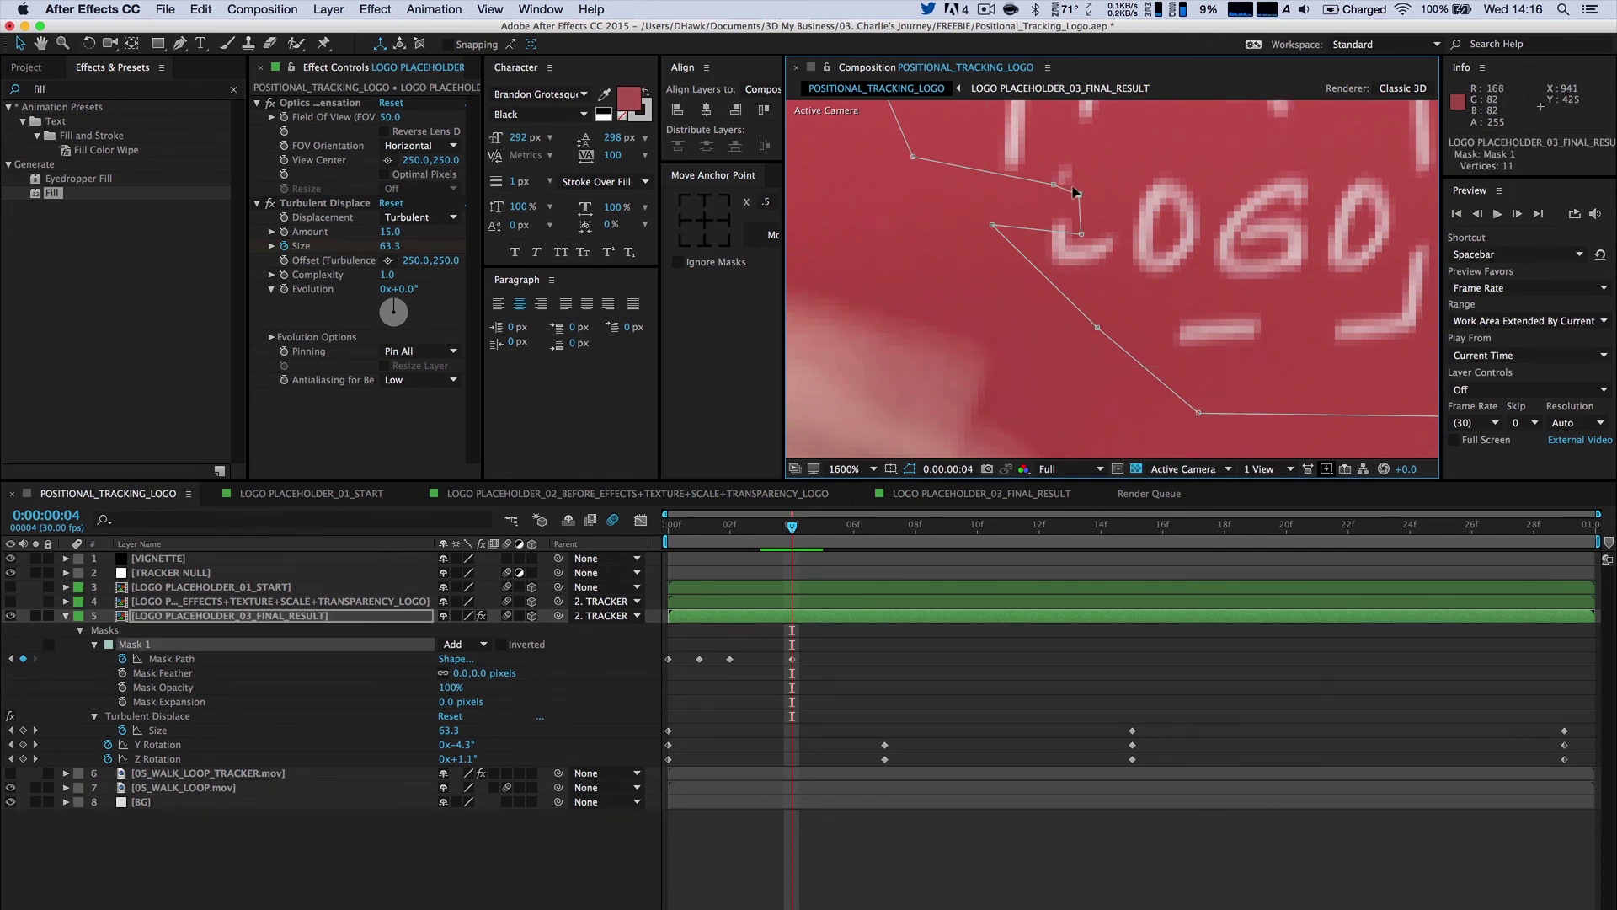
At frame 4, pull Mask 1's finger vertices out to the left so the path clears the whole logo.
key(g)
drag(1074, 191, 957, 202)
drag(1049, 180, 930, 175)
drag(1077, 229, 927, 217)
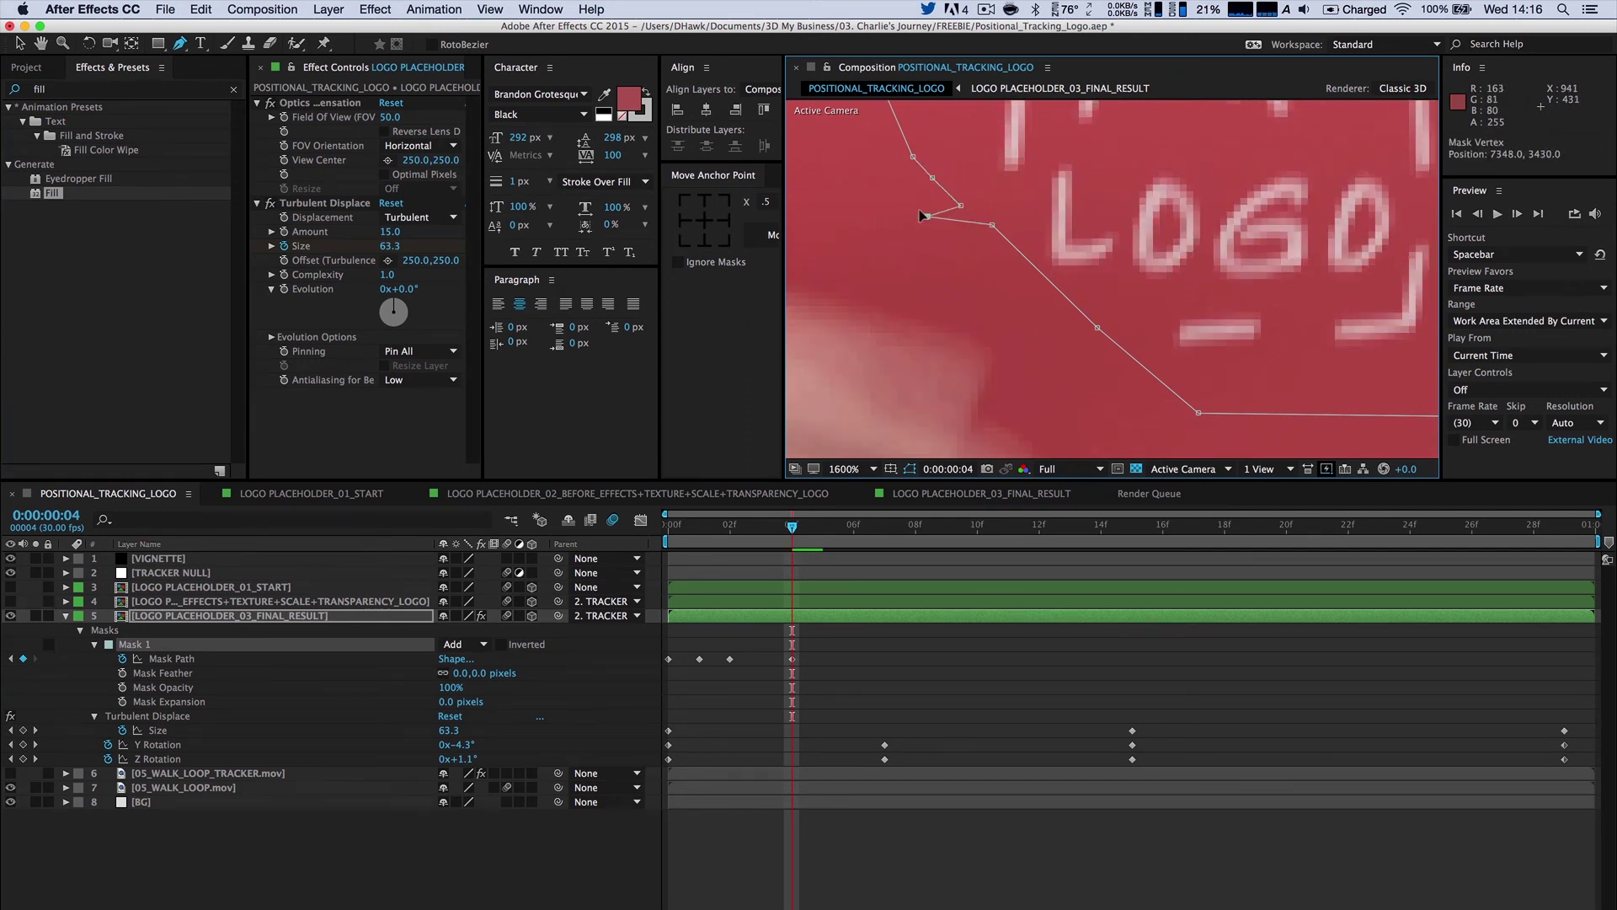
drag(1095, 326, 941, 408)
Return to frame 0 and preview the full walk loop with the animated mask.
scroll(1040, 434, down, 1)
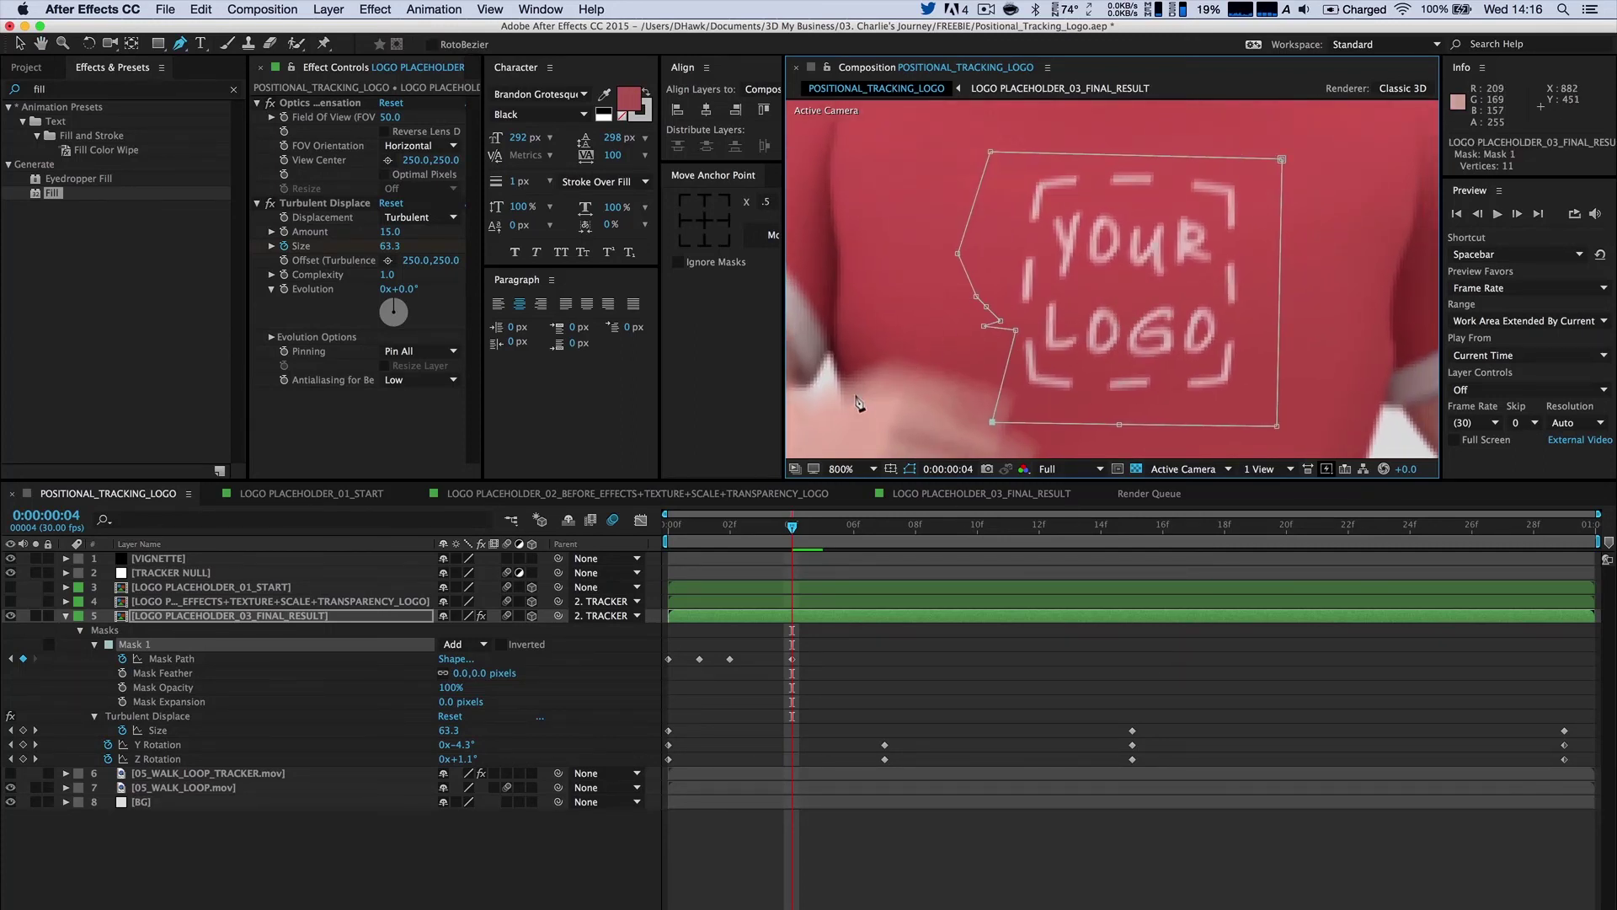
key(g)
drag(798, 531, 670, 546)
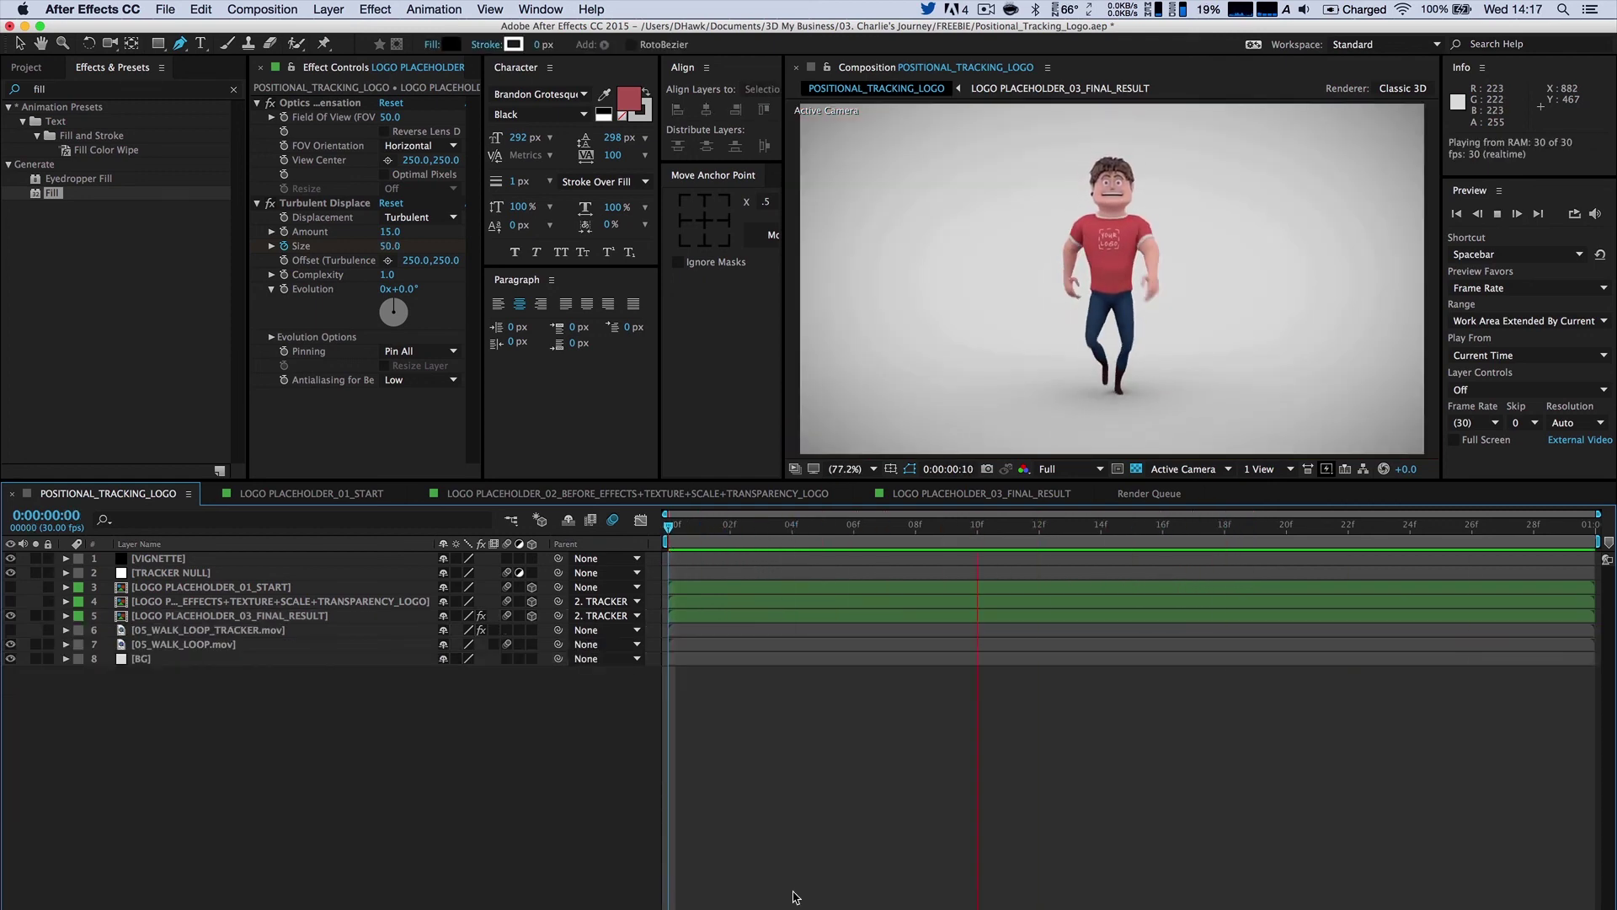